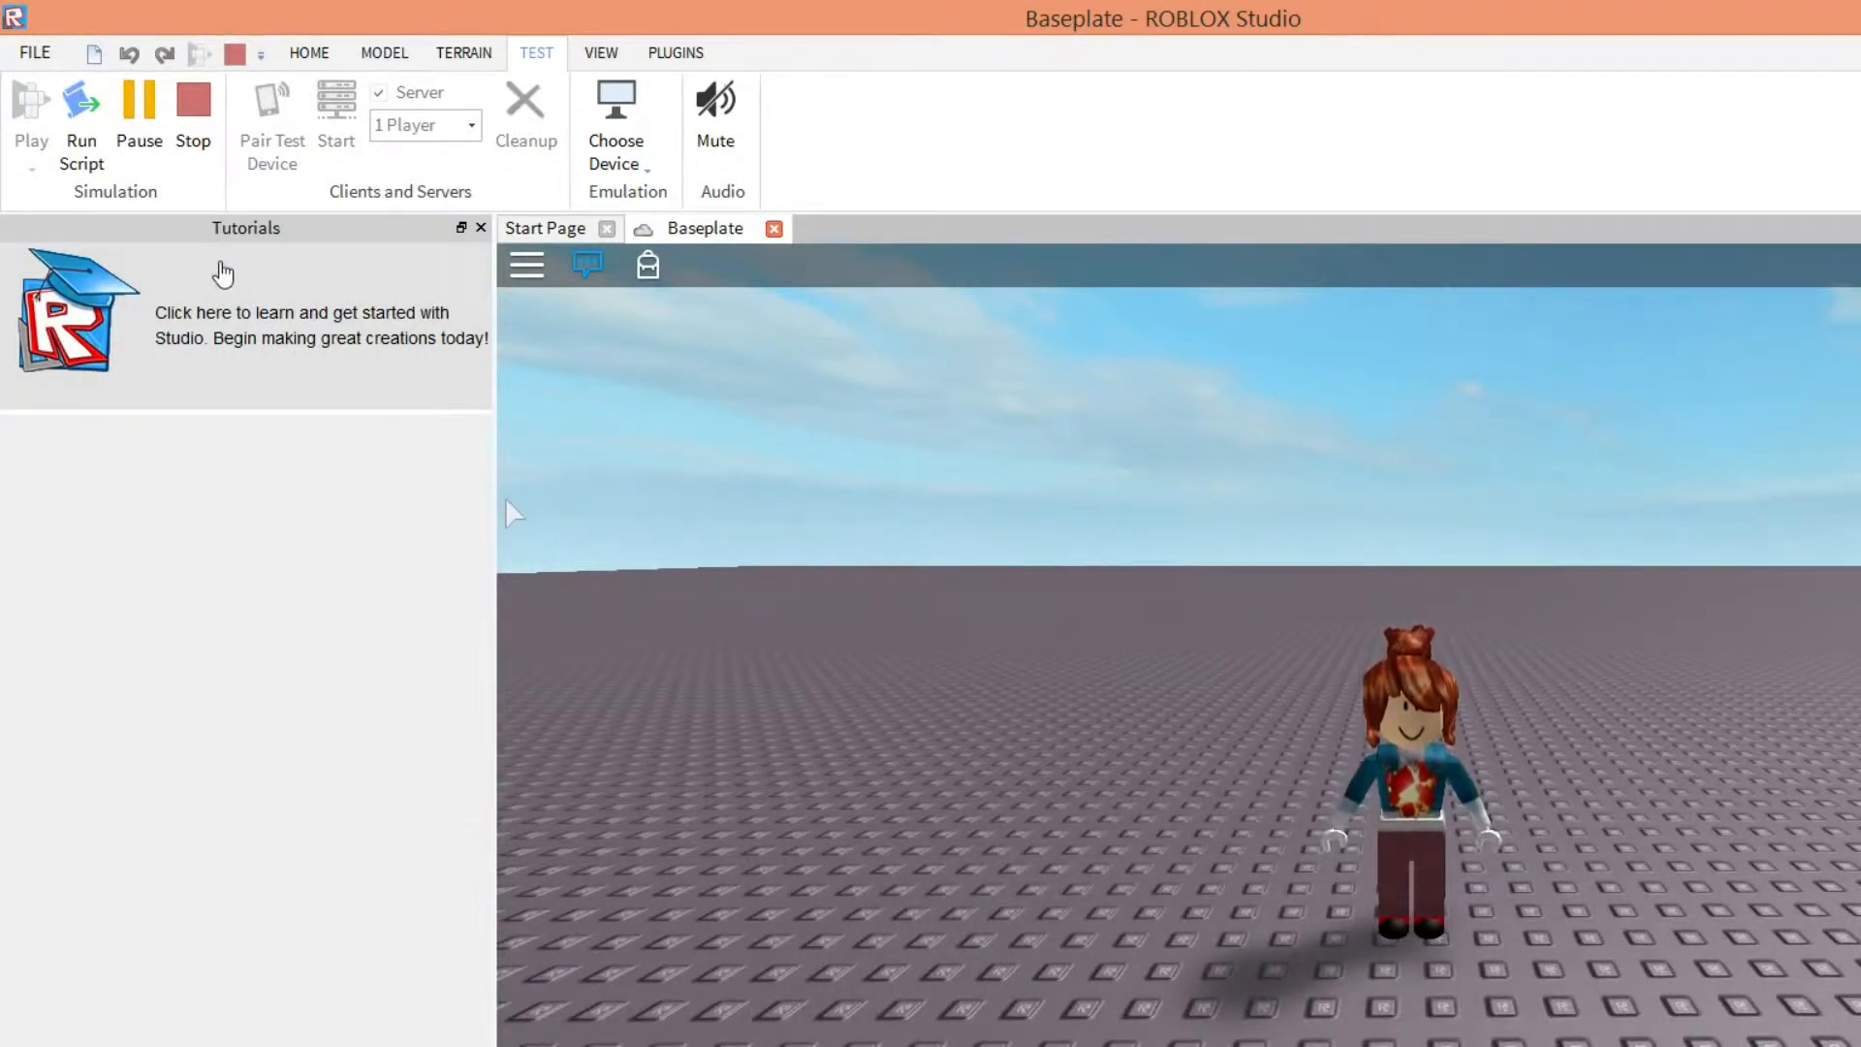
- Open the Making a Building tutorial and stop the running play test
click(221, 274)
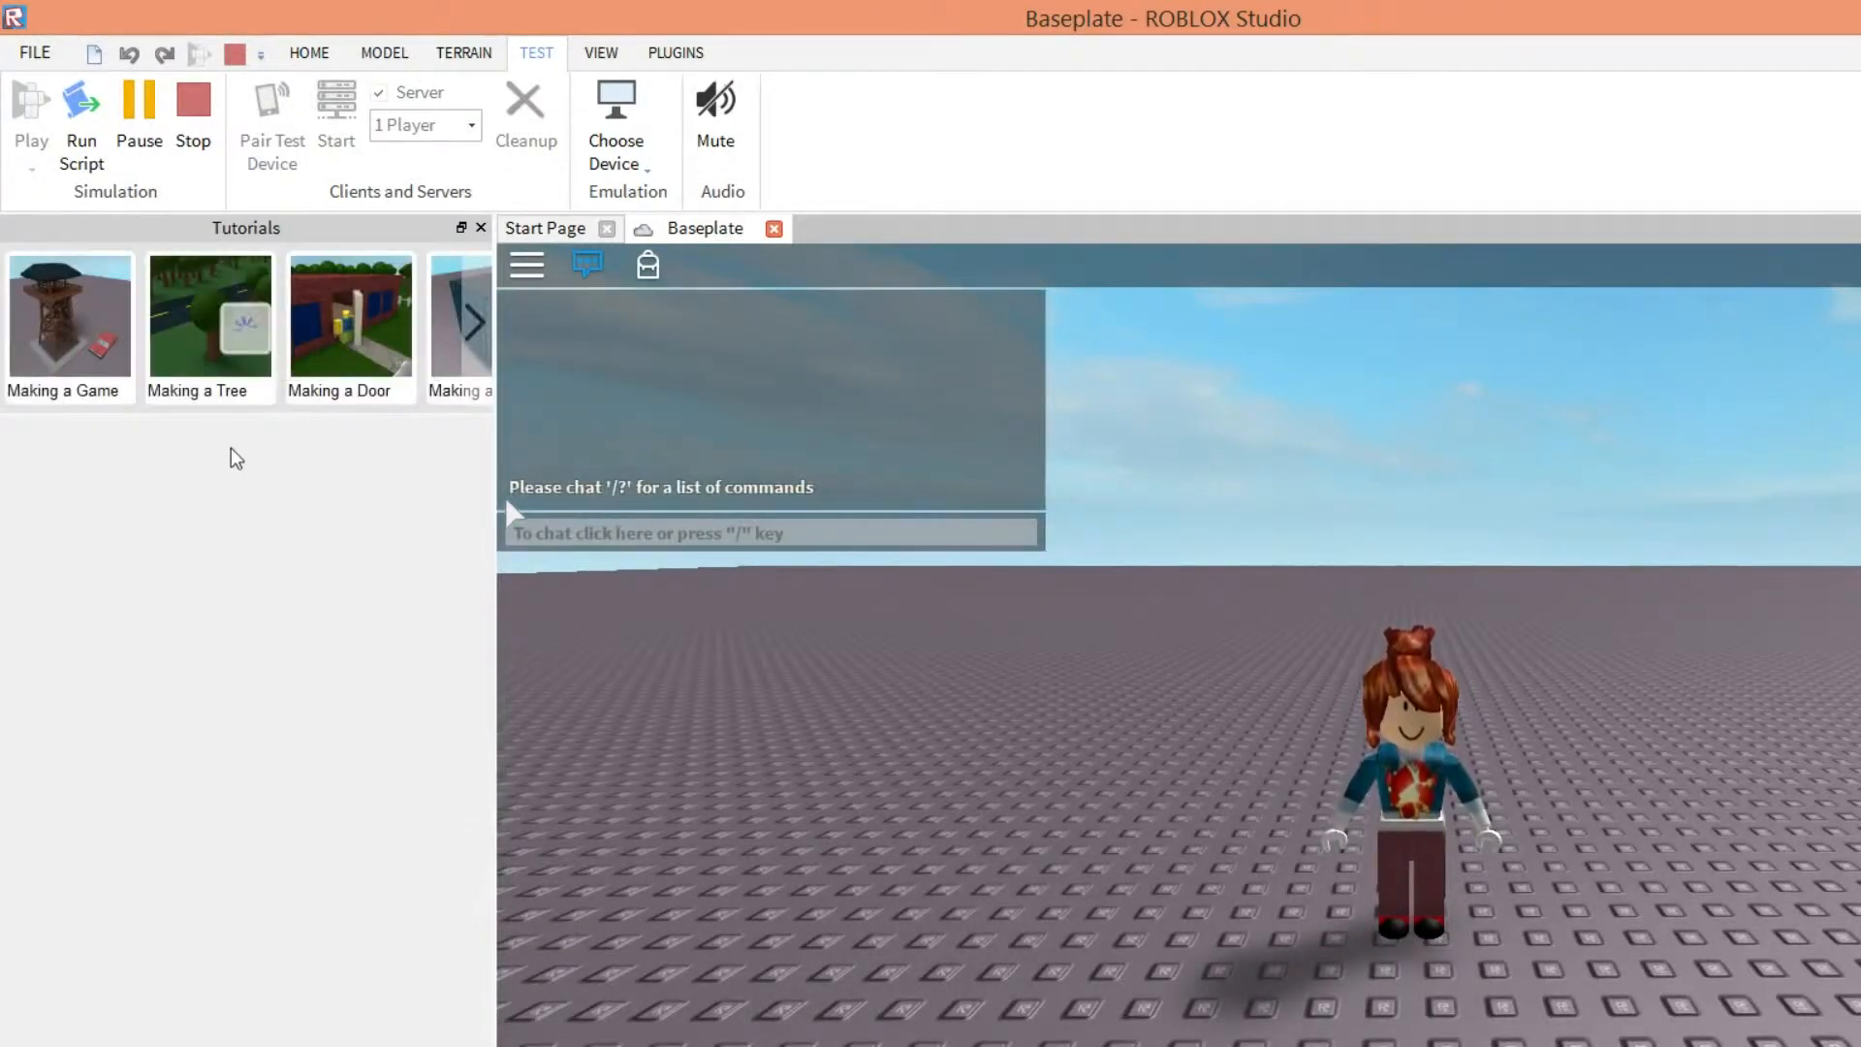
click(475, 322)
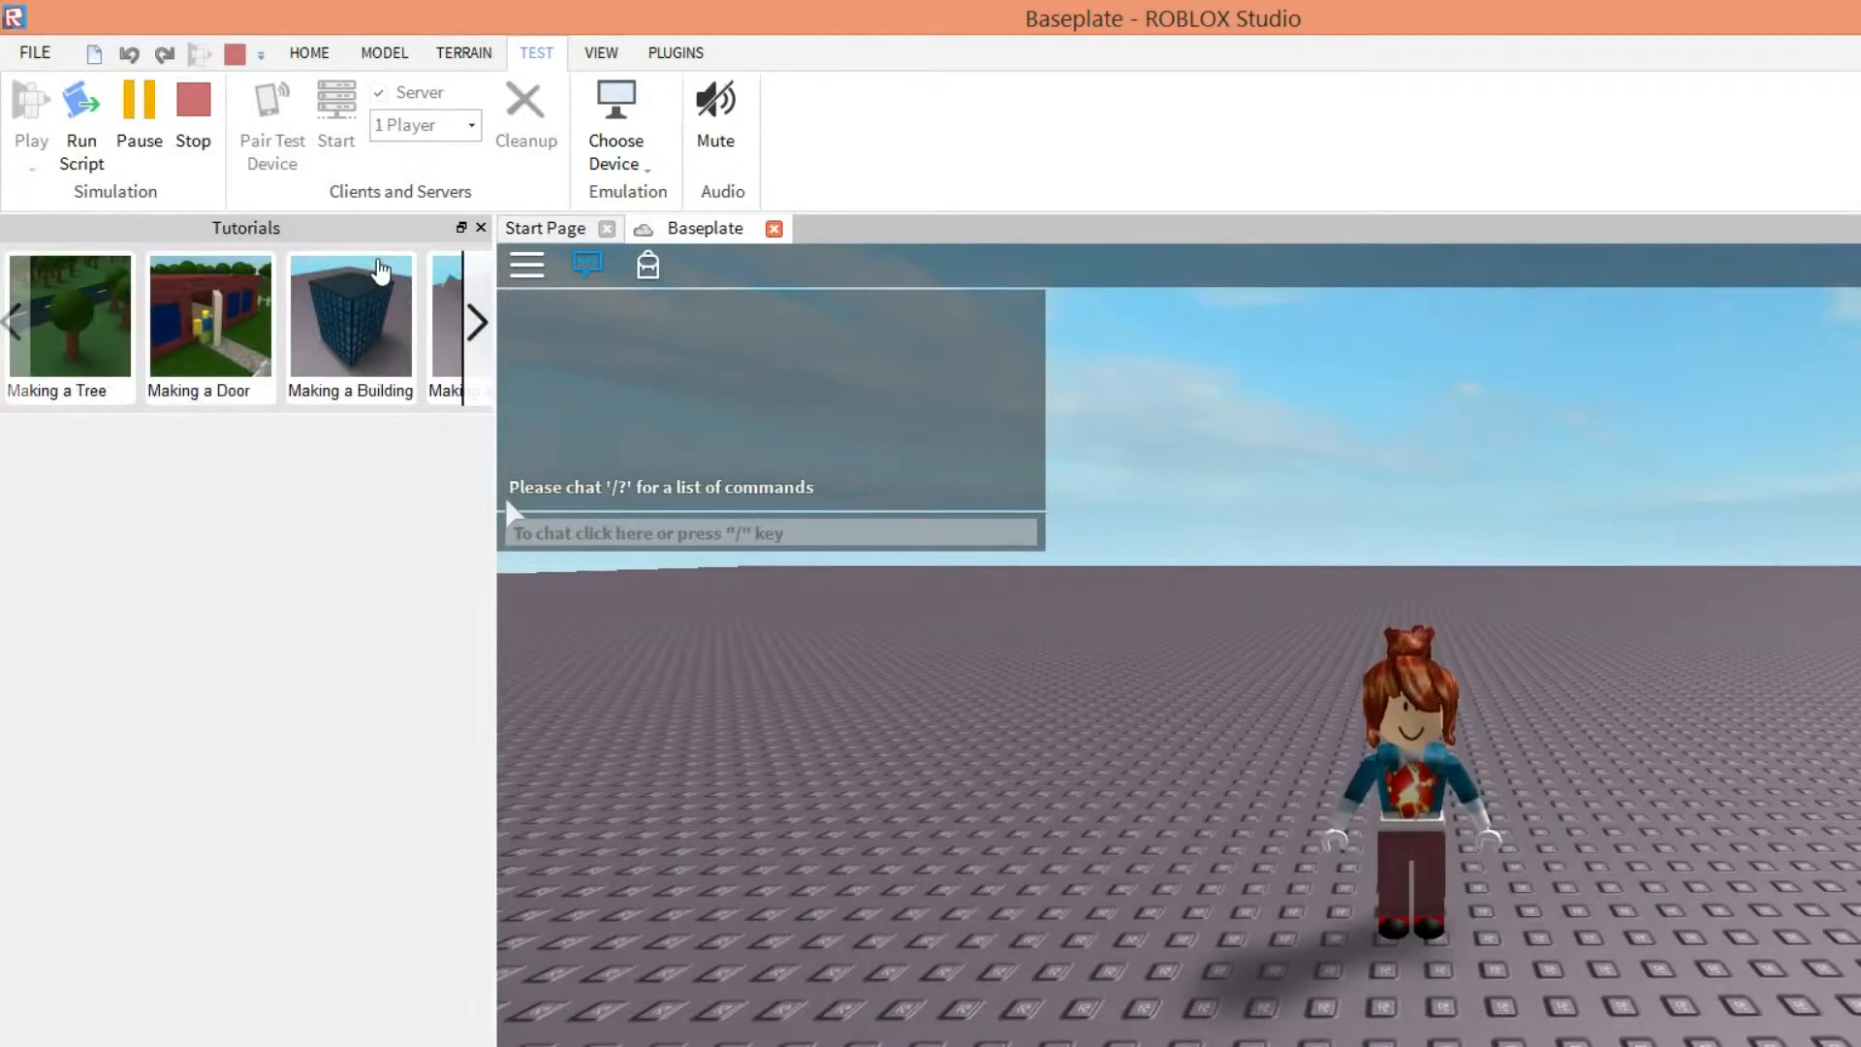
click(289, 264)
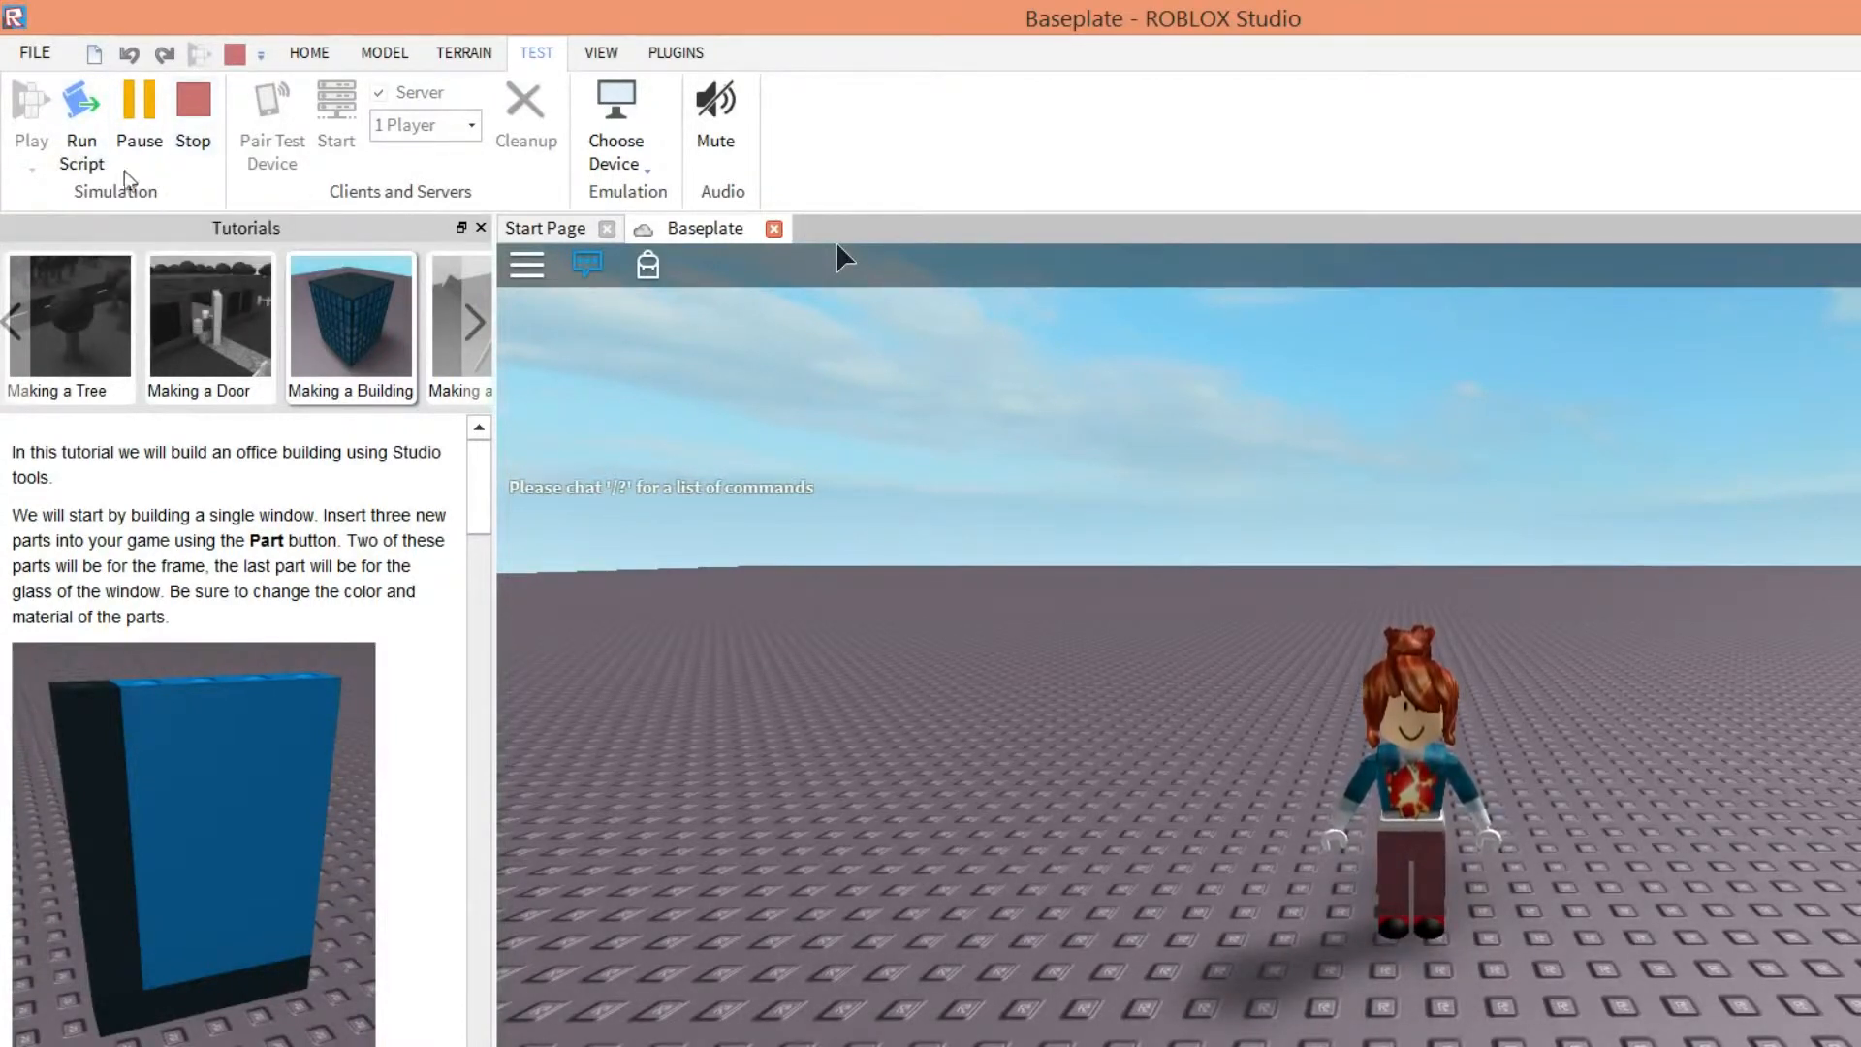
click(193, 101)
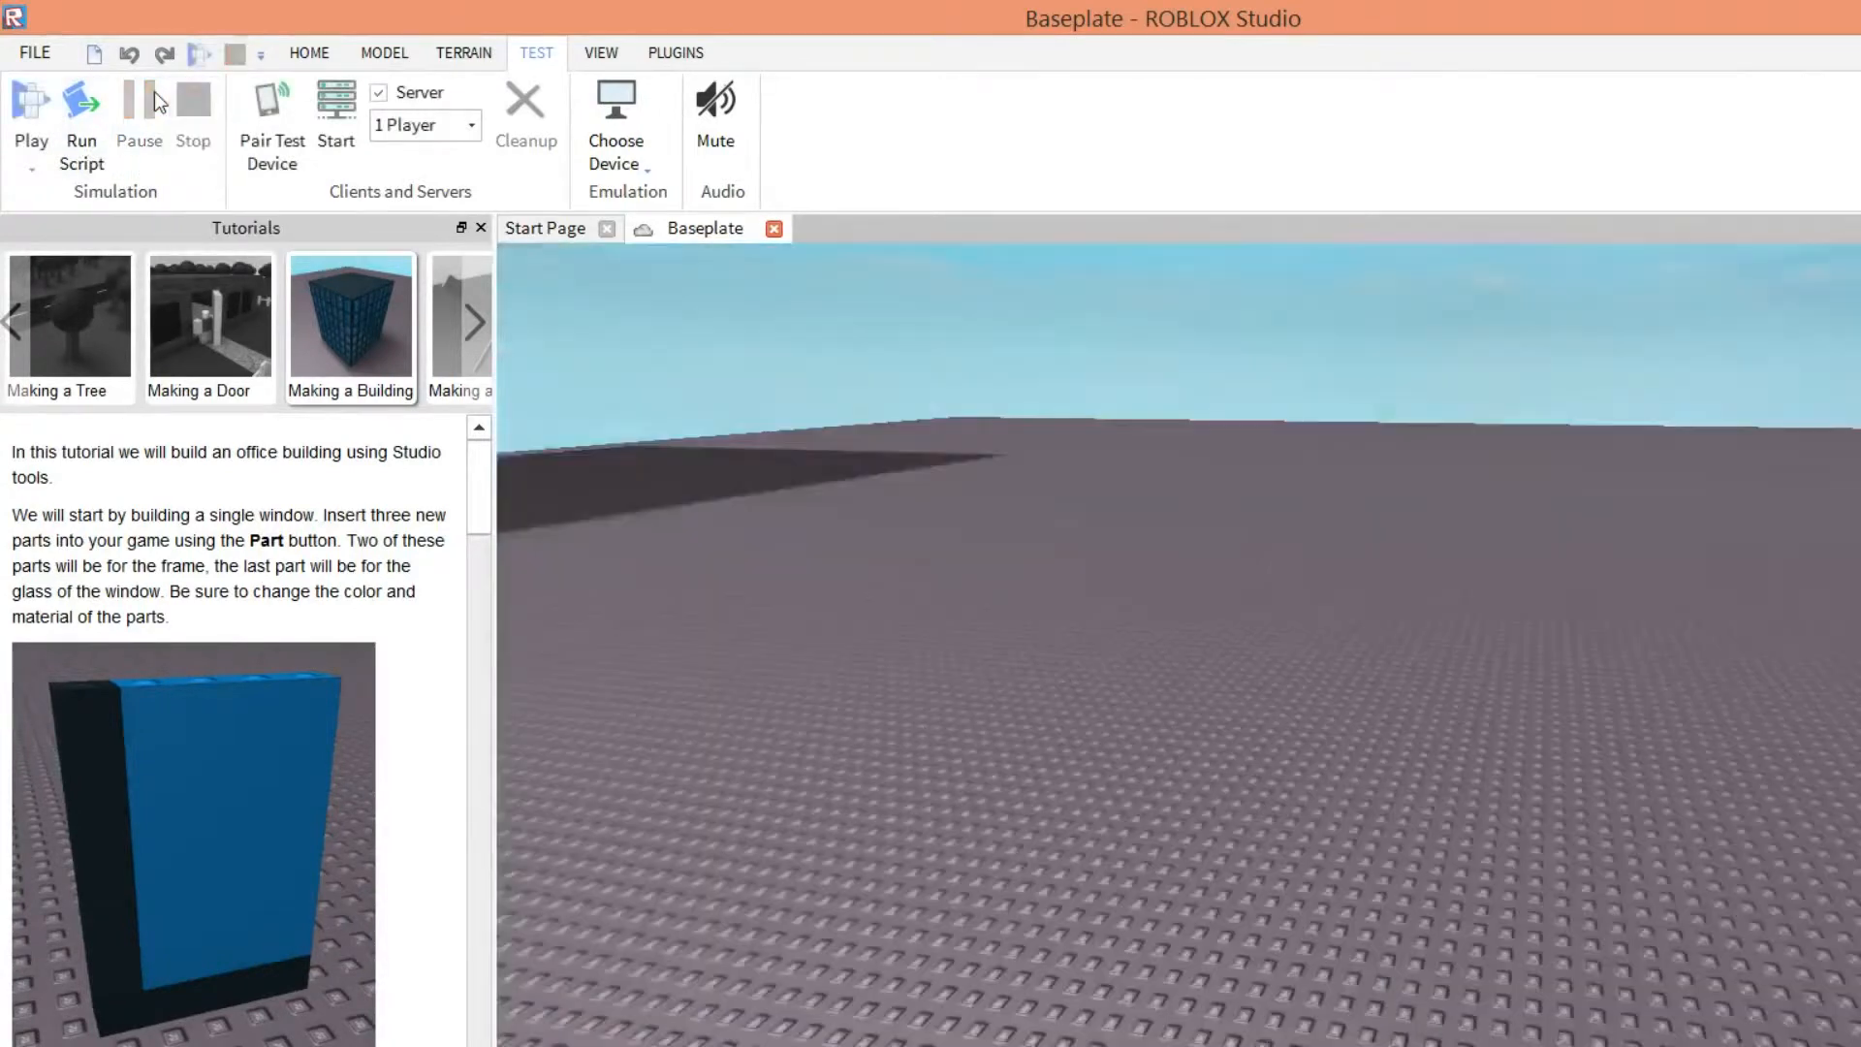
right_drag(835, 630, 838, 643)
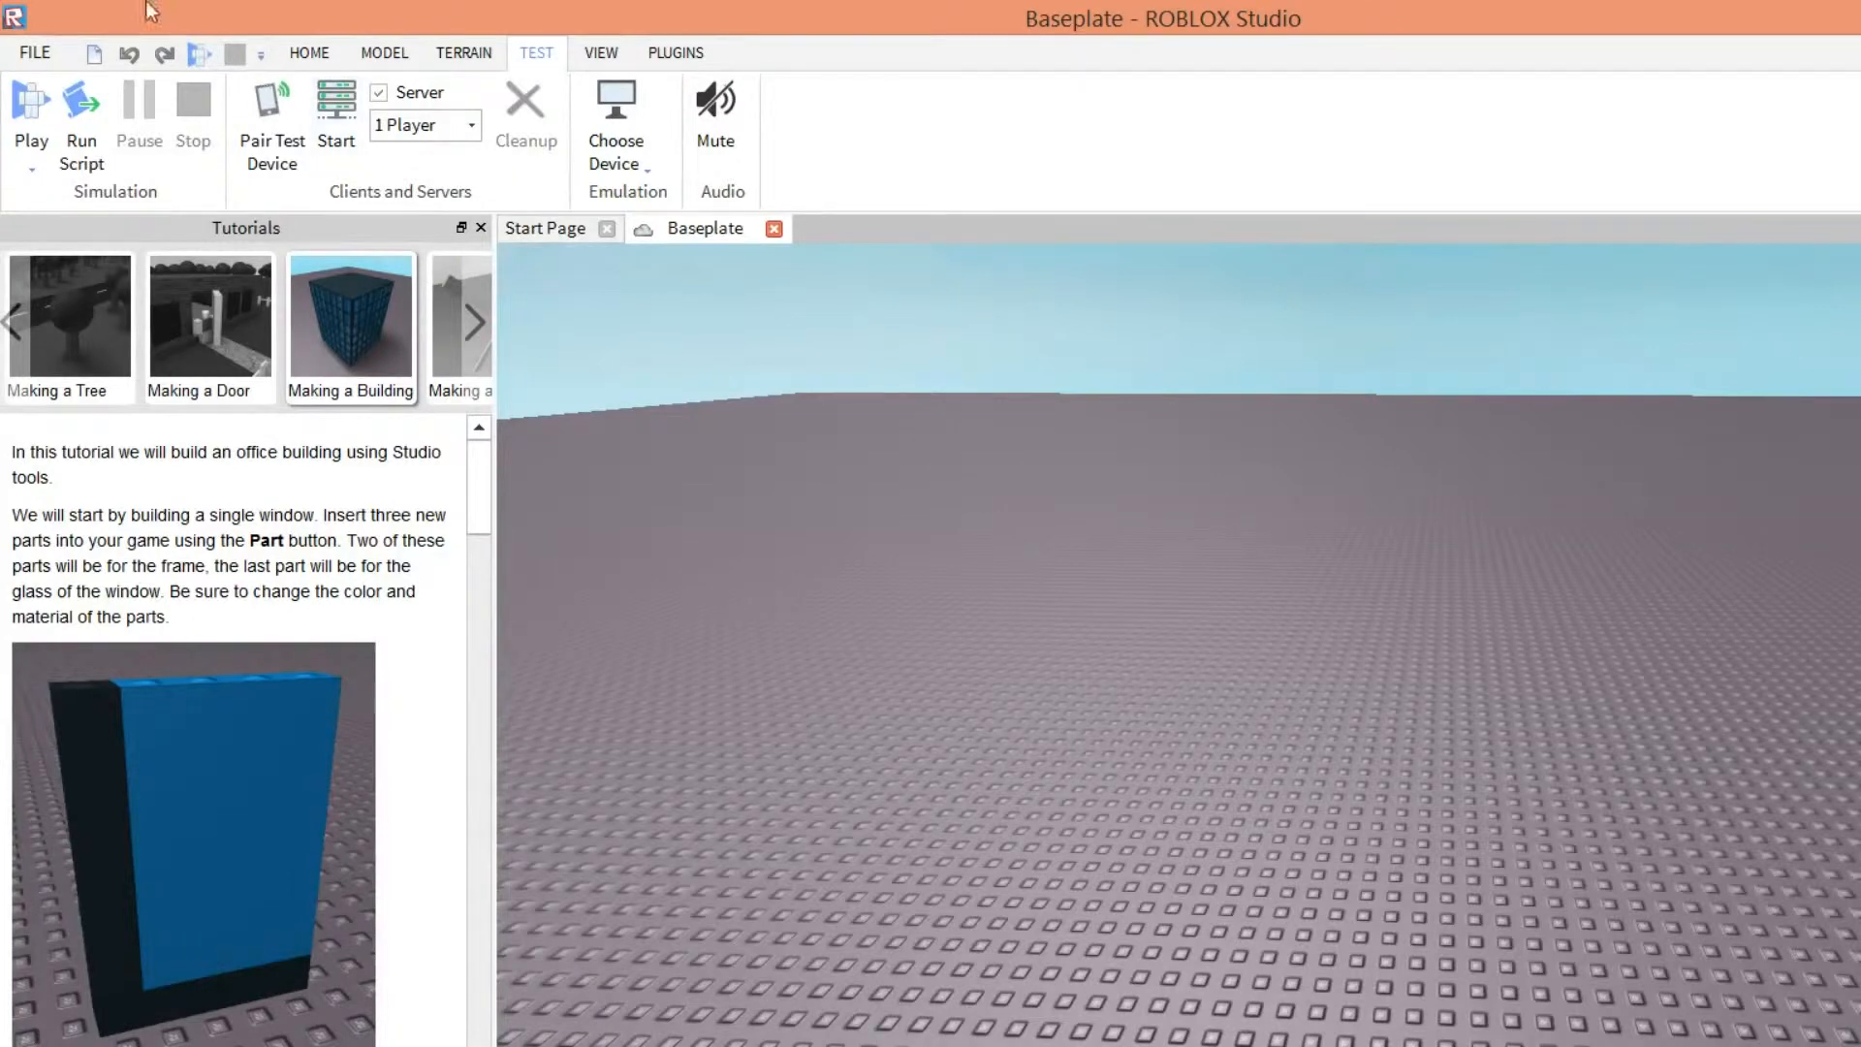
- Insert three block parts onto the baseplate
click(309, 52)
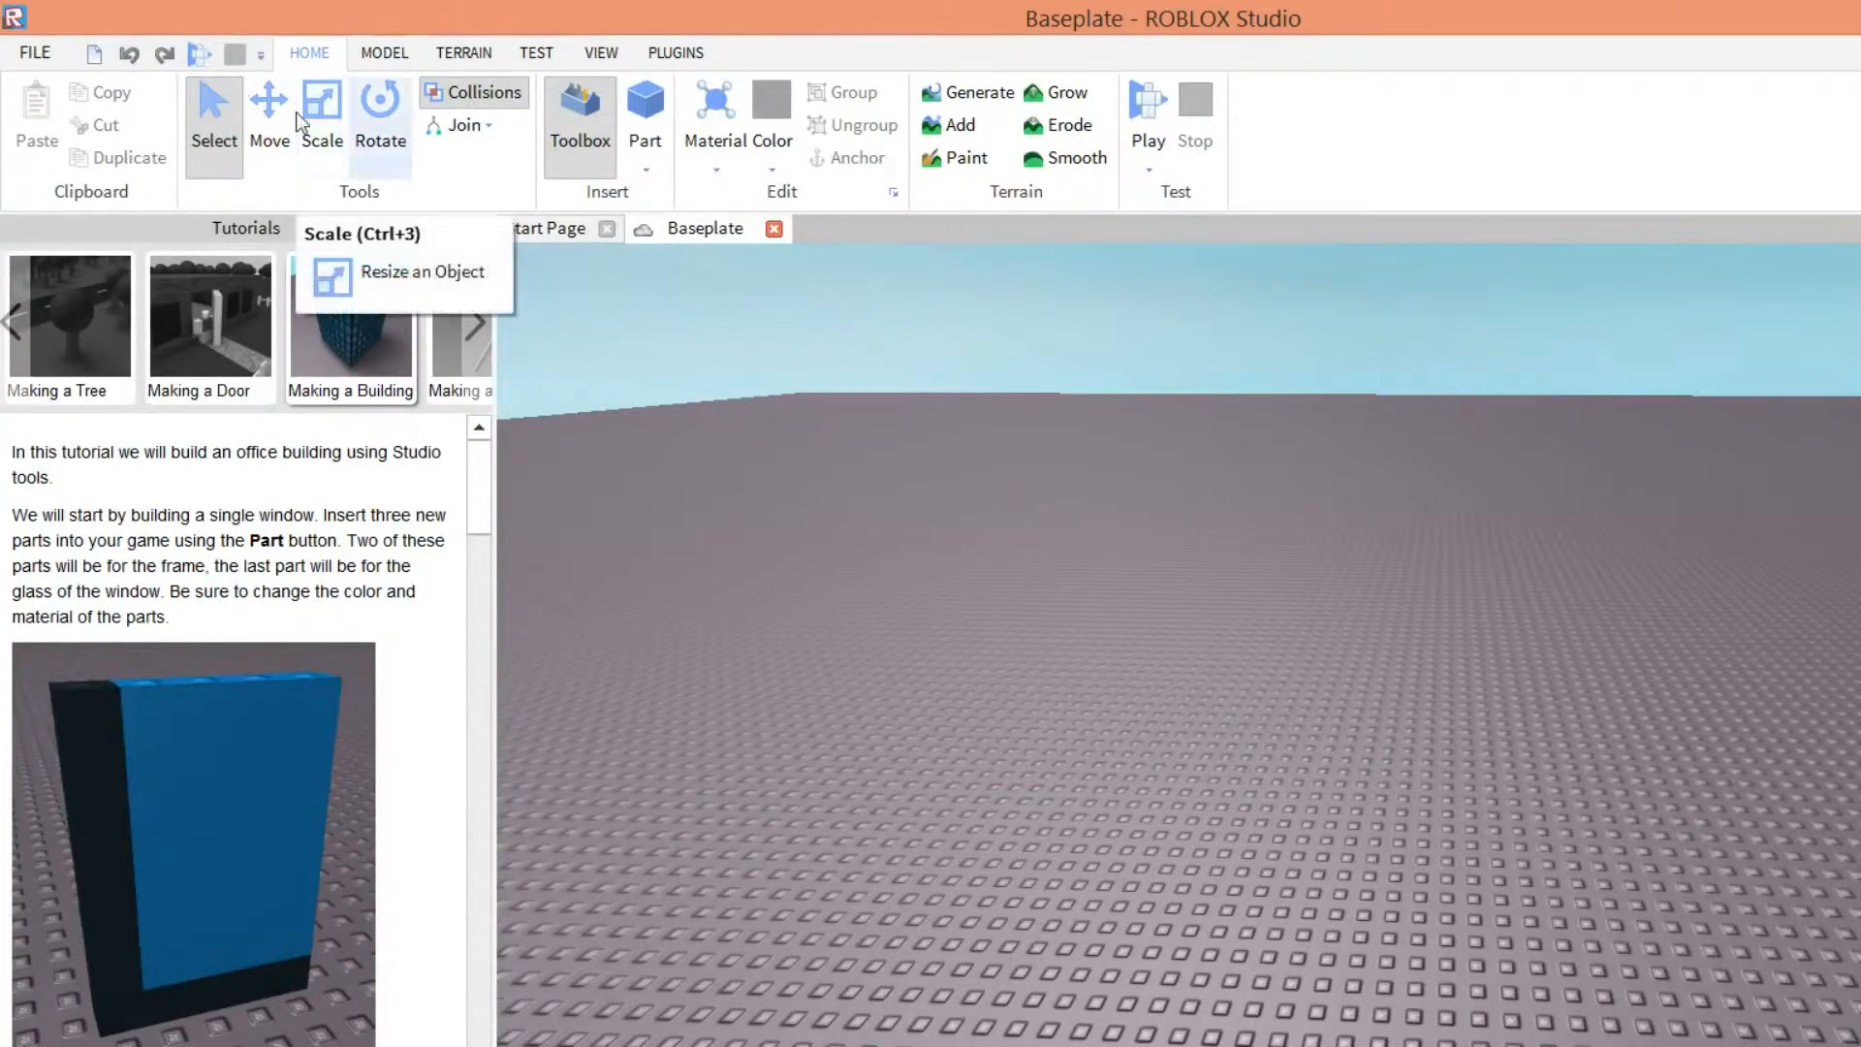
click(645, 160)
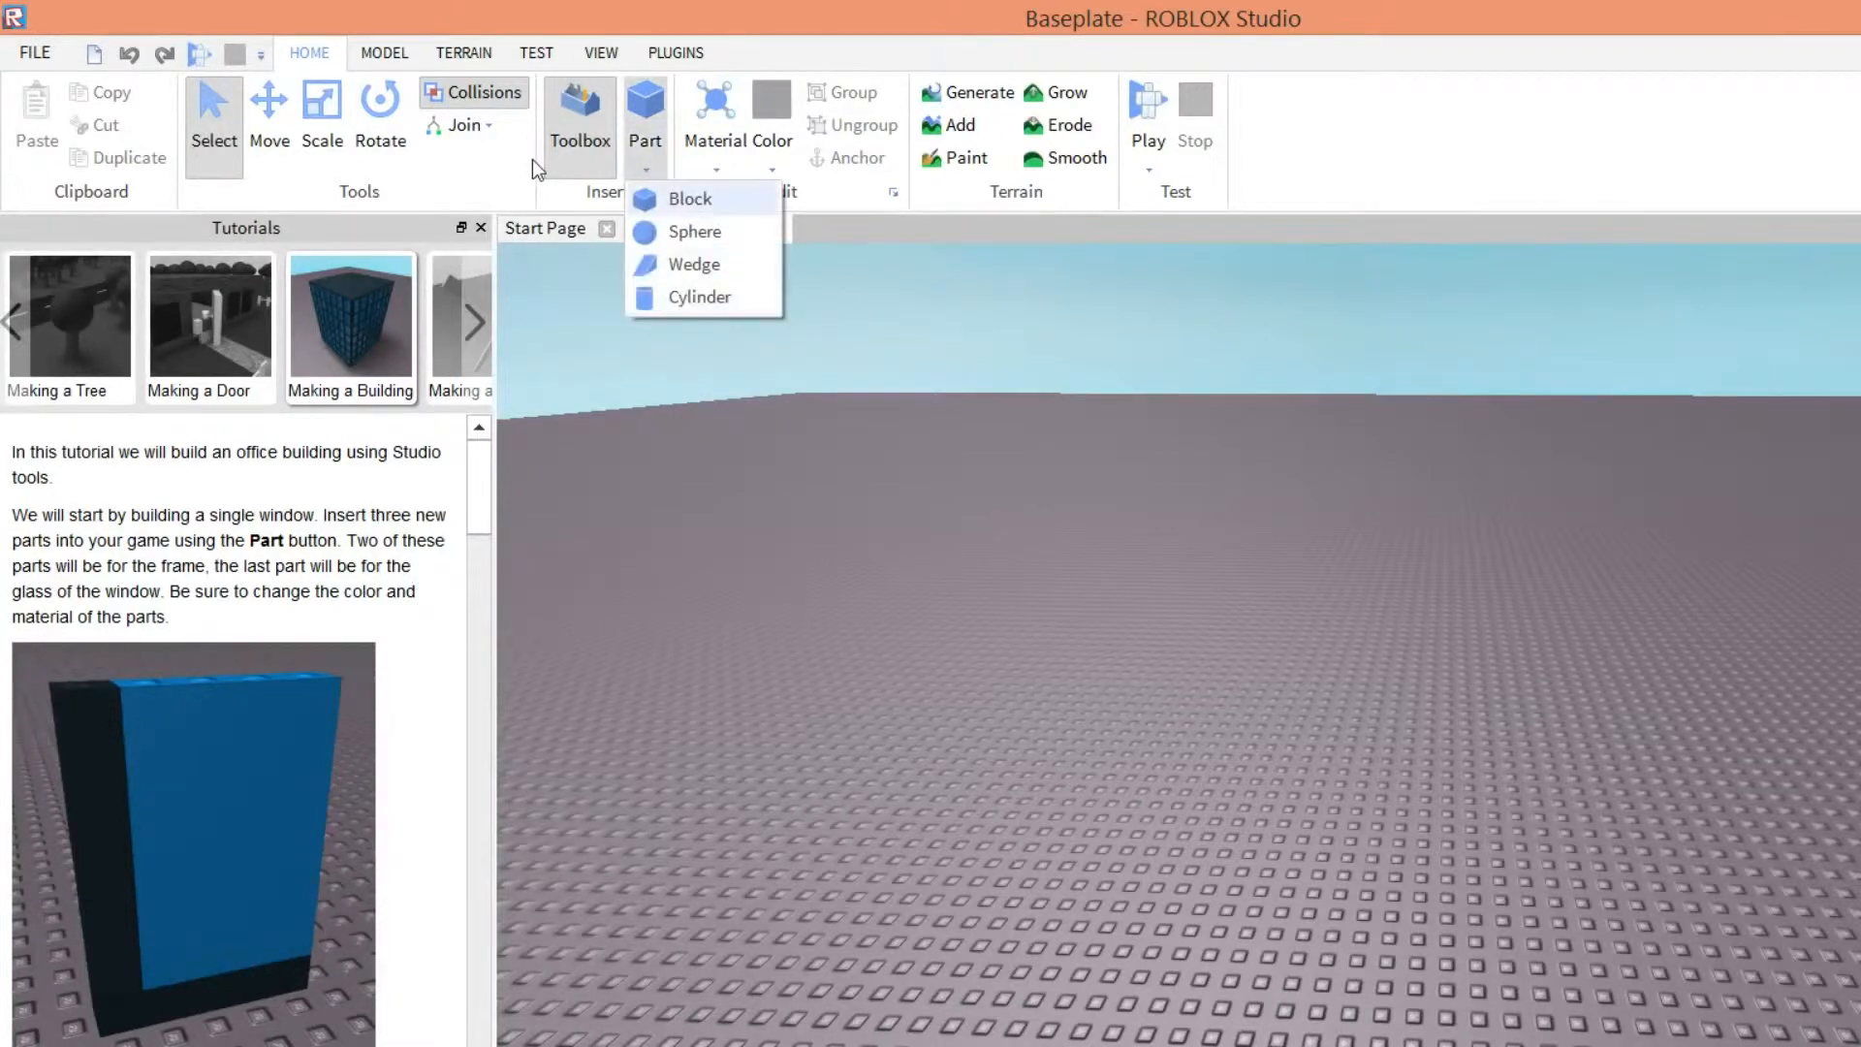
click(665, 198)
click(641, 166)
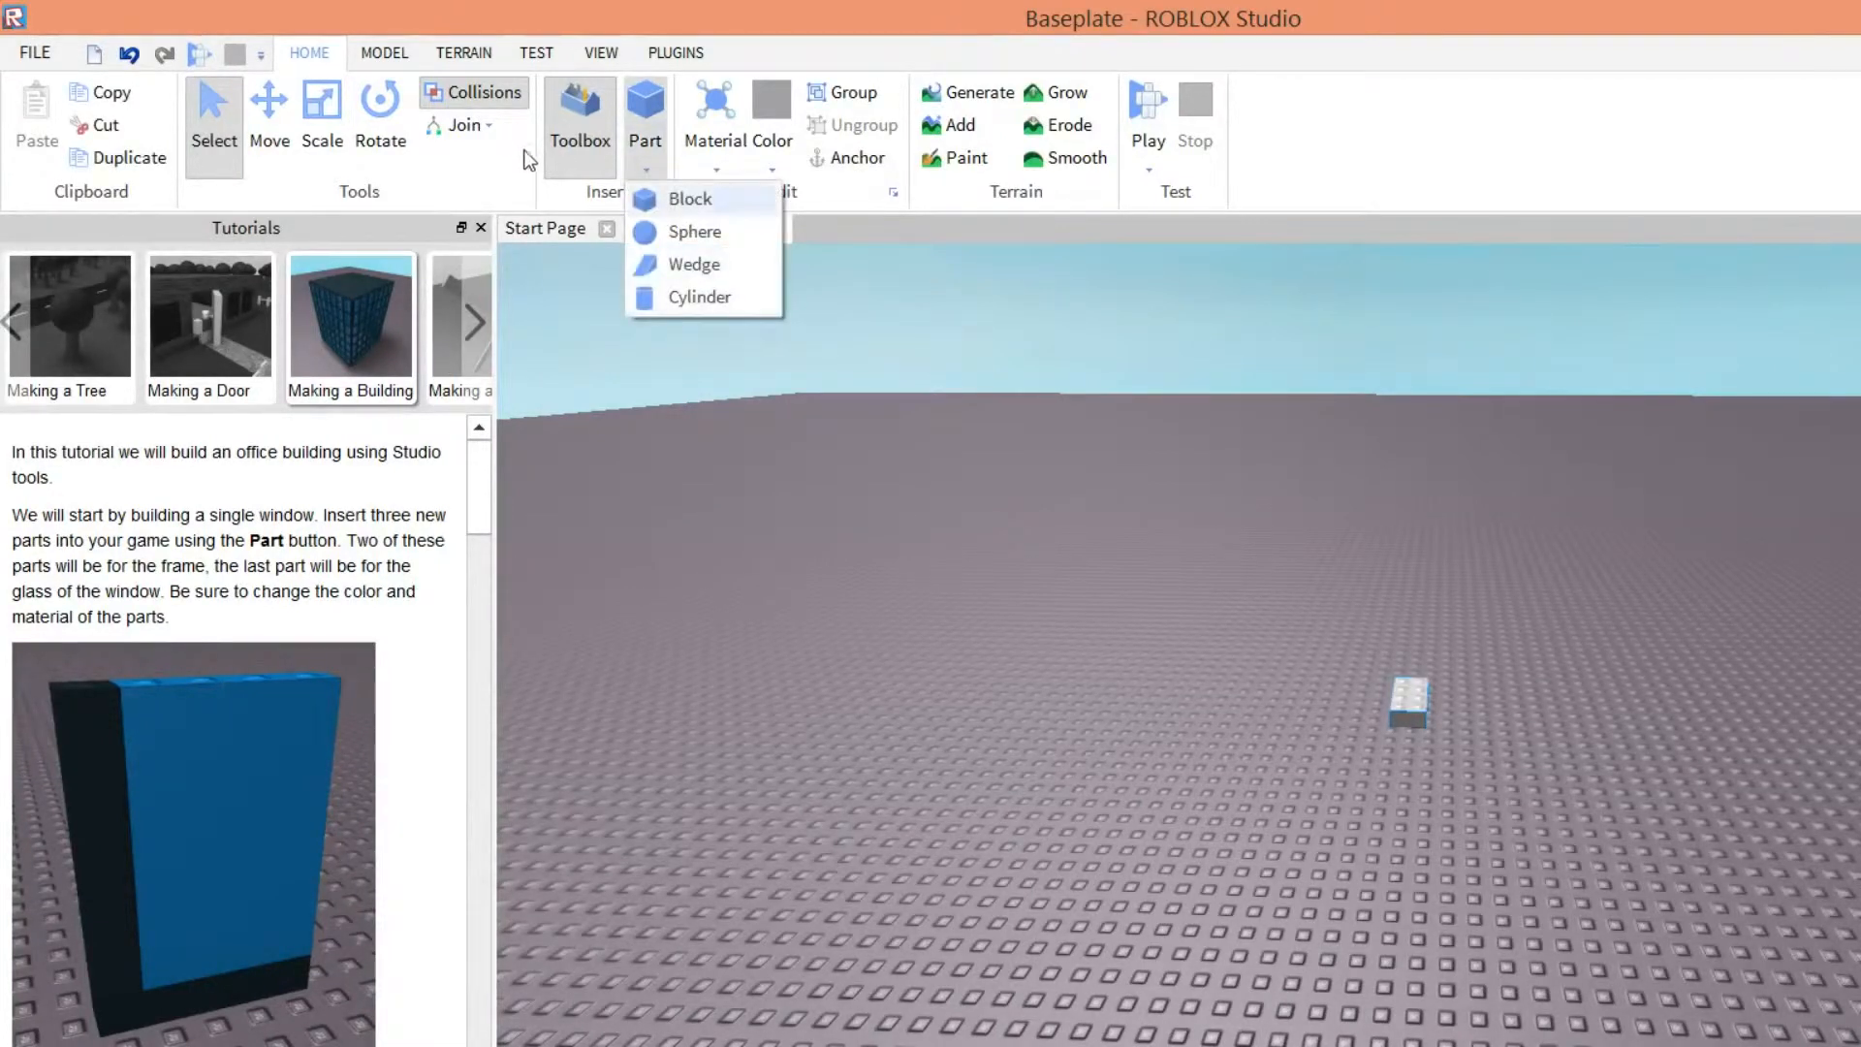
click(660, 199)
click(647, 166)
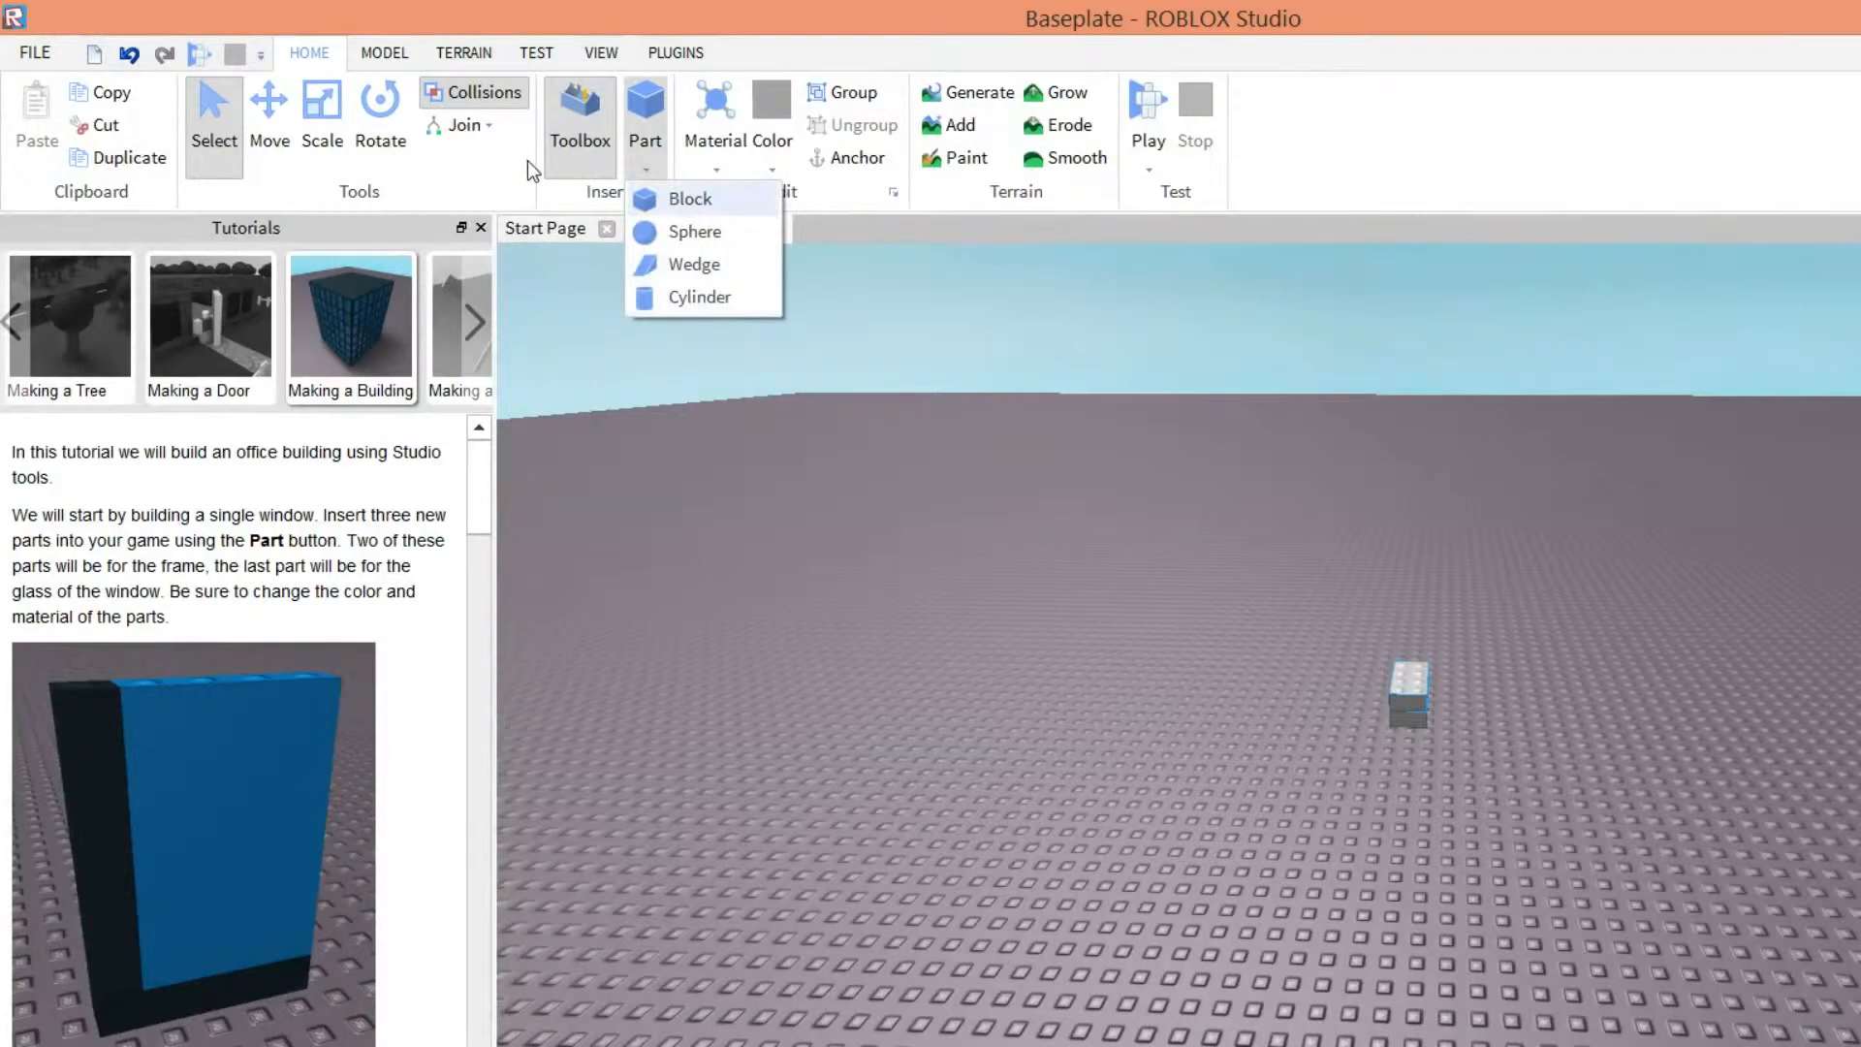
click(679, 199)
- Separate the three stacked blocks and lay them side by side in a spaced row in the foreground
drag(1406, 656, 1299, 717)
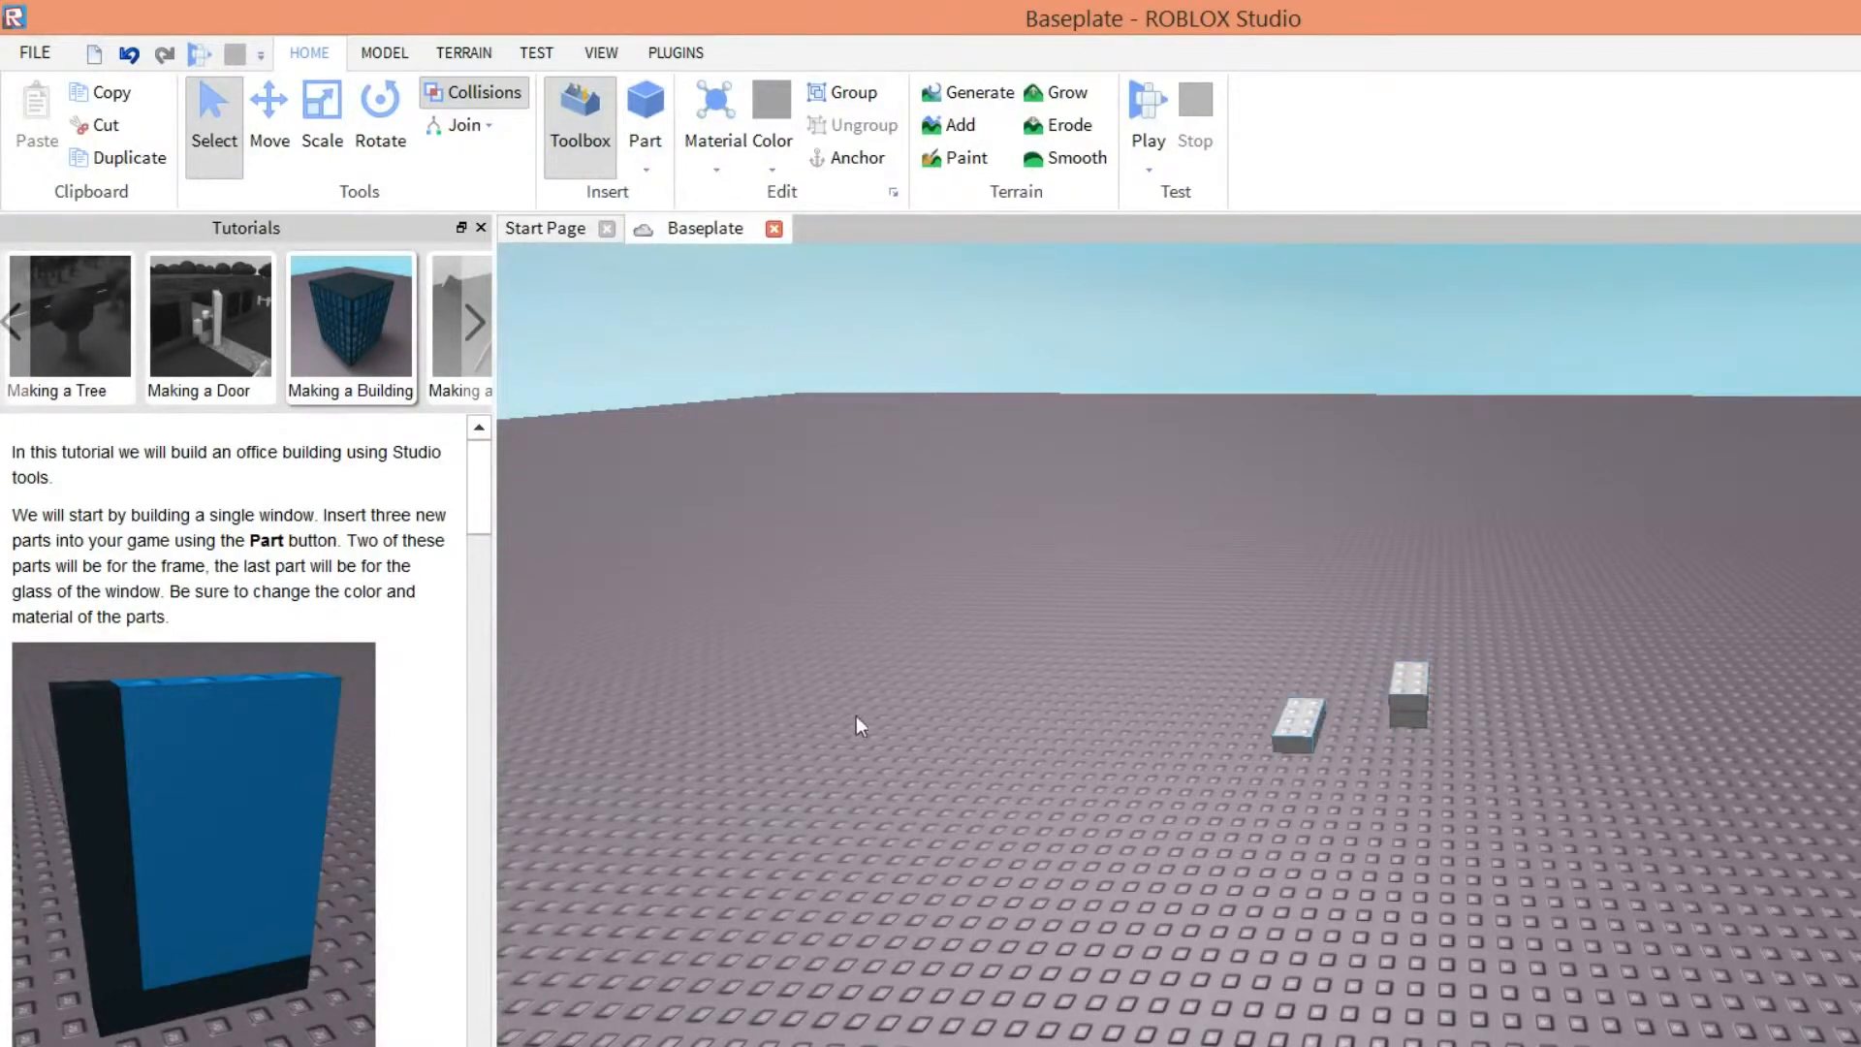
click(843, 723)
drag(1026, 555, 844, 784)
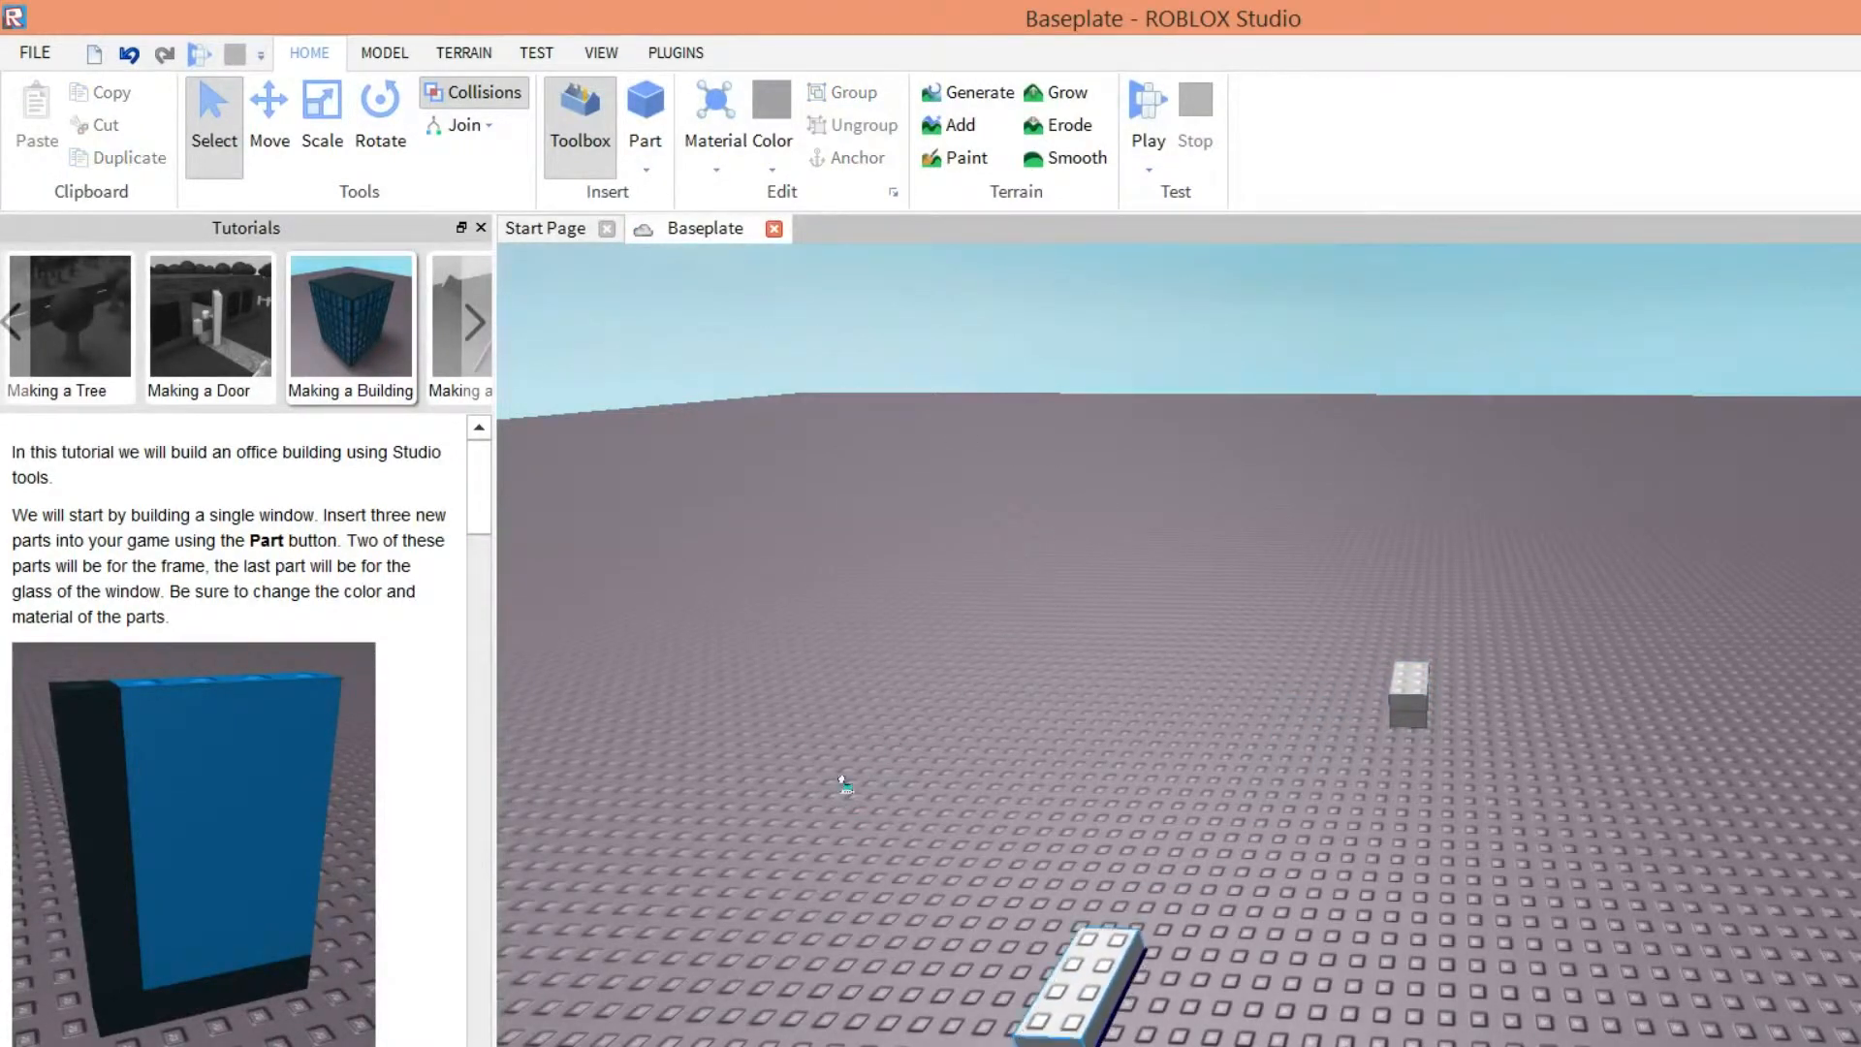
drag(1108, 534, 971, 812)
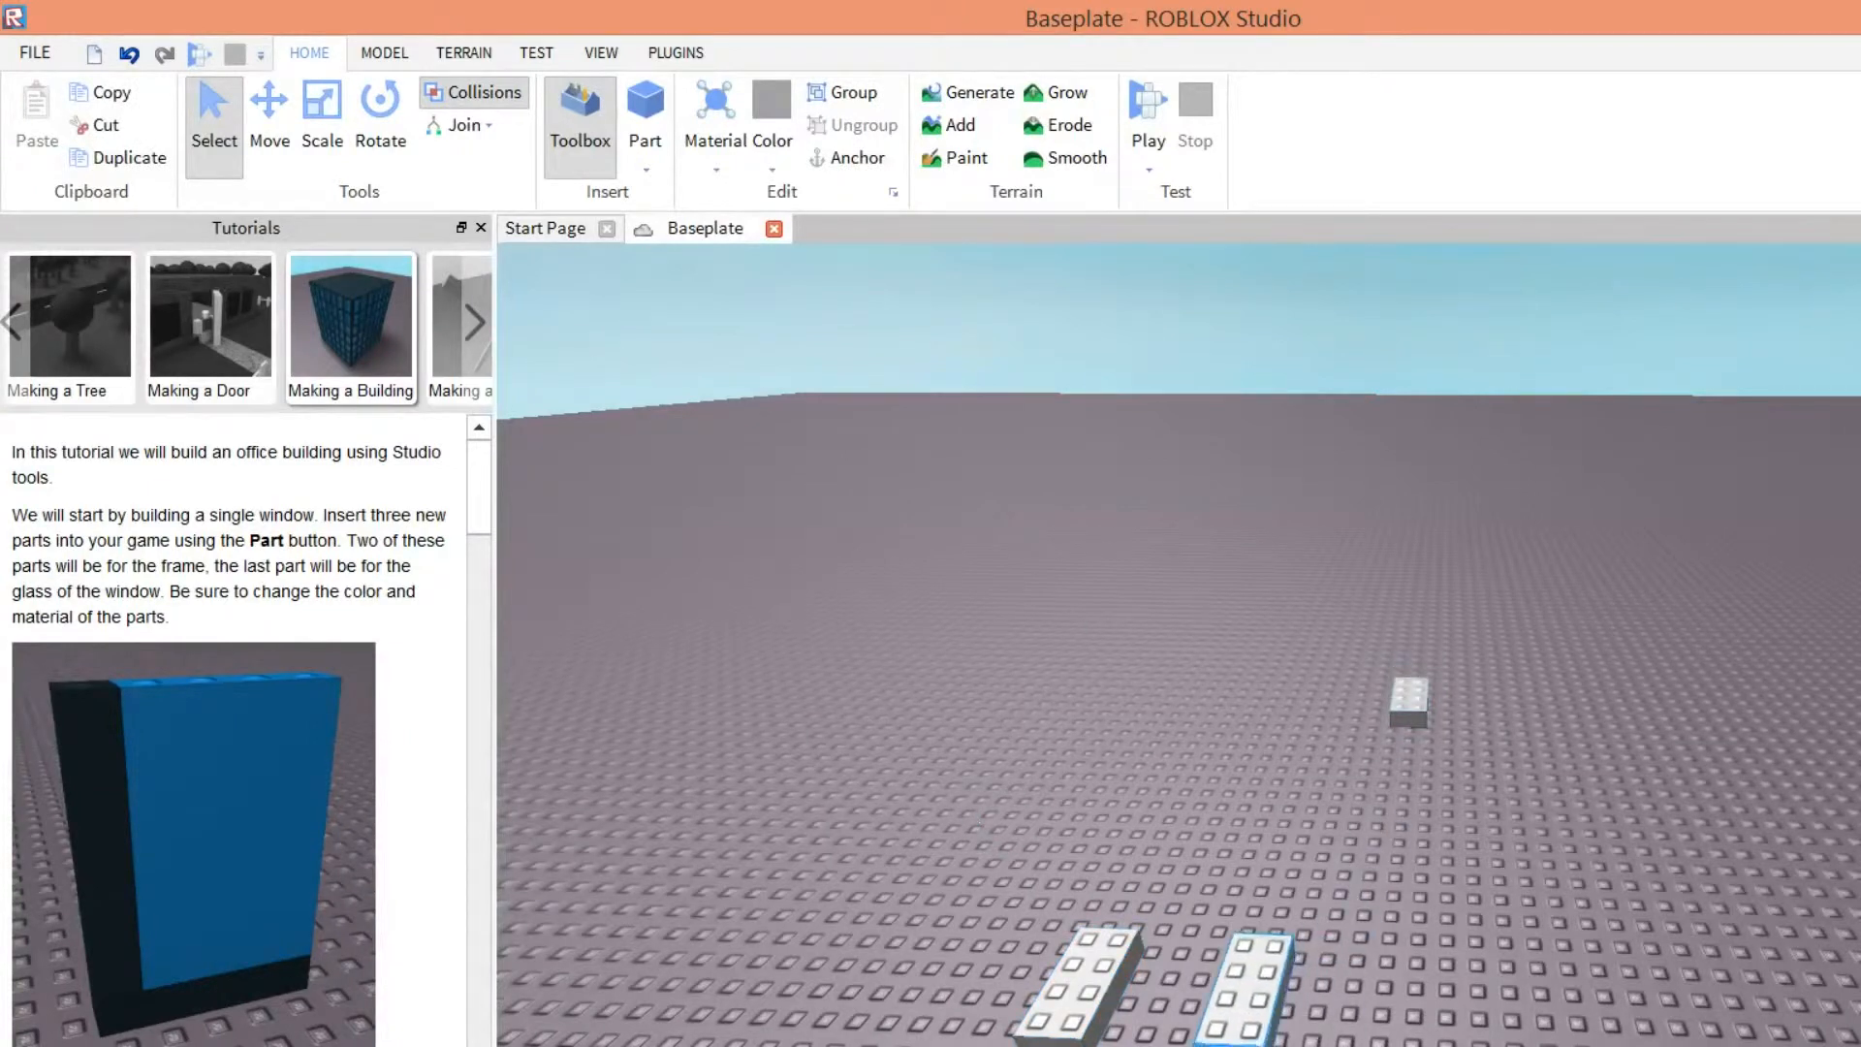
drag(1113, 545, 1126, 818)
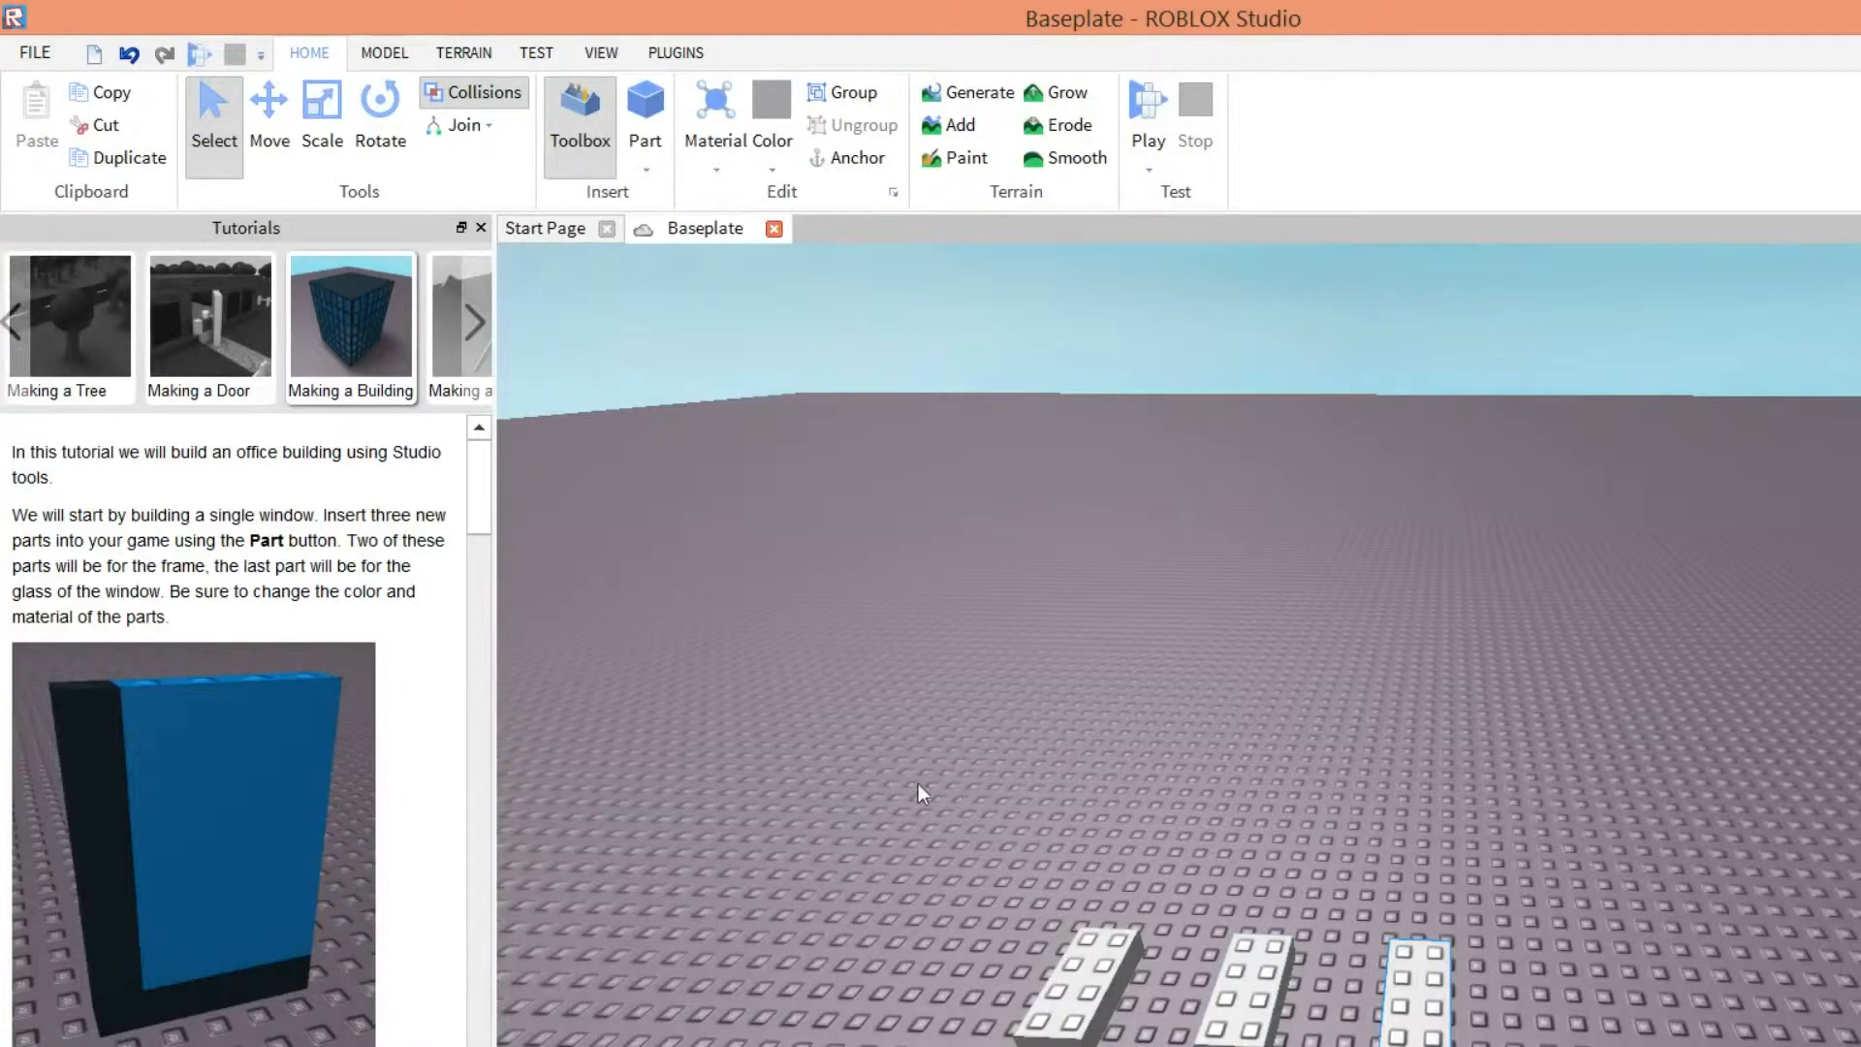
- Rotate the leftmost block of the row crosswise and place it just behind the other two blocks
click(850, 757)
click(380, 111)
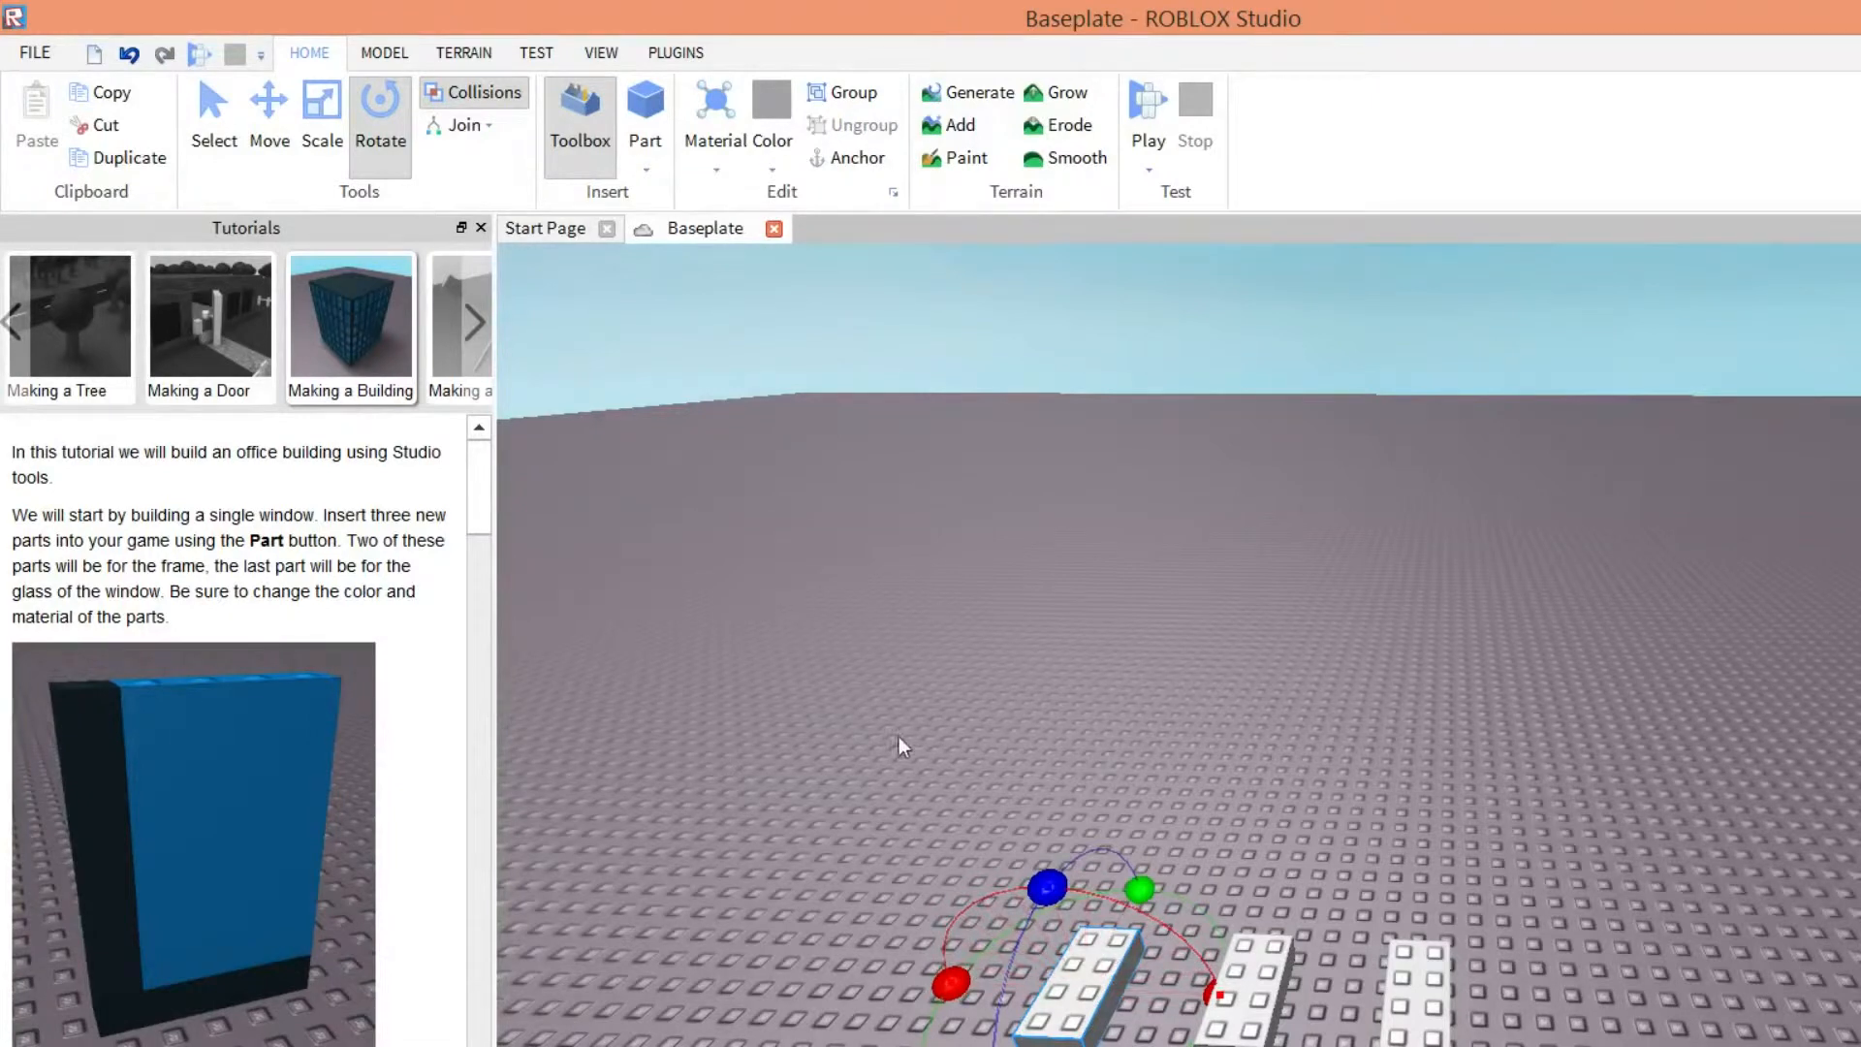
drag(912, 713, 959, 808)
drag(854, 782, 1065, 686)
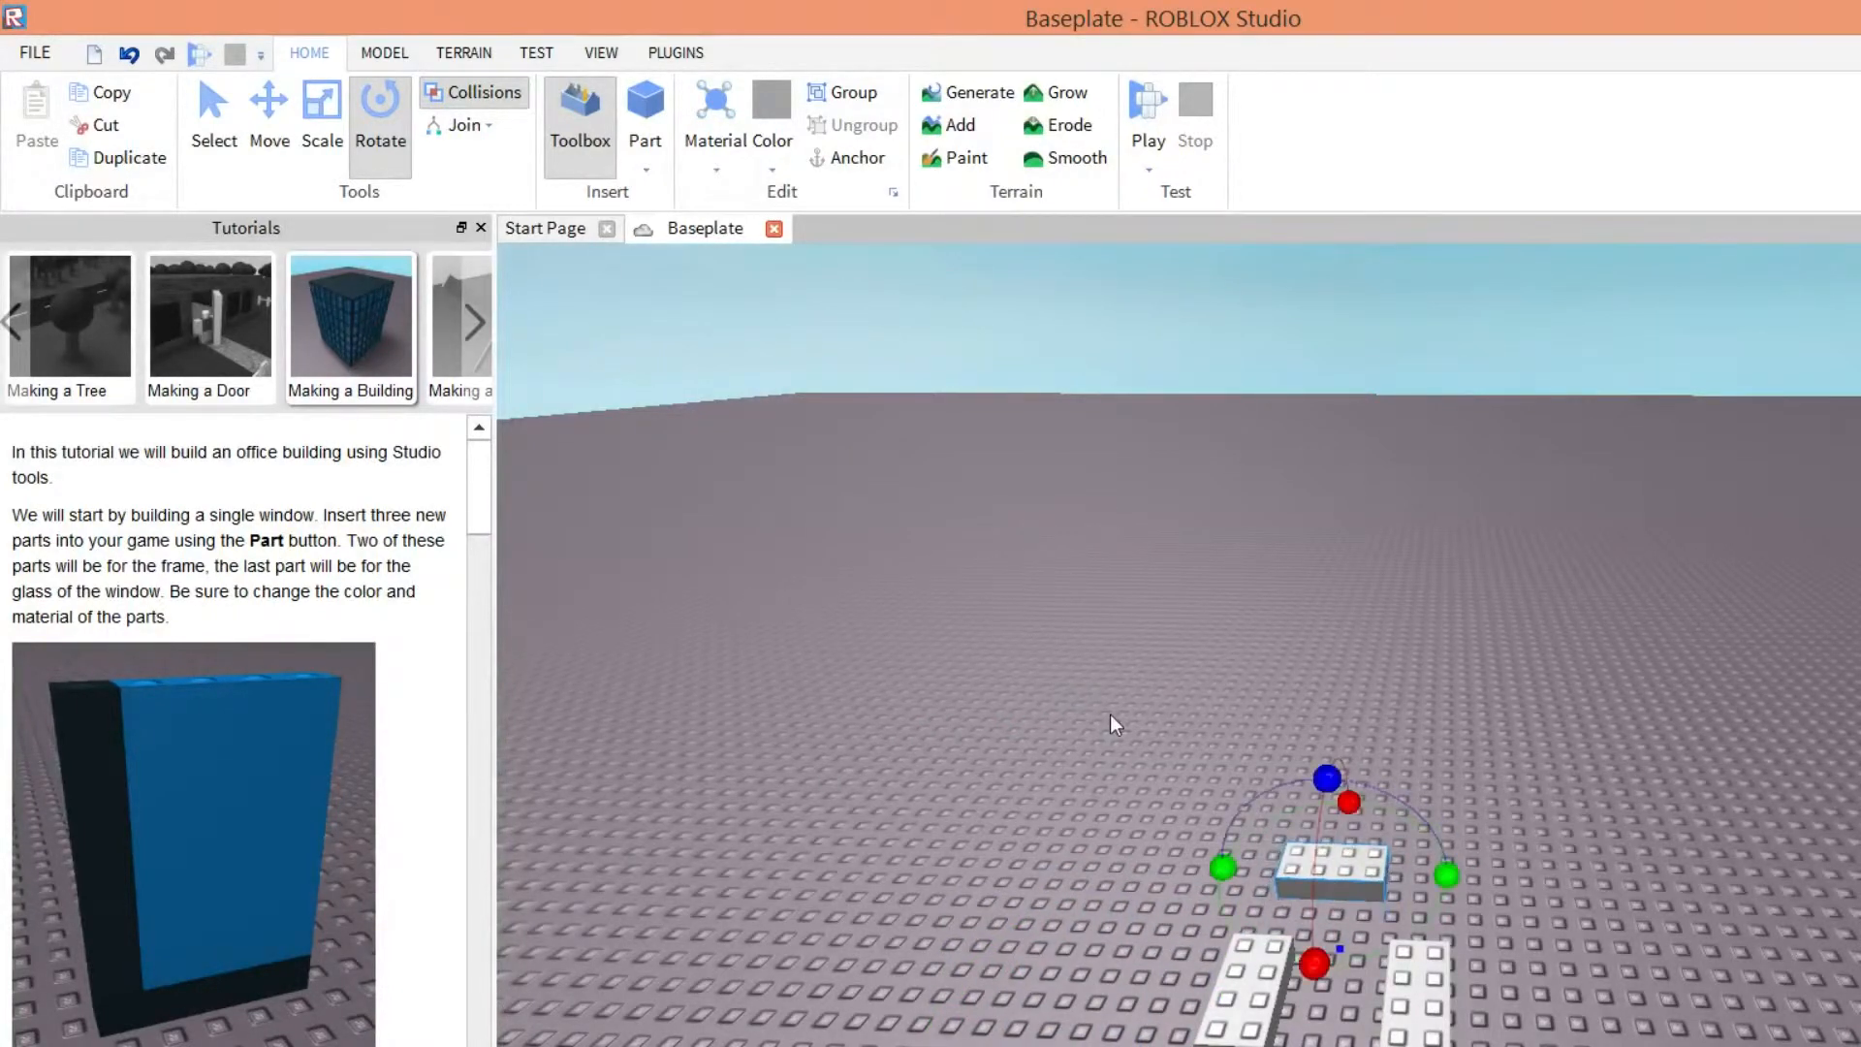
- Scale the crosswise block lengthwise to 8 studs long
click(269, 121)
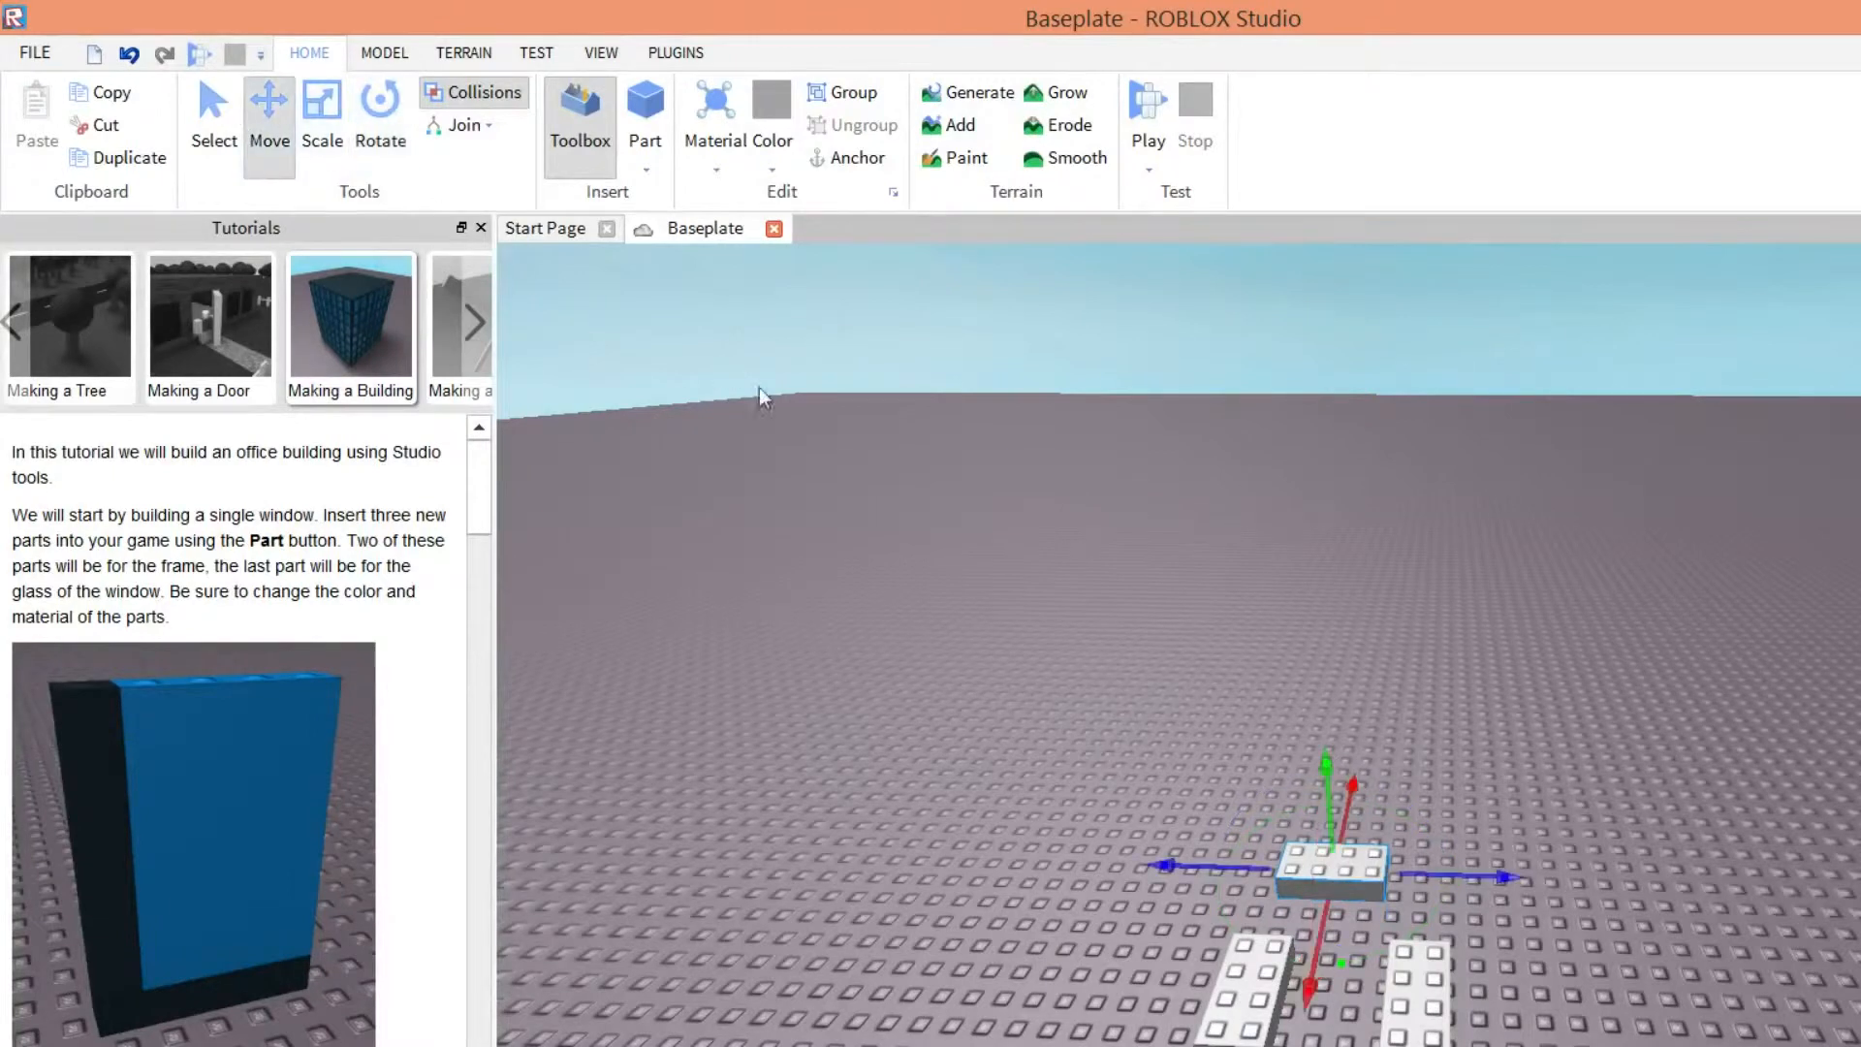
key(ctrl+3)
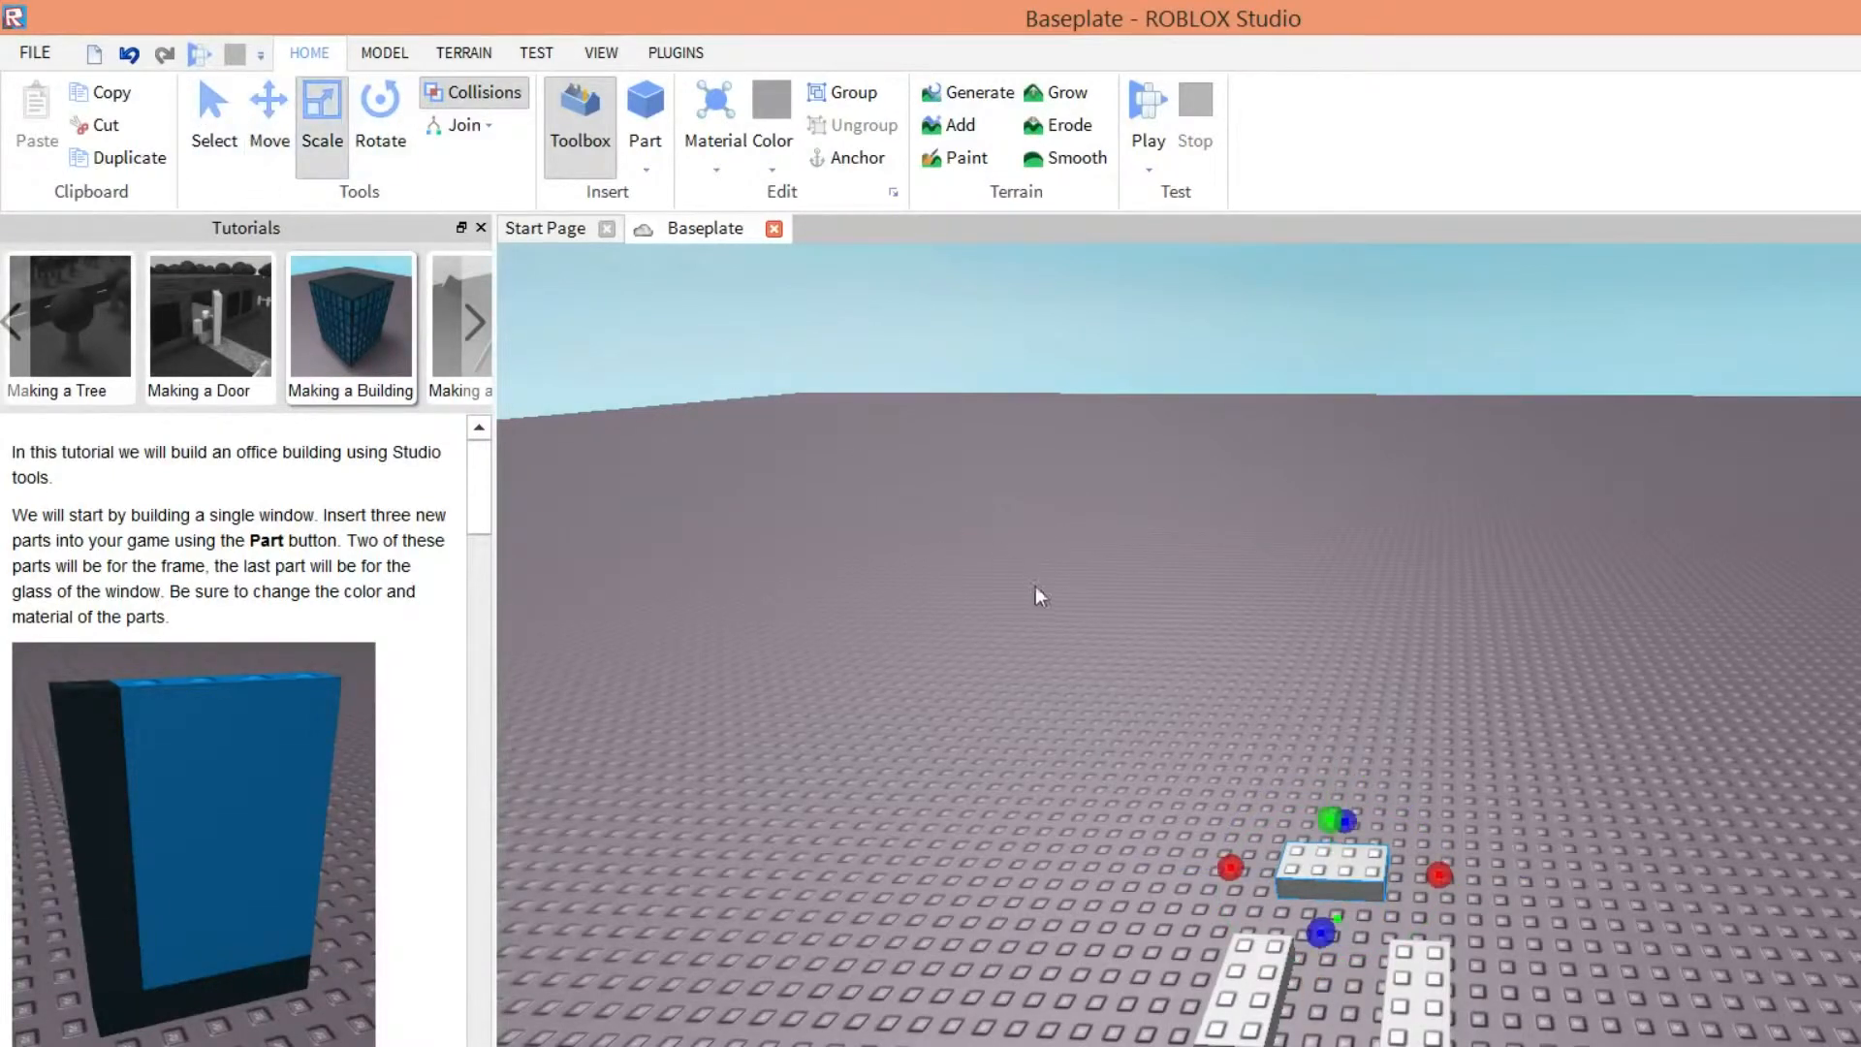
drag(1057, 692, 1219, 697)
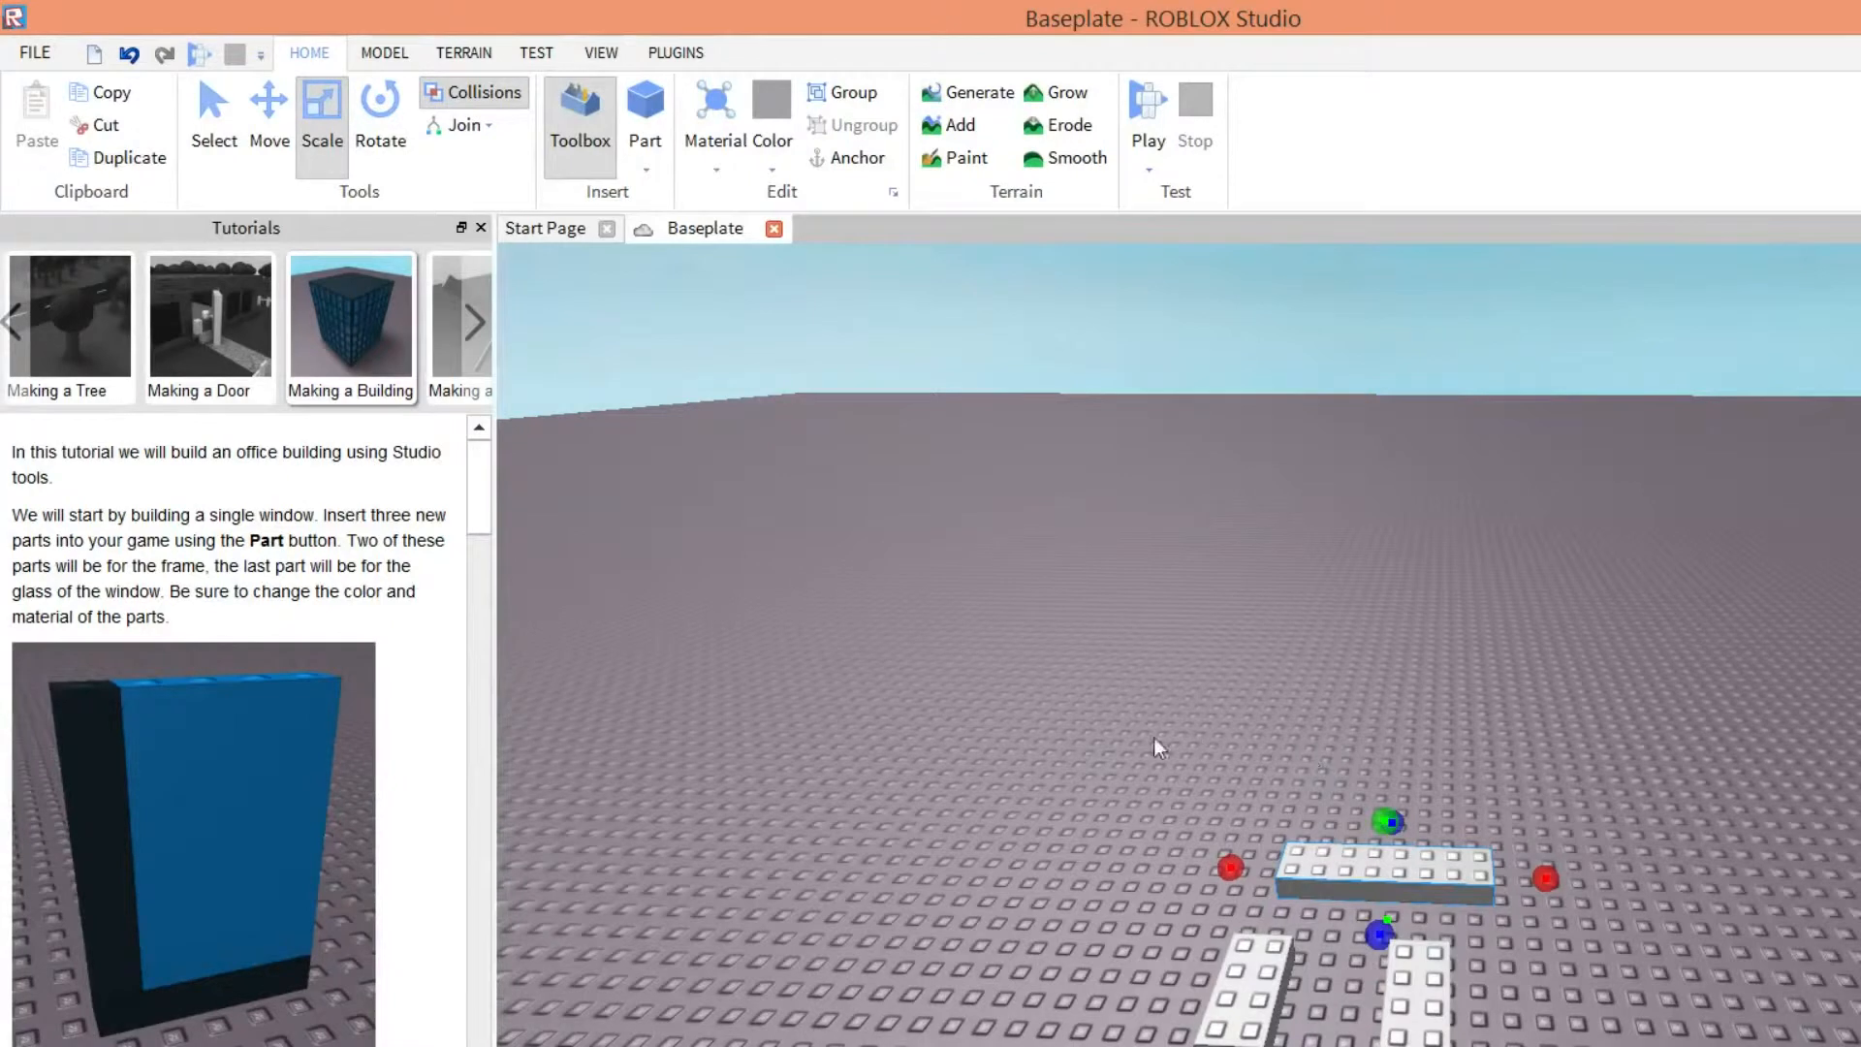
- Move one of the short blocks to the open area beside the long block and rotate it until it stands upright
drag(985, 761, 806, 671)
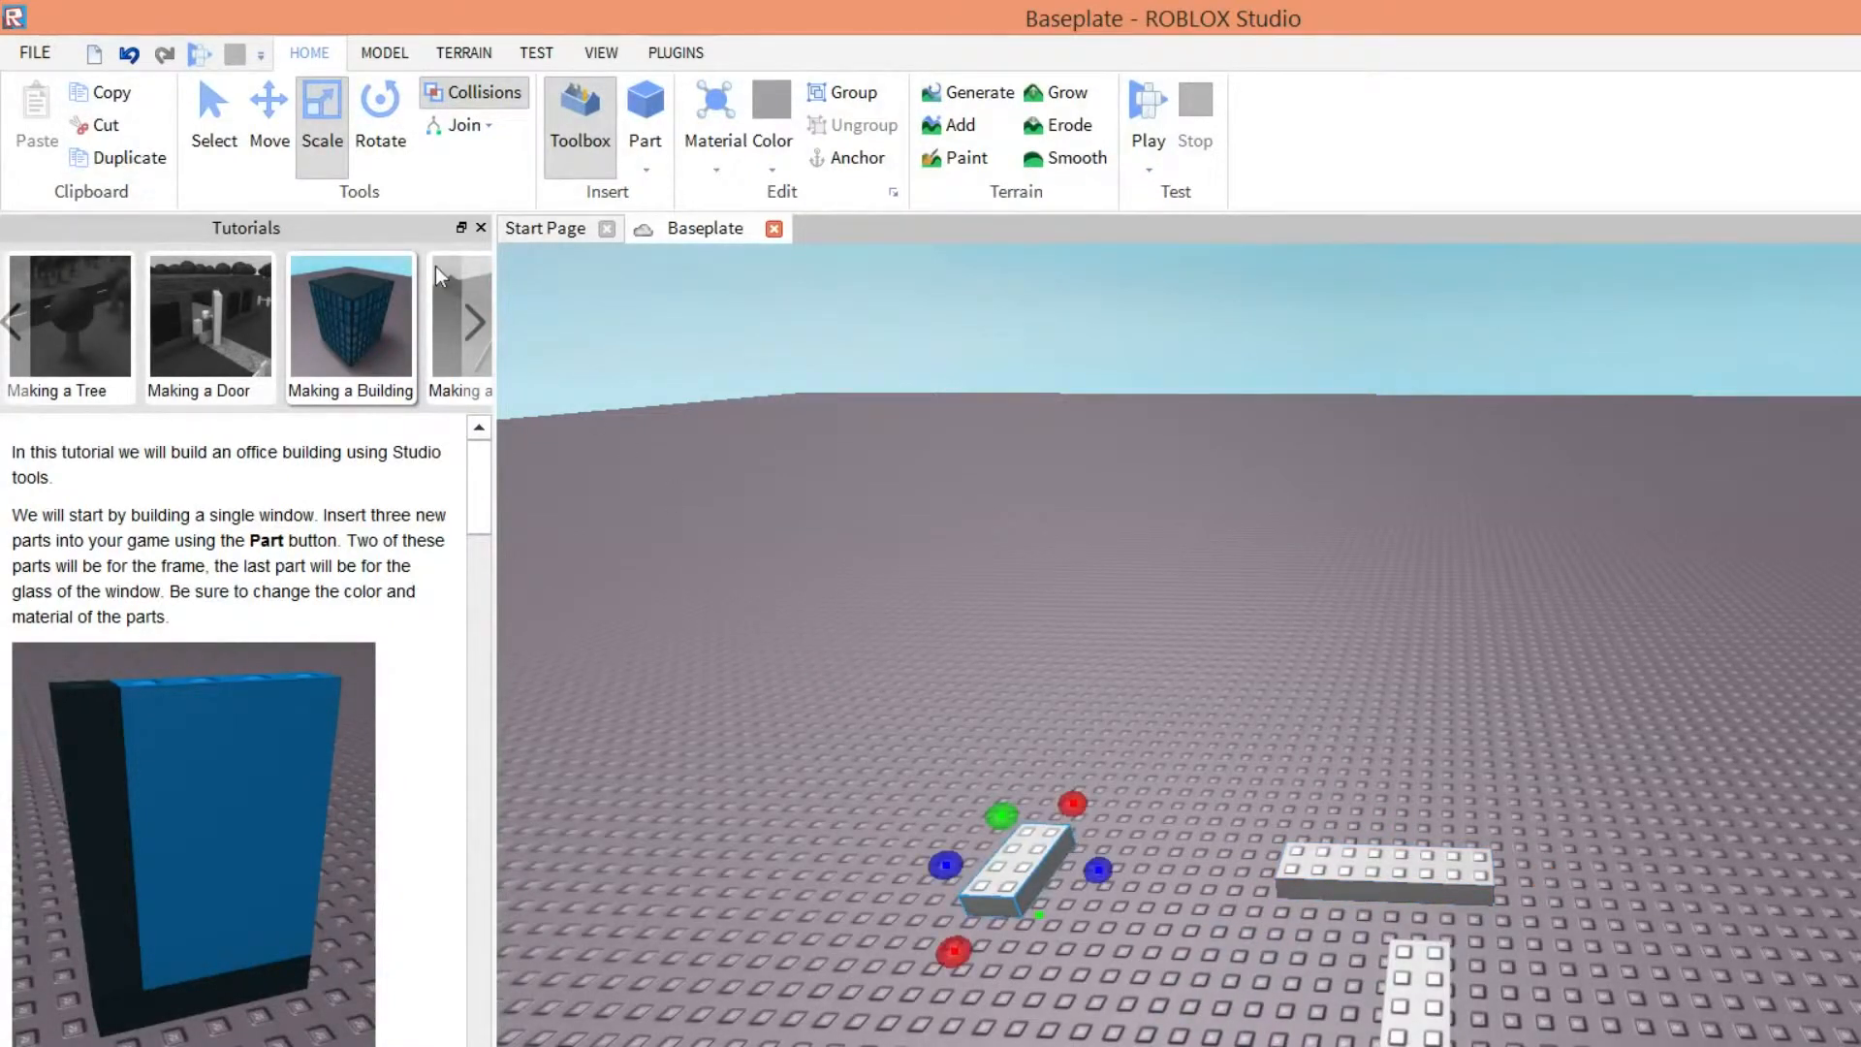
click(270, 112)
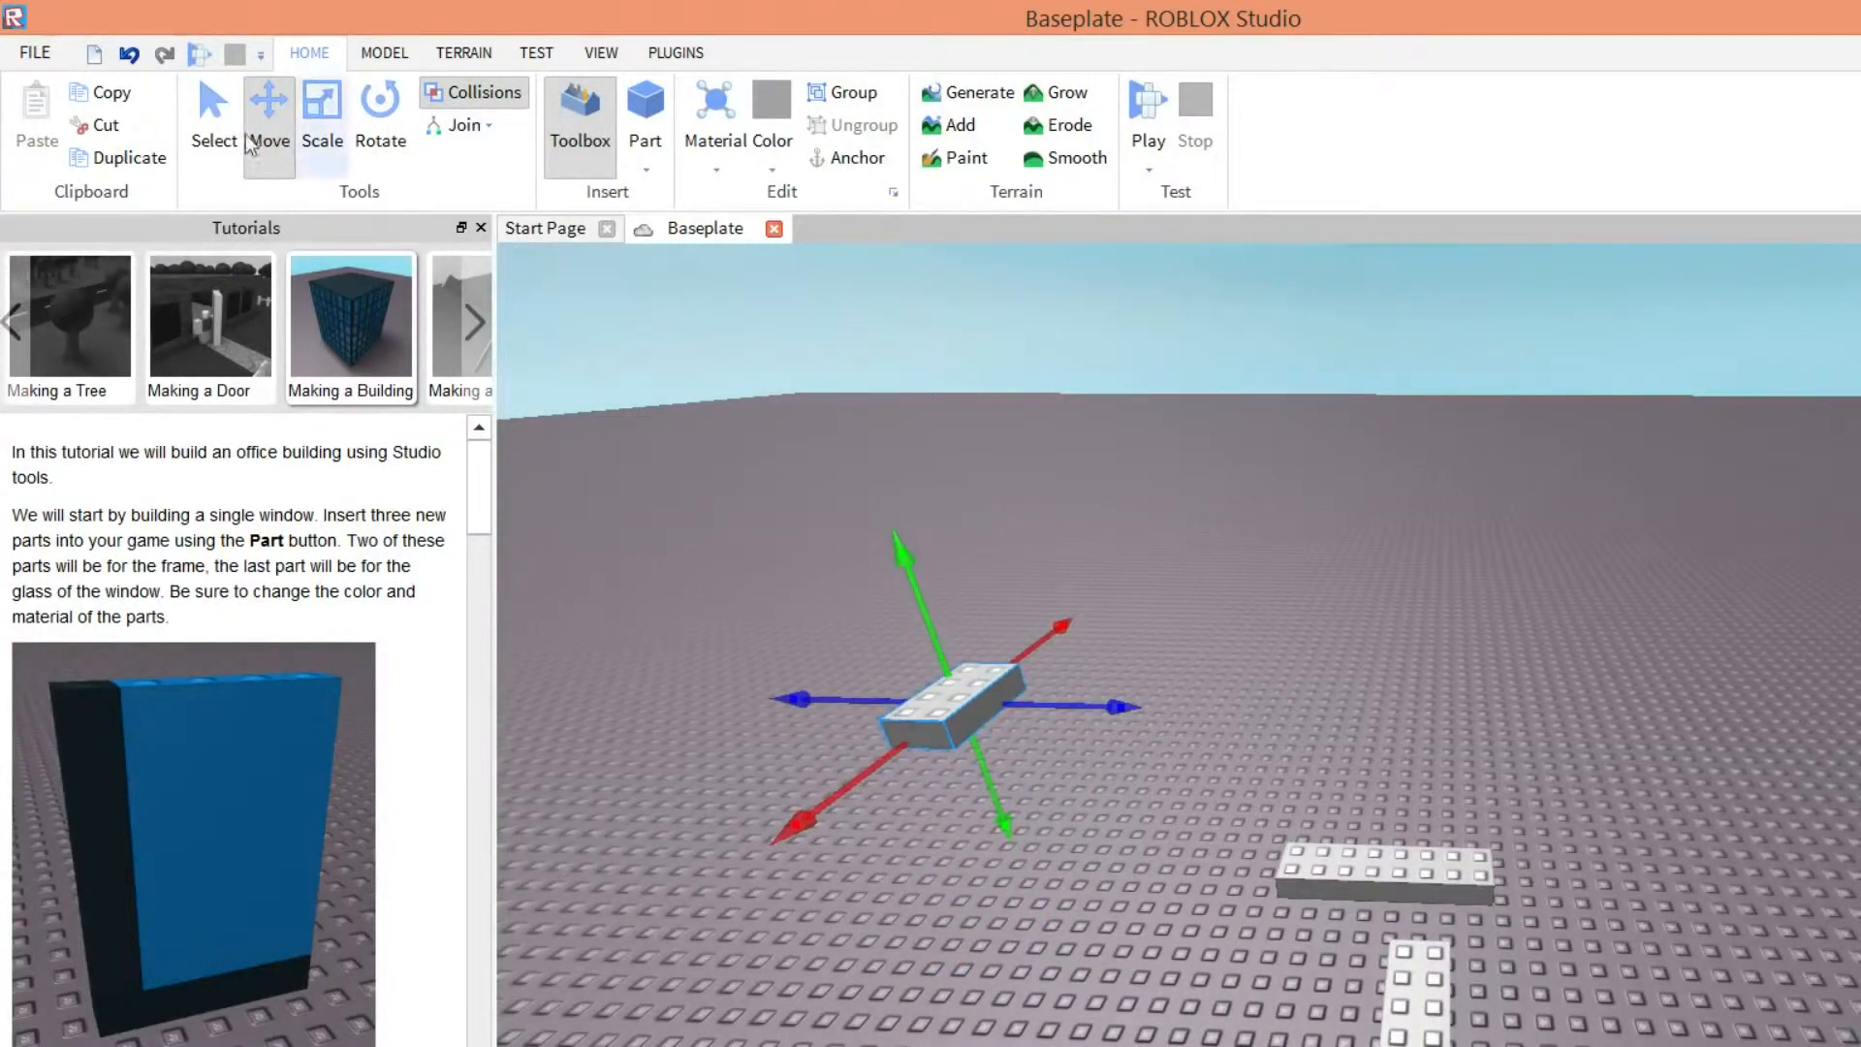
click(380, 115)
drag(858, 777, 901, 776)
drag(613, 658, 586, 636)
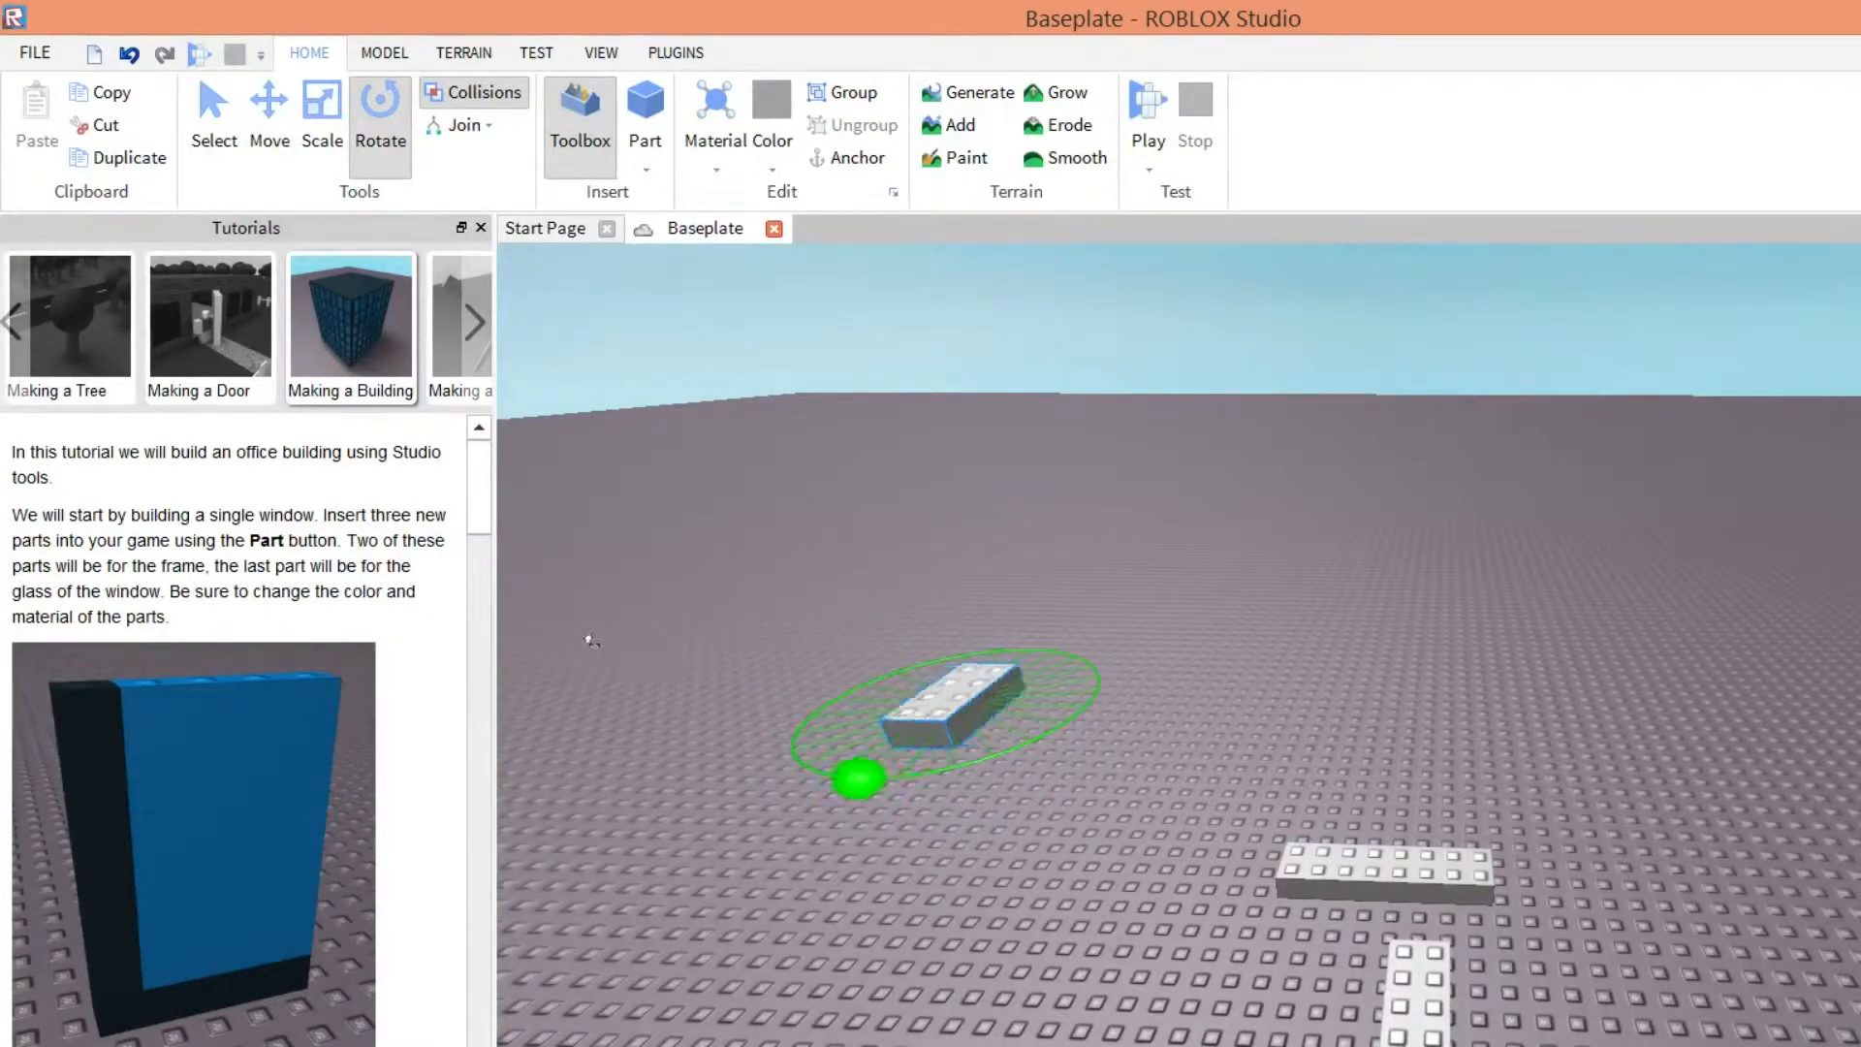
drag(707, 457, 657, 612)
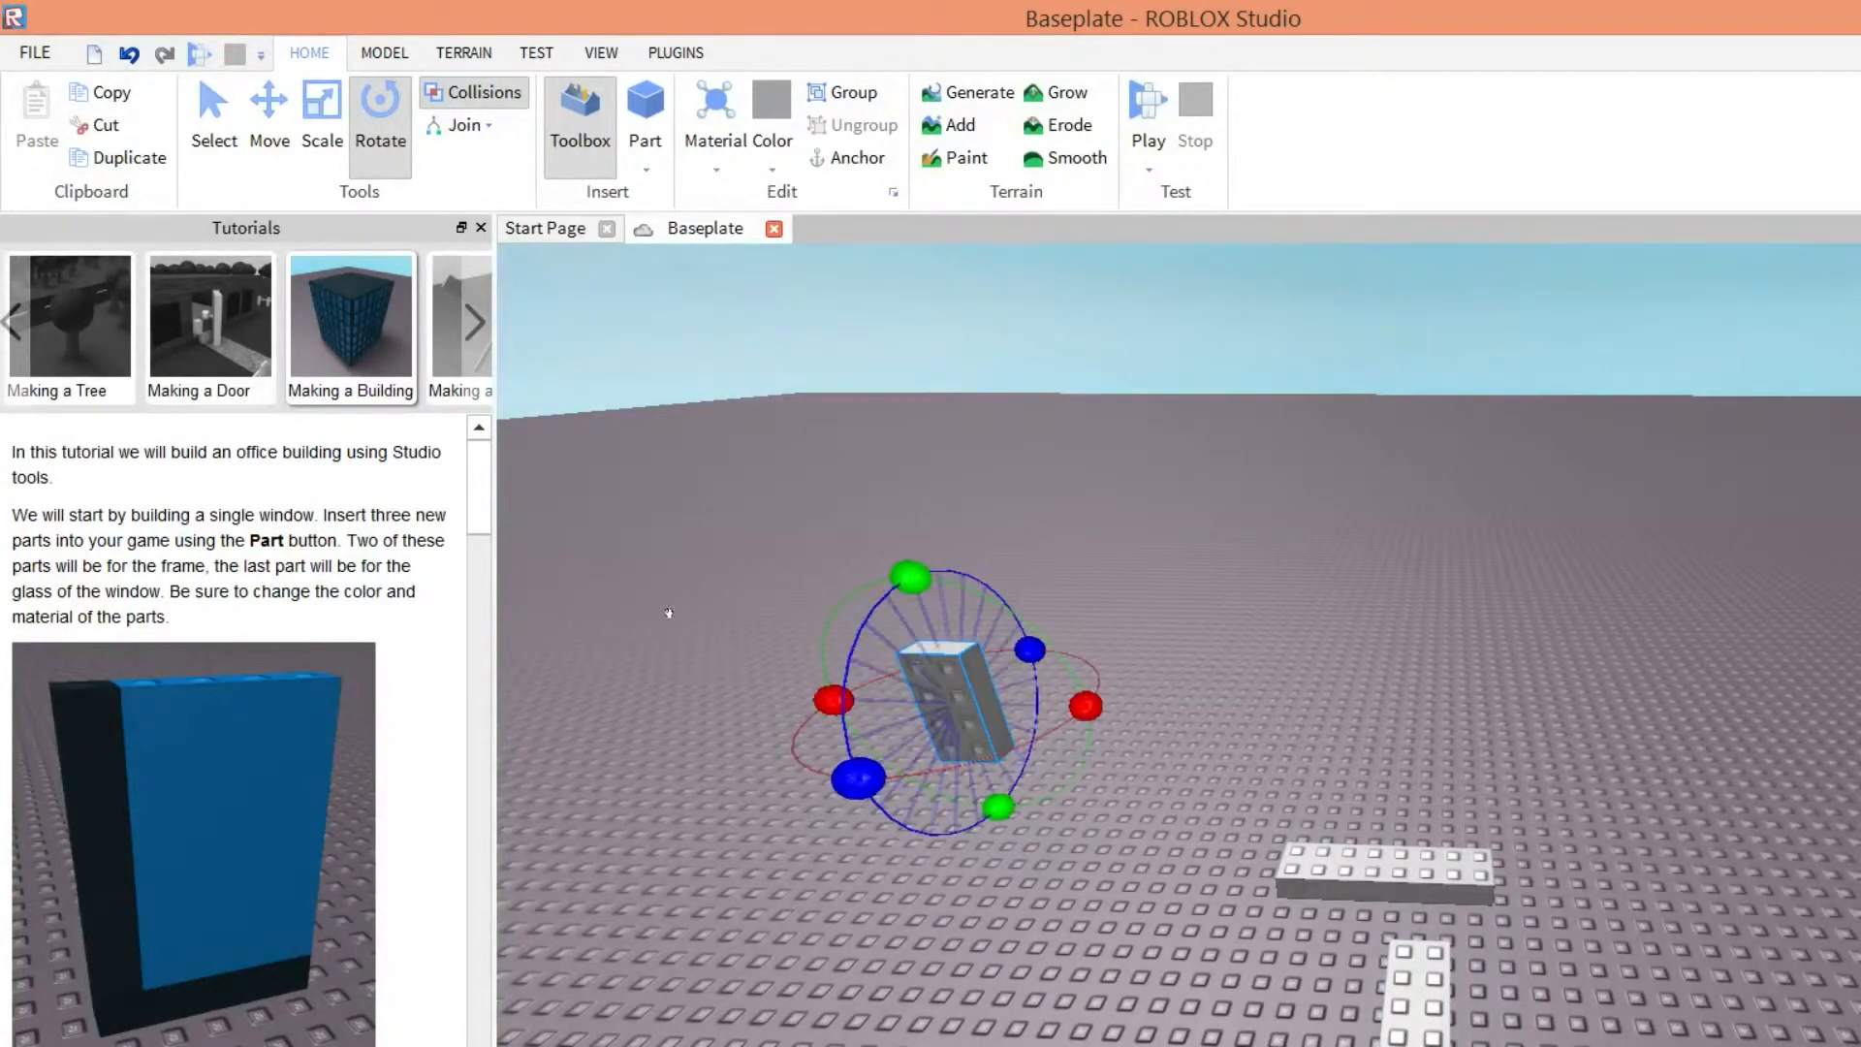
drag(669, 612, 725, 623)
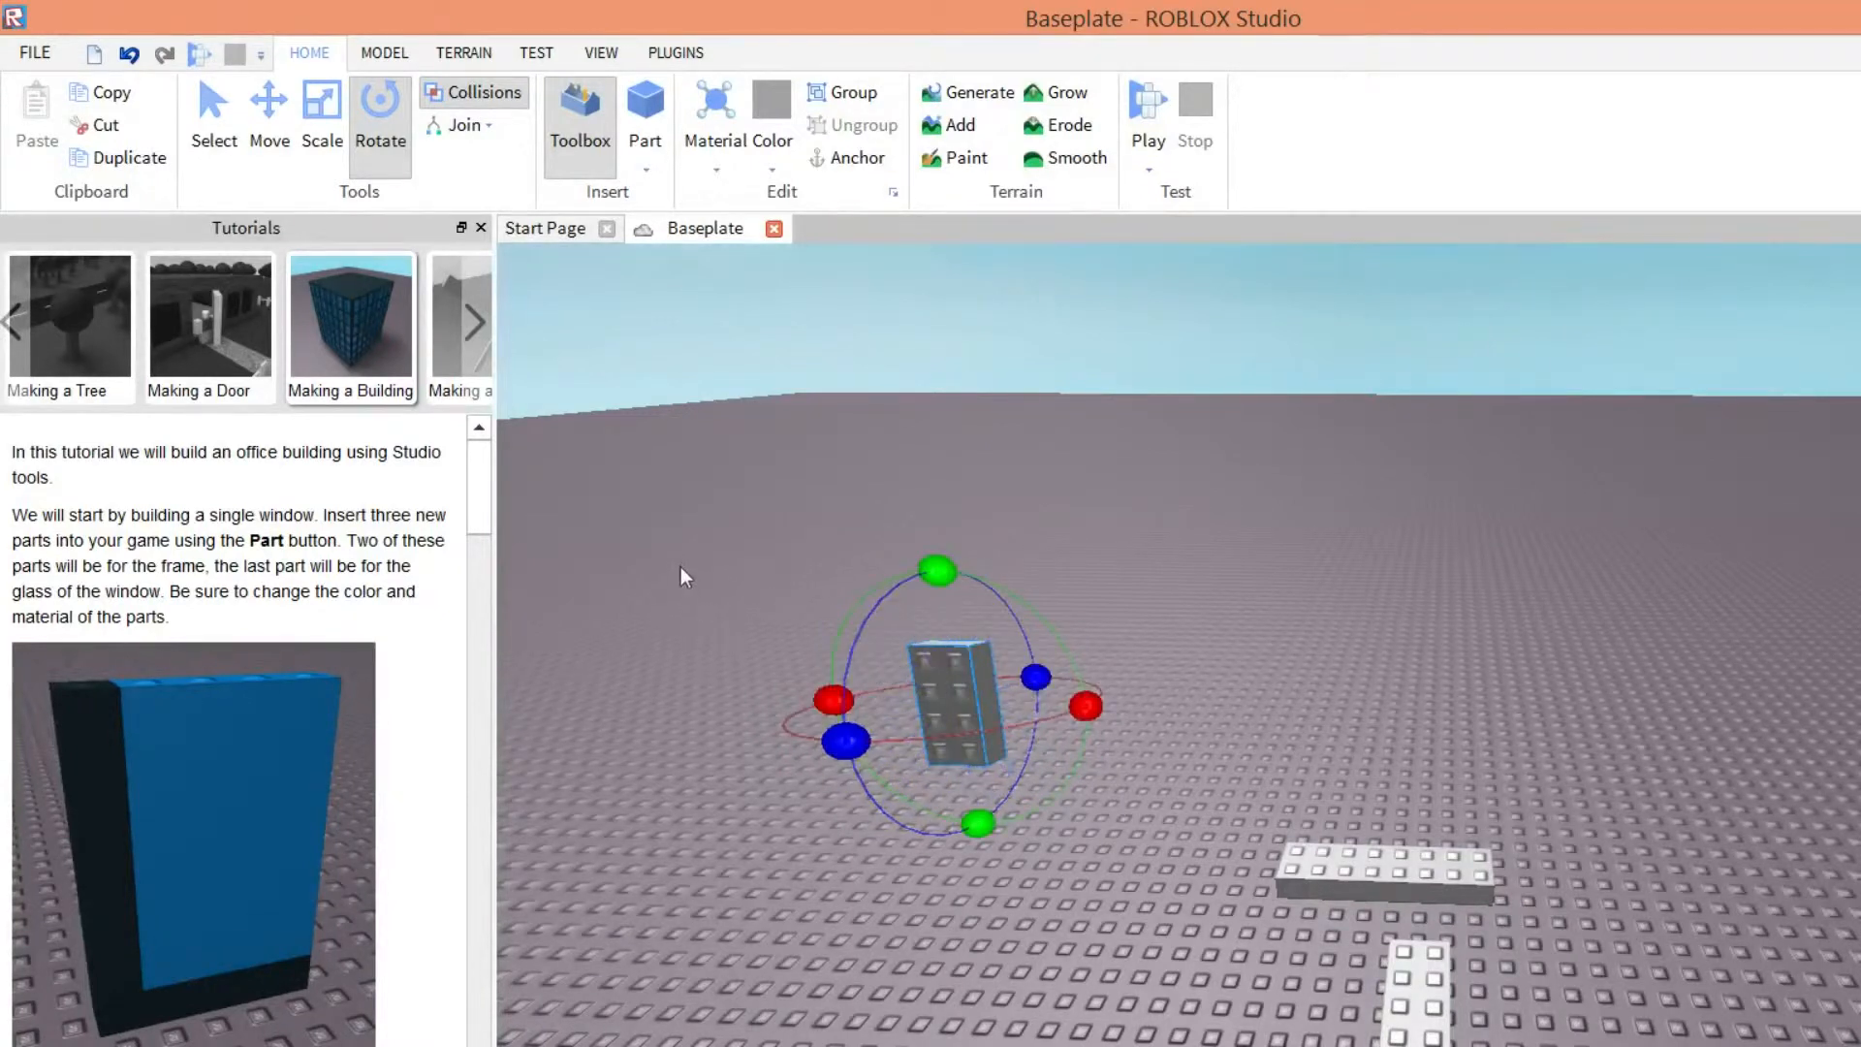
drag(850, 548, 884, 464)
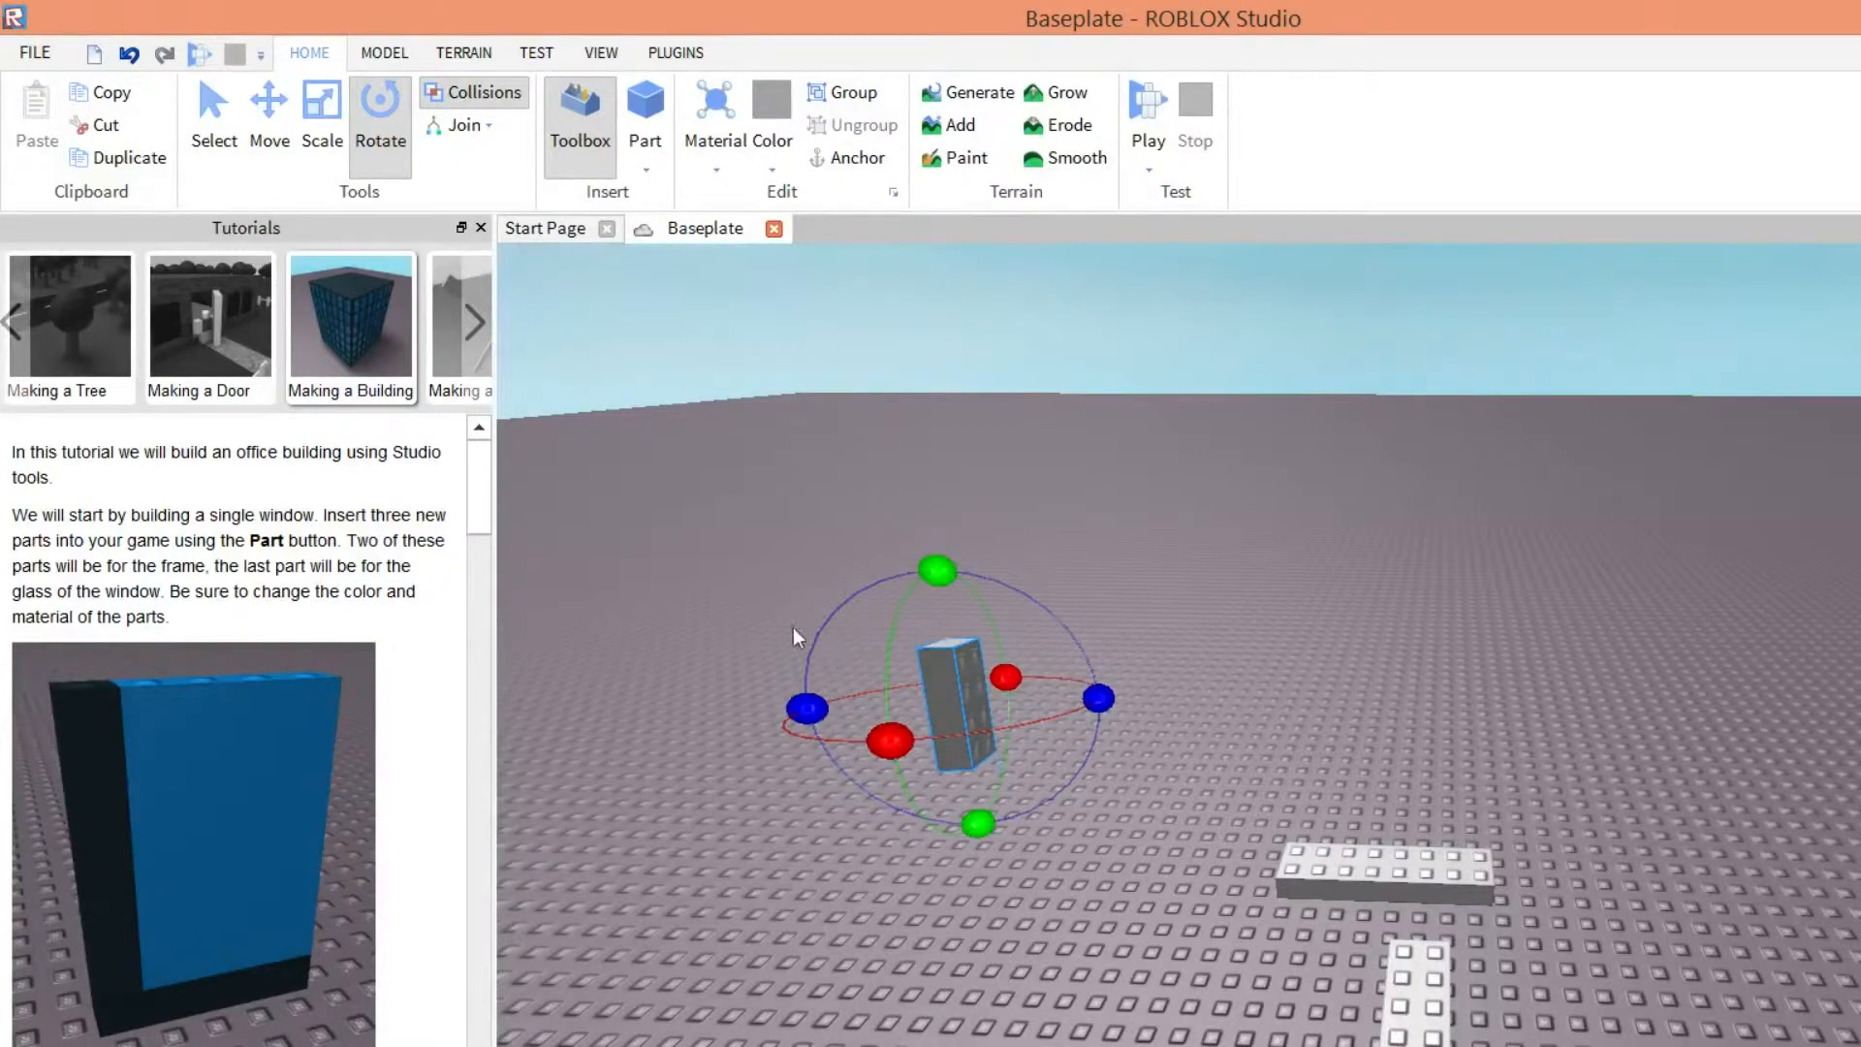
- Move the upright block over the near end of the long block and inspect its placement from several angles
click(270, 111)
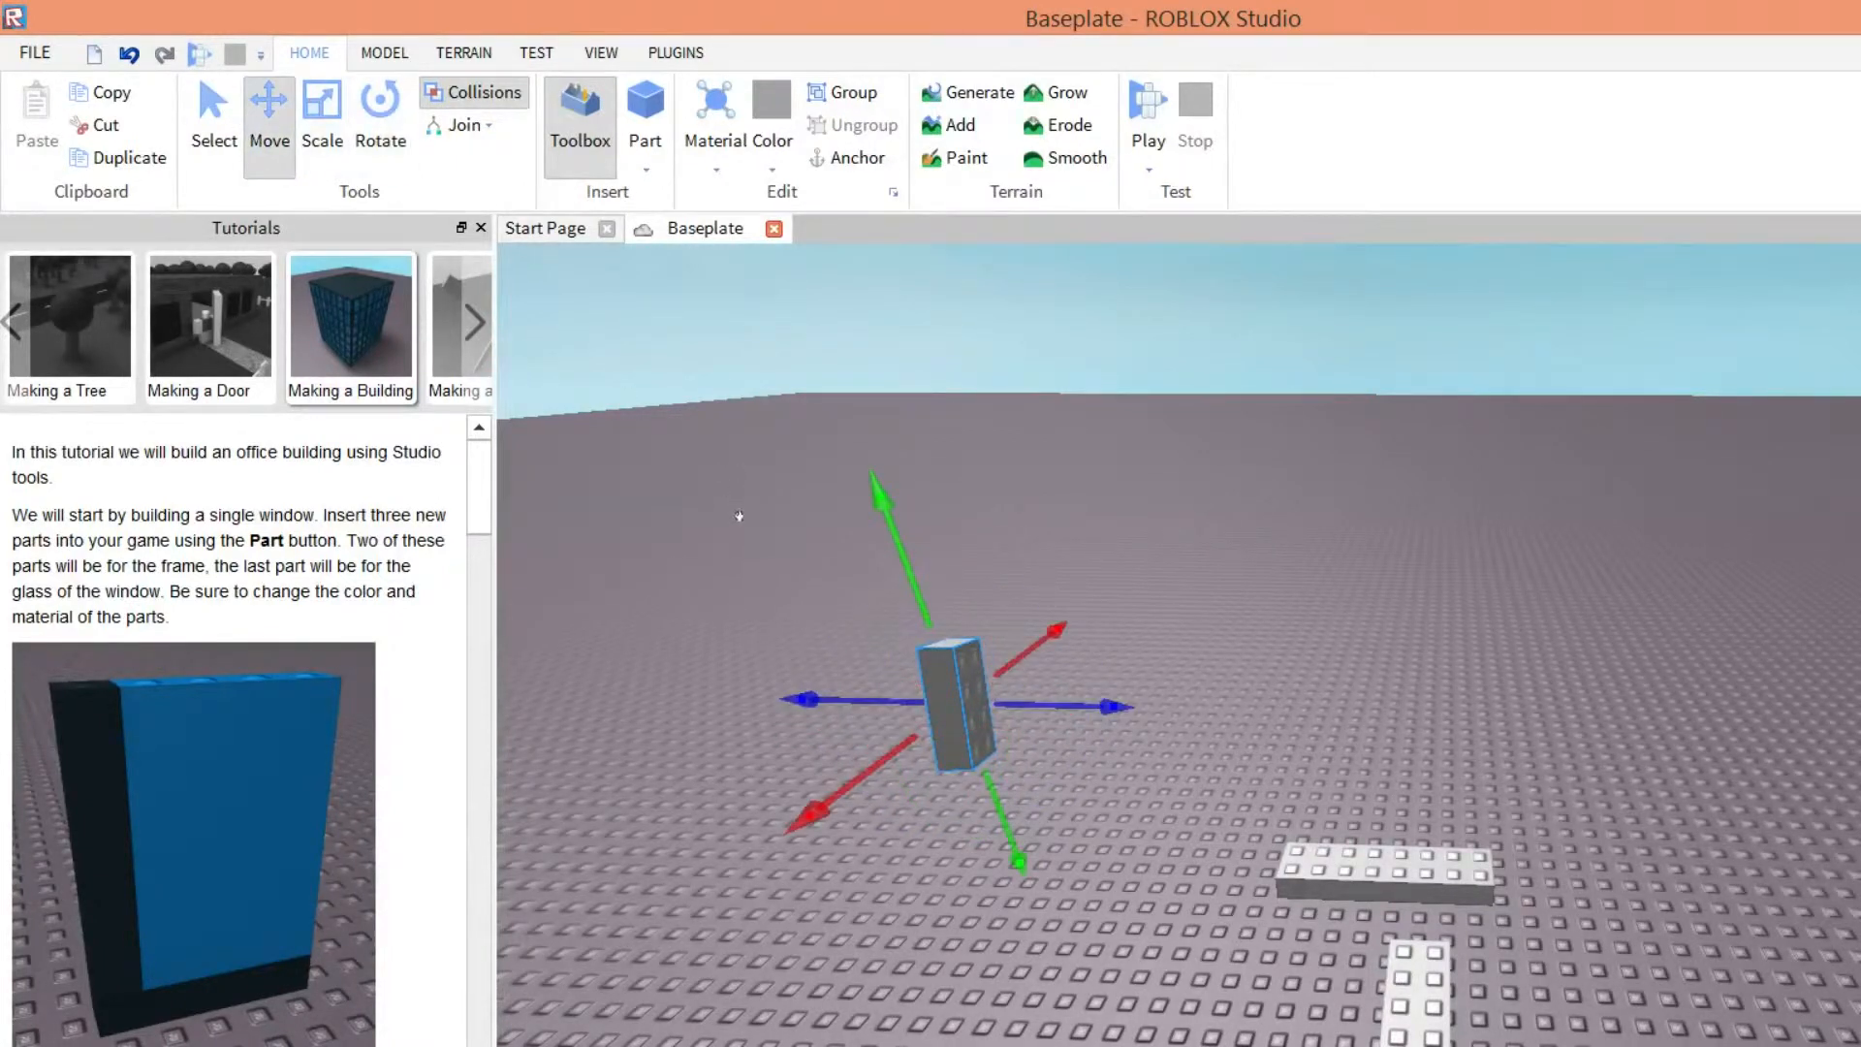
drag(866, 591, 1127, 603)
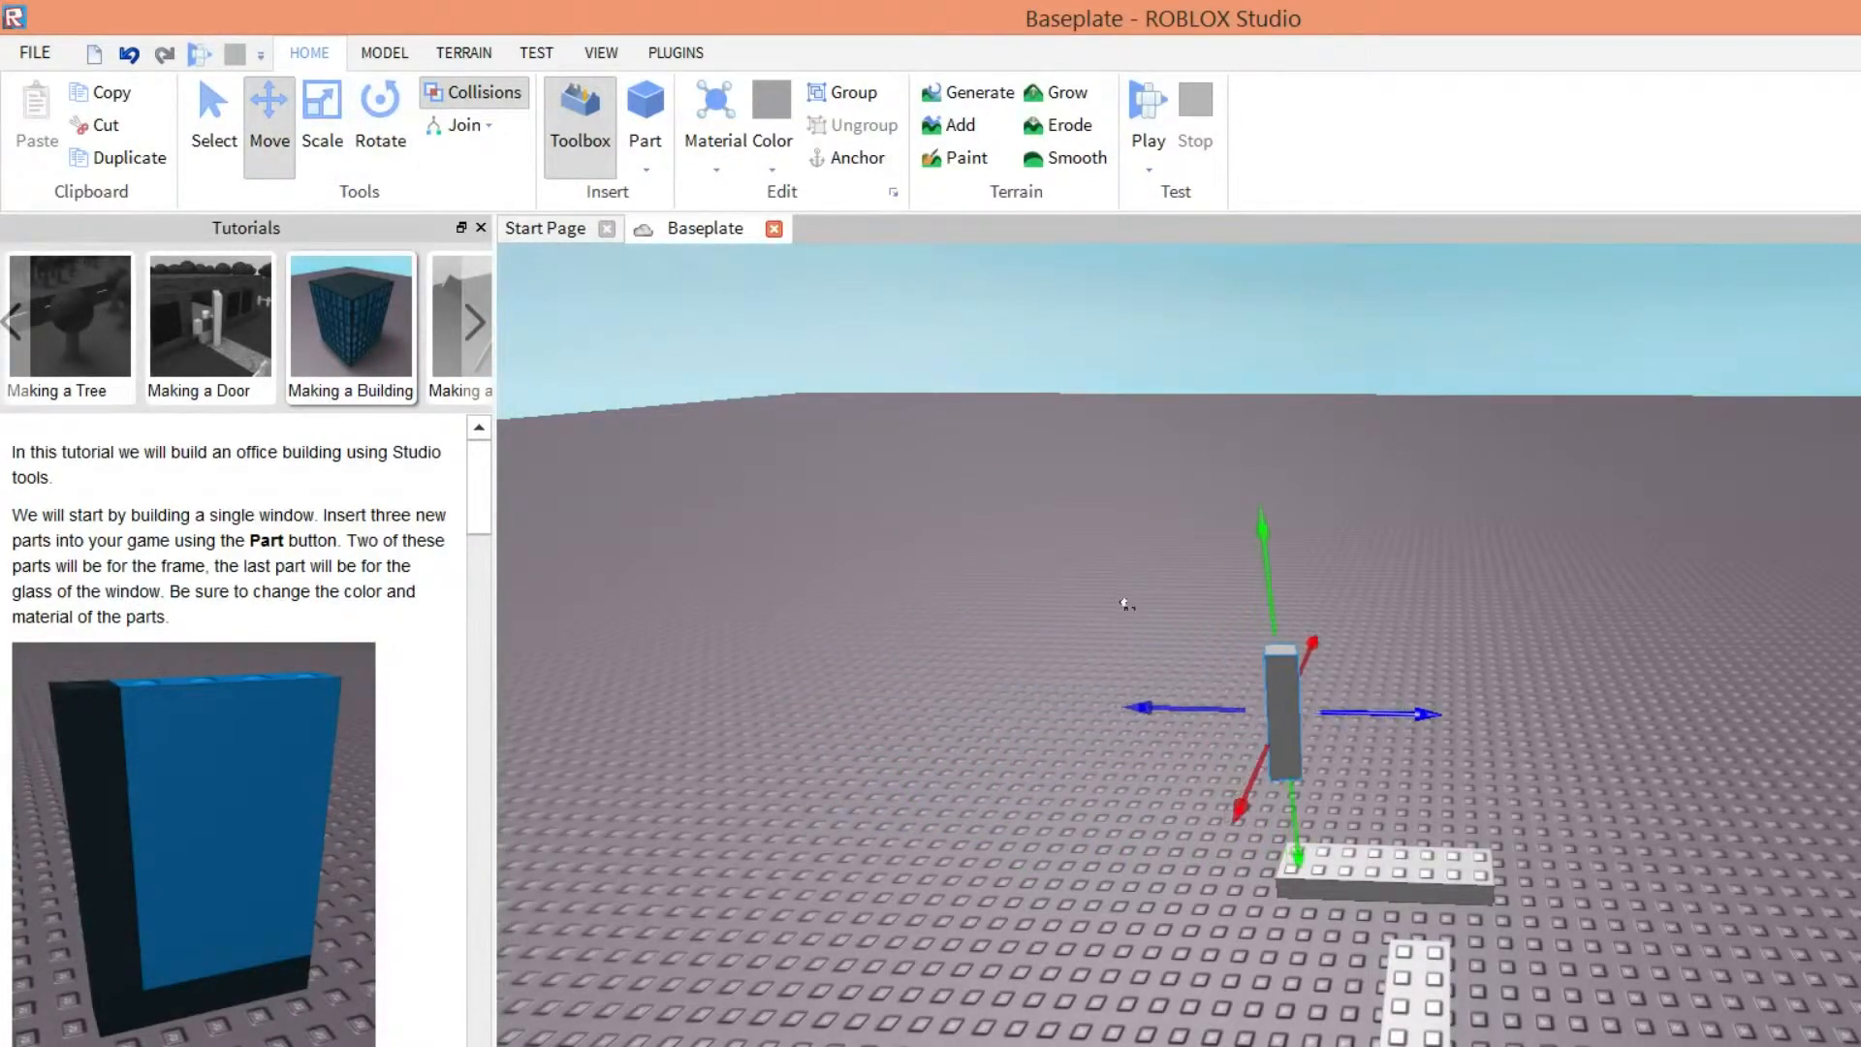
right_drag(1233, 516, 1214, 431)
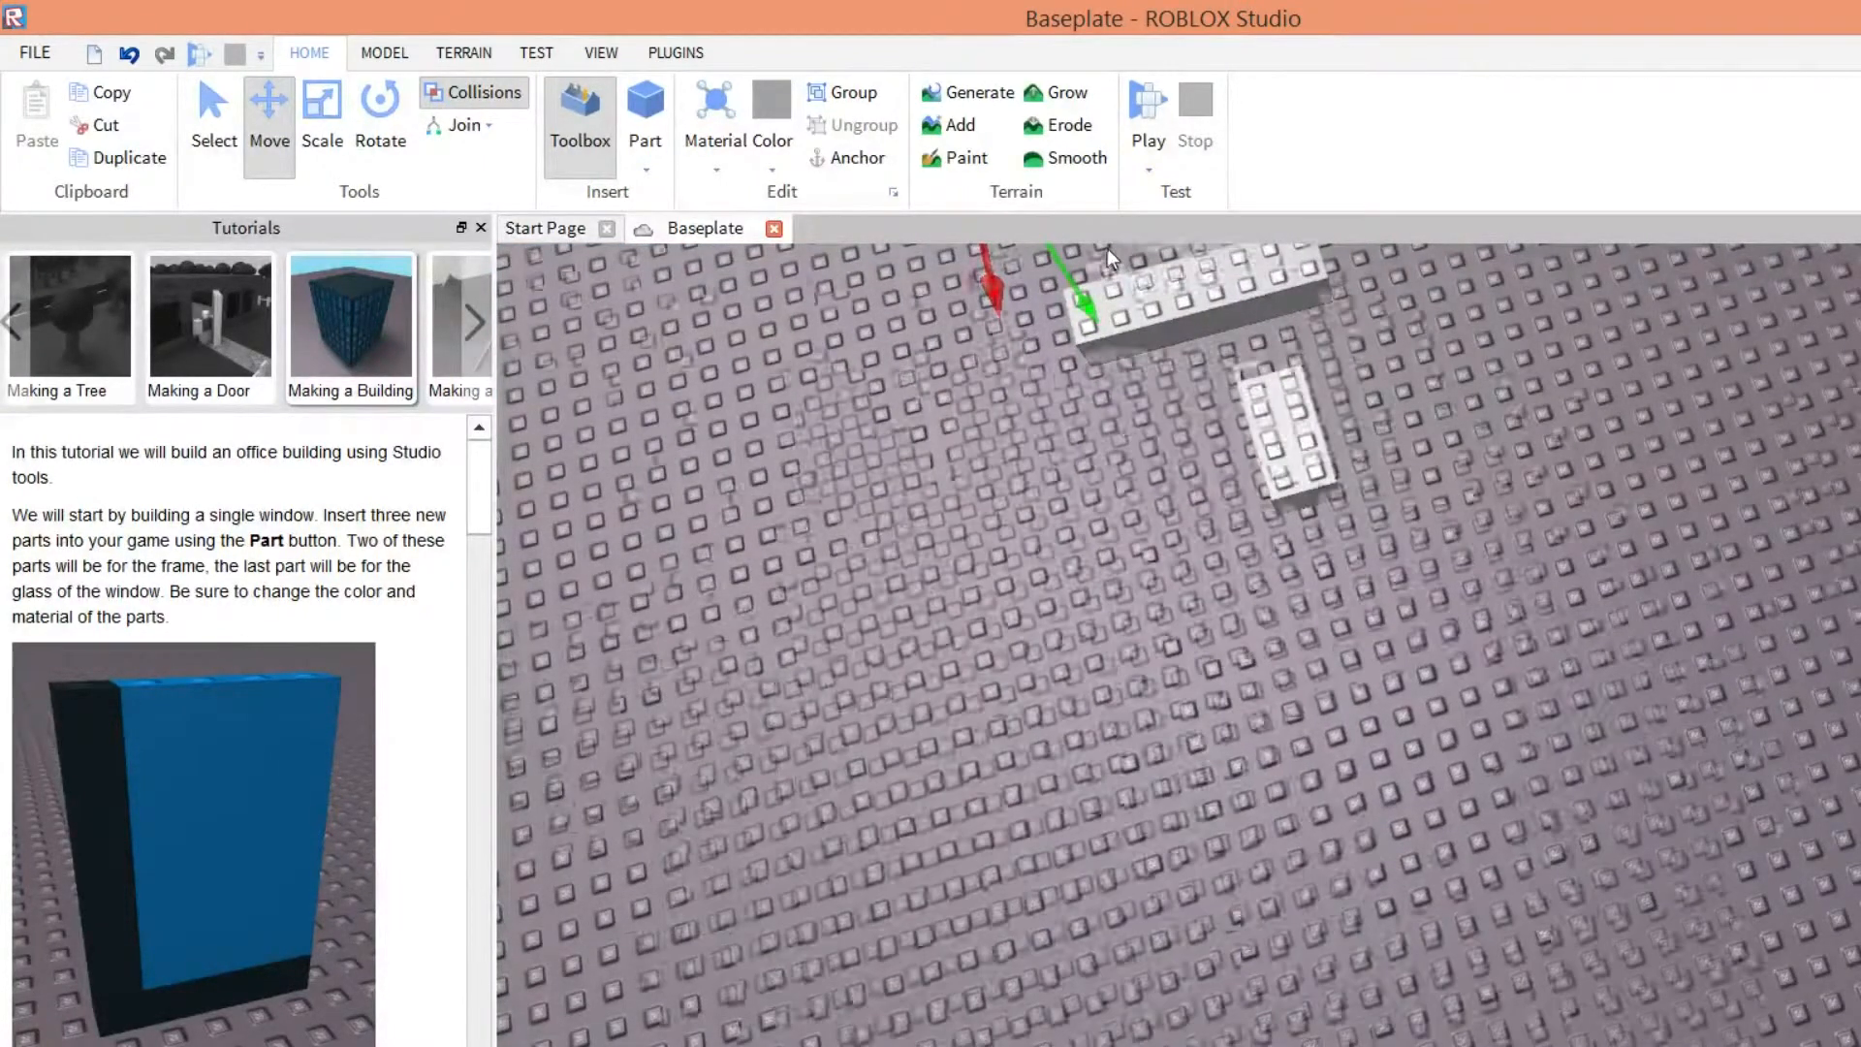
scroll(1110, 257, up, 5)
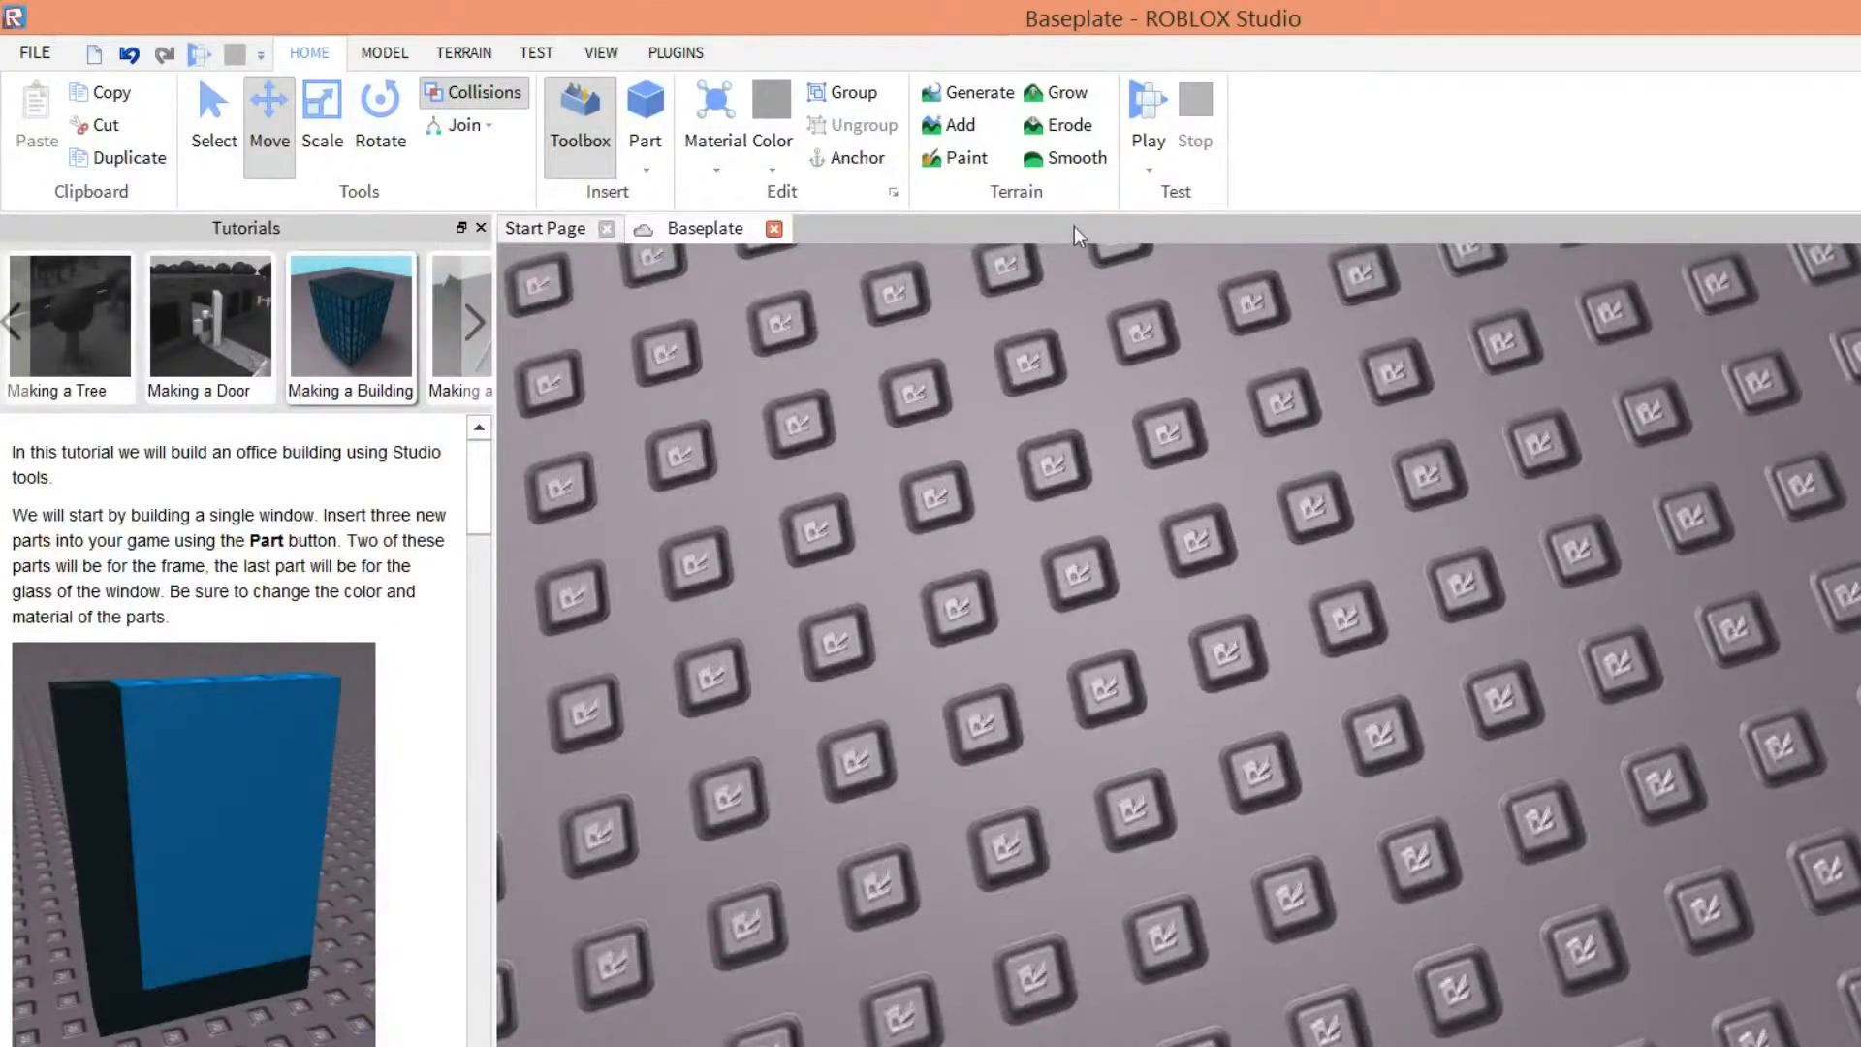
scroll(1054, 240, up, 3)
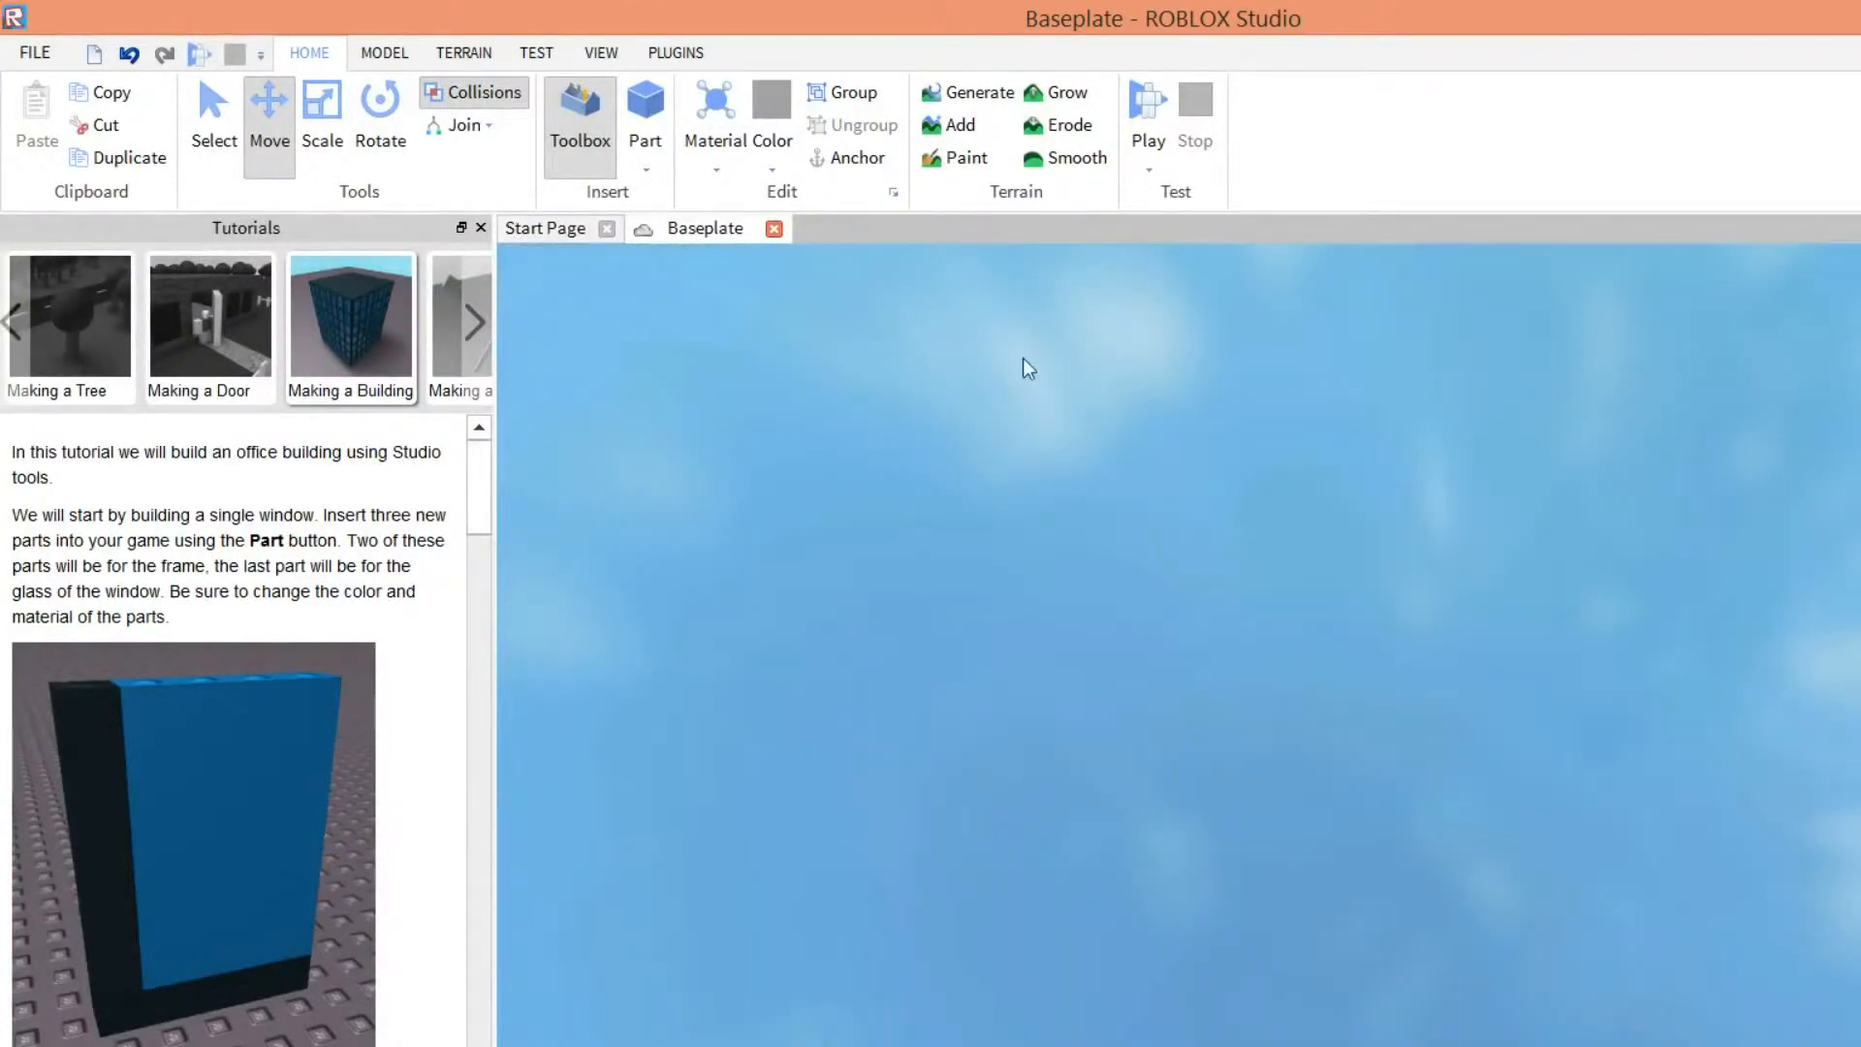
scroll(985, 727, down, 4)
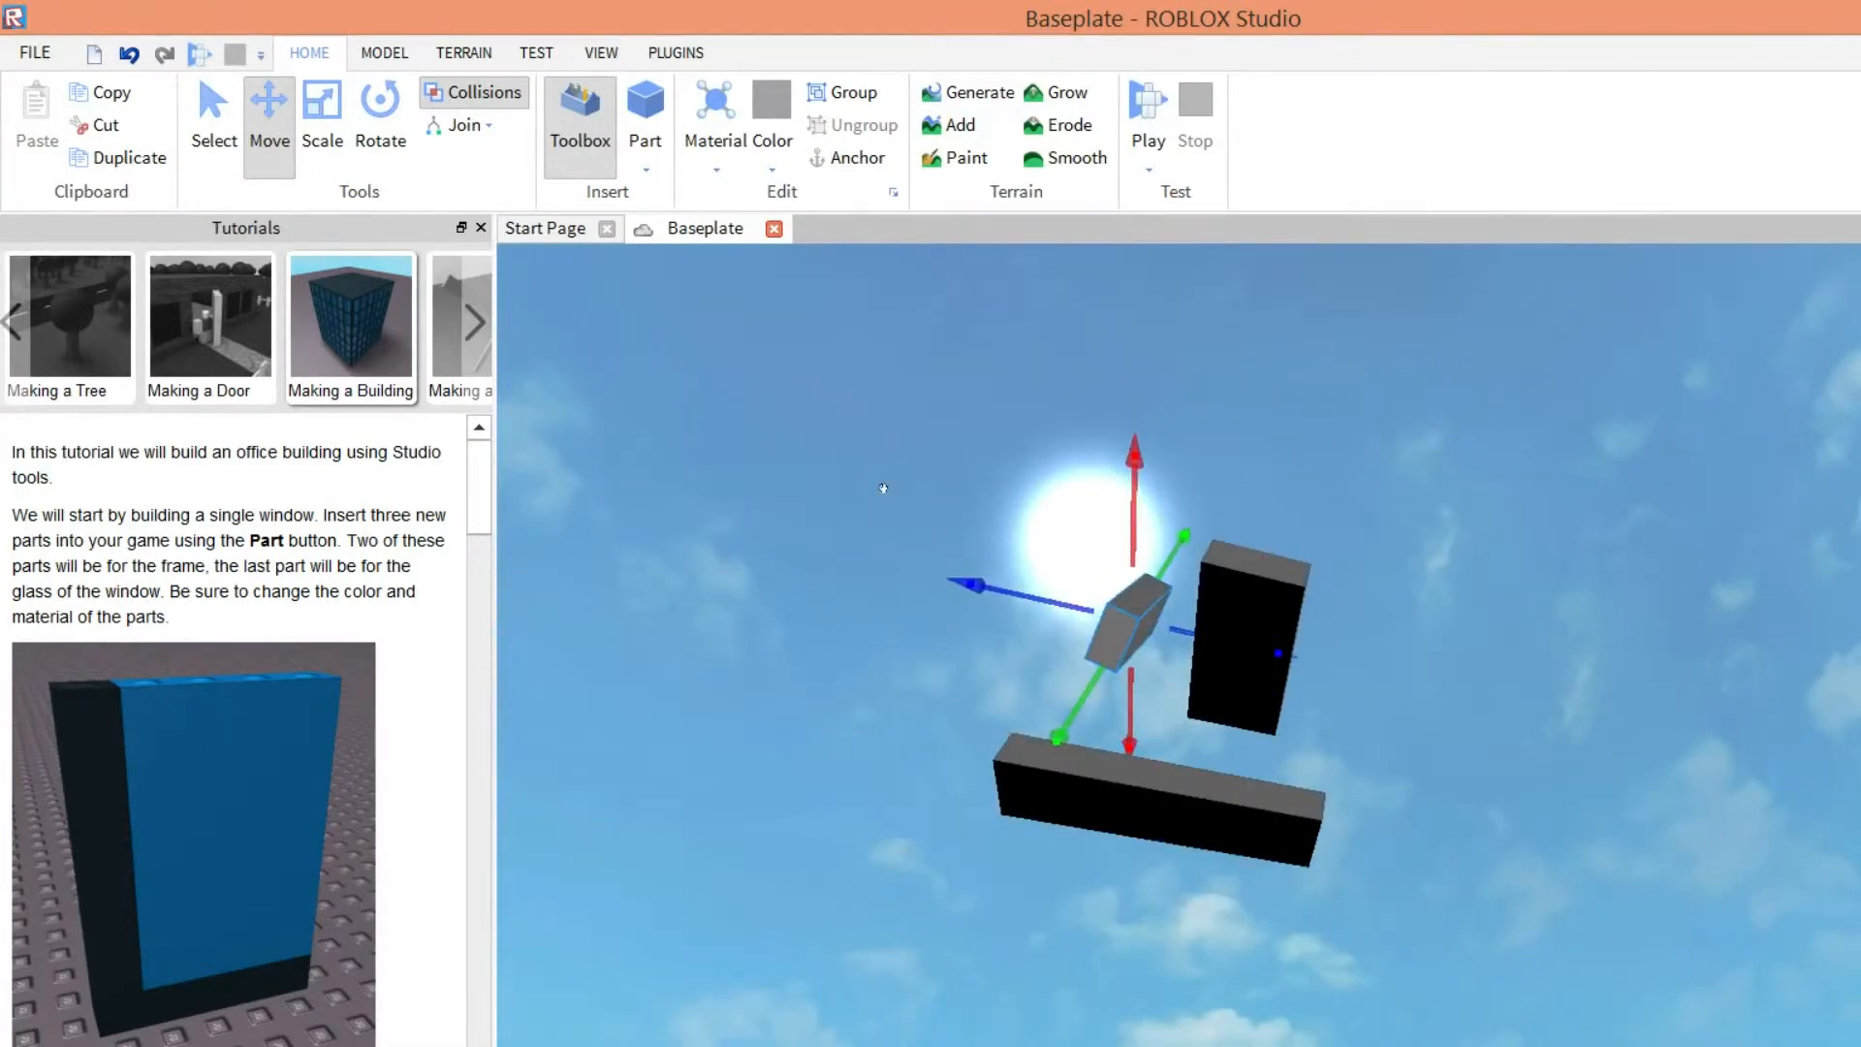
key(f)
right_drag(1119, 380, 1119, 380)
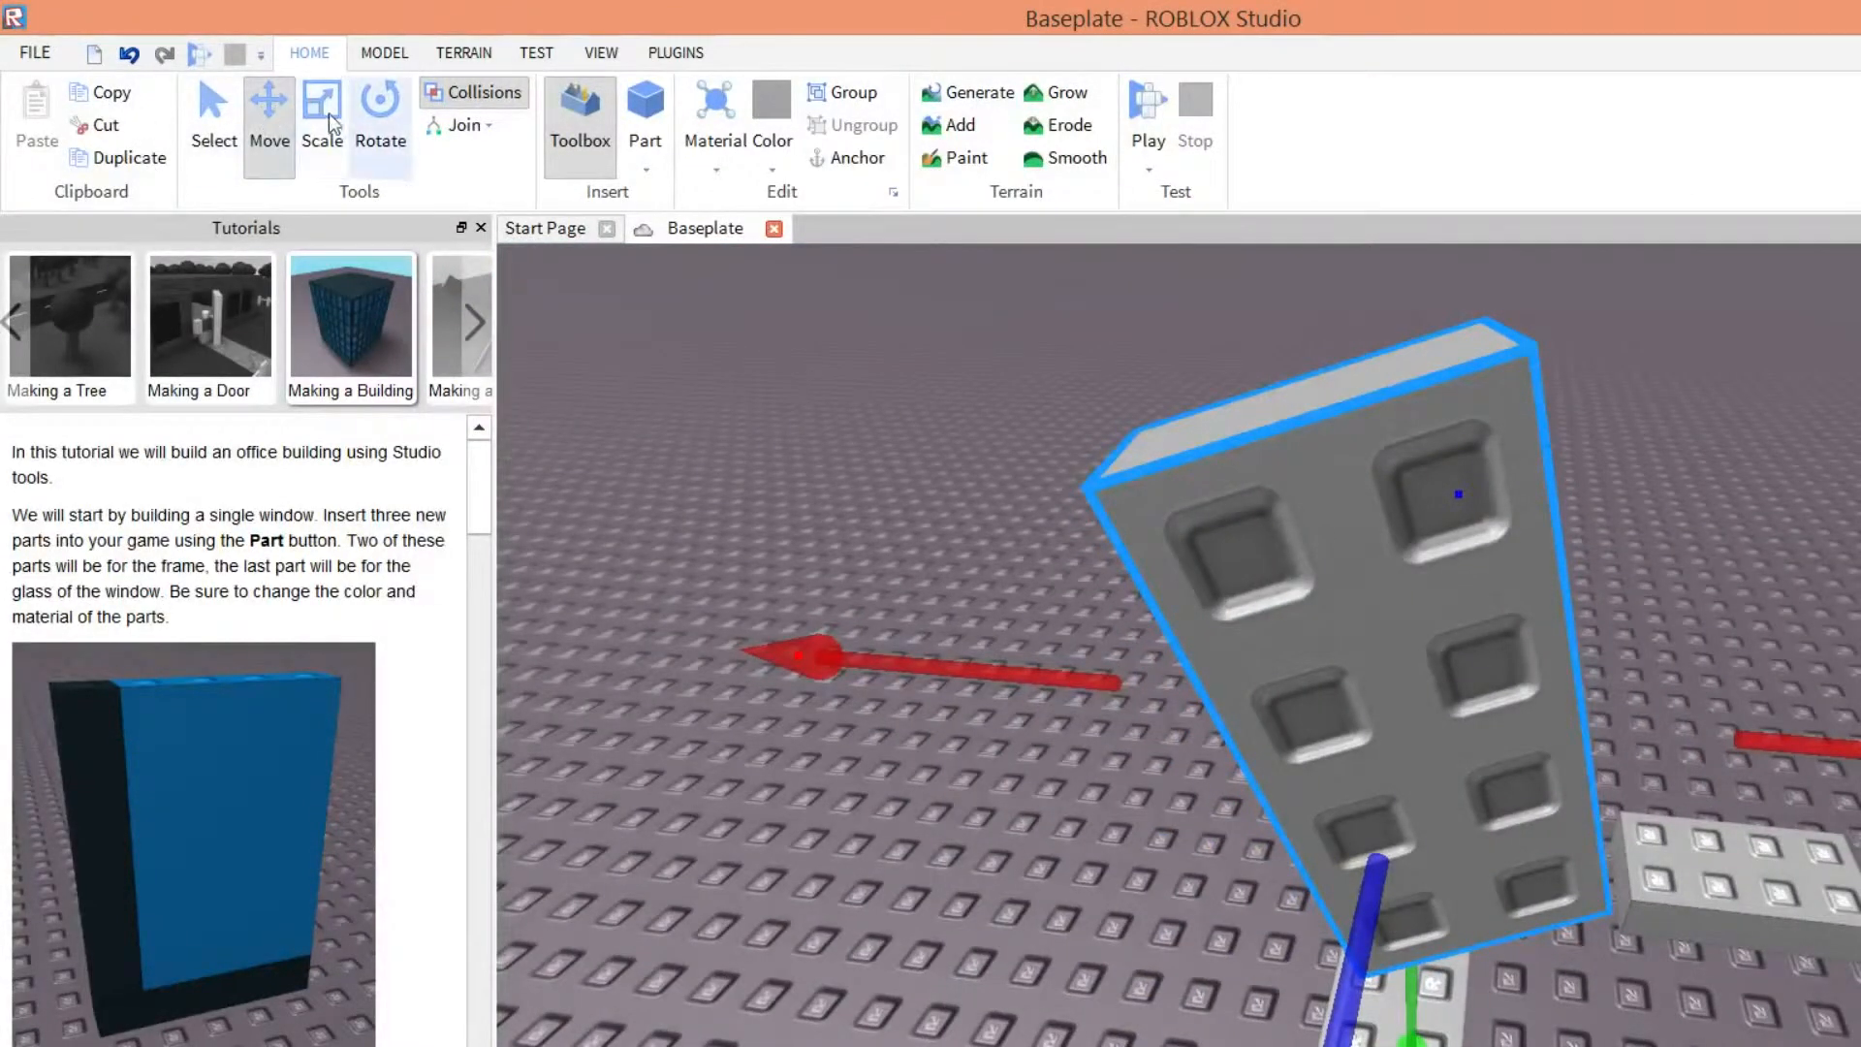
- Rotate the upright block to straighten it over the end of the long block
click(380, 106)
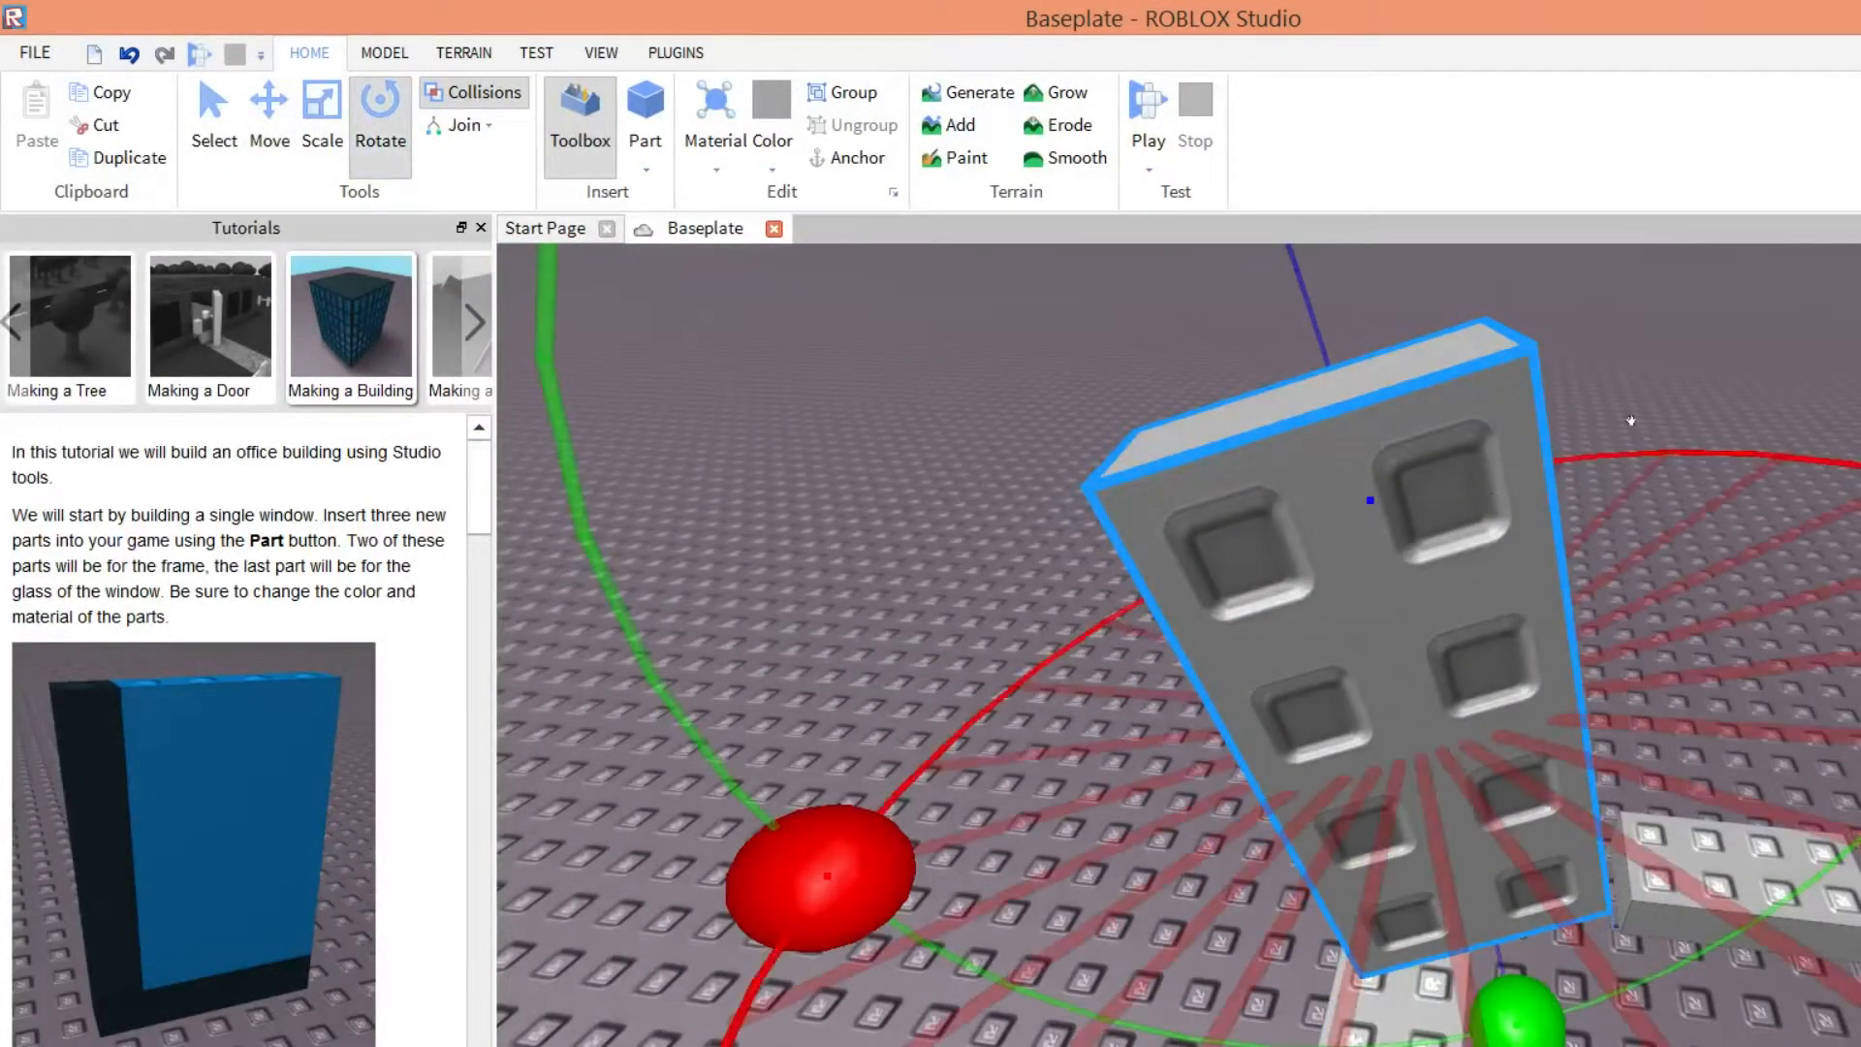
click(541, 504)
scroll(1209, 631, down, 8)
scroll(1208, 631, up, 3)
mouse_move(1073, 440)
mouse_down()
mouse_move(1152, 456)
mouse_move(1103, 448)
mouse_up()
mouse_move(1239, 561)
mouse_down()
mouse_move(1214, 580)
mouse_move(1260, 572)
mouse_up()
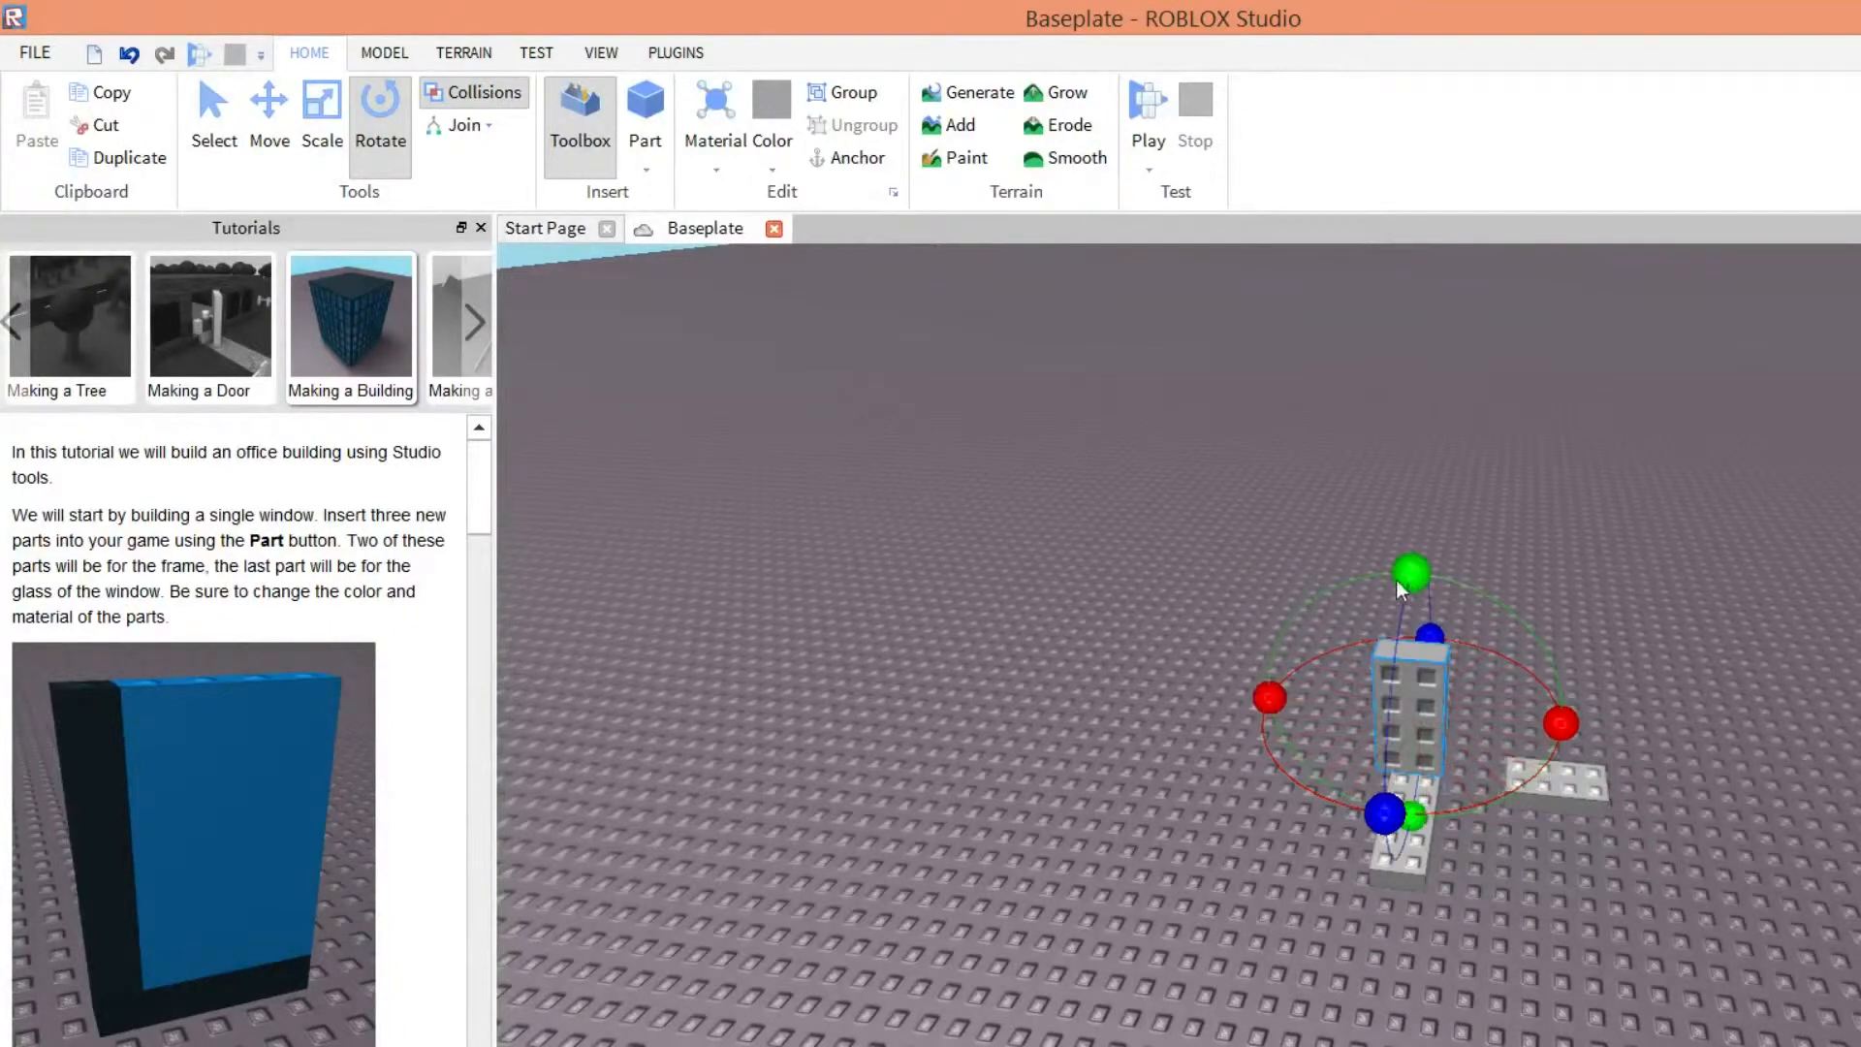
right_drag(1348, 406, 1342, 437)
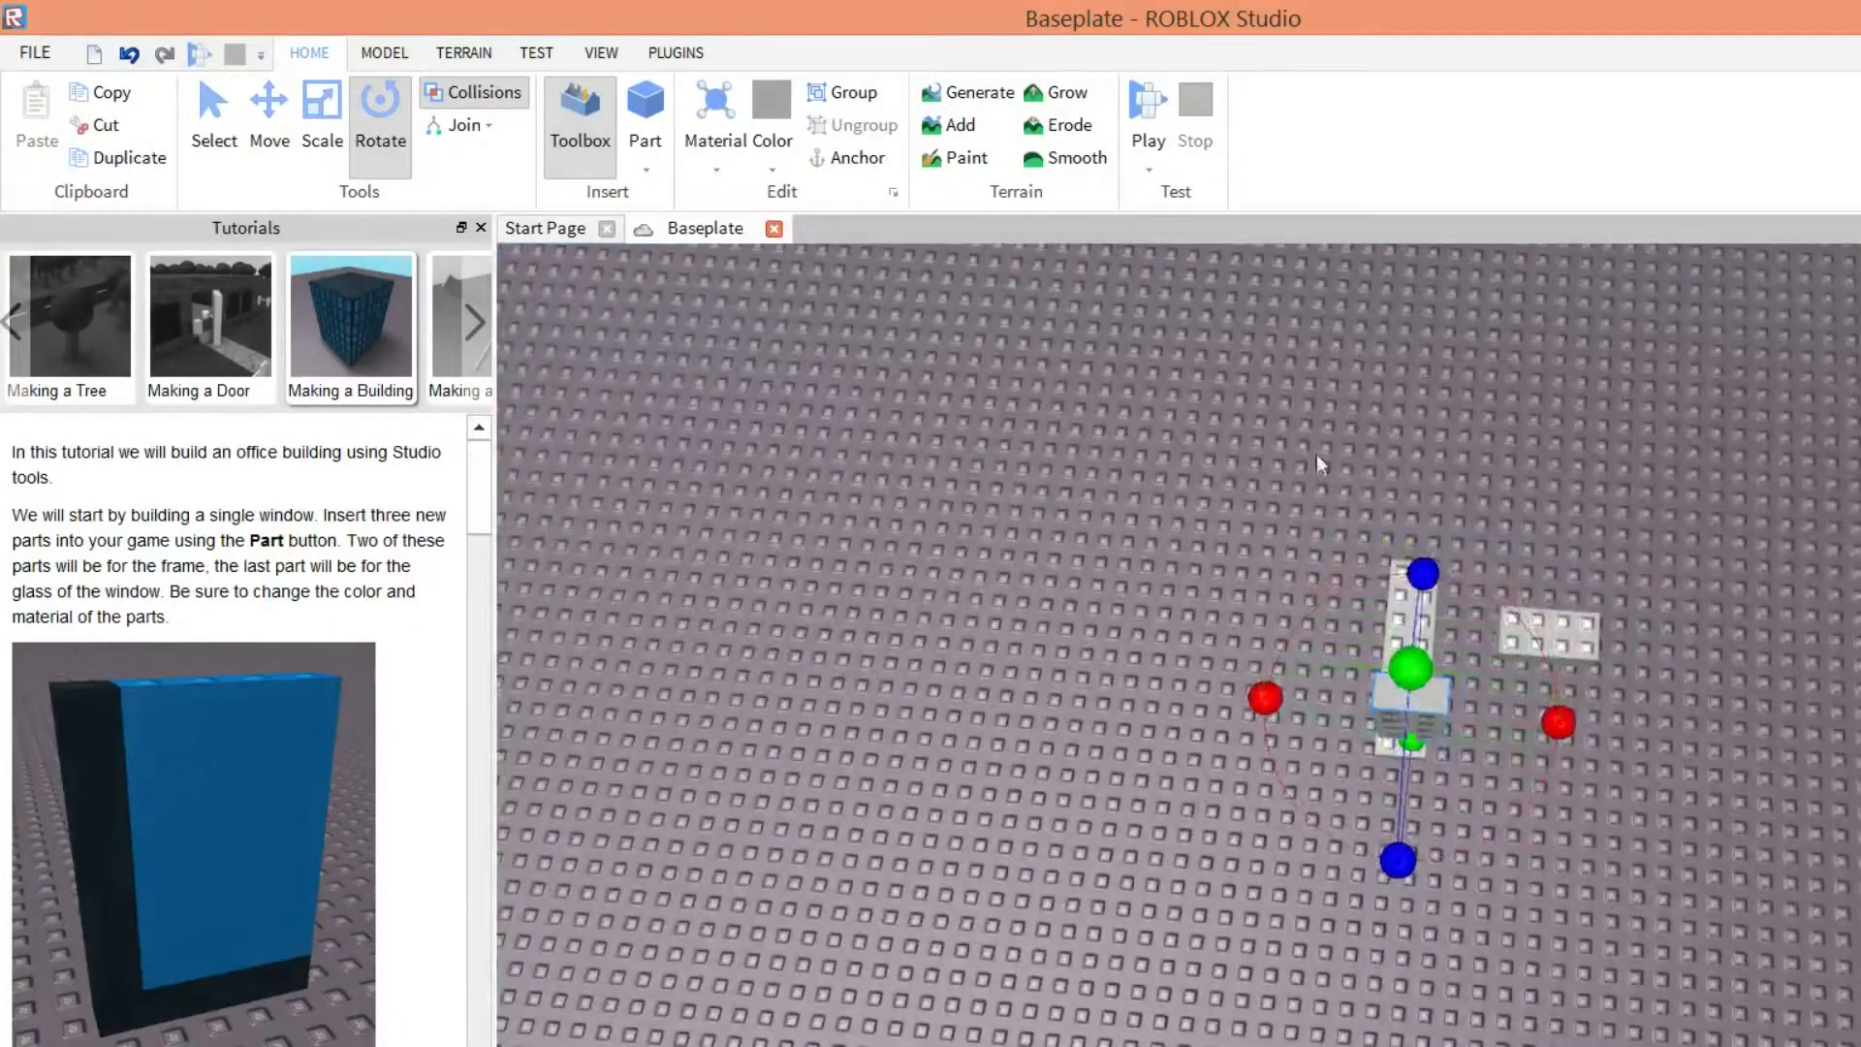
right_drag(1498, 475, 1500, 479)
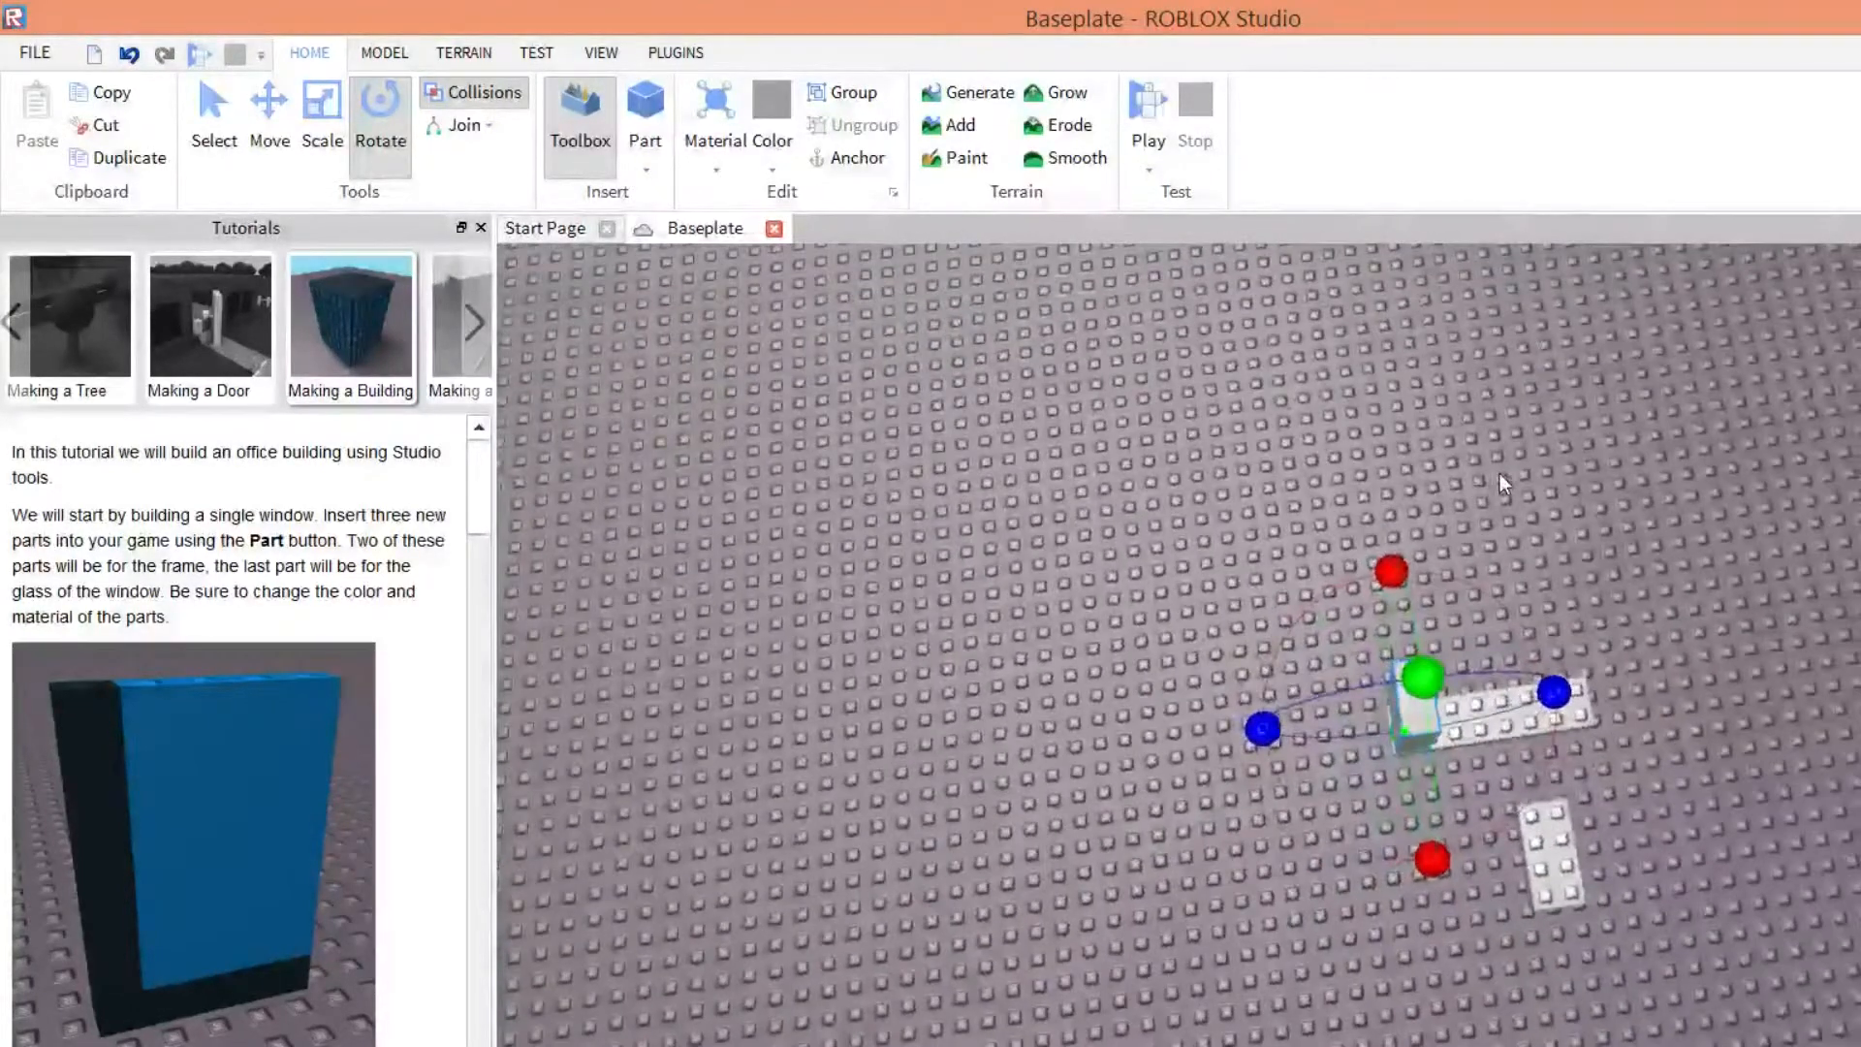
- Lower the upright block onto the end of the long block and check its seating from the side
click(270, 114)
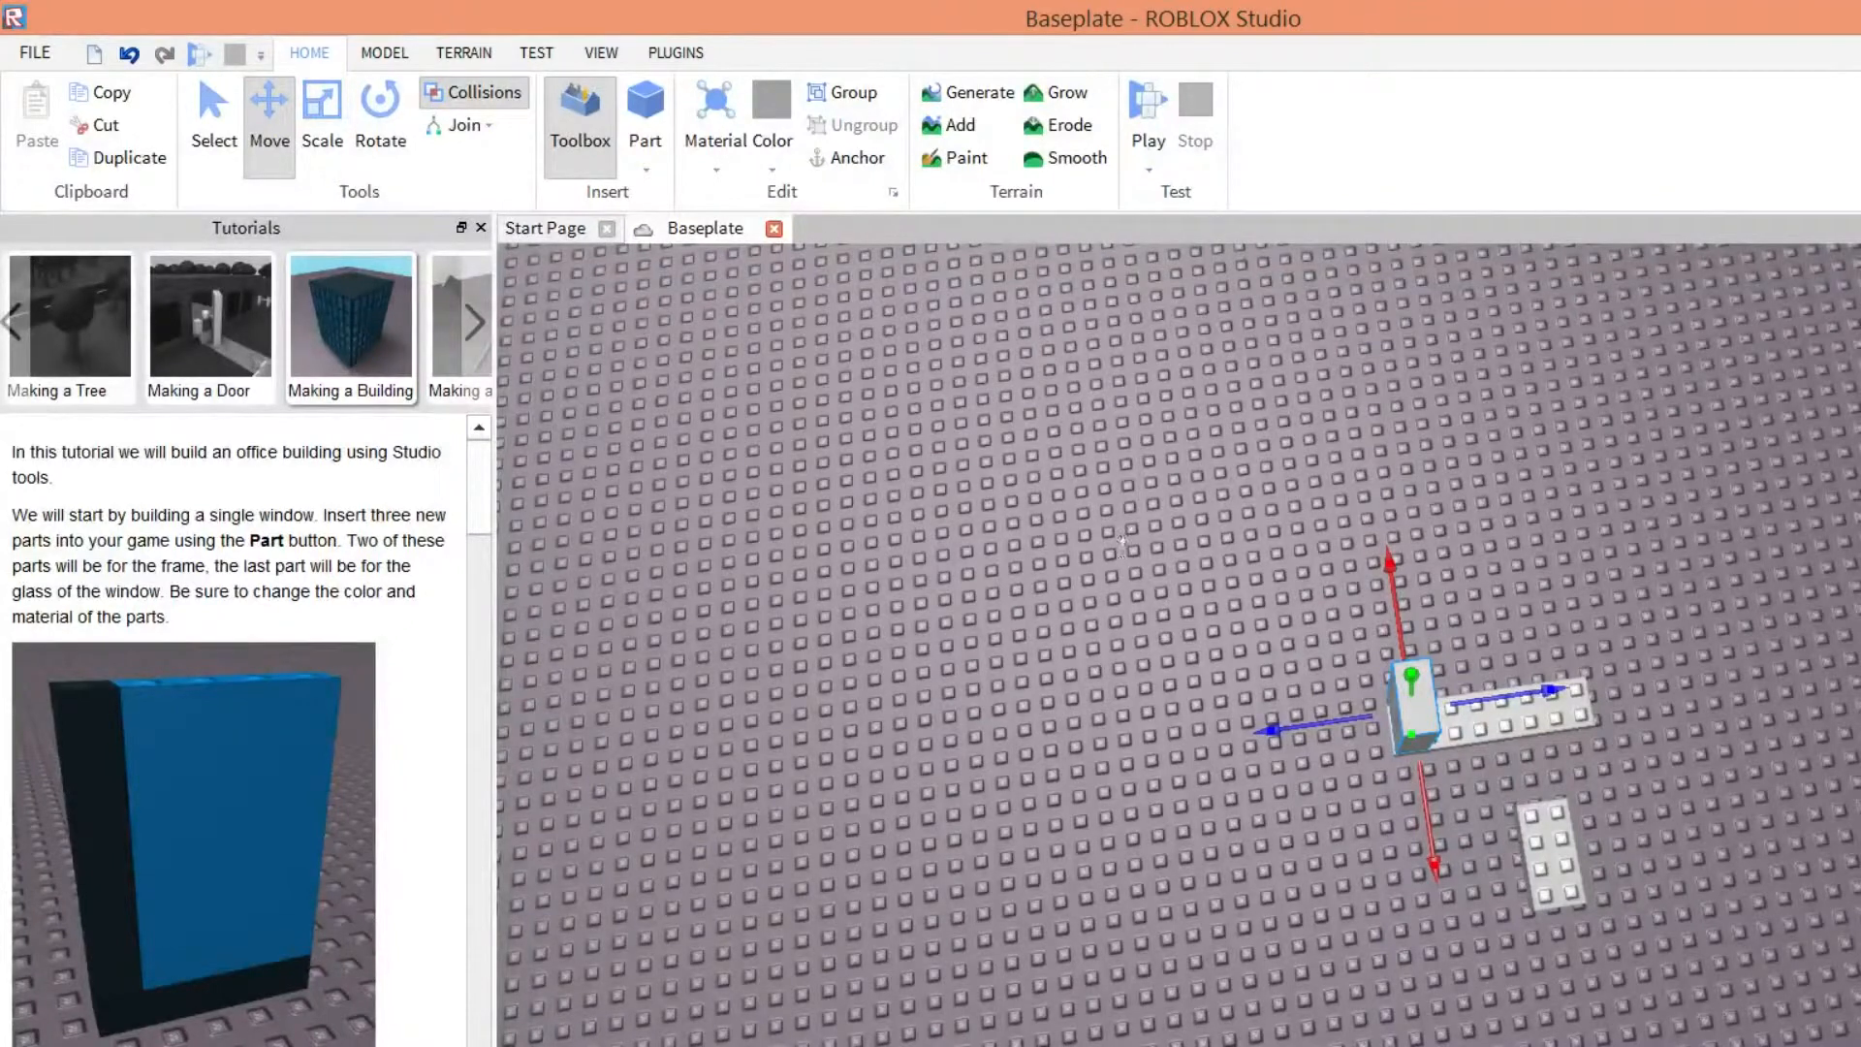
drag(1412, 675, 1411, 706)
right_drag(1125, 595, 1227, 613)
drag(1226, 613, 1237, 625)
right_drag(1237, 625, 1102, 942)
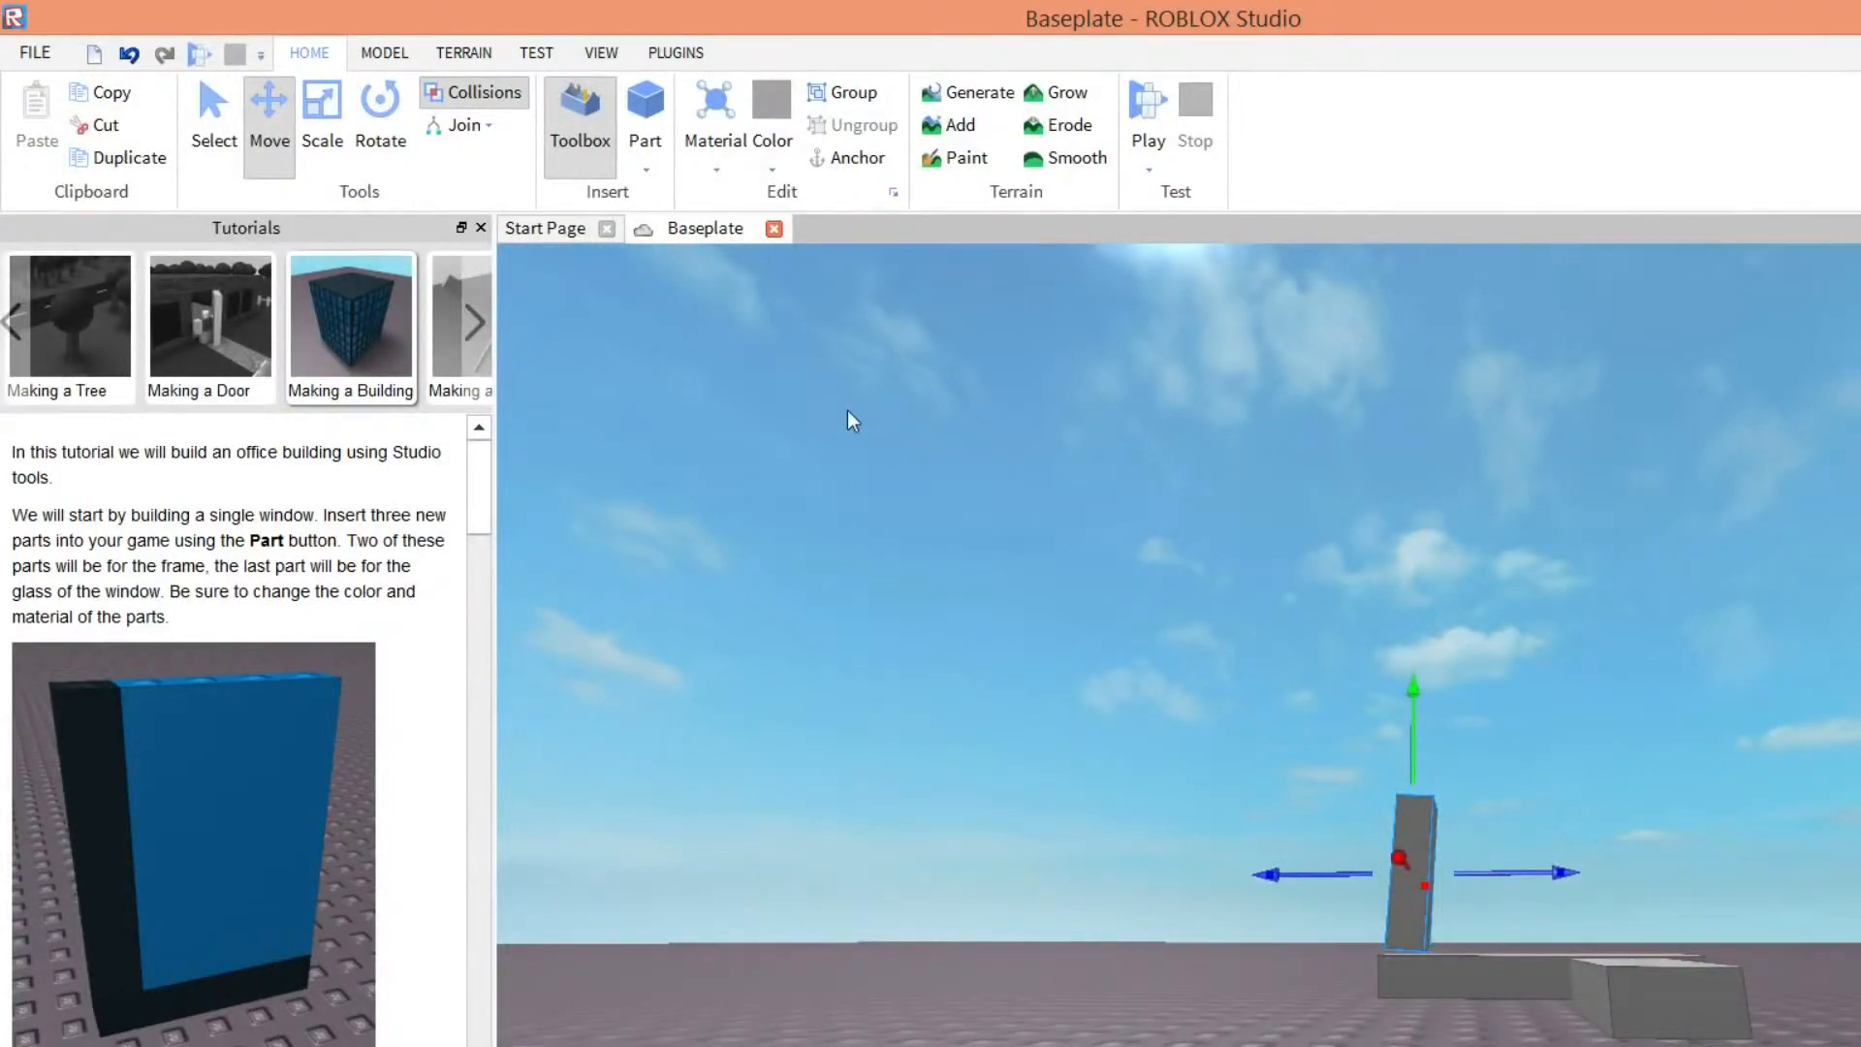
- Try to rotate the upright block sideways to remove its slight lean over the long block
click(380, 126)
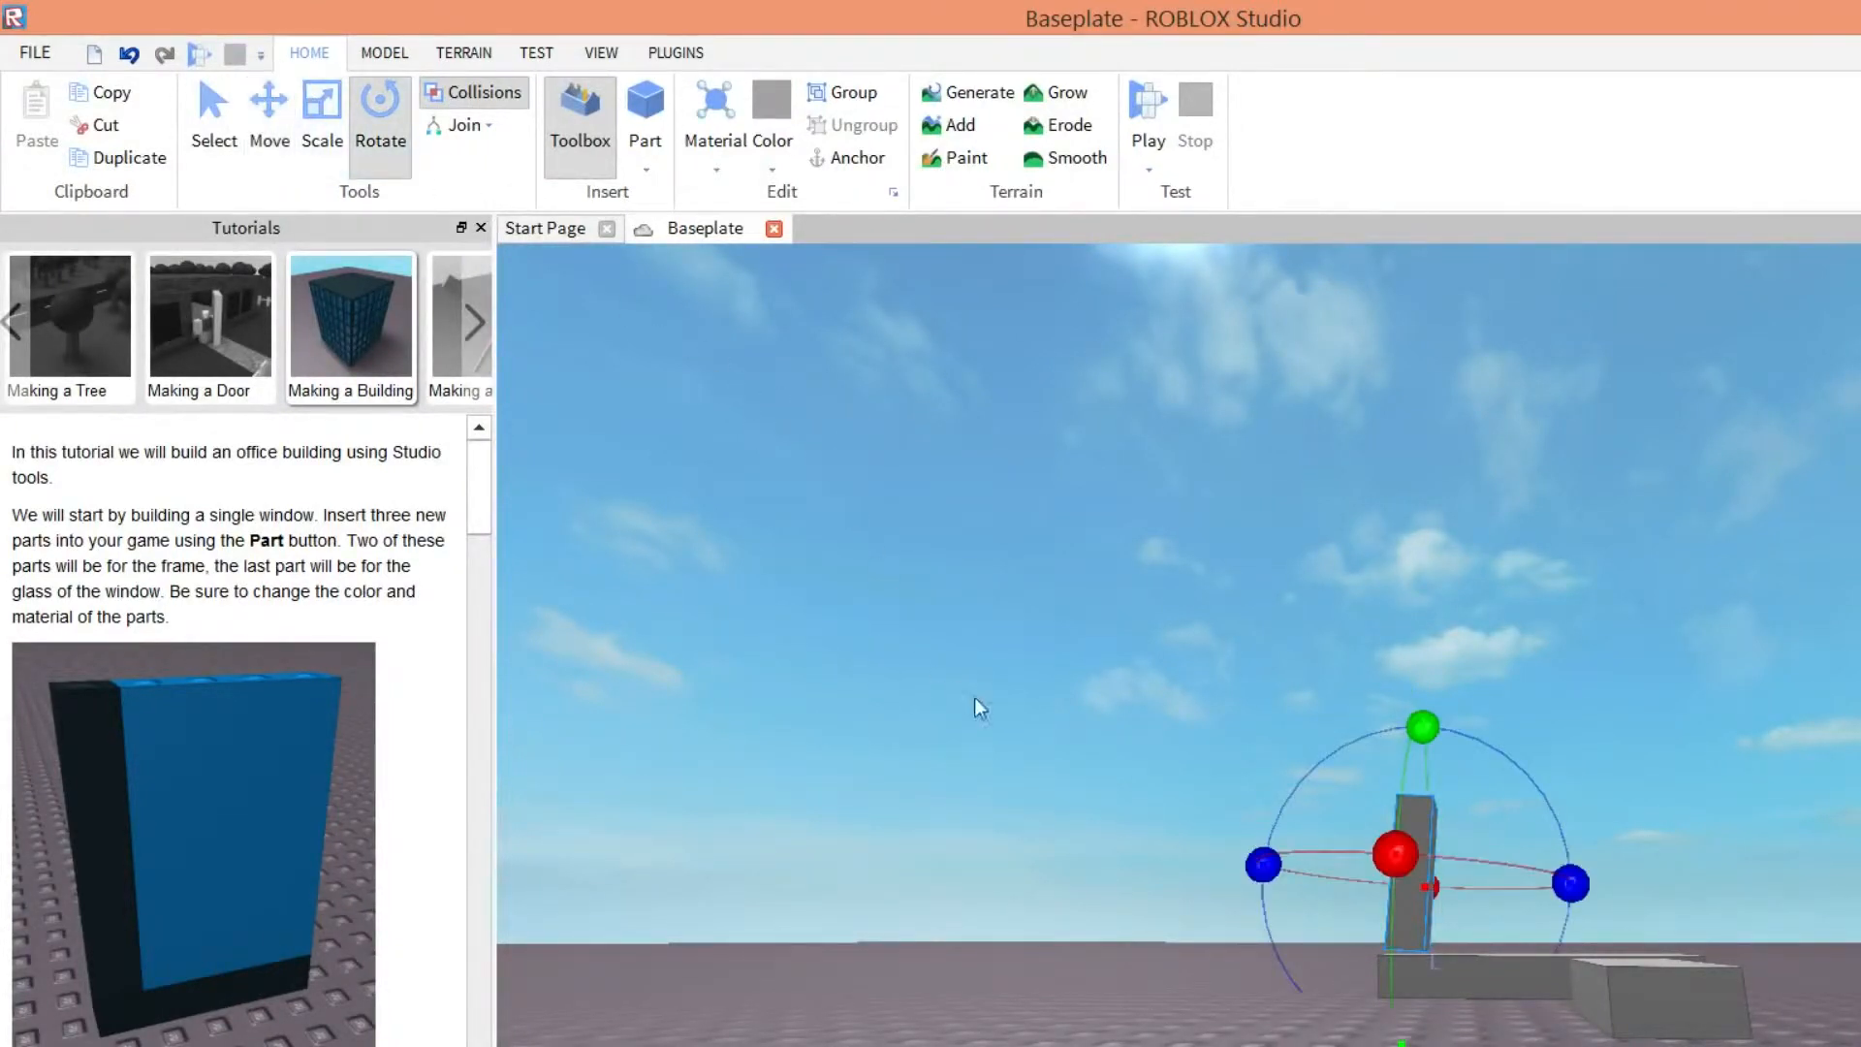
drag(1263, 865, 1263, 905)
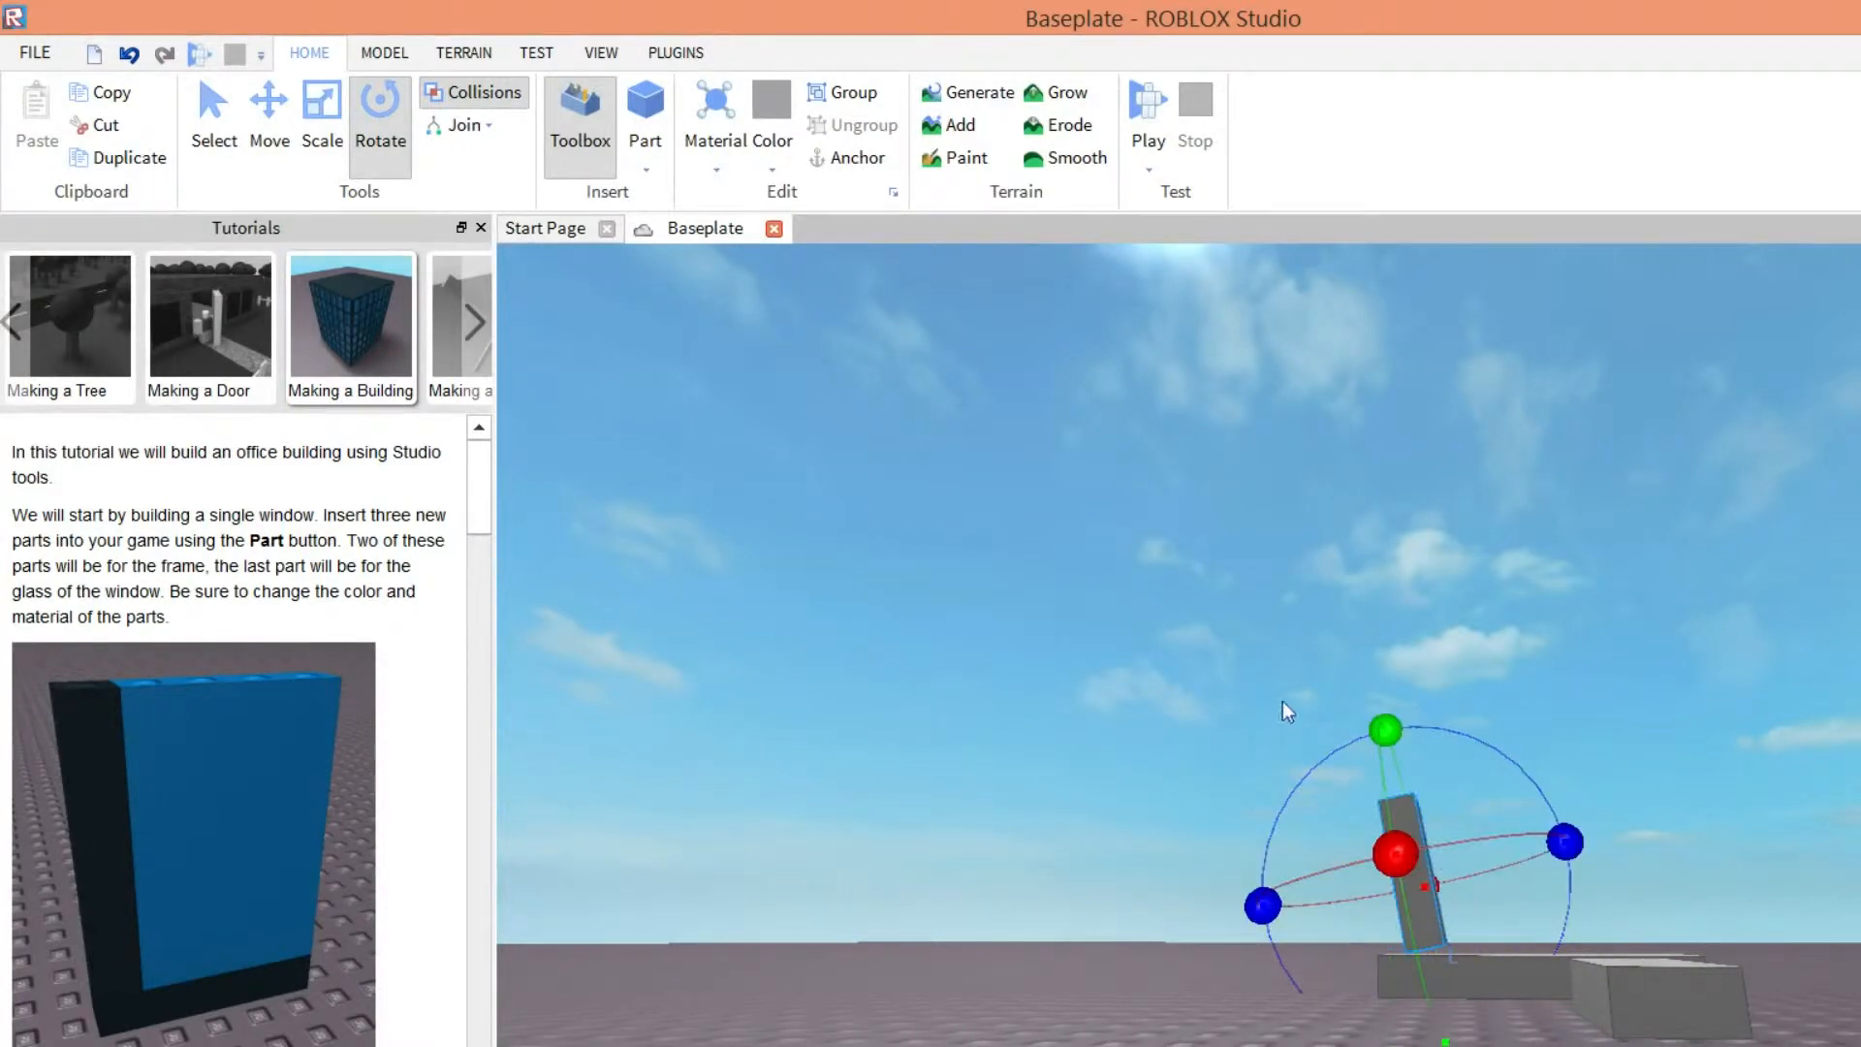
drag(1566, 842, 1571, 883)
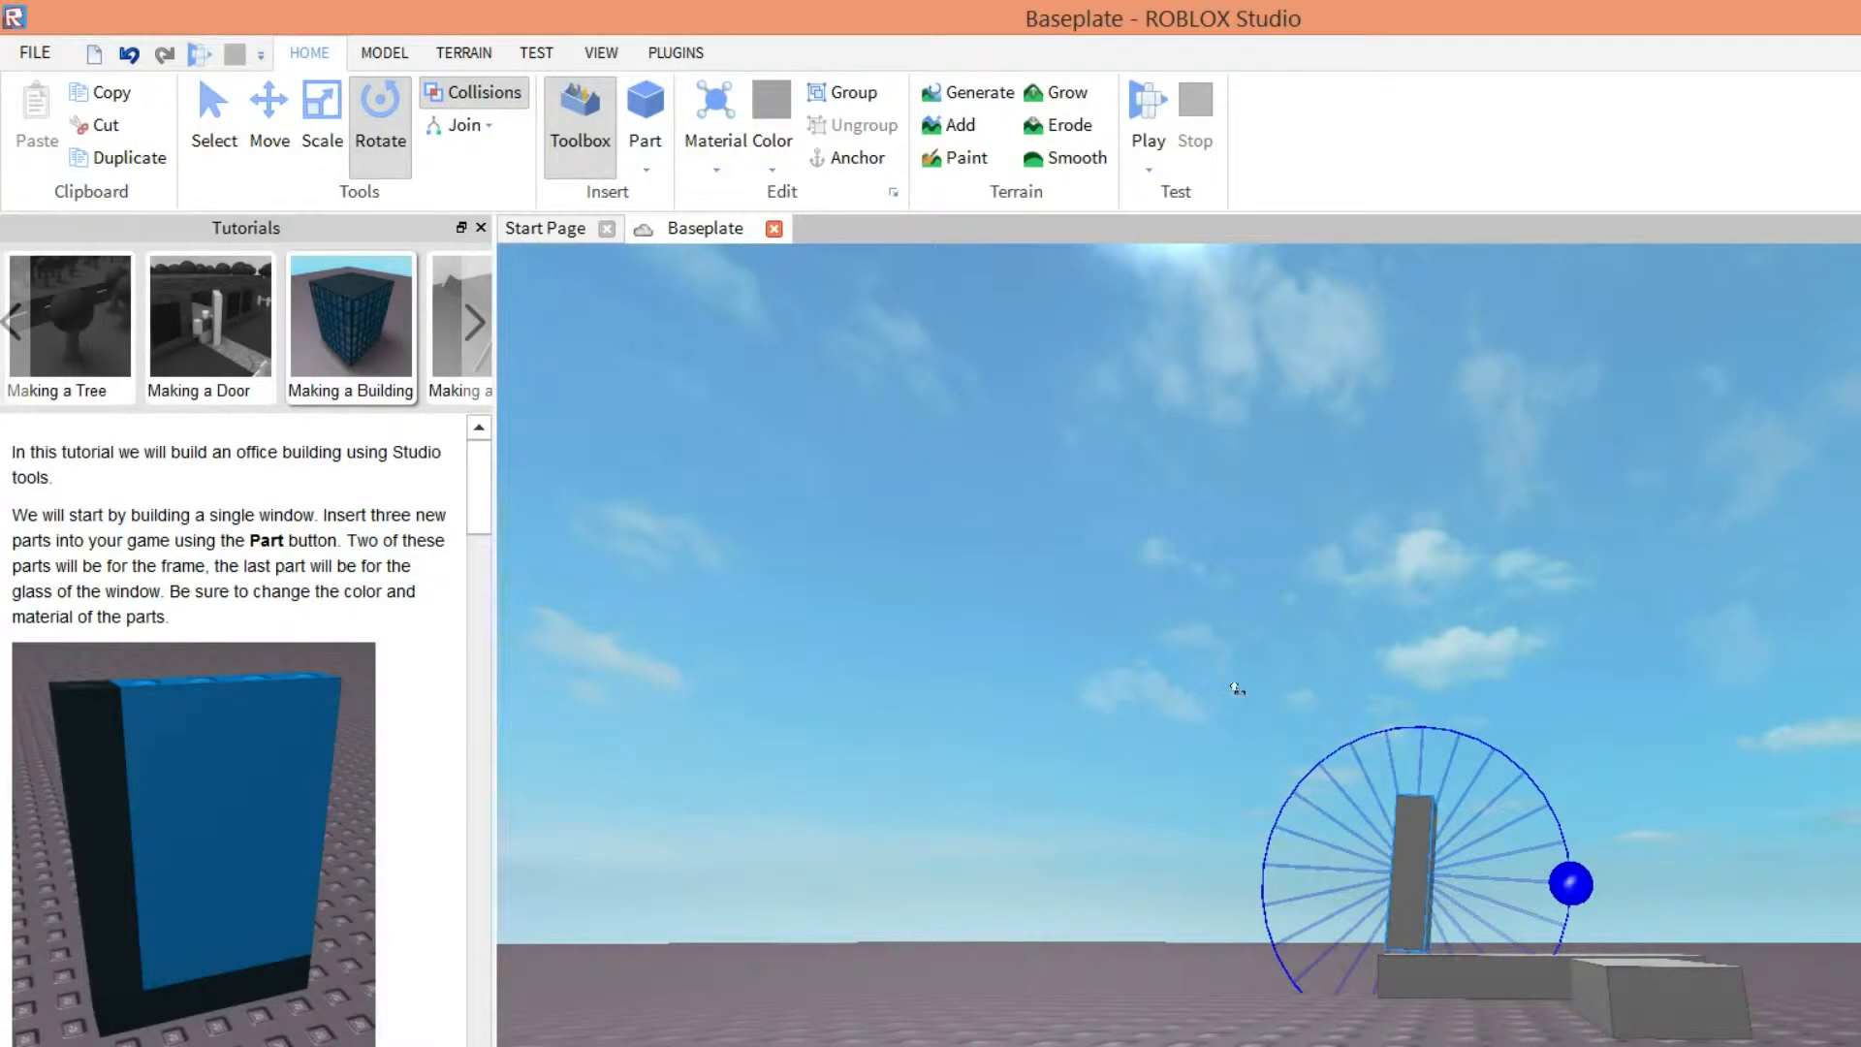
mouse_move(1235, 671)
mouse_down()
mouse_move(1232, 656)
mouse_move(1232, 695)
mouse_up()
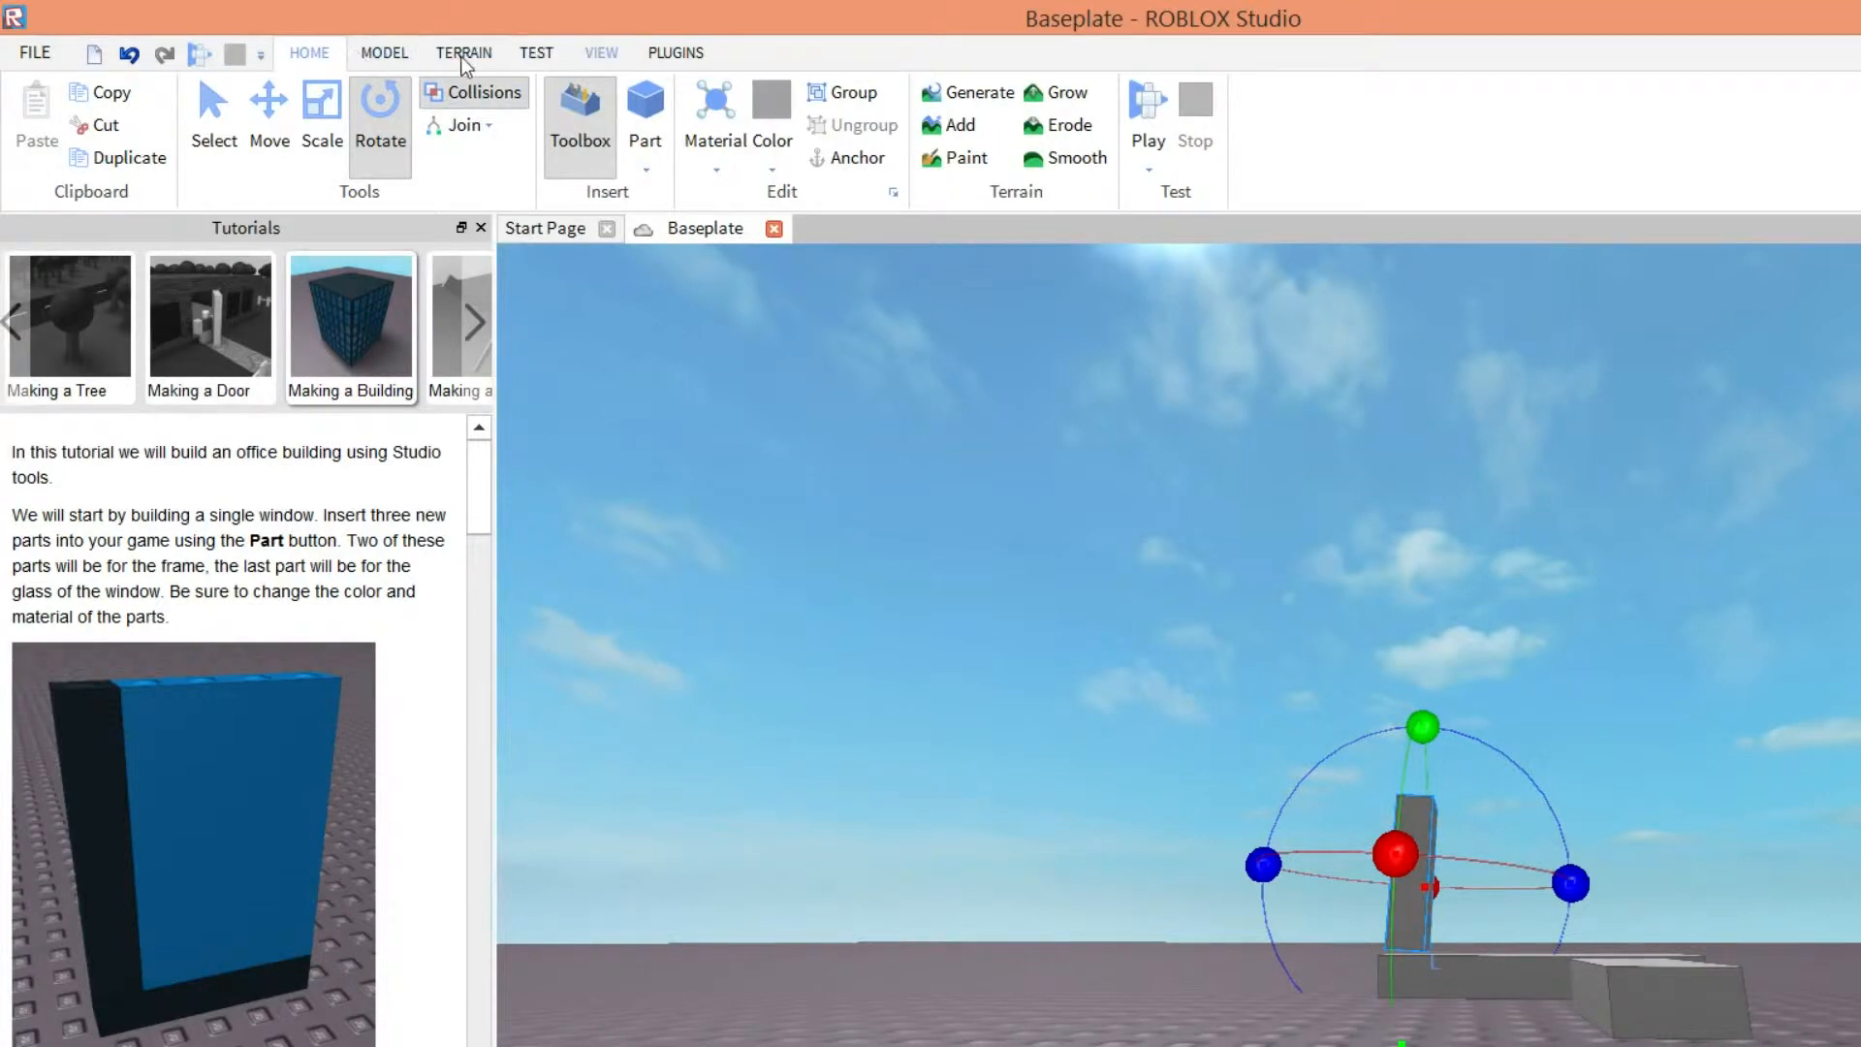
click(384, 53)
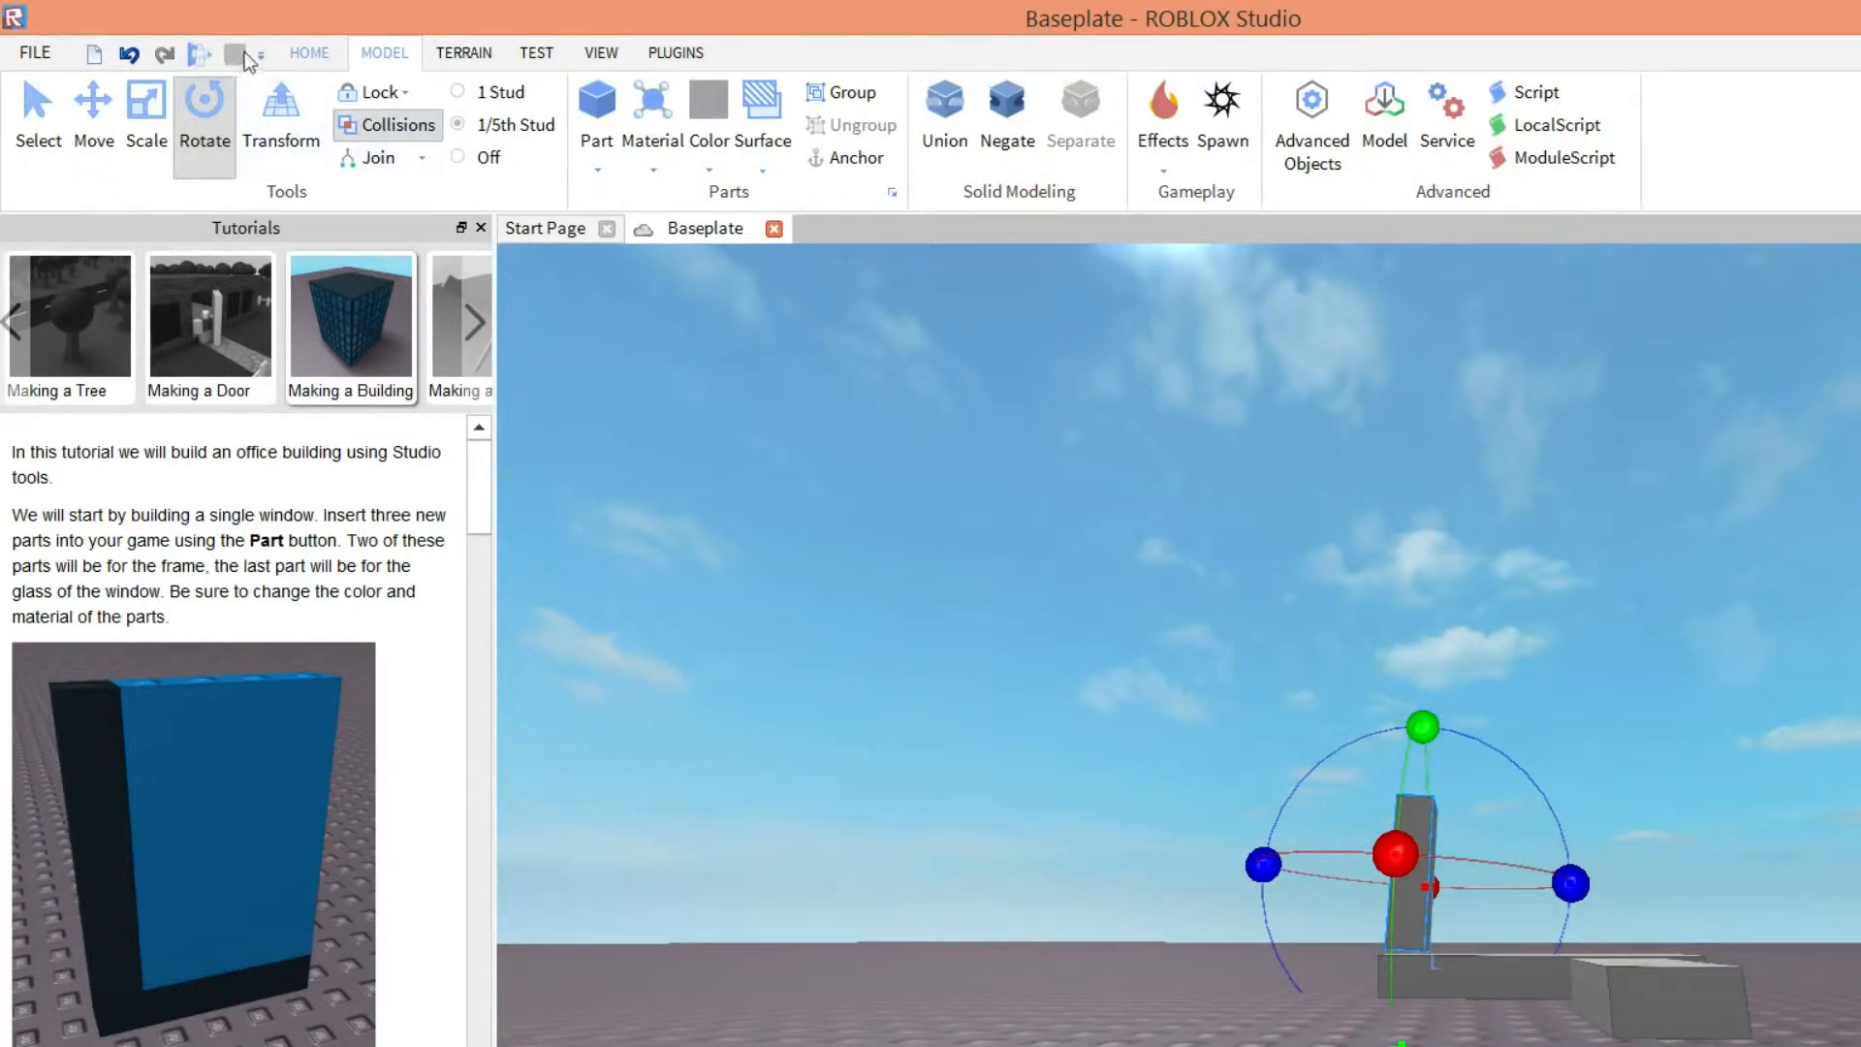
click(309, 54)
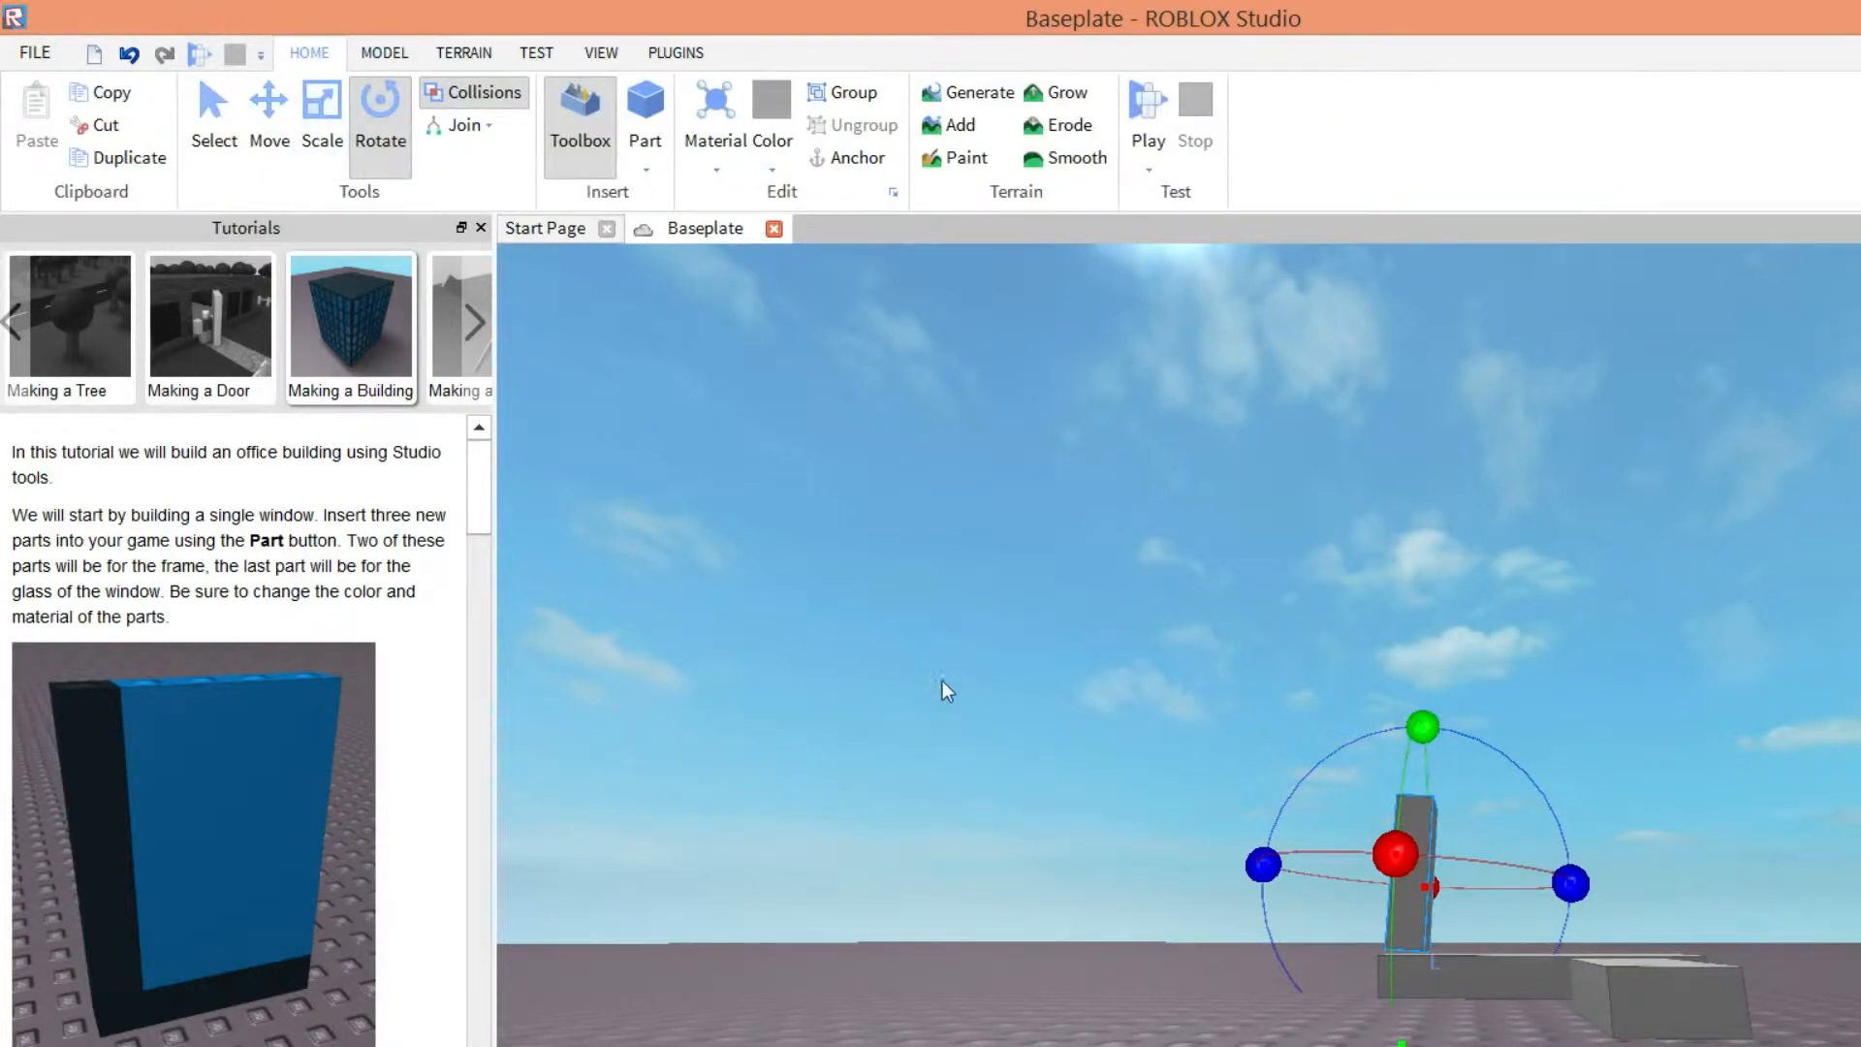
drag(1263, 864, 1263, 864)
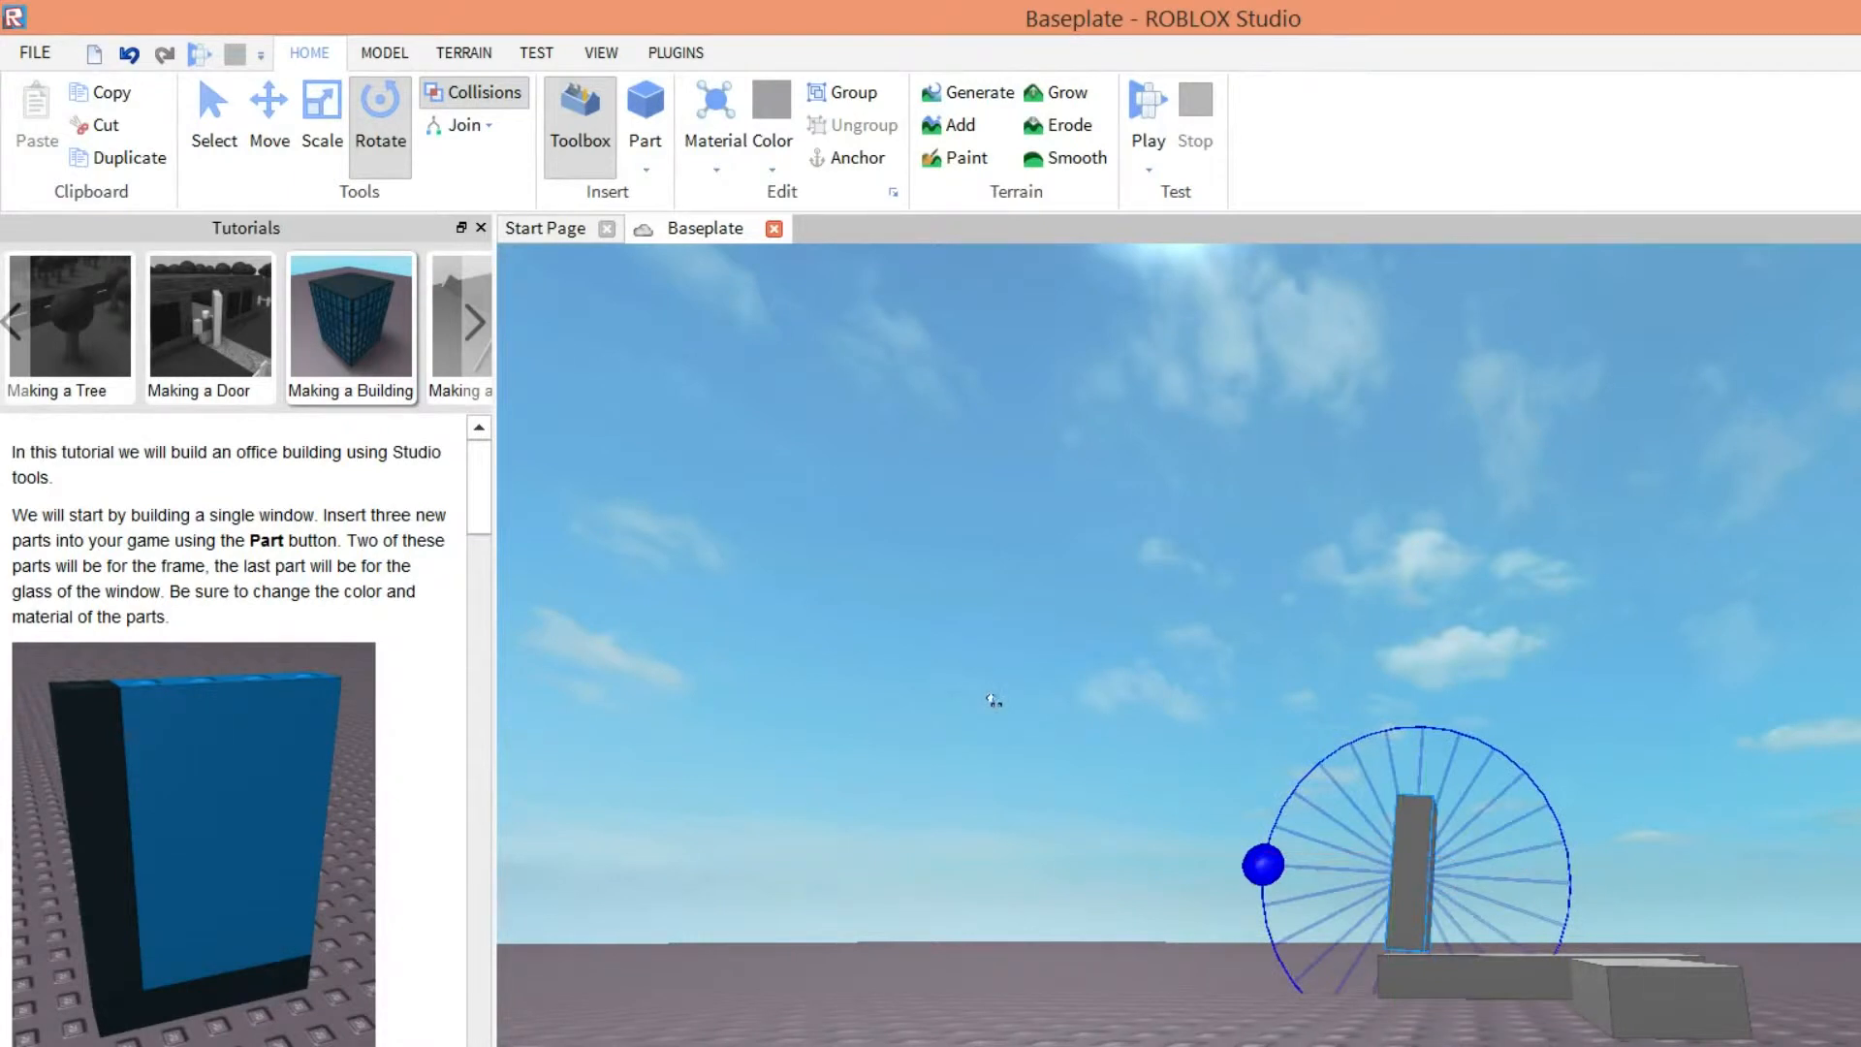
drag(993, 700, 984, 677)
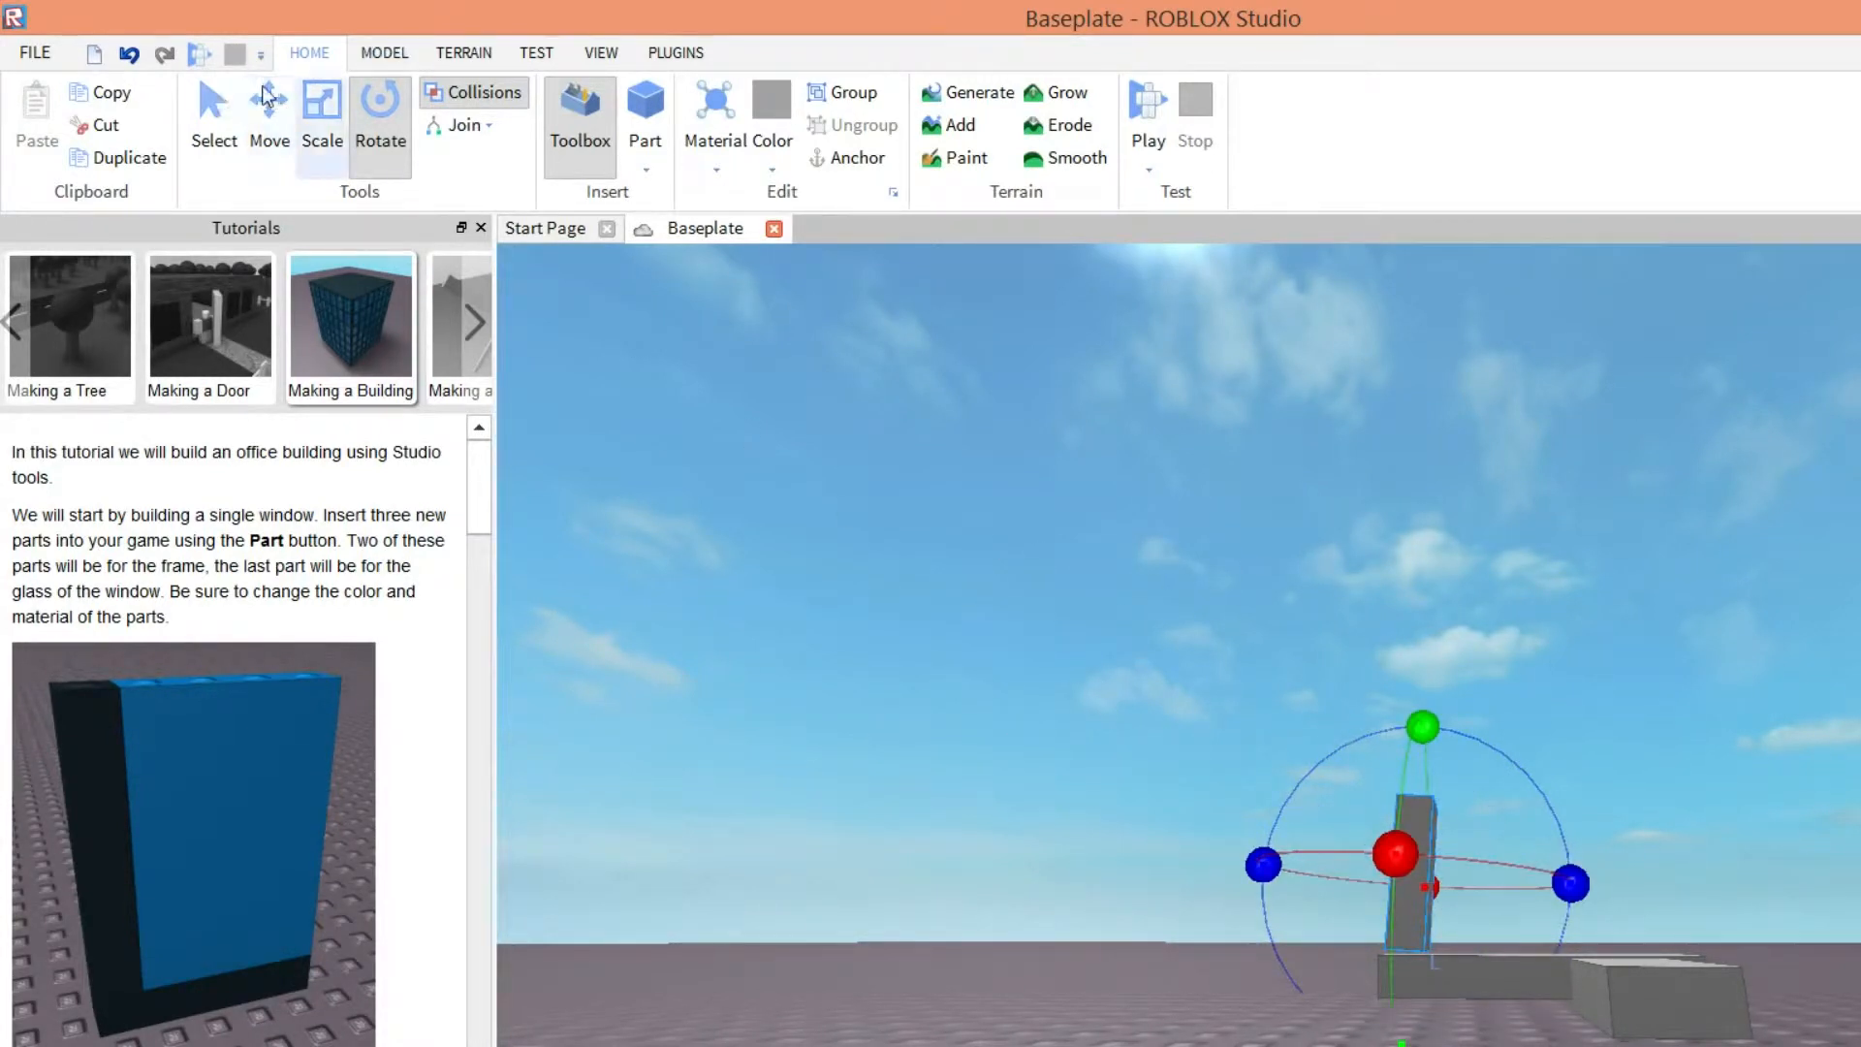
- Scale the upright block upward until it is about 9 studs tall
click(322, 107)
drag(1123, 529, 1115, 451)
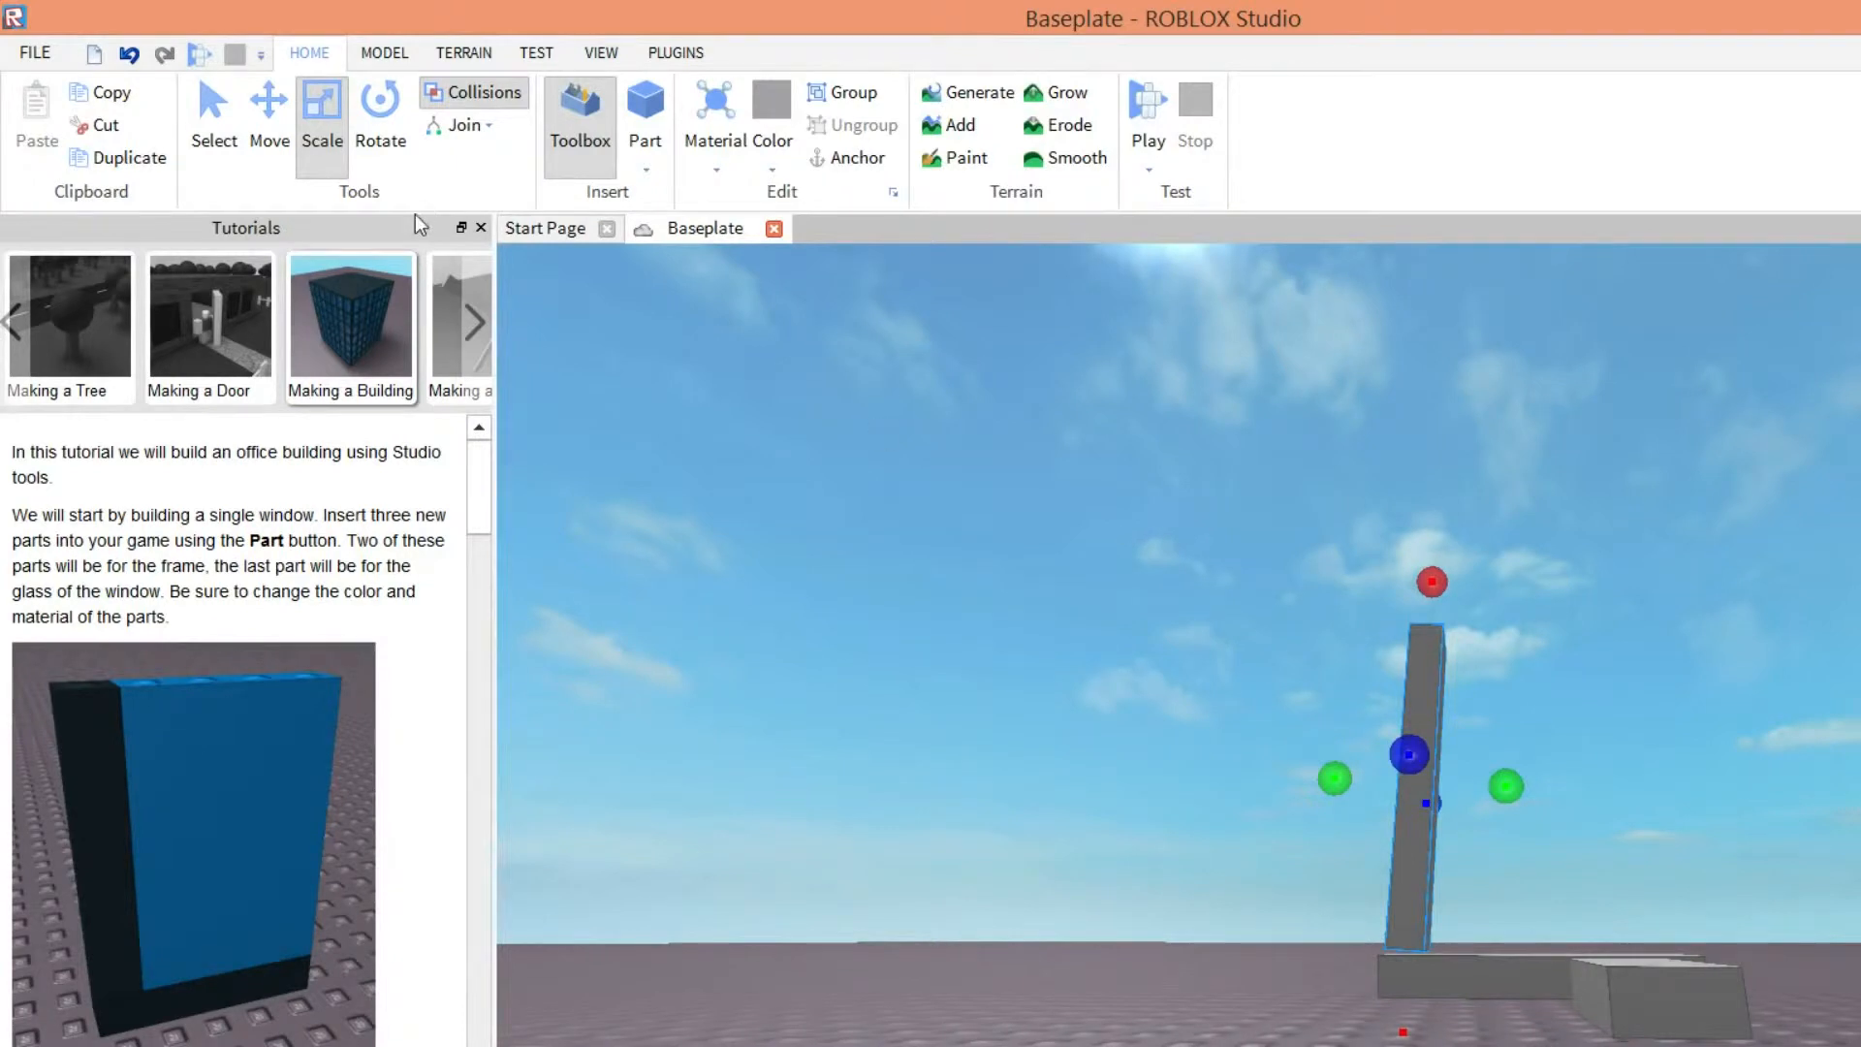
click(1125, 535)
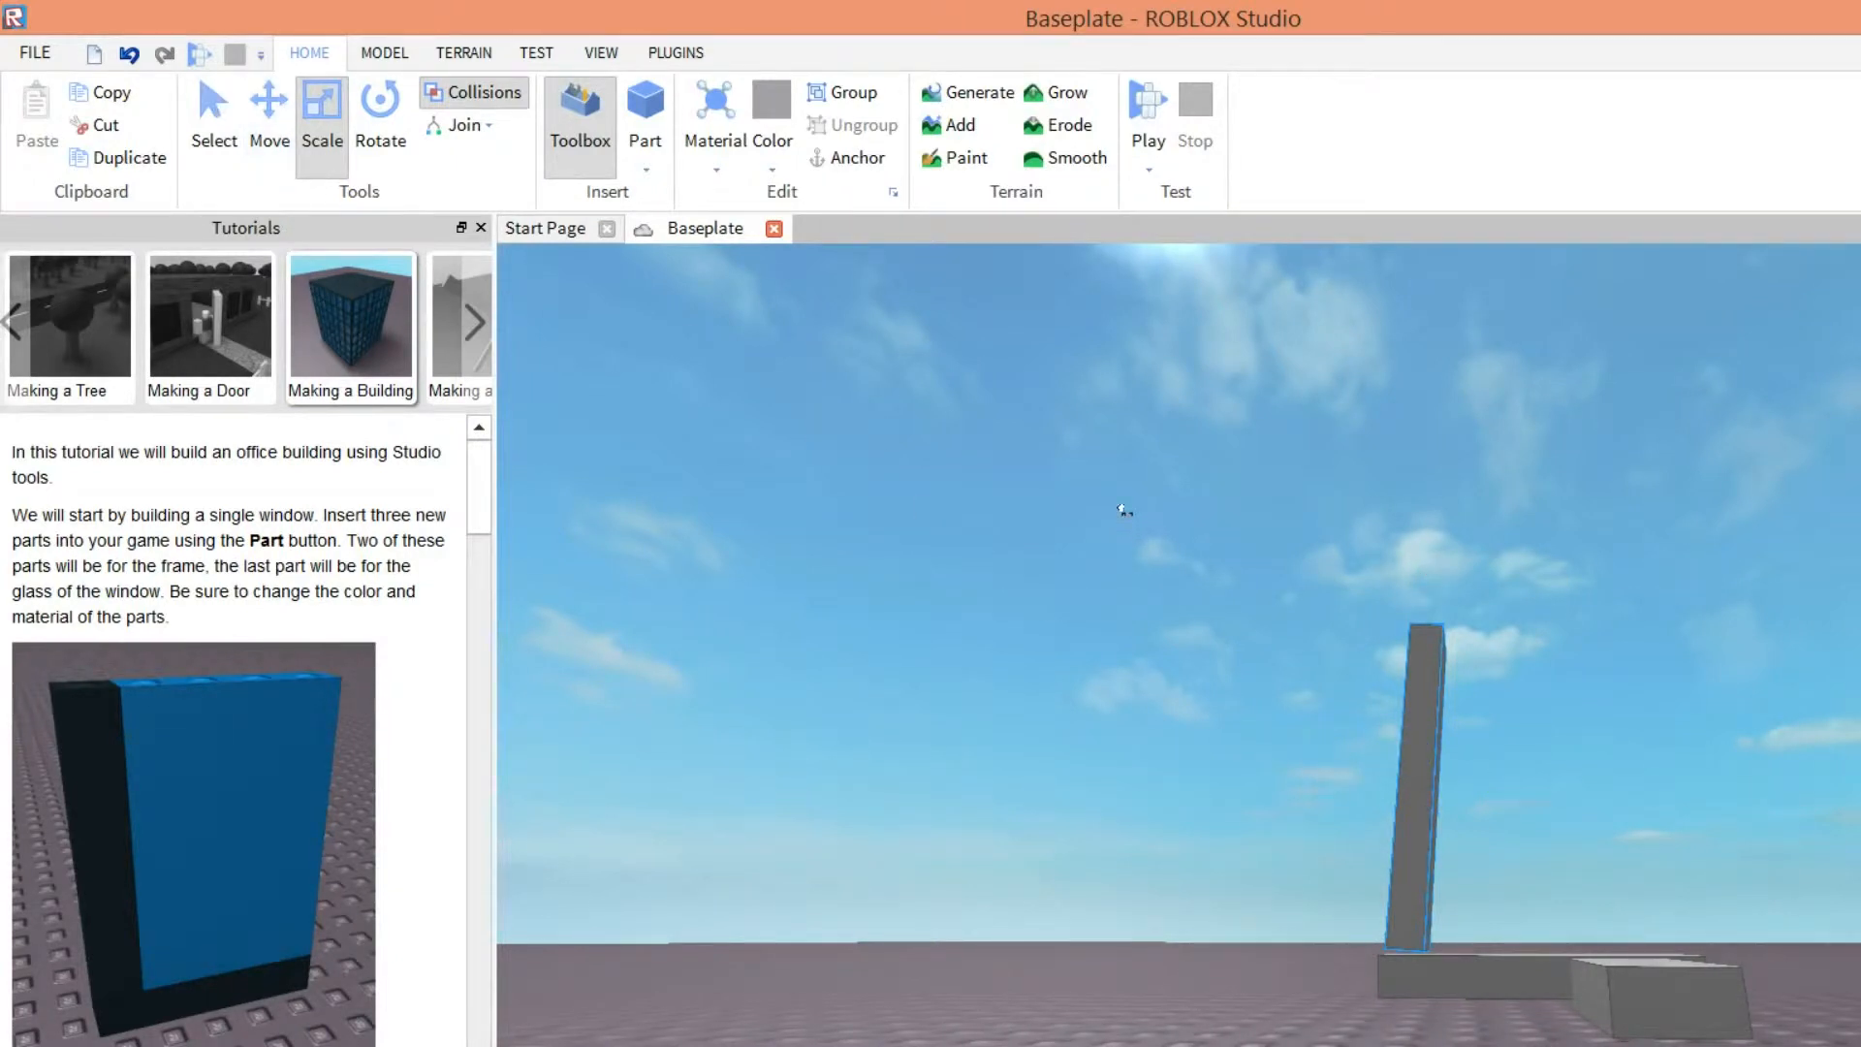
- Raise the tall block clear of the long block and rotate it straight beside the long block's end
click(269, 121)
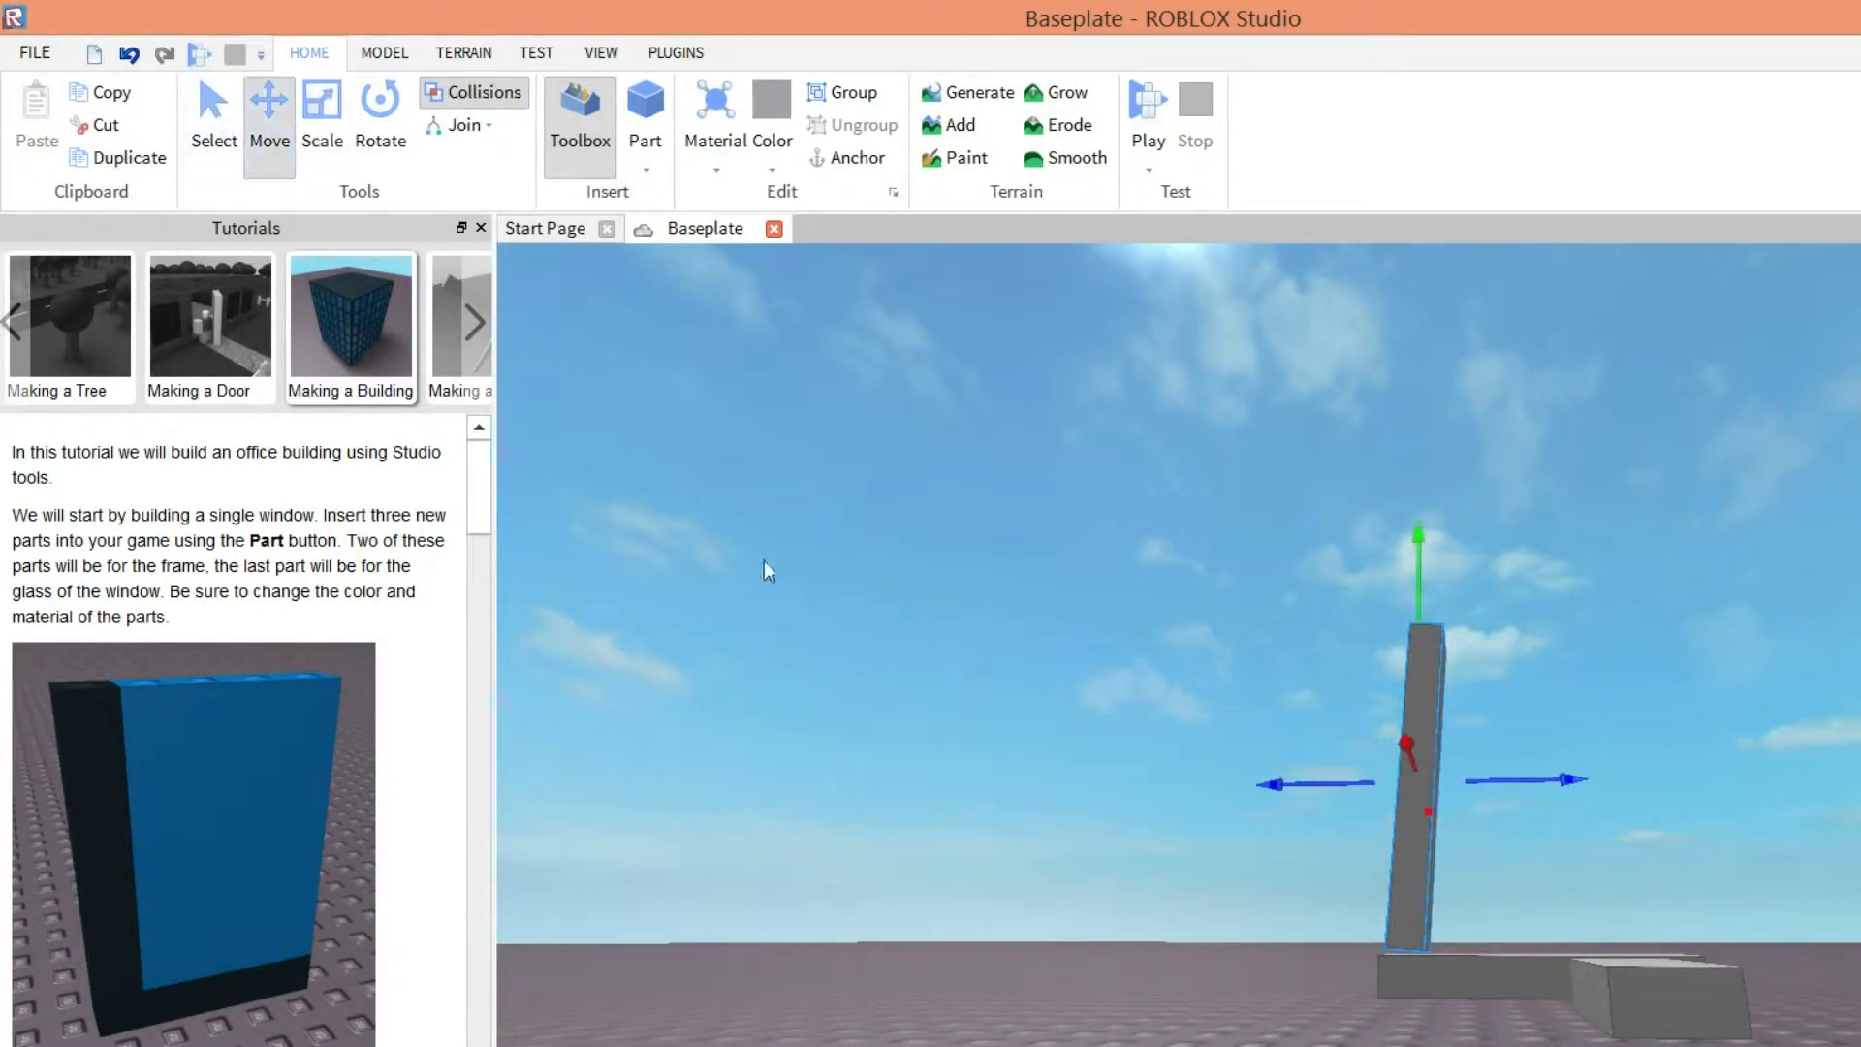
right_drag(1107, 664, 1108, 663)
drag(1418, 535, 1418, 465)
right_drag(1008, 428, 997, 386)
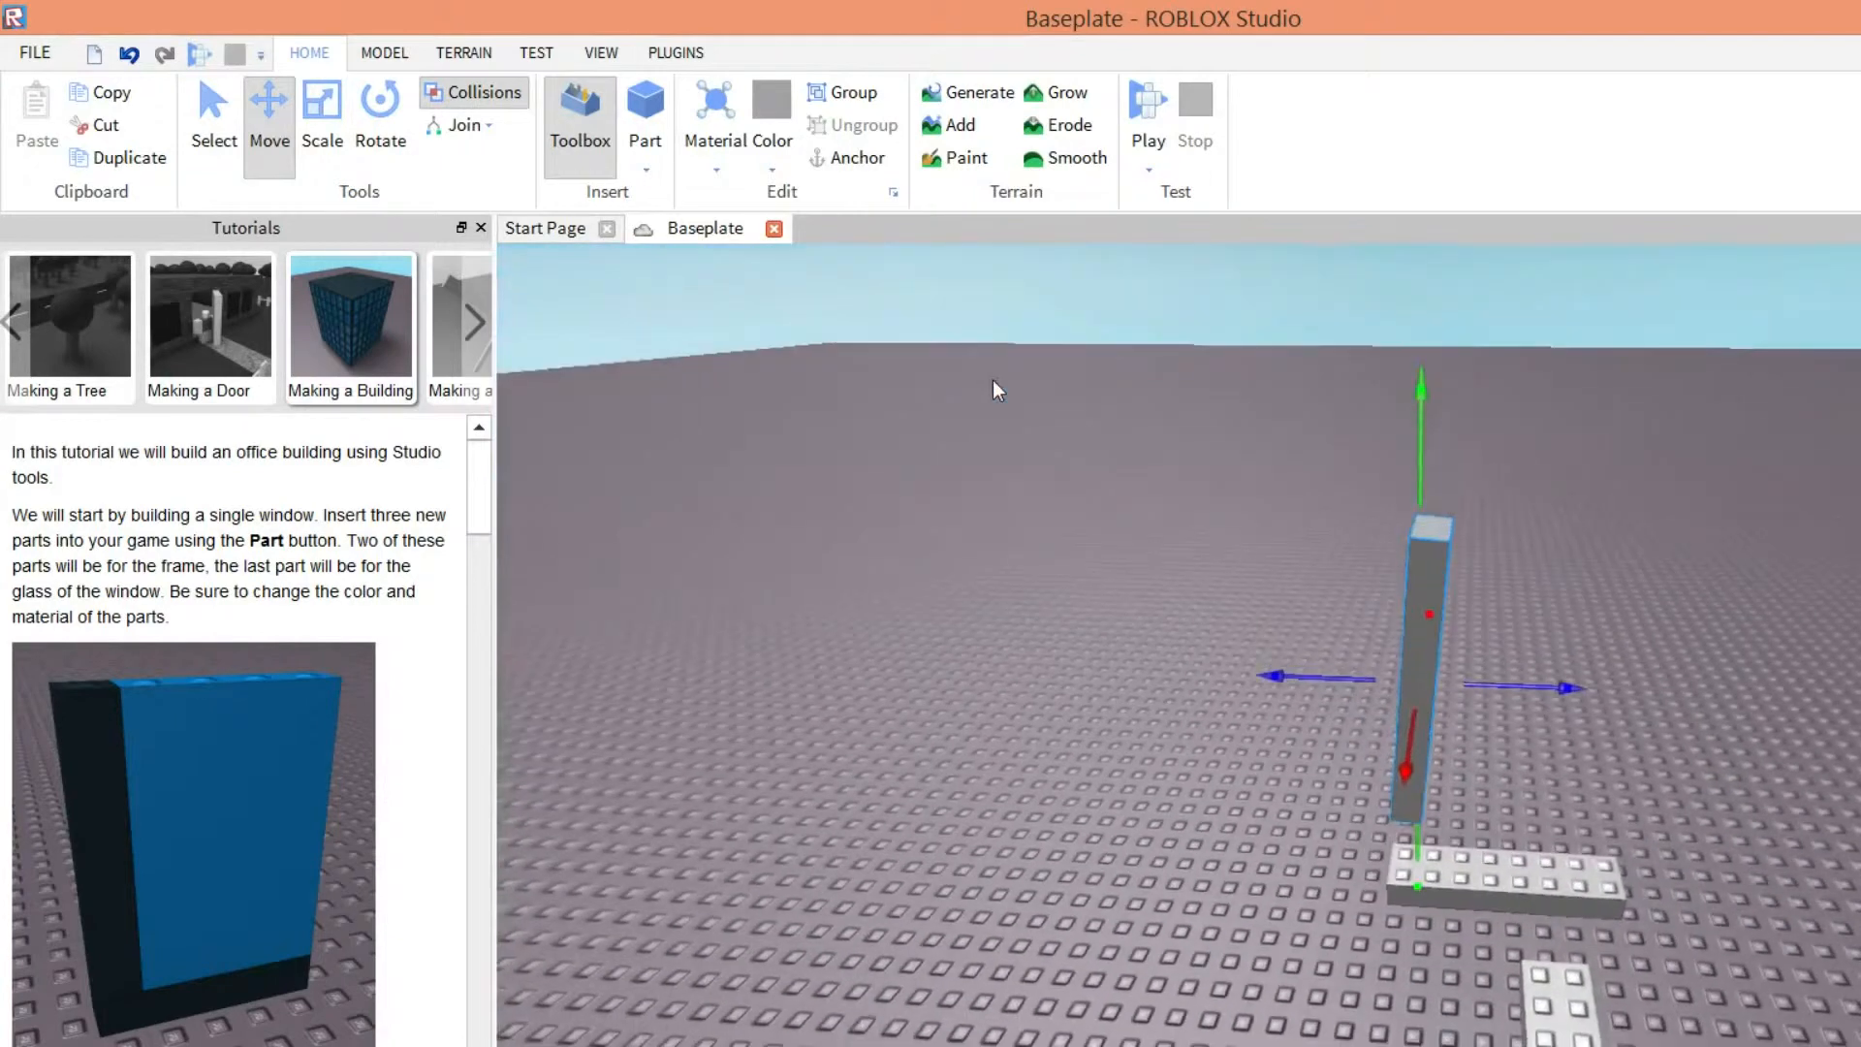
click(380, 107)
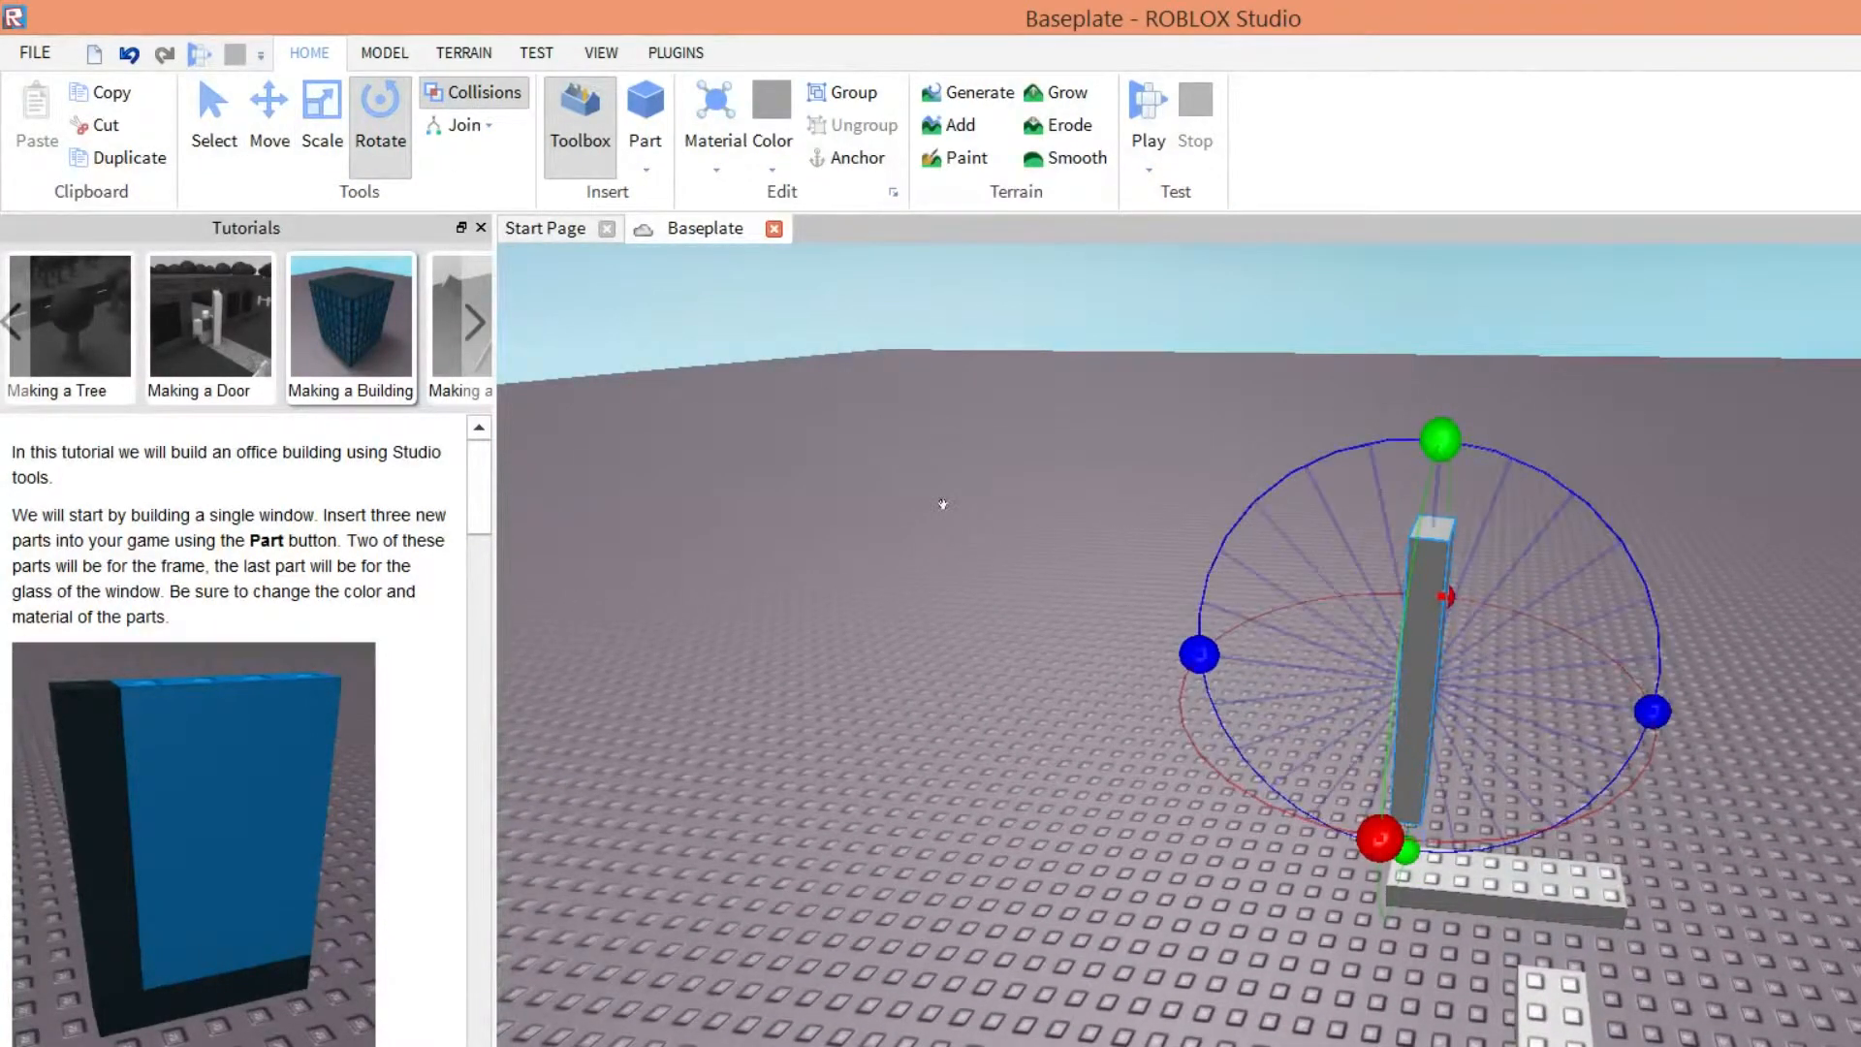
drag(945, 507, 960, 547)
drag(1321, 581, 875, 693)
drag(987, 731, 1124, 547)
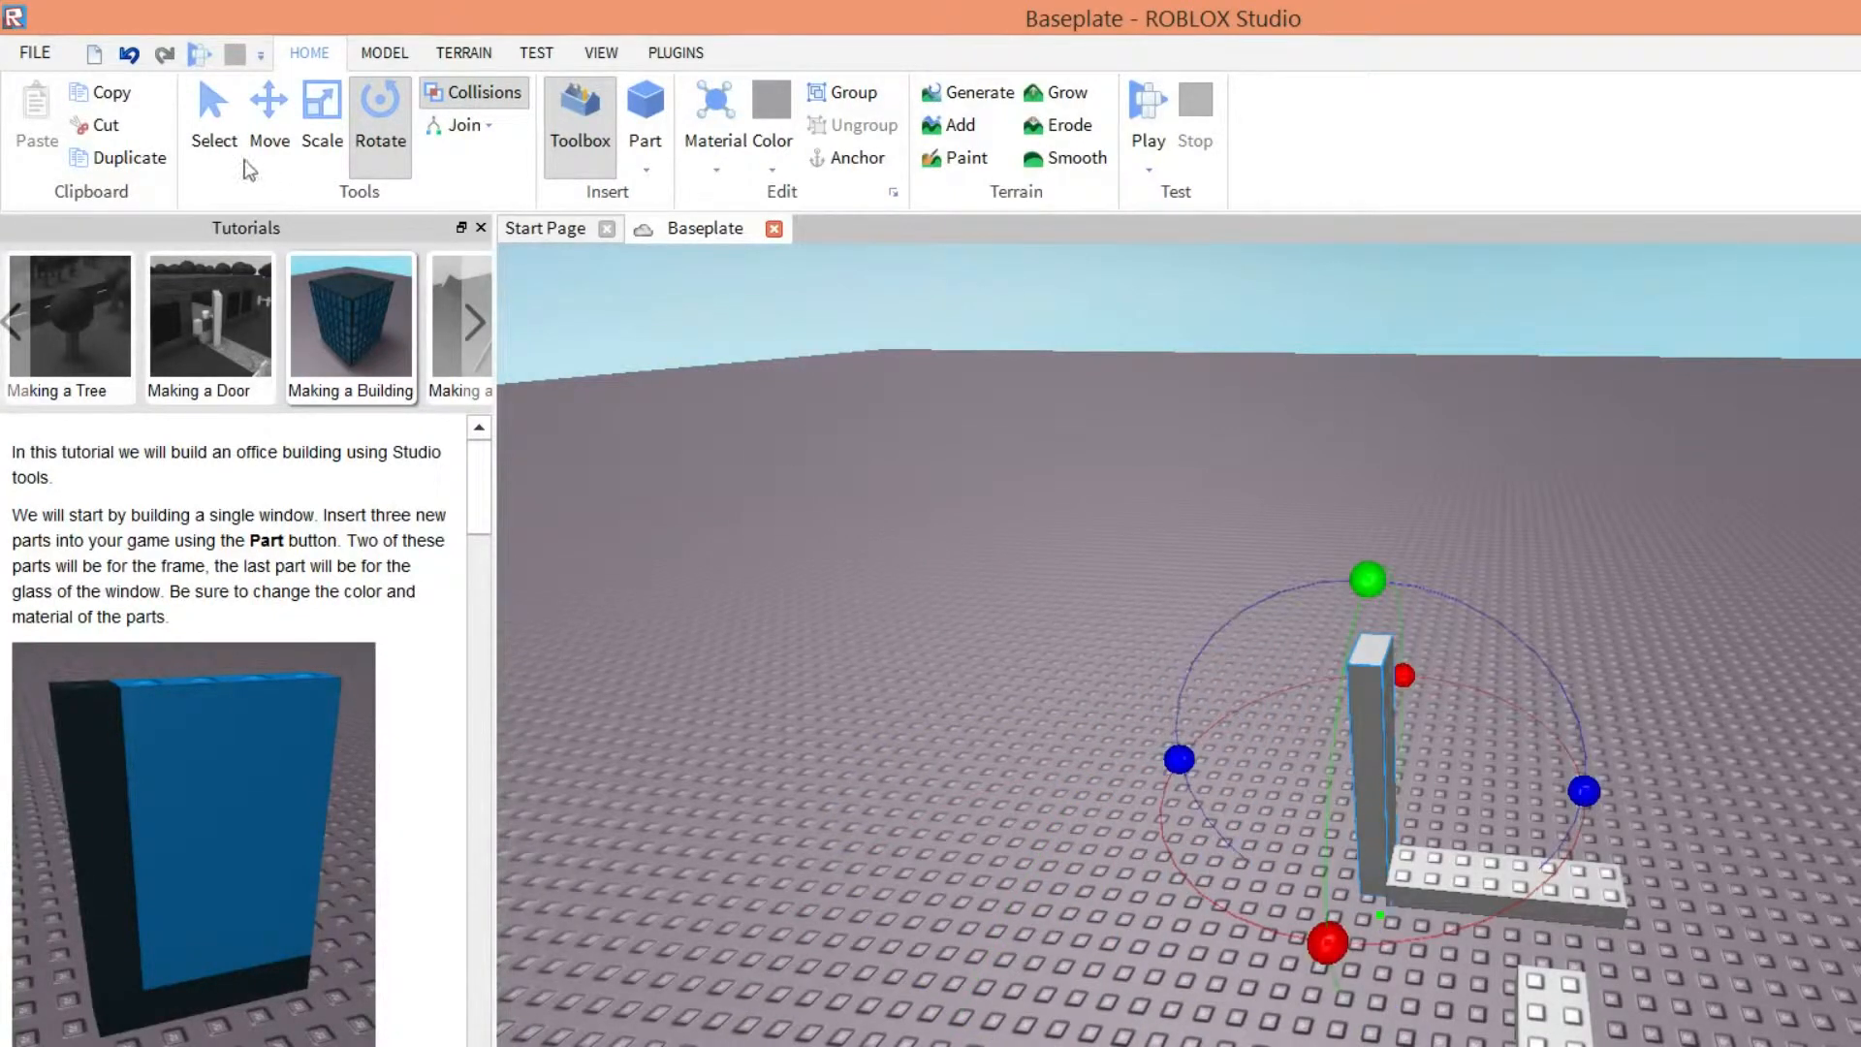
- Move the tall block up and onto the end of the long block so both form an L-shaped frame, checking it from several sides
click(269, 109)
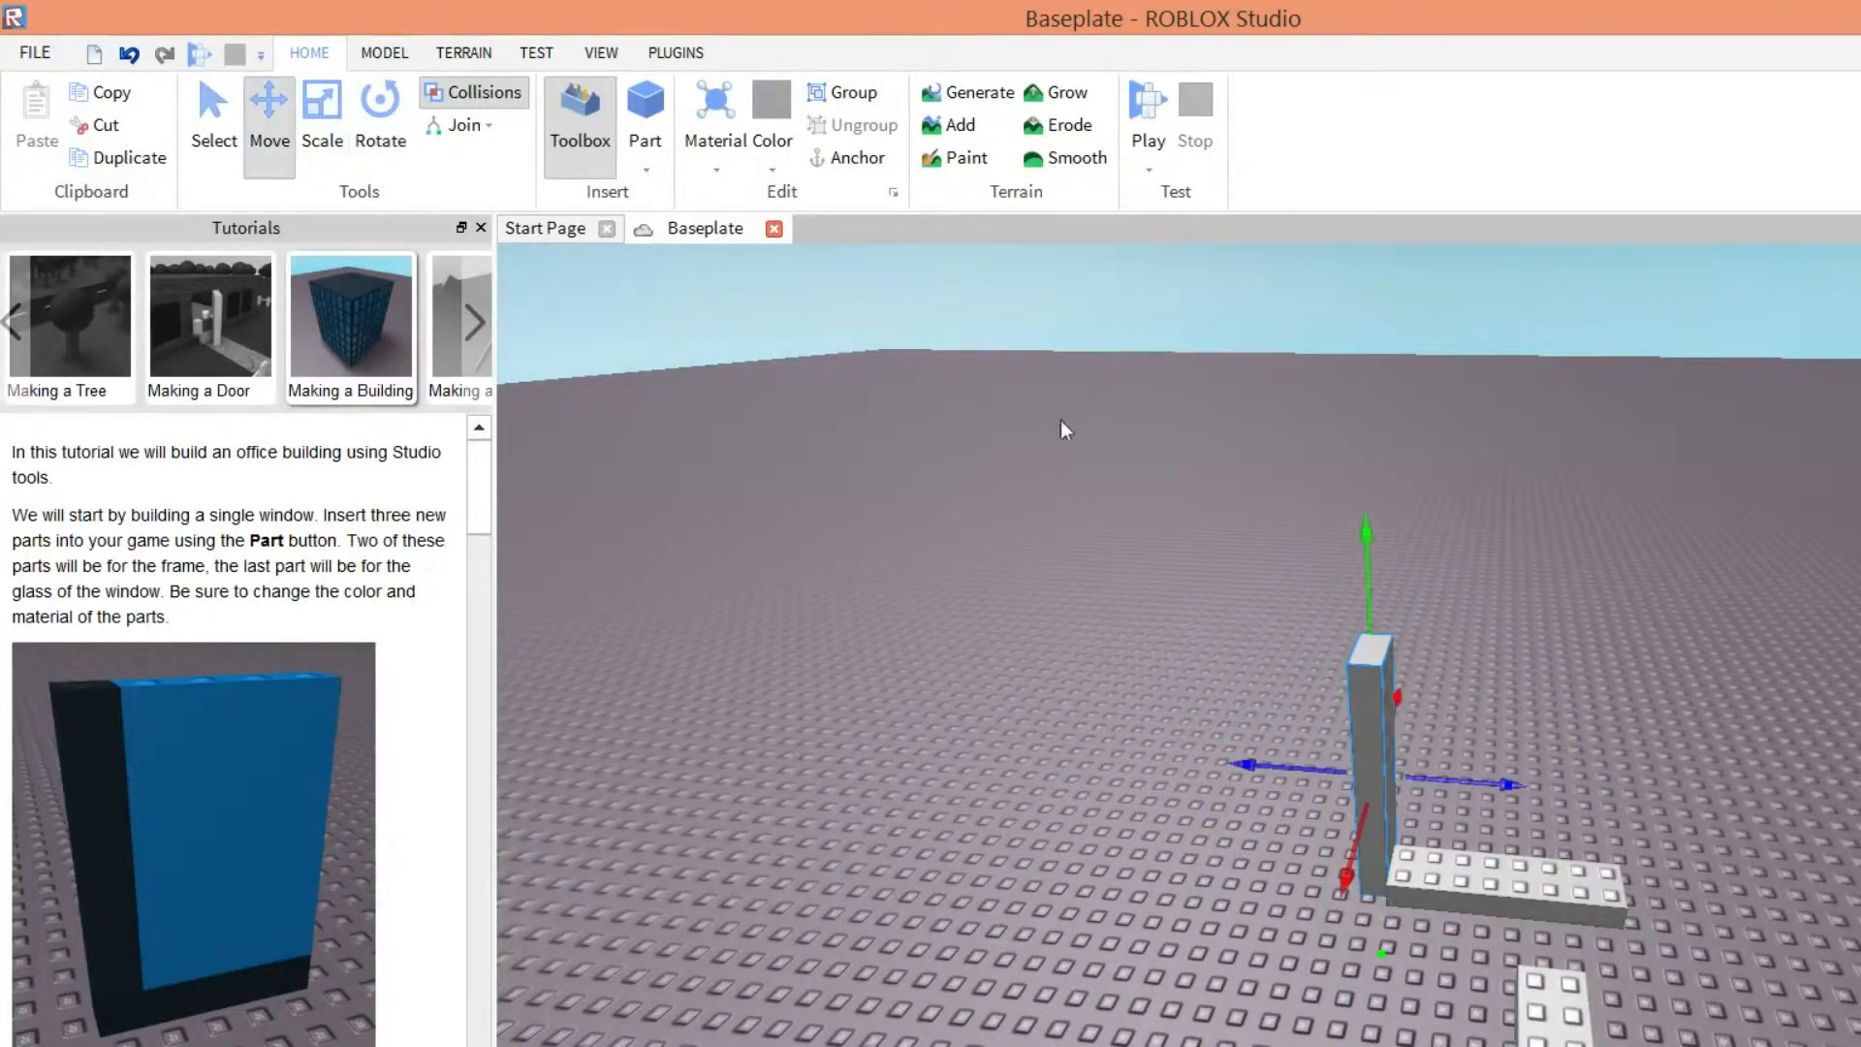
drag(1076, 399, 1076, 374)
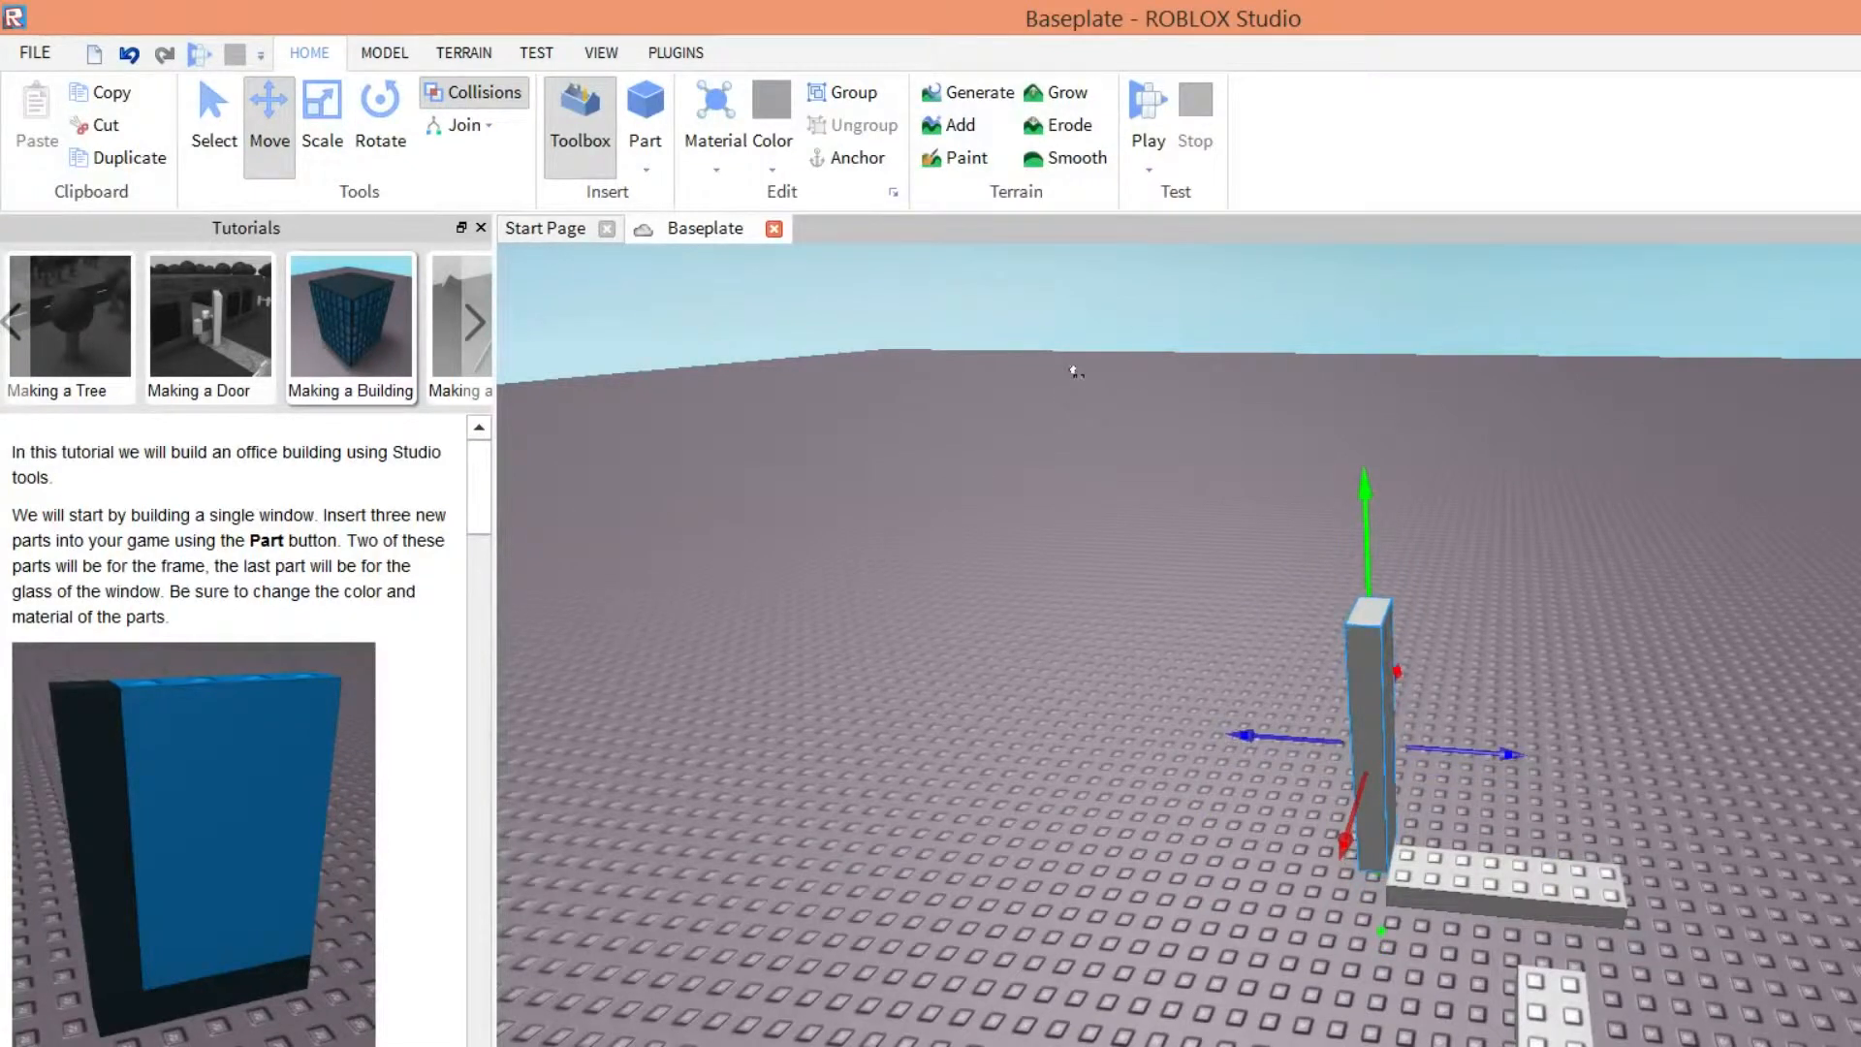
drag(1189, 589, 1213, 602)
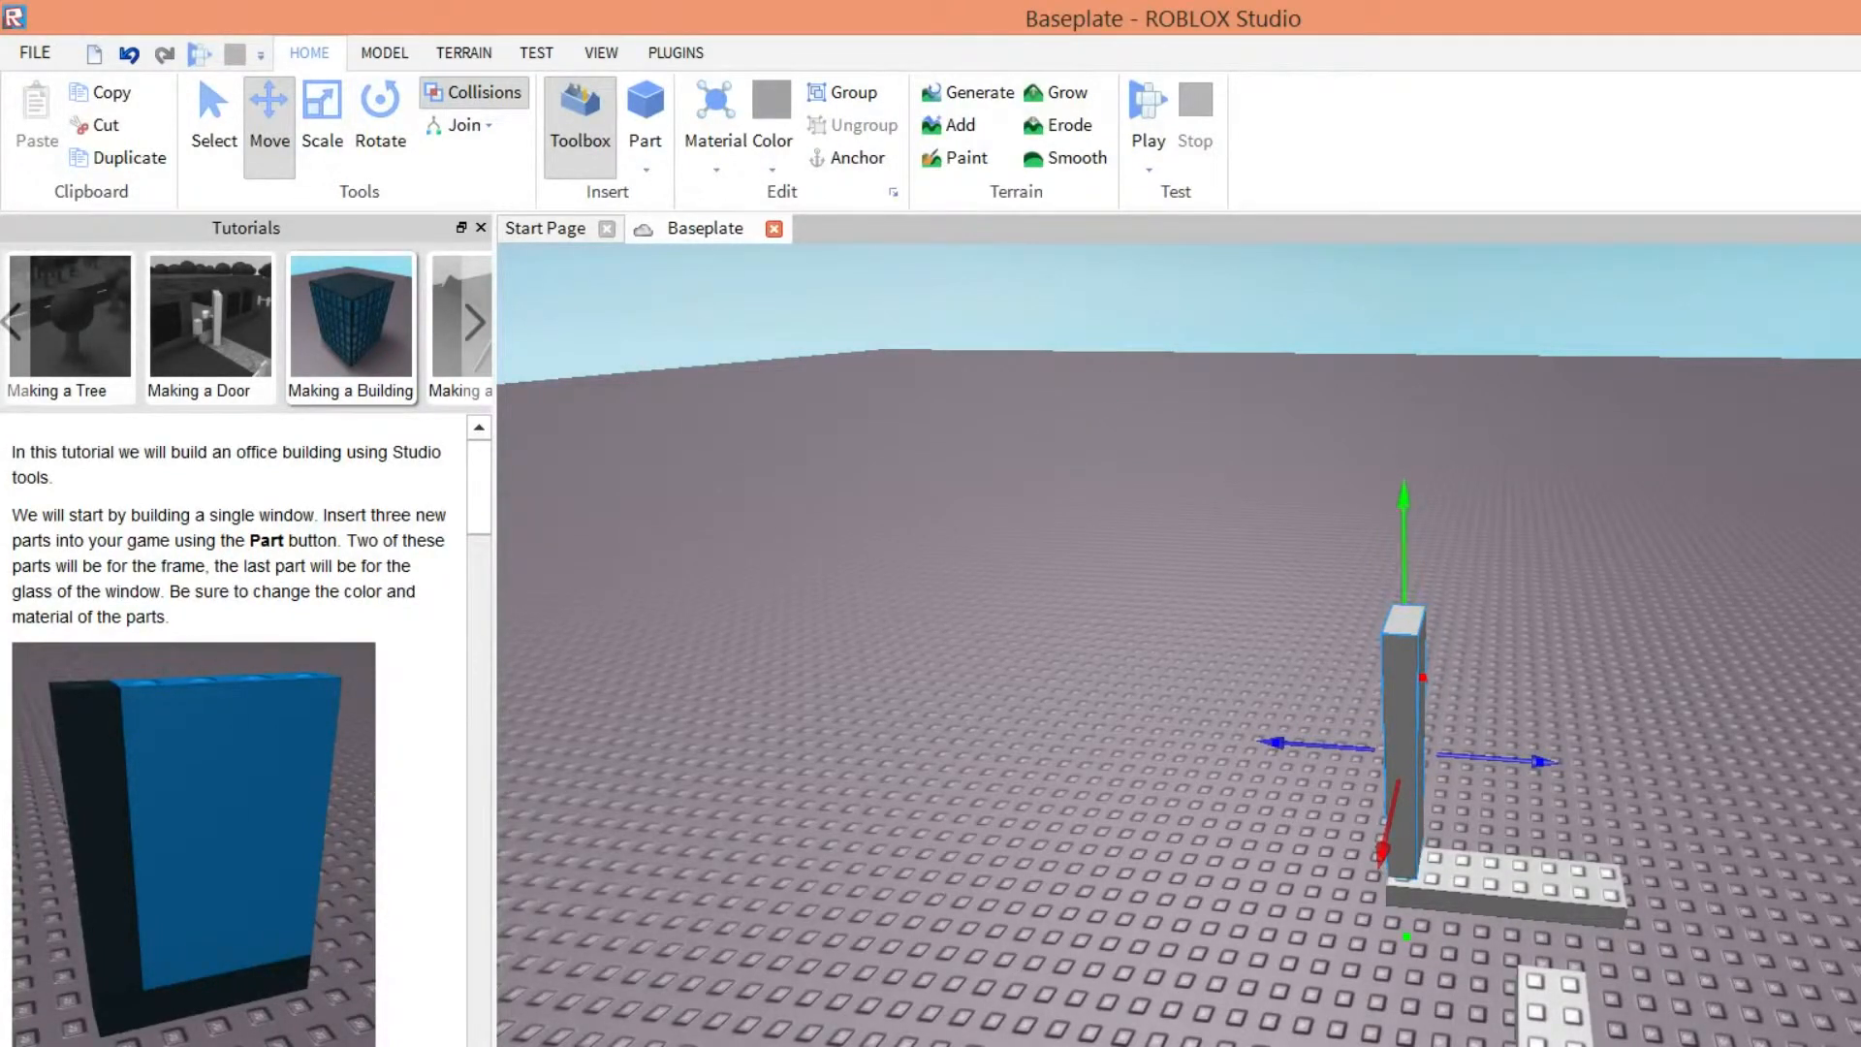
click(466, 126)
click(405, 138)
right_drag(1409, 708, 1410, 708)
drag(1010, 608, 1000, 609)
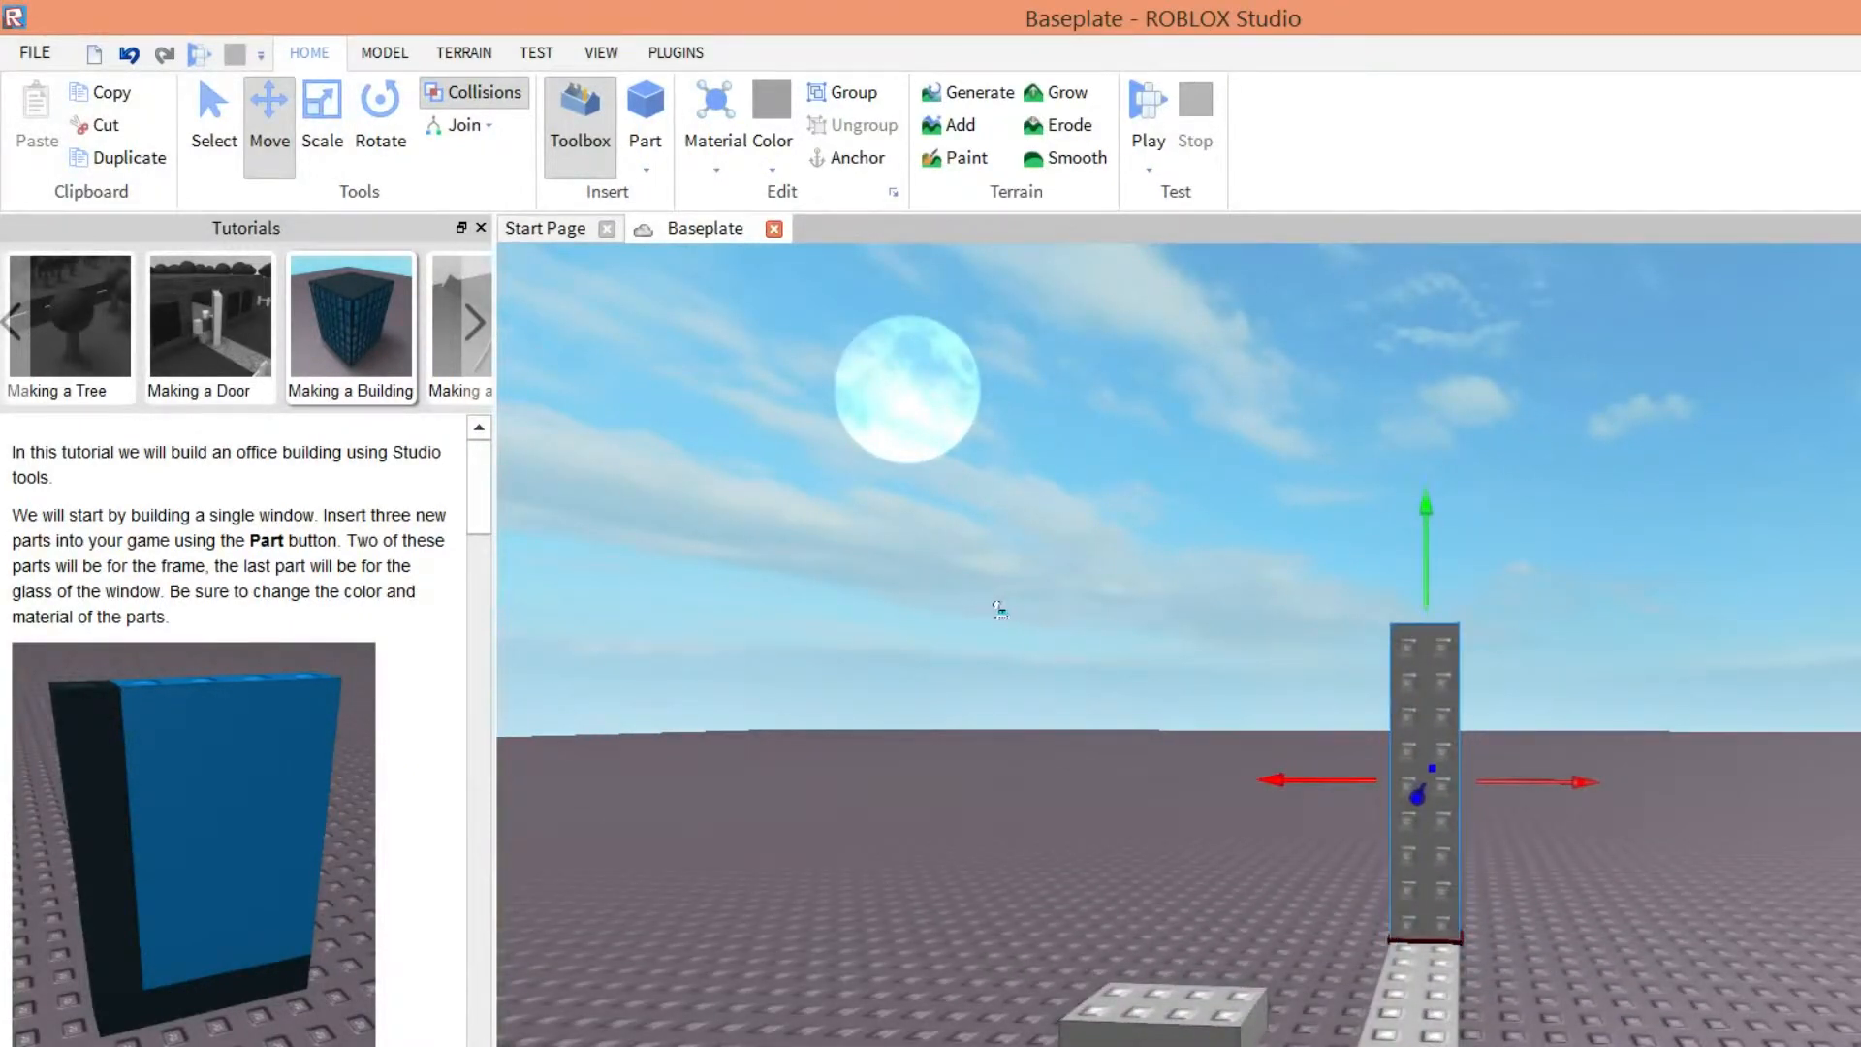
right_drag(1254, 758, 1254, 758)
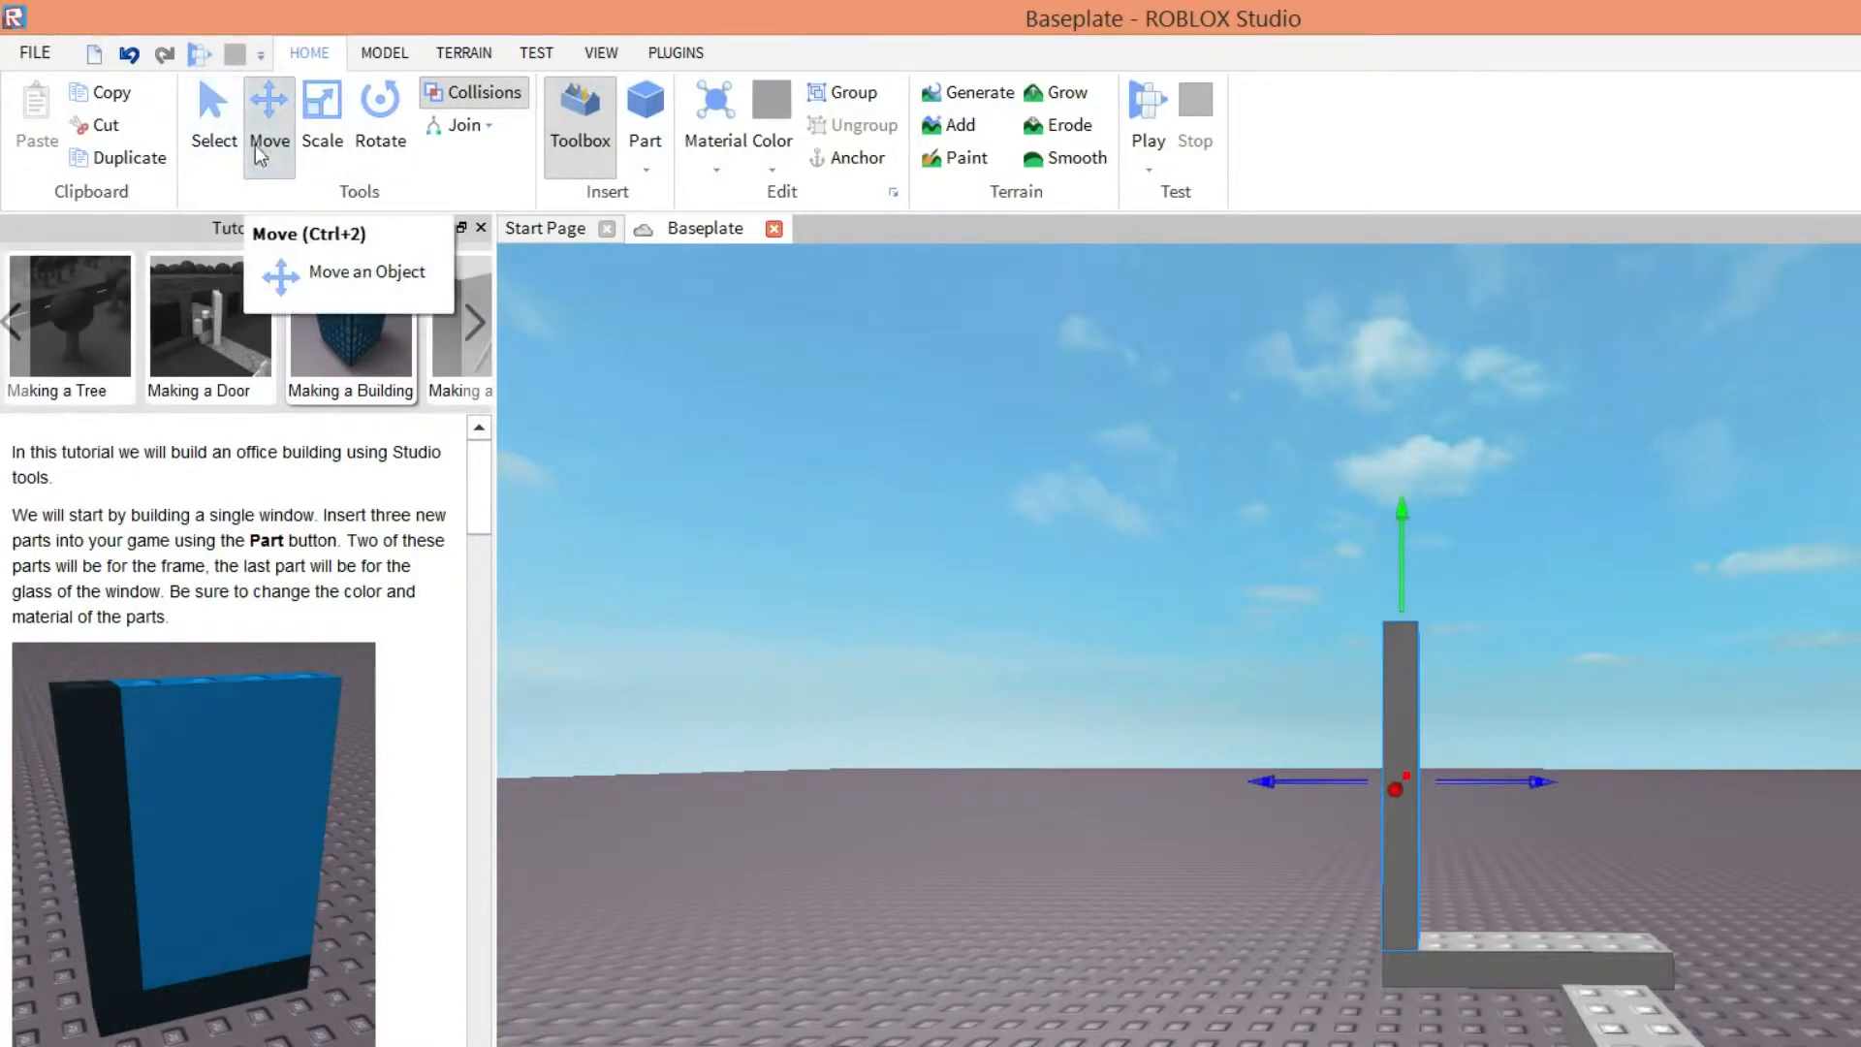
- Move the remaining short block to the open area beside the frame and raise it above the baseplate
drag(1422, 624, 1404, 638)
drag(1300, 818, 840, 743)
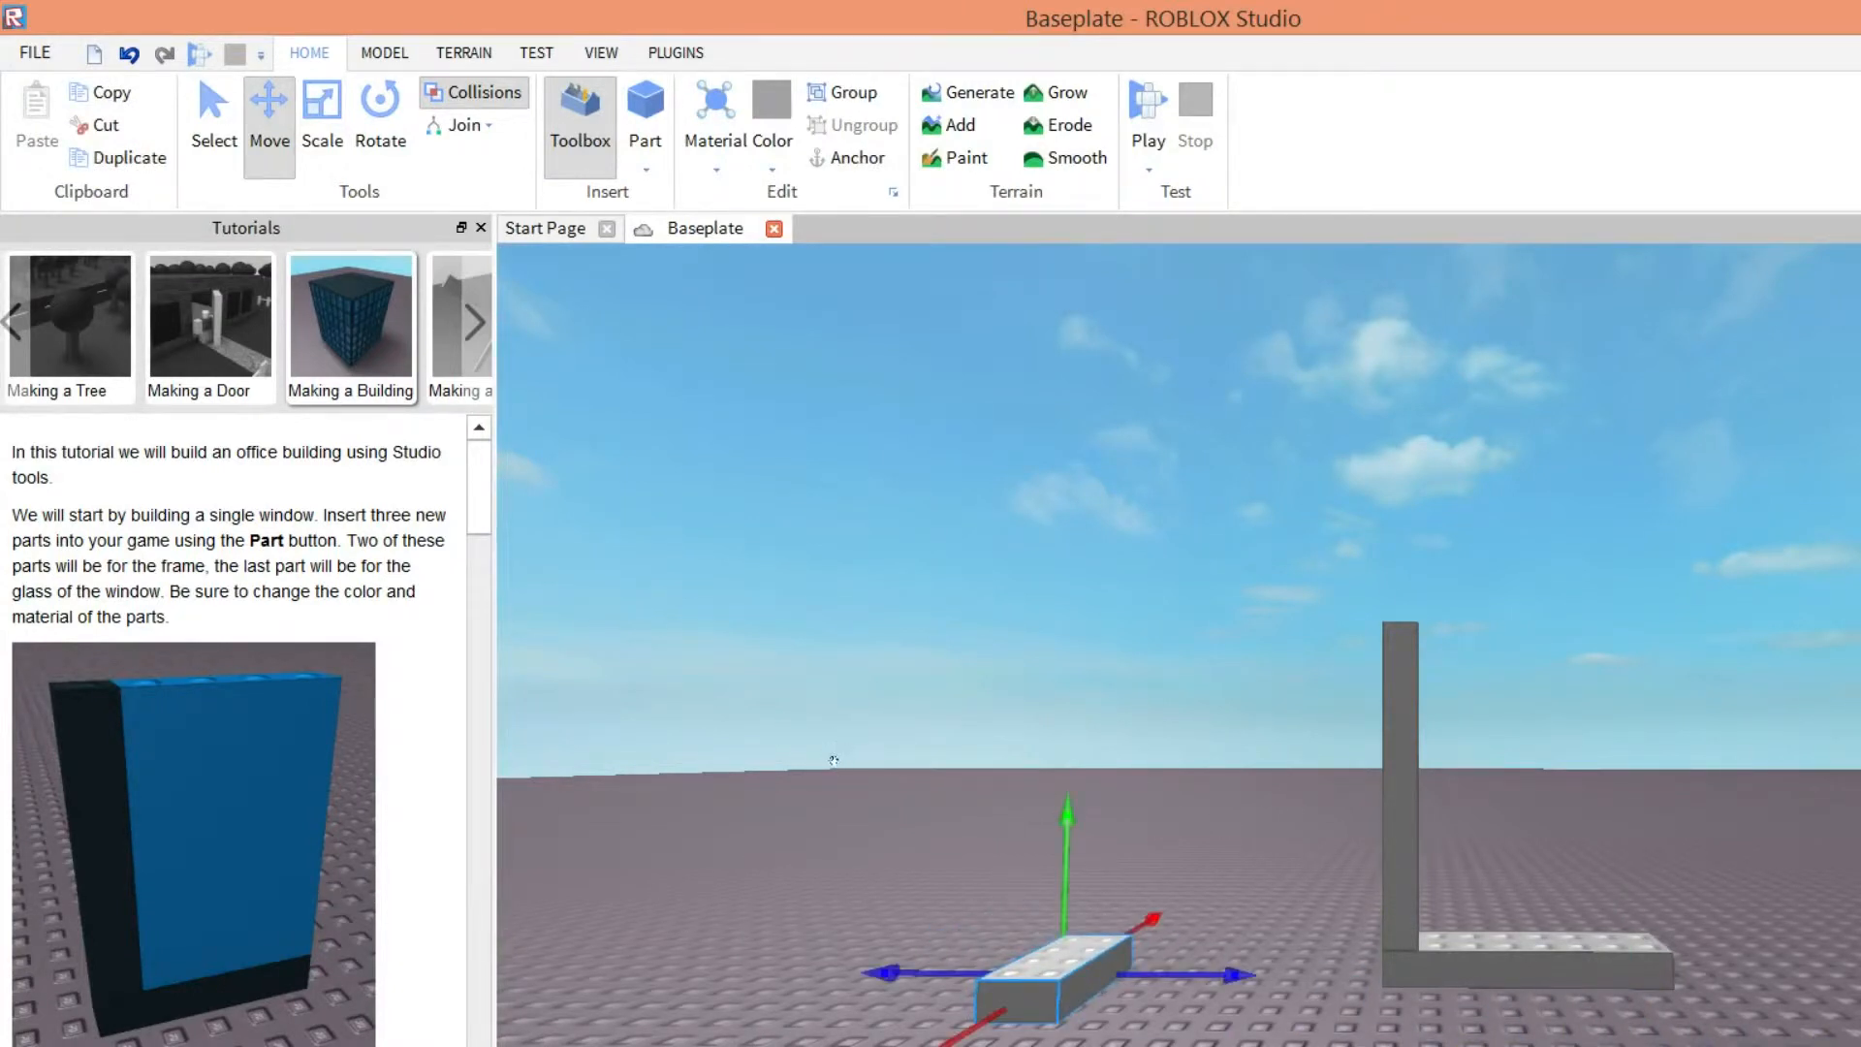
drag(833, 630, 825, 495)
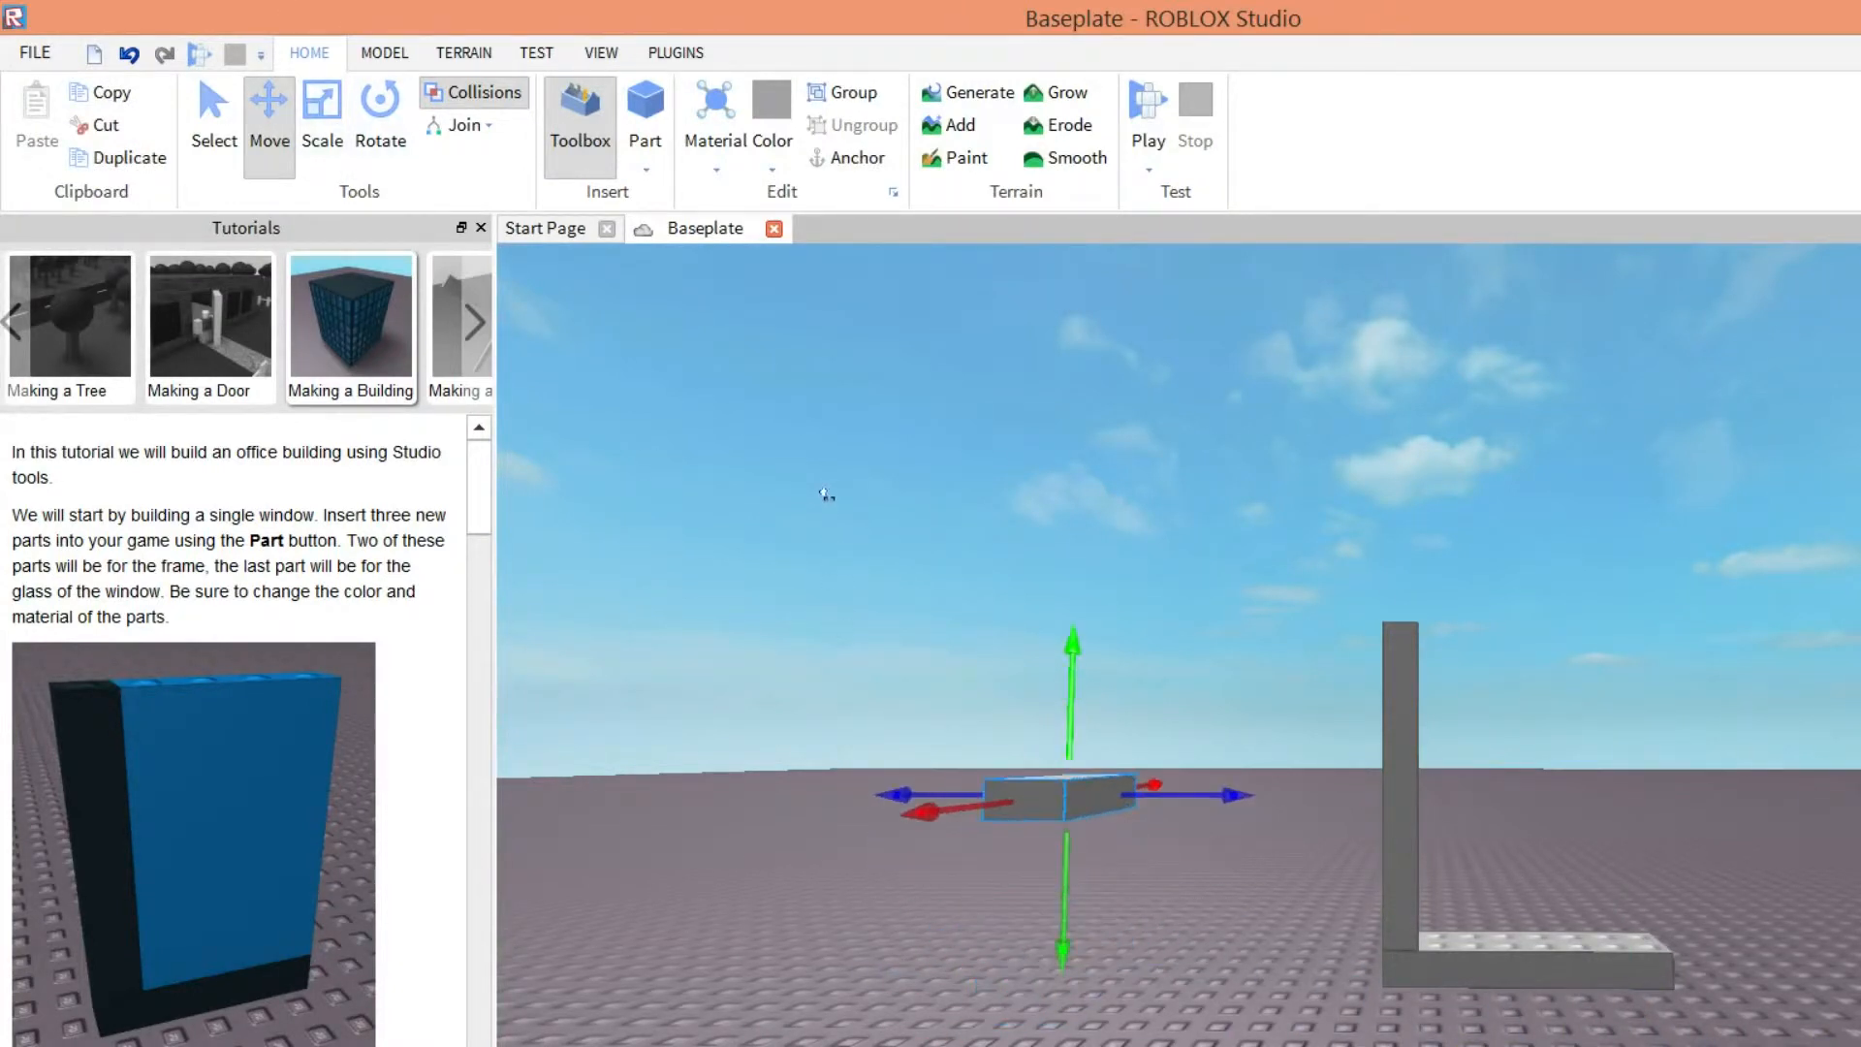
- Rotate the raised short block until it stands upright with its studs facing the front
click(380, 126)
mouse_move(709, 603)
mouse_down()
mouse_move(840, 740)
mouse_move(716, 577)
mouse_move(744, 632)
mouse_up()
click(790, 568)
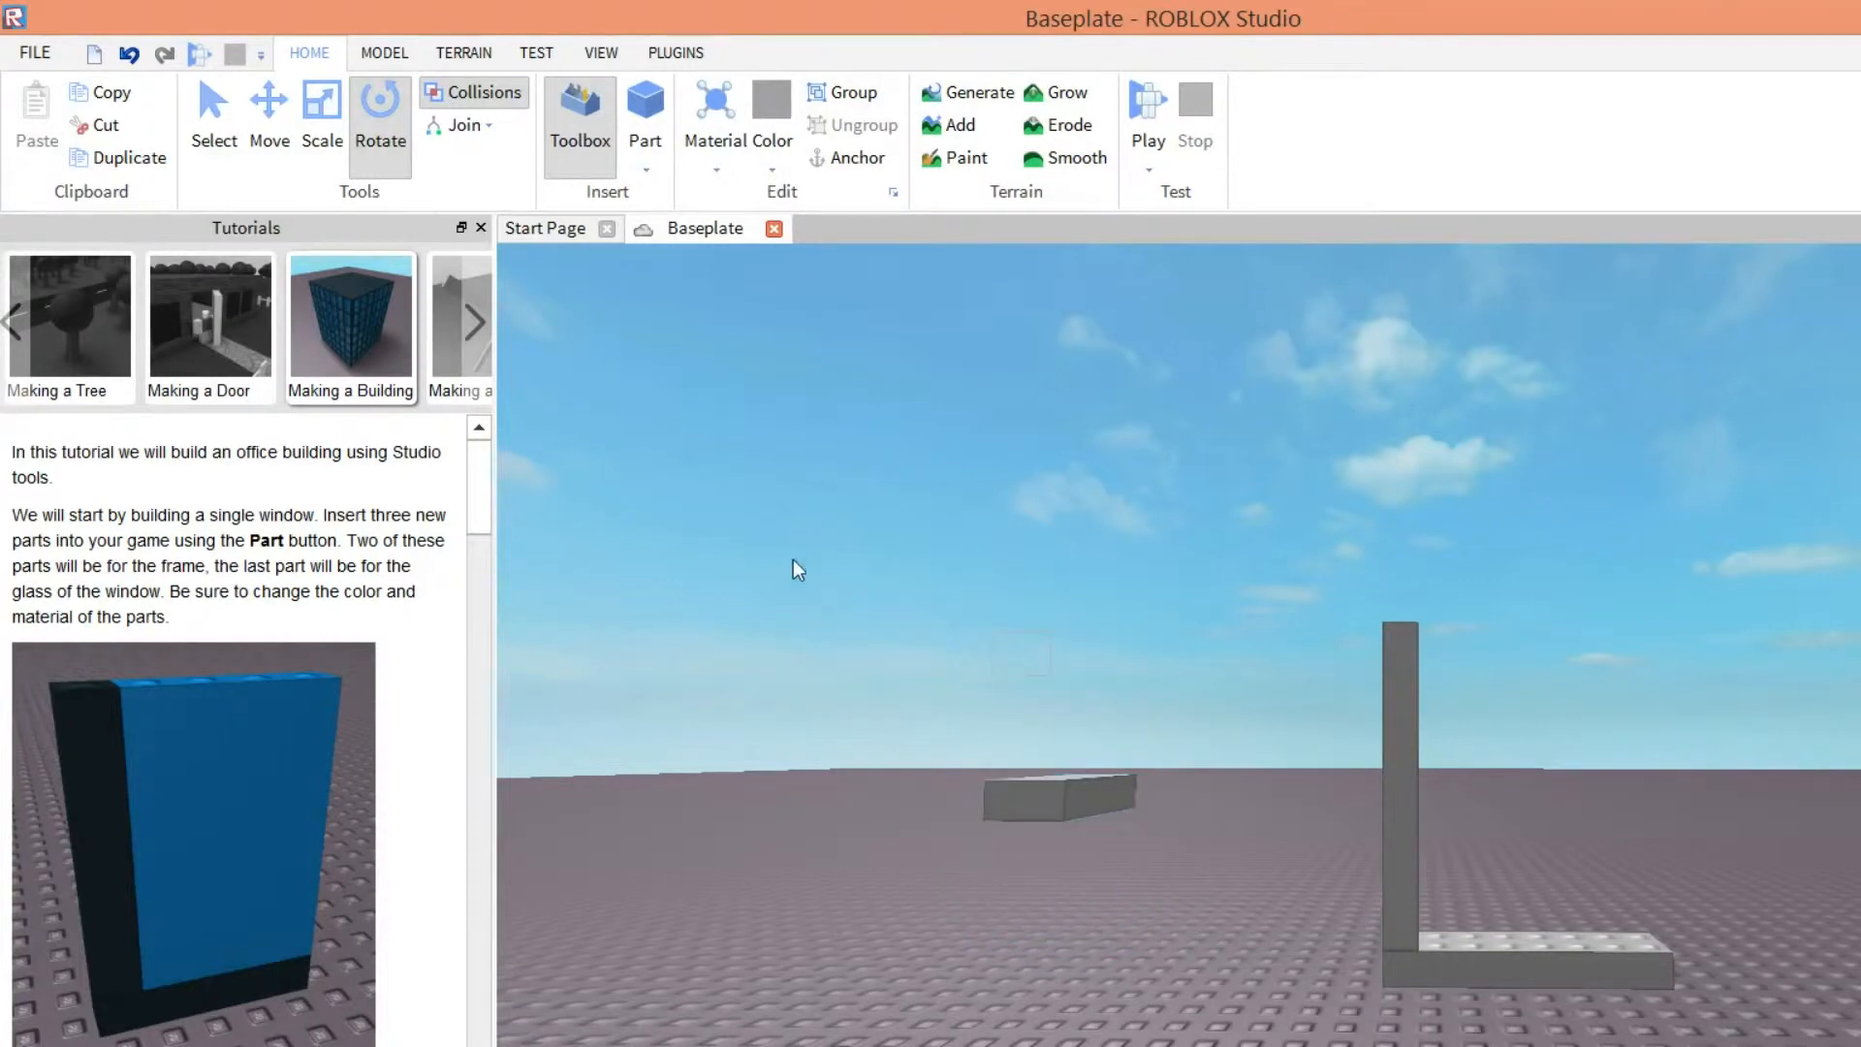
click(858, 667)
mouse_move(859, 512)
mouse_down()
mouse_move(826, 503)
mouse_move(787, 657)
mouse_move(790, 635)
mouse_up()
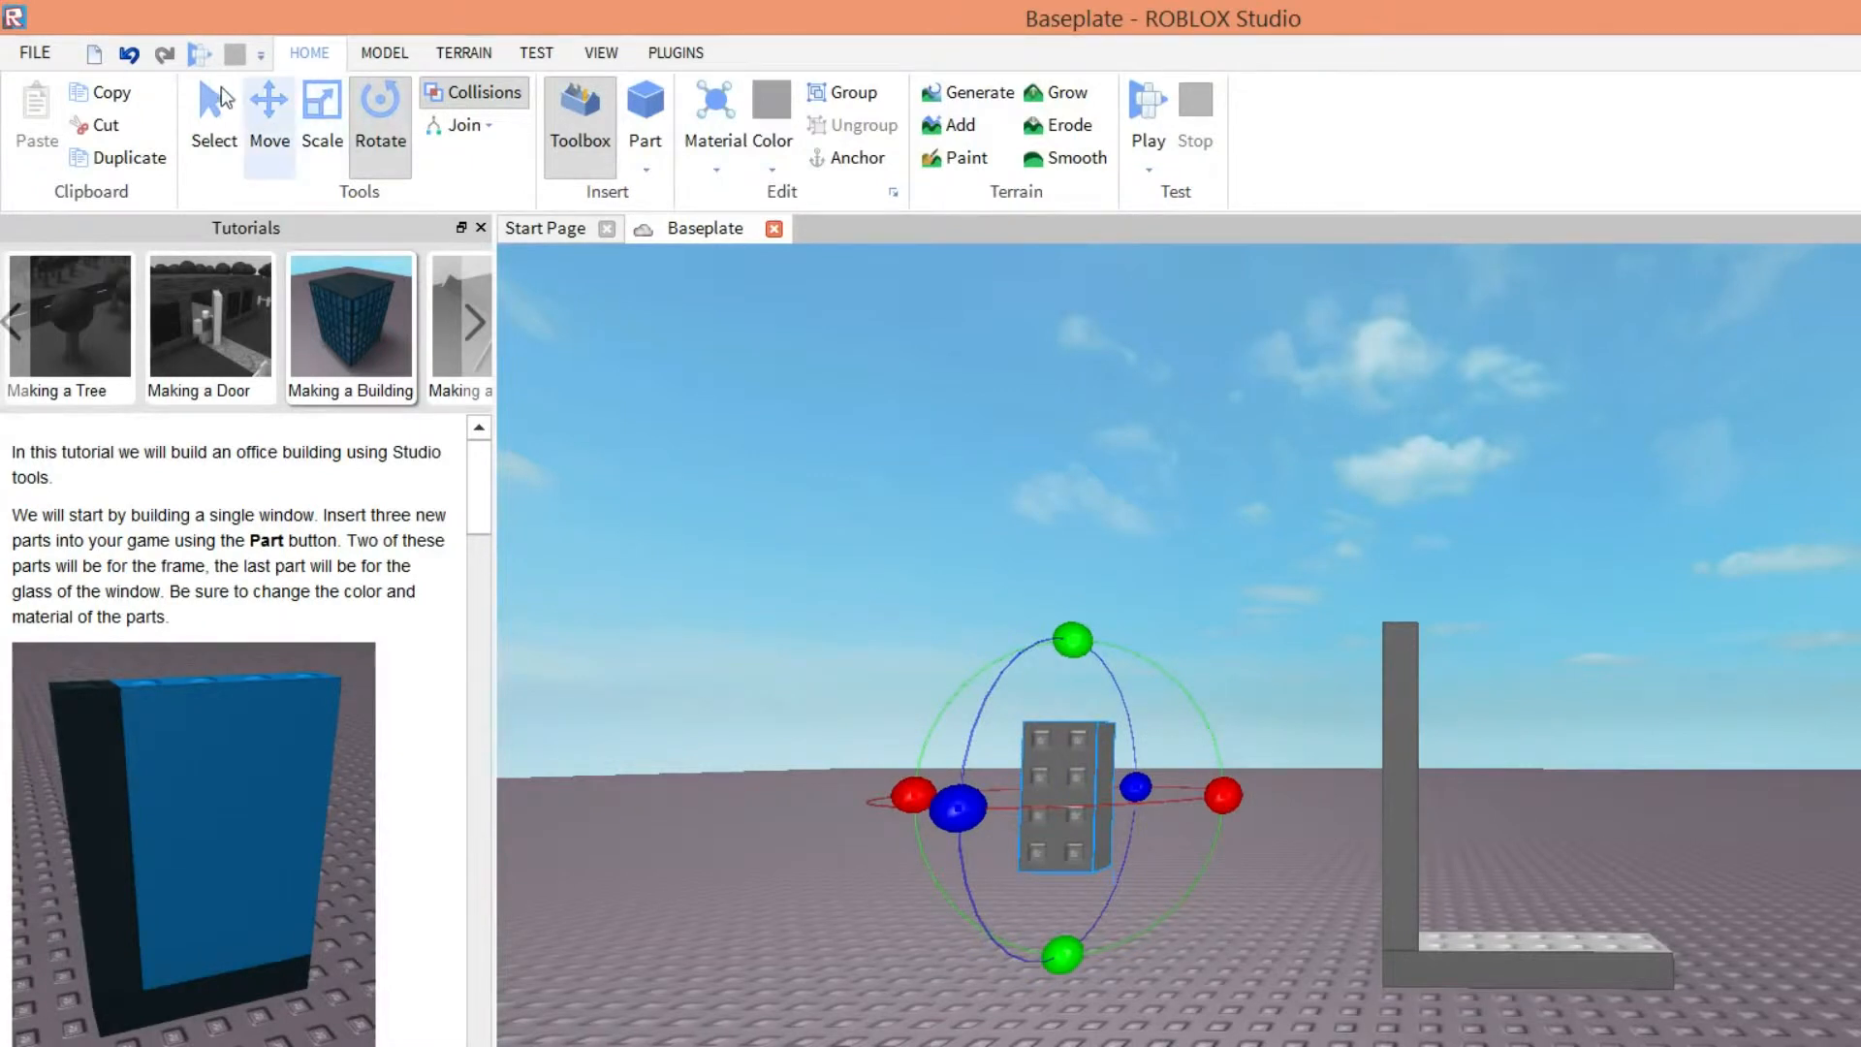
- Scale the standing block into a window panel 7 studs wide and 10 studs tall
click(322, 116)
drag(934, 650, 1158, 487)
drag(1147, 943, 1146, 994)
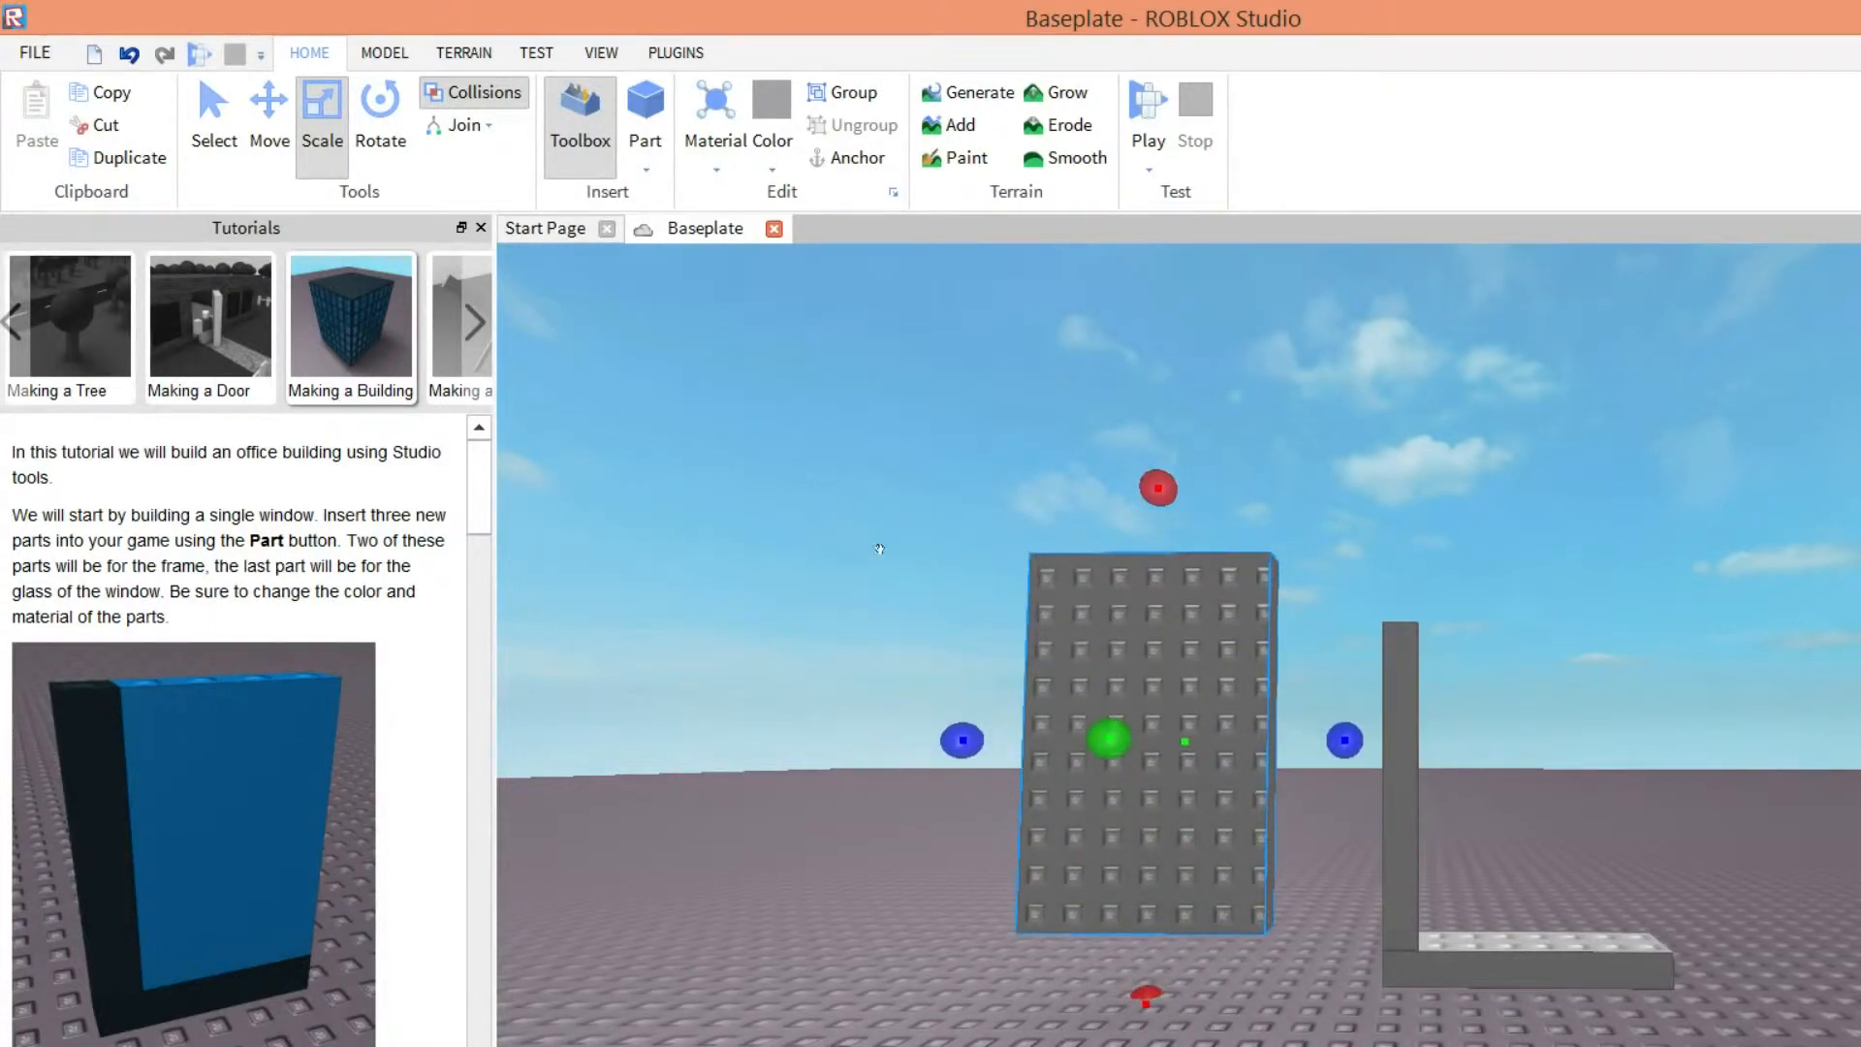
- Move the window panel over the long block beside the tall block and inspect its alignment from the side
click(266, 114)
drag(1098, 631, 1387, 617)
right_drag(1544, 725, 1544, 725)
right_drag(1226, 669, 1213, 672)
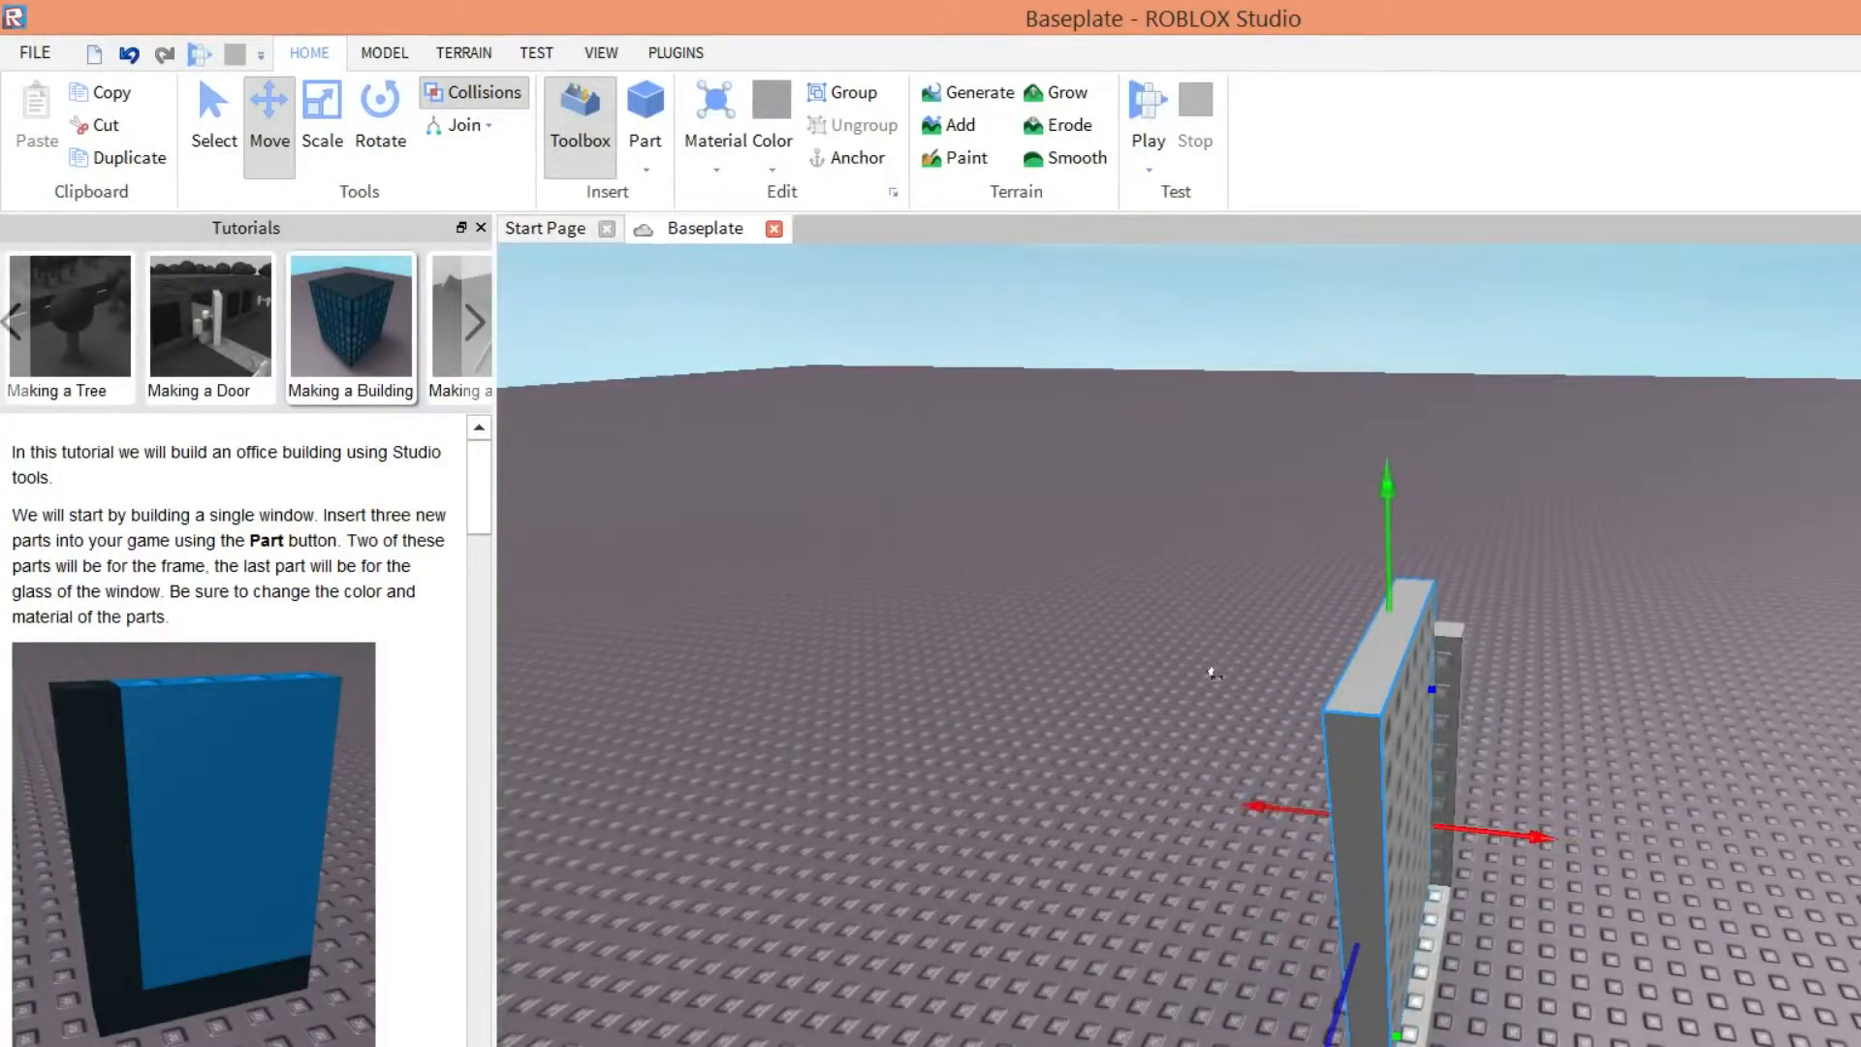
- Scale the window panel's thickness to fit the depth of the frame
click(322, 114)
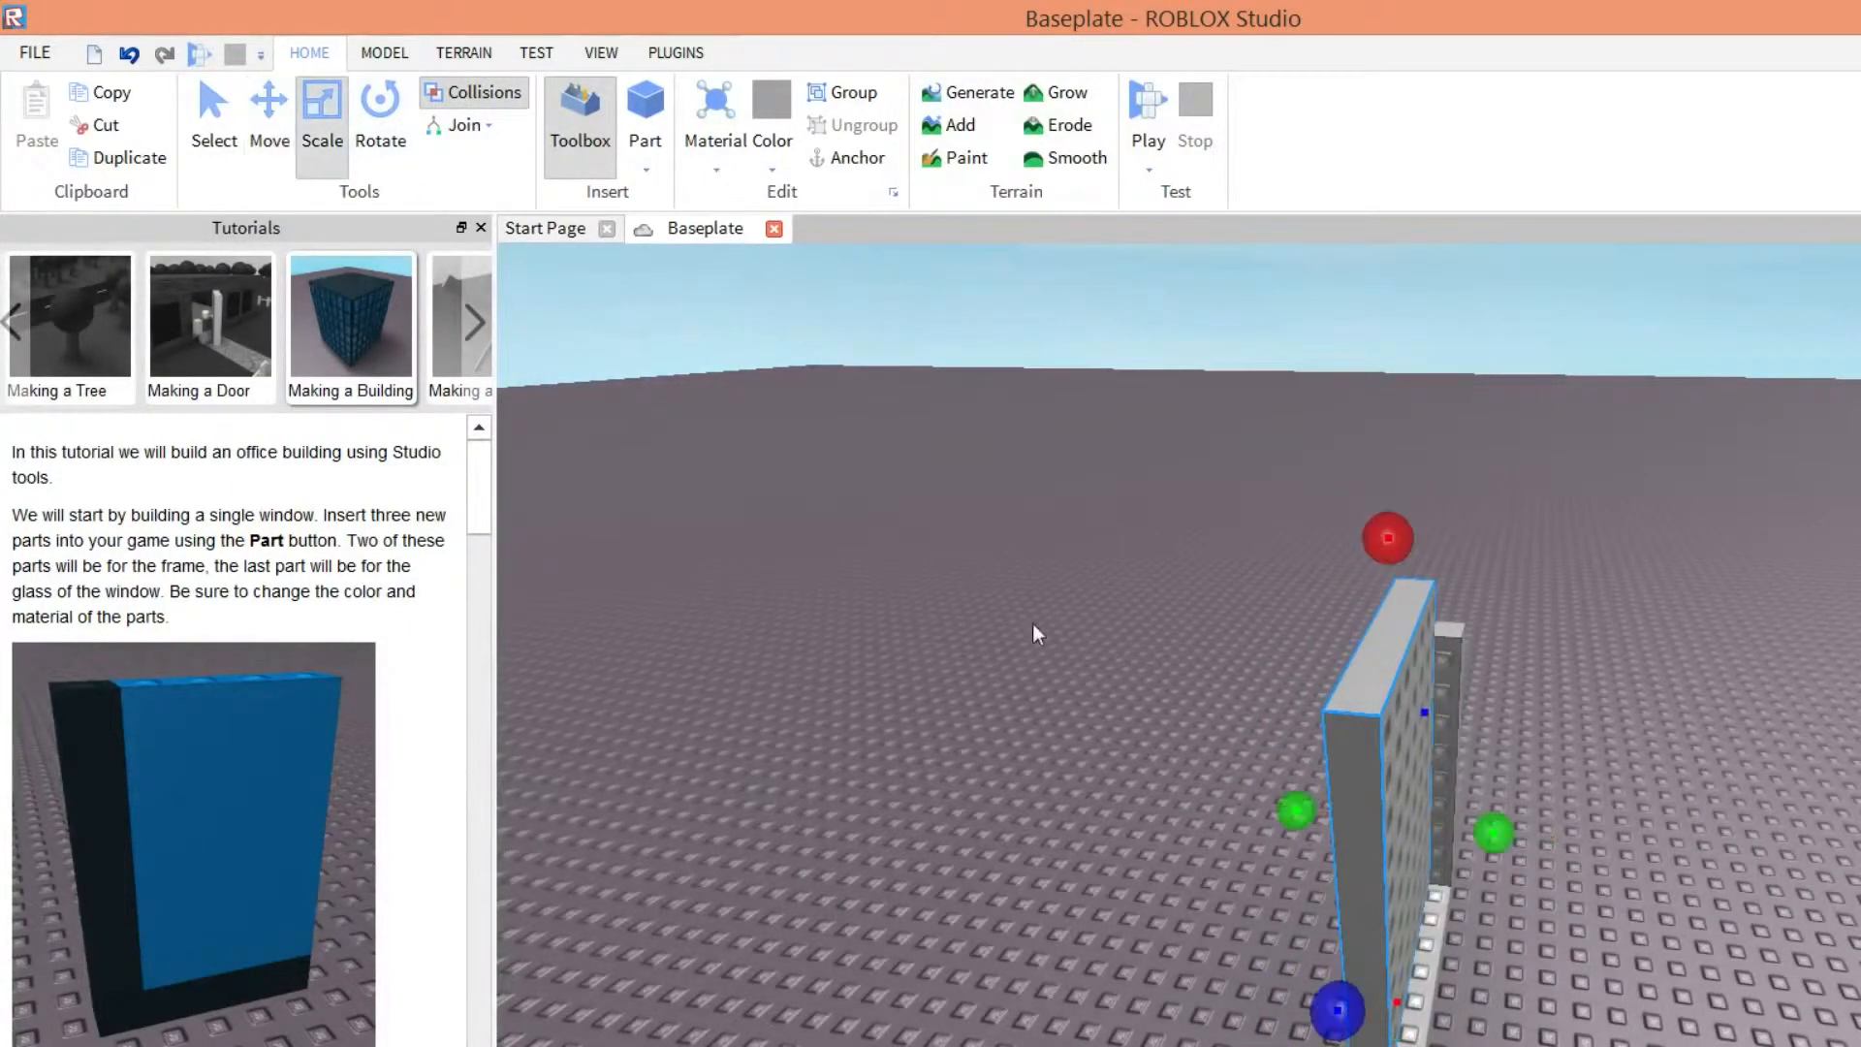
drag(1179, 658, 1199, 664)
right_drag(1191, 662, 1267, 694)
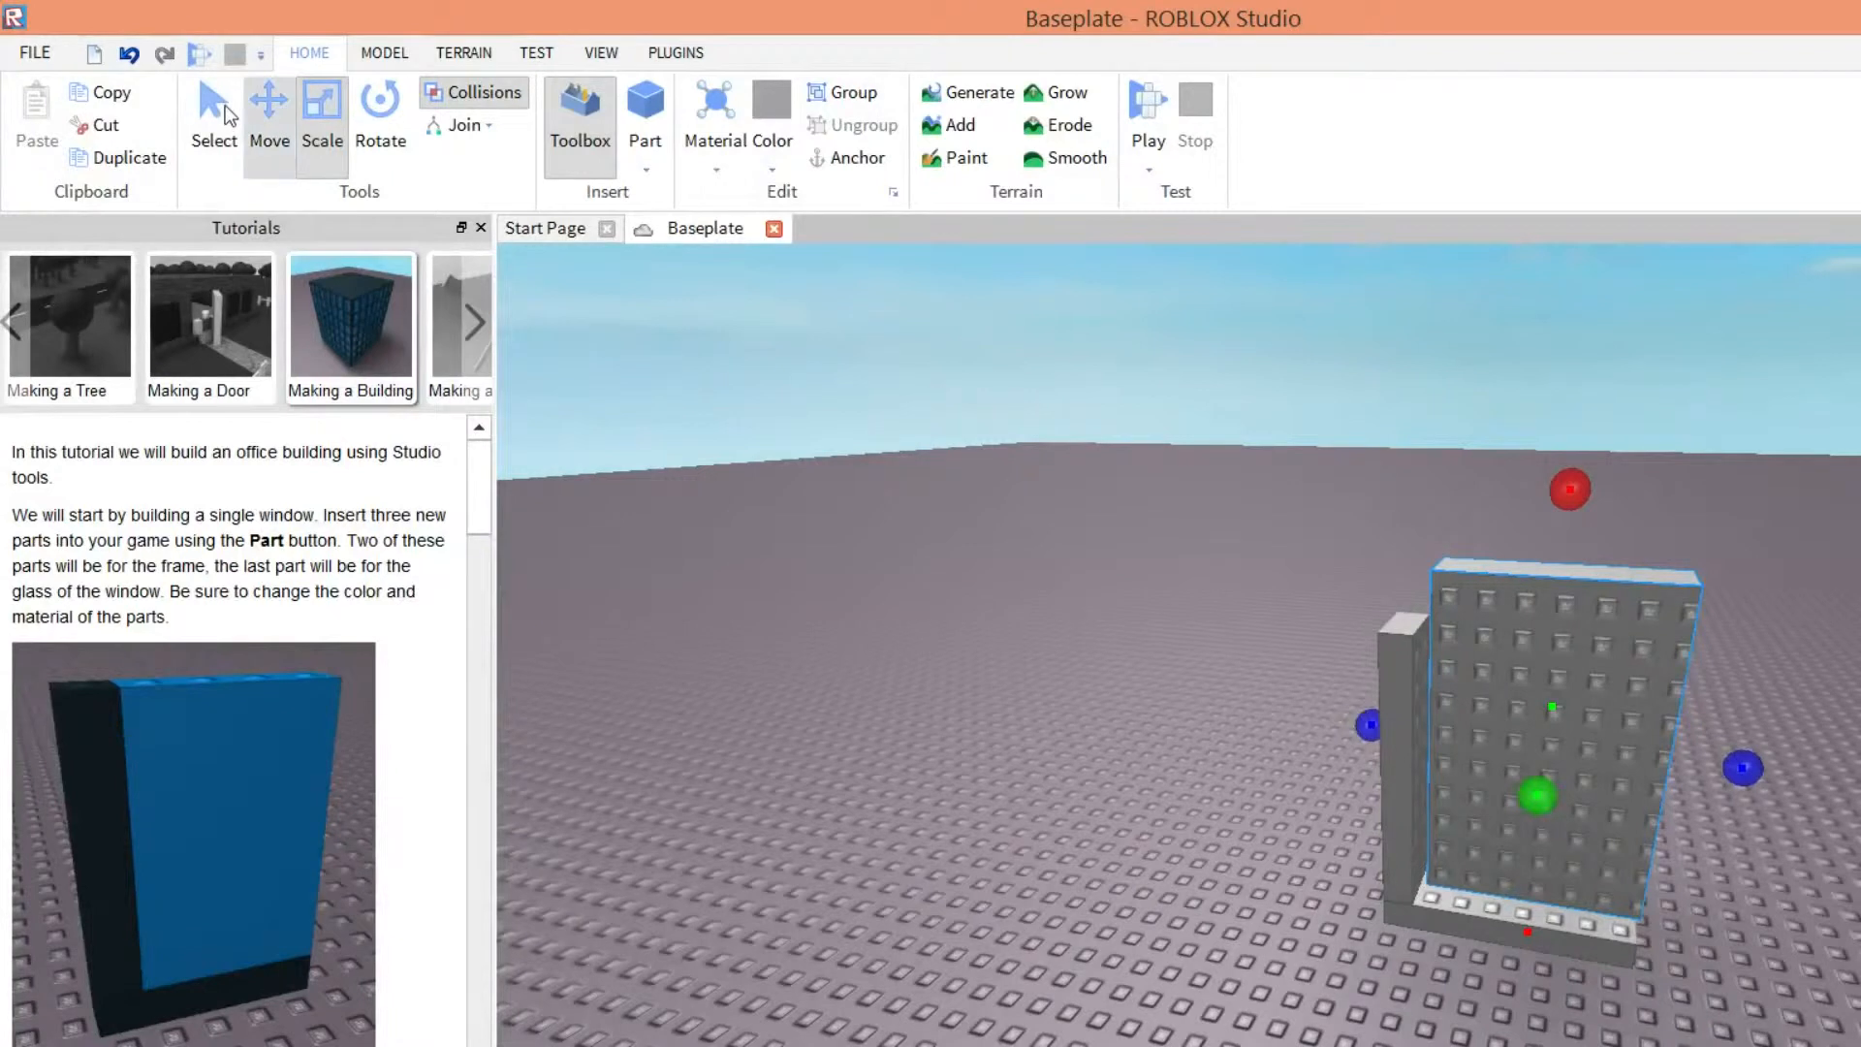
- Move the window panel into the corner of the frame, against the tall block and down onto the long block
click(269, 115)
drag(1238, 363, 1237, 399)
drag(1047, 578, 1034, 577)
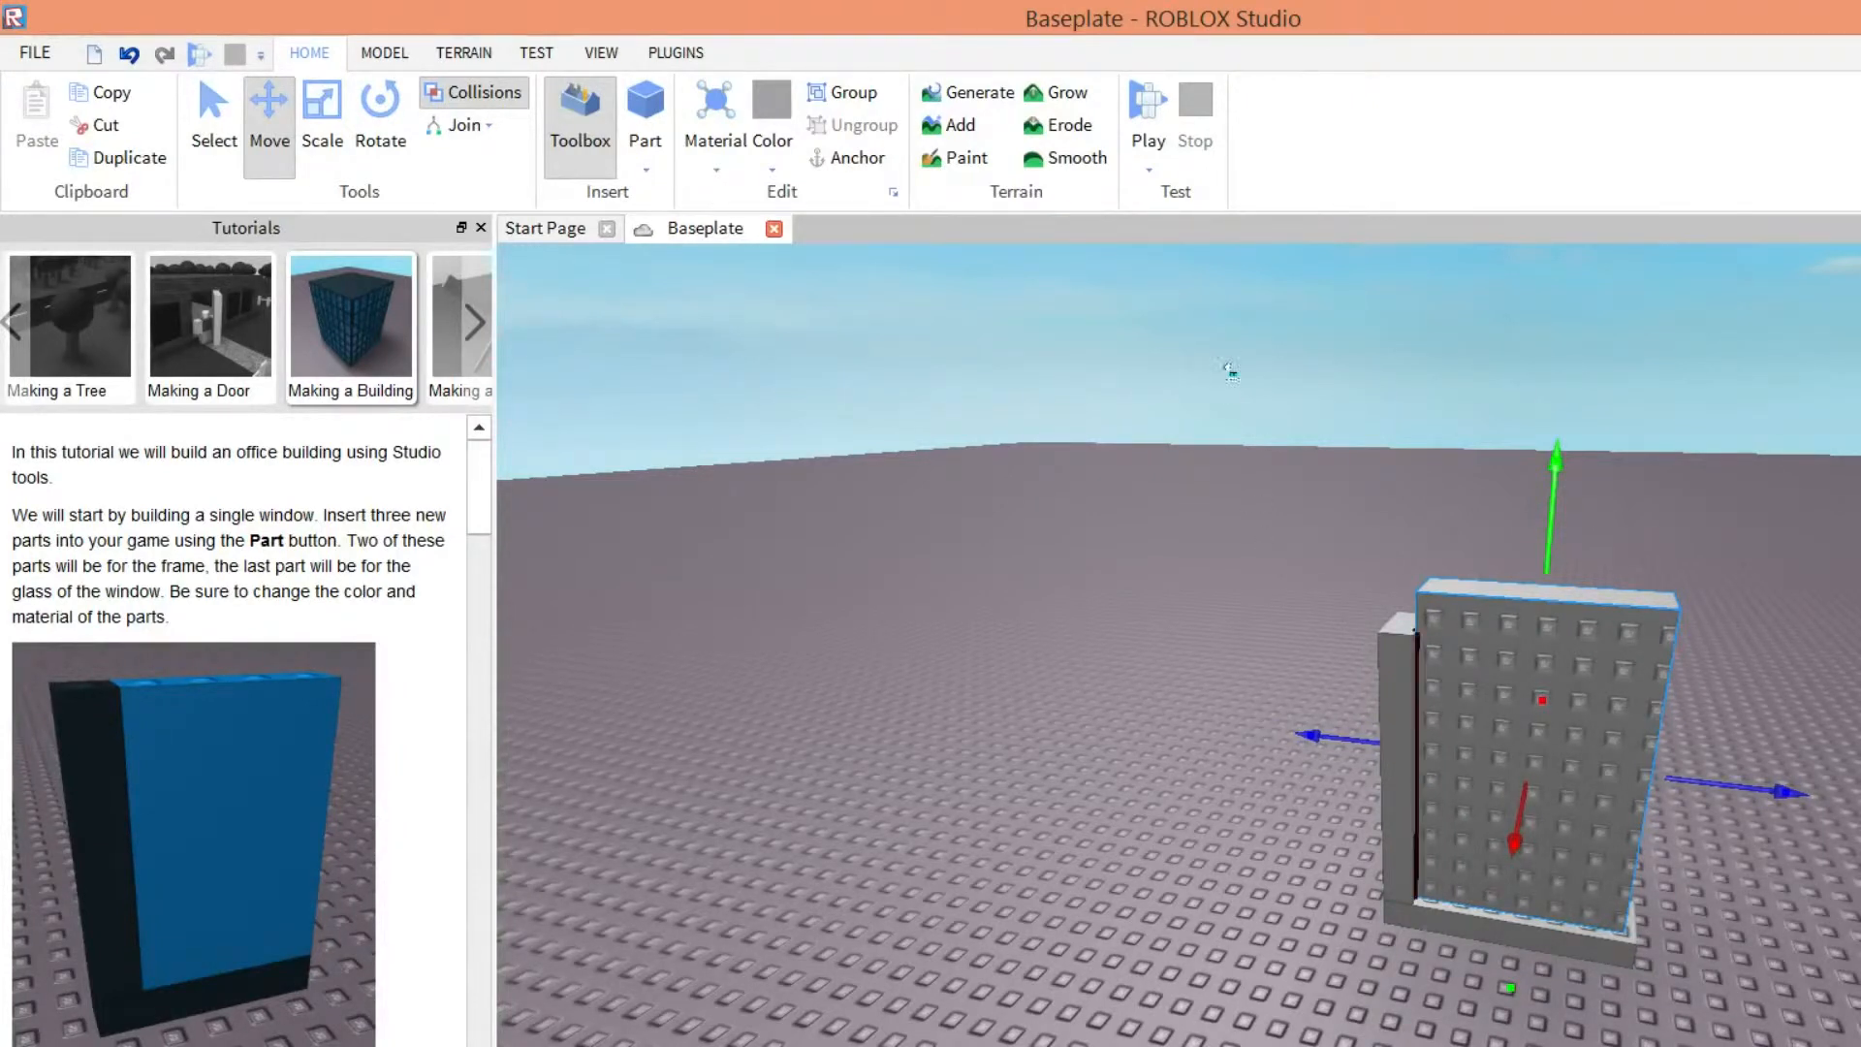
right_drag(1474, 749, 1473, 771)
drag(1422, 636, 1437, 640)
right_drag(1446, 766, 1447, 766)
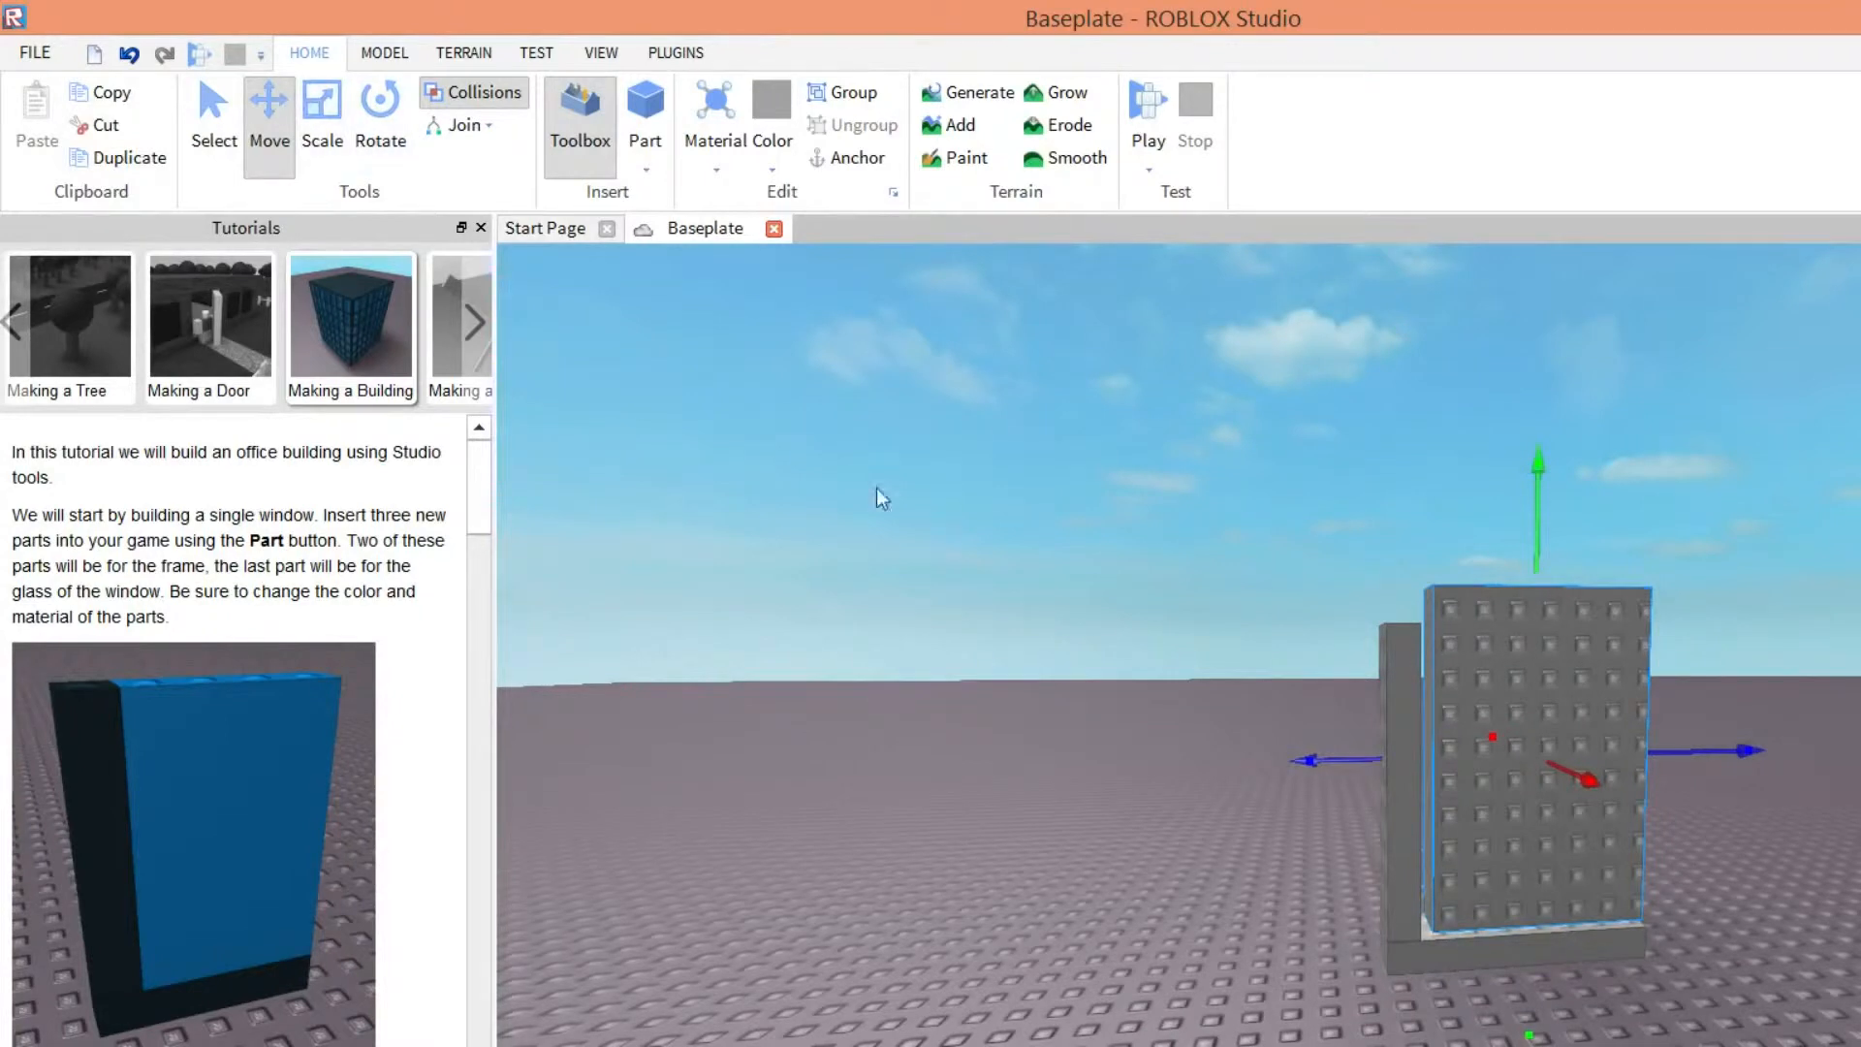
drag(1310, 761, 1224, 719)
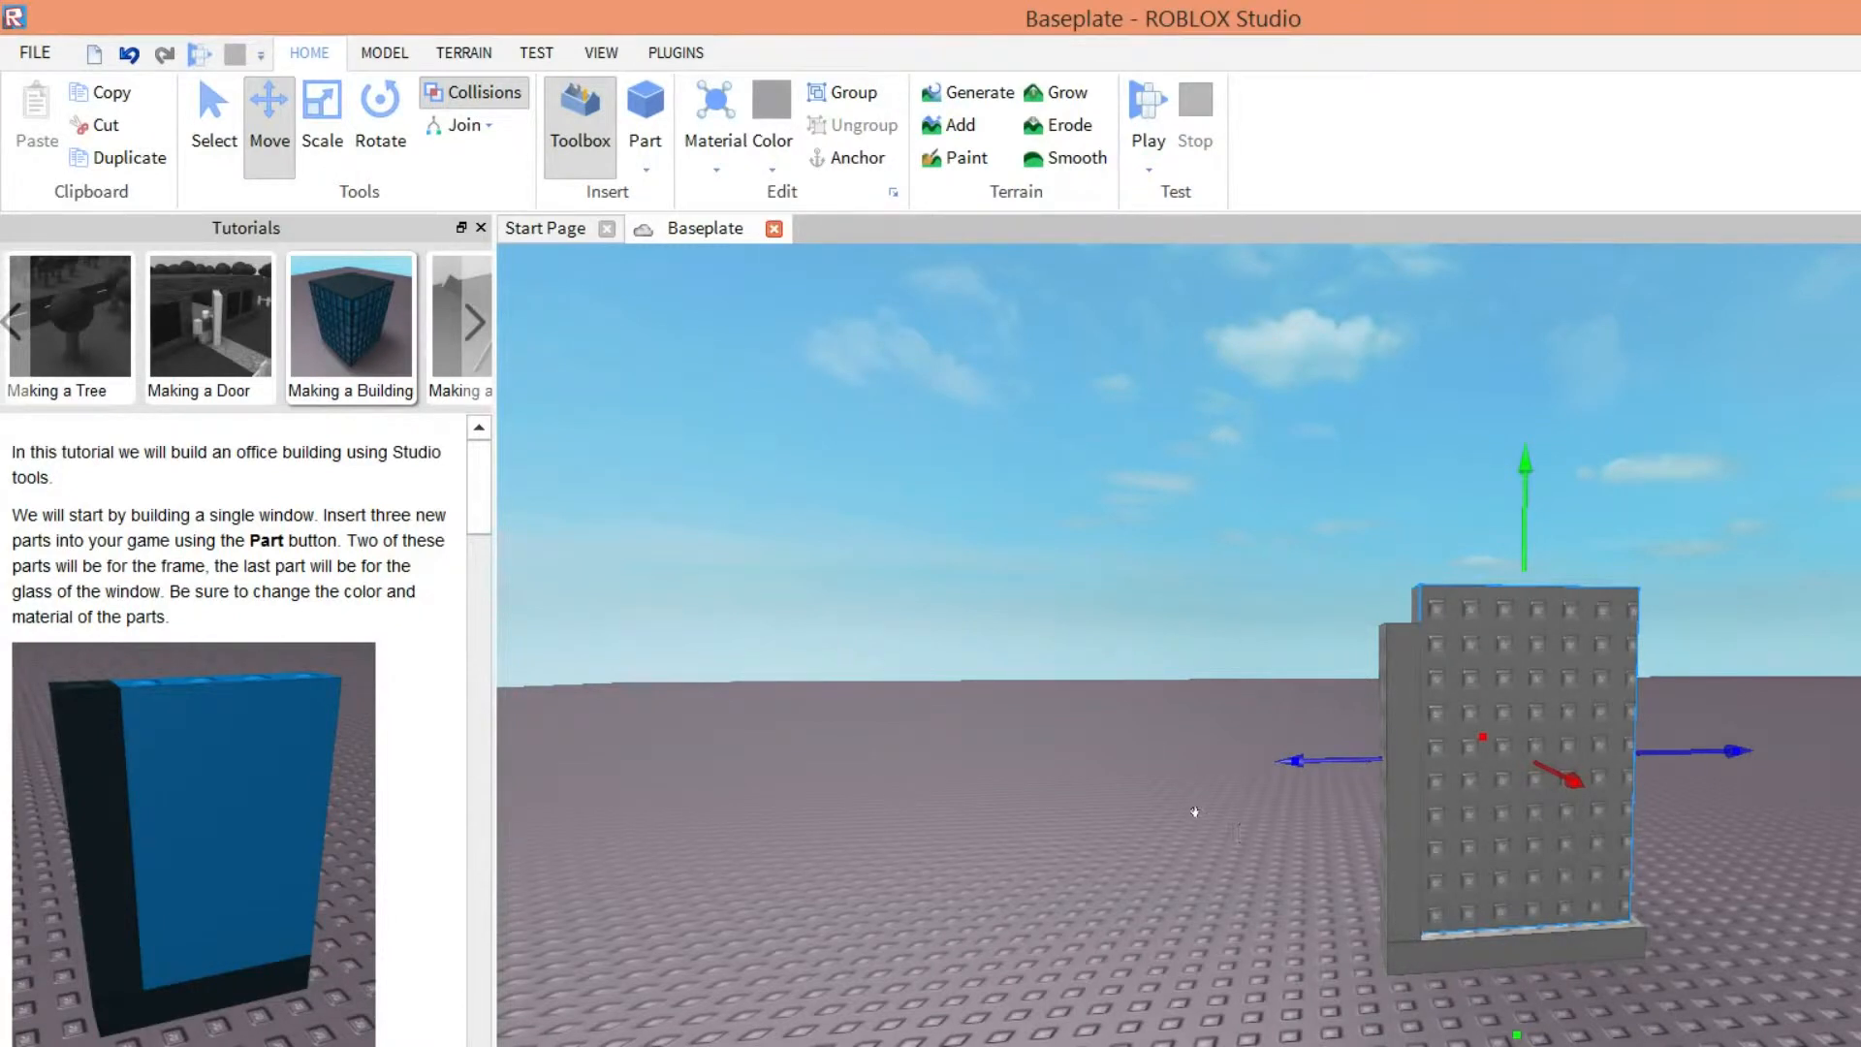
right_drag(1387, 859, 1386, 859)
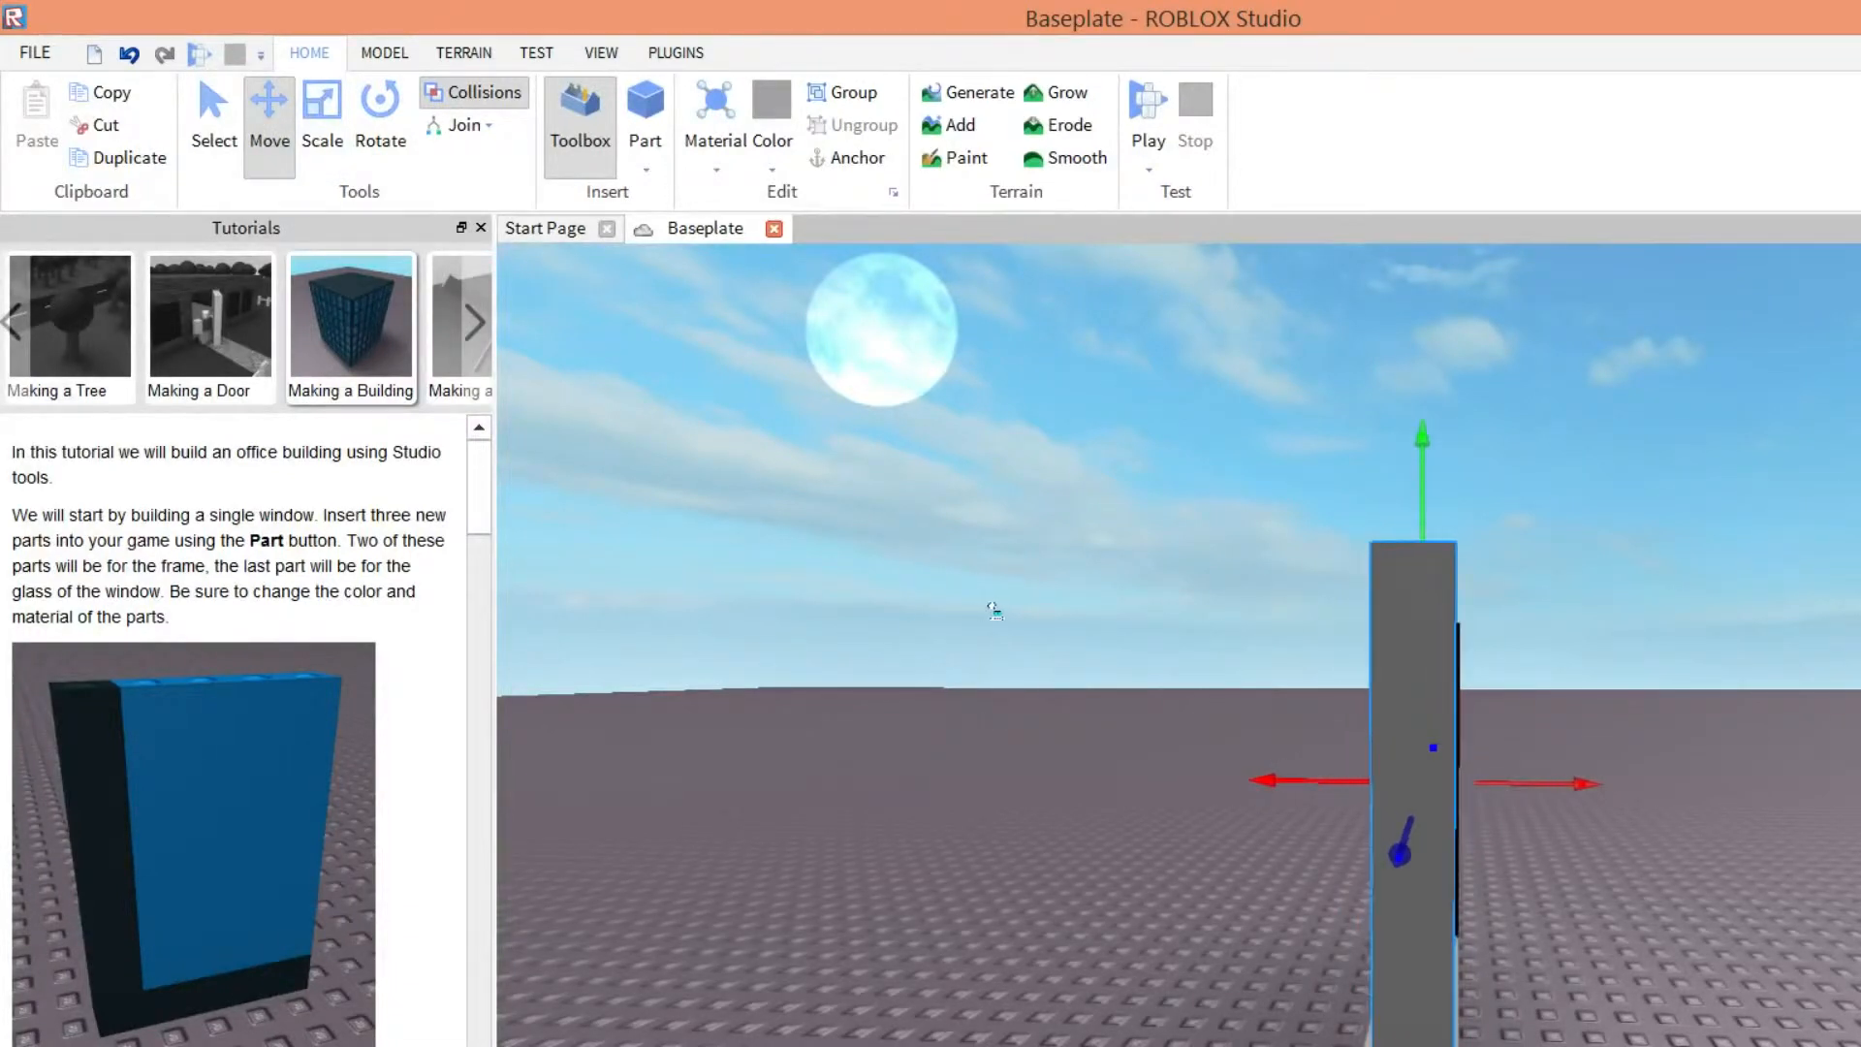
- Scale the window panel thicker toward both its front and back faces
click(315, 112)
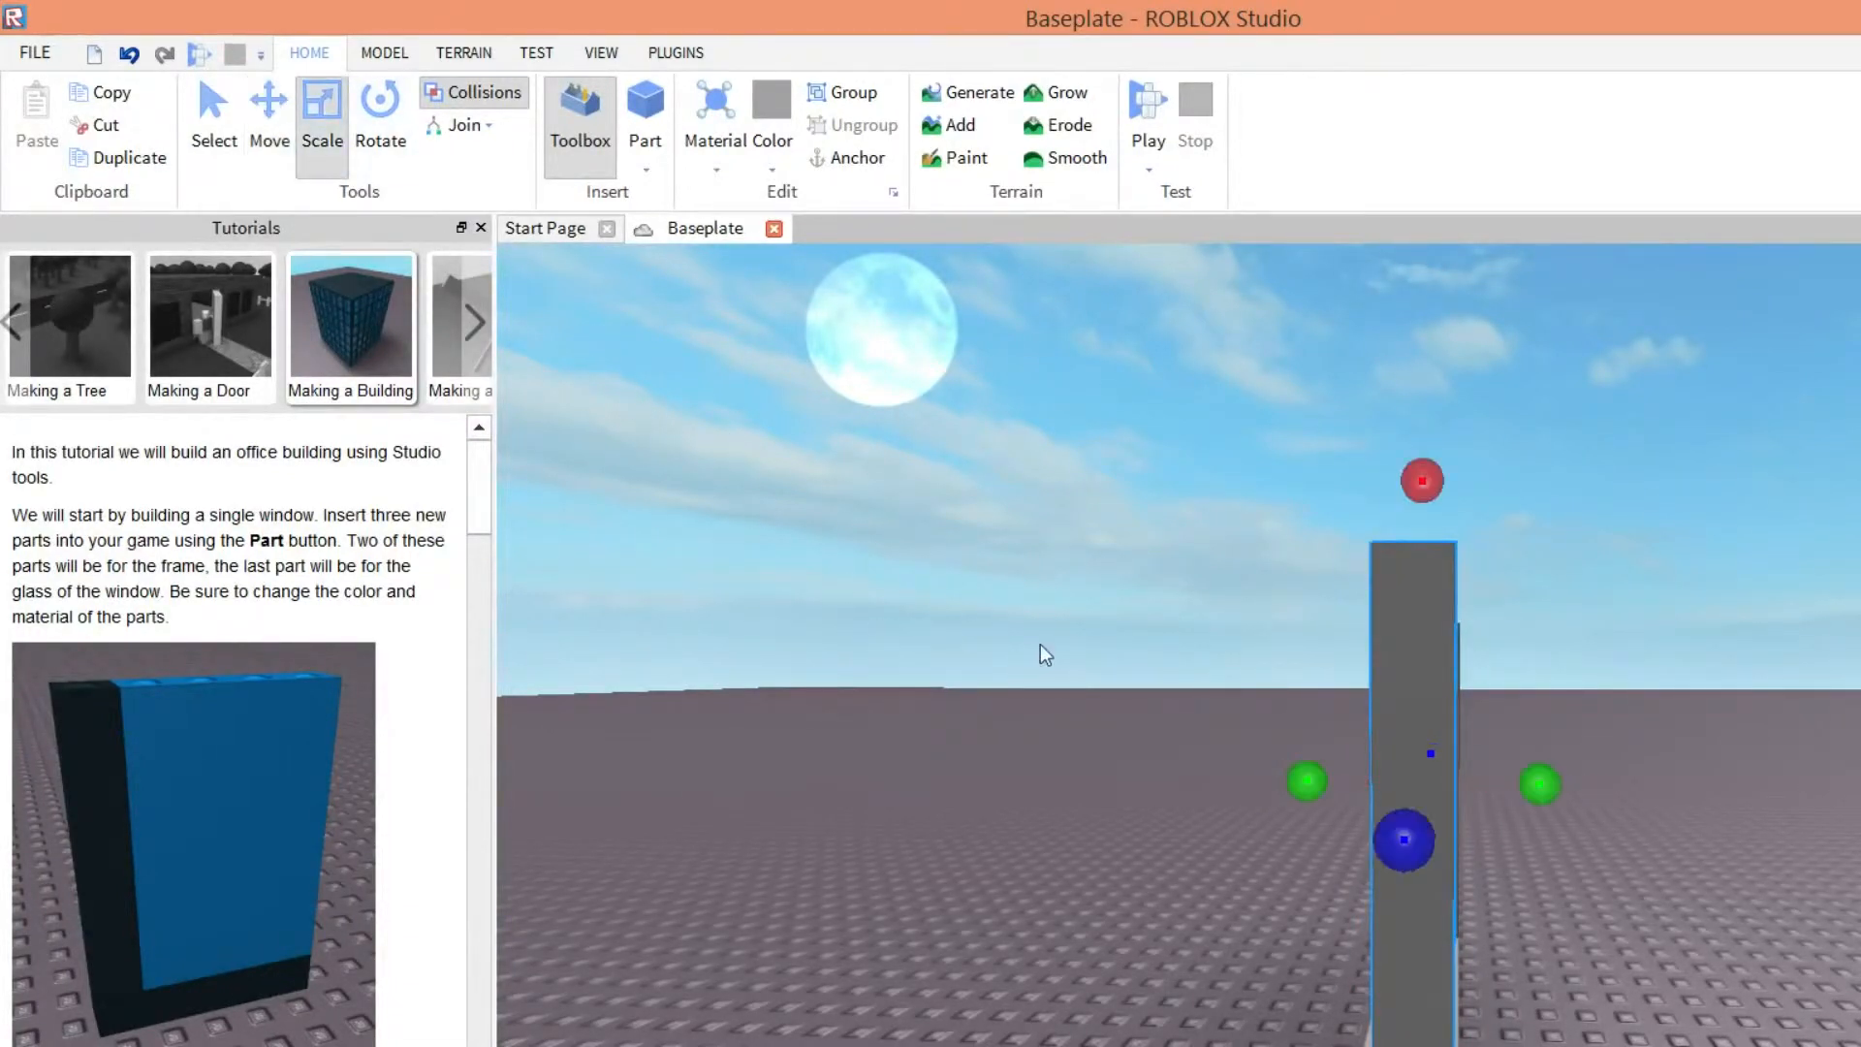
drag(1306, 782, 1298, 782)
drag(1541, 784, 1549, 784)
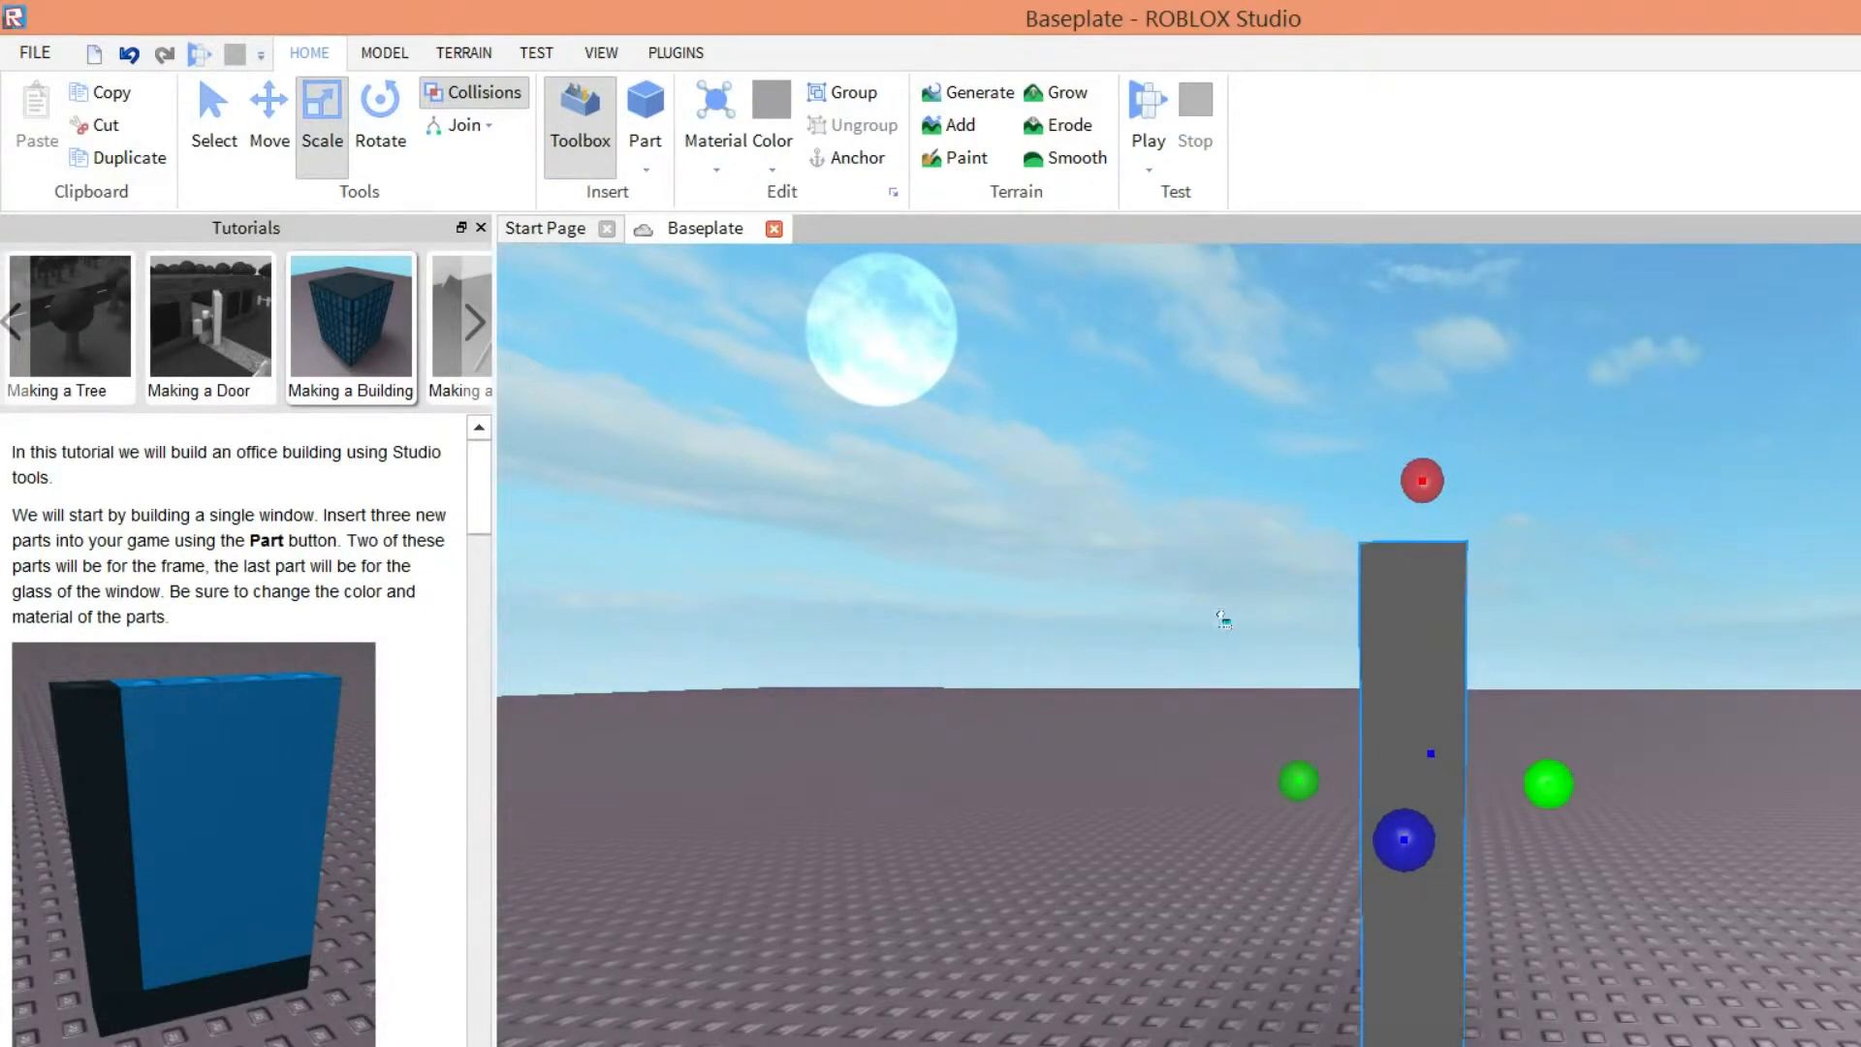
- Scale the window panel's top edge to line up with the top of the tall block
right_drag(1296, 781, 1210, 674)
drag(1541, 518, 1542, 554)
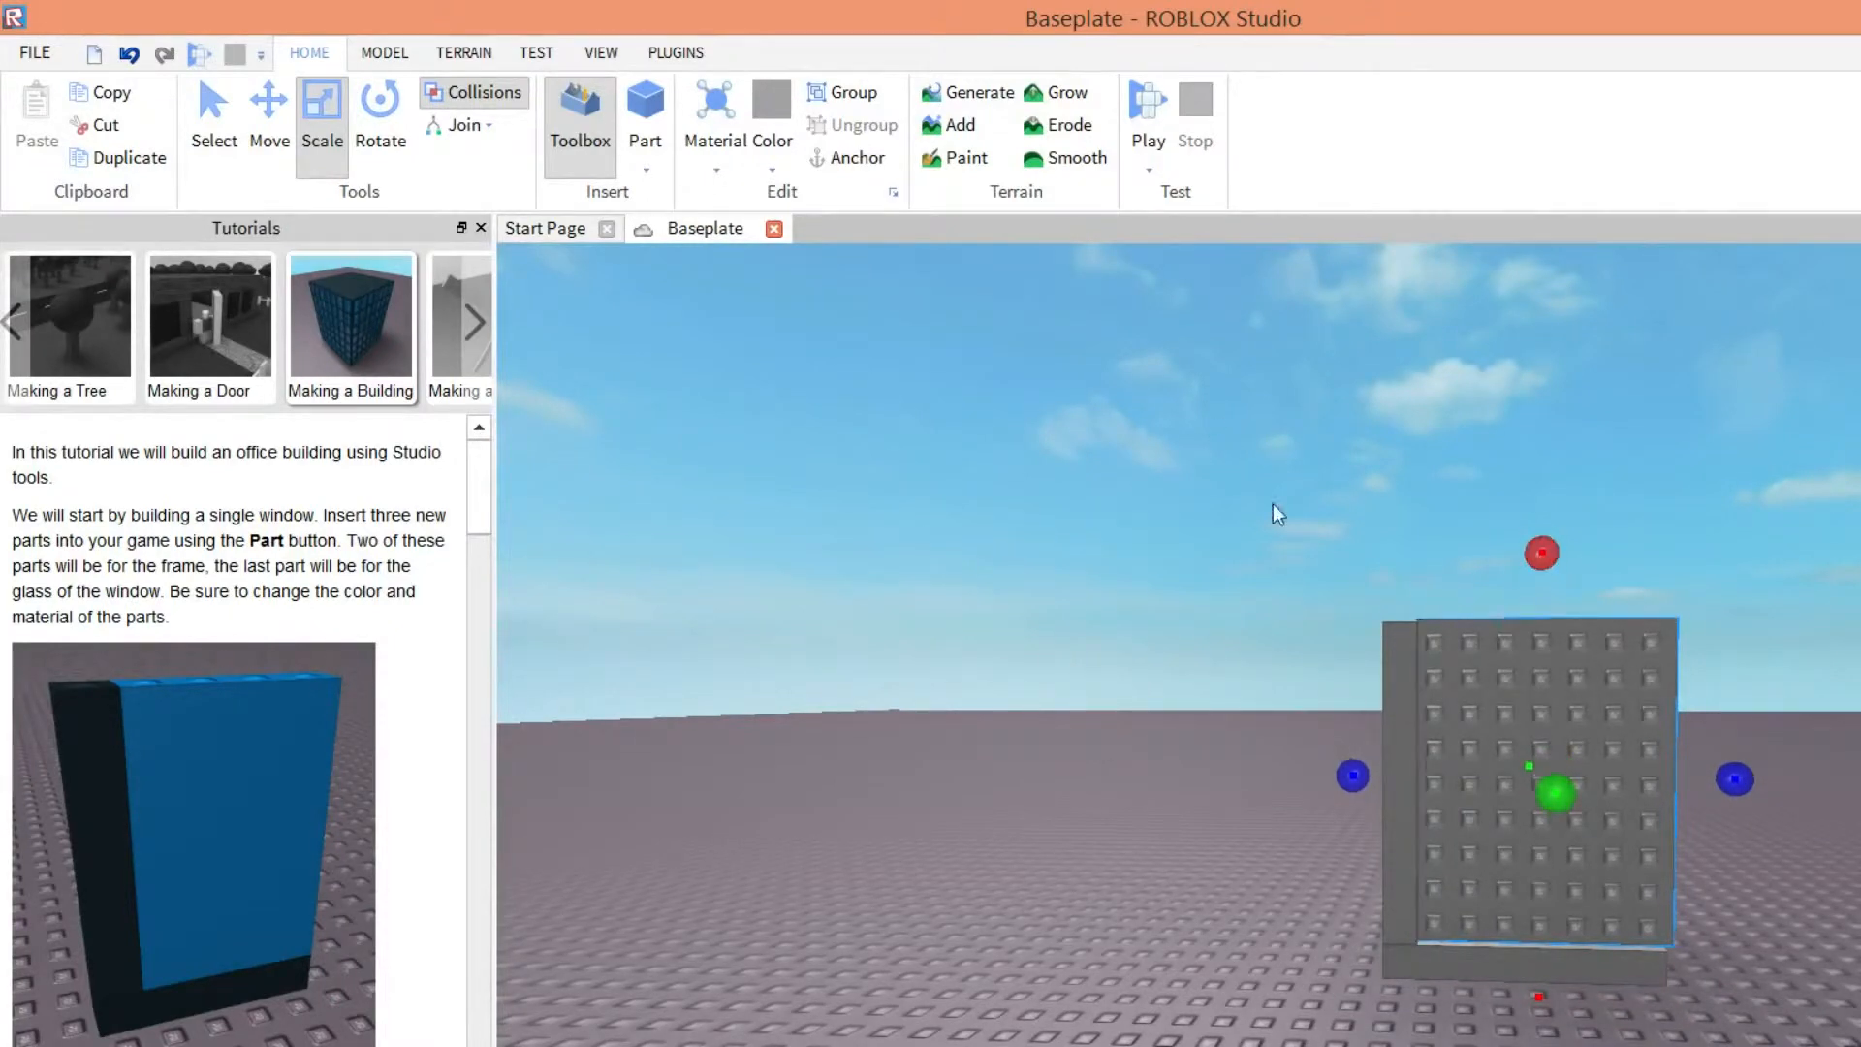
right_drag(1423, 783, 1423, 784)
drag(836, 616, 846, 620)
drag(998, 418, 1003, 428)
right_drag(786, 712, 786, 721)
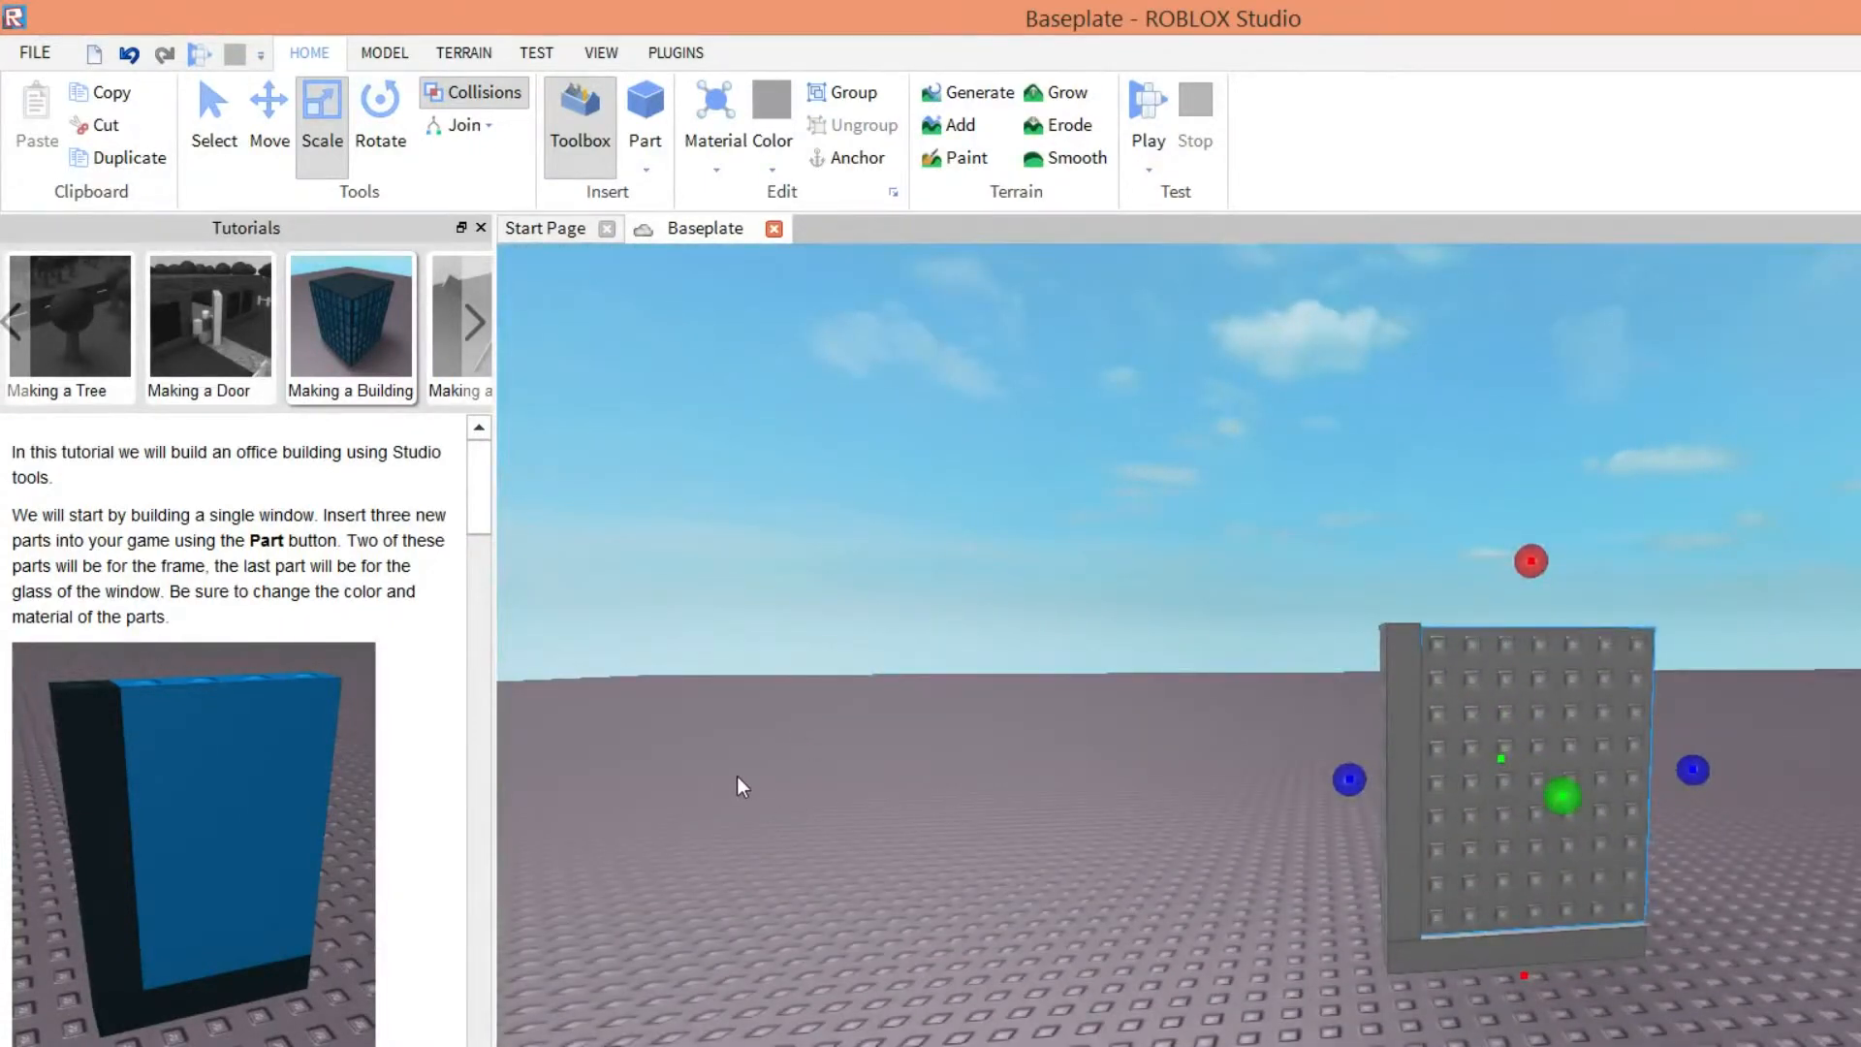
right_drag(739, 785, 740, 786)
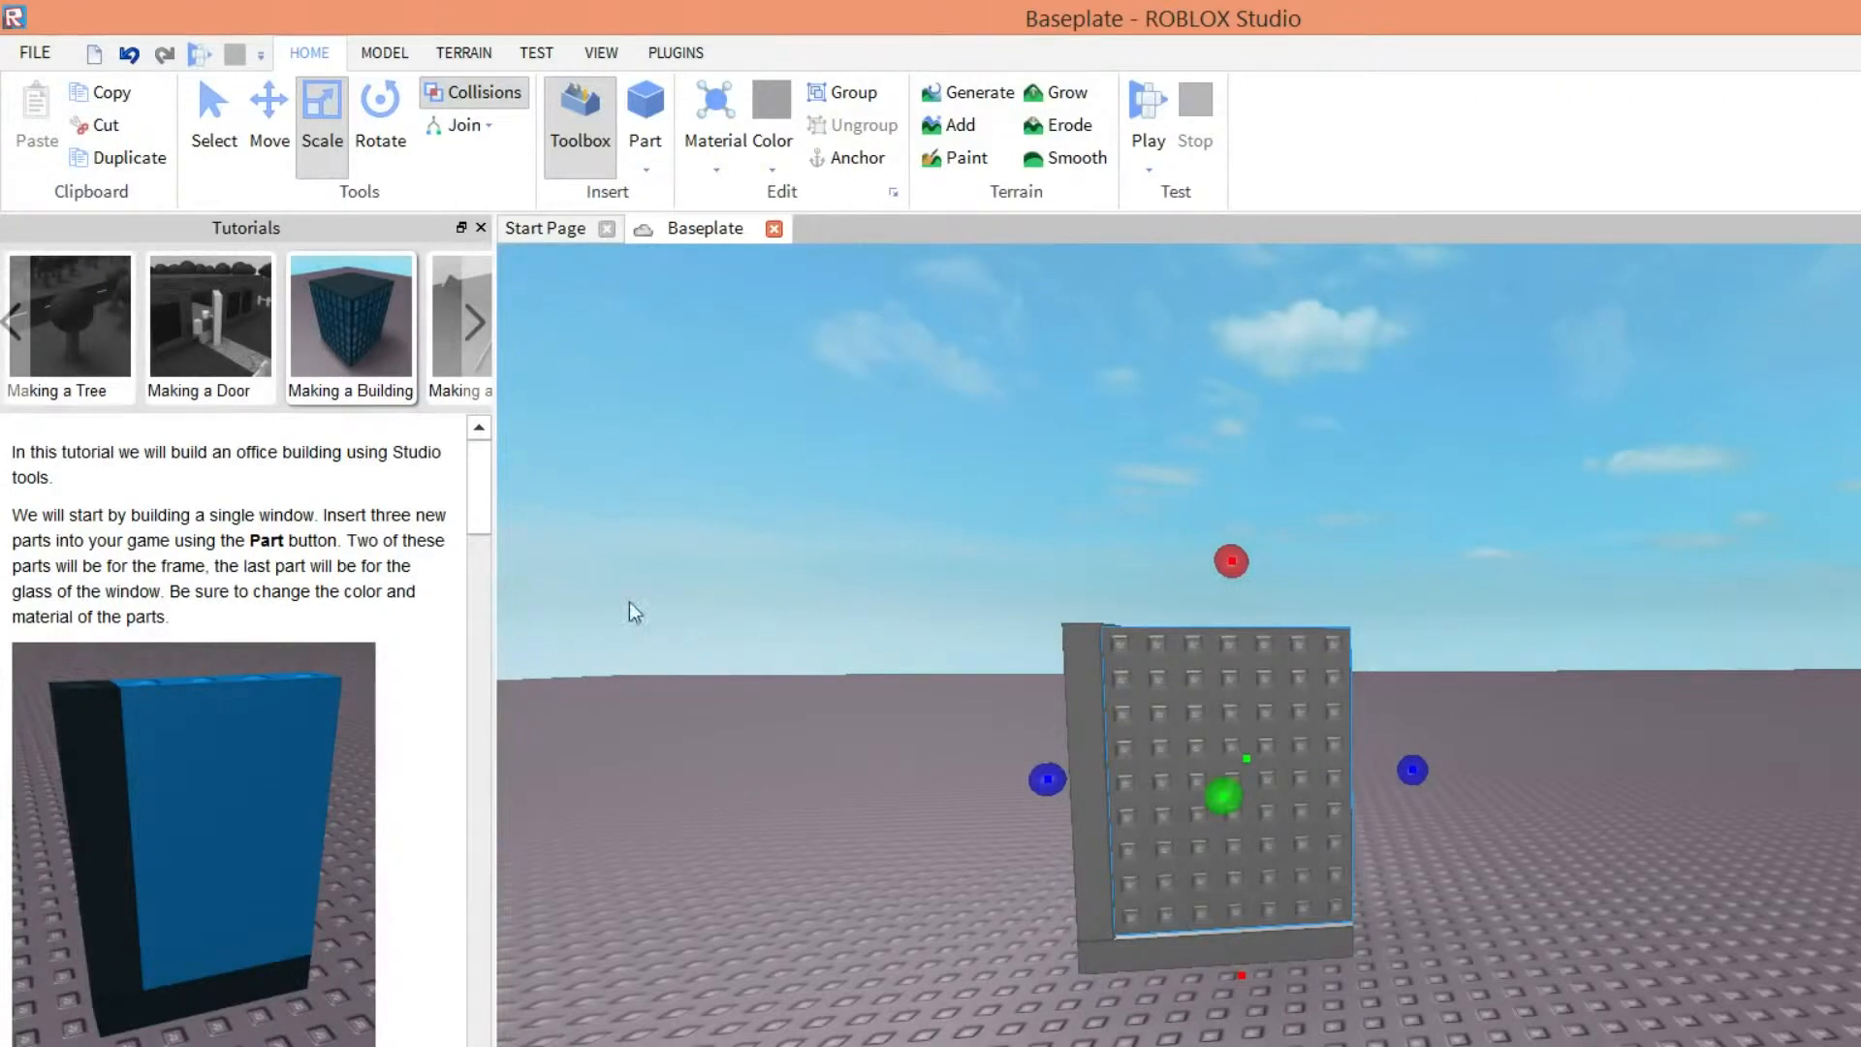
right_drag(630, 602, 638, 568)
- Color both frame blocks, the tall one and the long one, a dark blue-black
click(814, 463)
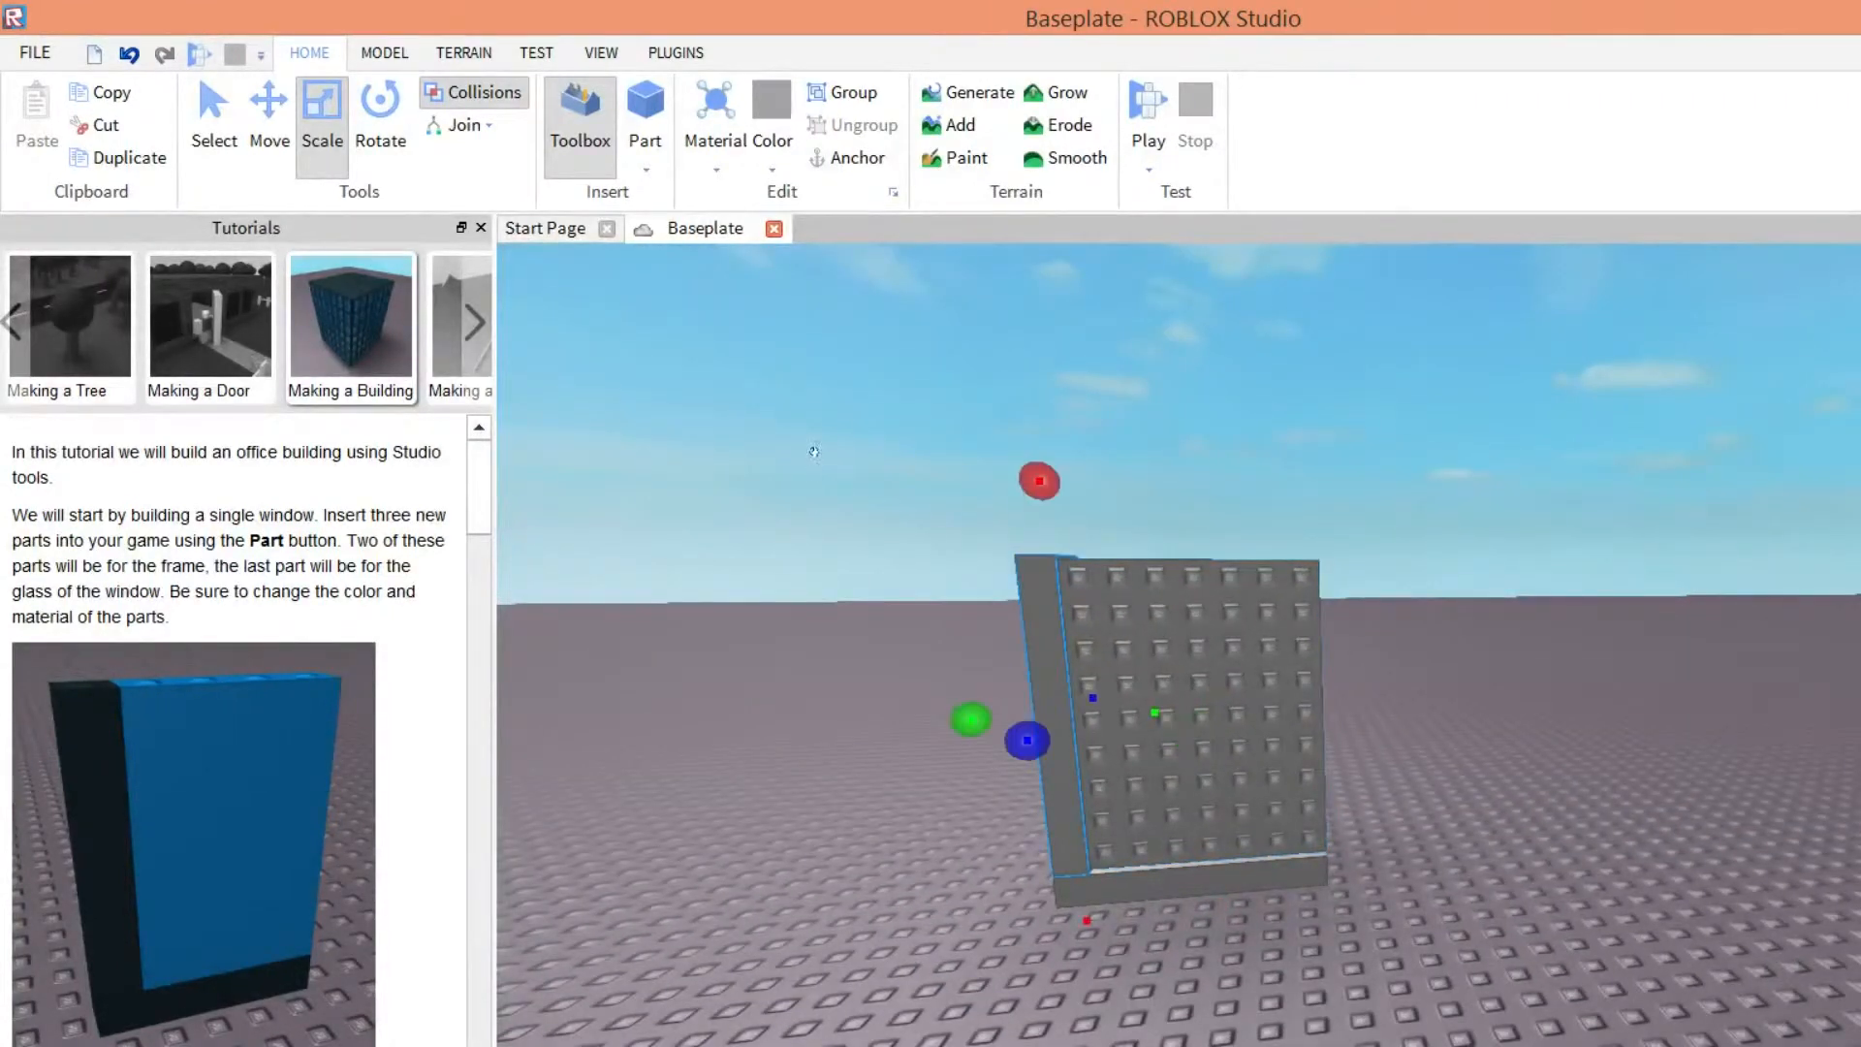
drag(812, 373, 812, 378)
click(1103, 764)
right_drag(1161, 634, 1095, 653)
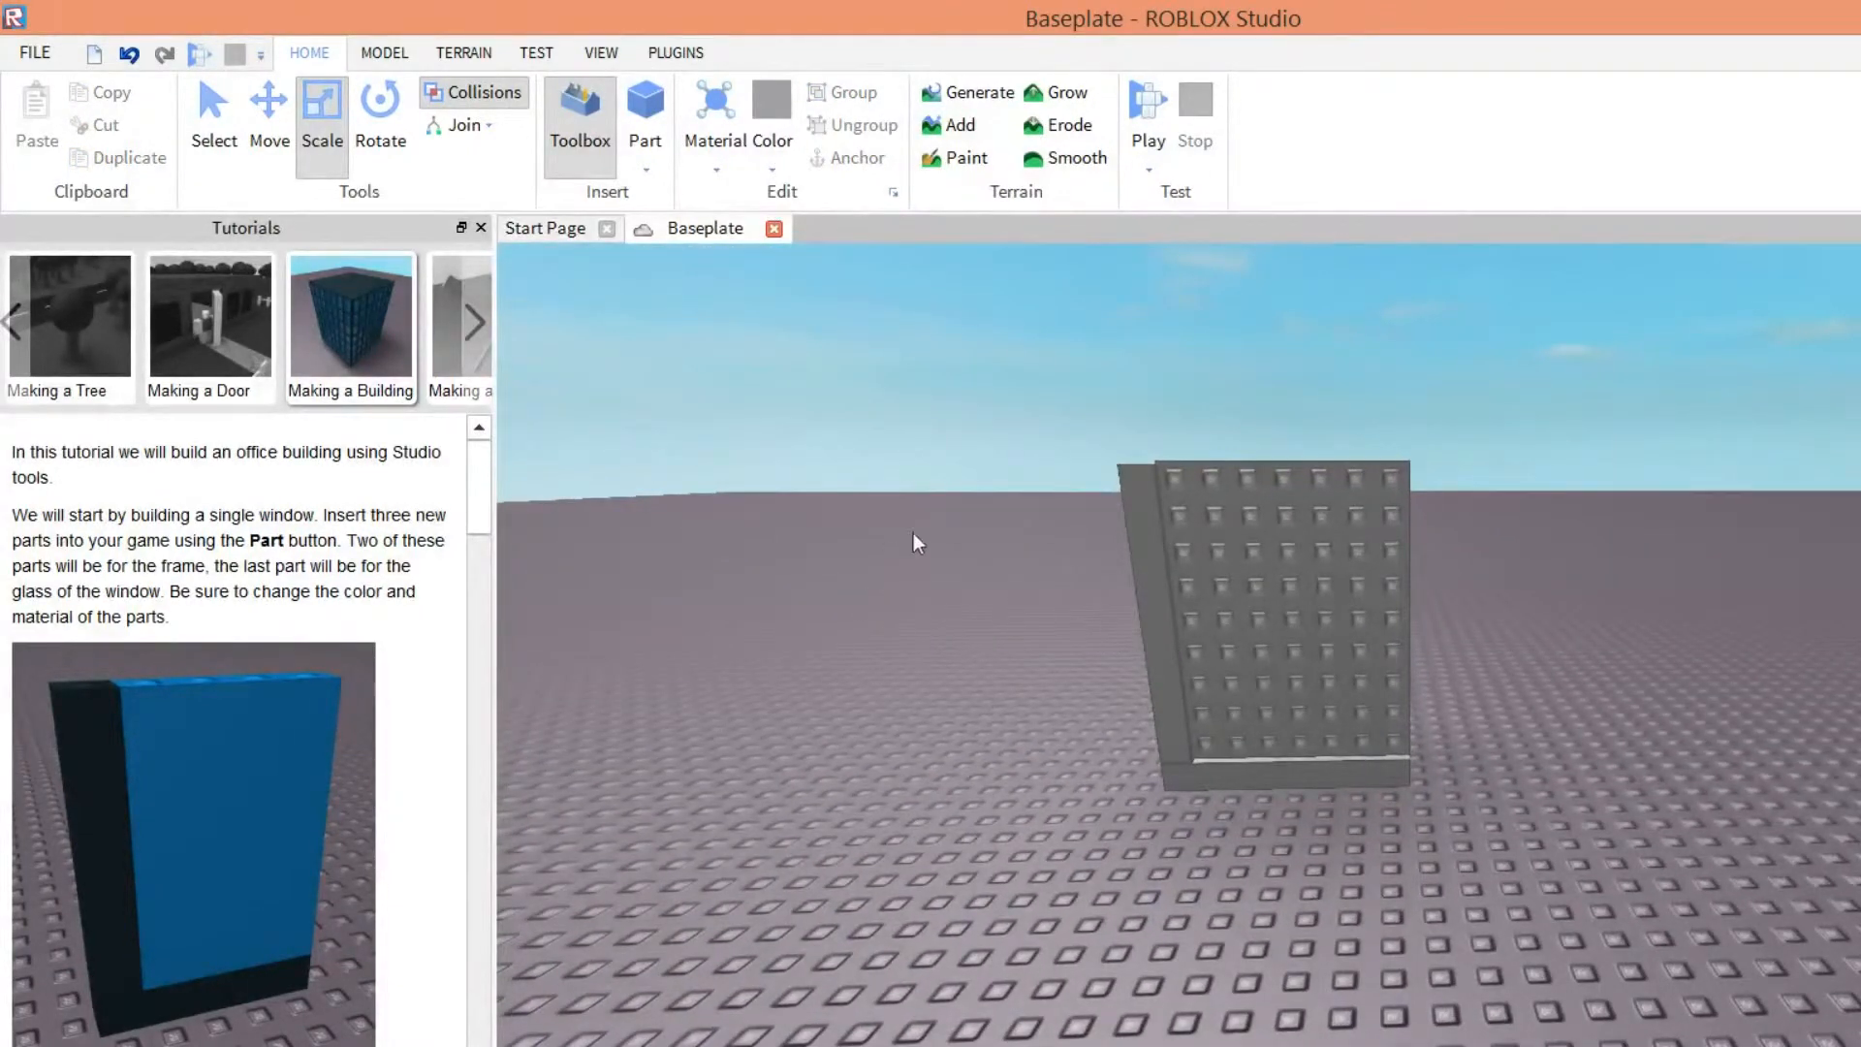
click(906, 450)
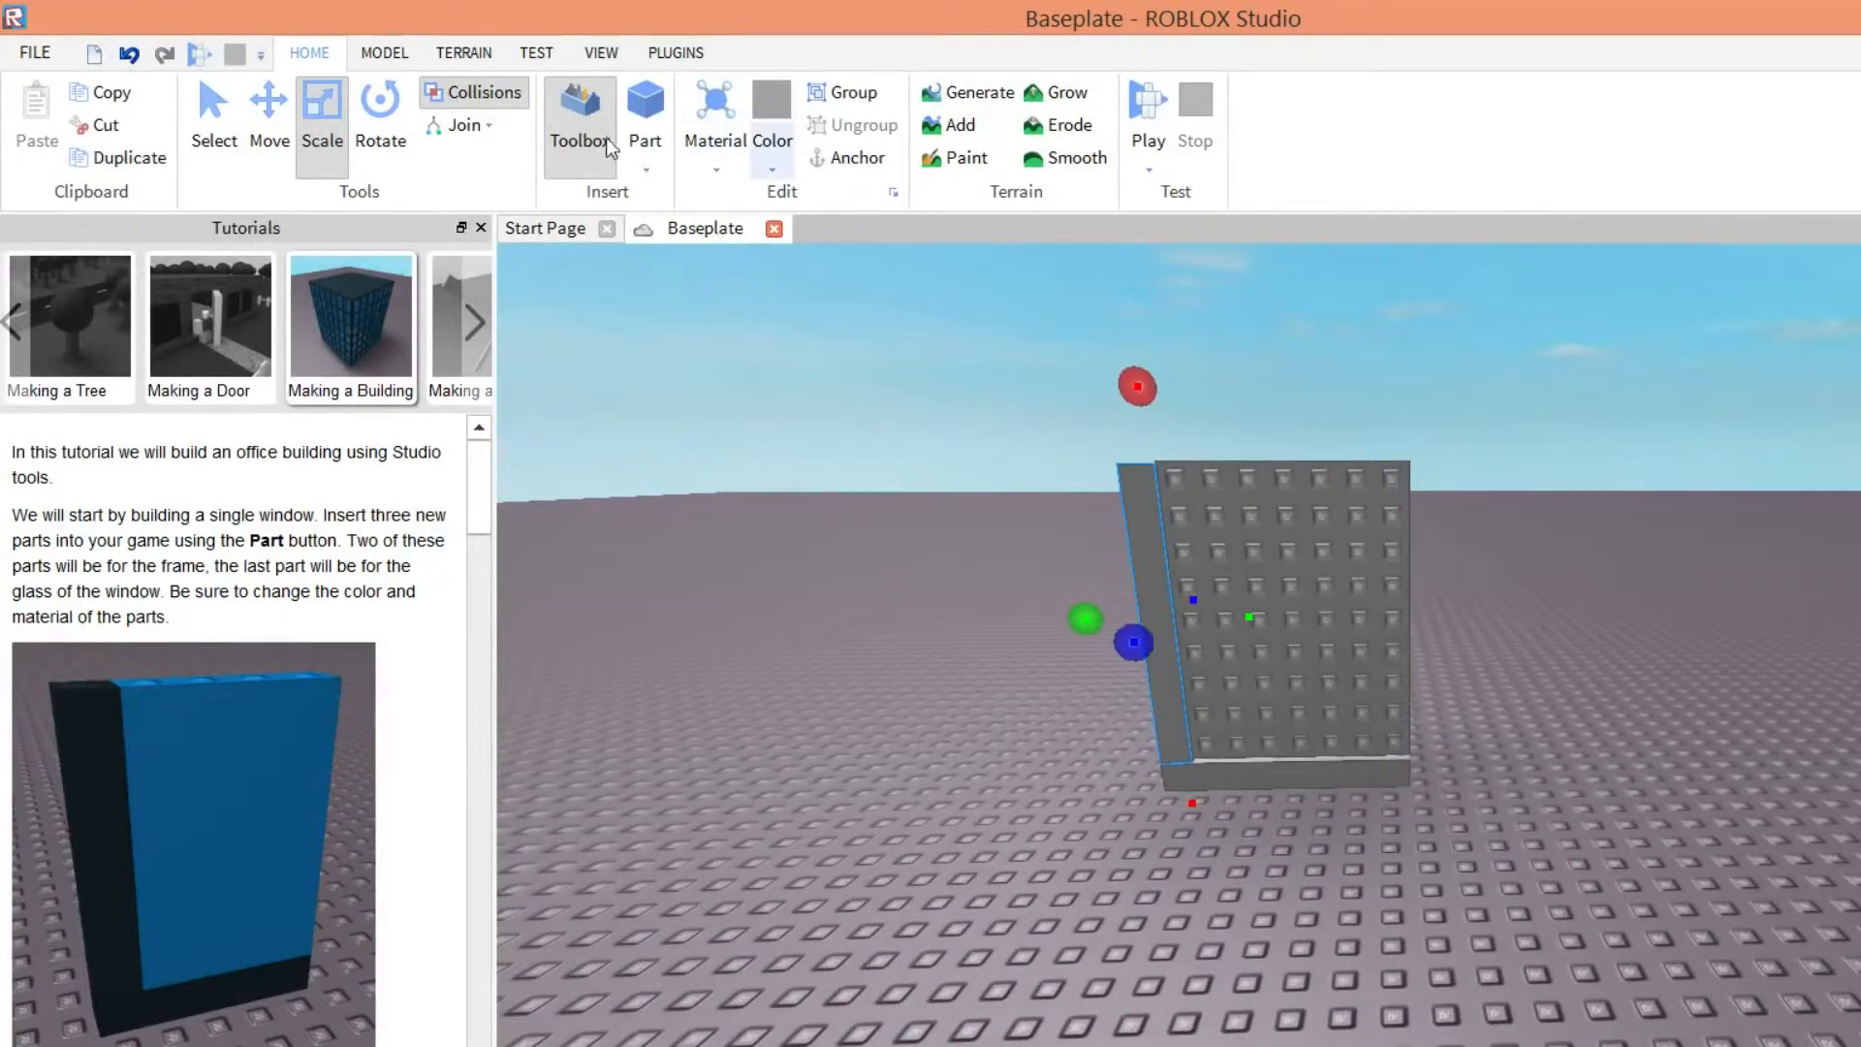
click(772, 145)
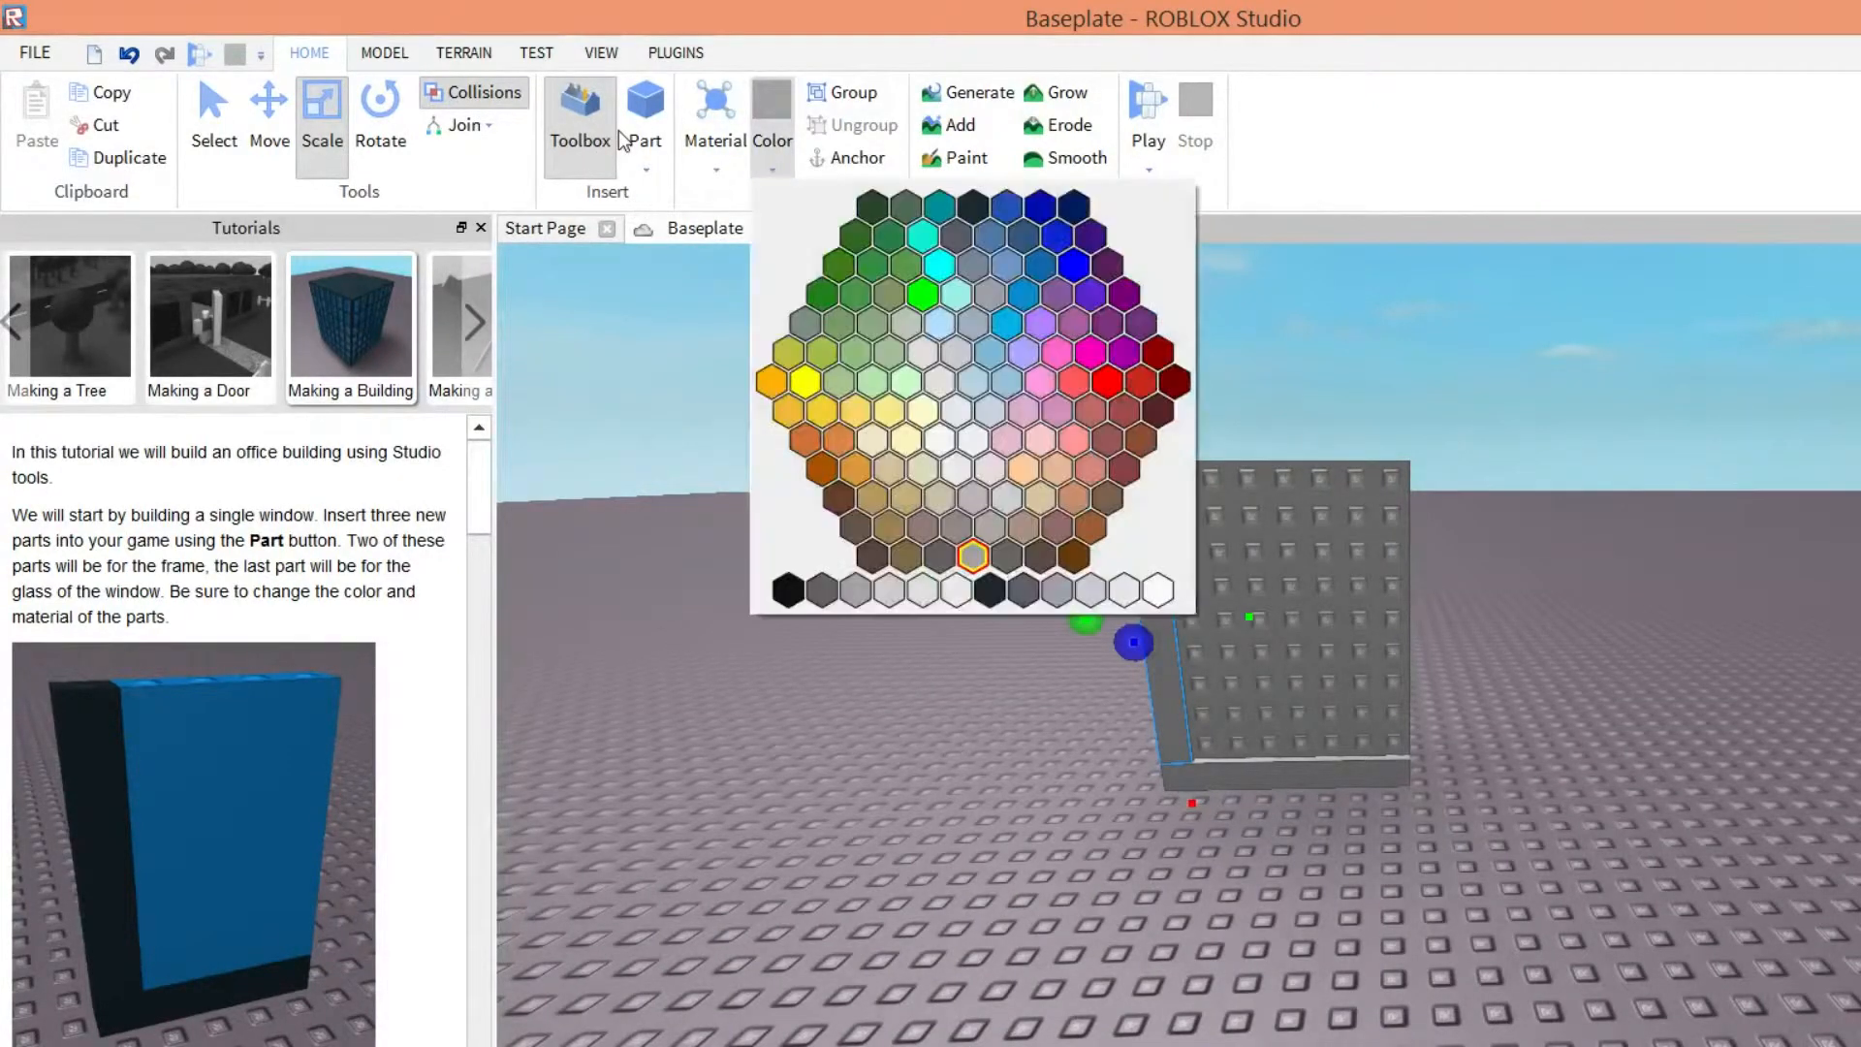
click(803, 482)
click(1200, 779)
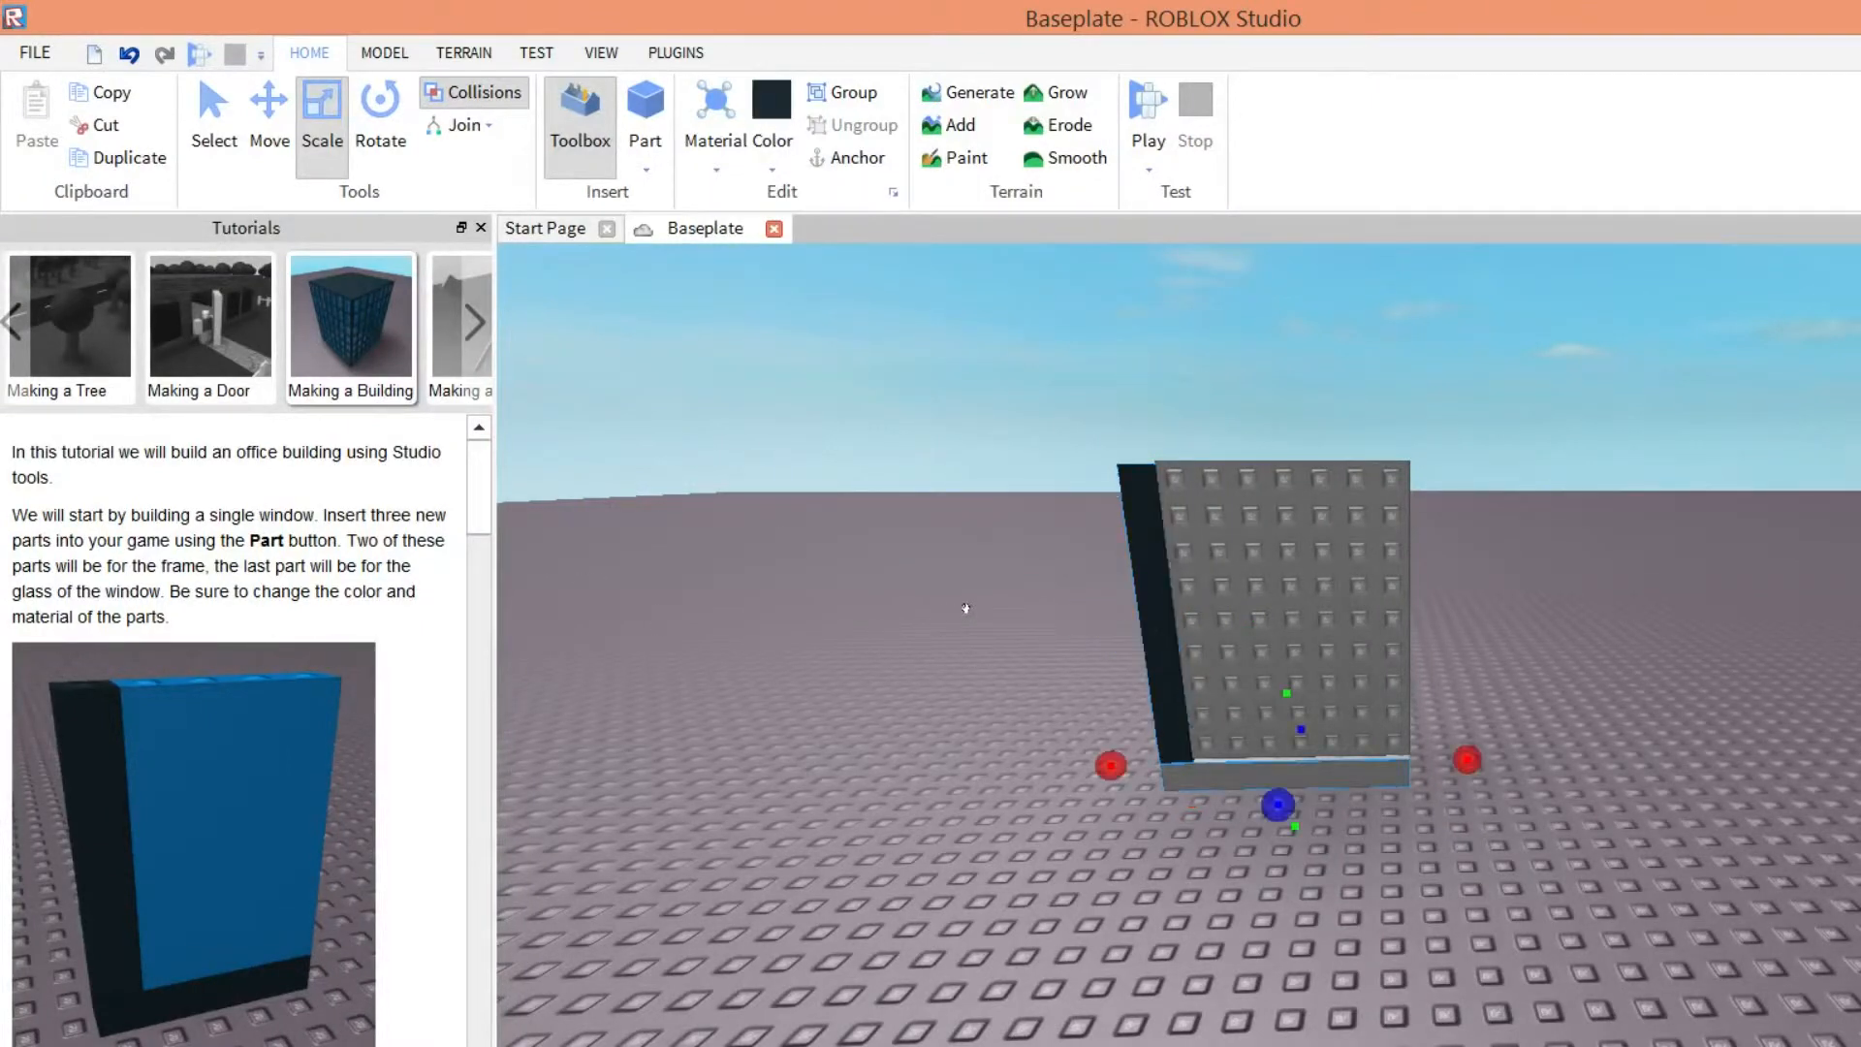
click(772, 99)
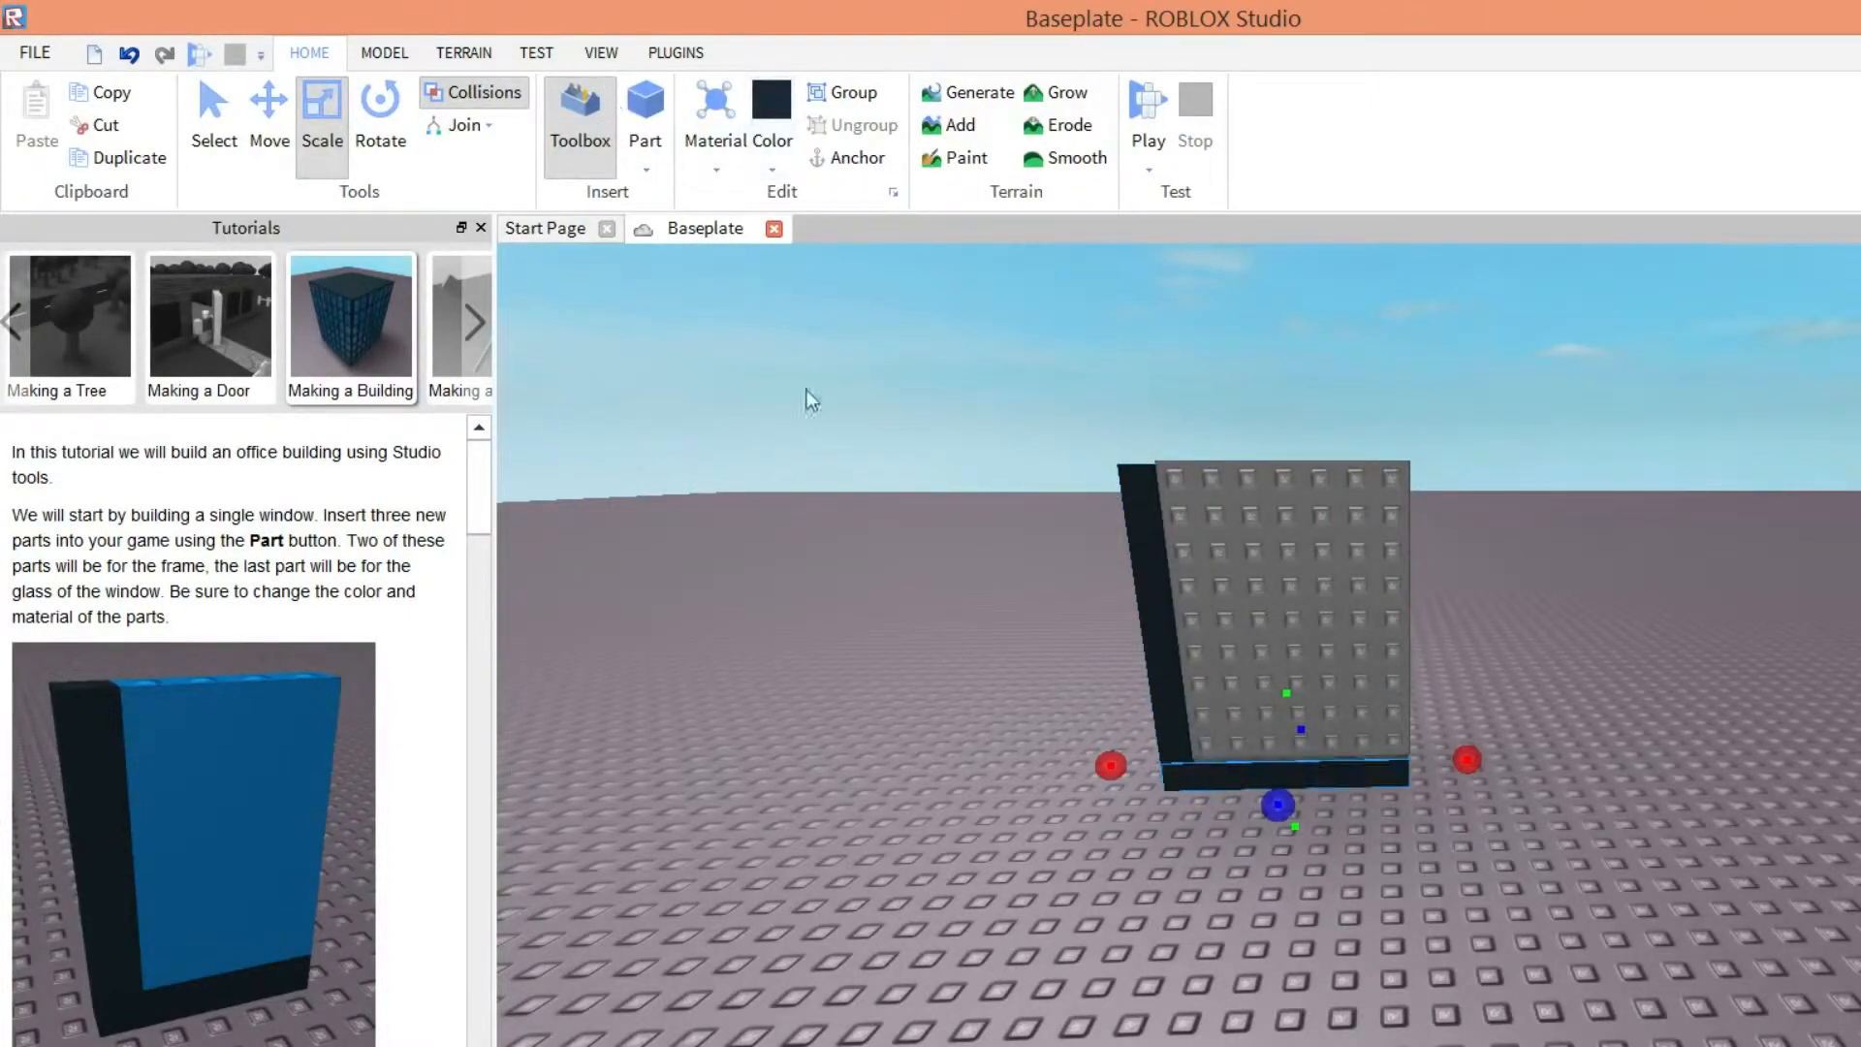
- Try a dark blue and a pale yellow color on the window panel
click(1289, 621)
click(772, 160)
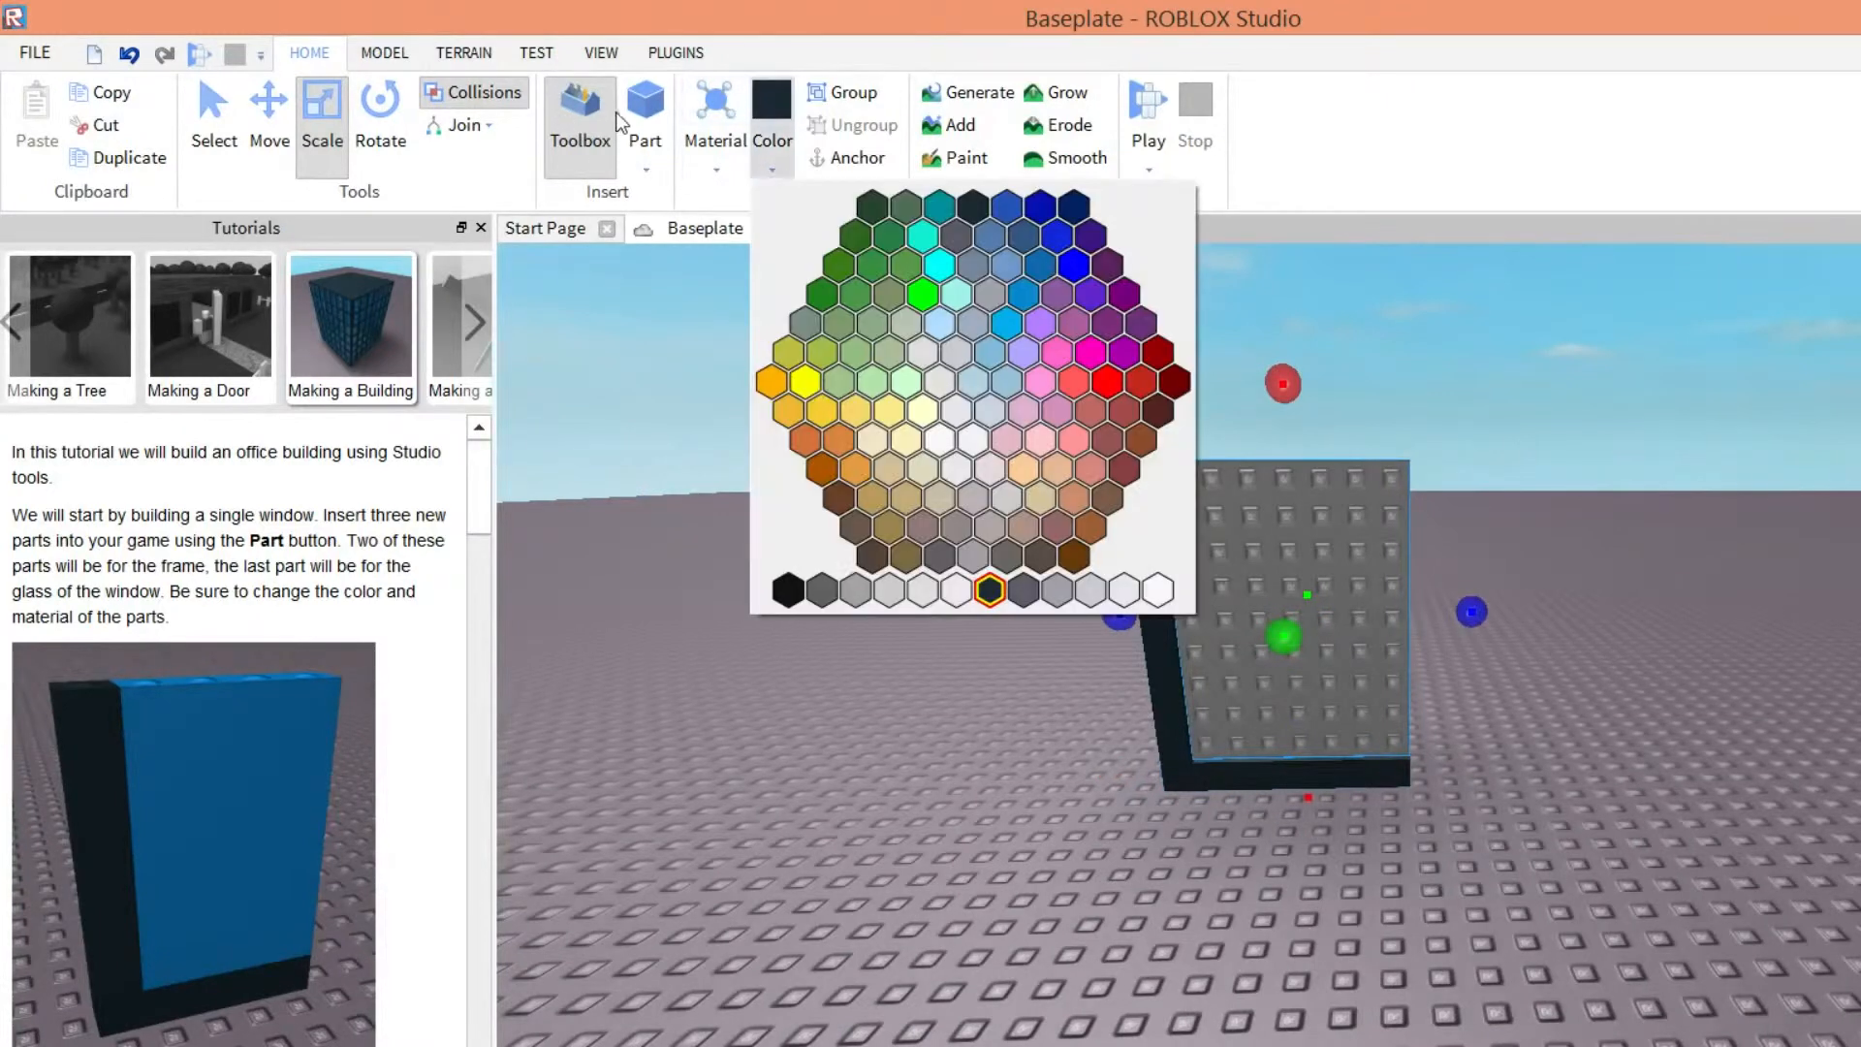
click(1006, 206)
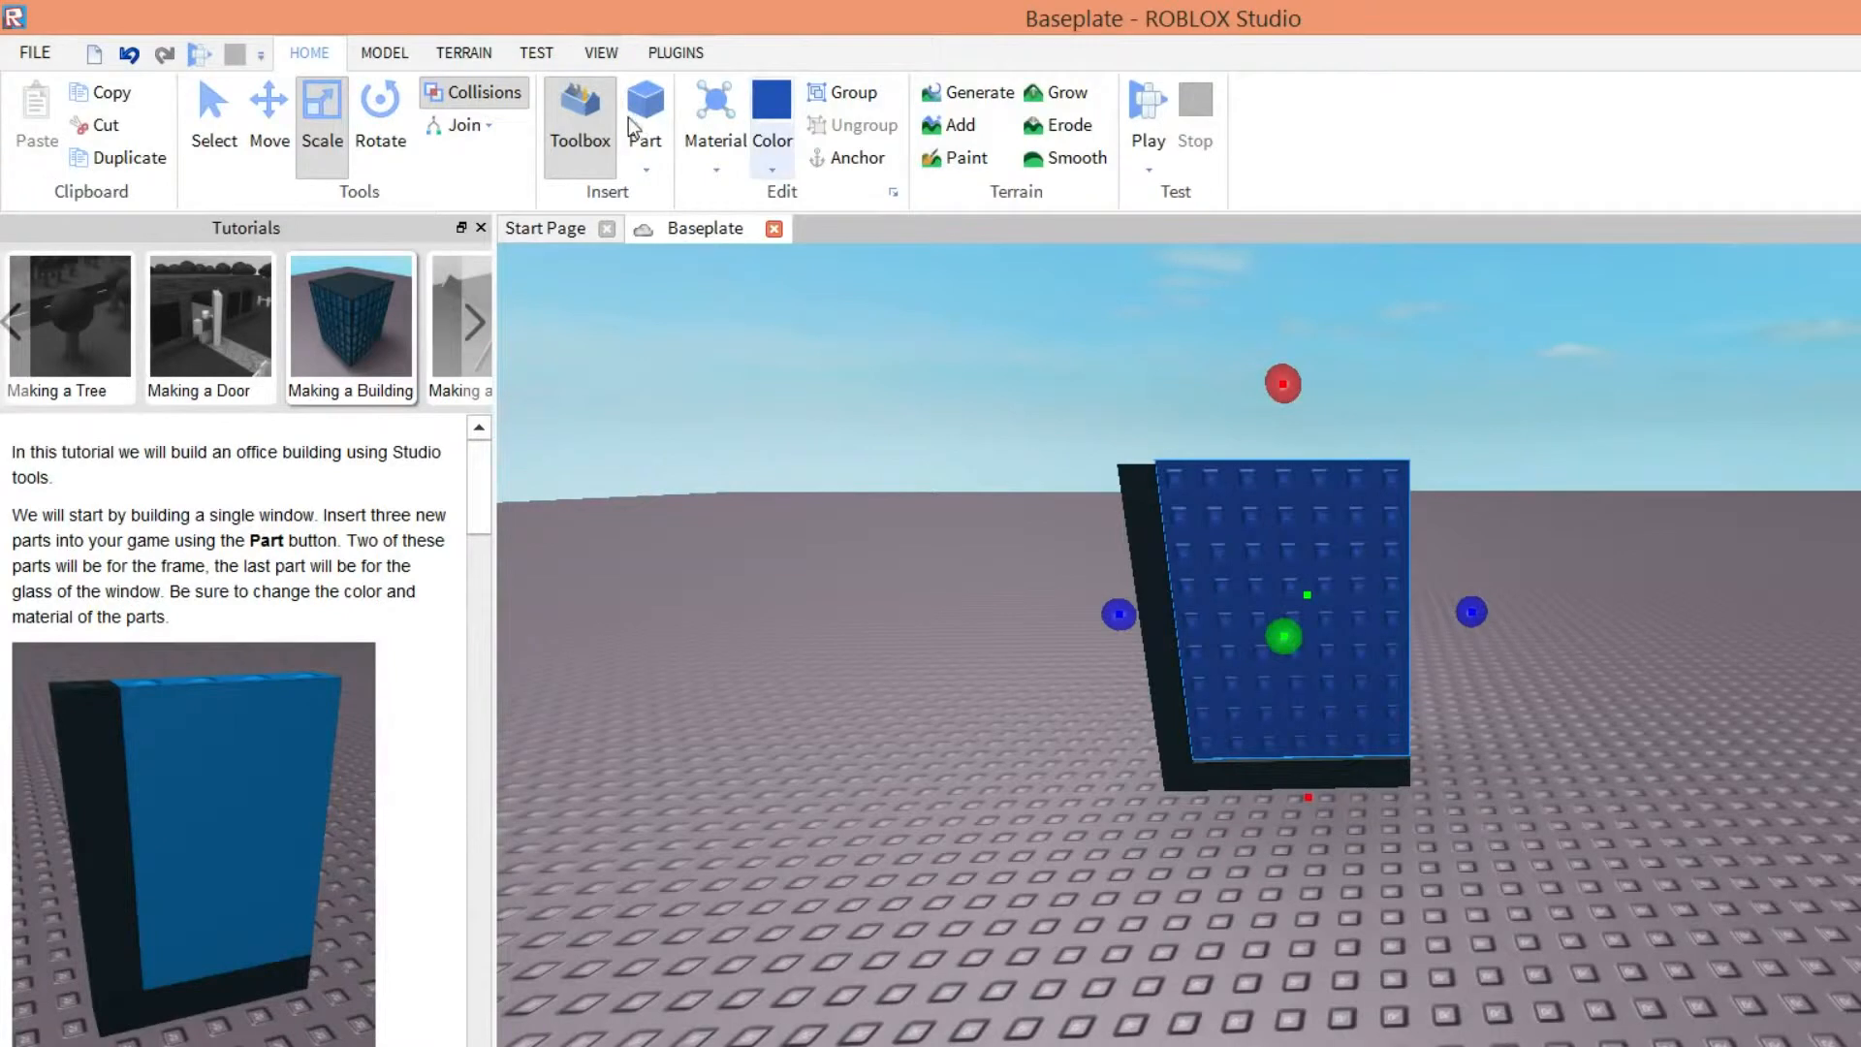
click(775, 166)
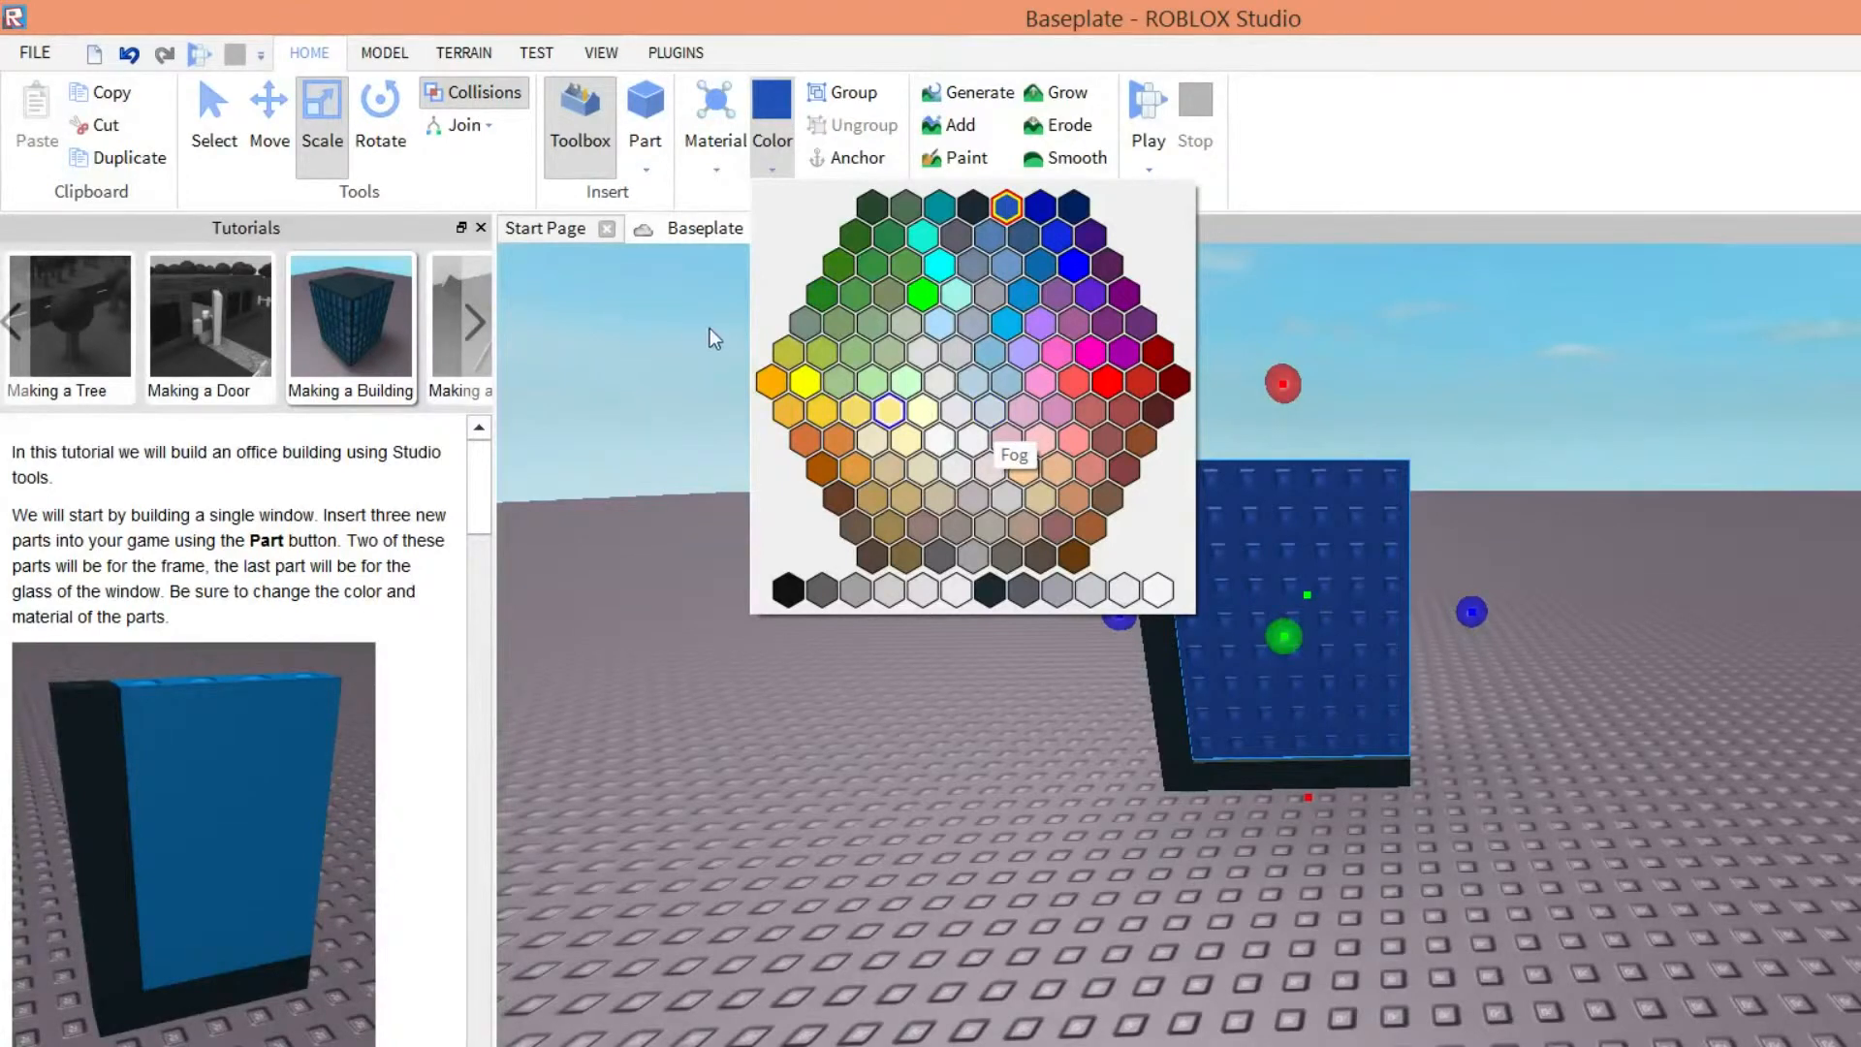
click(890, 411)
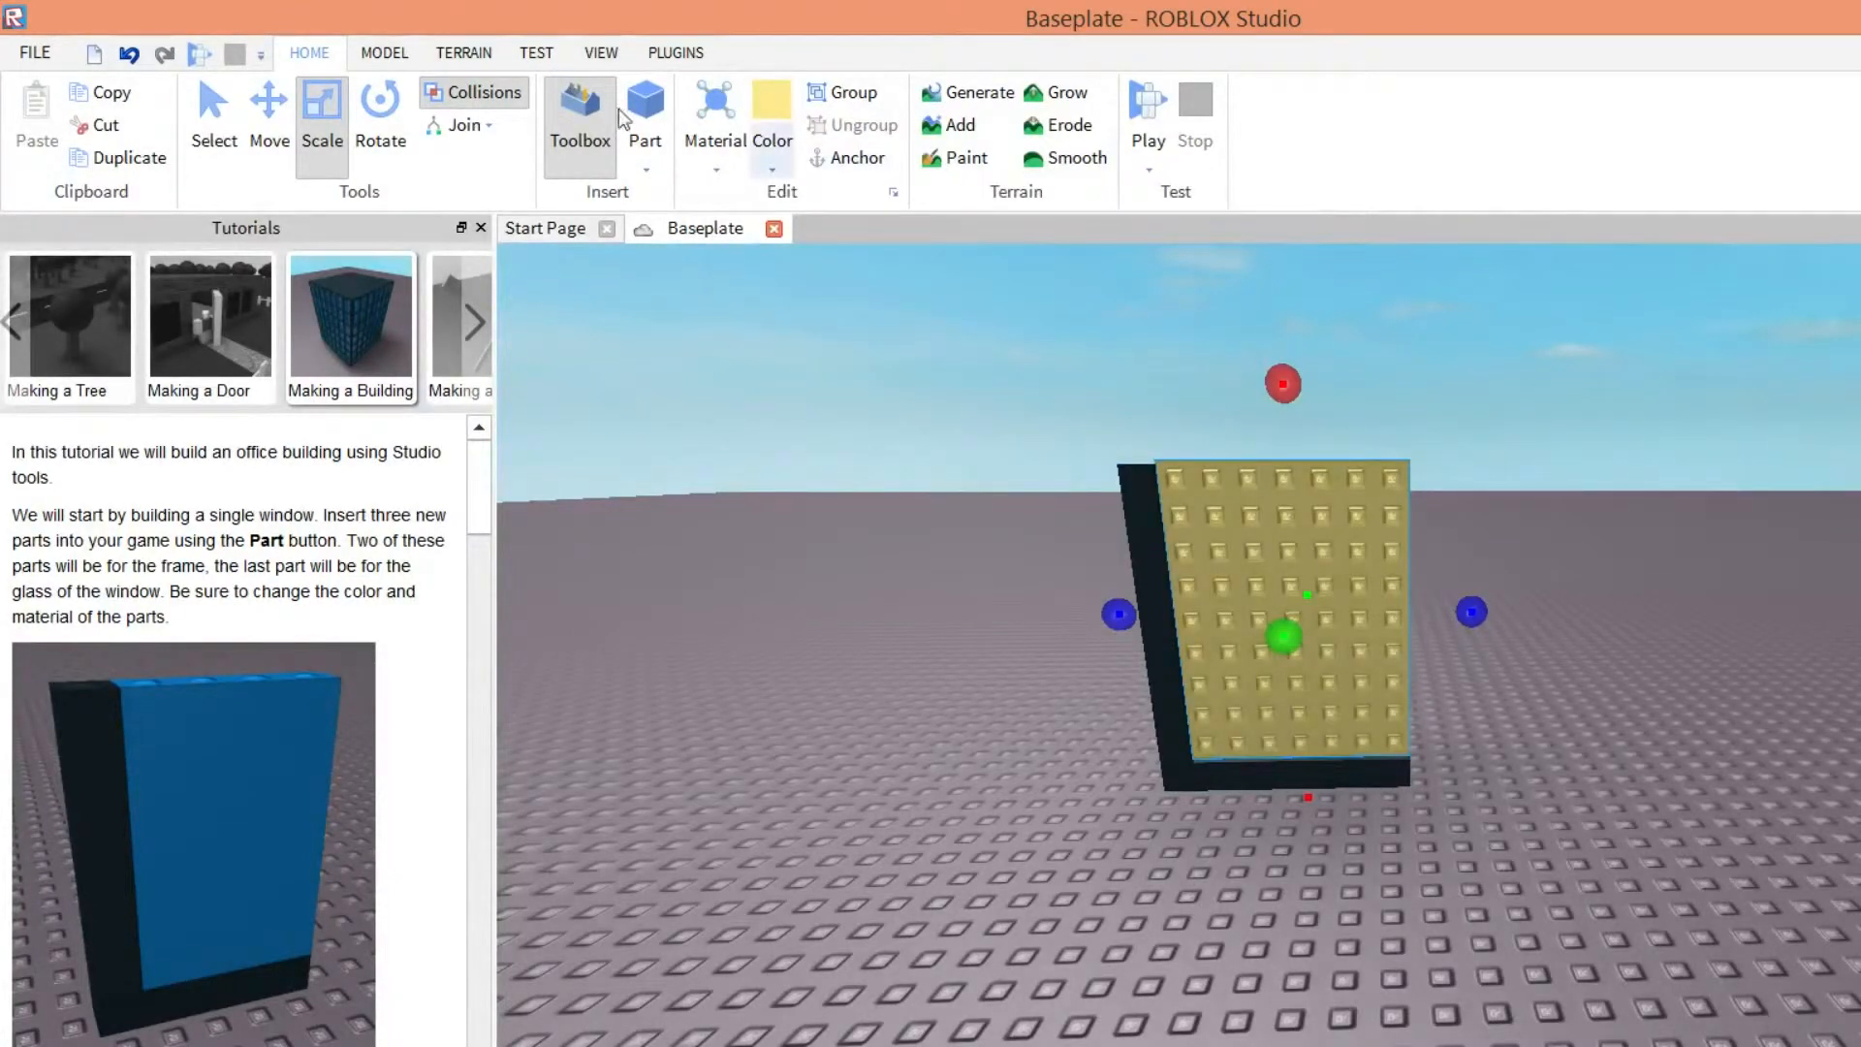
- Color the window panel a bright blue like the glass in the tutorial picture
click(771, 111)
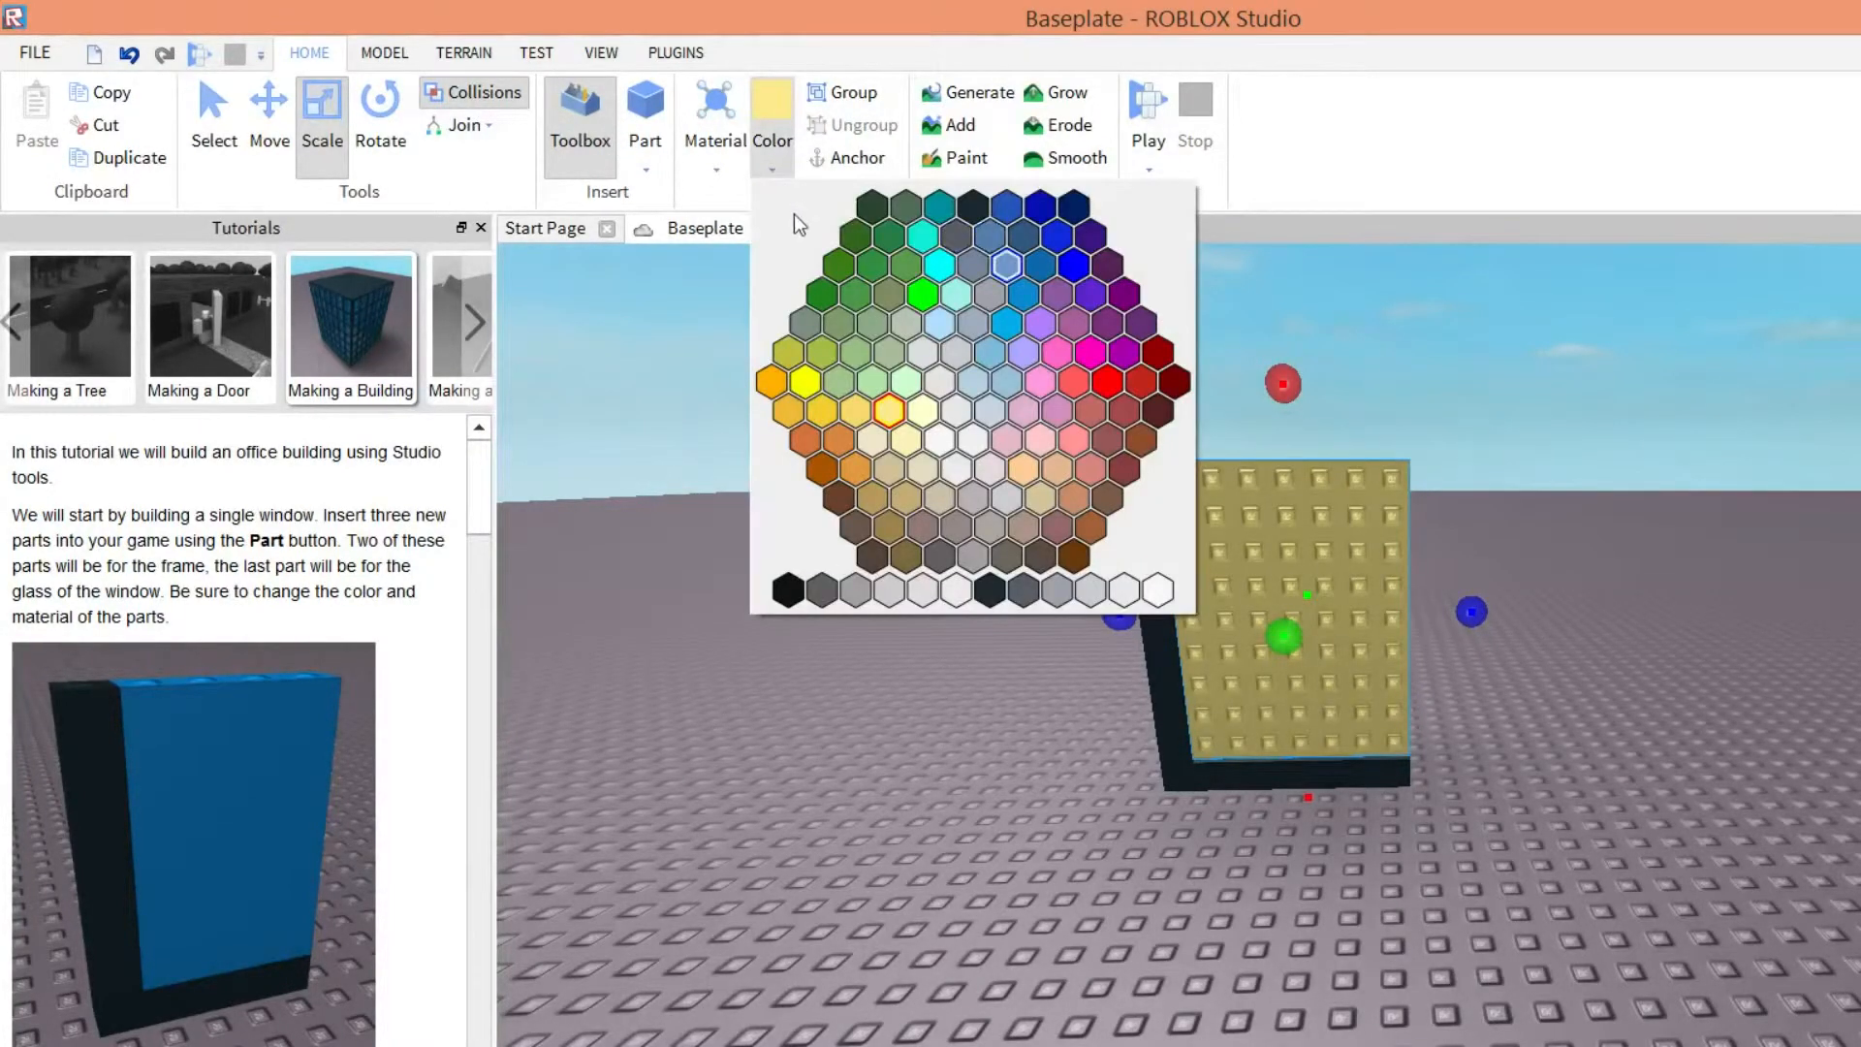
click(1013, 282)
right_drag(1235, 380, 1235, 380)
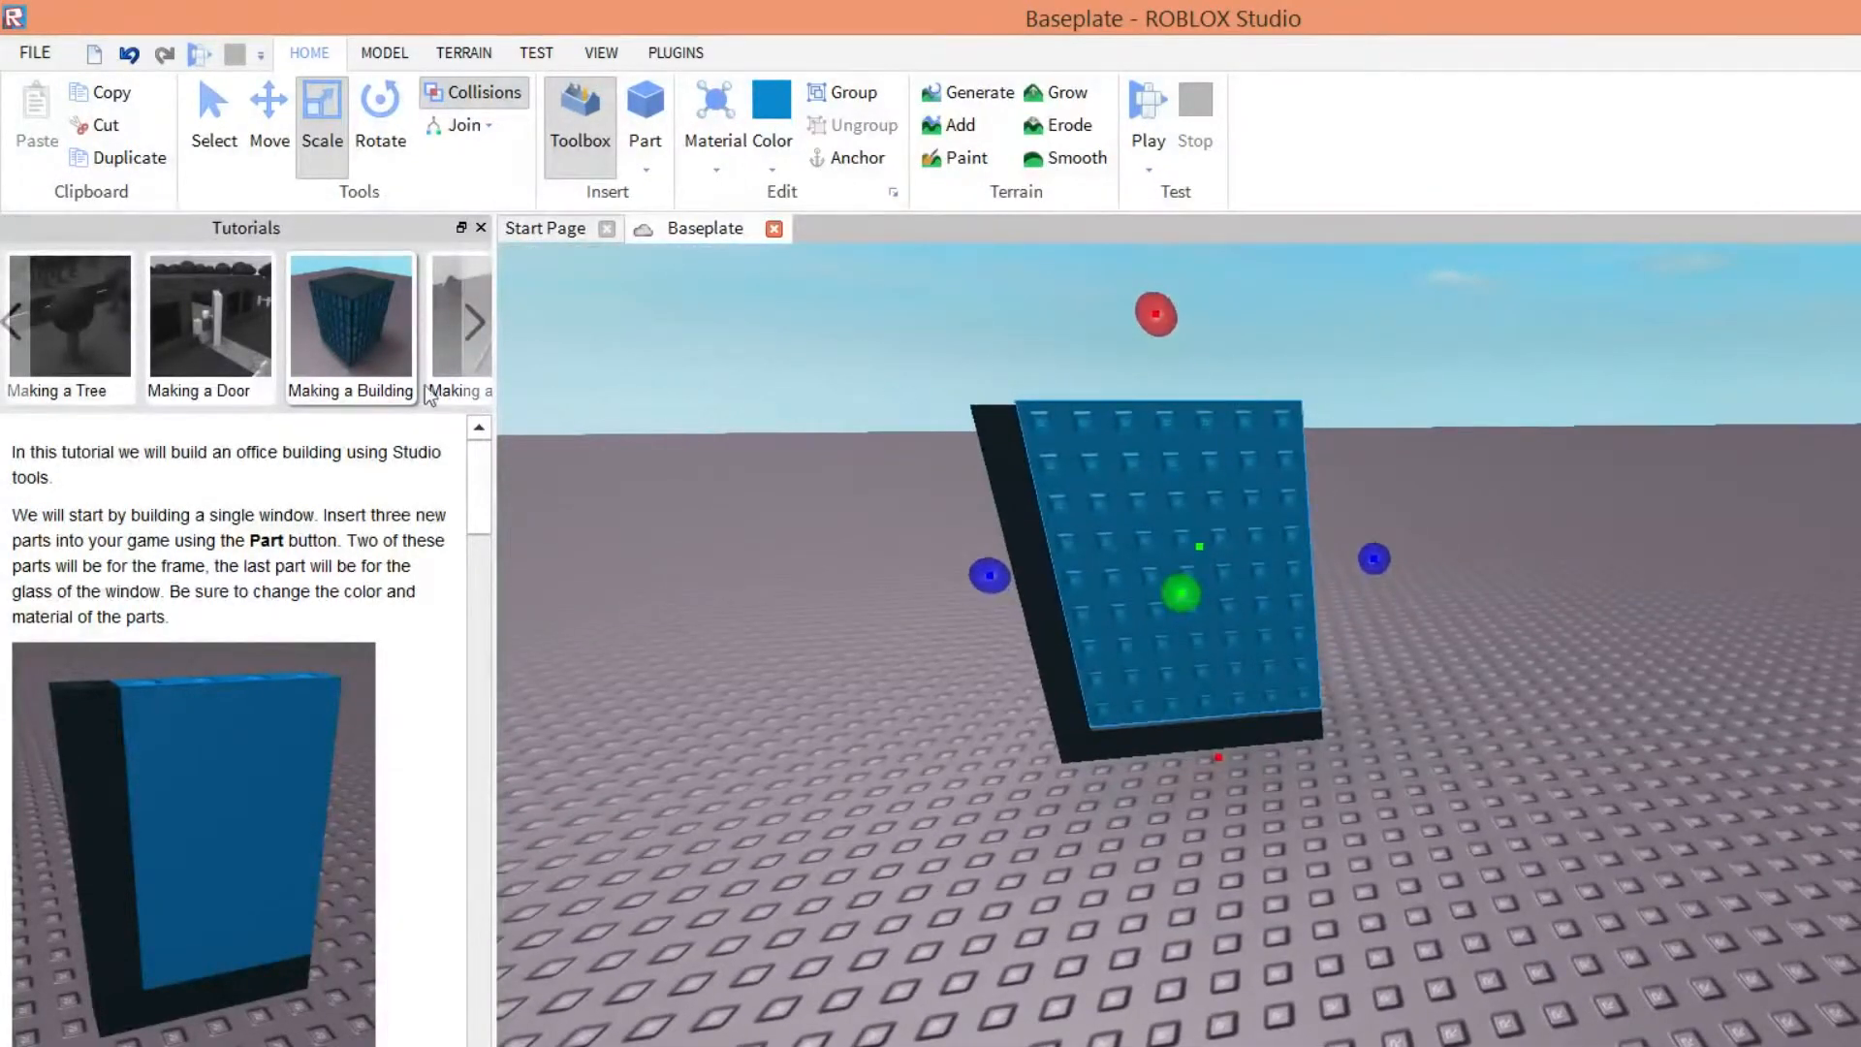
- Set the glass panel's Transparency property to 0.5 as the tutorial instructs, and close the Properties window
scroll(407, 436, down, 3)
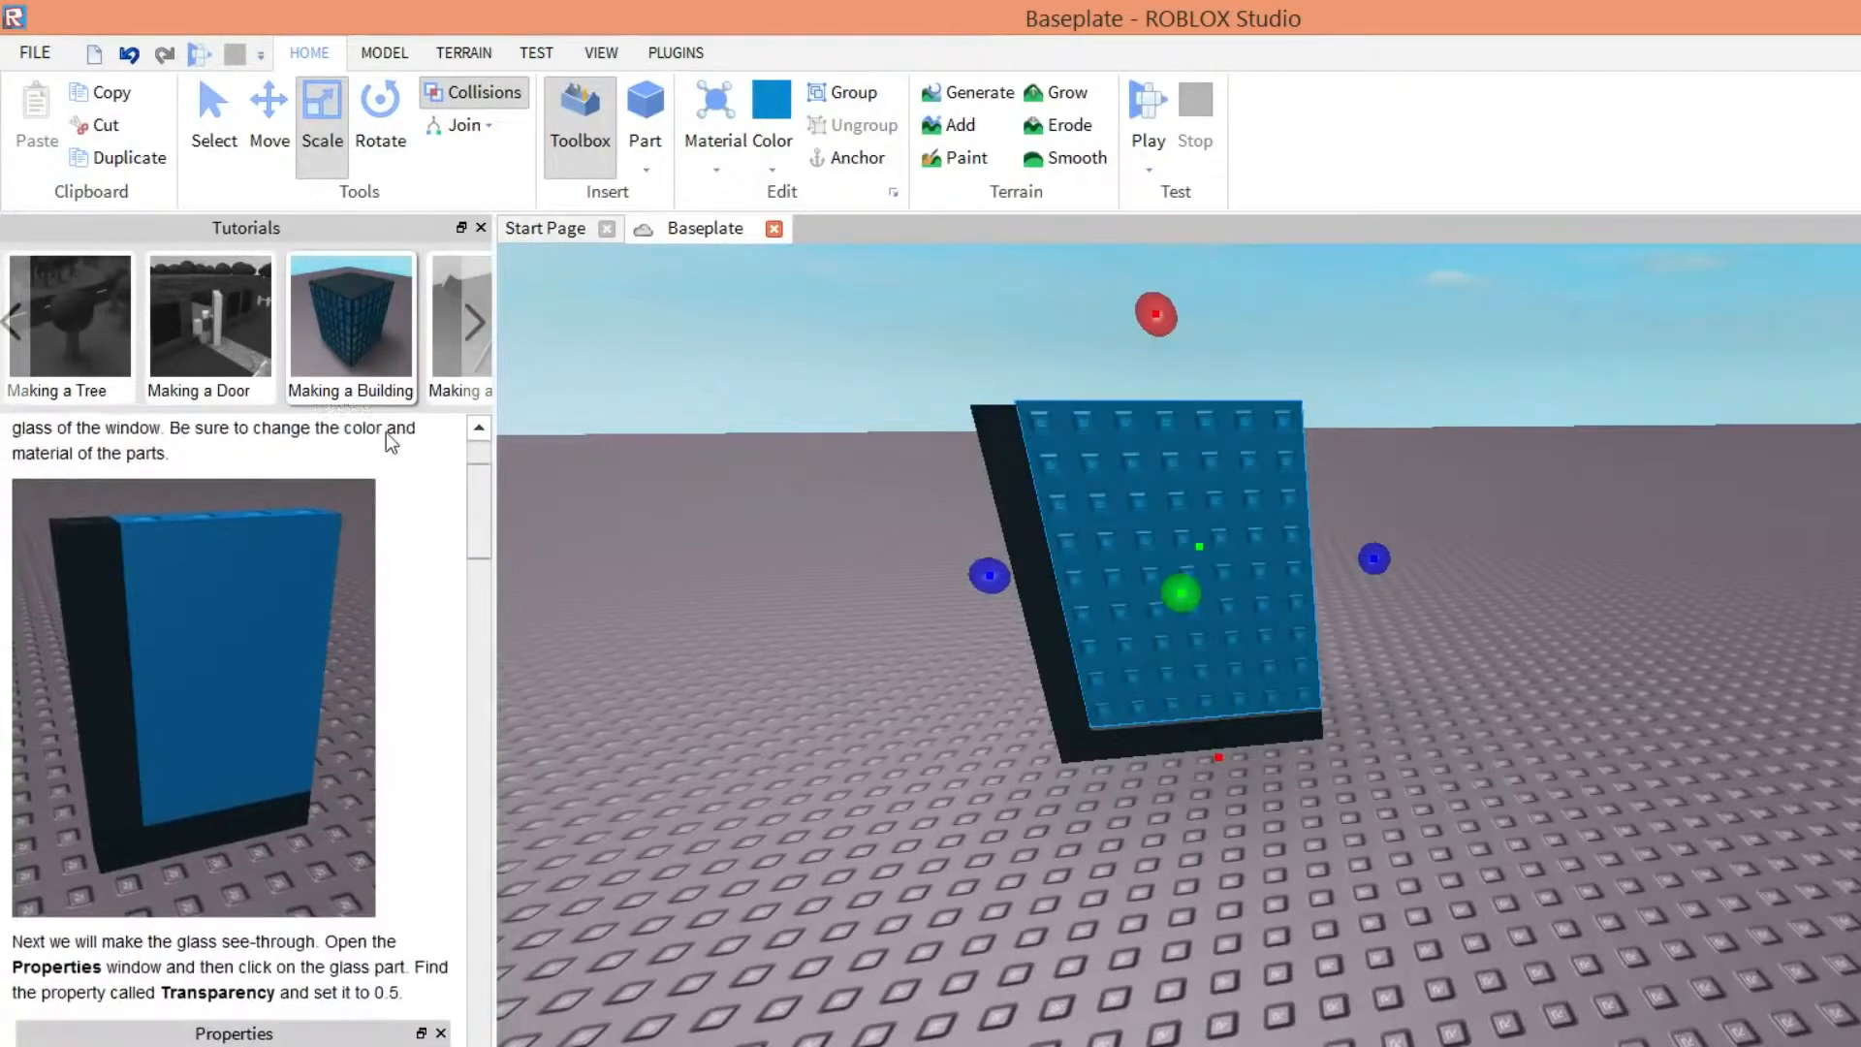
scroll(386, 436, down, 3)
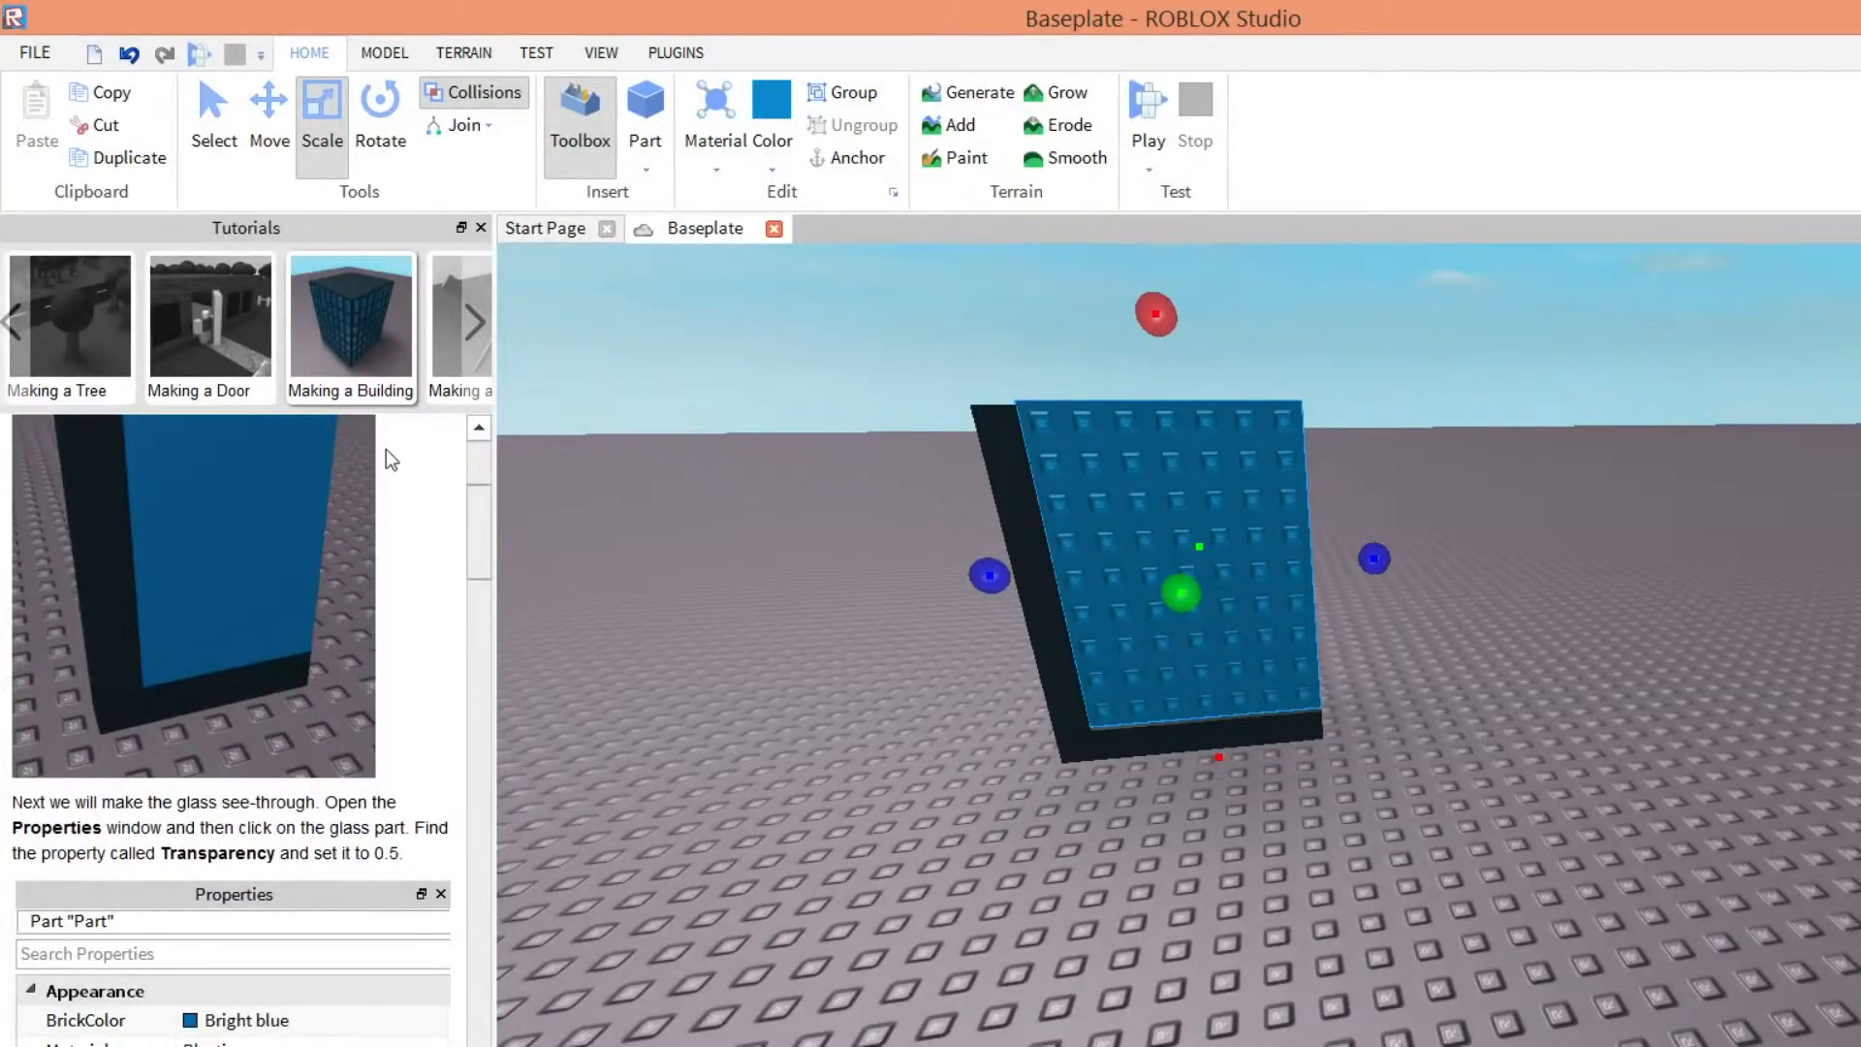
scroll(386, 455, down, 4)
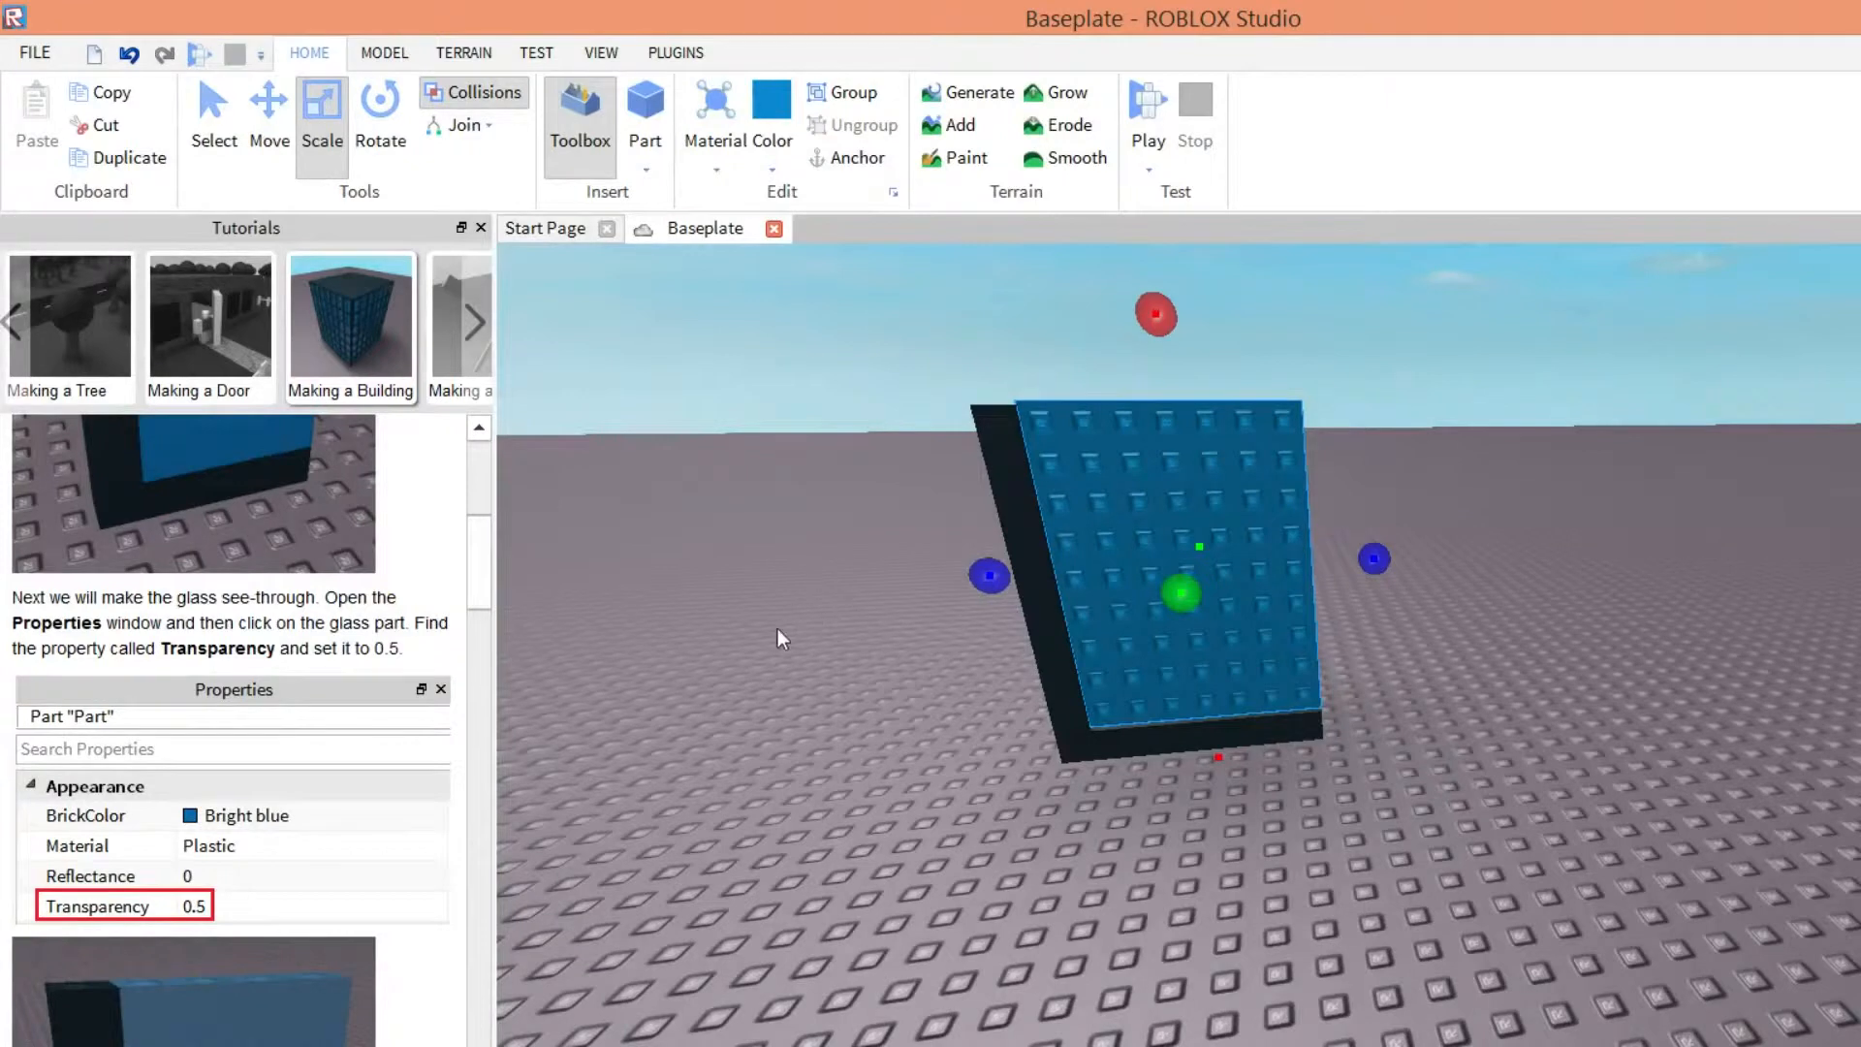
scroll(533, 49, down, 5)
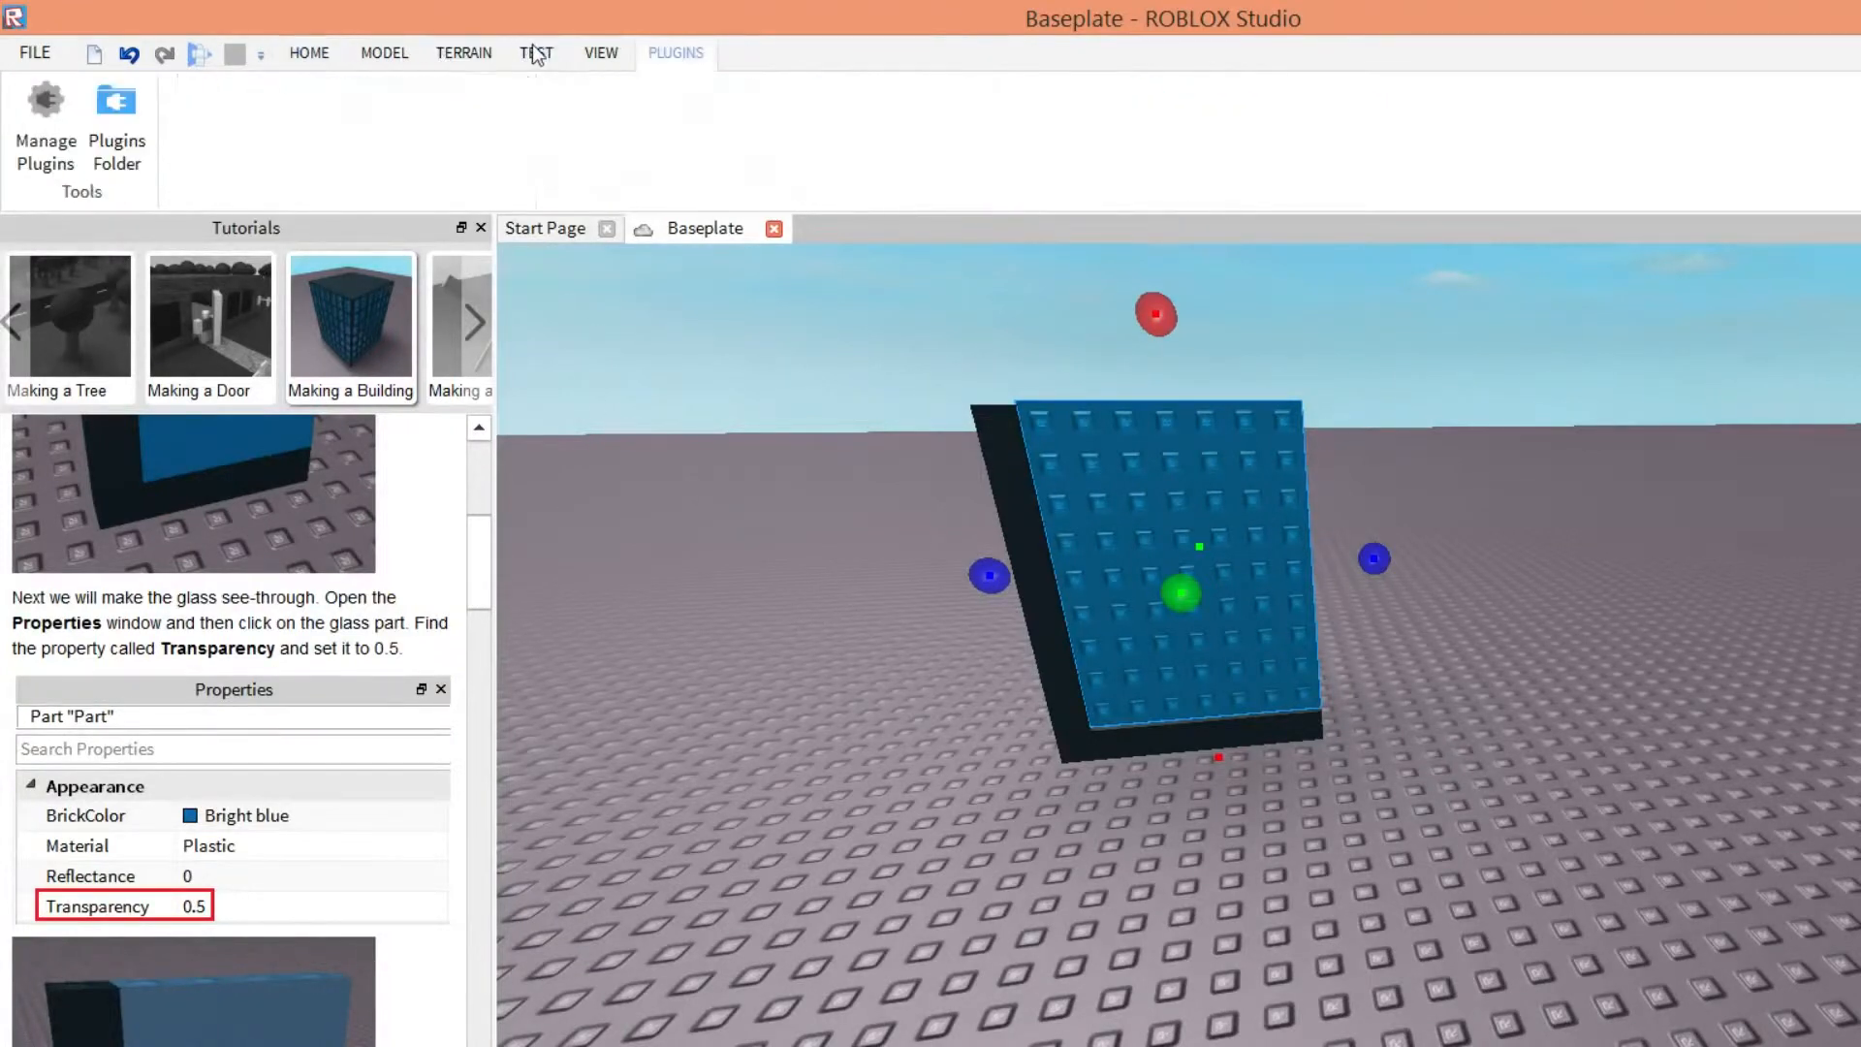
scroll(463, 43, up, 1)
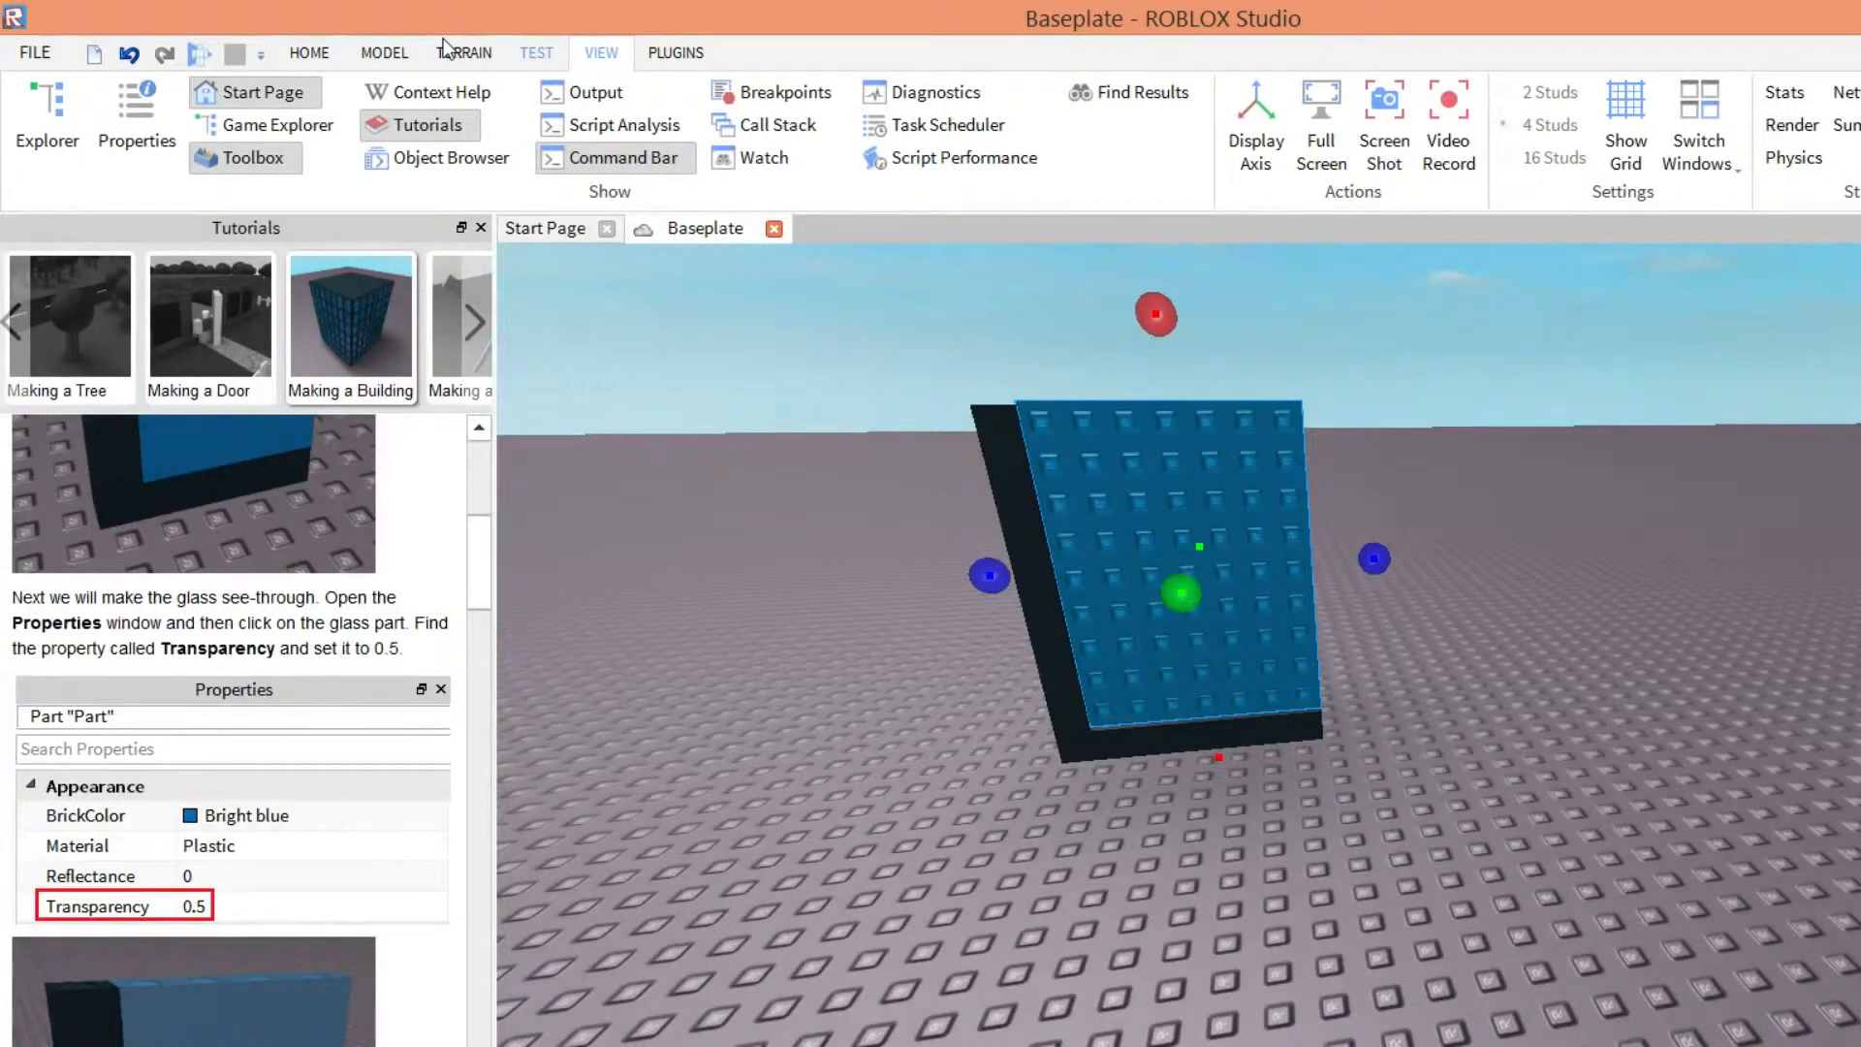
click(95, 114)
click(797, 401)
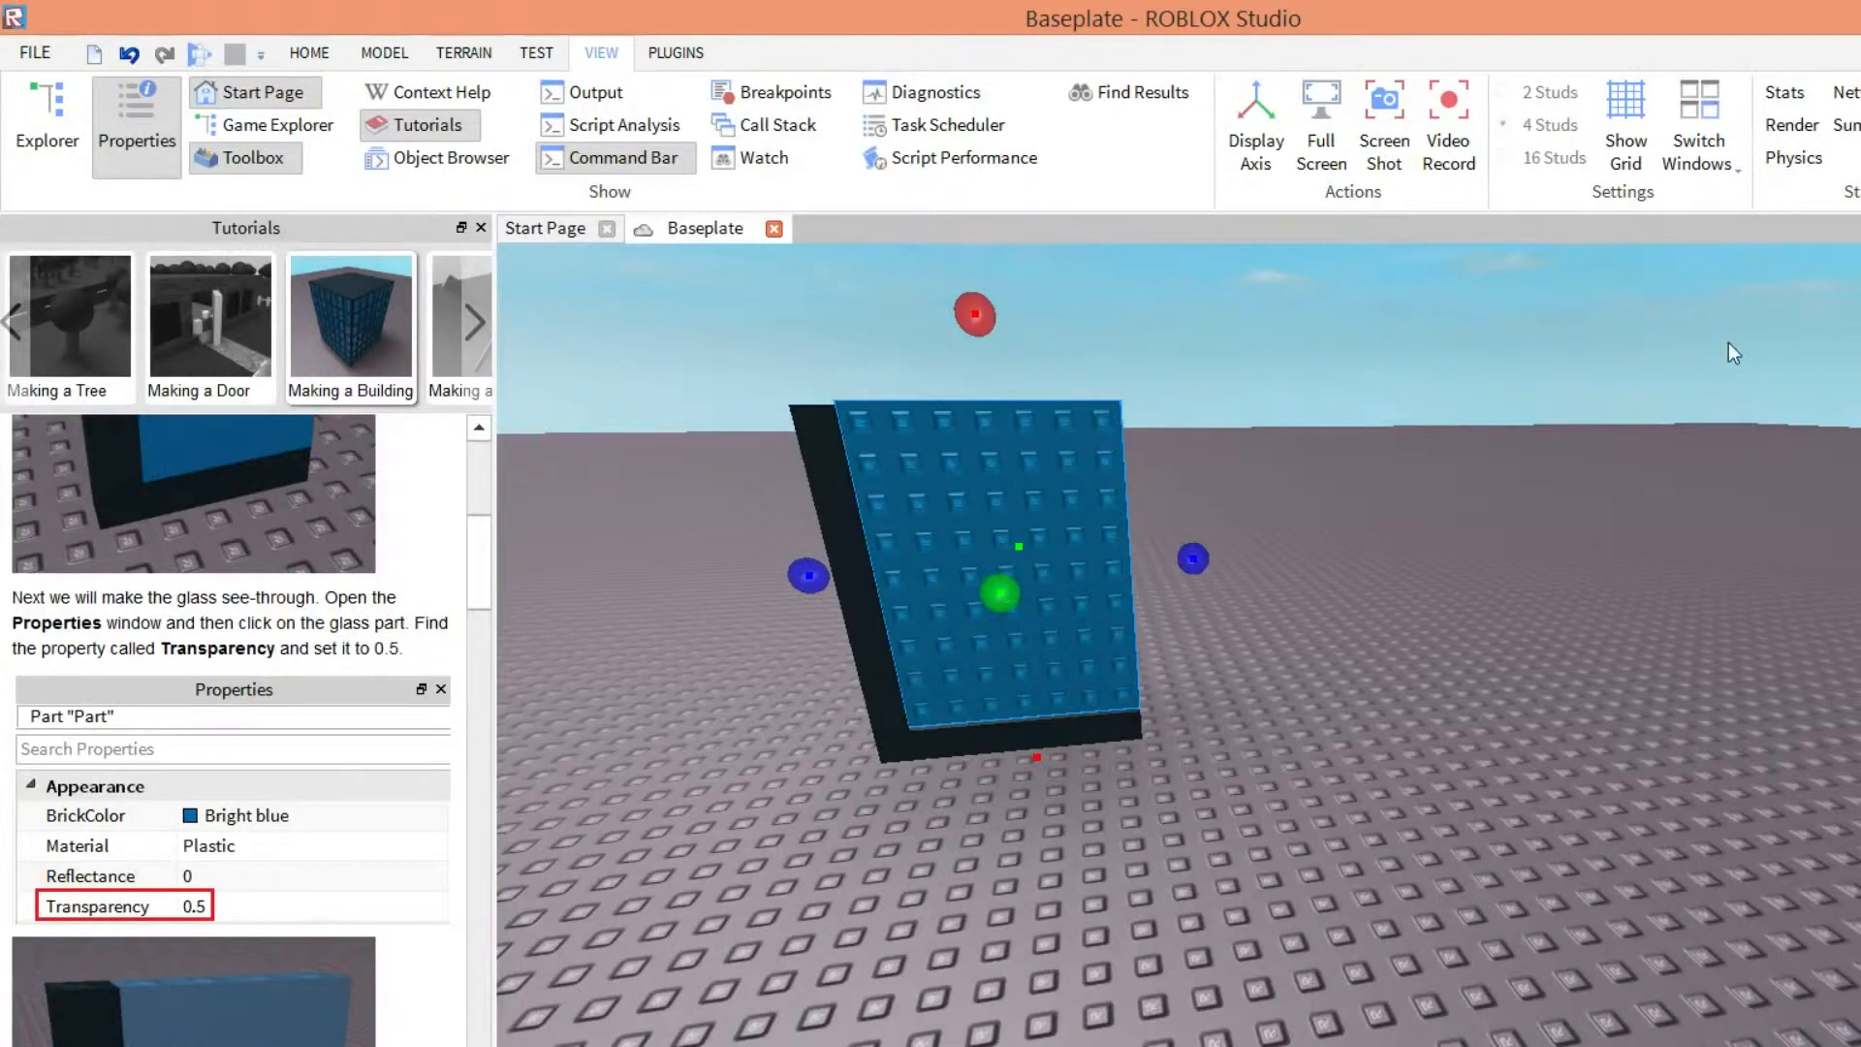
key(Return)
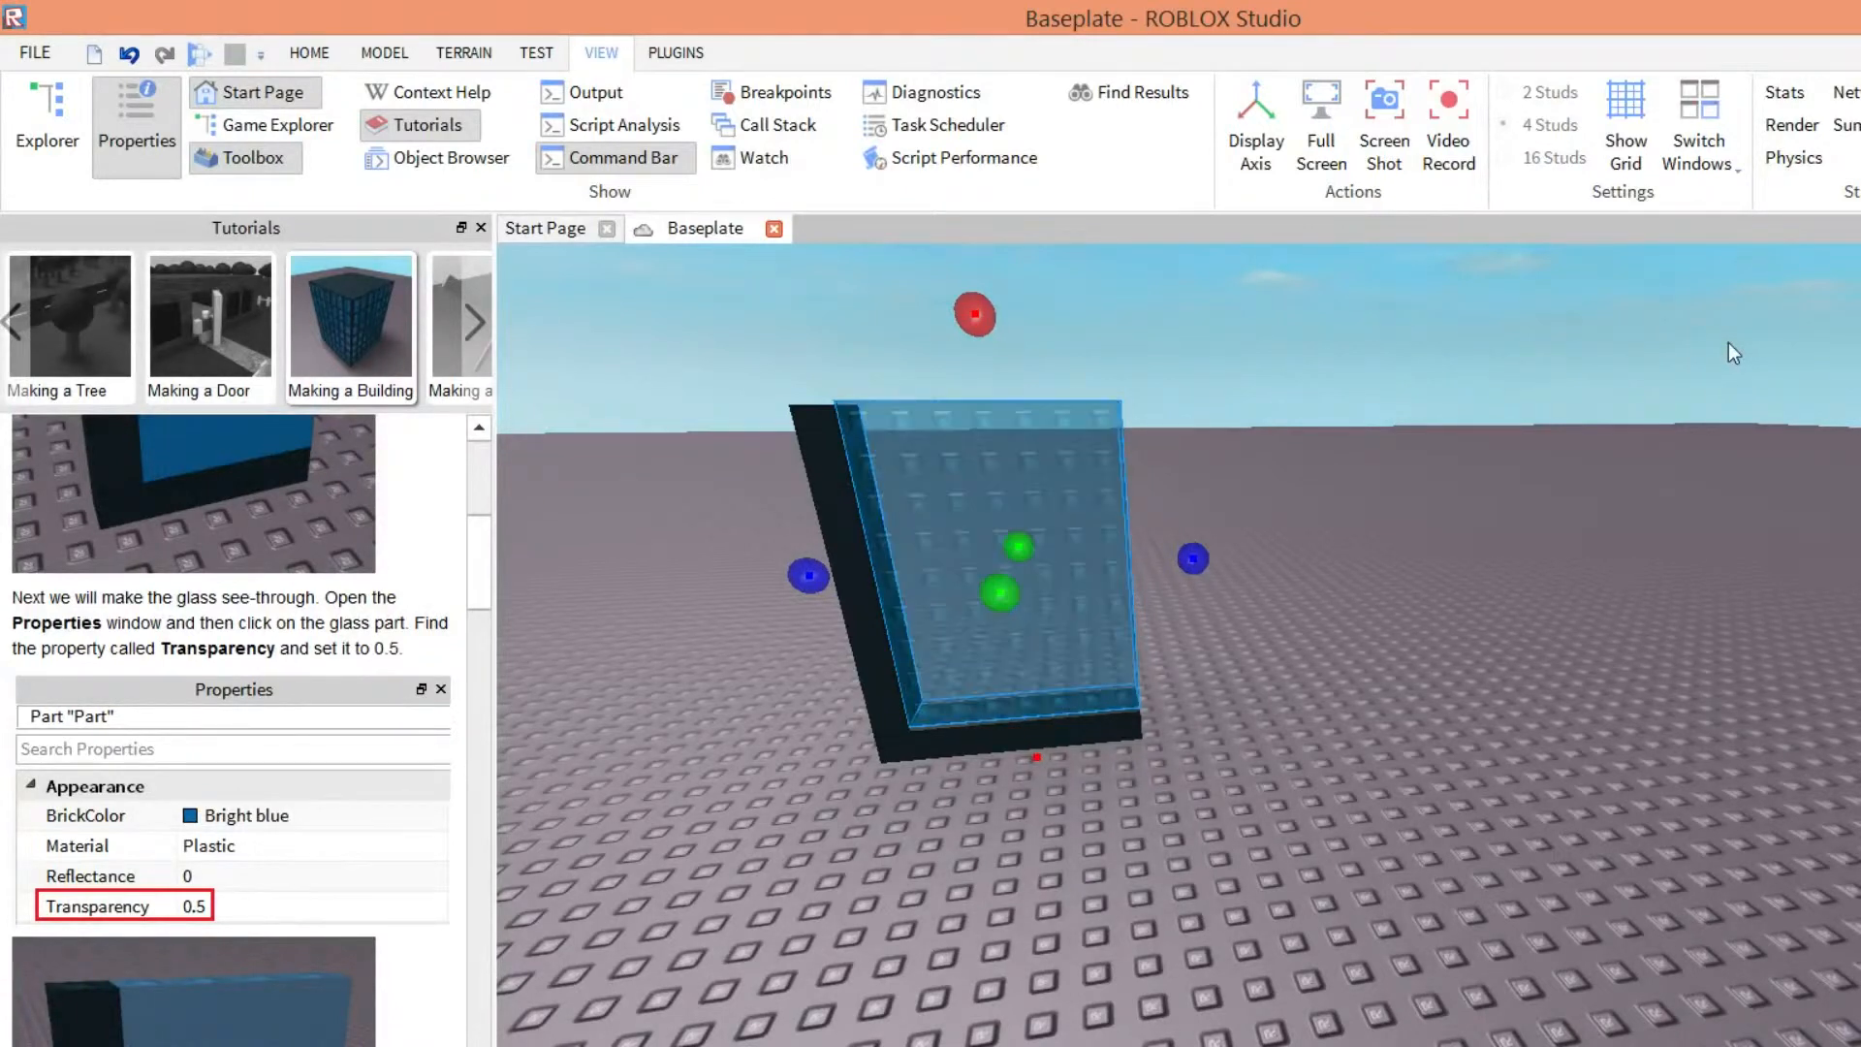
click(1860, 228)
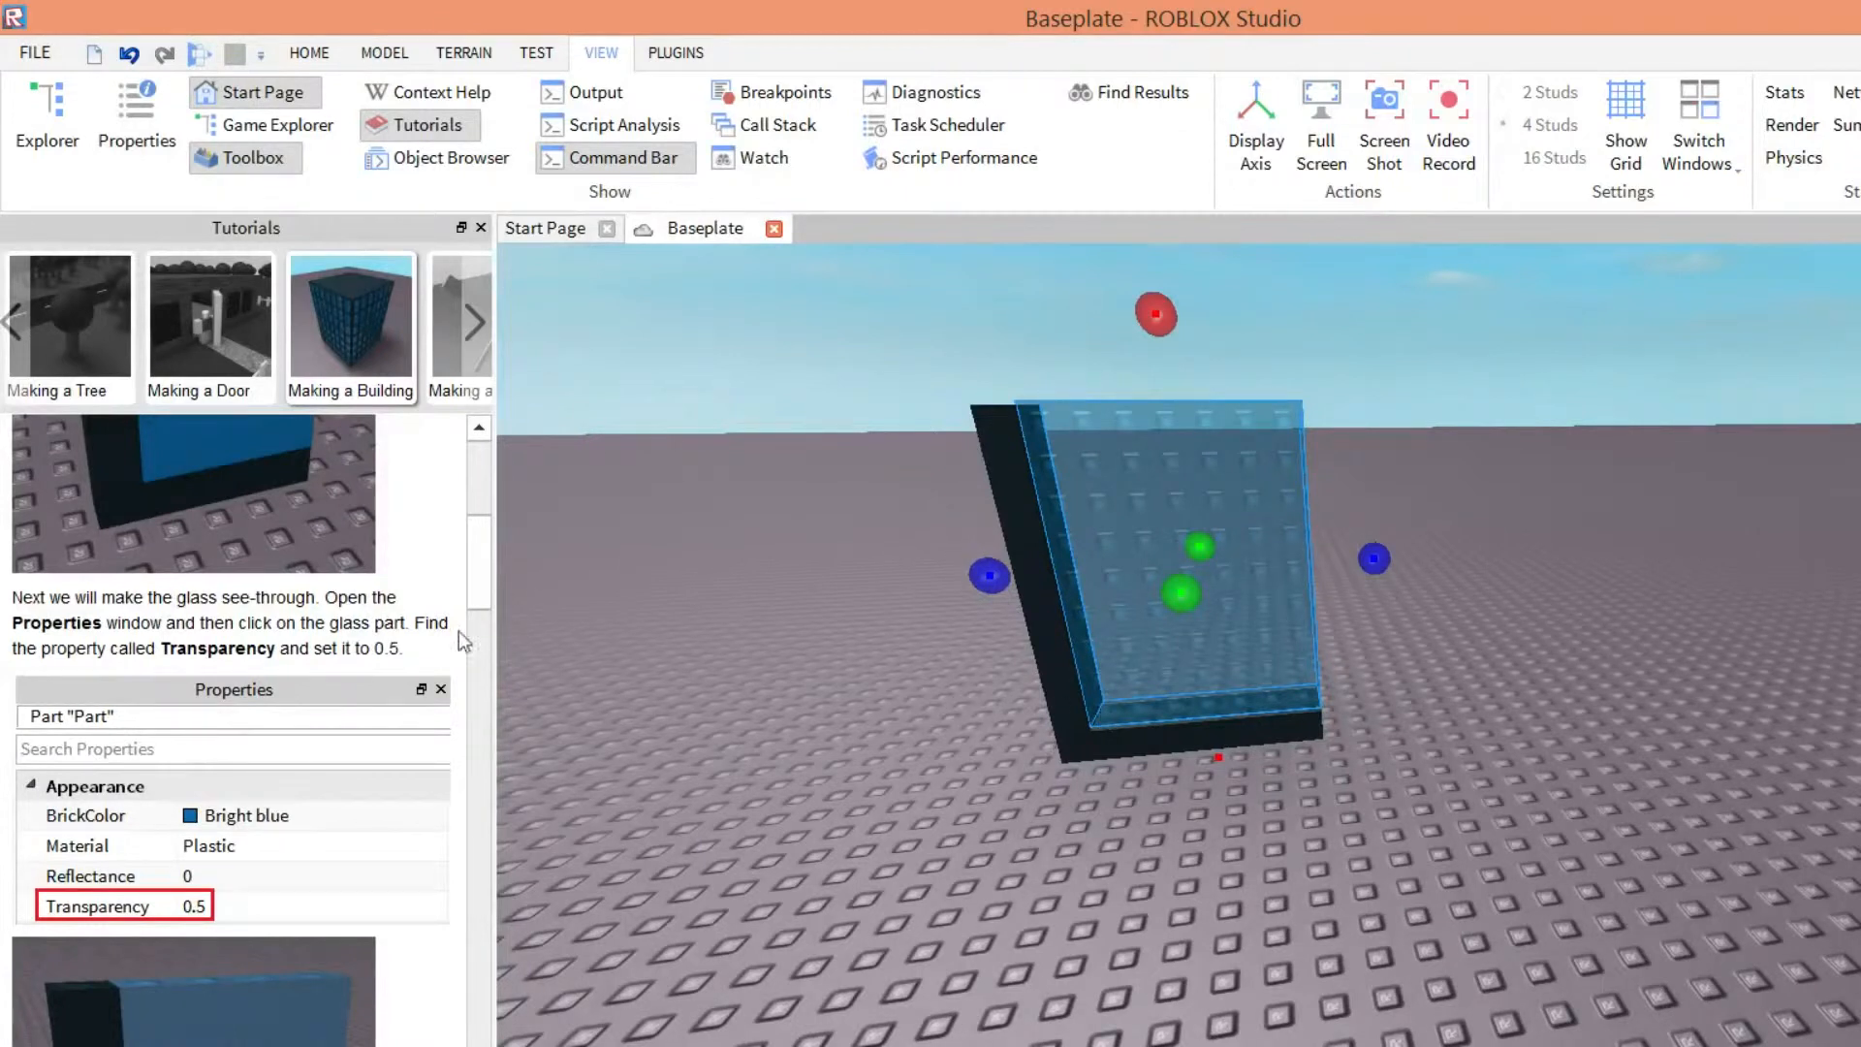
- Read the tutorial's instructions on copying the window into a row and stacking the rows
scroll(262, 694, down, 5)
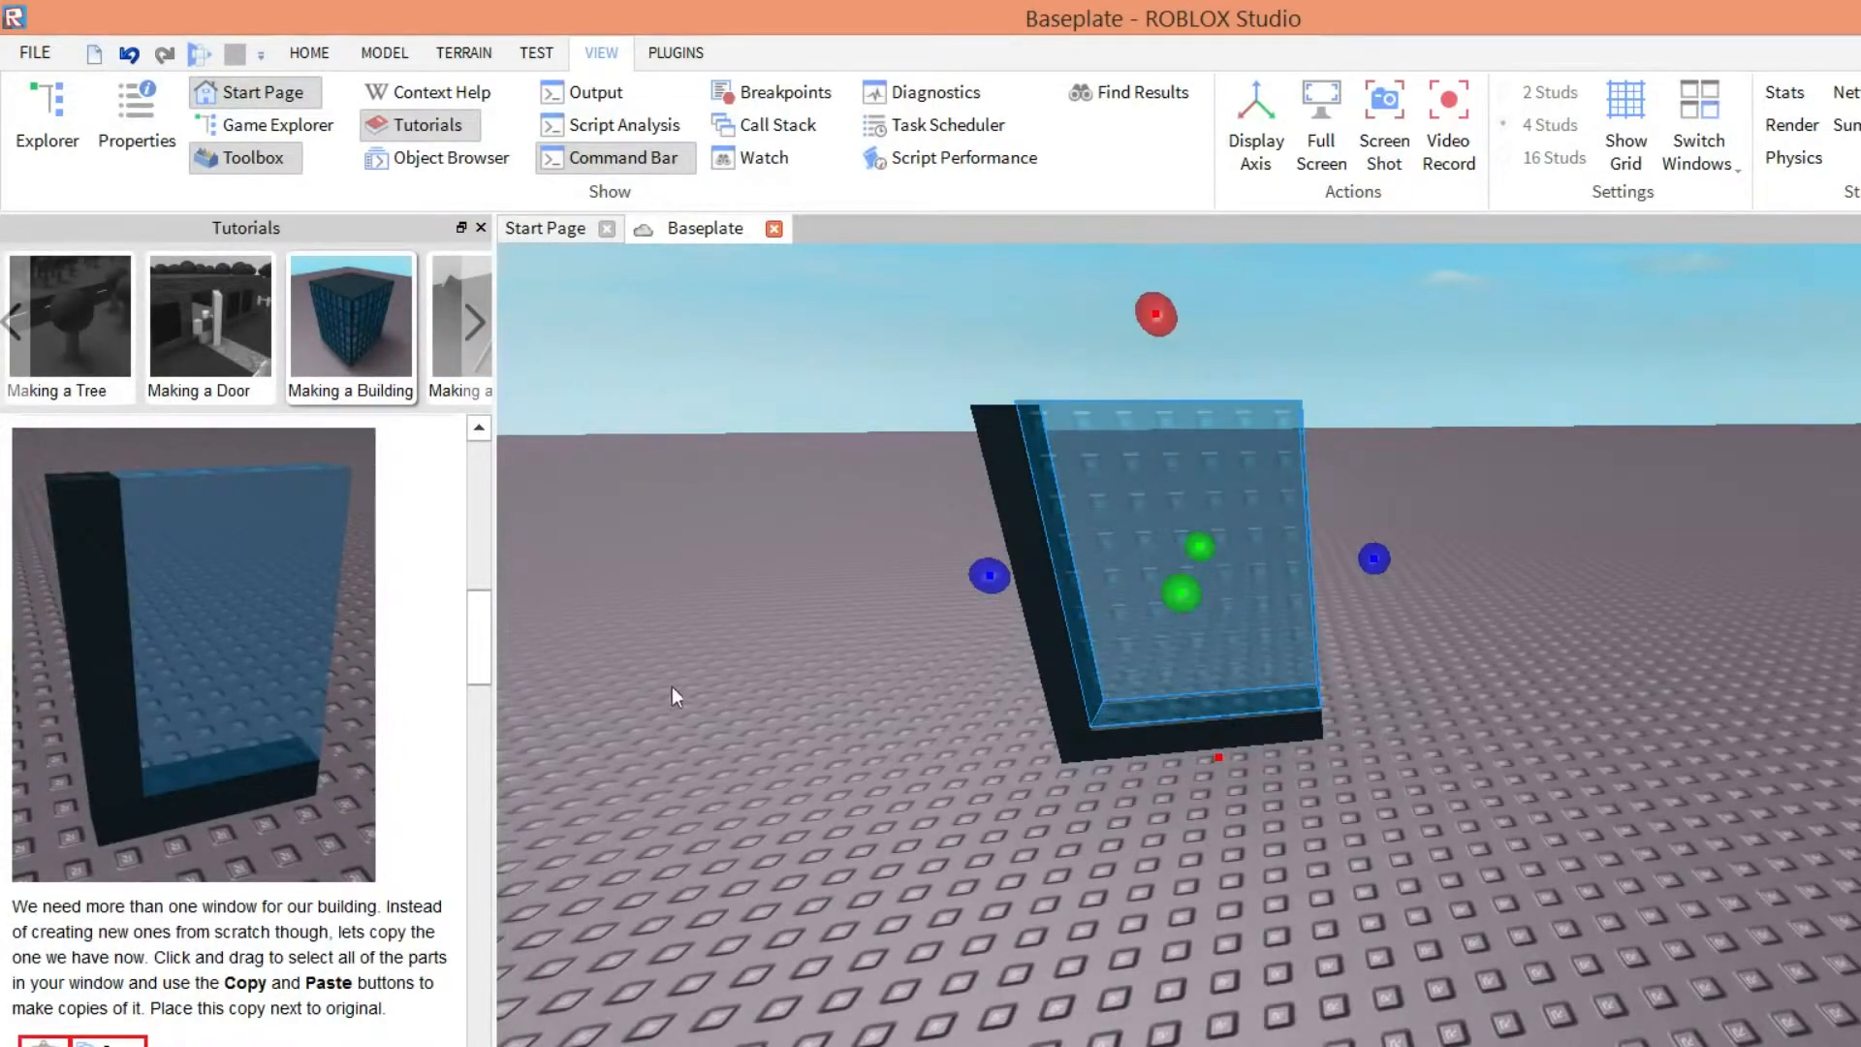
scroll(954, 787, down, 10)
key(f)
scroll(380, 525, down, 1)
scroll(380, 524, down, 12)
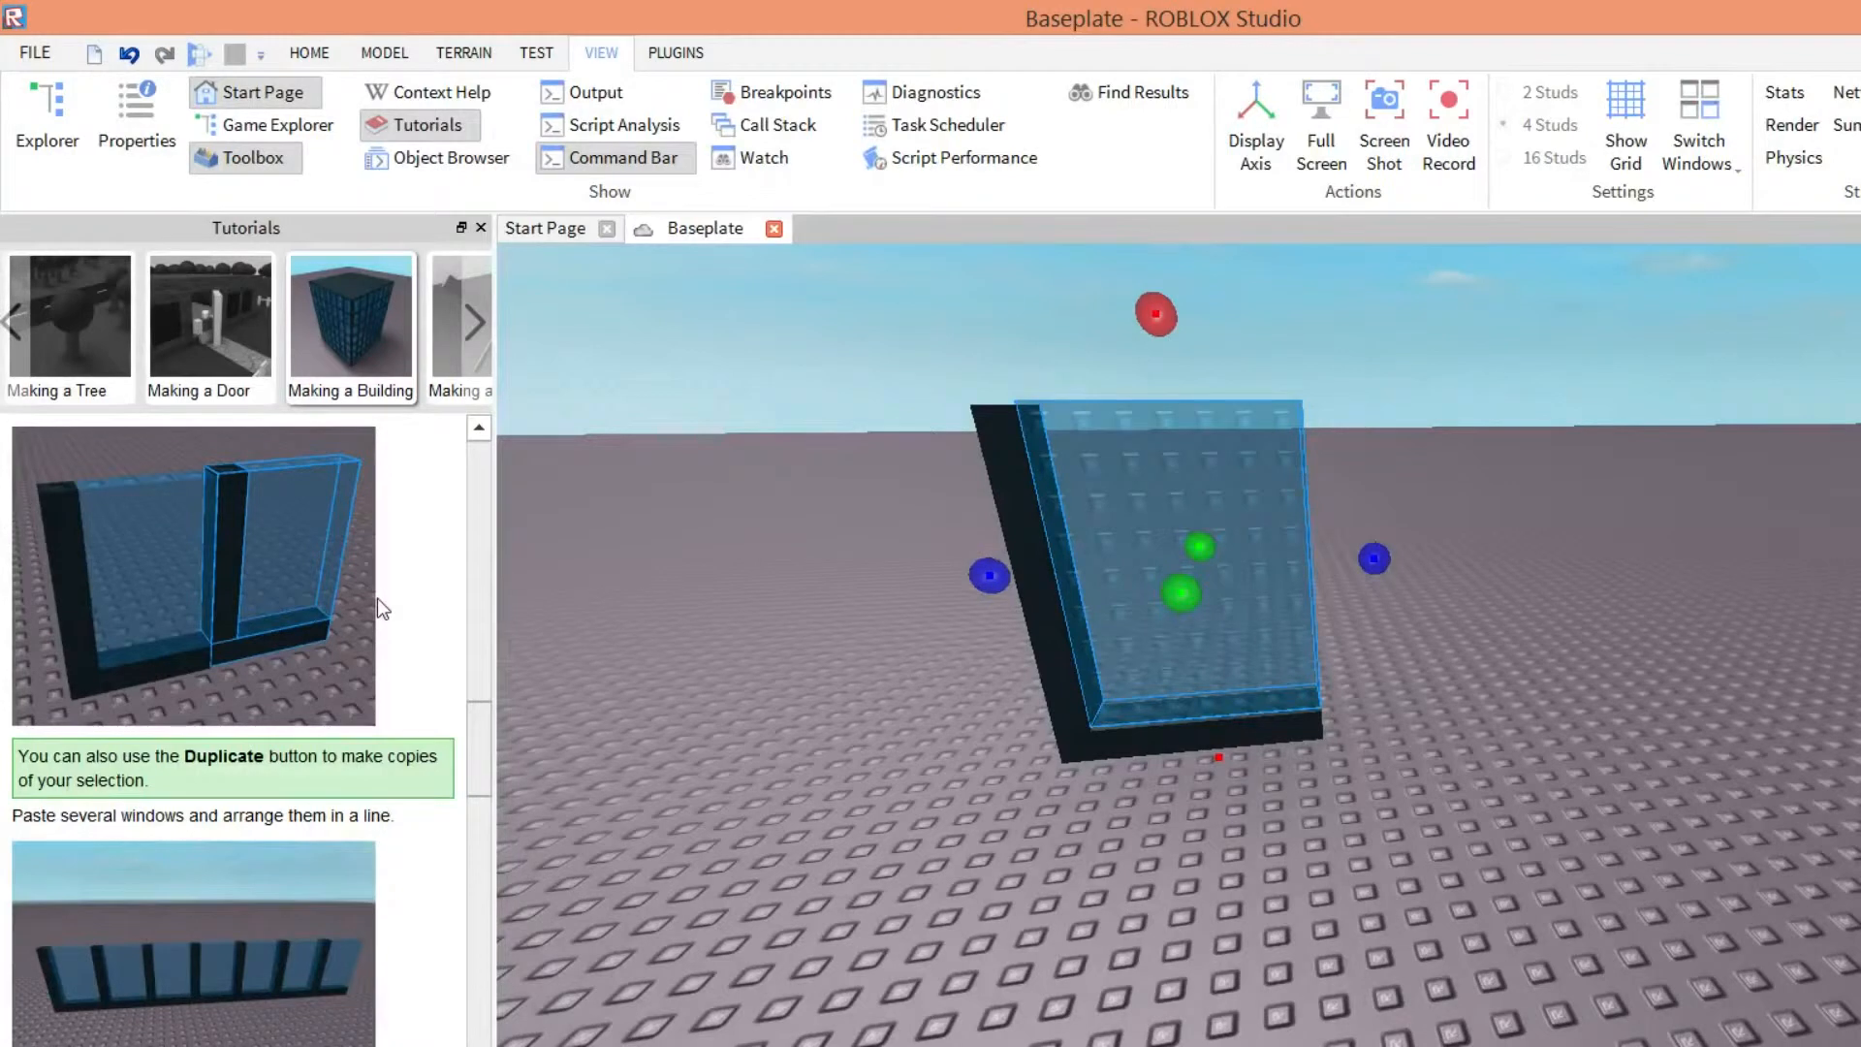
scroll(376, 597, down, 6)
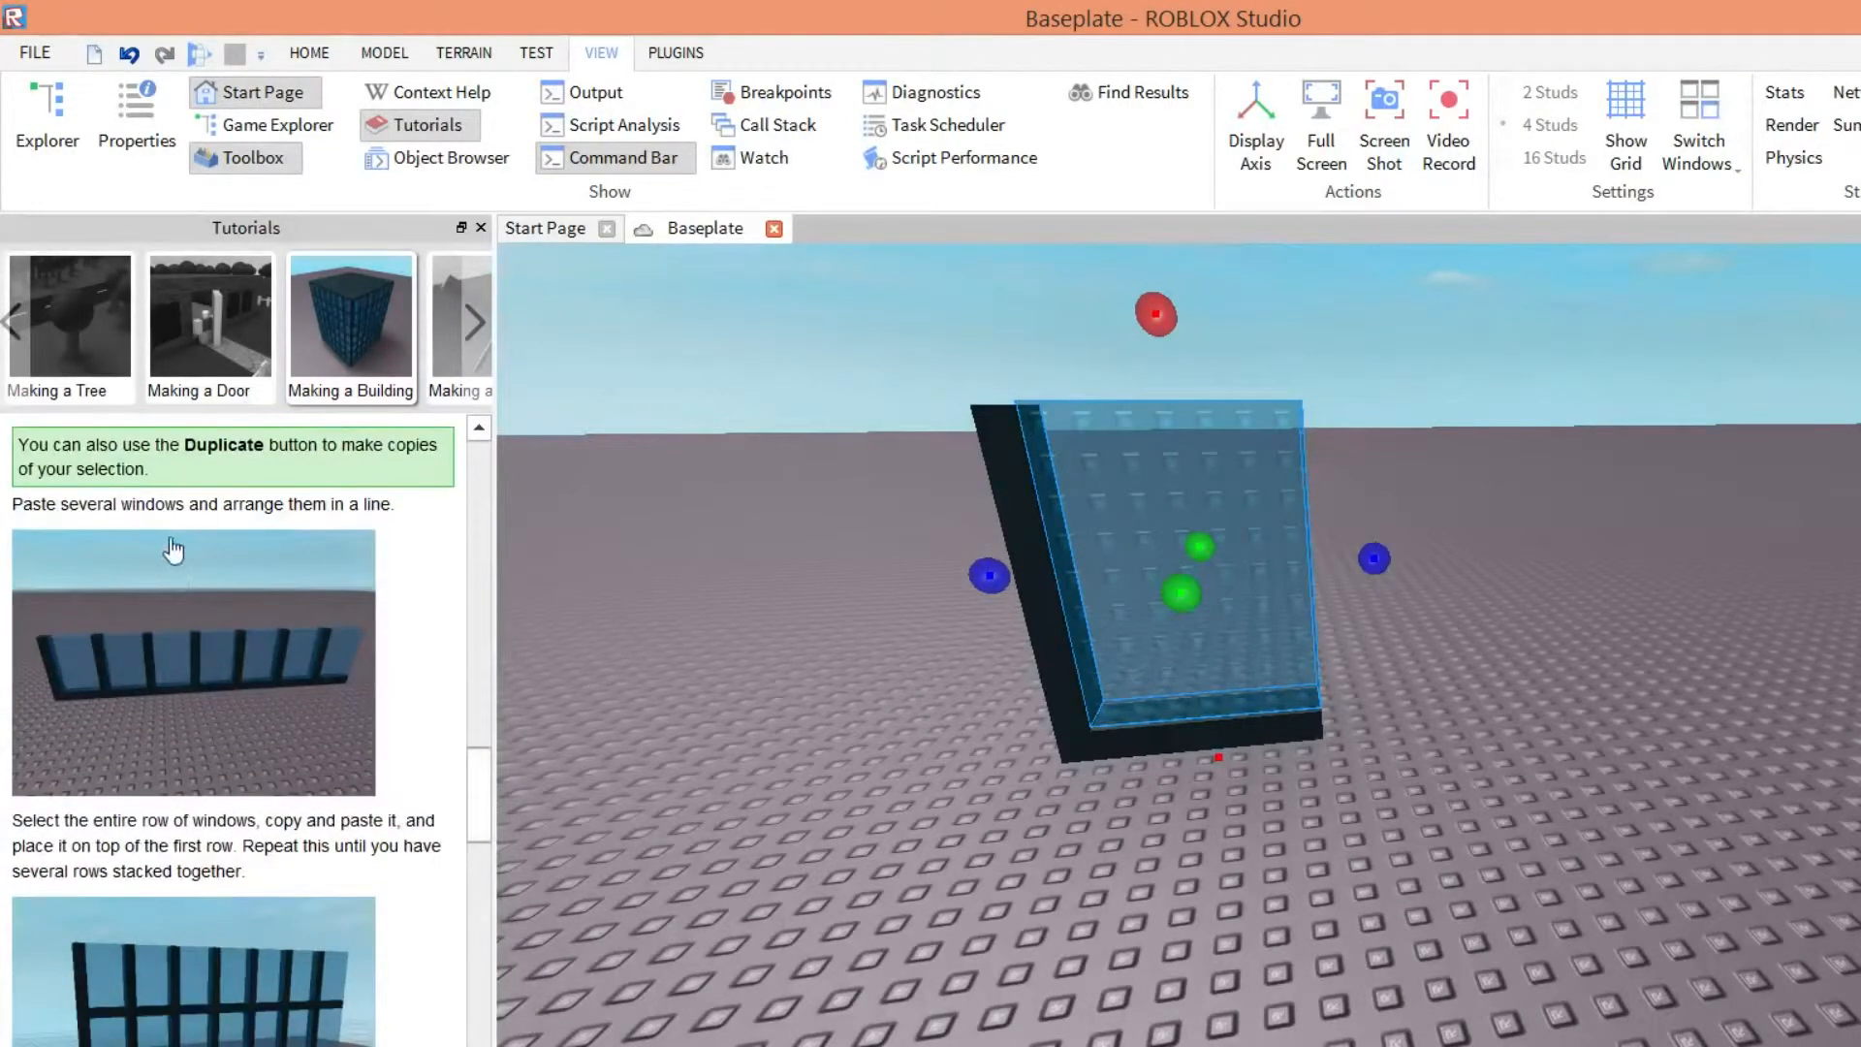
scroll(386, 649, down, 7)
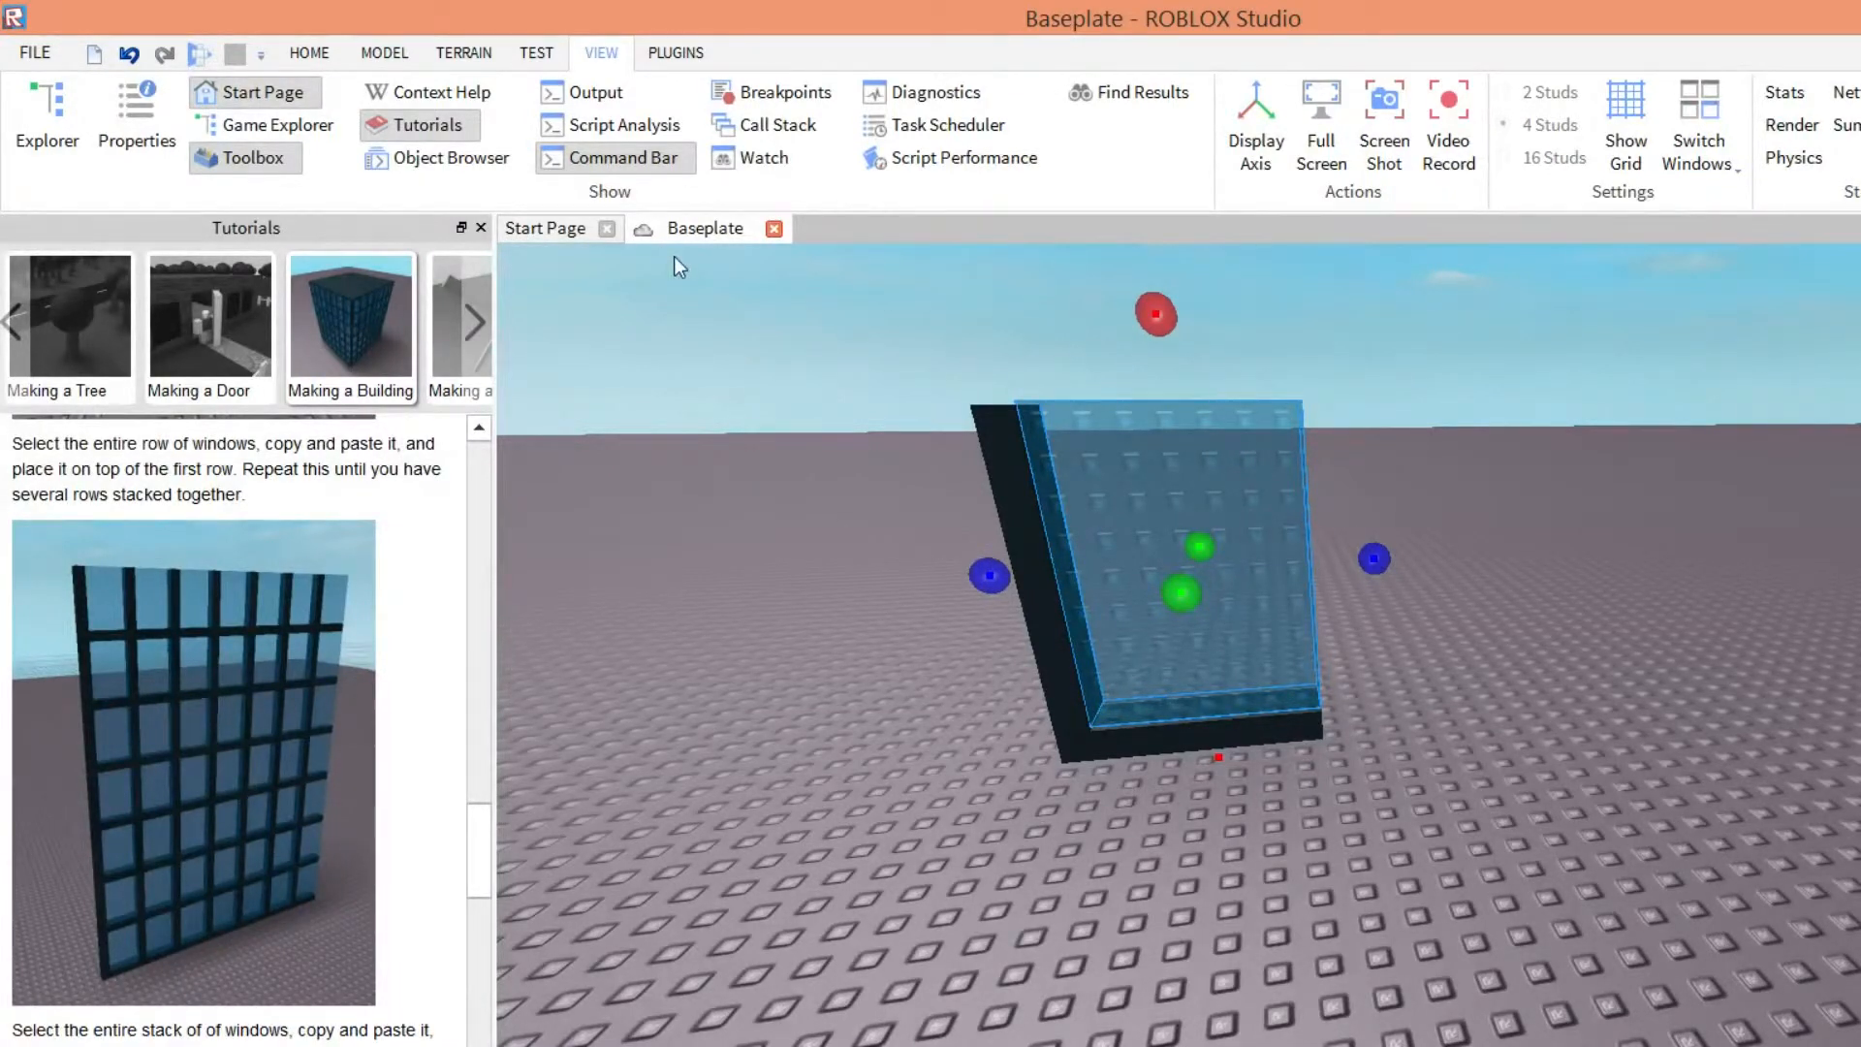
- Select both frame blocks and the glass panel together and activate the Move tool
click(309, 52)
click(213, 126)
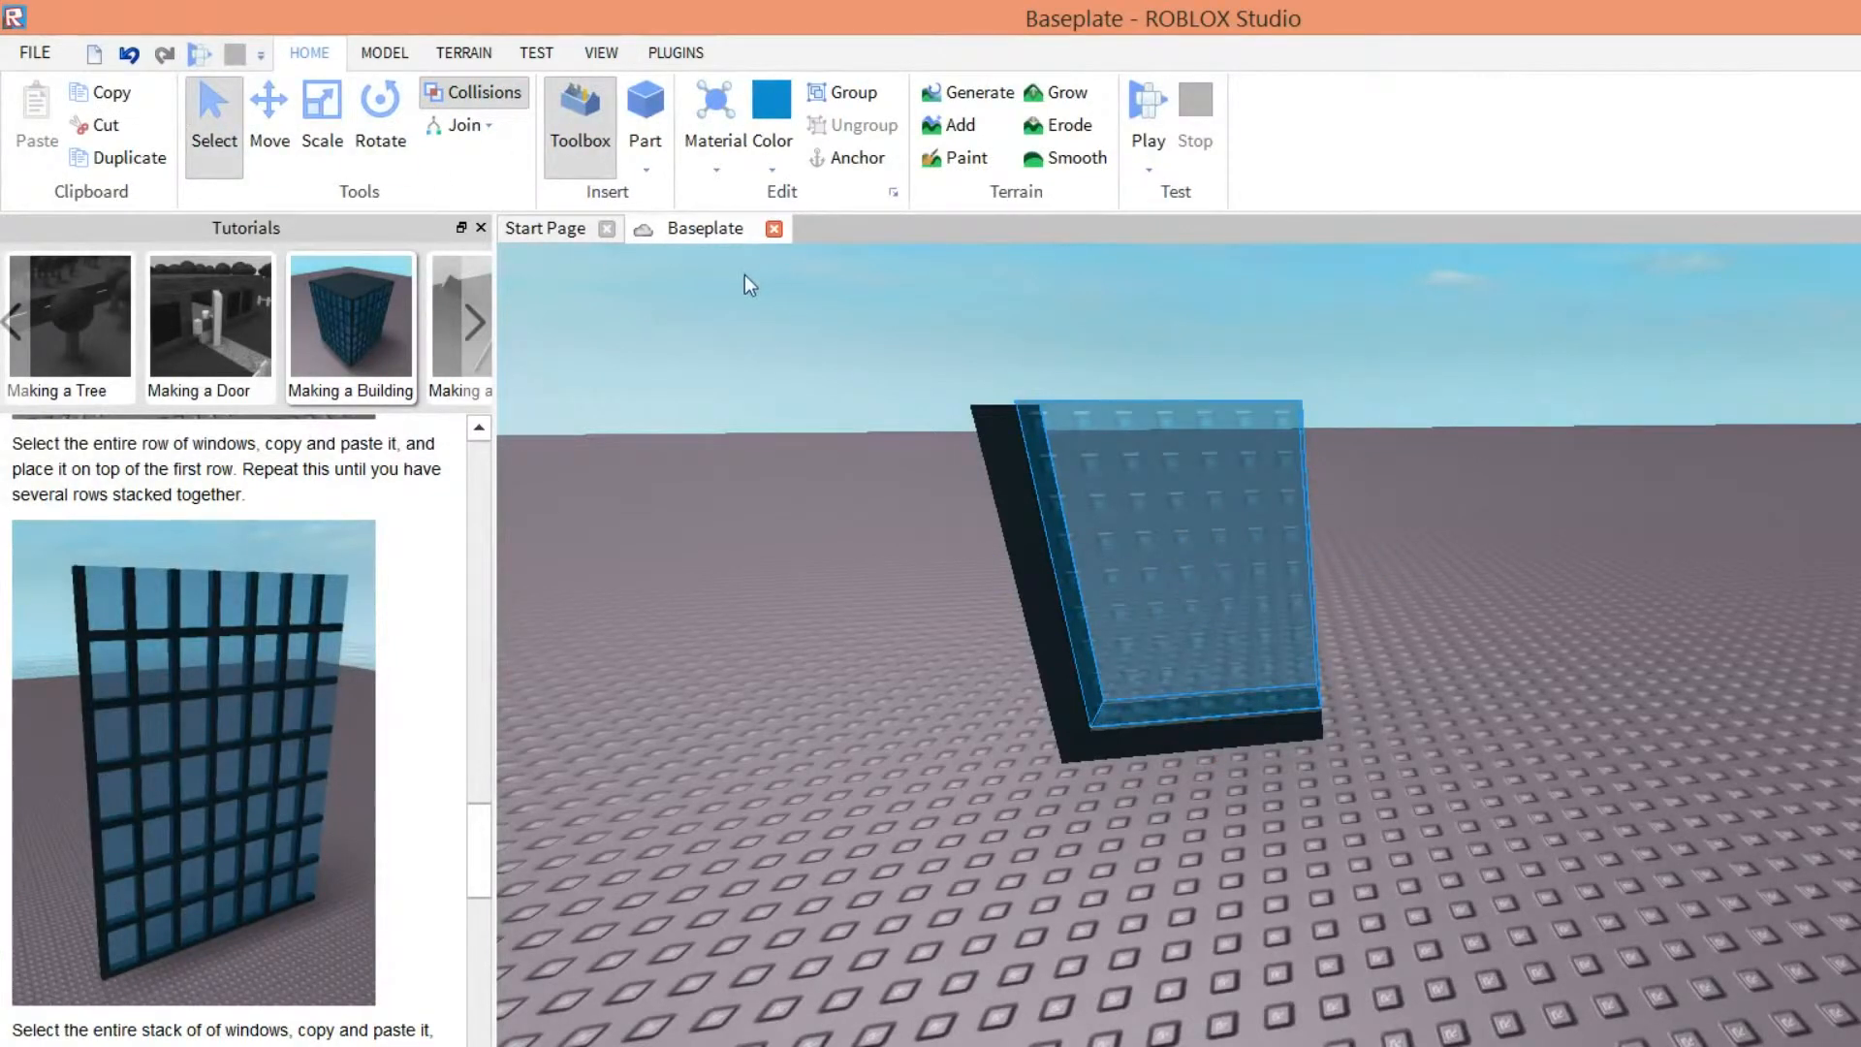
click(1123, 522)
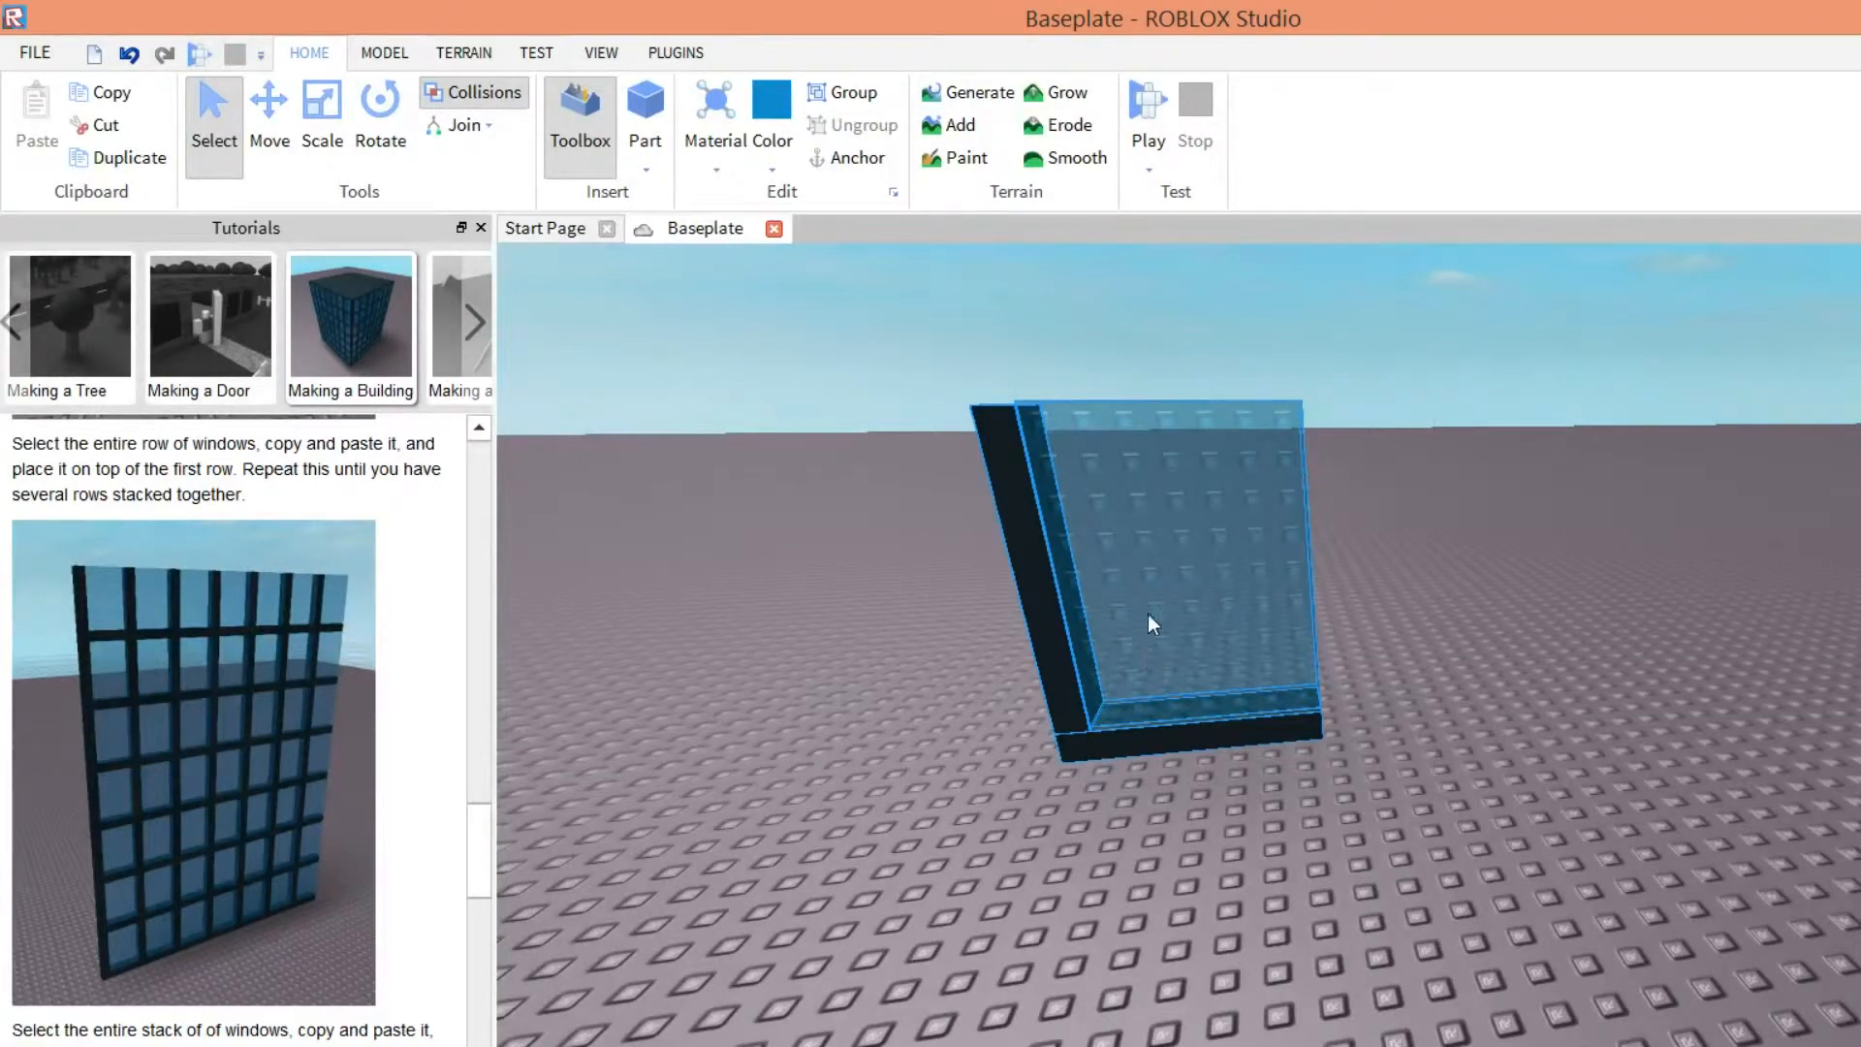
right_drag(1163, 429, 1162, 423)
click(786, 360)
click(1080, 596)
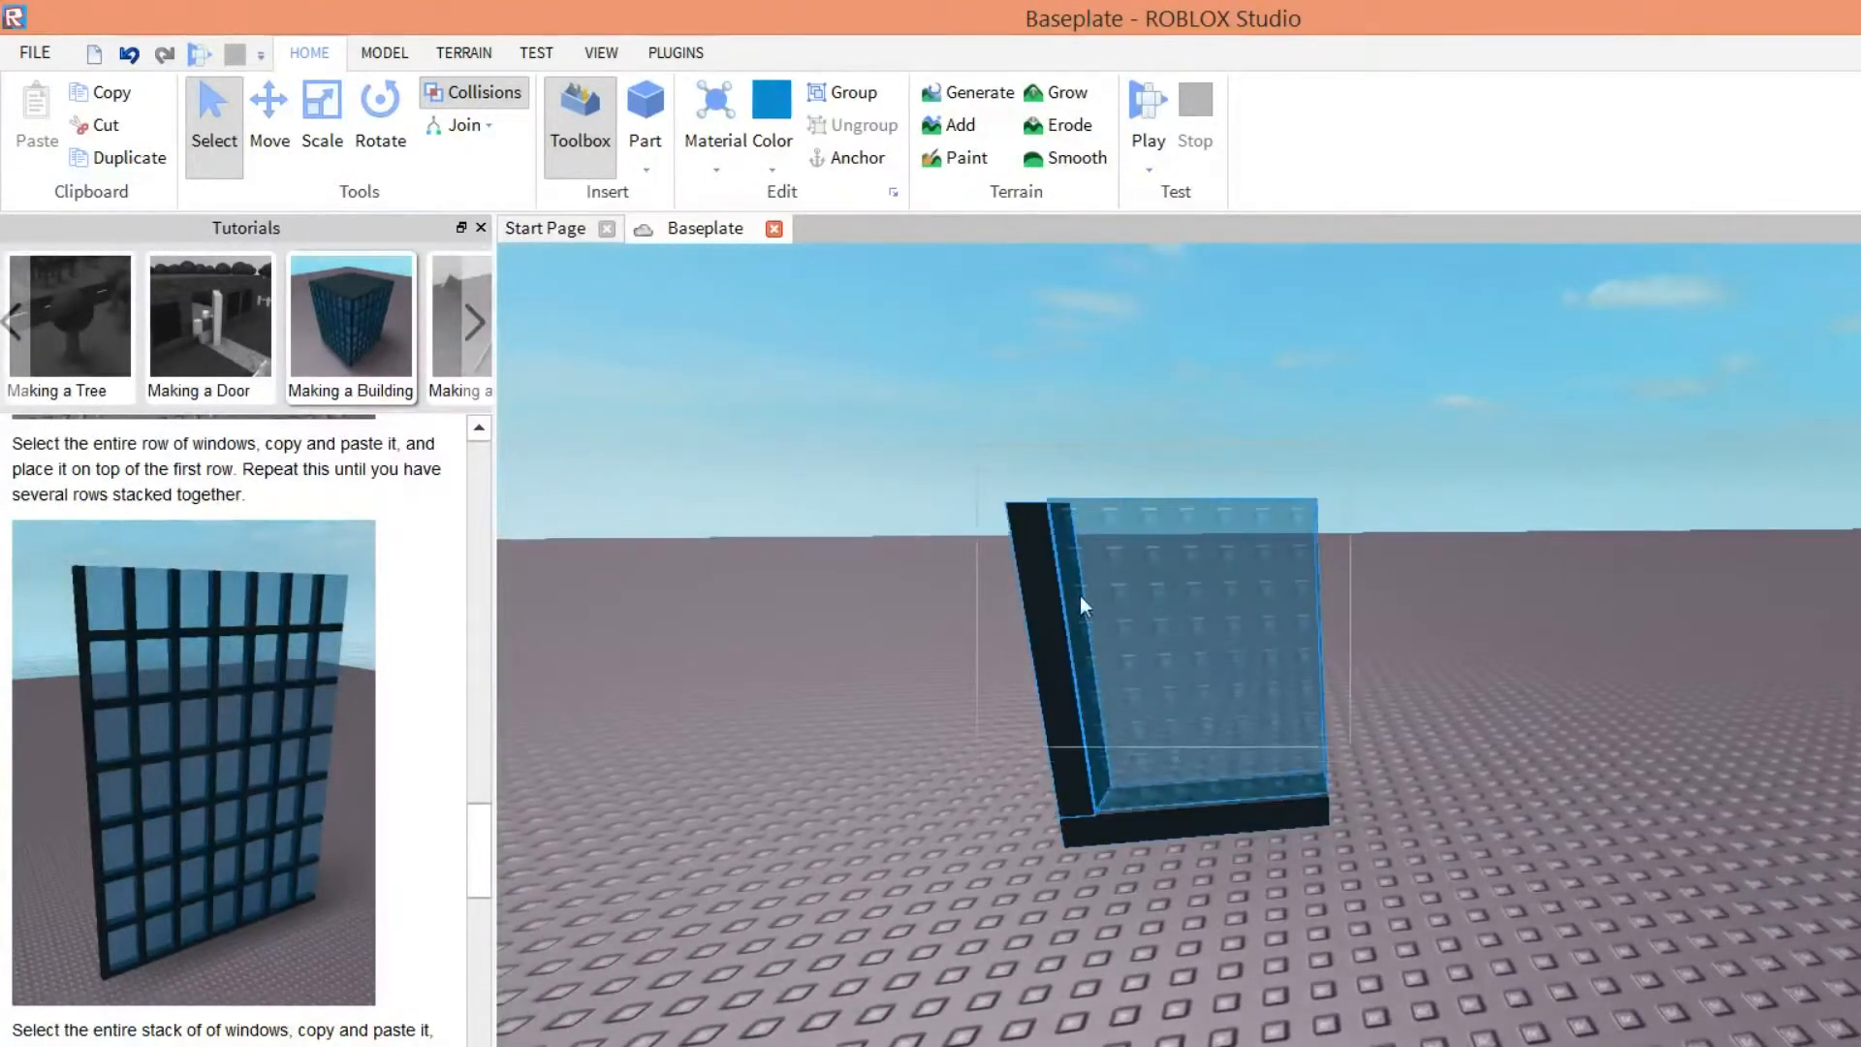
click(260, 111)
click(706, 312)
click(1148, 708)
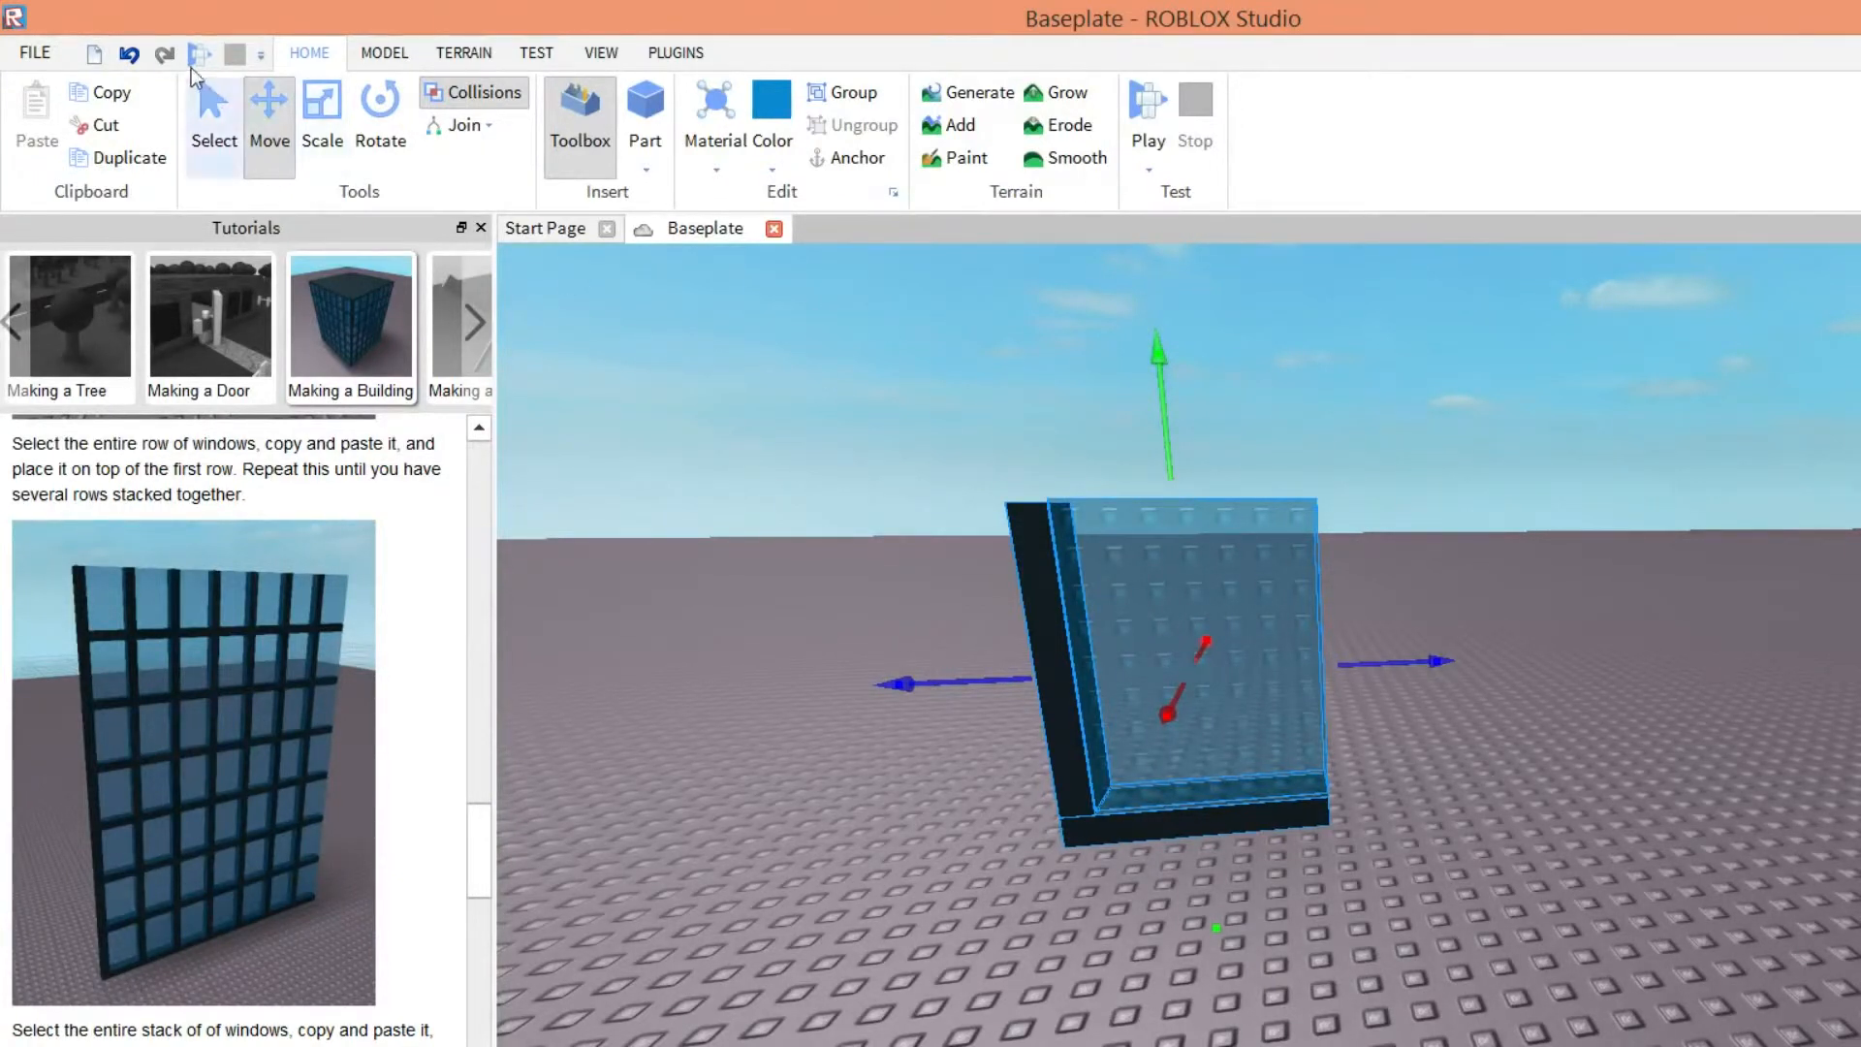
- Reselect all three window parts together, then copy the window and paste one duplicate of it
click(222, 95)
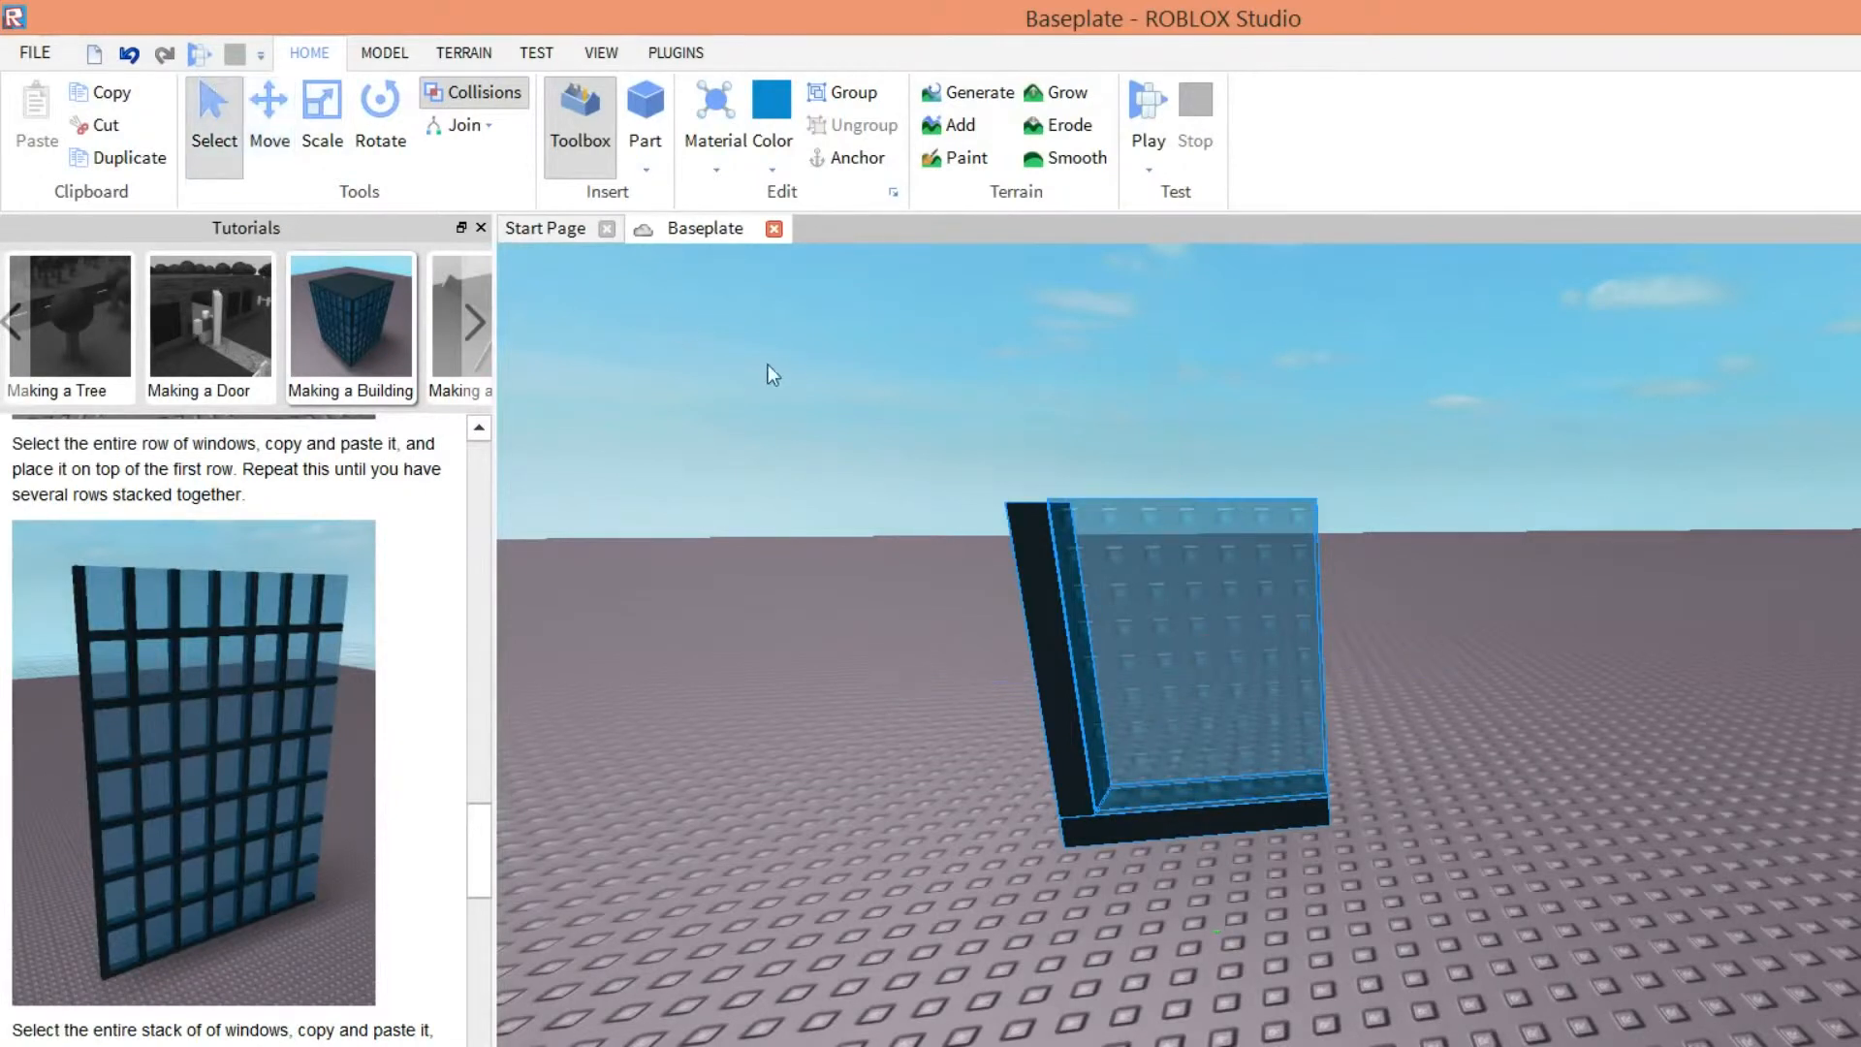
click(272, 95)
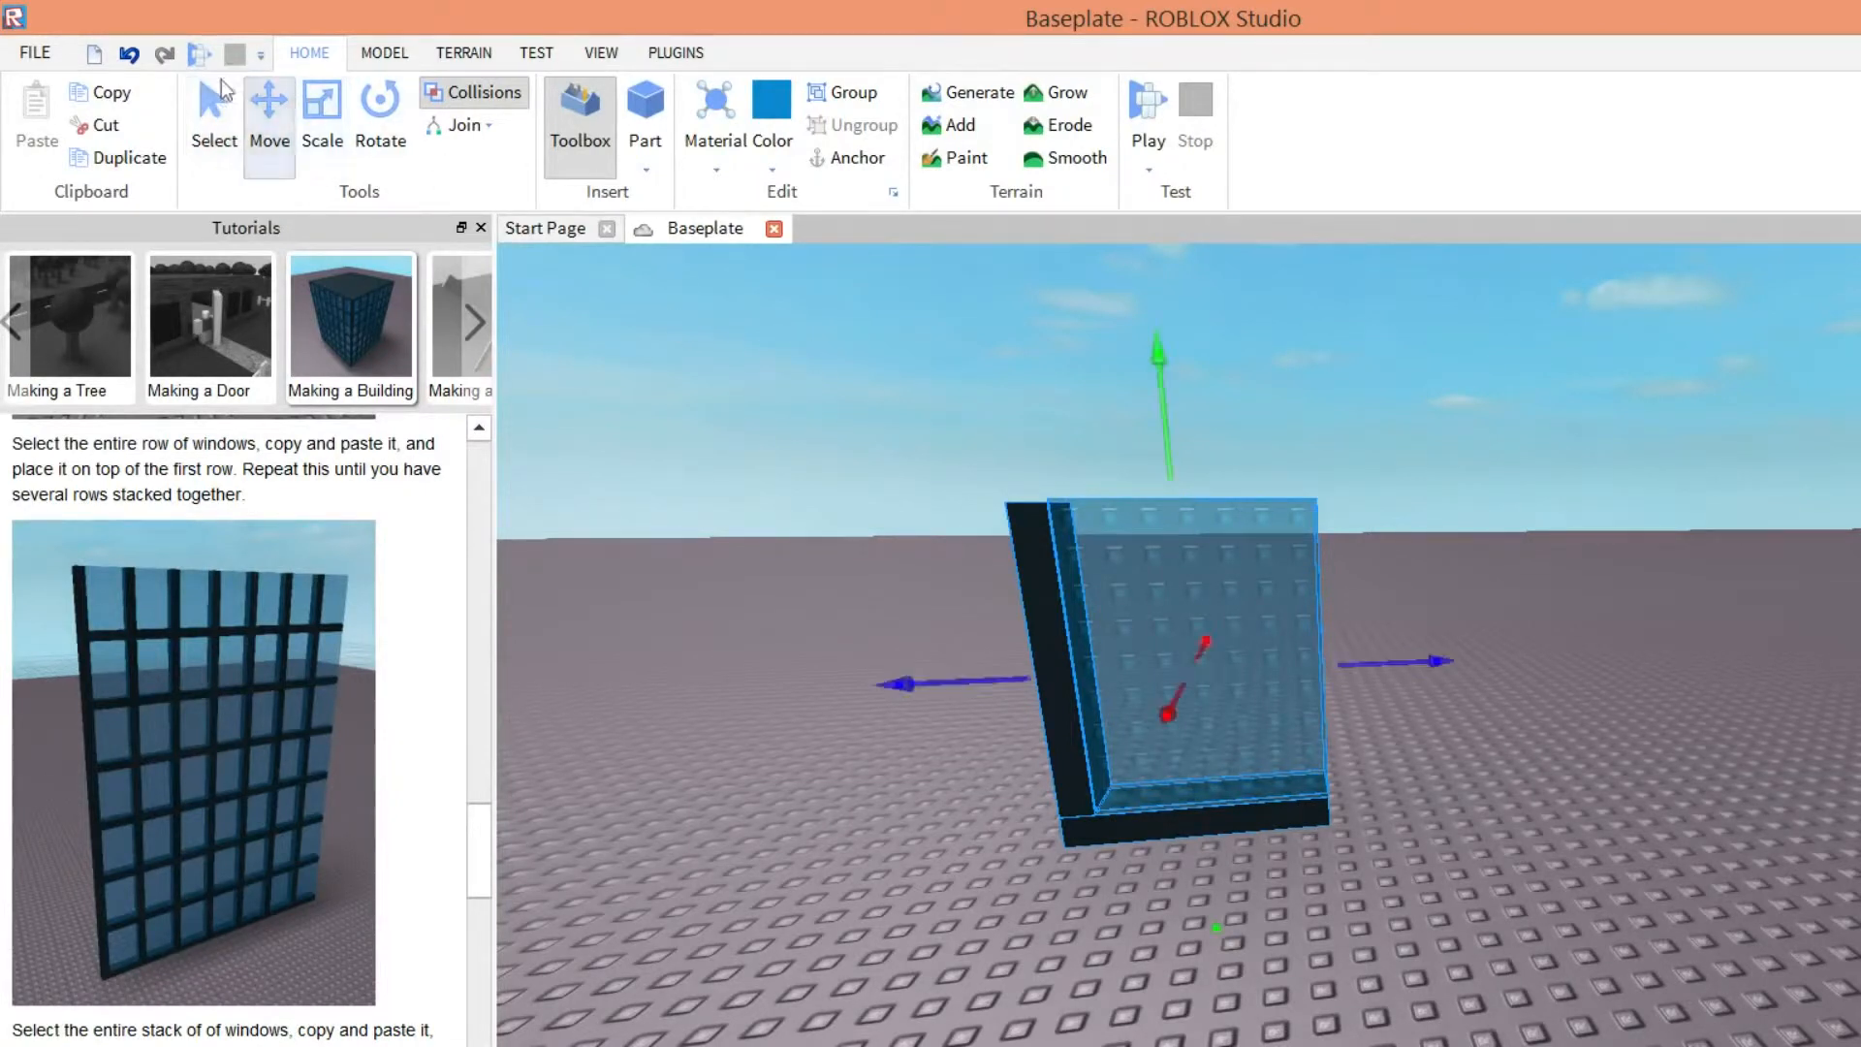
click(718, 326)
click(1163, 716)
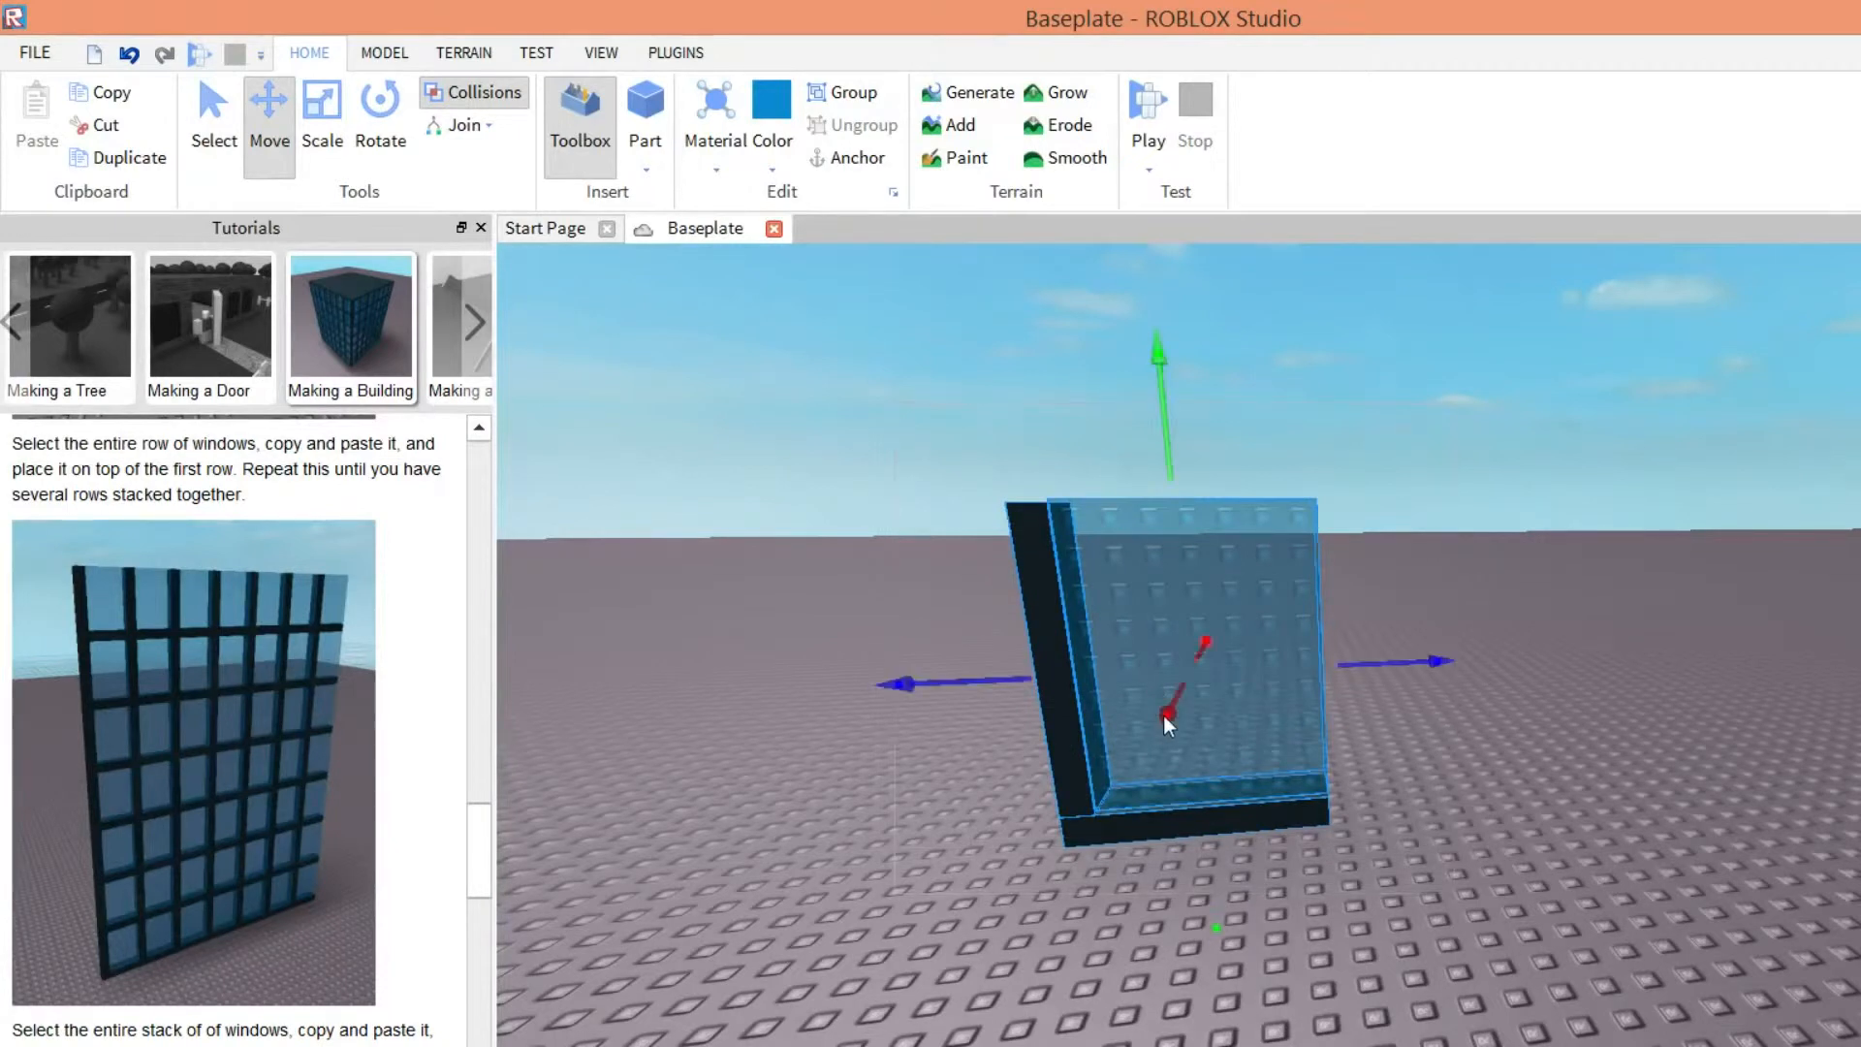
click(92, 76)
click(37, 114)
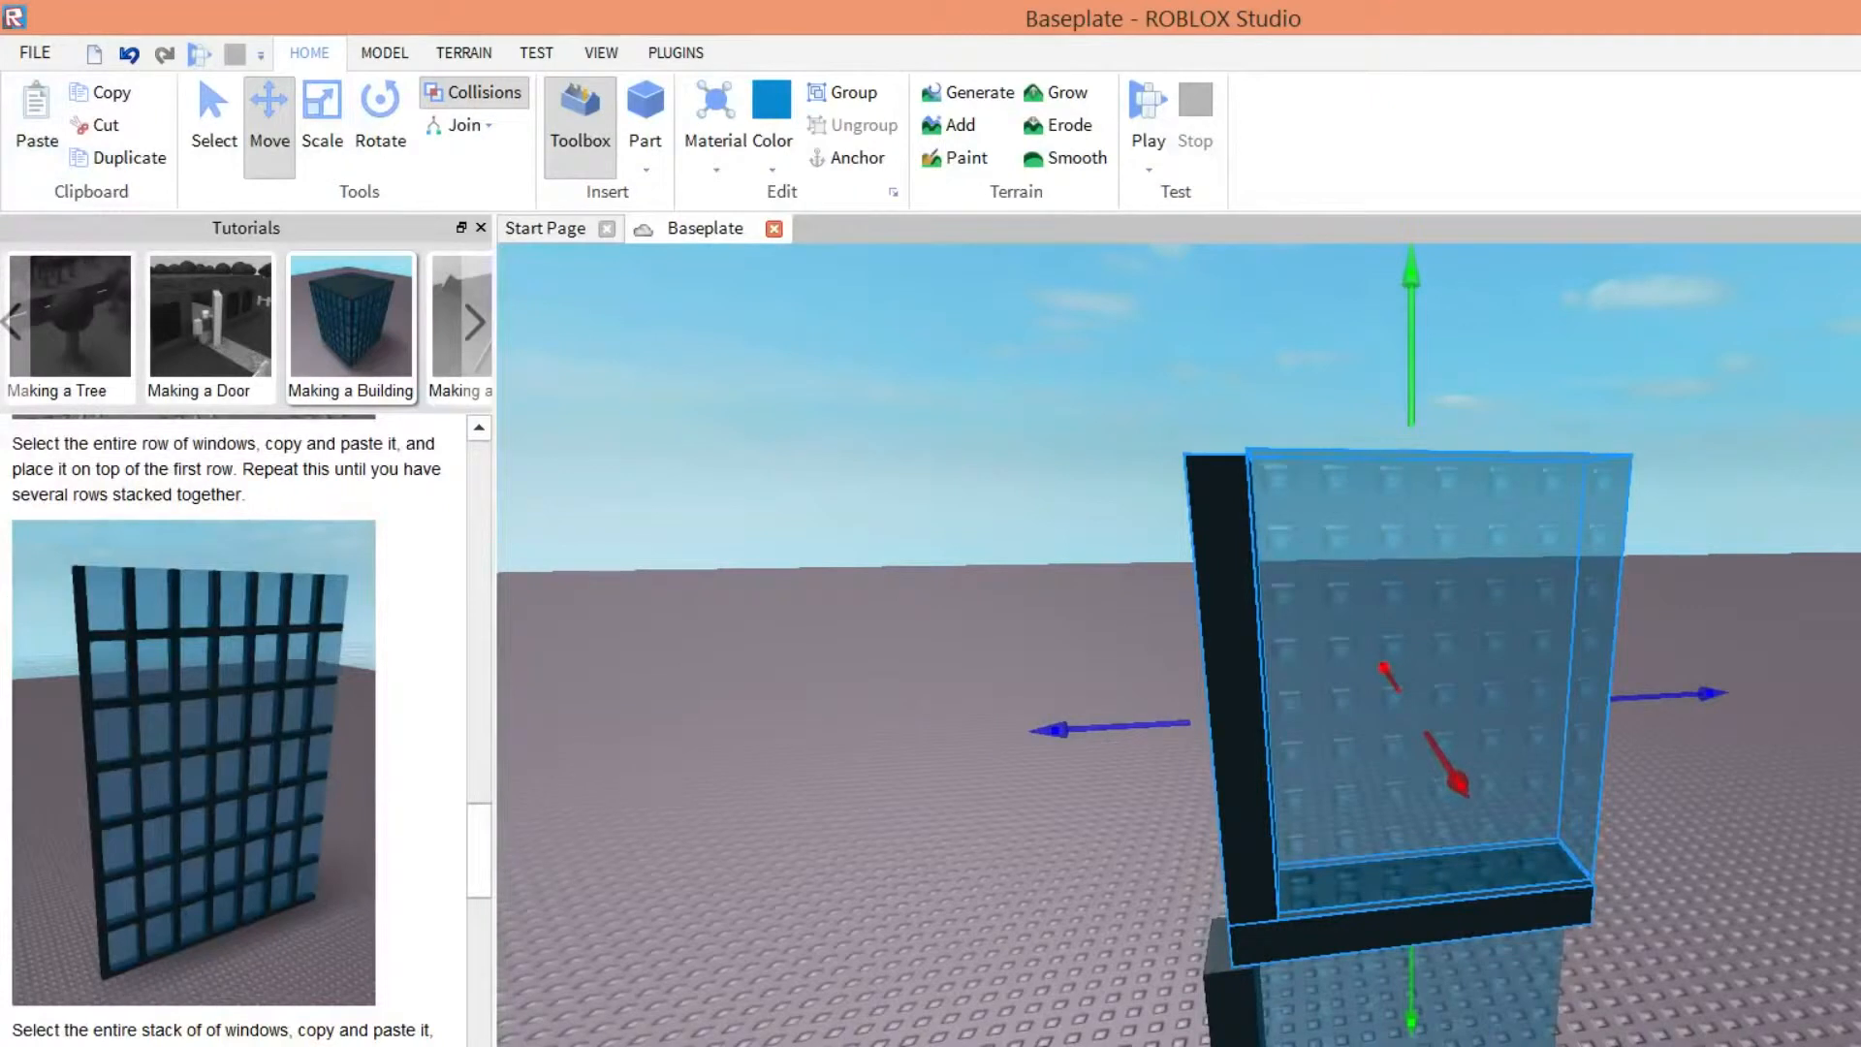
- Move the pasted window off the original and down to the ground beside it
scroll(1450, 654, down, 3)
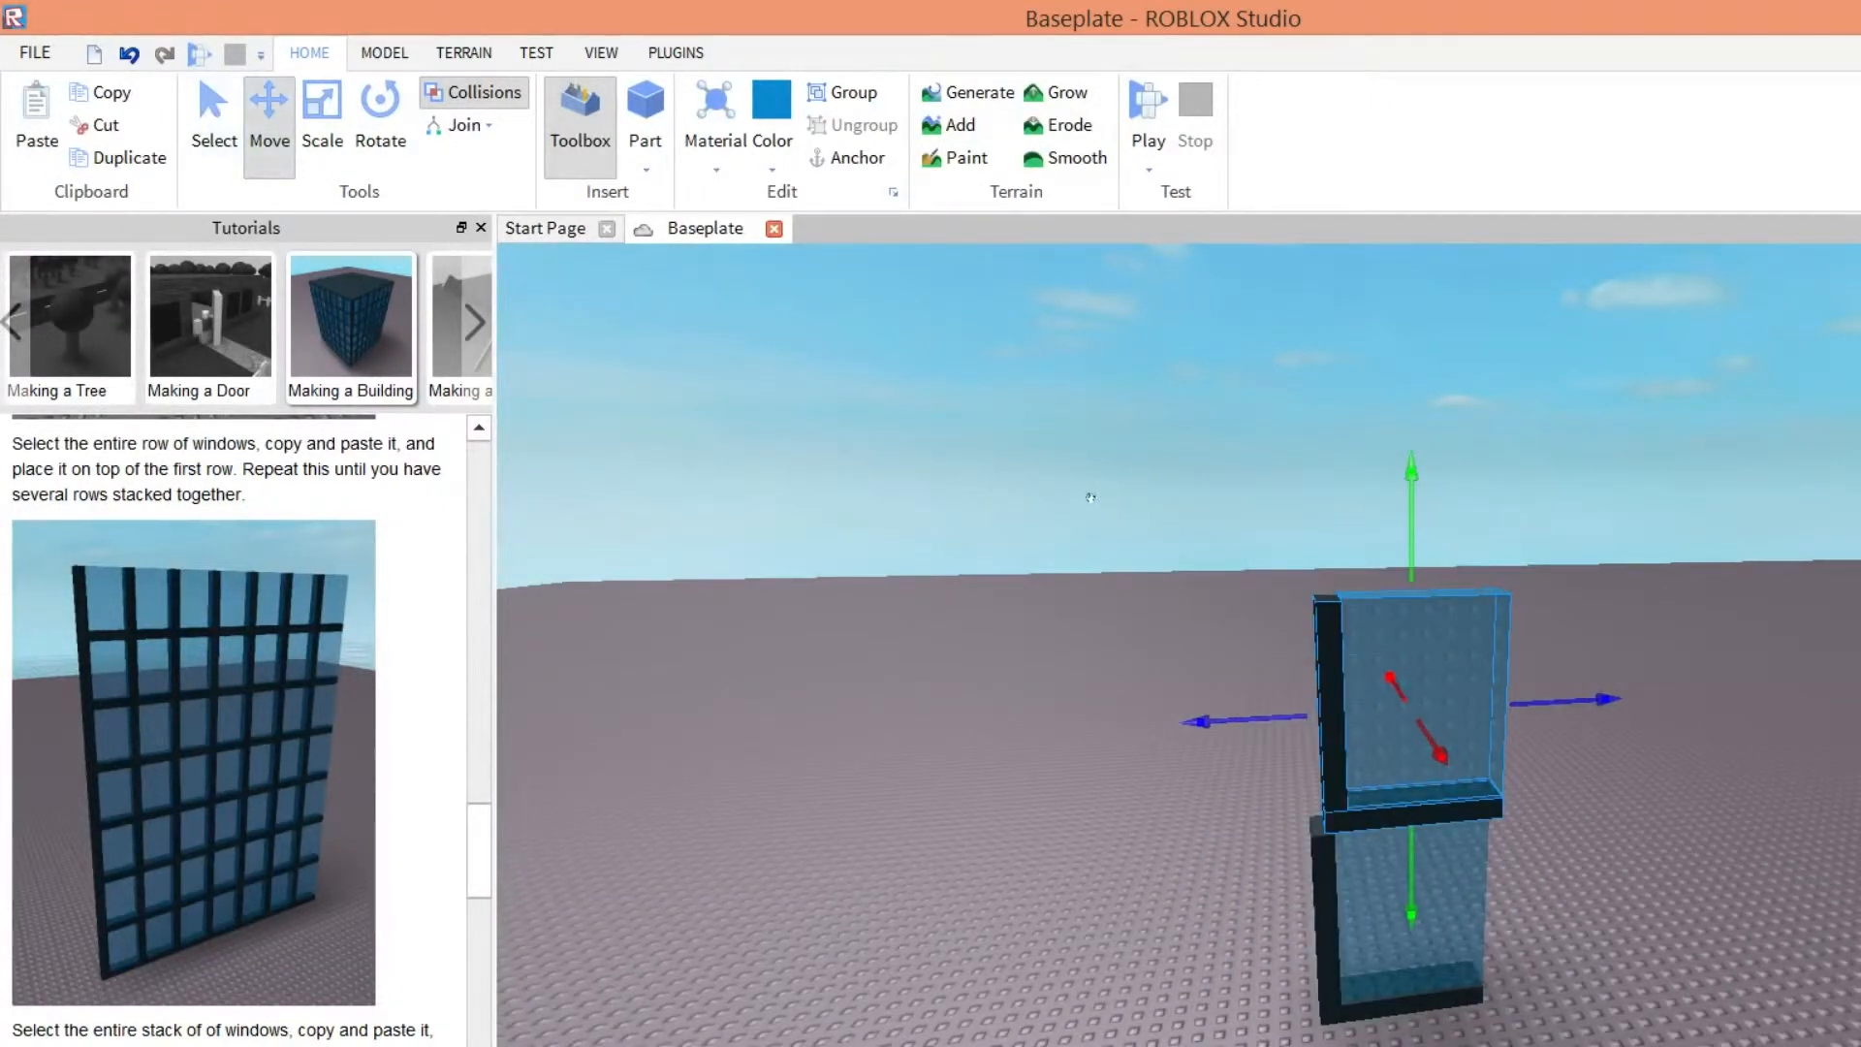
drag(1107, 523, 1229, 804)
right_drag(1416, 822, 1278, 828)
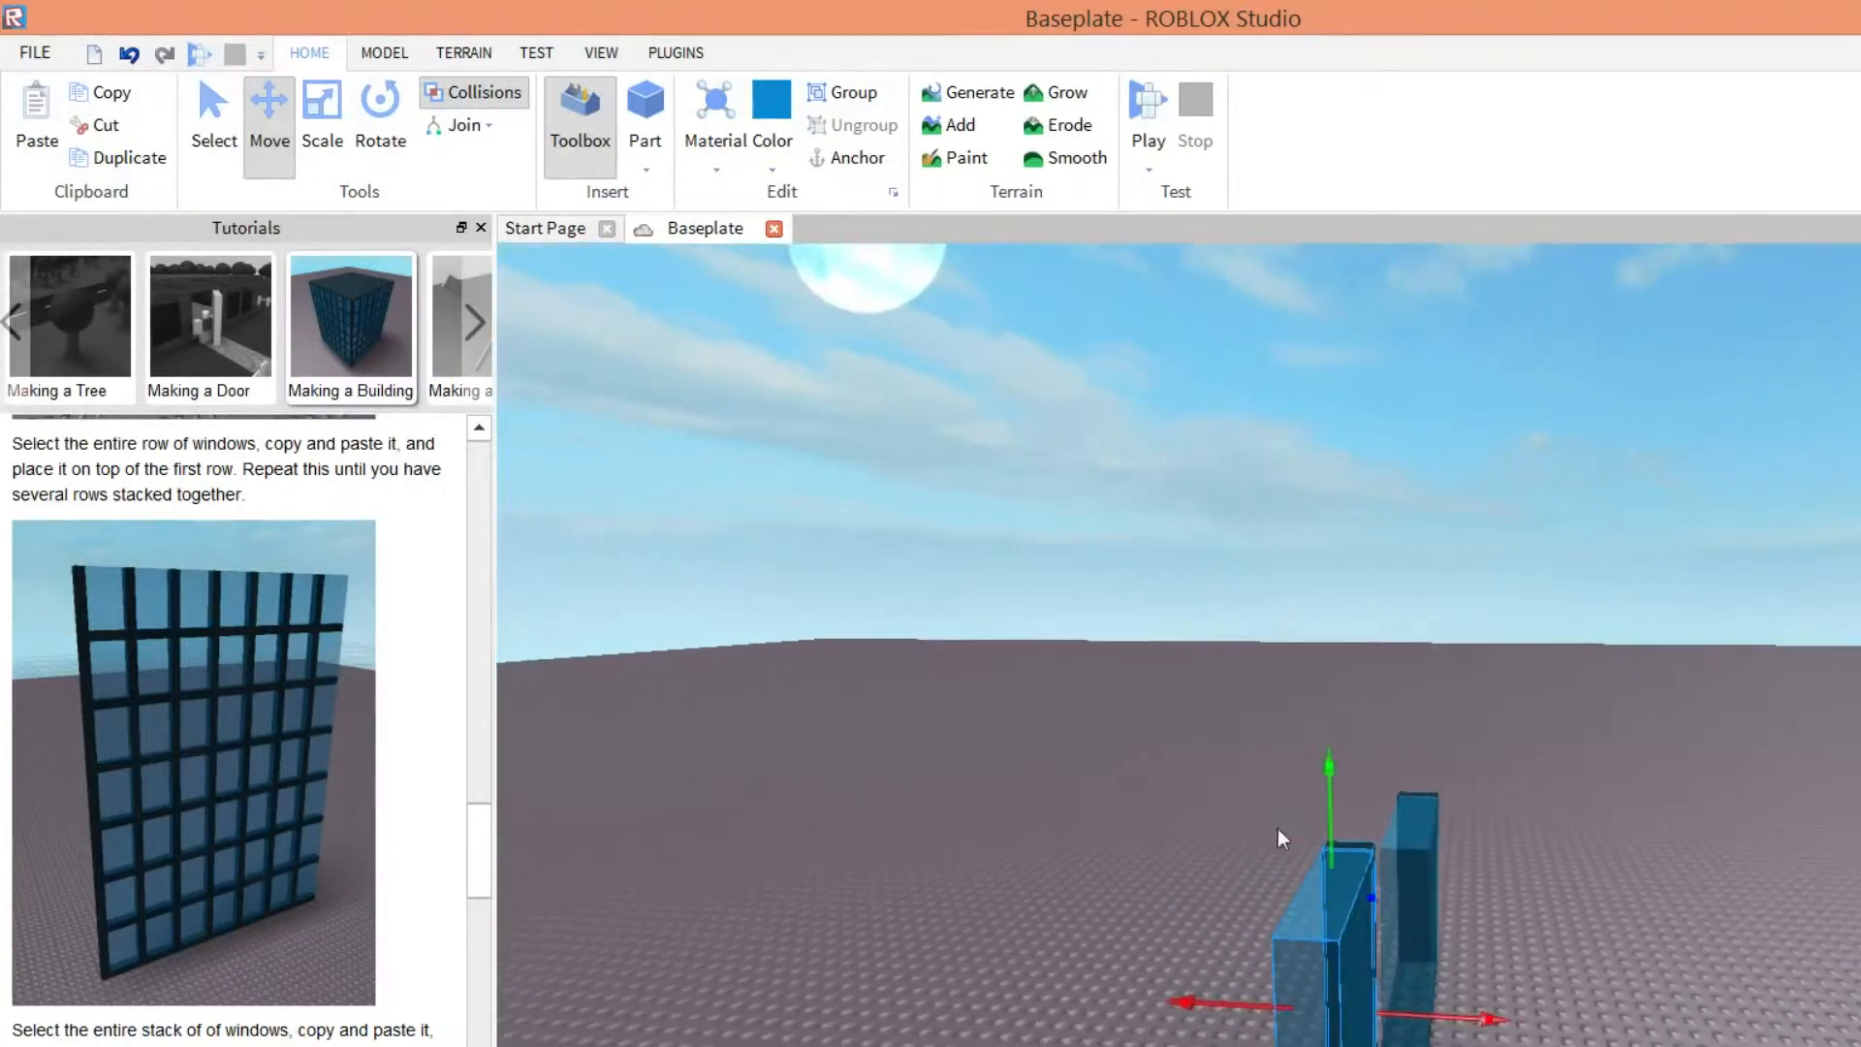
drag(1178, 795, 1185, 800)
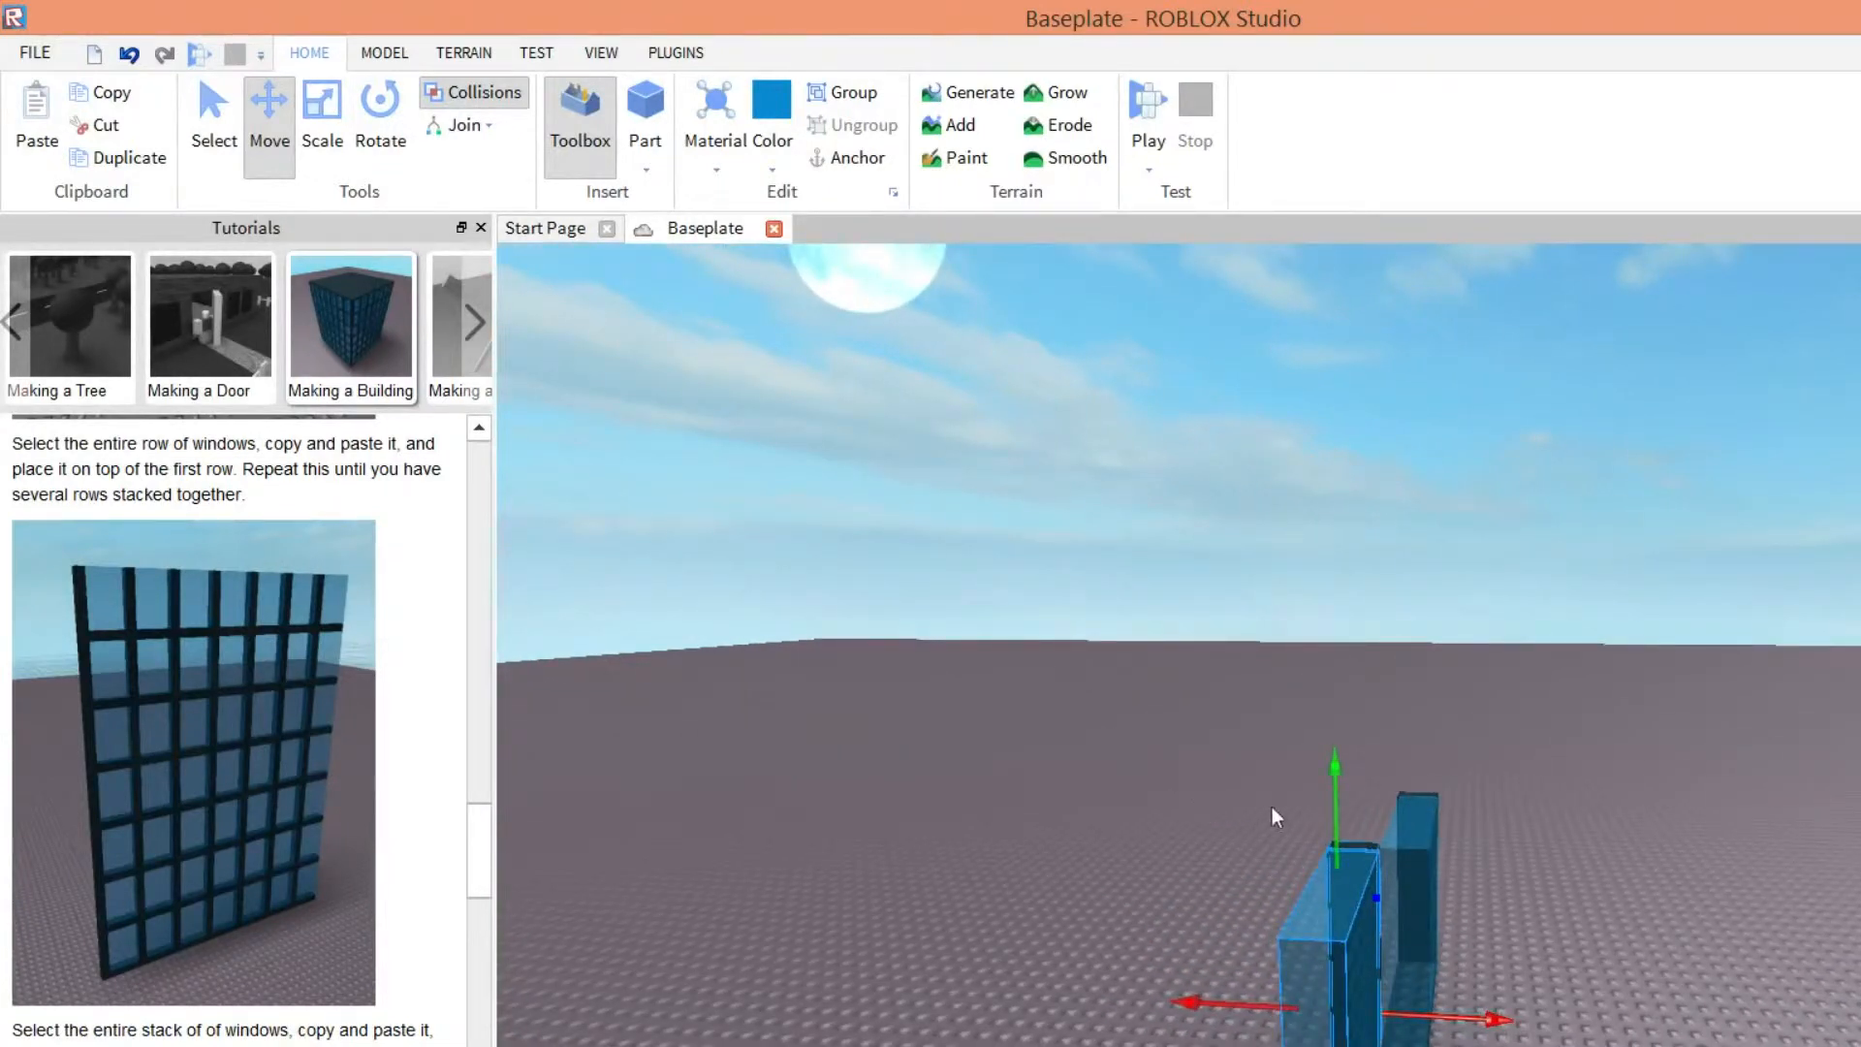
scroll(1283, 694, down, 2)
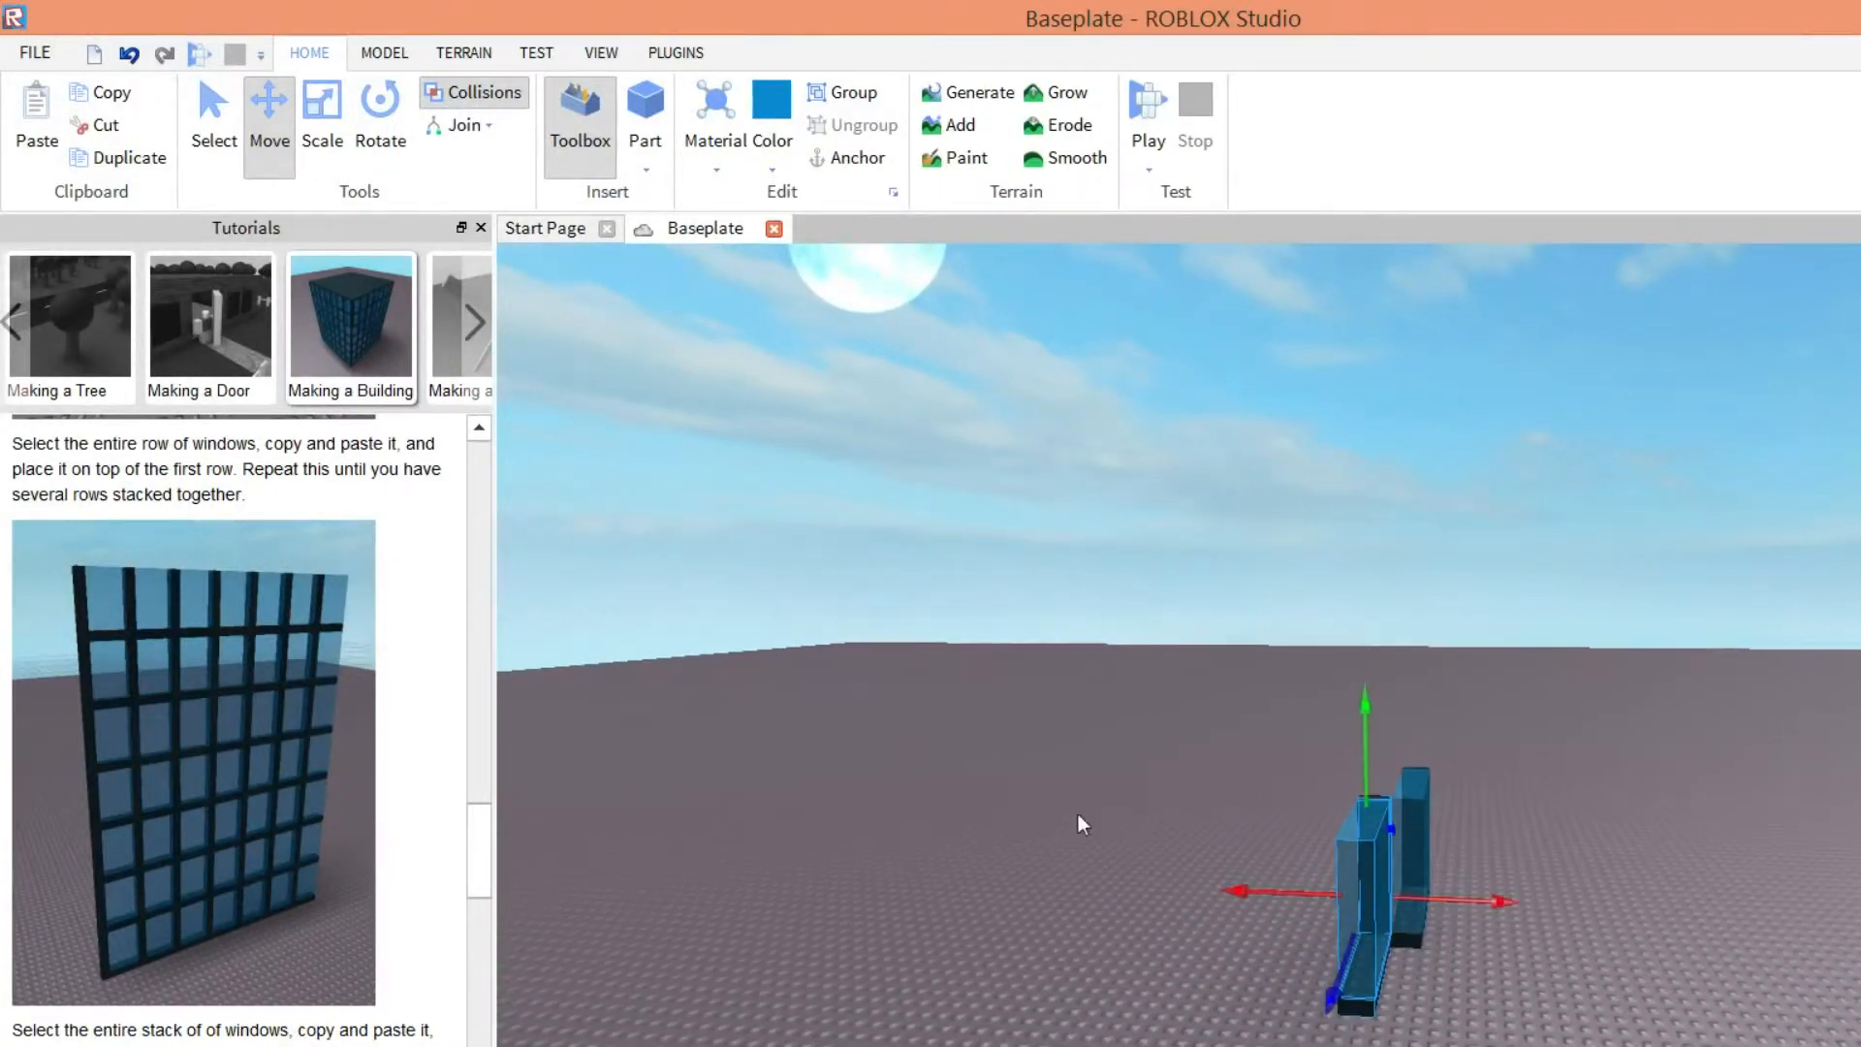
- Align the duplicate window with the original and close the gap so the two sit flush side by side
drag(1049, 792, 1039, 799)
drag(1174, 715, 1206, 716)
right_drag(992, 795, 992, 795)
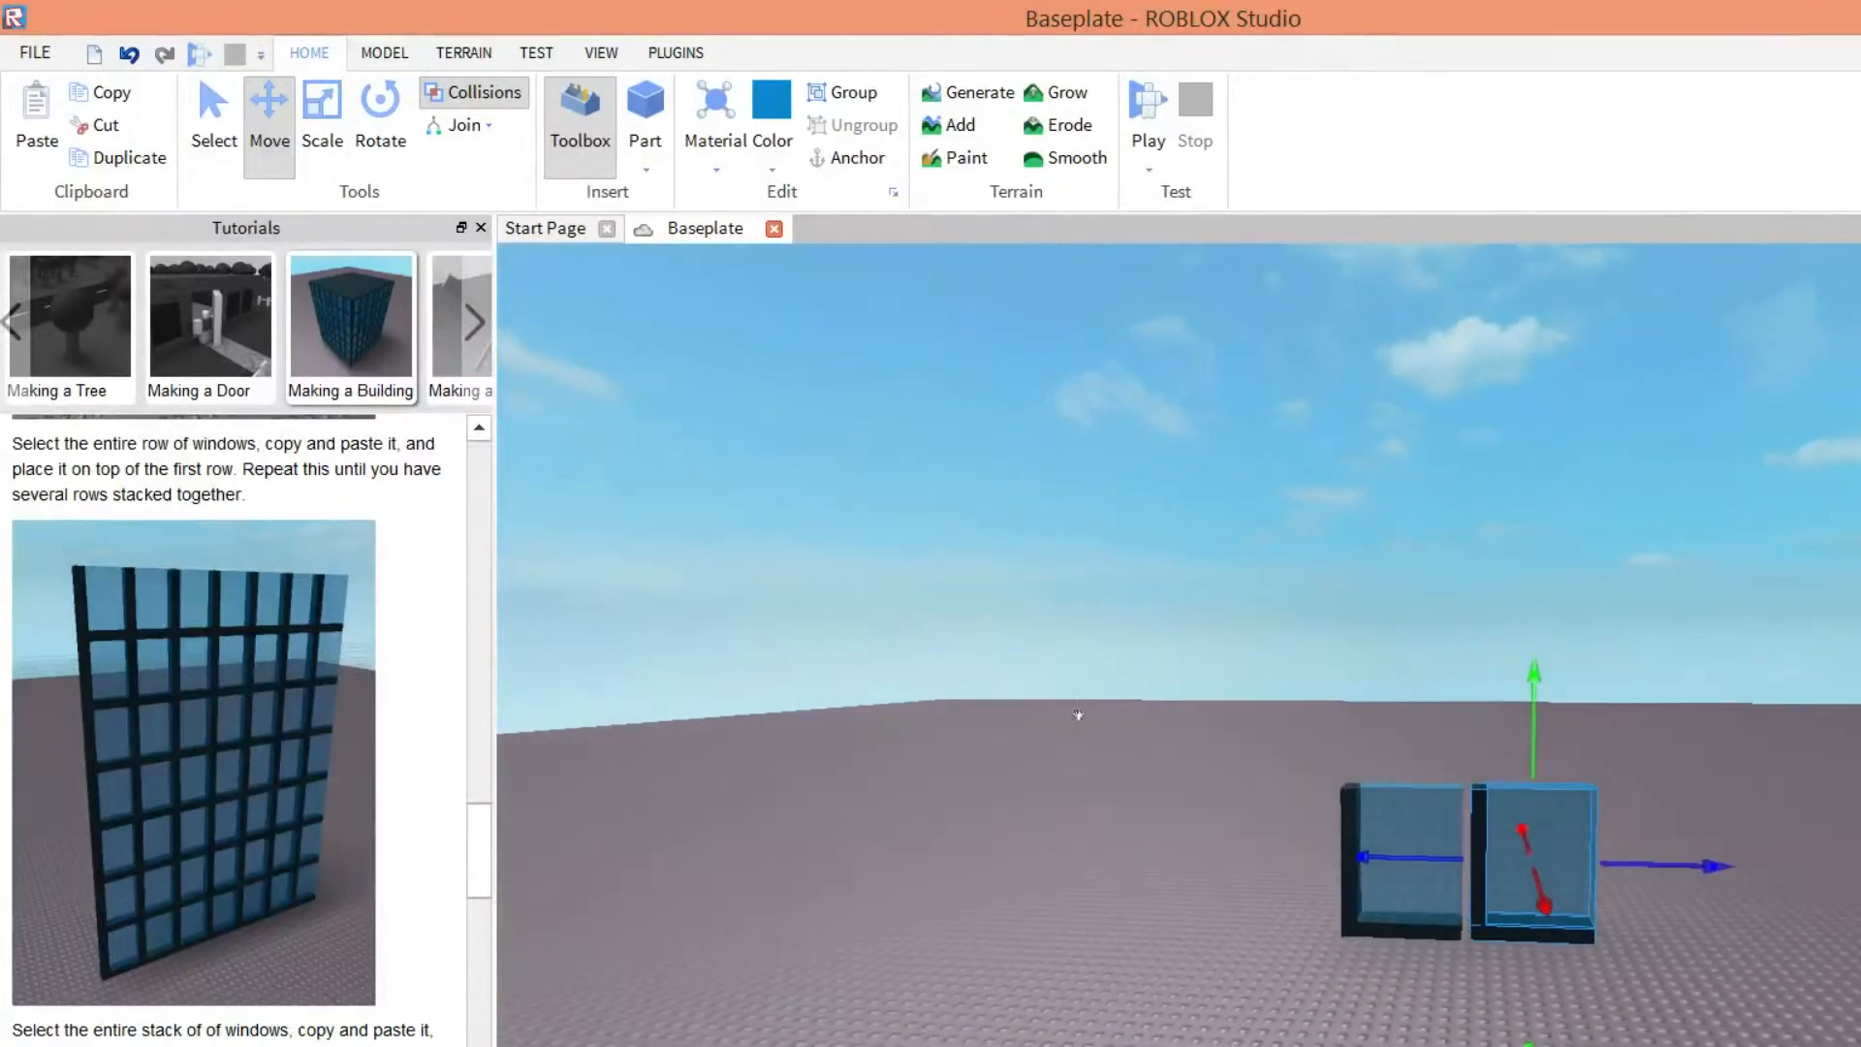
drag(1306, 676, 1295, 677)
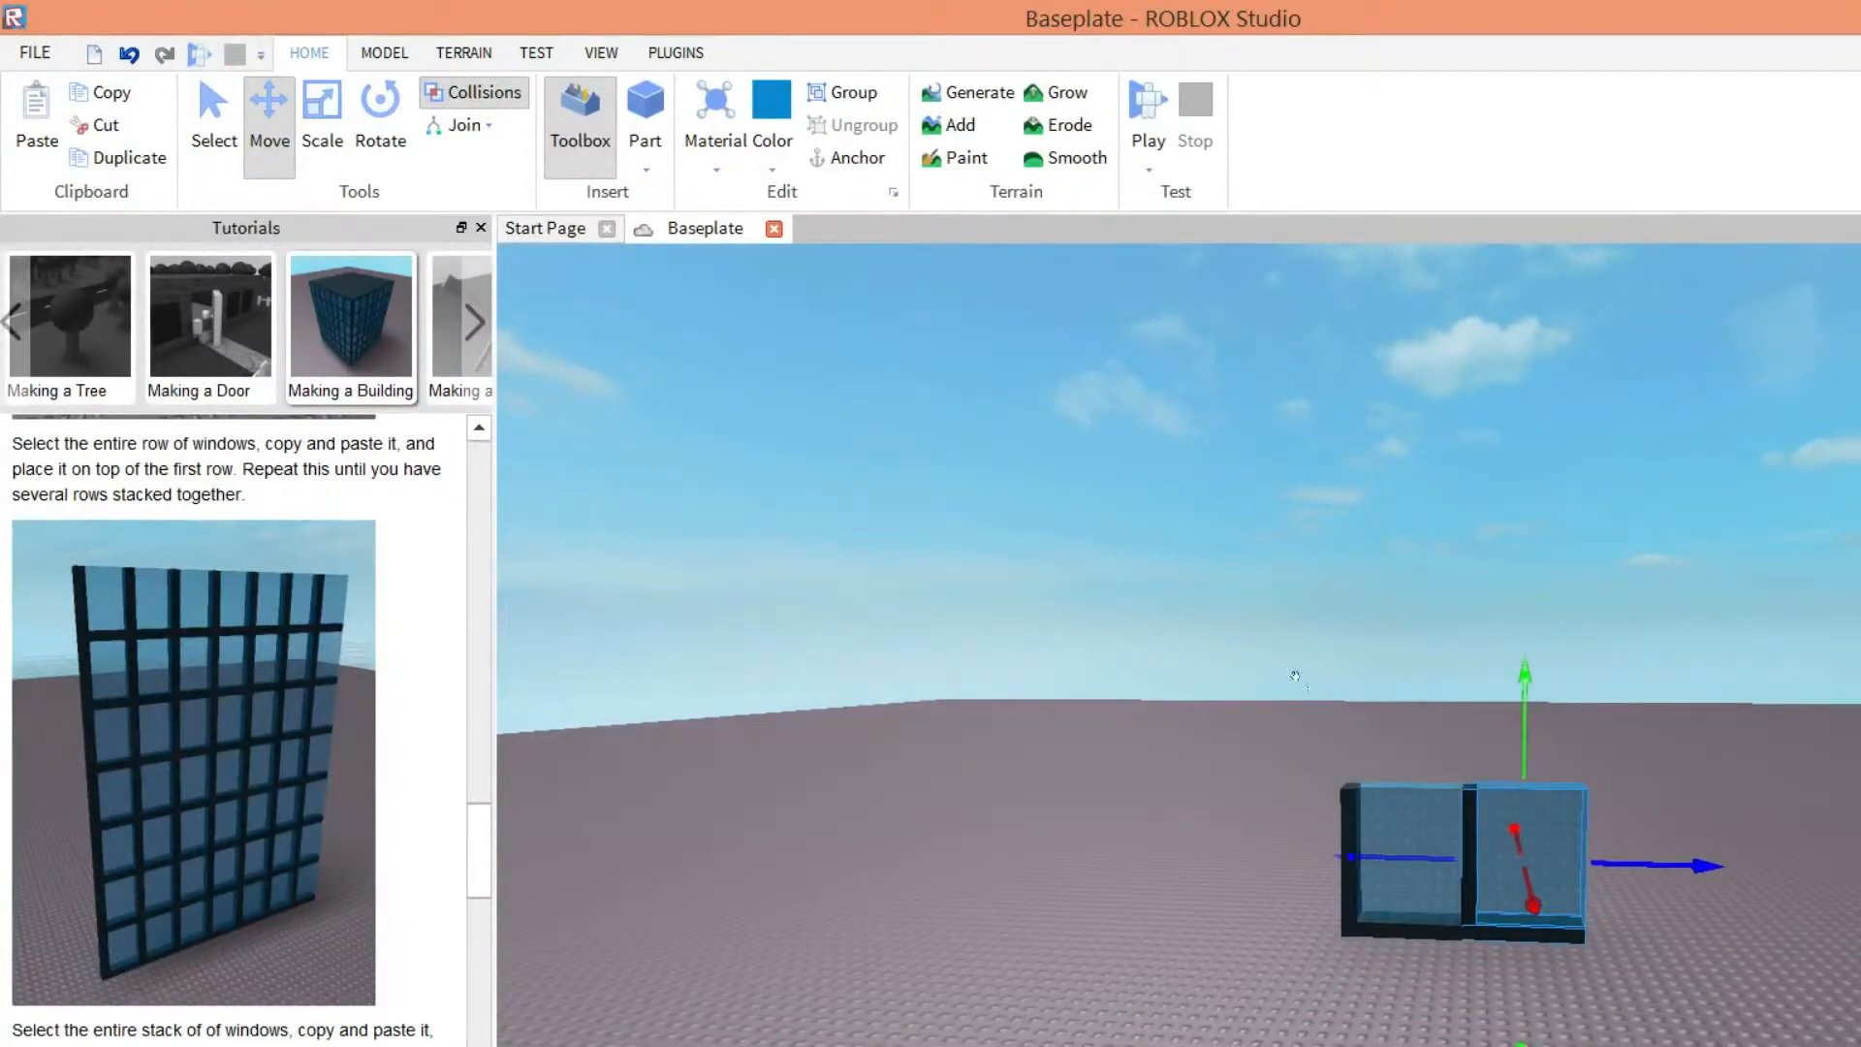
right_drag(1418, 690, 1413, 710)
click(1328, 801)
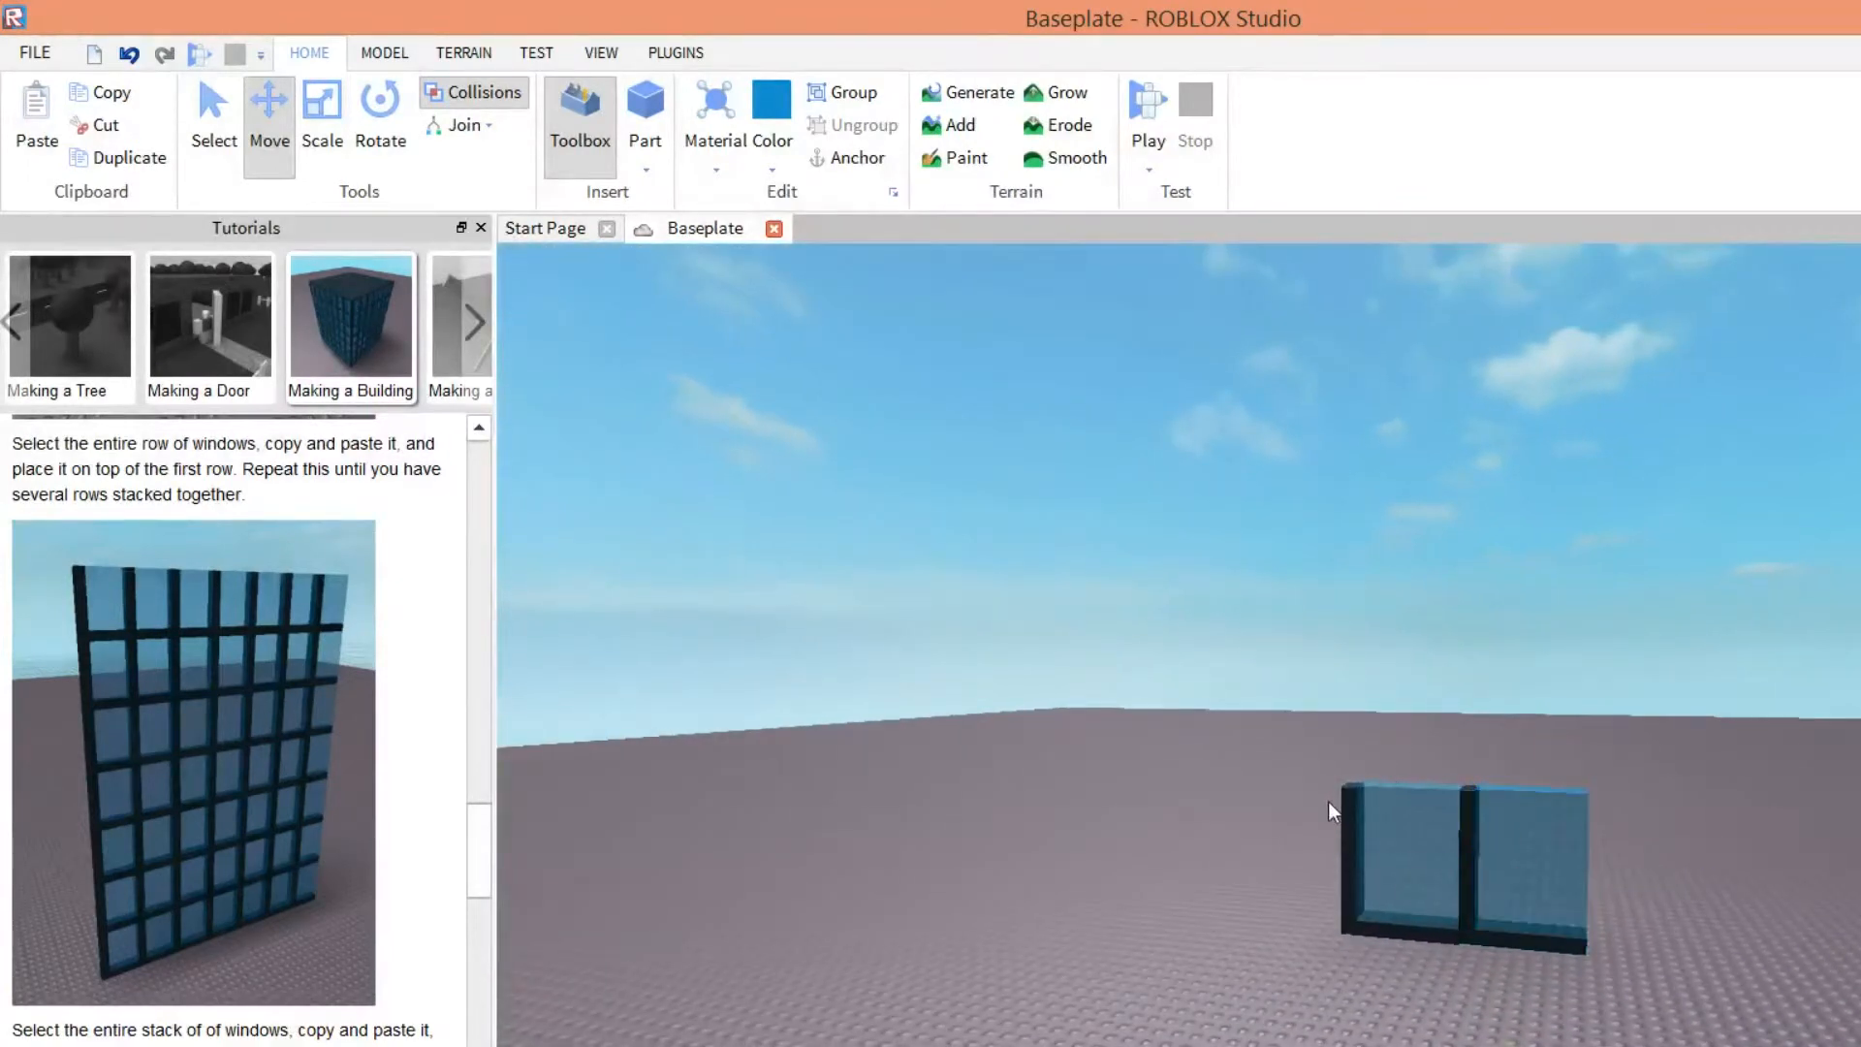
- Select all parts of both windows together, then copy them and paste one duplicate of the pair
drag(1239, 695, 1204, 679)
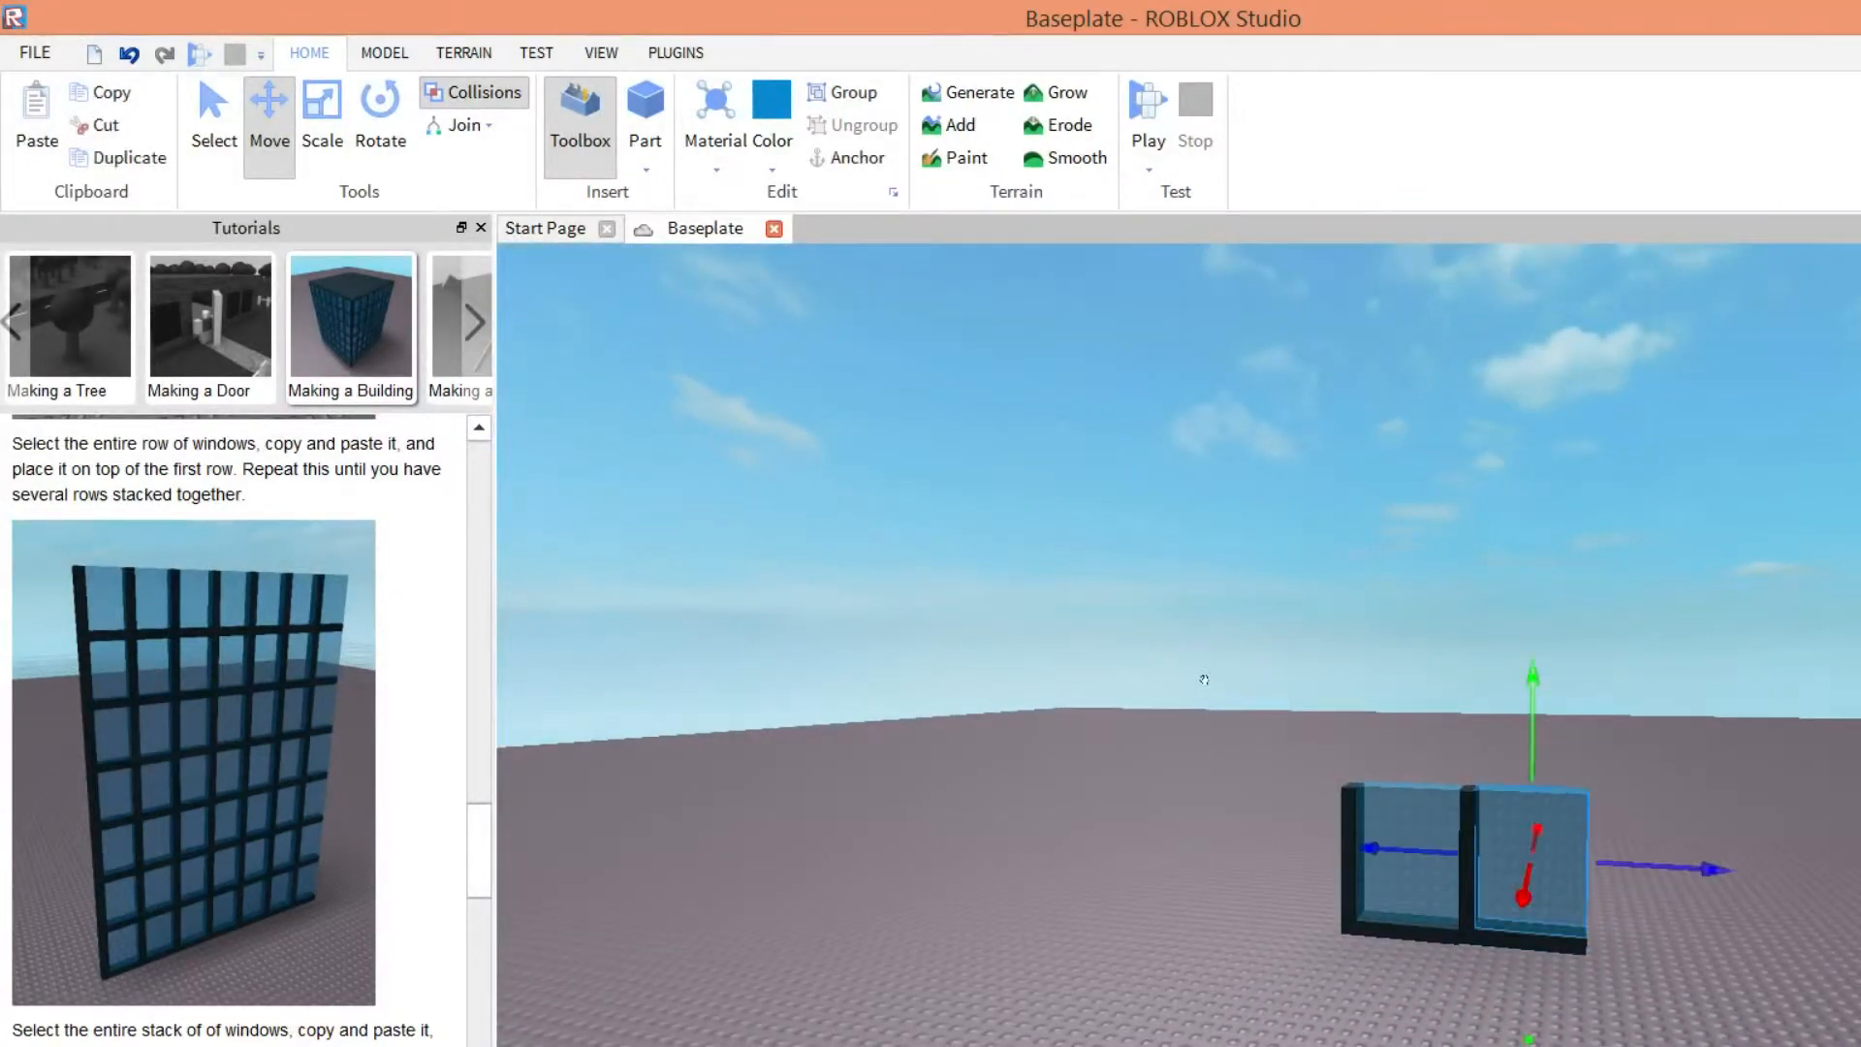
key(f)
scroll(1394, 730, down, 2)
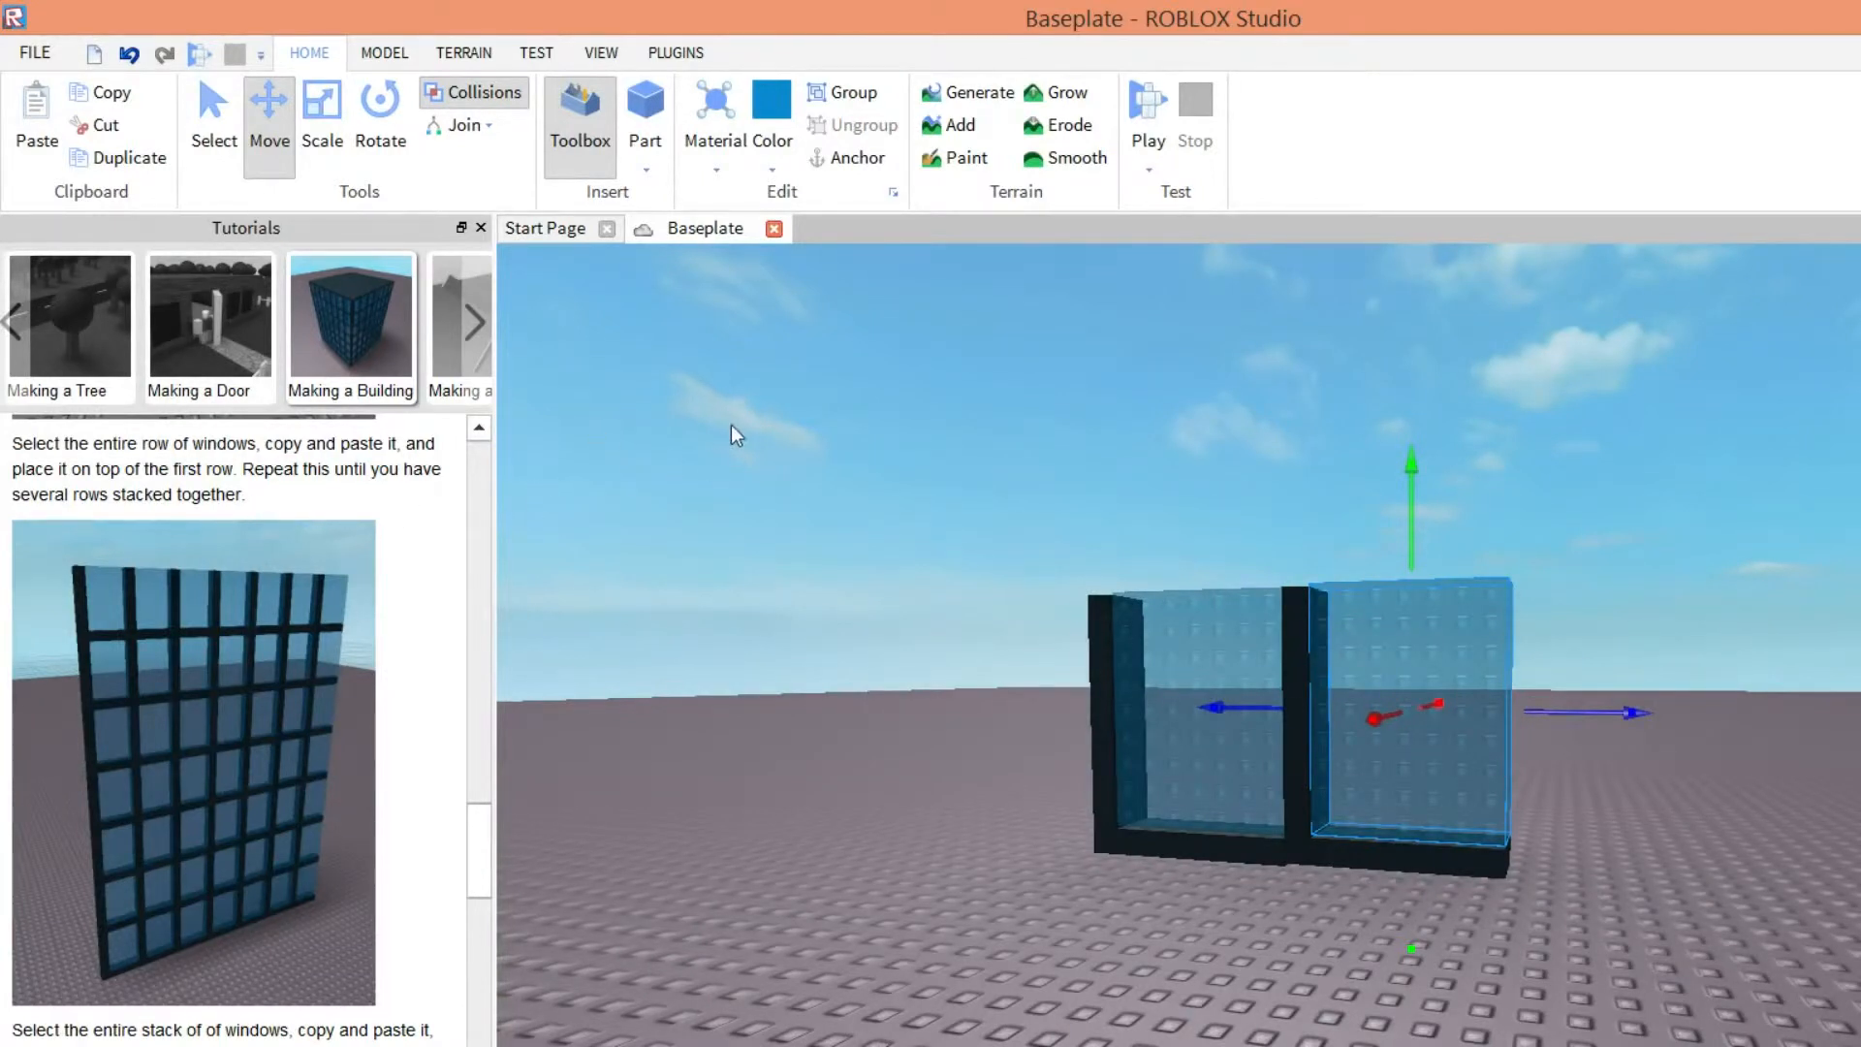
click(1299, 744)
click(102, 92)
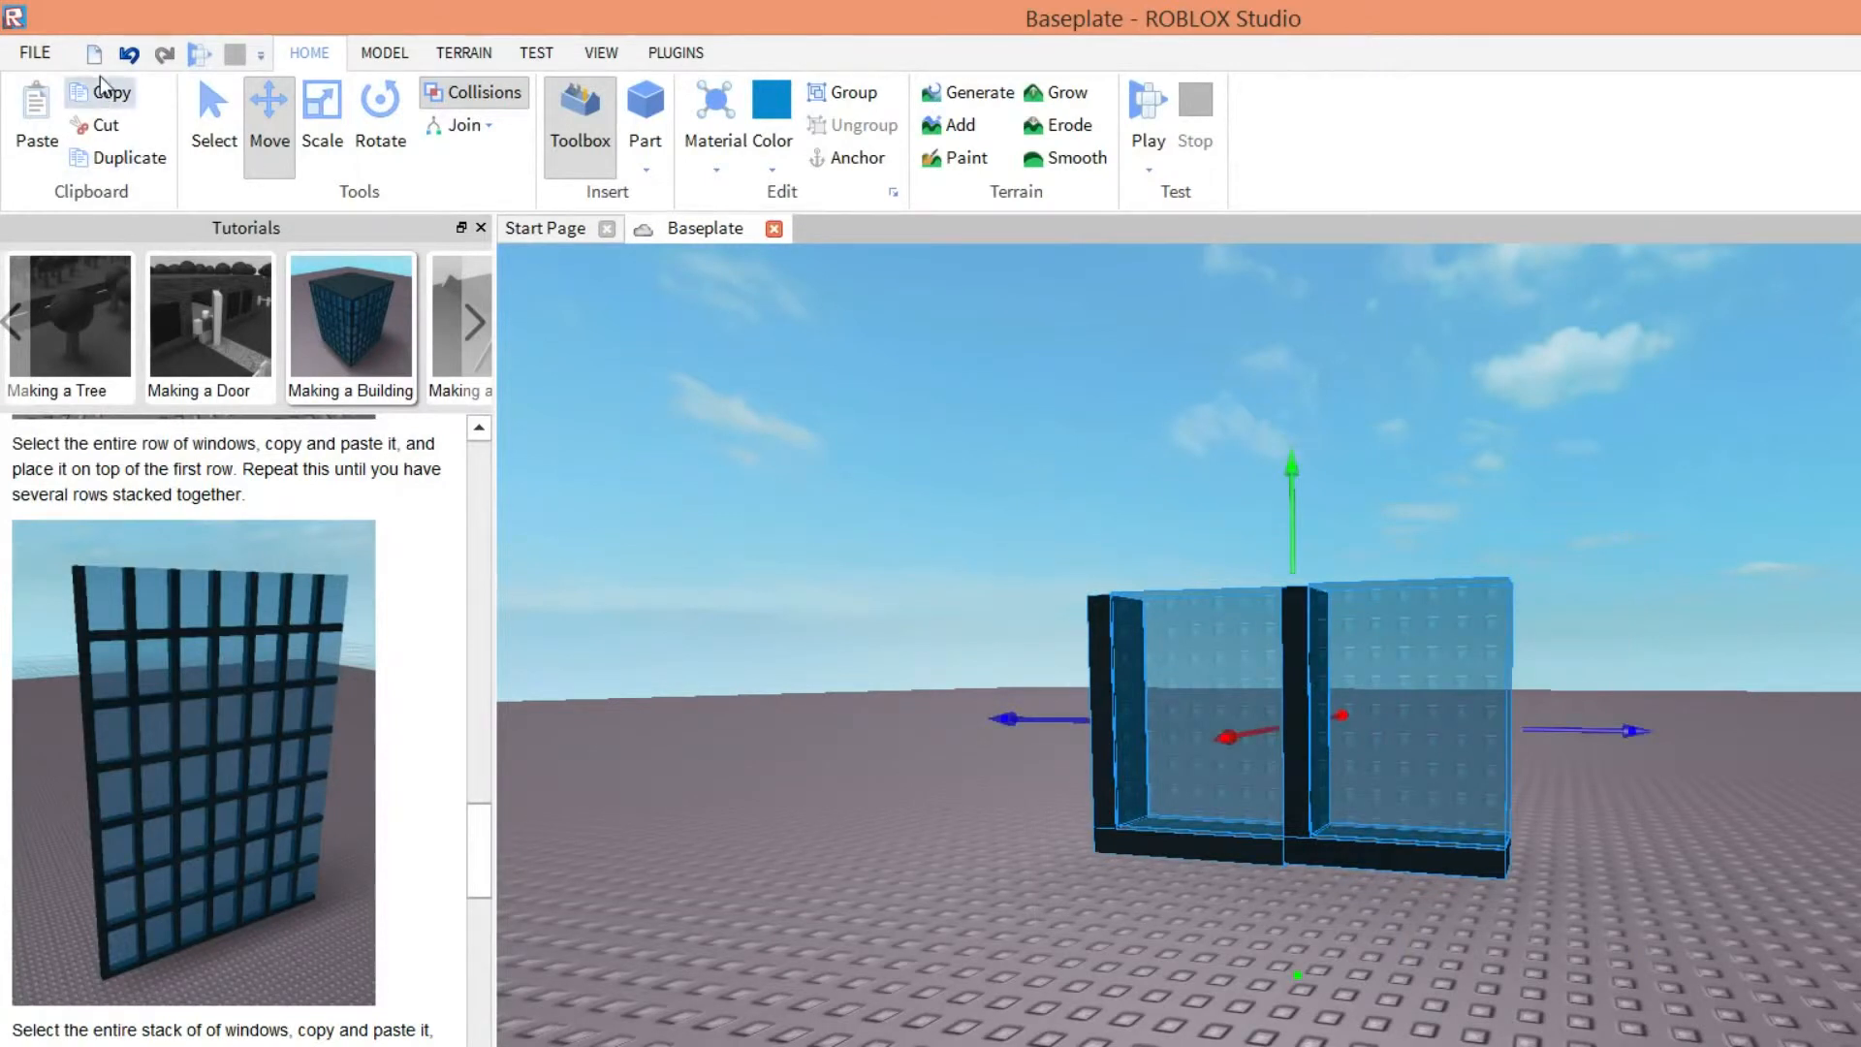
click(35, 124)
middle_drag(1233, 485, 1233, 489)
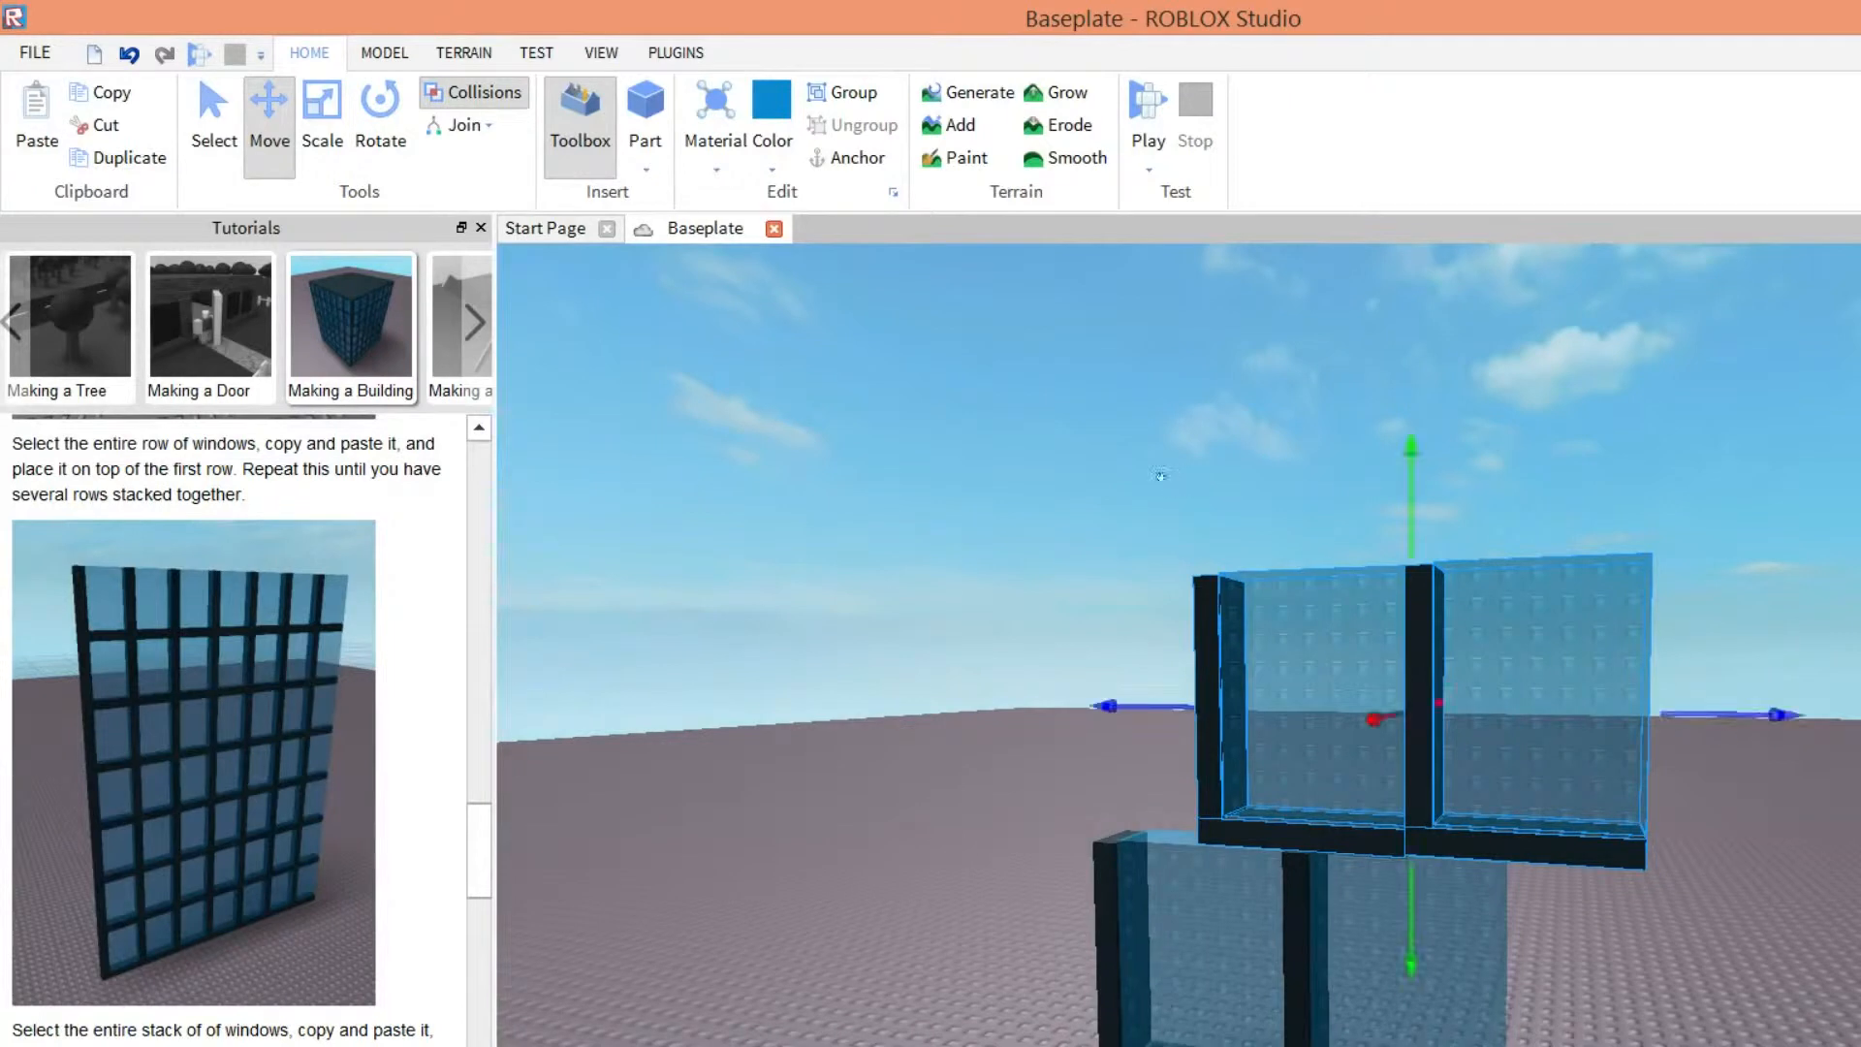
- Move the pasted pair down to the end of the first pair and align it flush to form a row of four windows
drag(1414, 596, 1754, 591)
drag(1387, 710, 1370, 918)
right_drag(1370, 918, 1357, 906)
drag(1357, 906, 1305, 861)
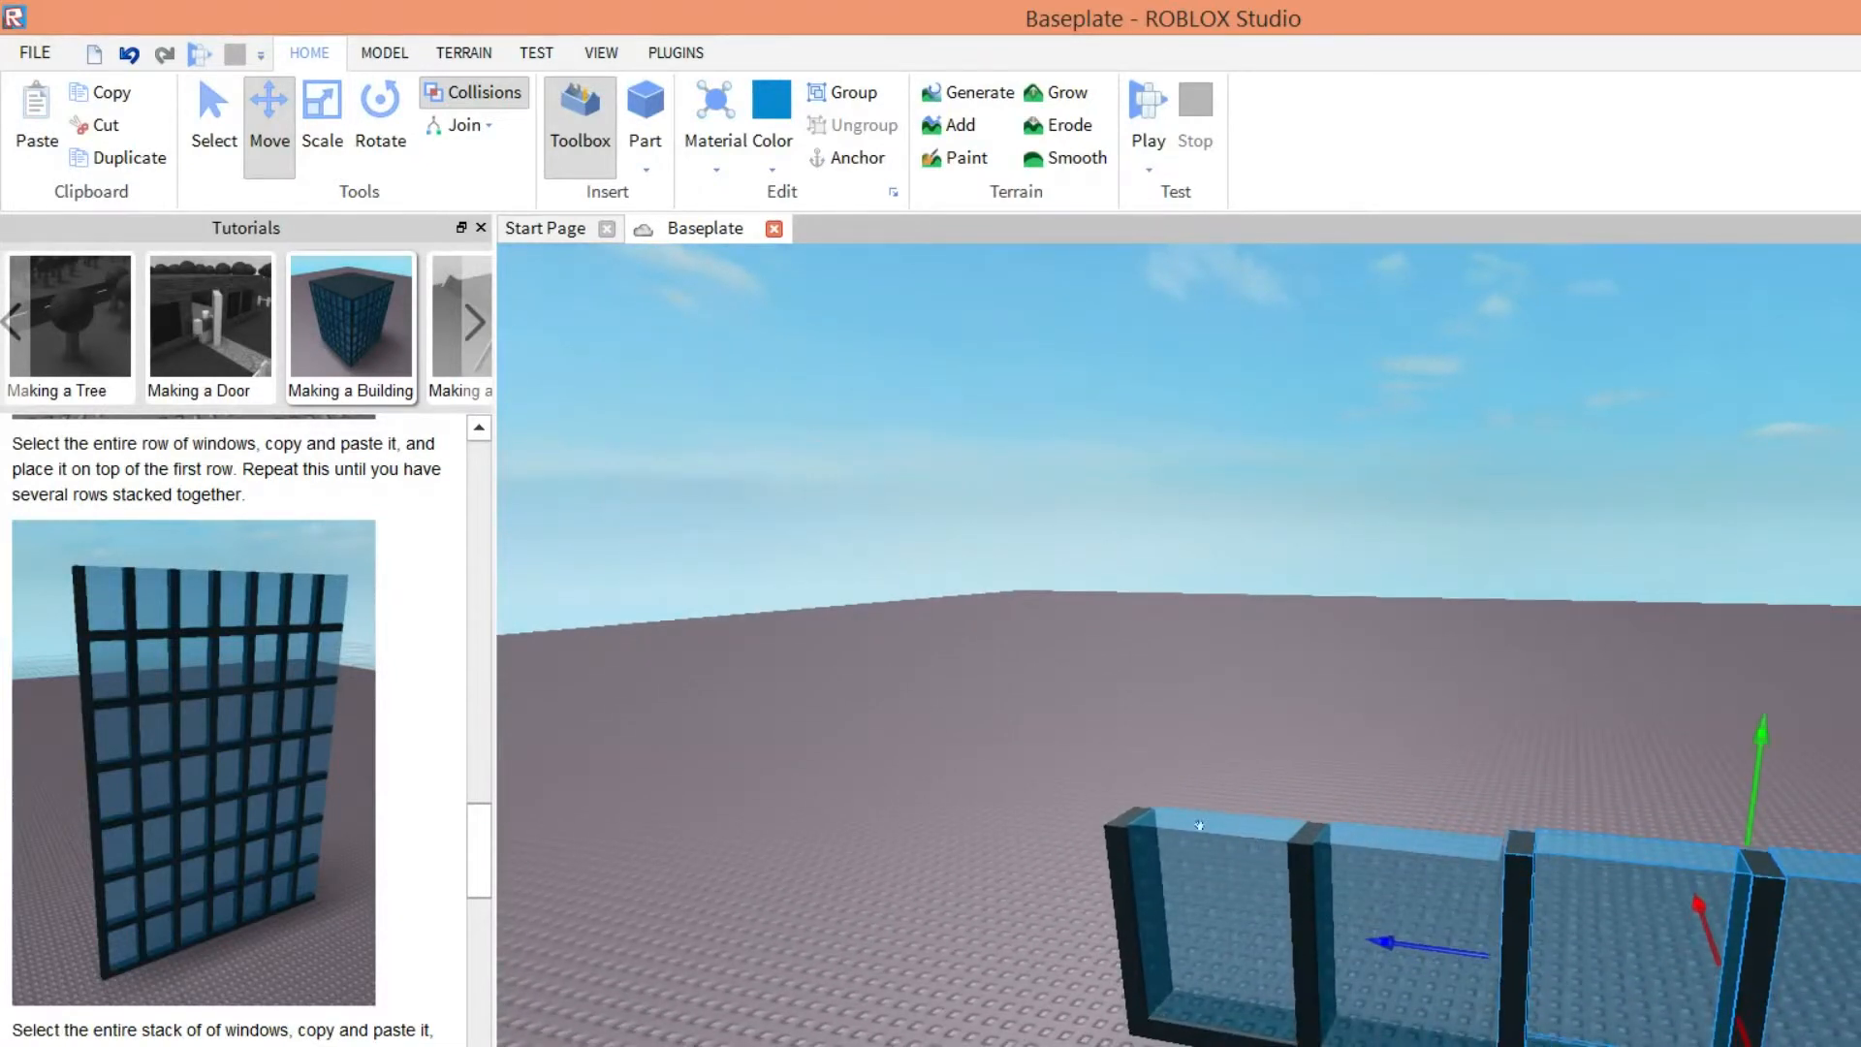
scroll(1601, 743, down, 3)
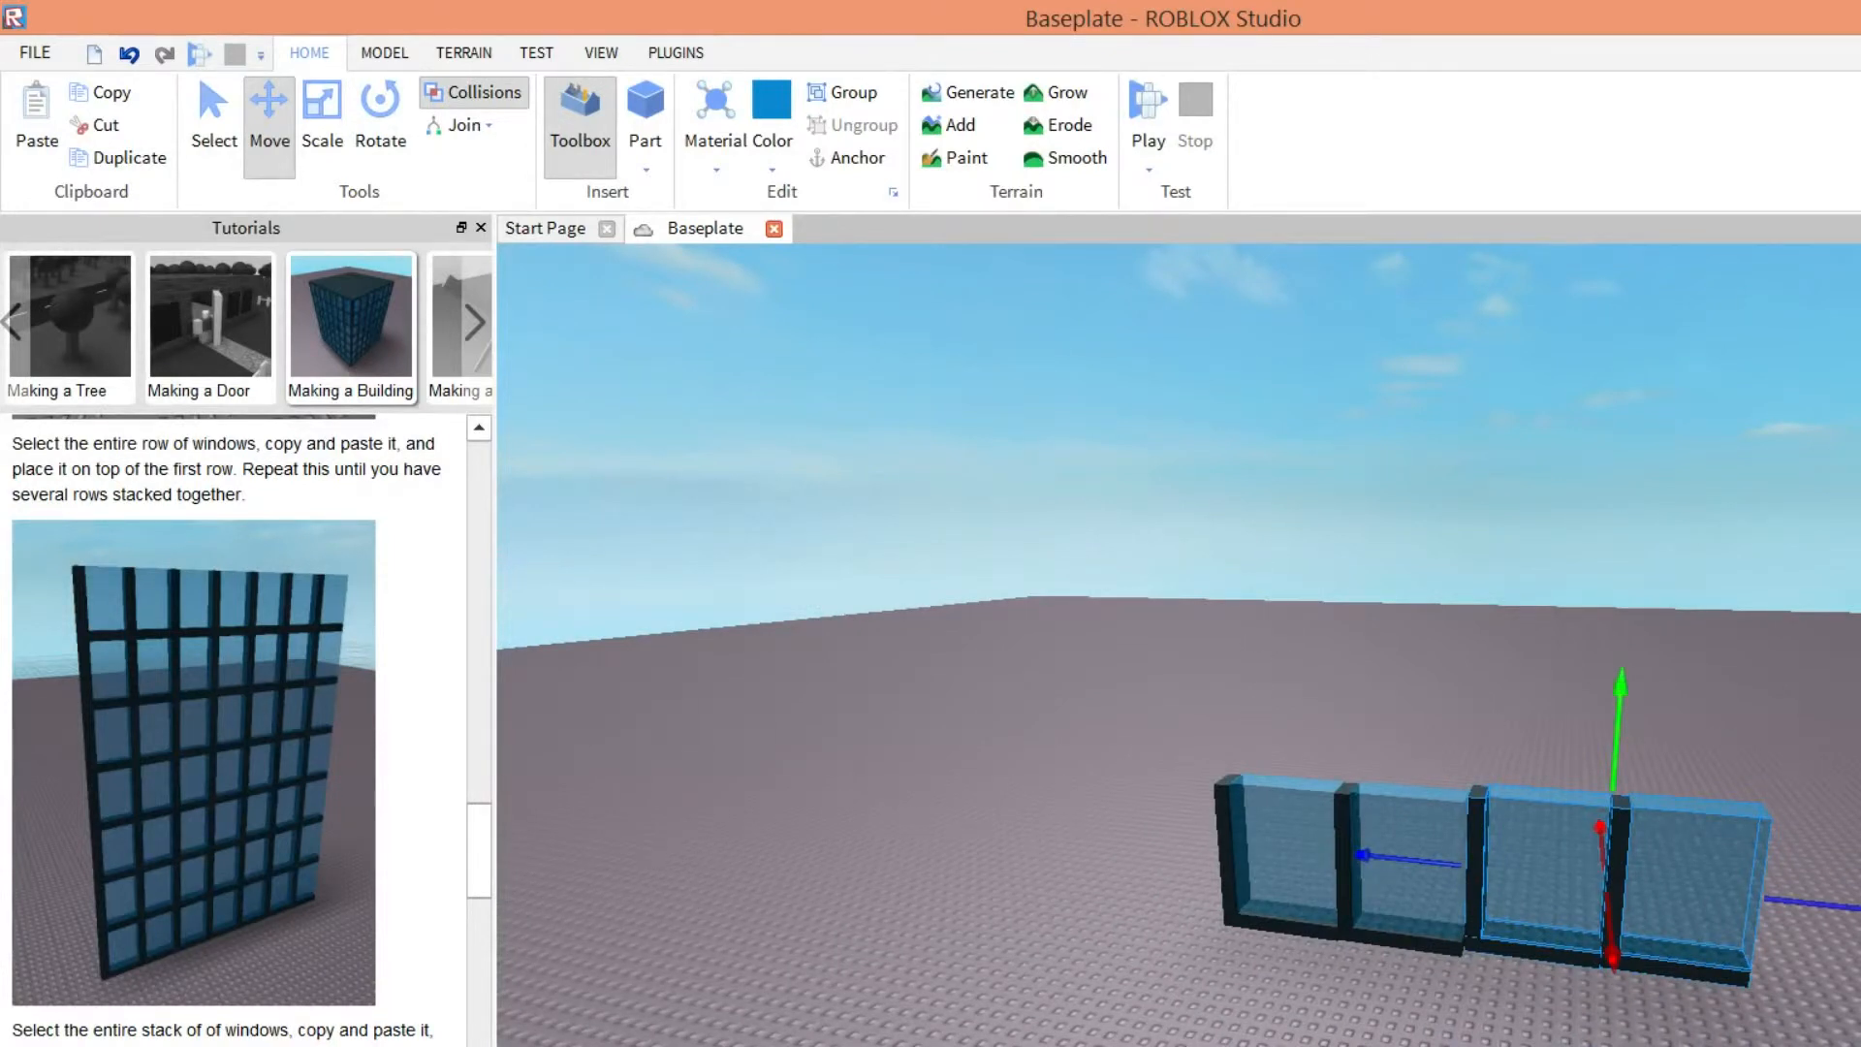
key(ctrl+z)
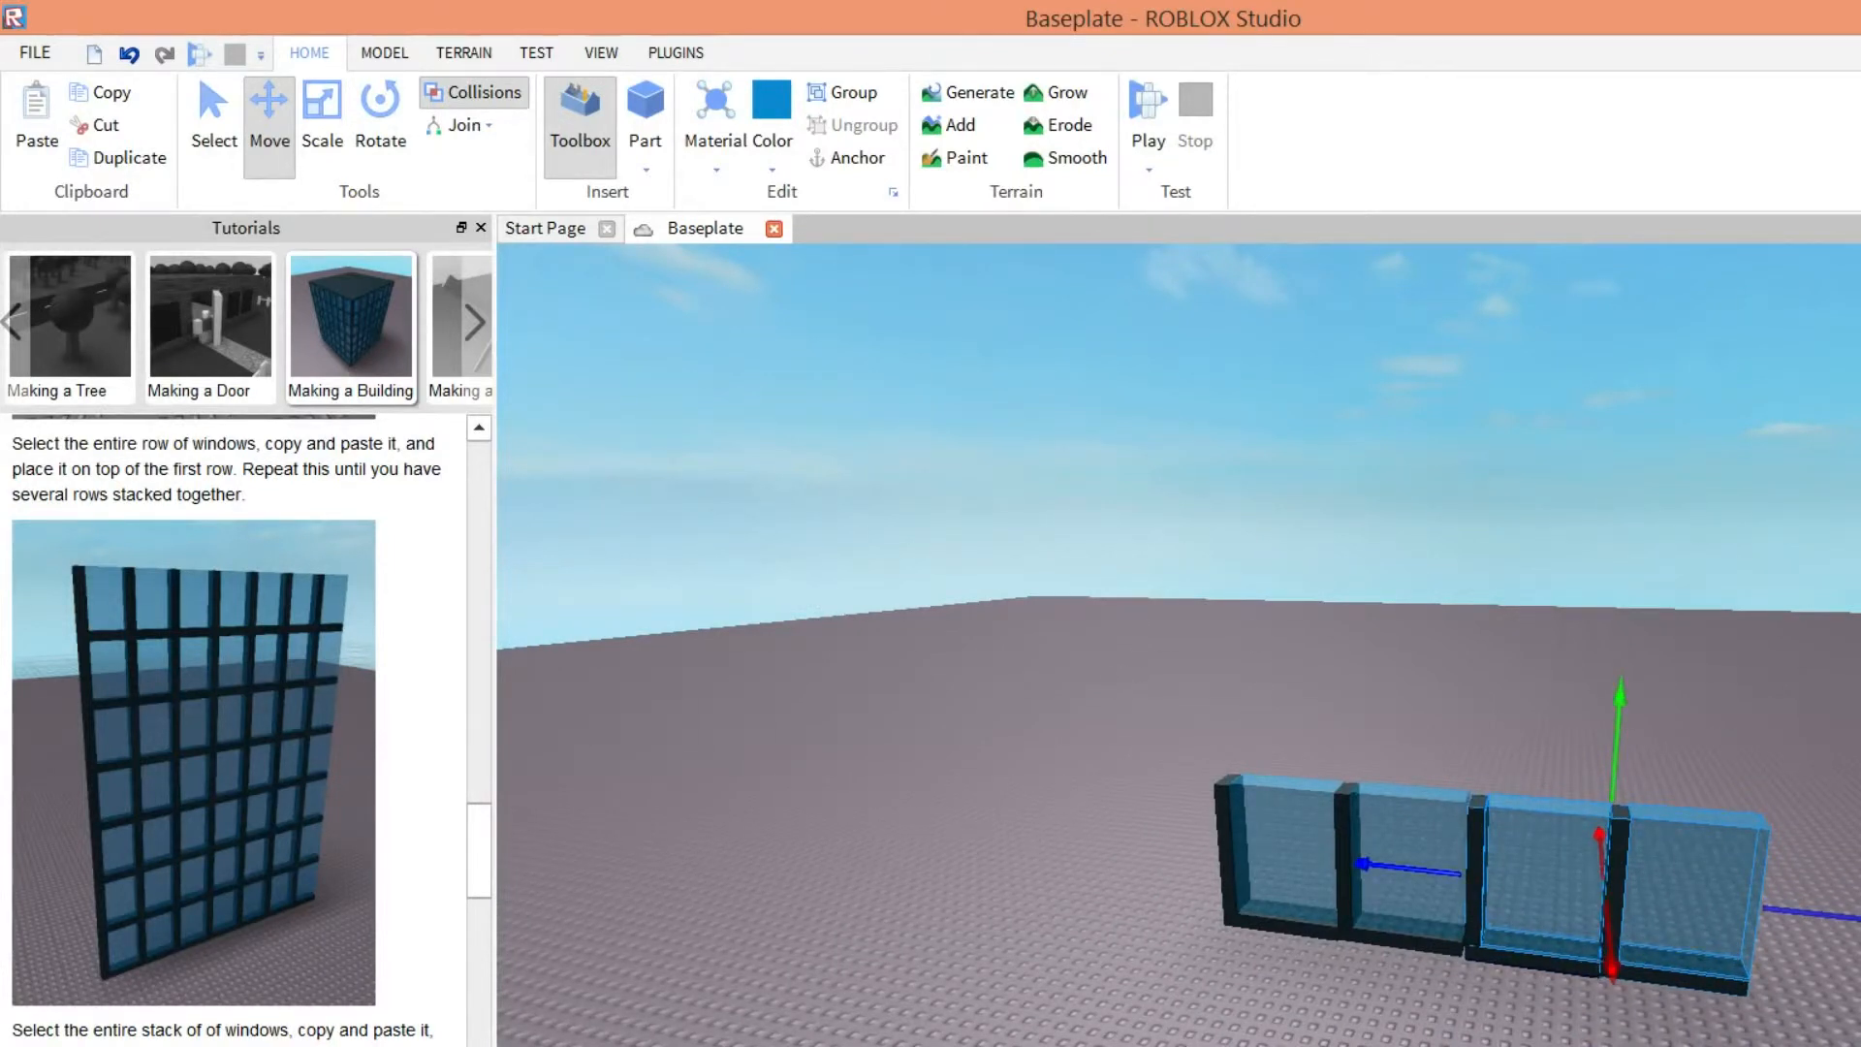
right_drag(1618, 788, 1630, 767)
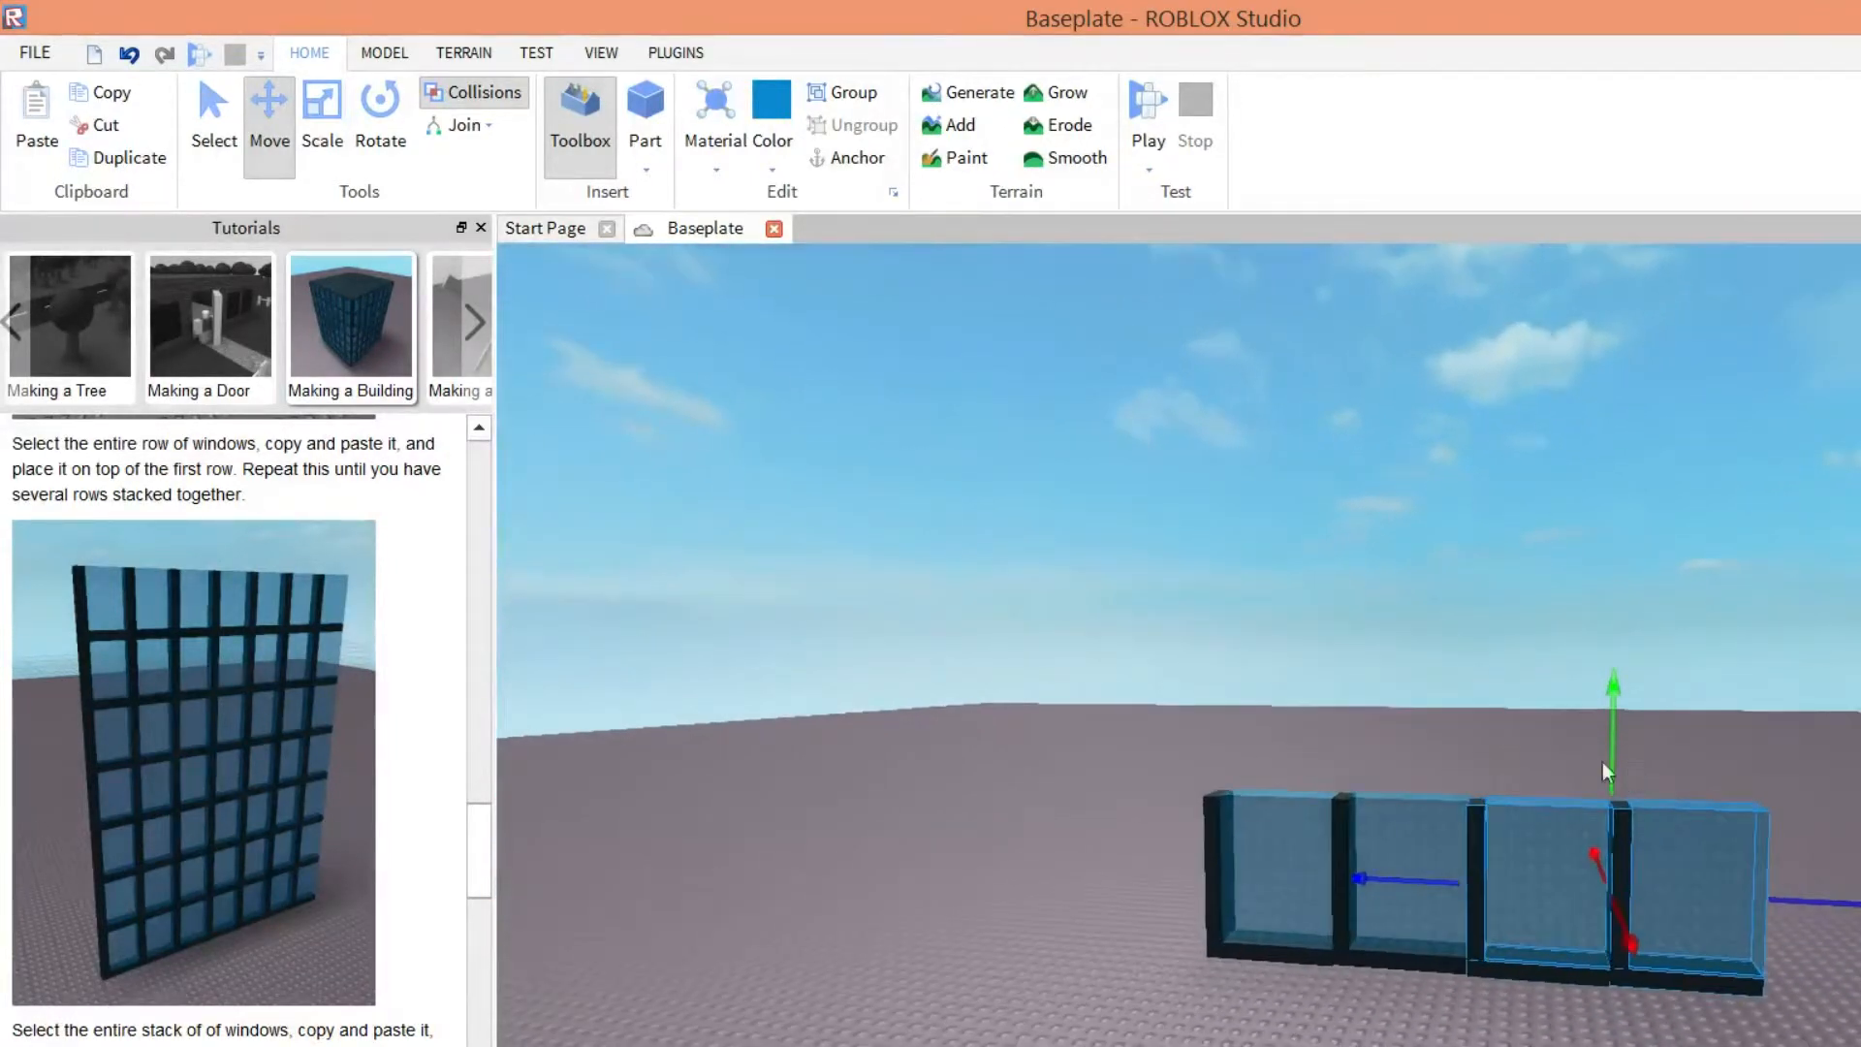
- Copy and paste the whole row of four windows, placing the duplicate flush at its end to form a row of eight
drag(909, 543, 1501, 822)
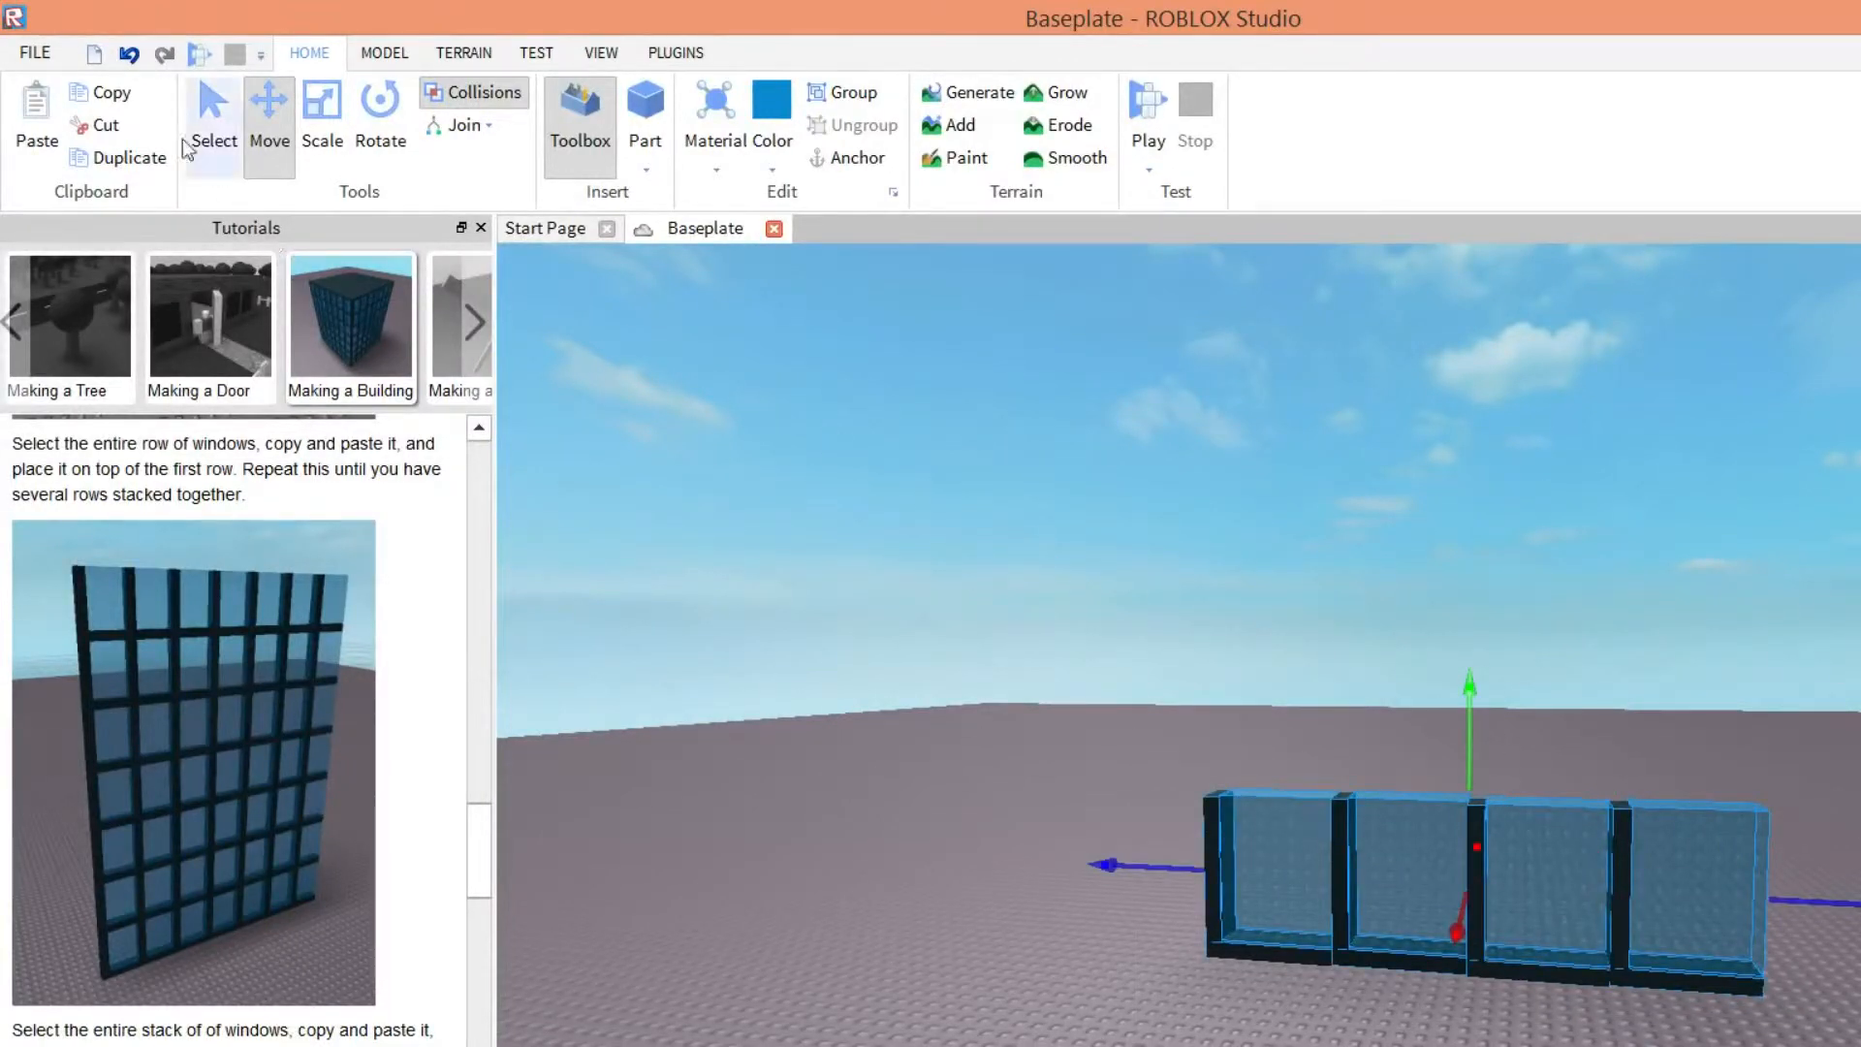
click(31, 111)
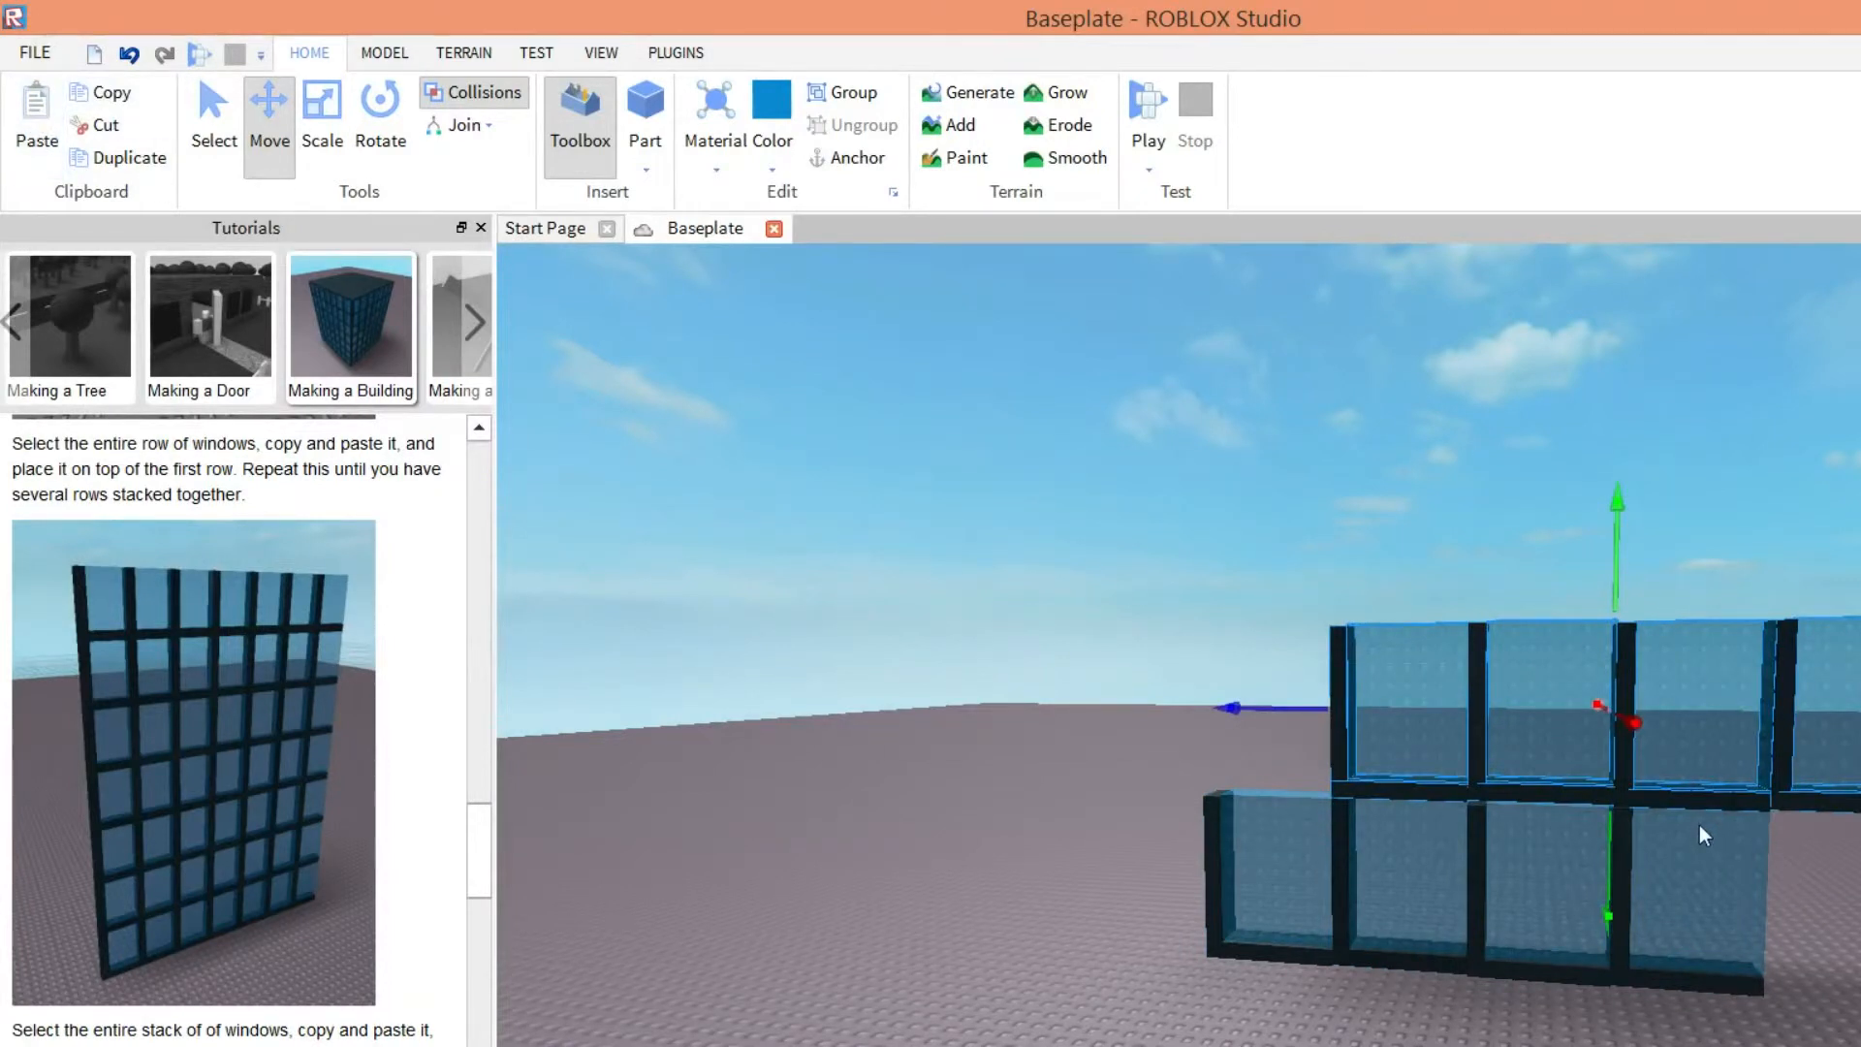
key(d)
drag(1143, 645, 1613, 648)
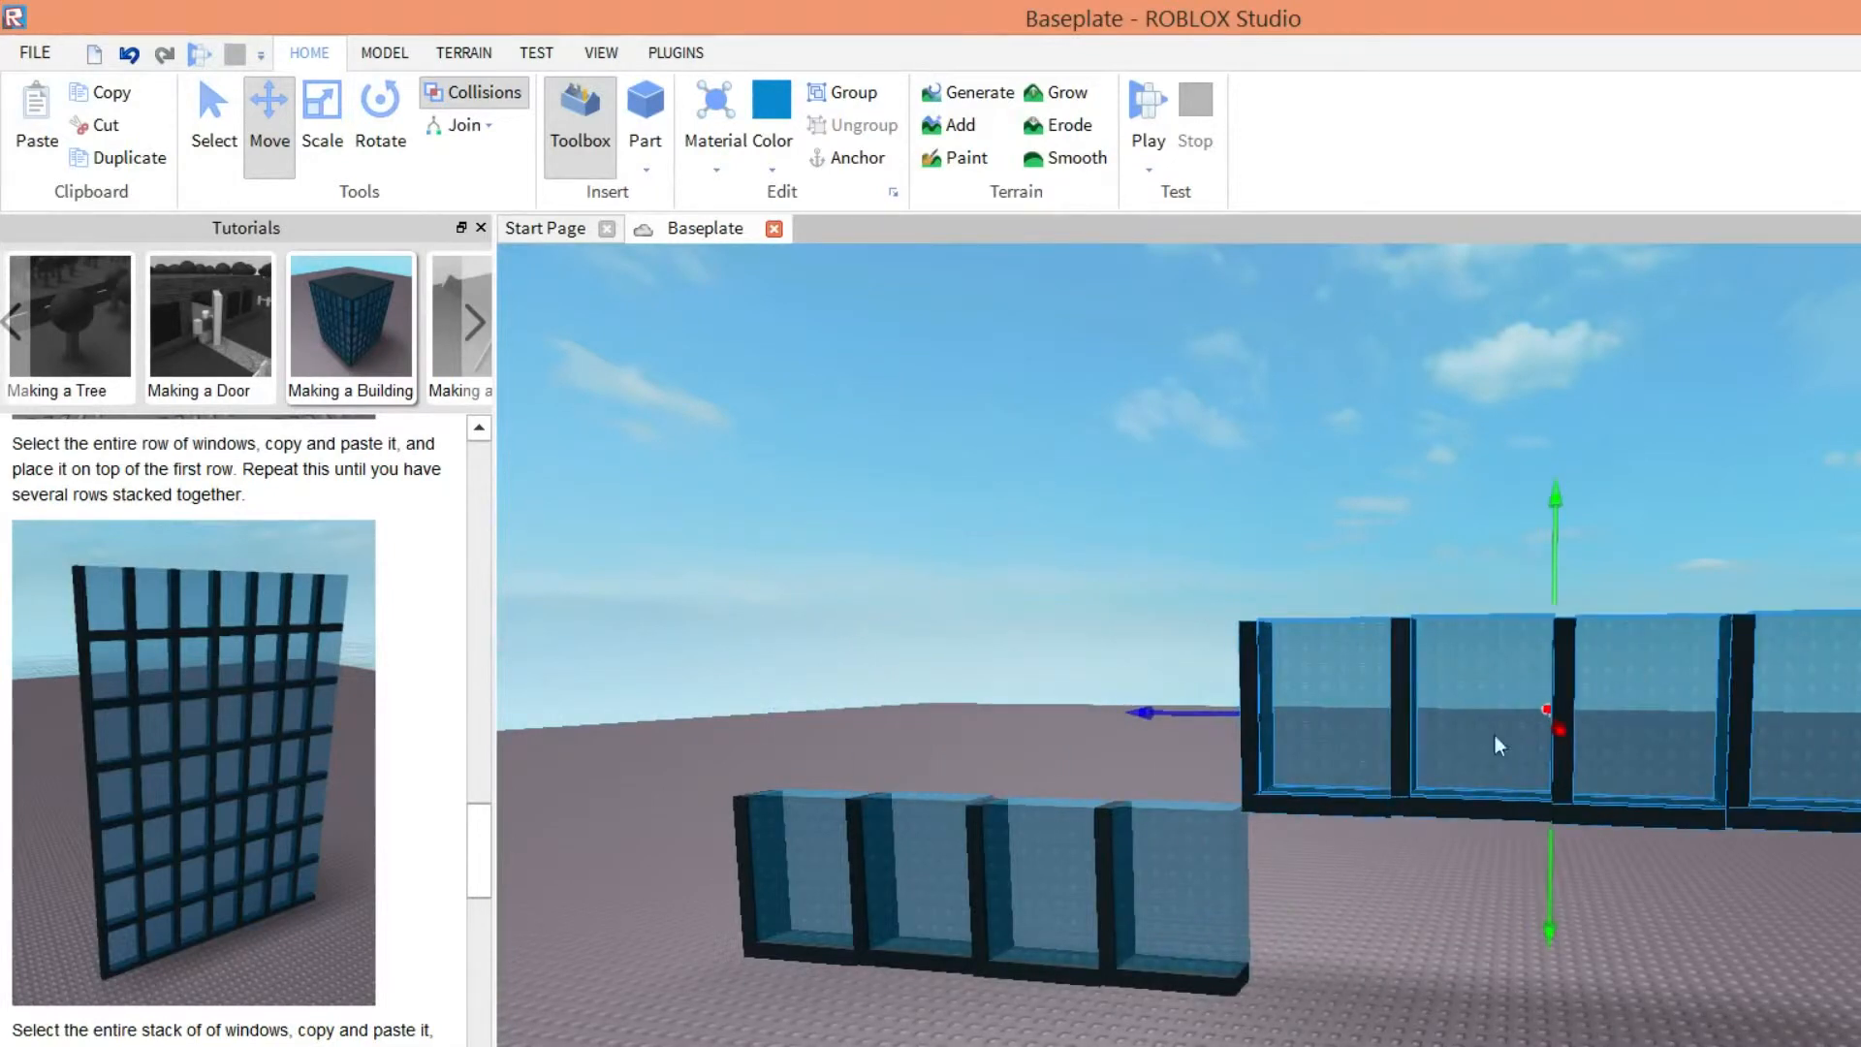
drag(1495, 735, 1199, 823)
right_drag(1064, 845, 1026, 841)
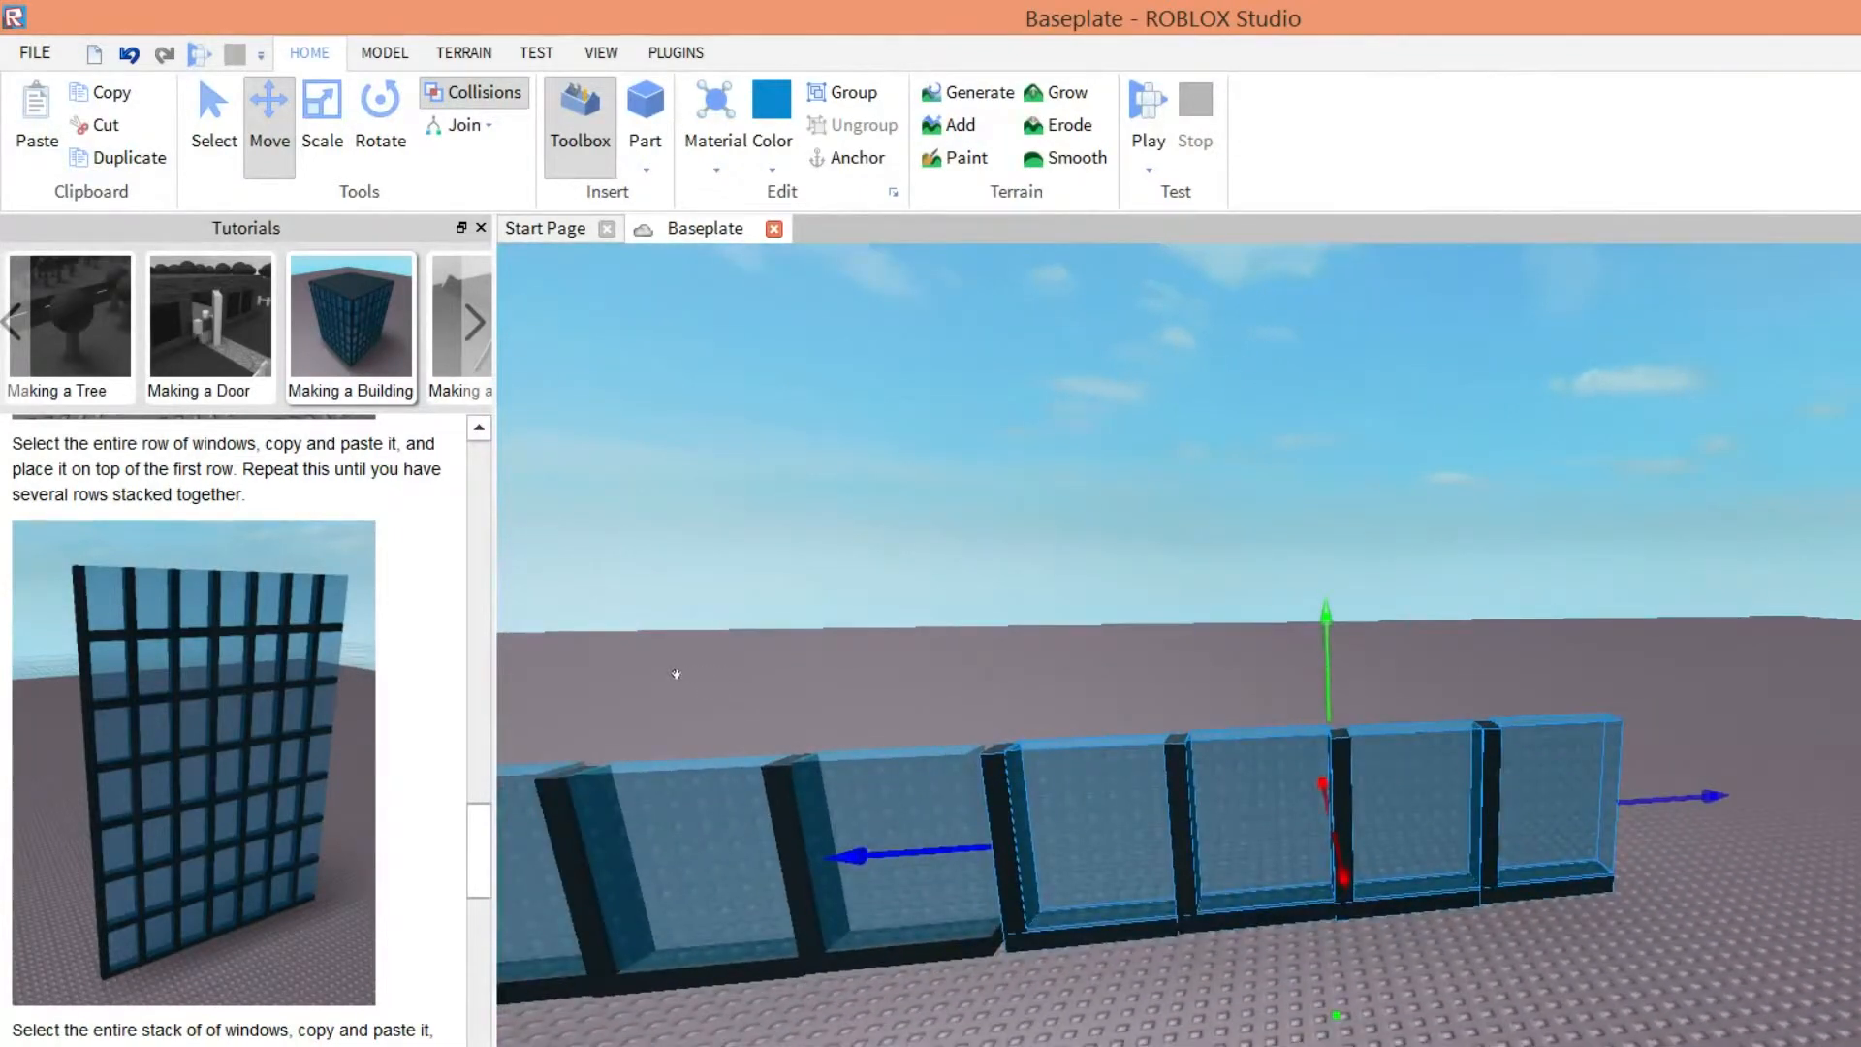
drag(667, 675, 665, 670)
click(852, 806)
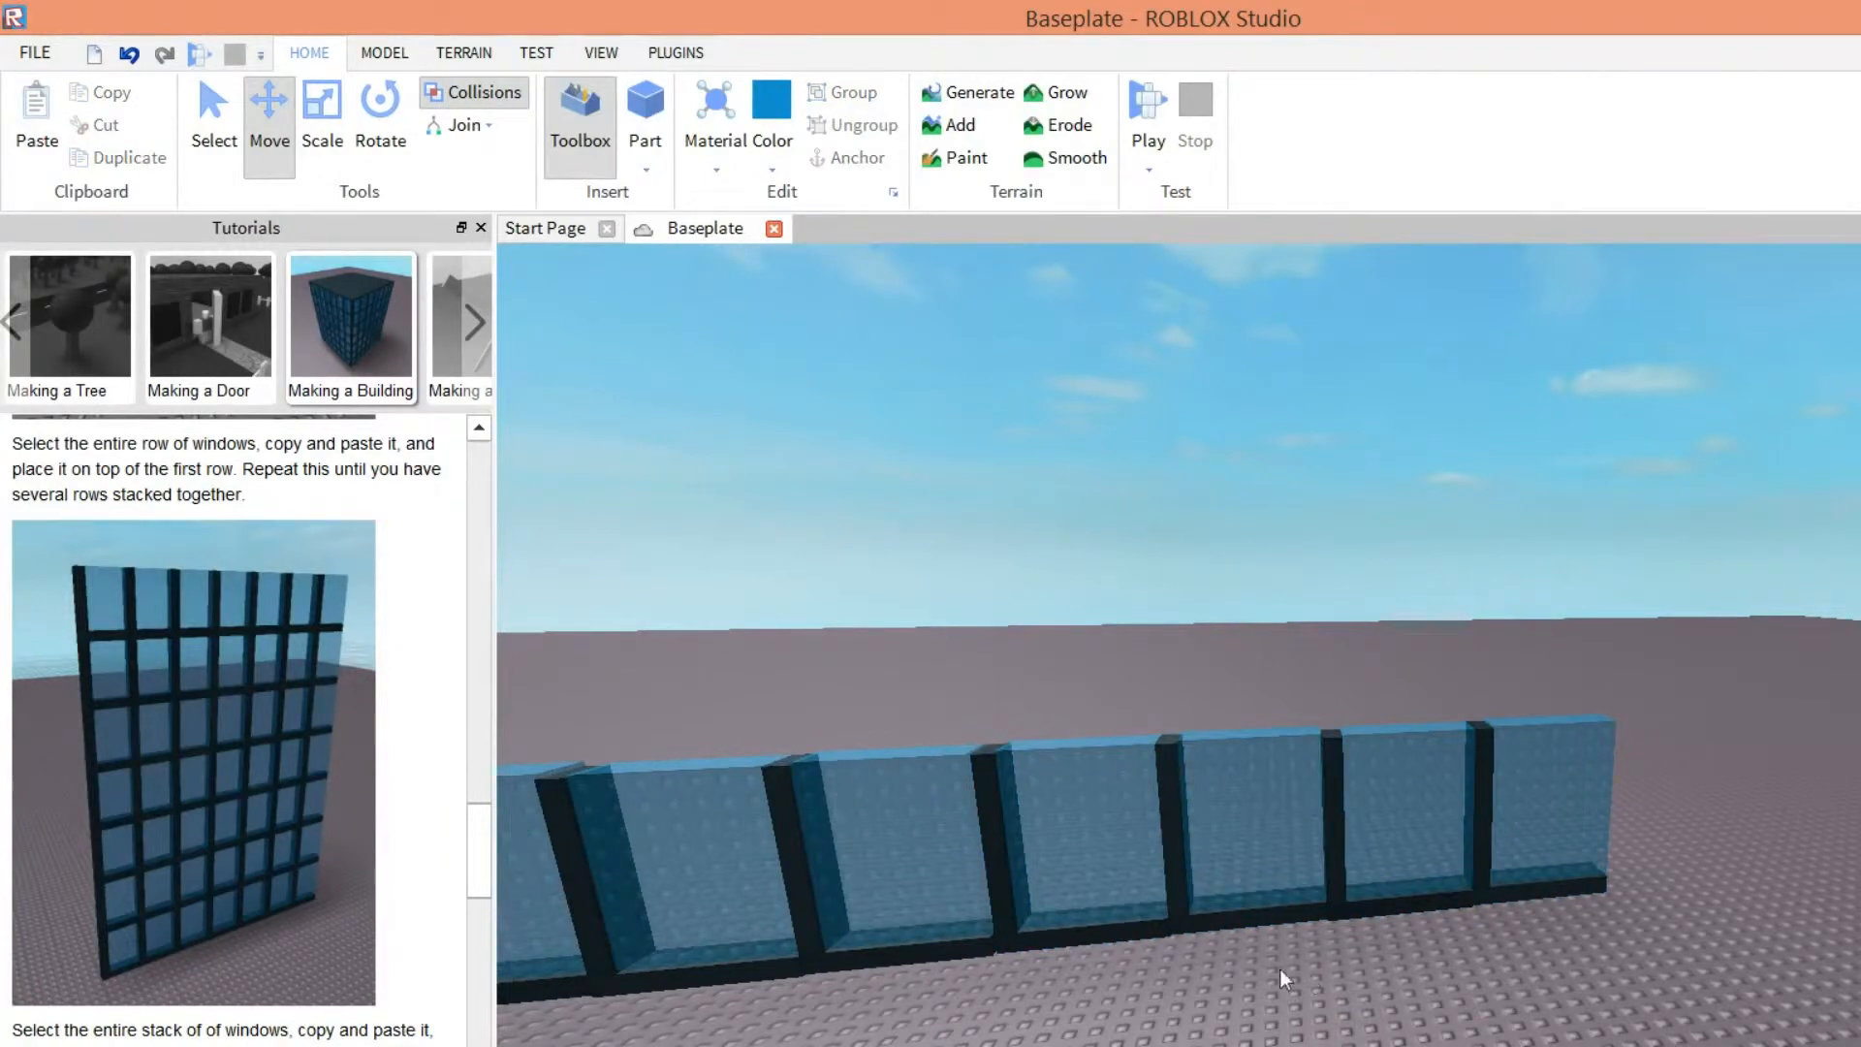
- Select the entire row of eight windows, then copy it and paste one duplicate
scroll(691, 804, down, 3)
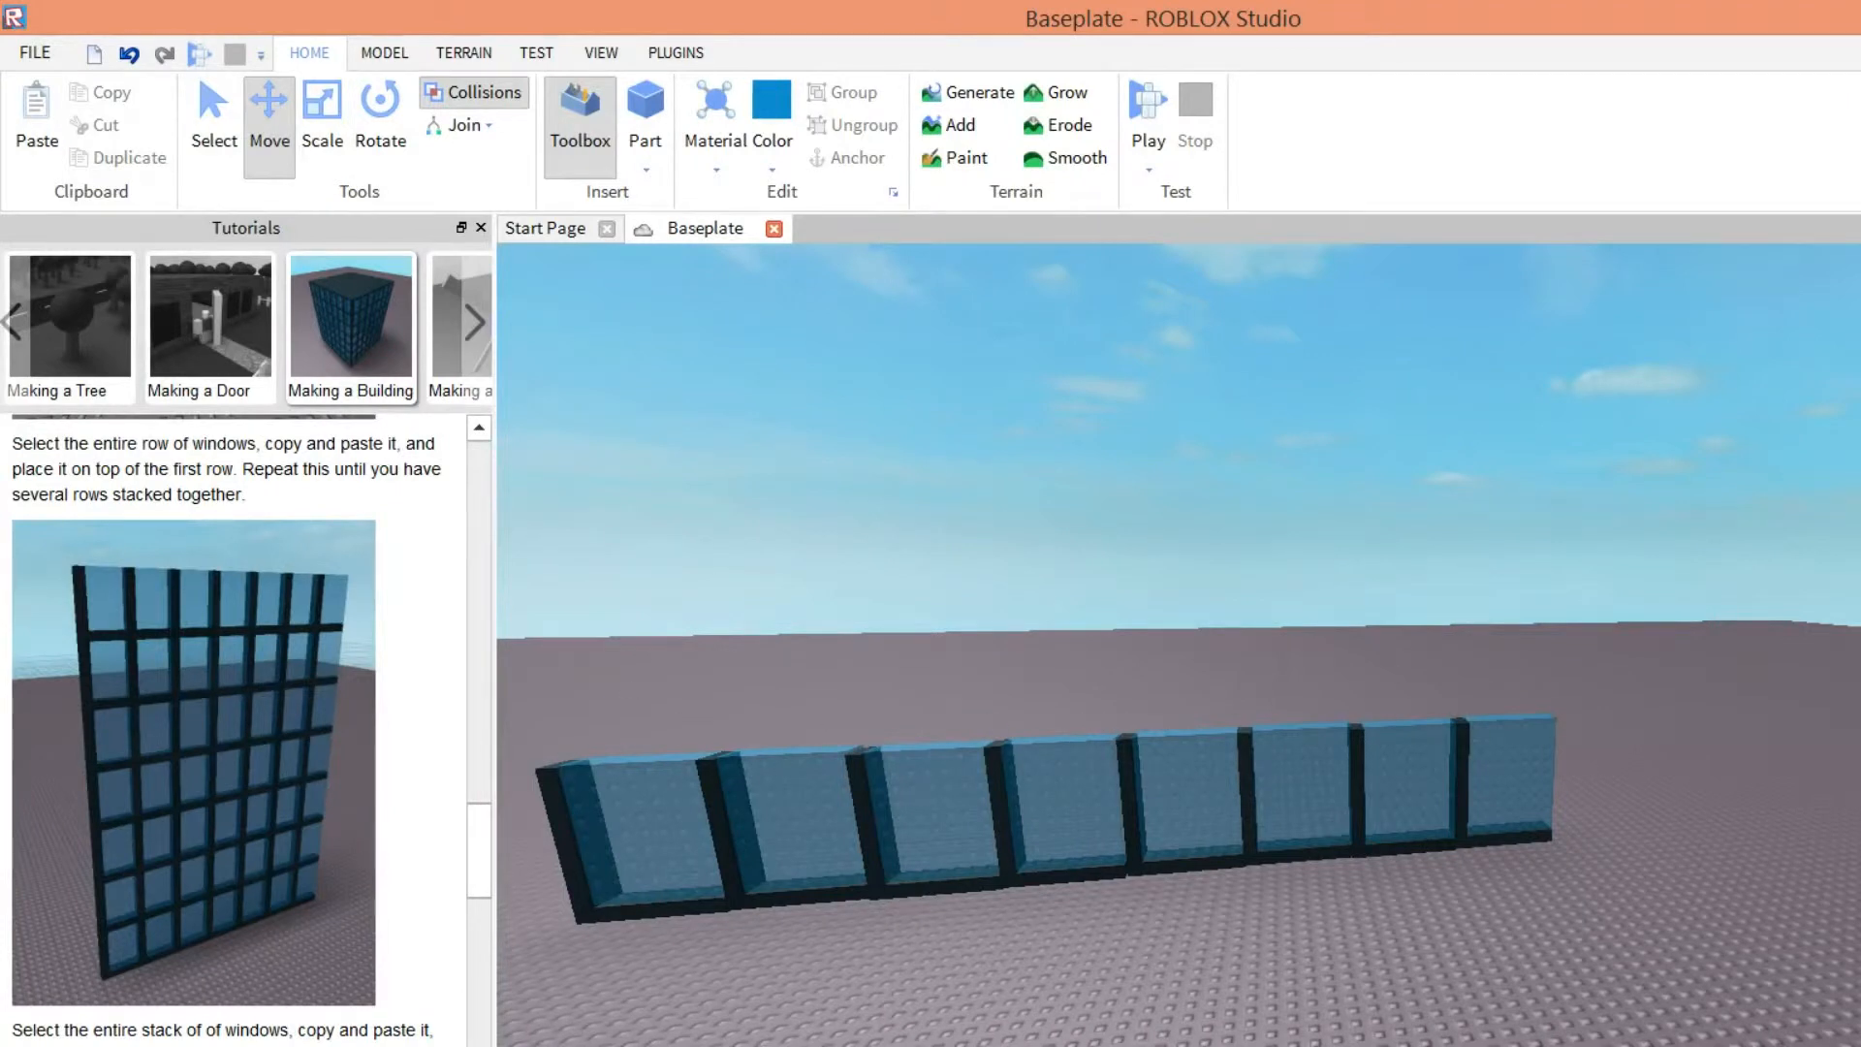
scroll(378, 741, down, 3)
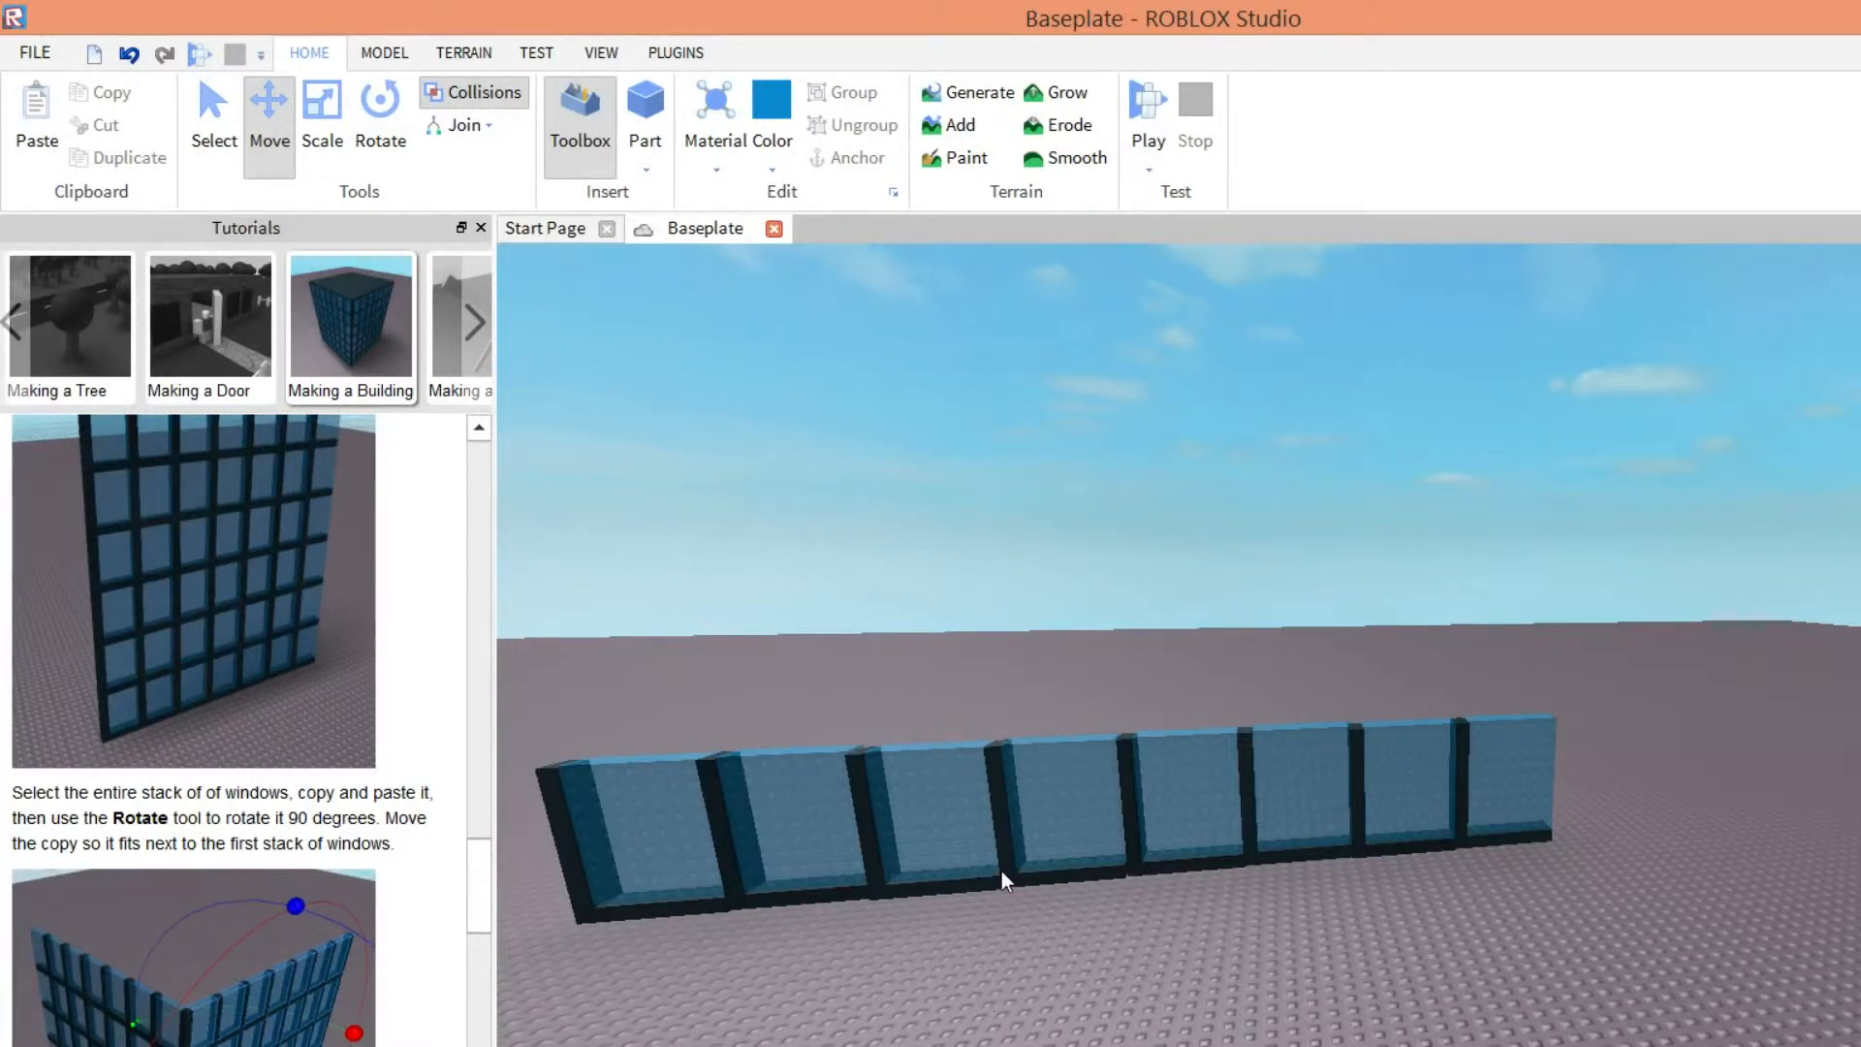
key(a)
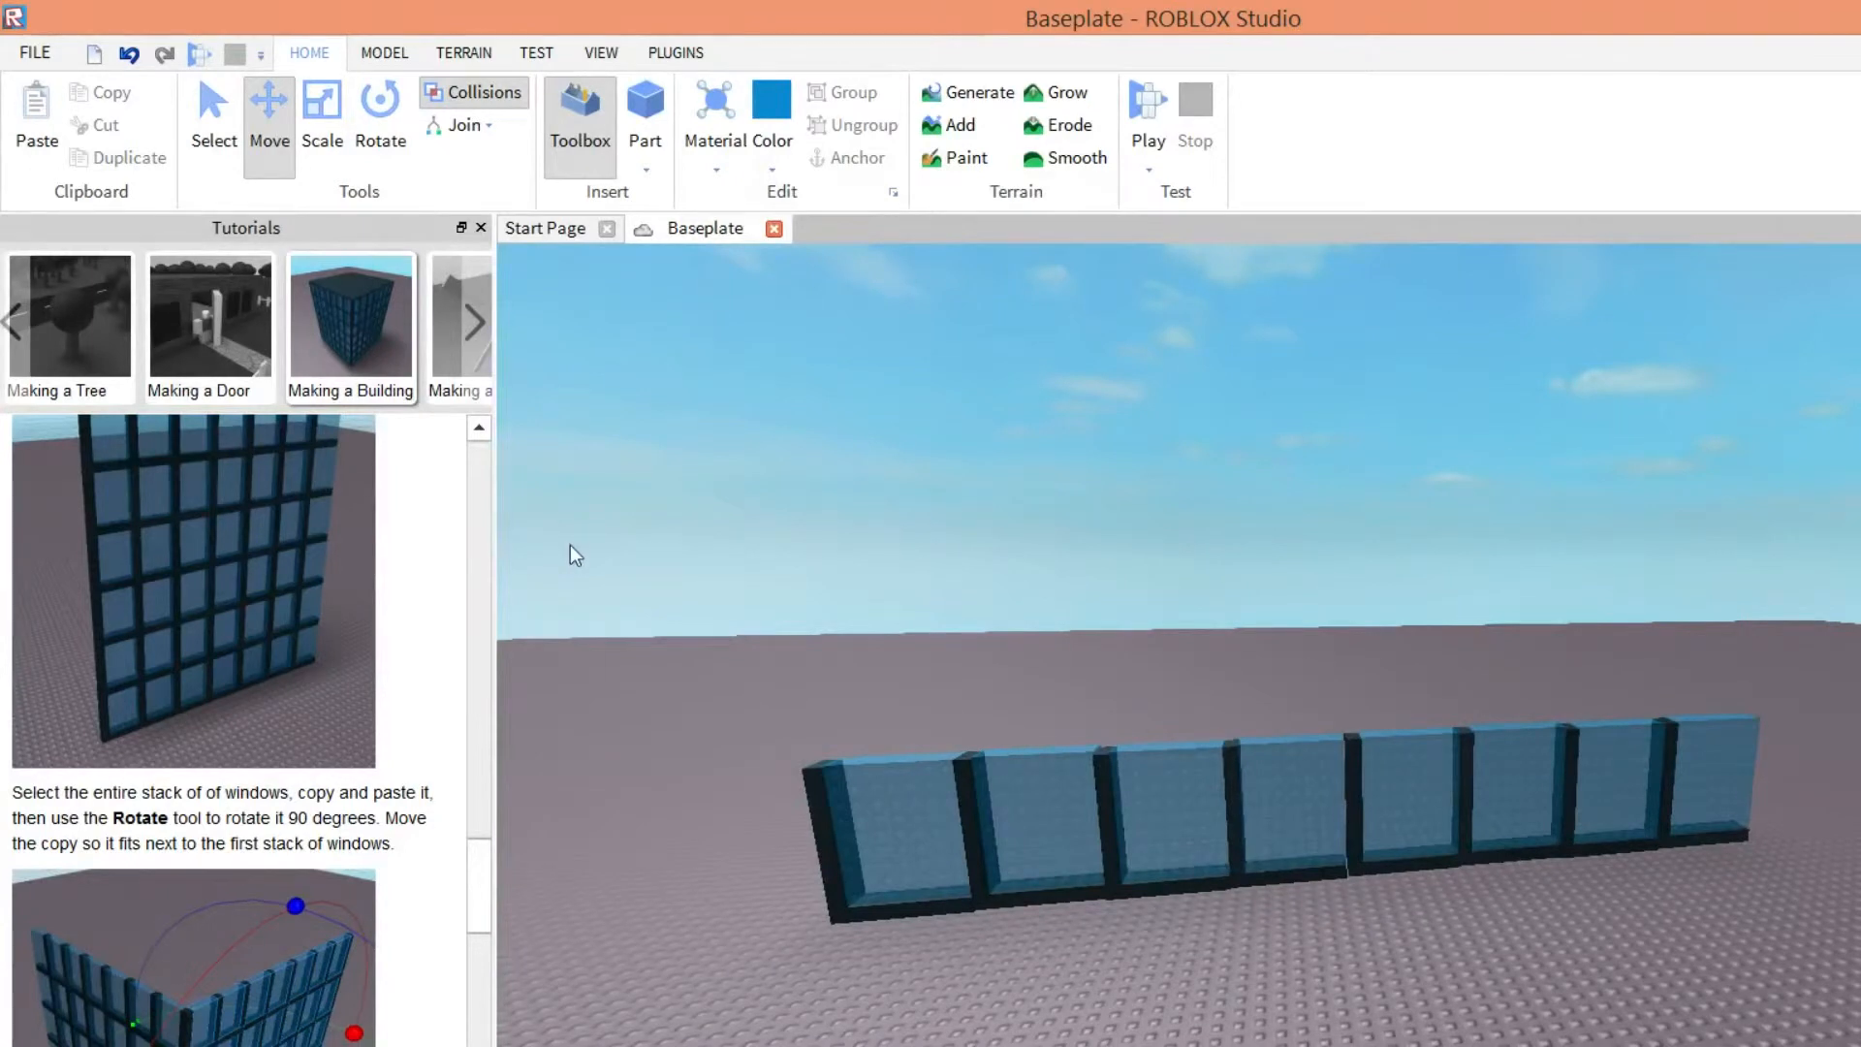
drag(608, 577, 1475, 562)
drag(597, 528, 1483, 766)
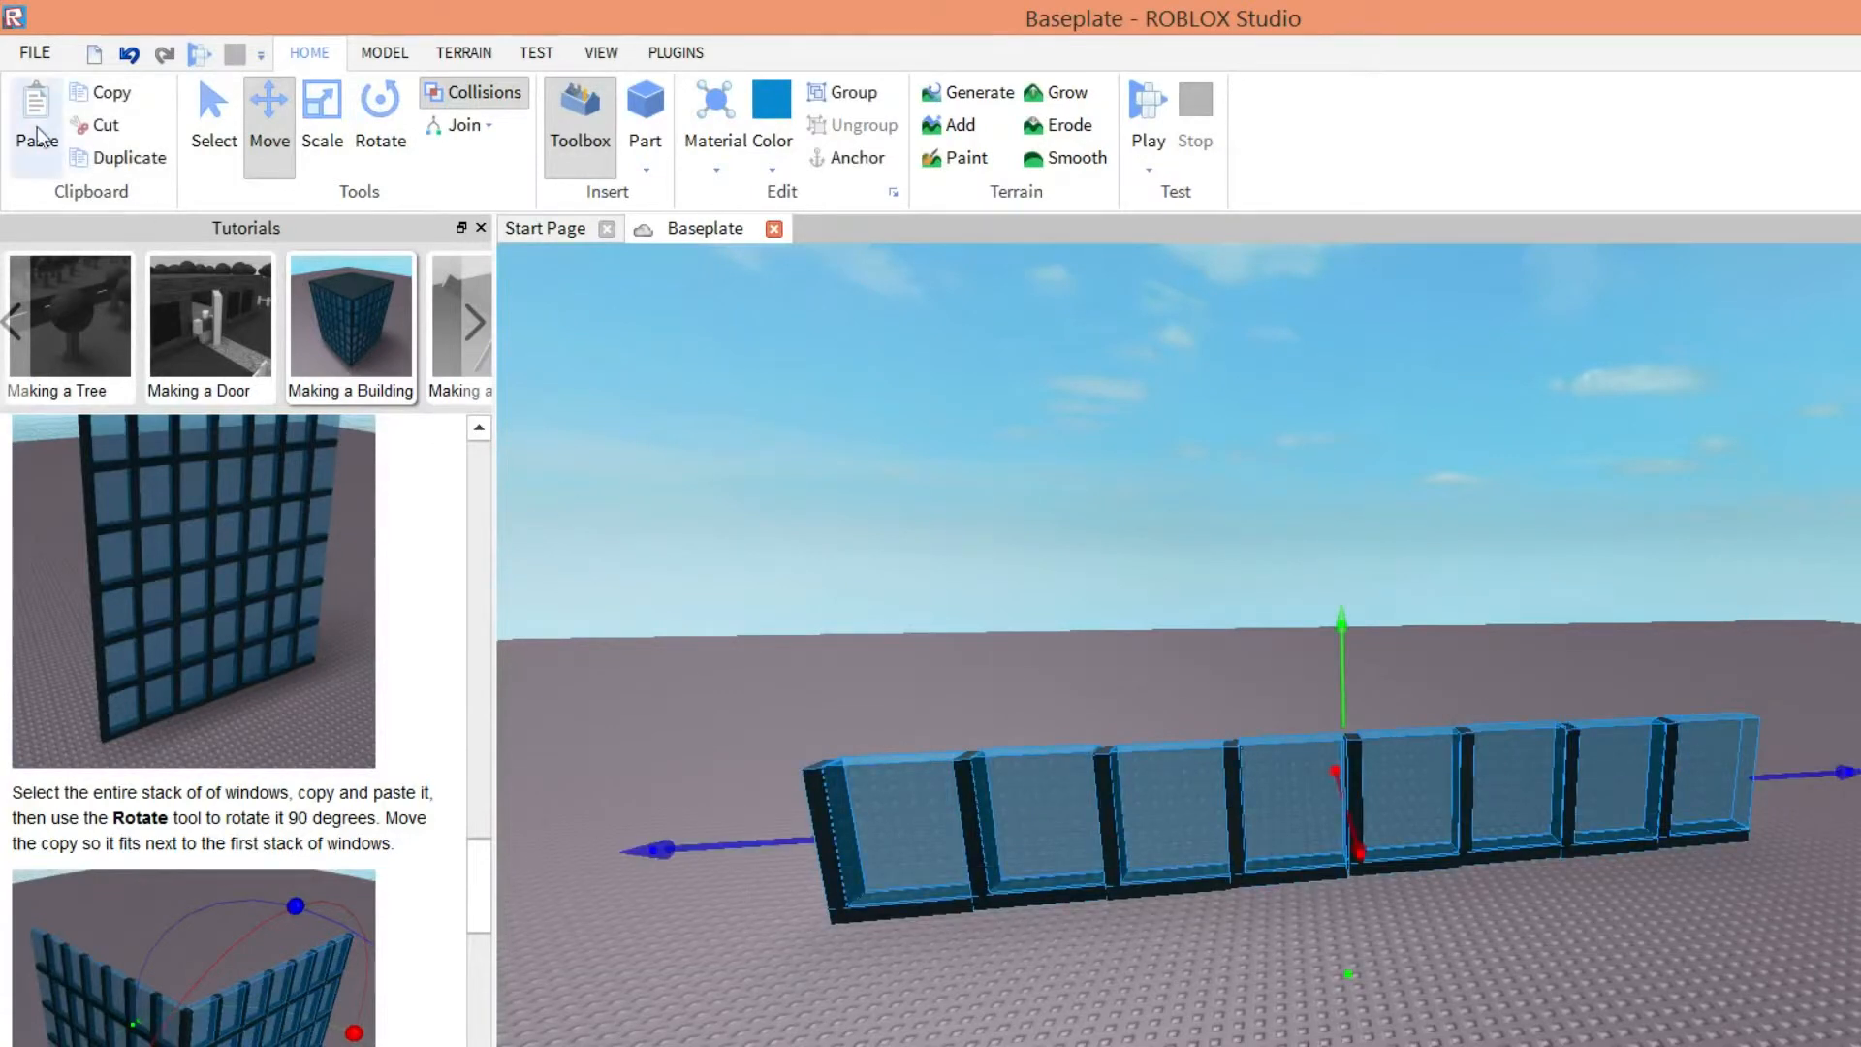
click(106, 92)
click(34, 116)
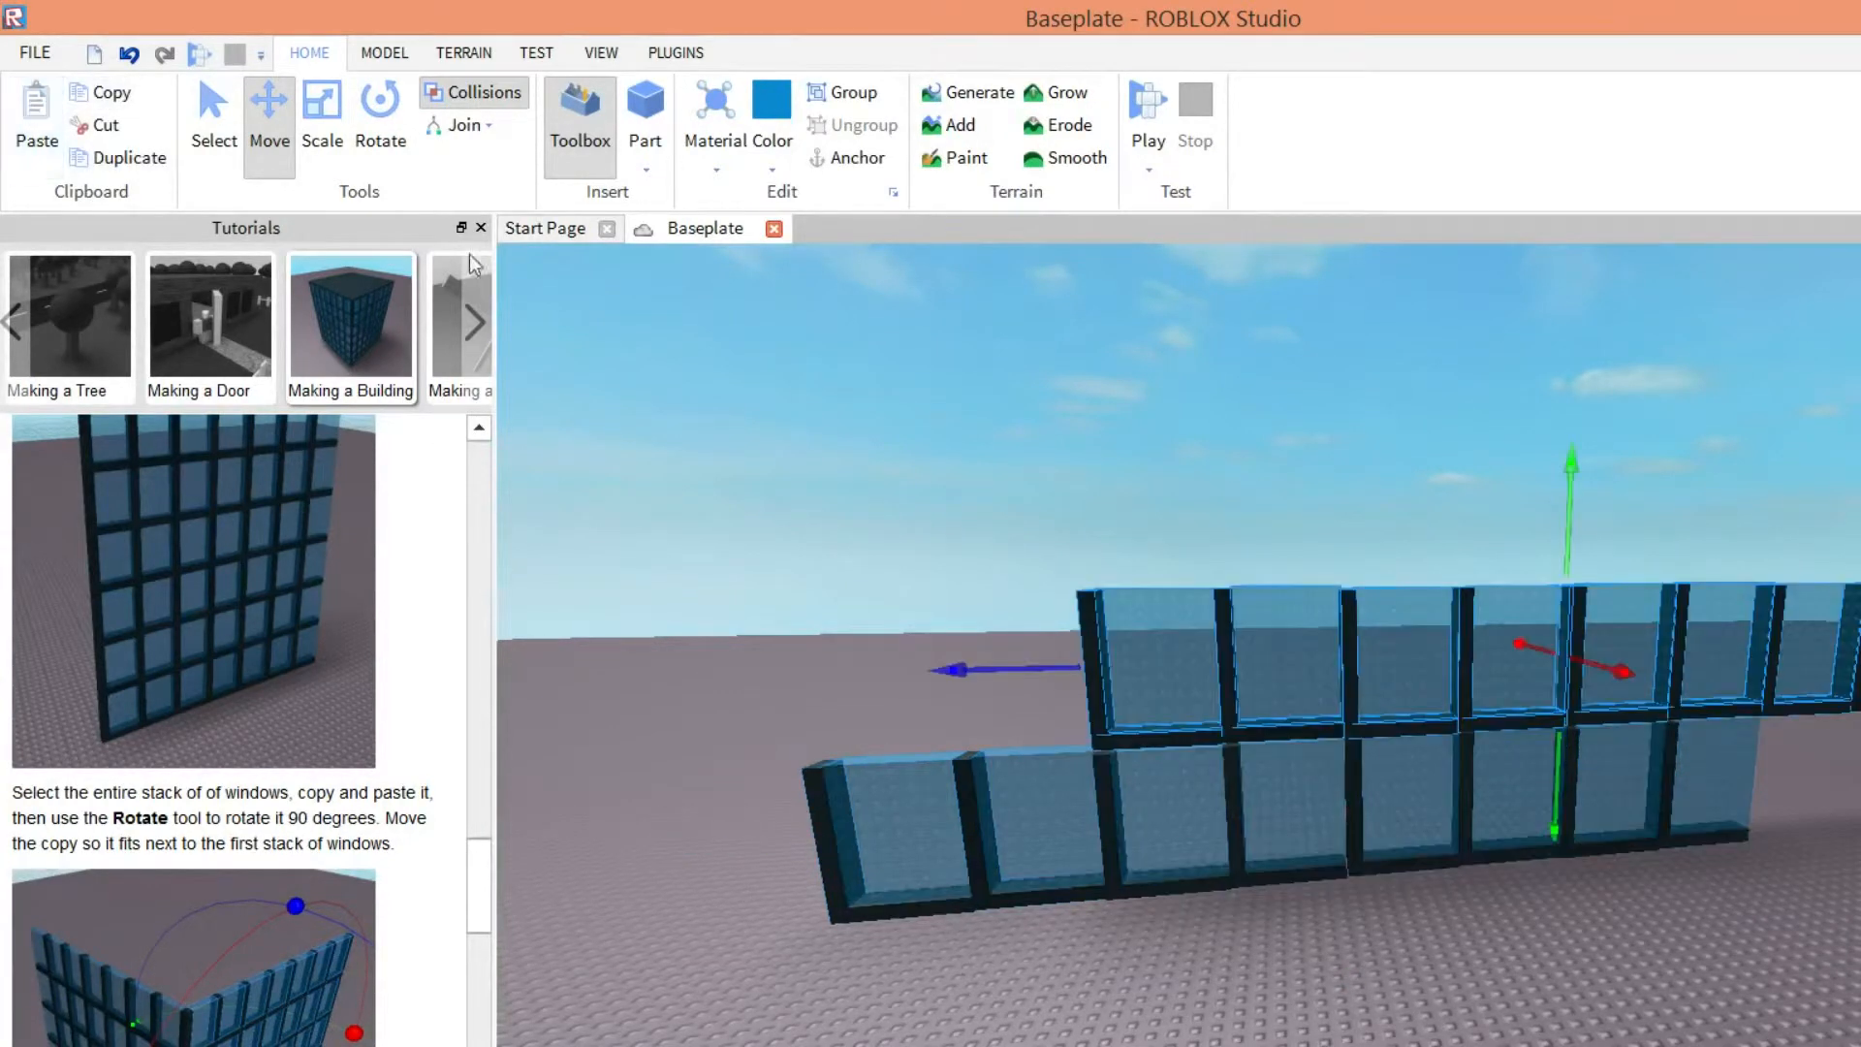
- Align the pasted row directly on top of the first row and keep stacking rows into a tall wall of windows
drag(951, 670, 773, 673)
drag(626, 518, 506, 511)
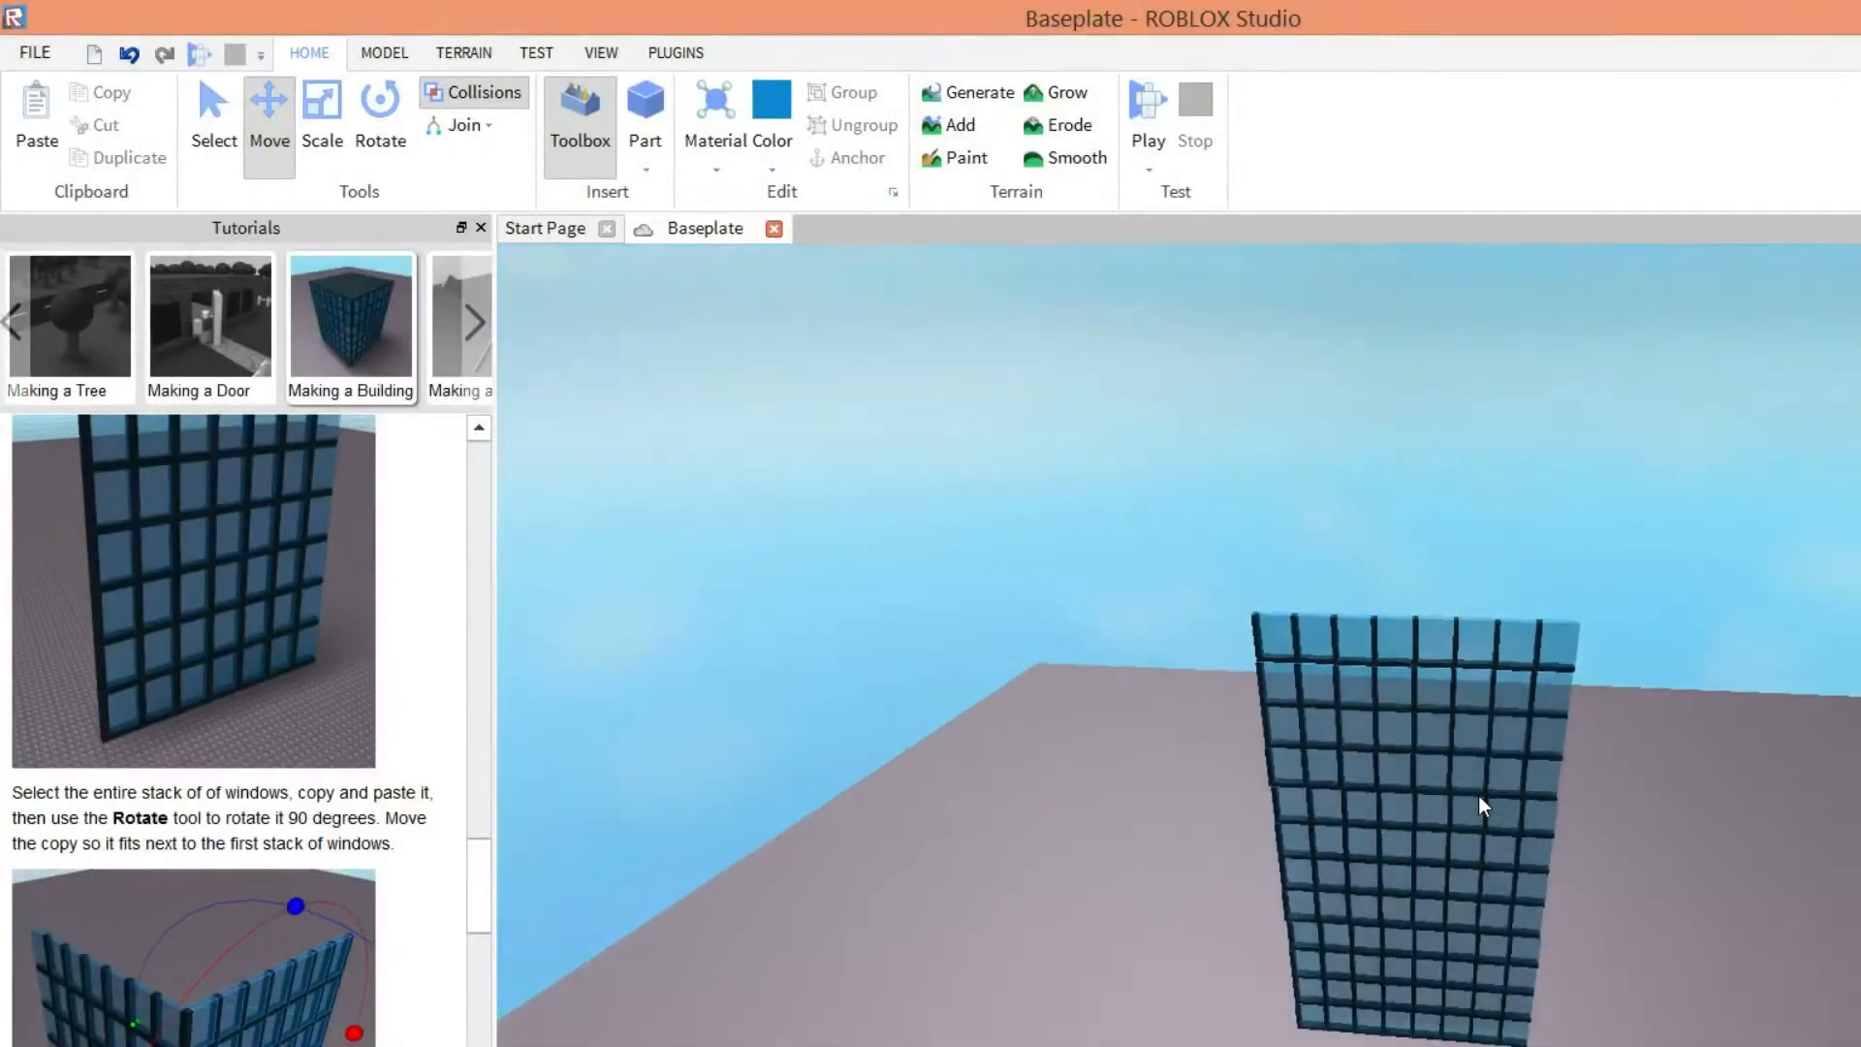
right_drag(1479, 795, 1479, 795)
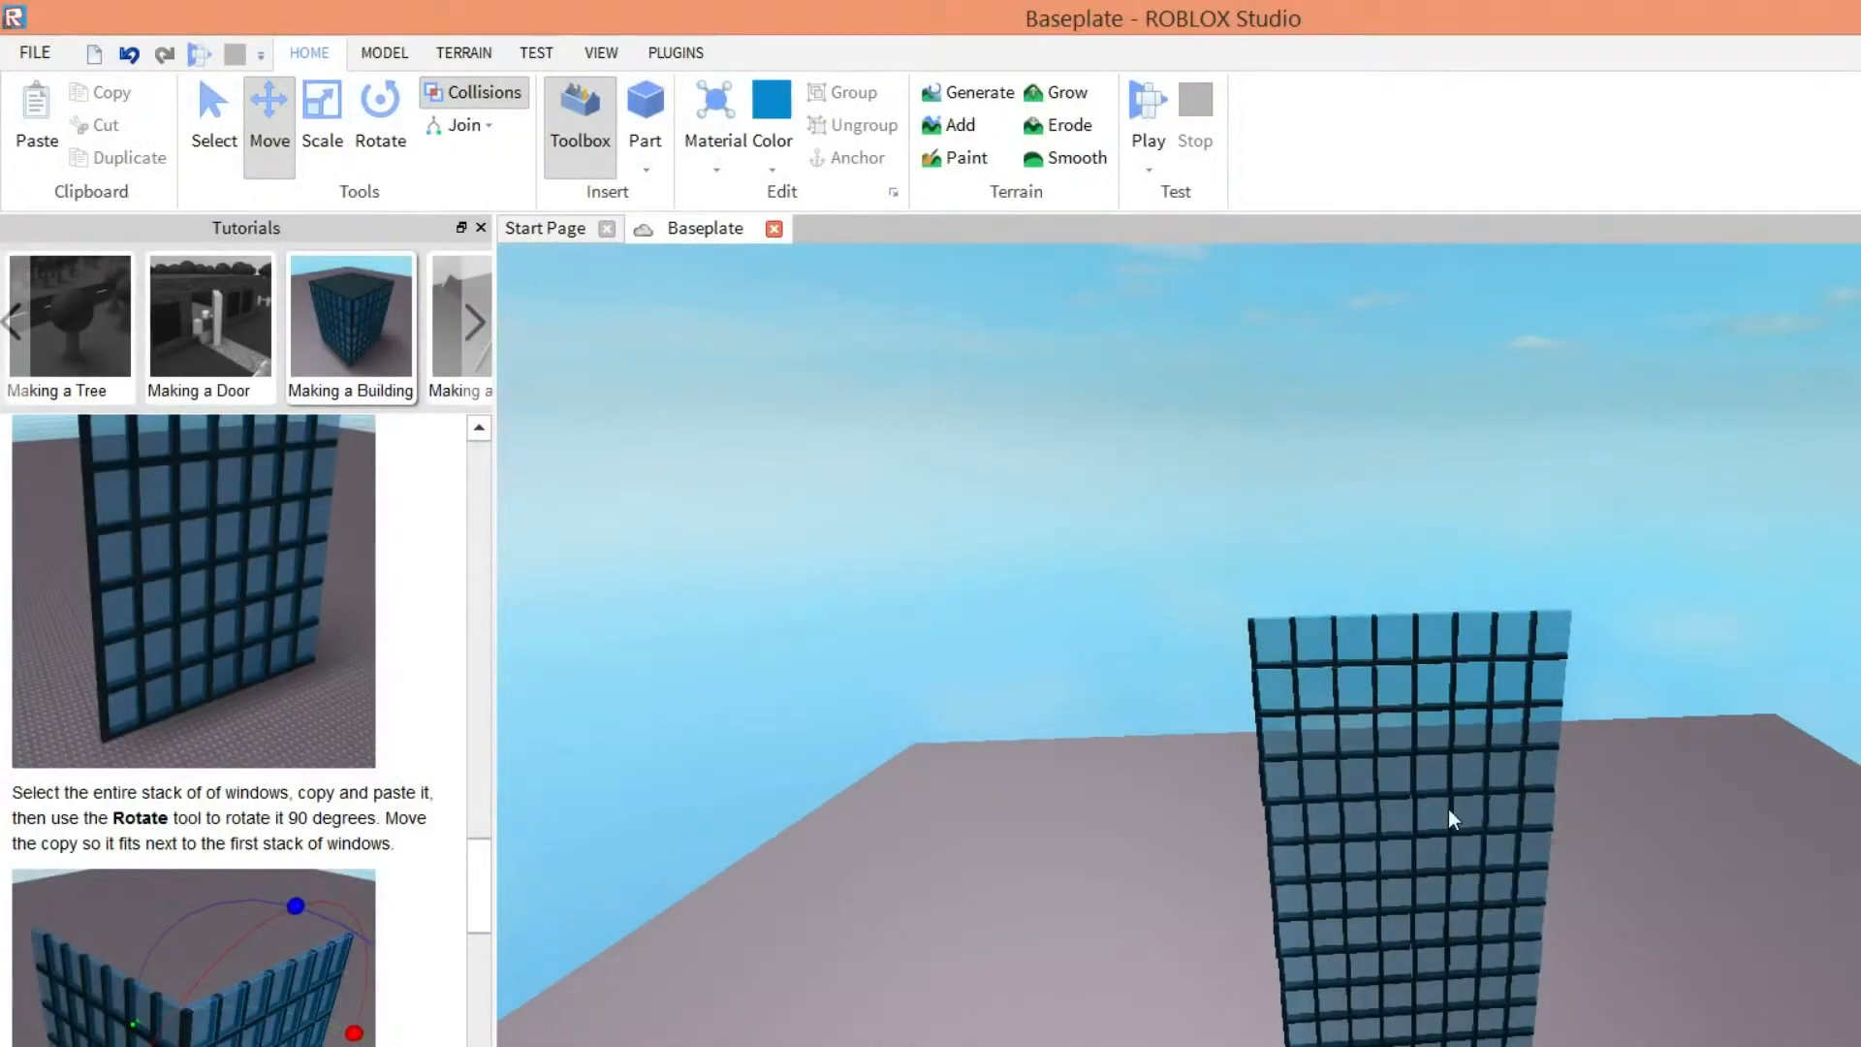
mouse_move(1454, 806)
right_down()
mouse_move(1421, 813)
mouse_move(1484, 801)
right_up()
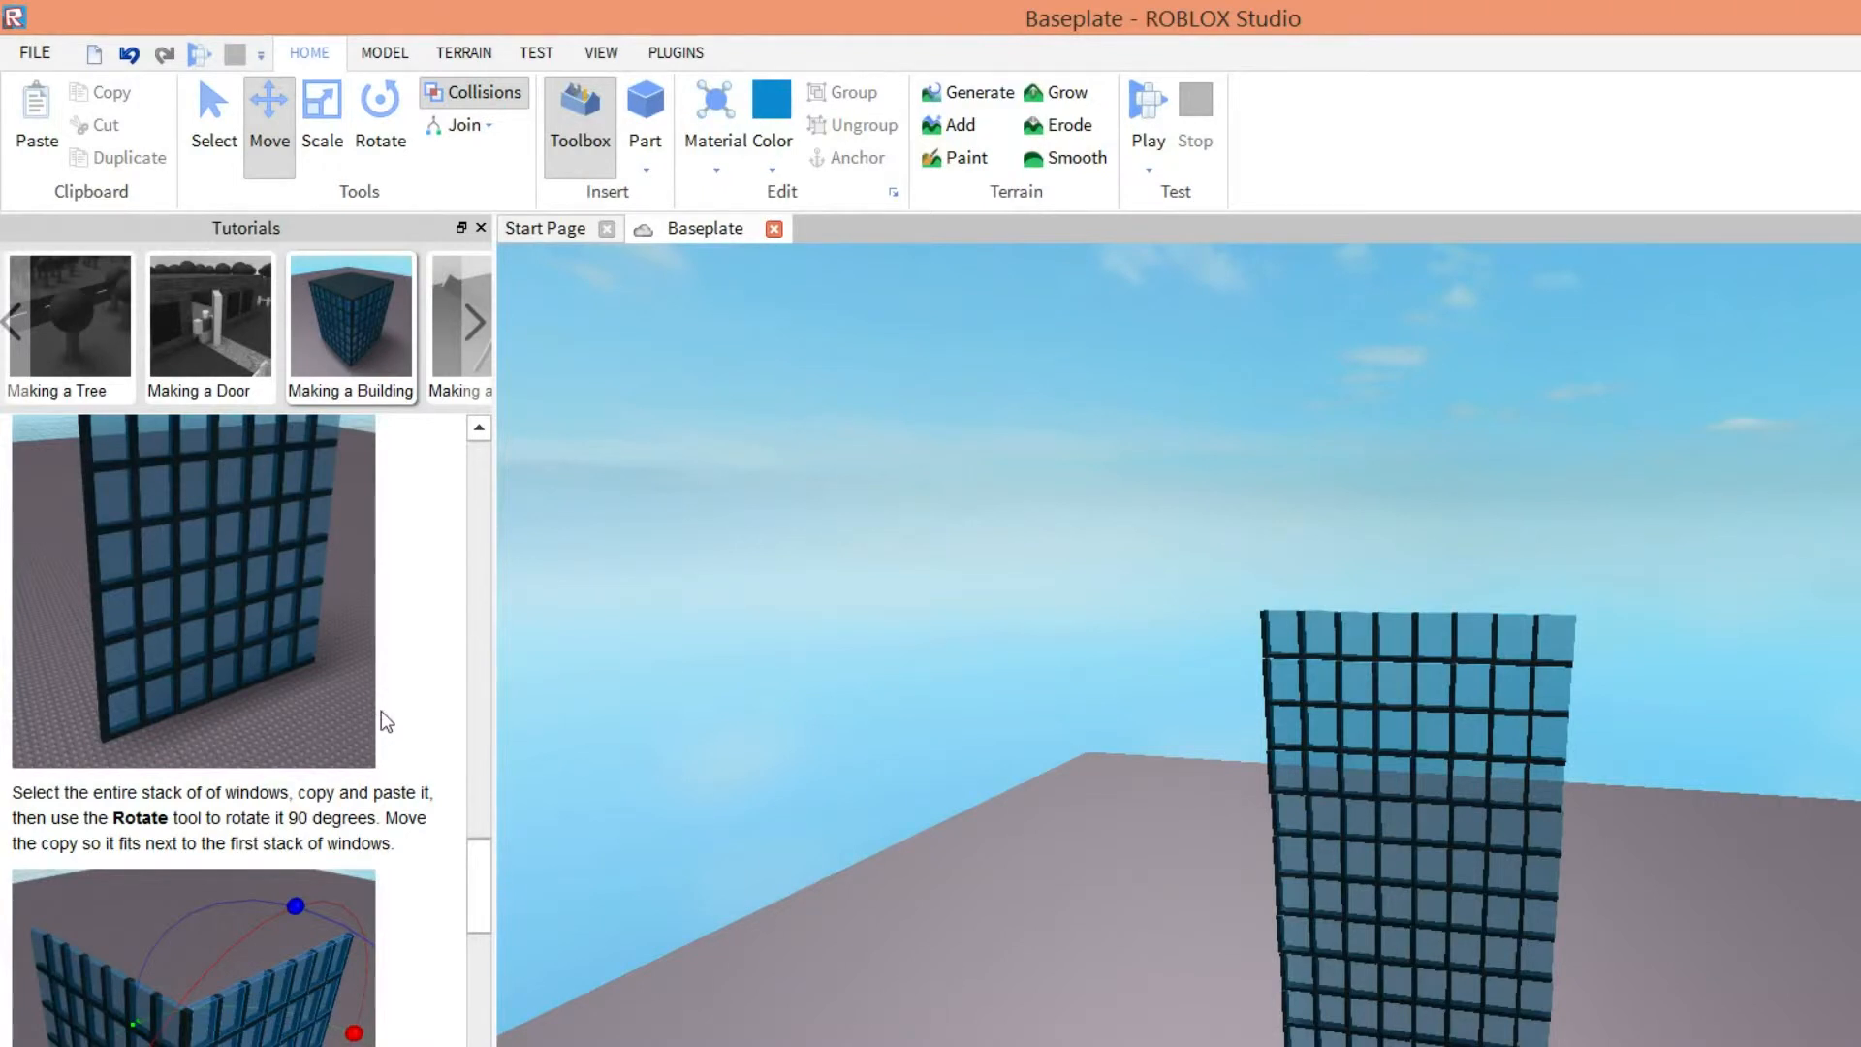
- Read the tutorial's instructions for the second side, then select the entire stack of windows and paste a duplicate of the wall
scroll(381, 713, down, 3)
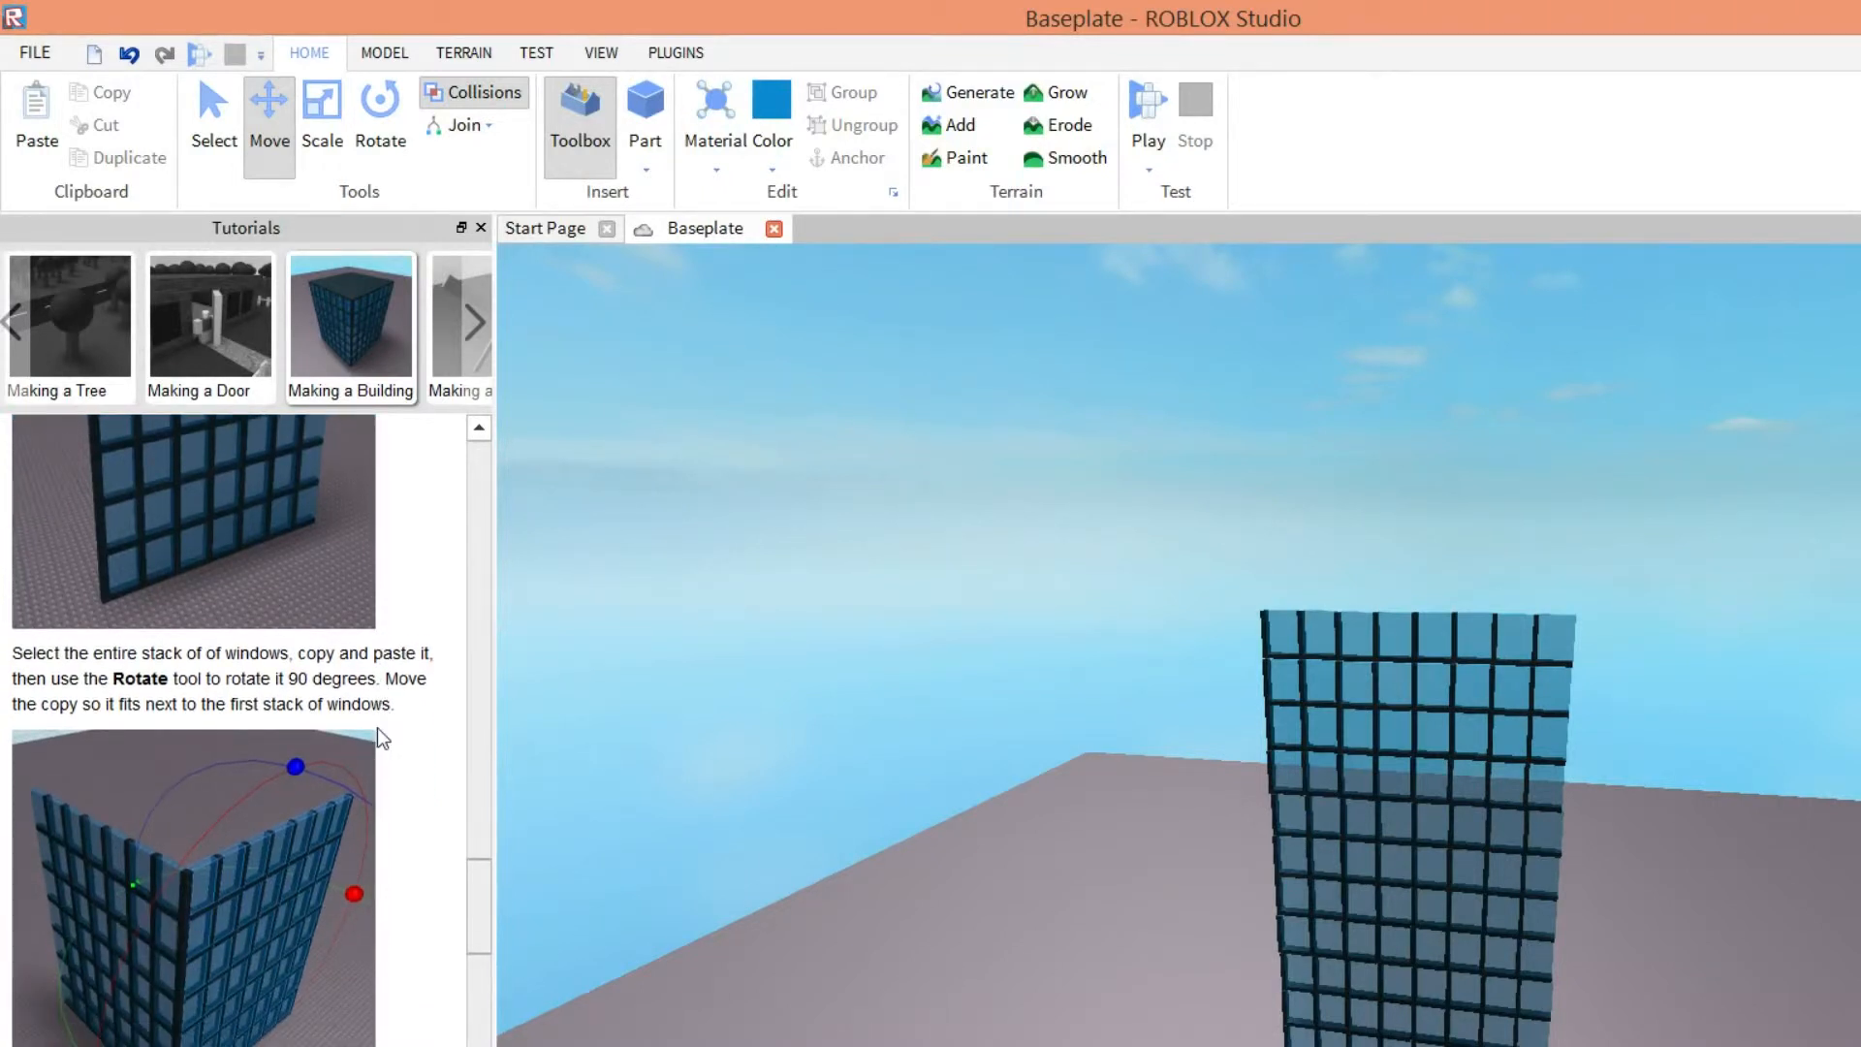
scroll(378, 729, down, 1)
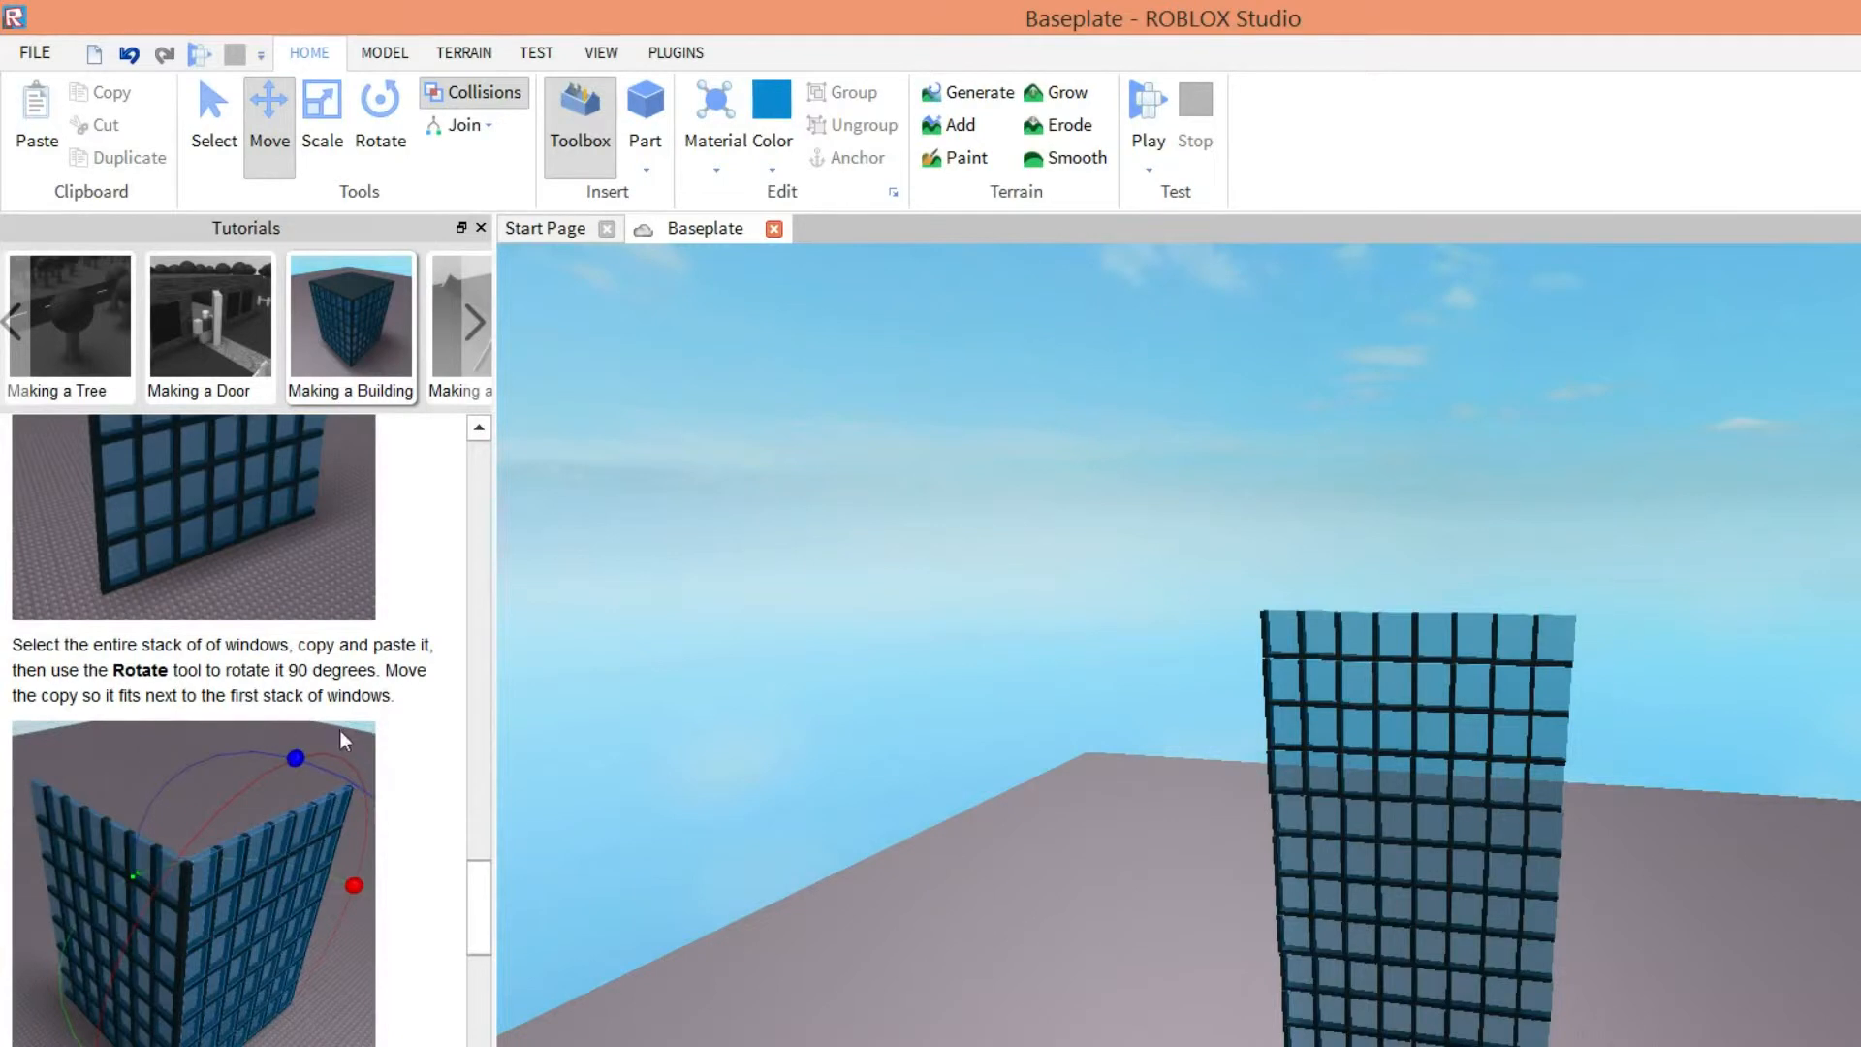
scroll(381, 737, down, 5)
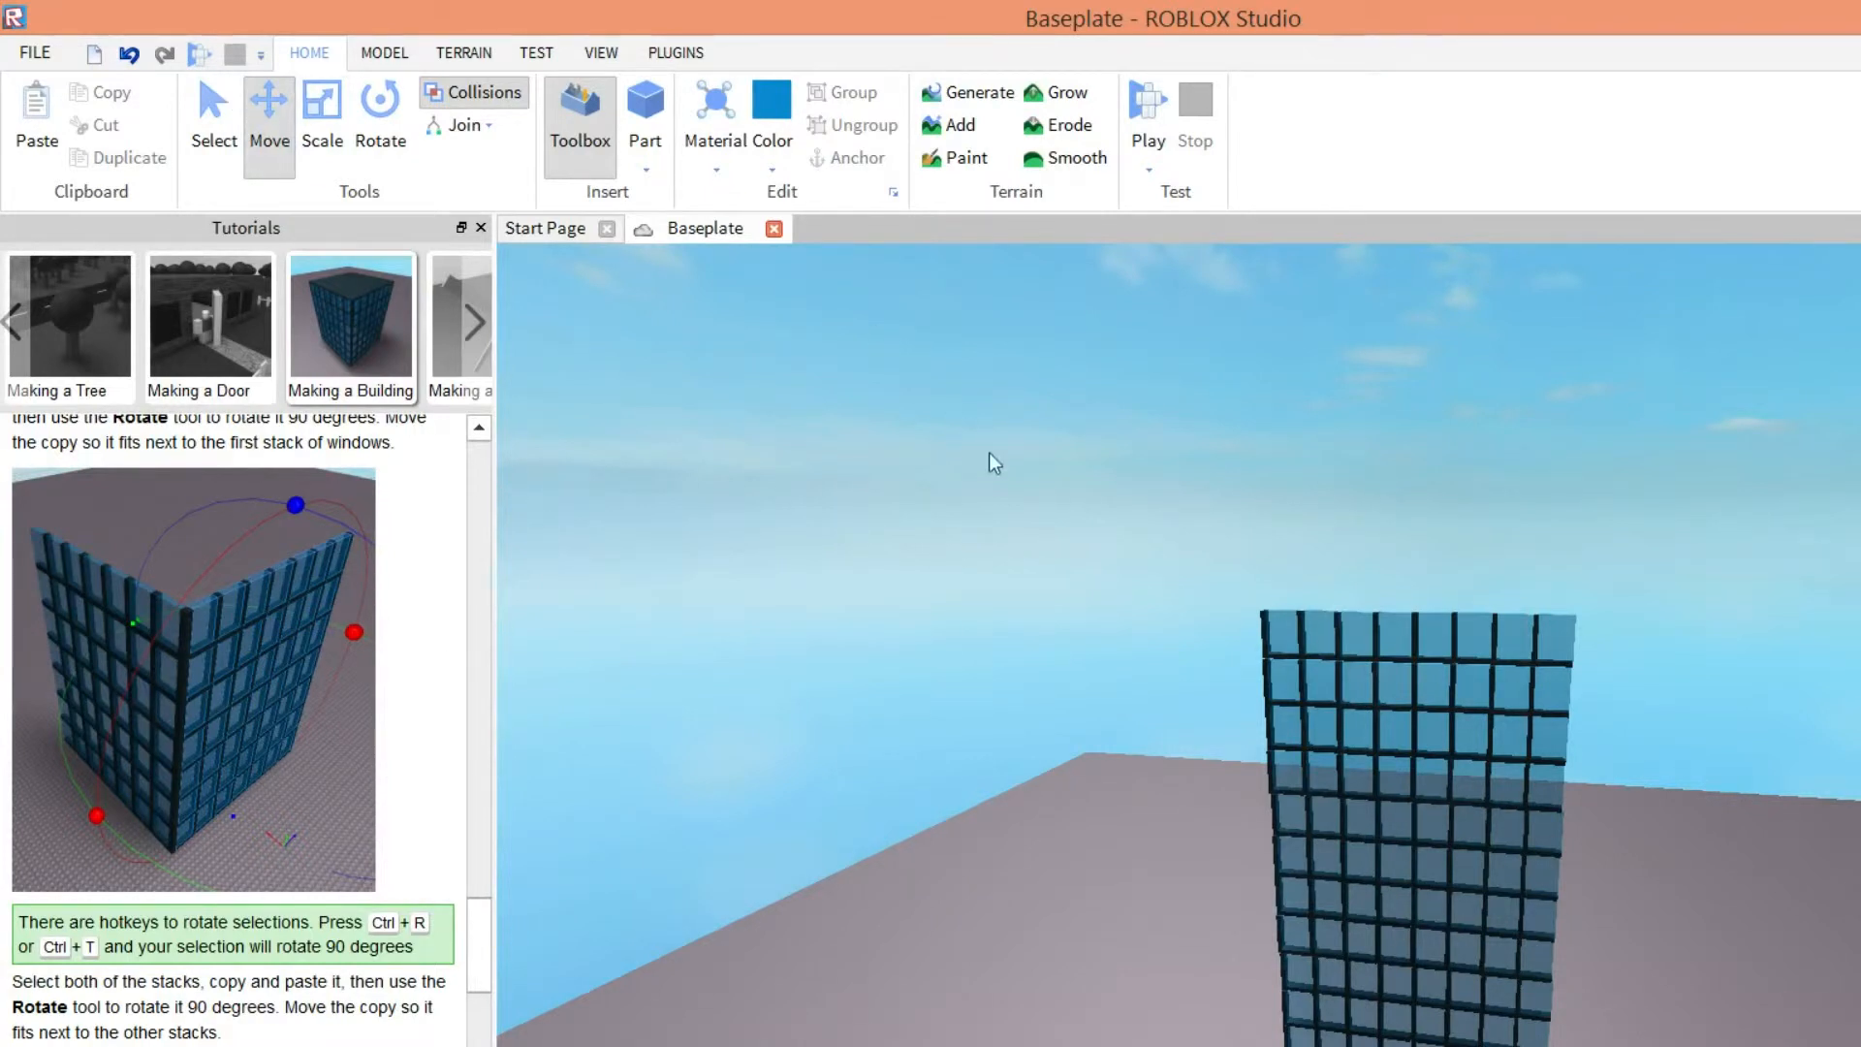
click(1301, 917)
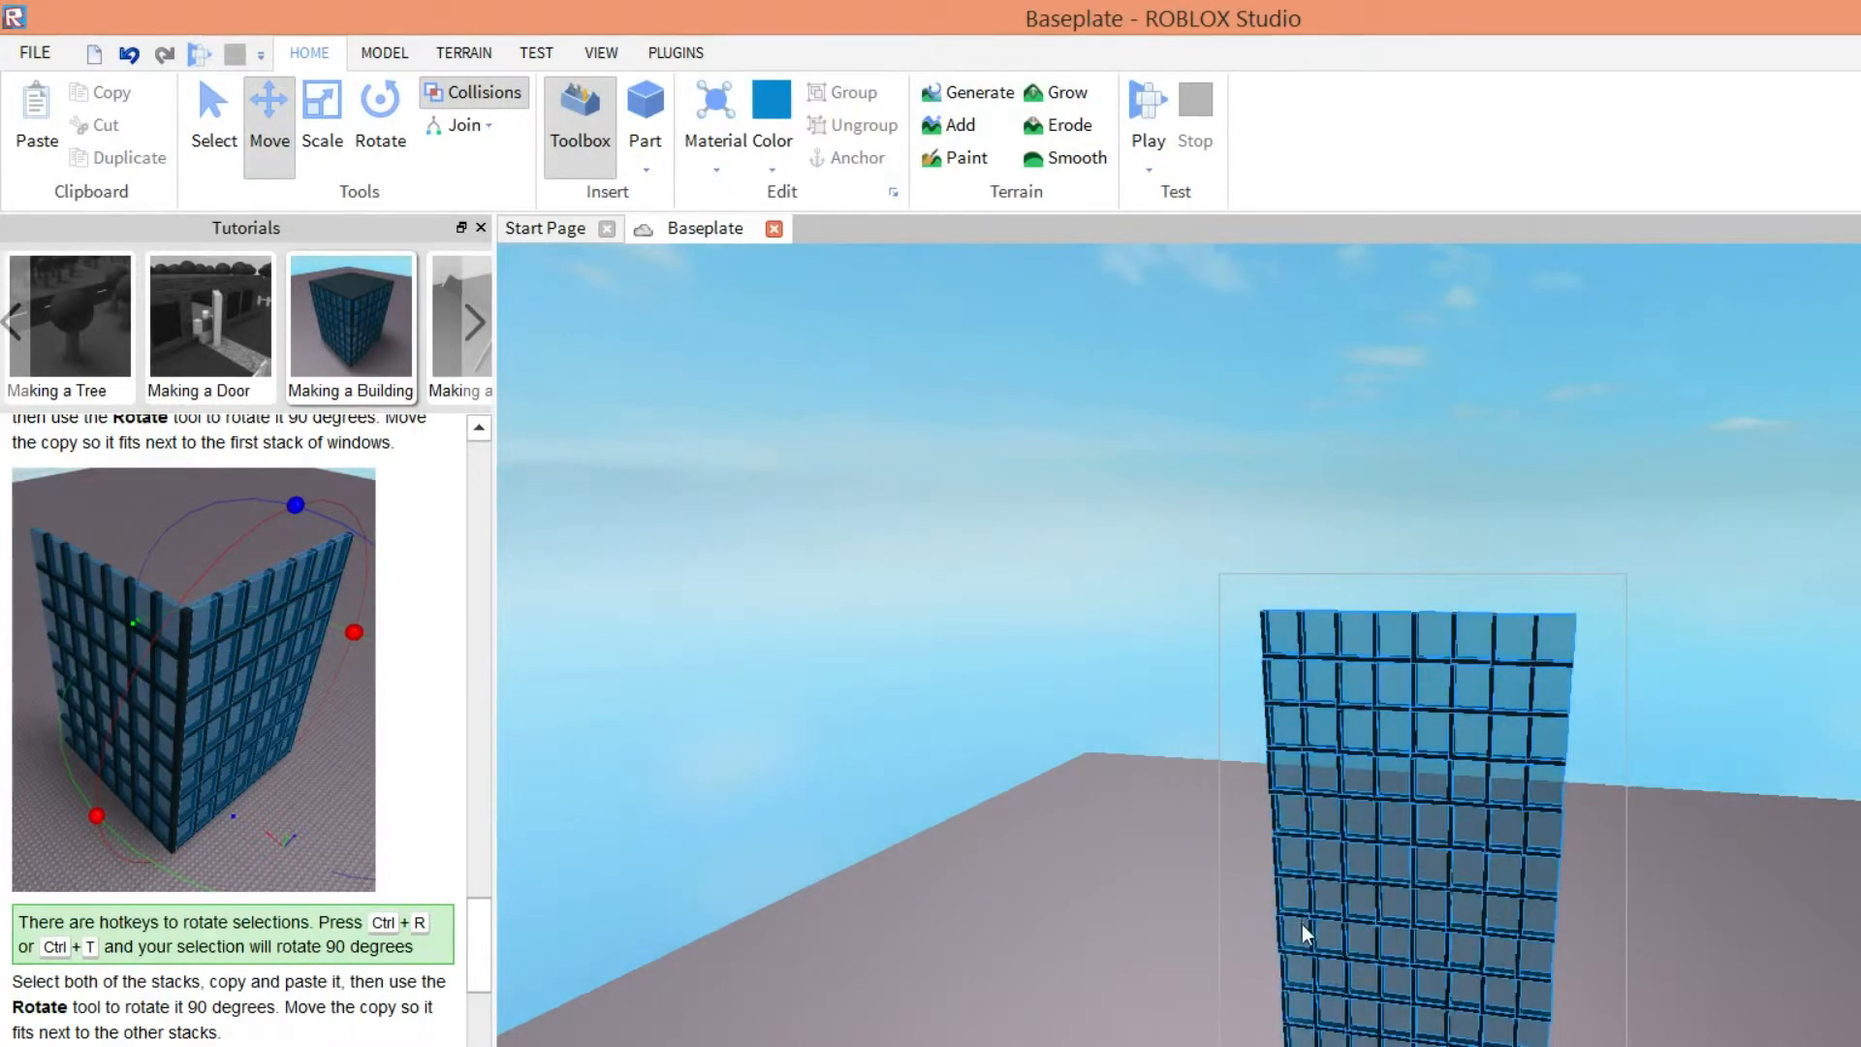
click(1301, 923)
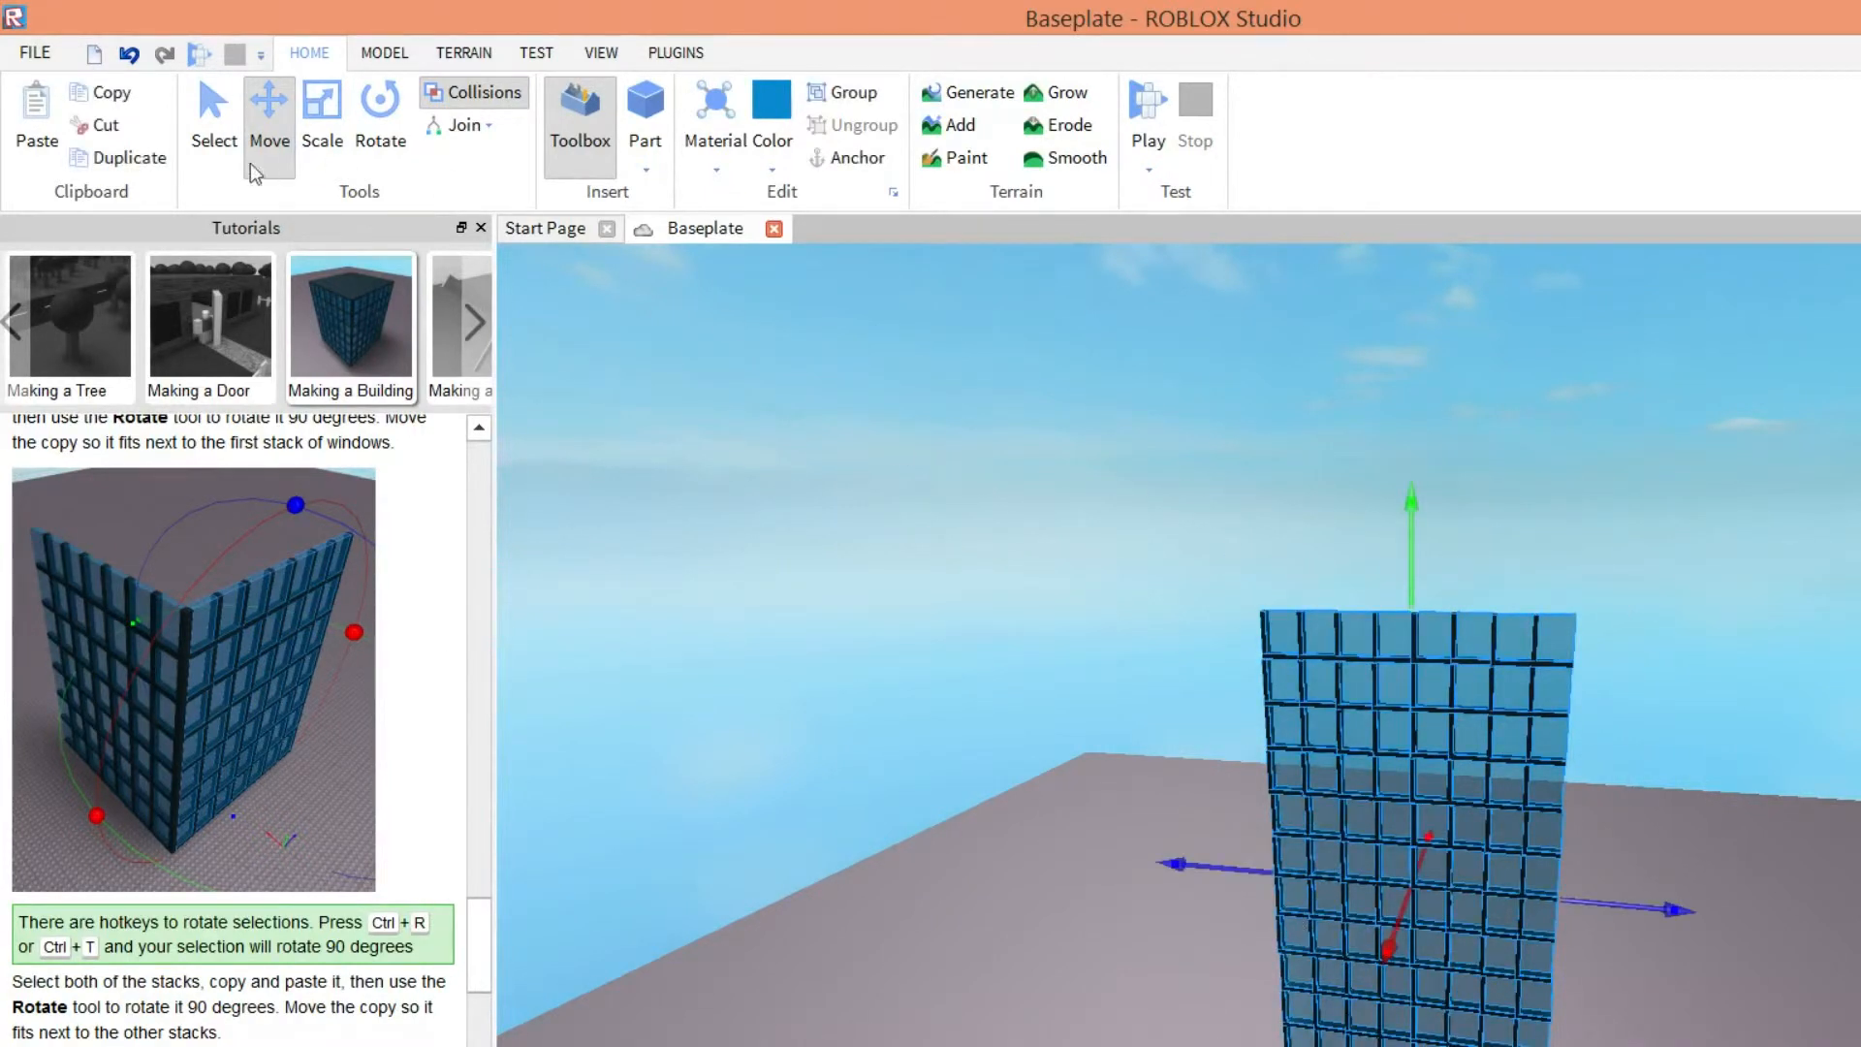
click(36, 121)
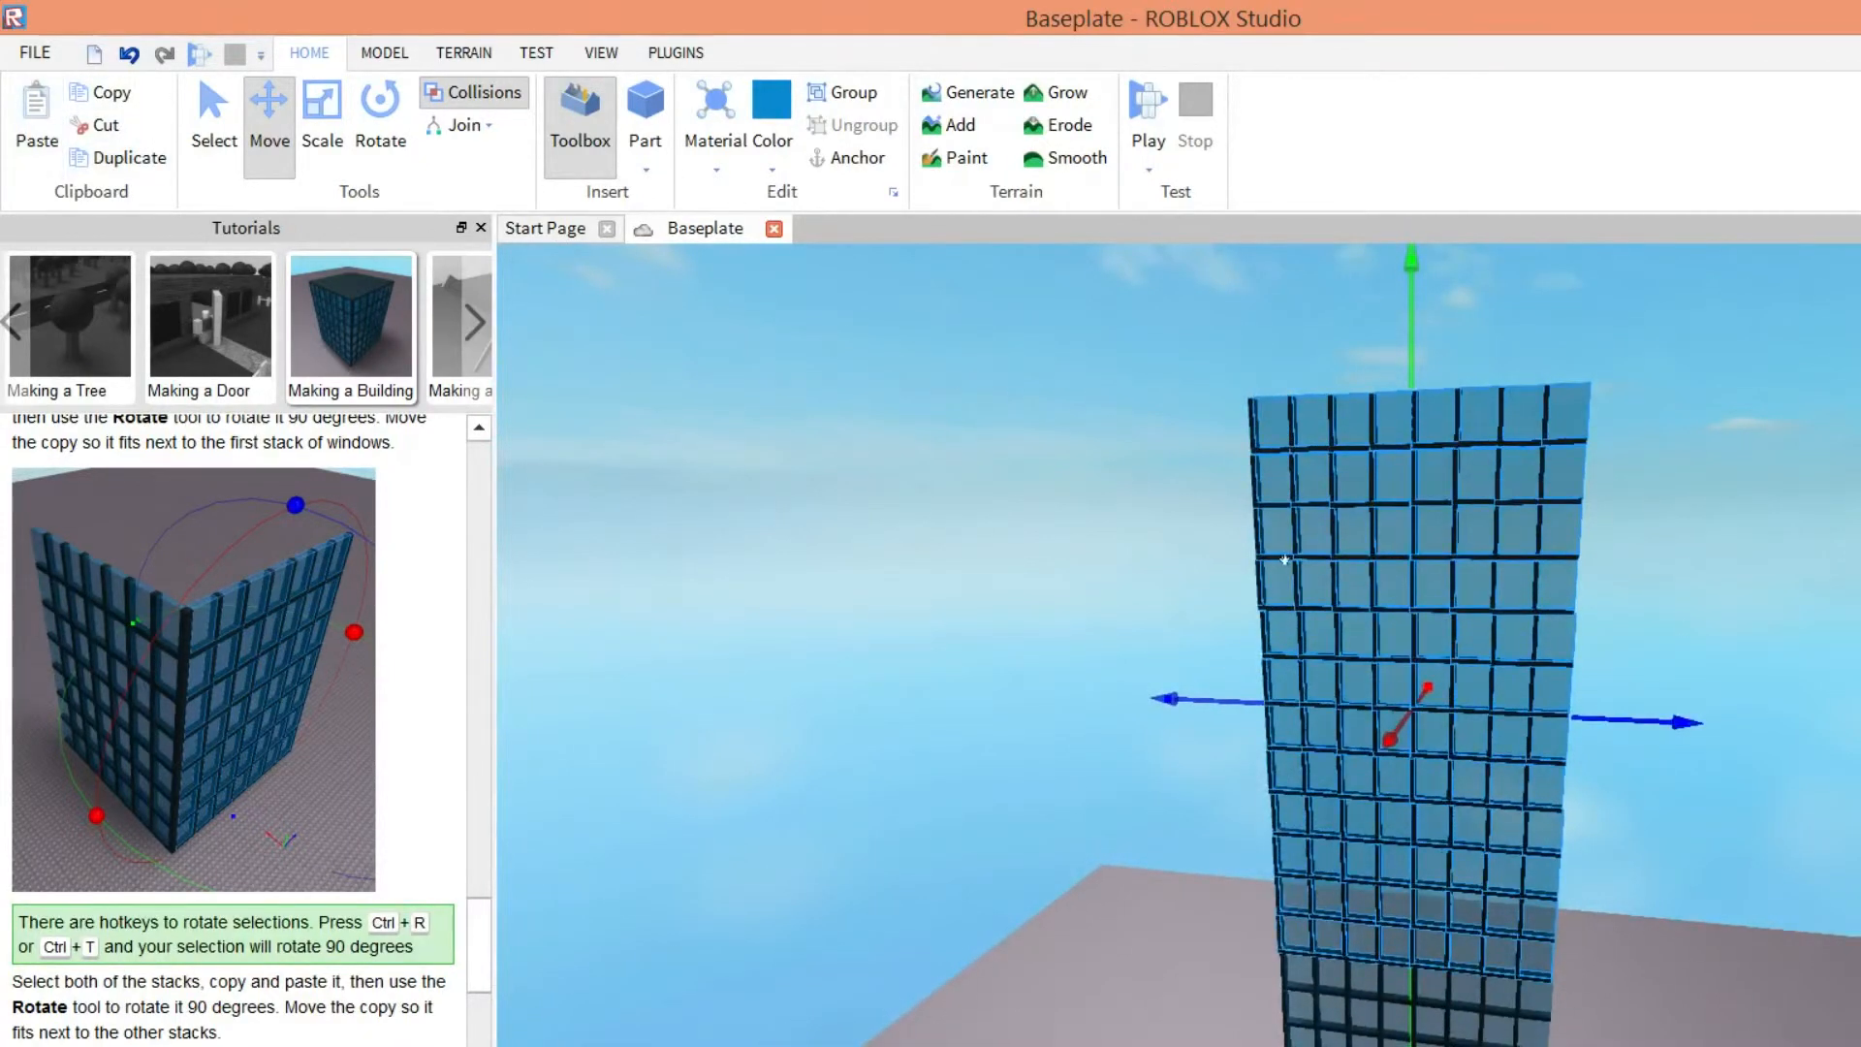
- Move the pasted wall off to the side of the original and lower it beside the original wall
drag(1287, 563, 1441, 578)
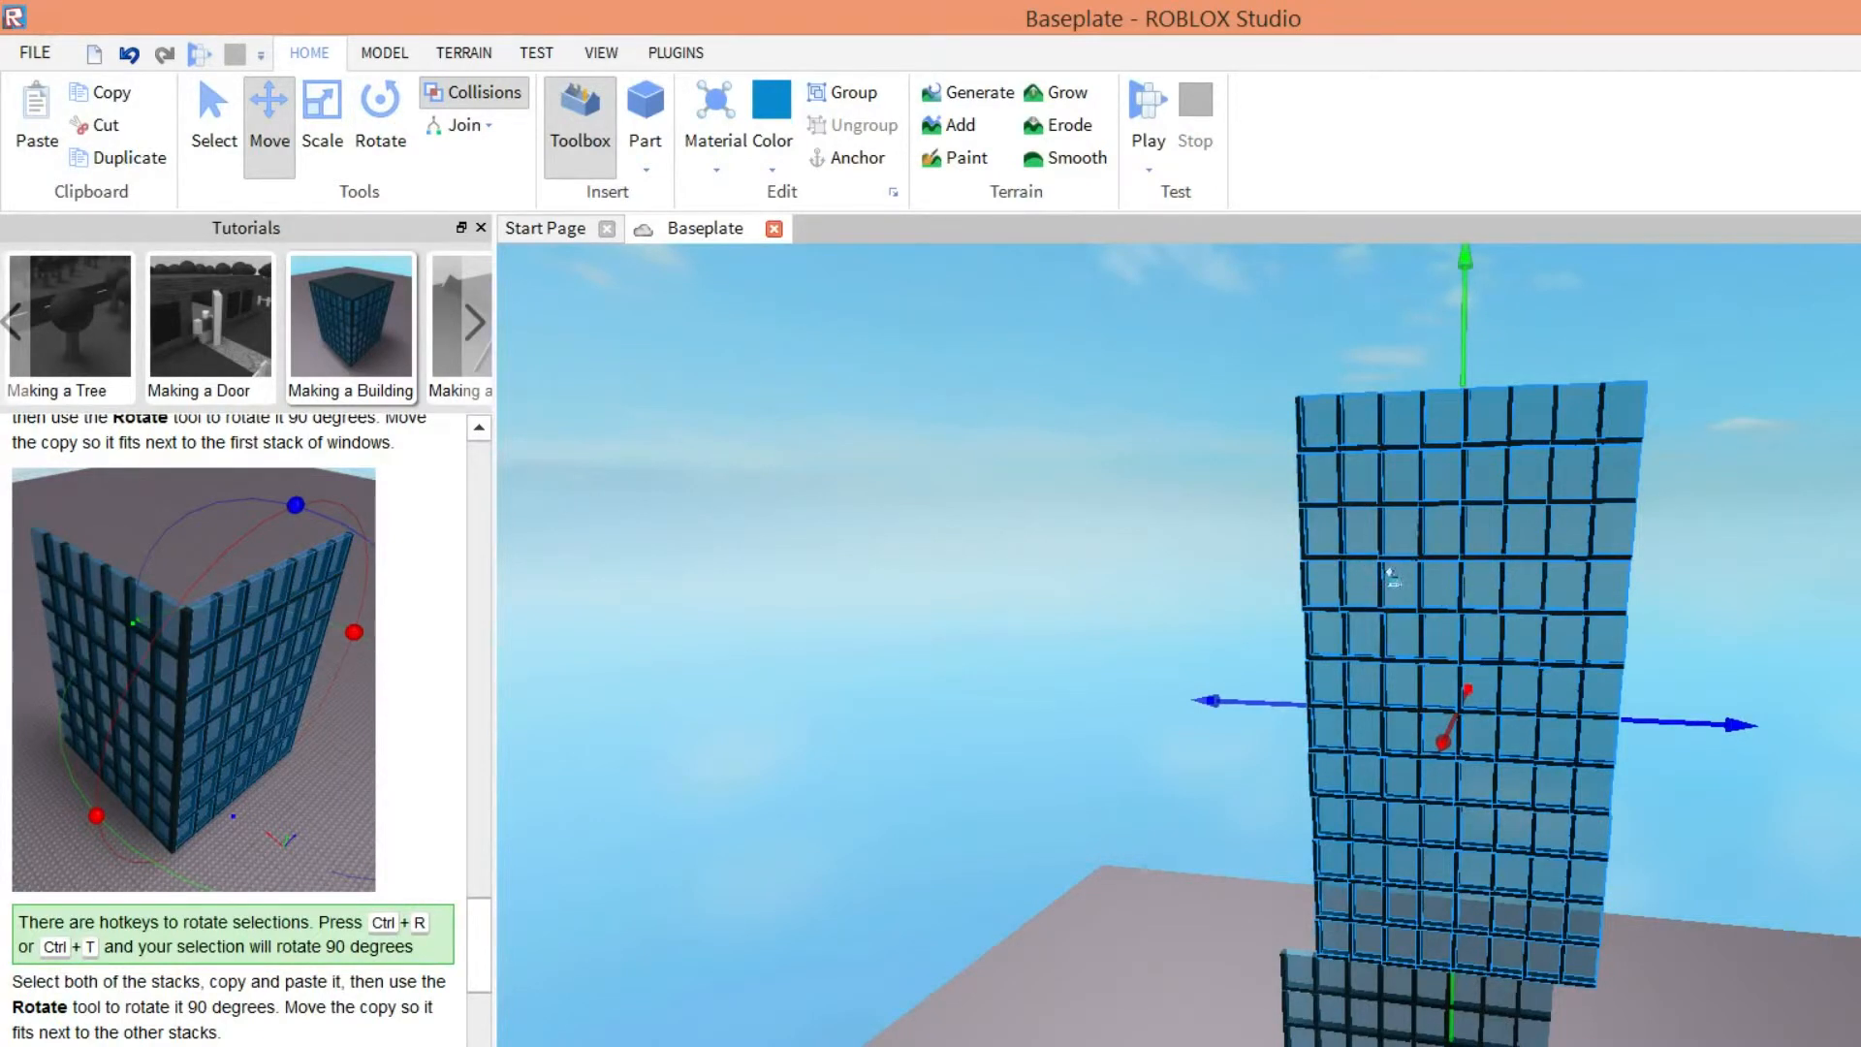
drag(1465, 320, 1464, 281)
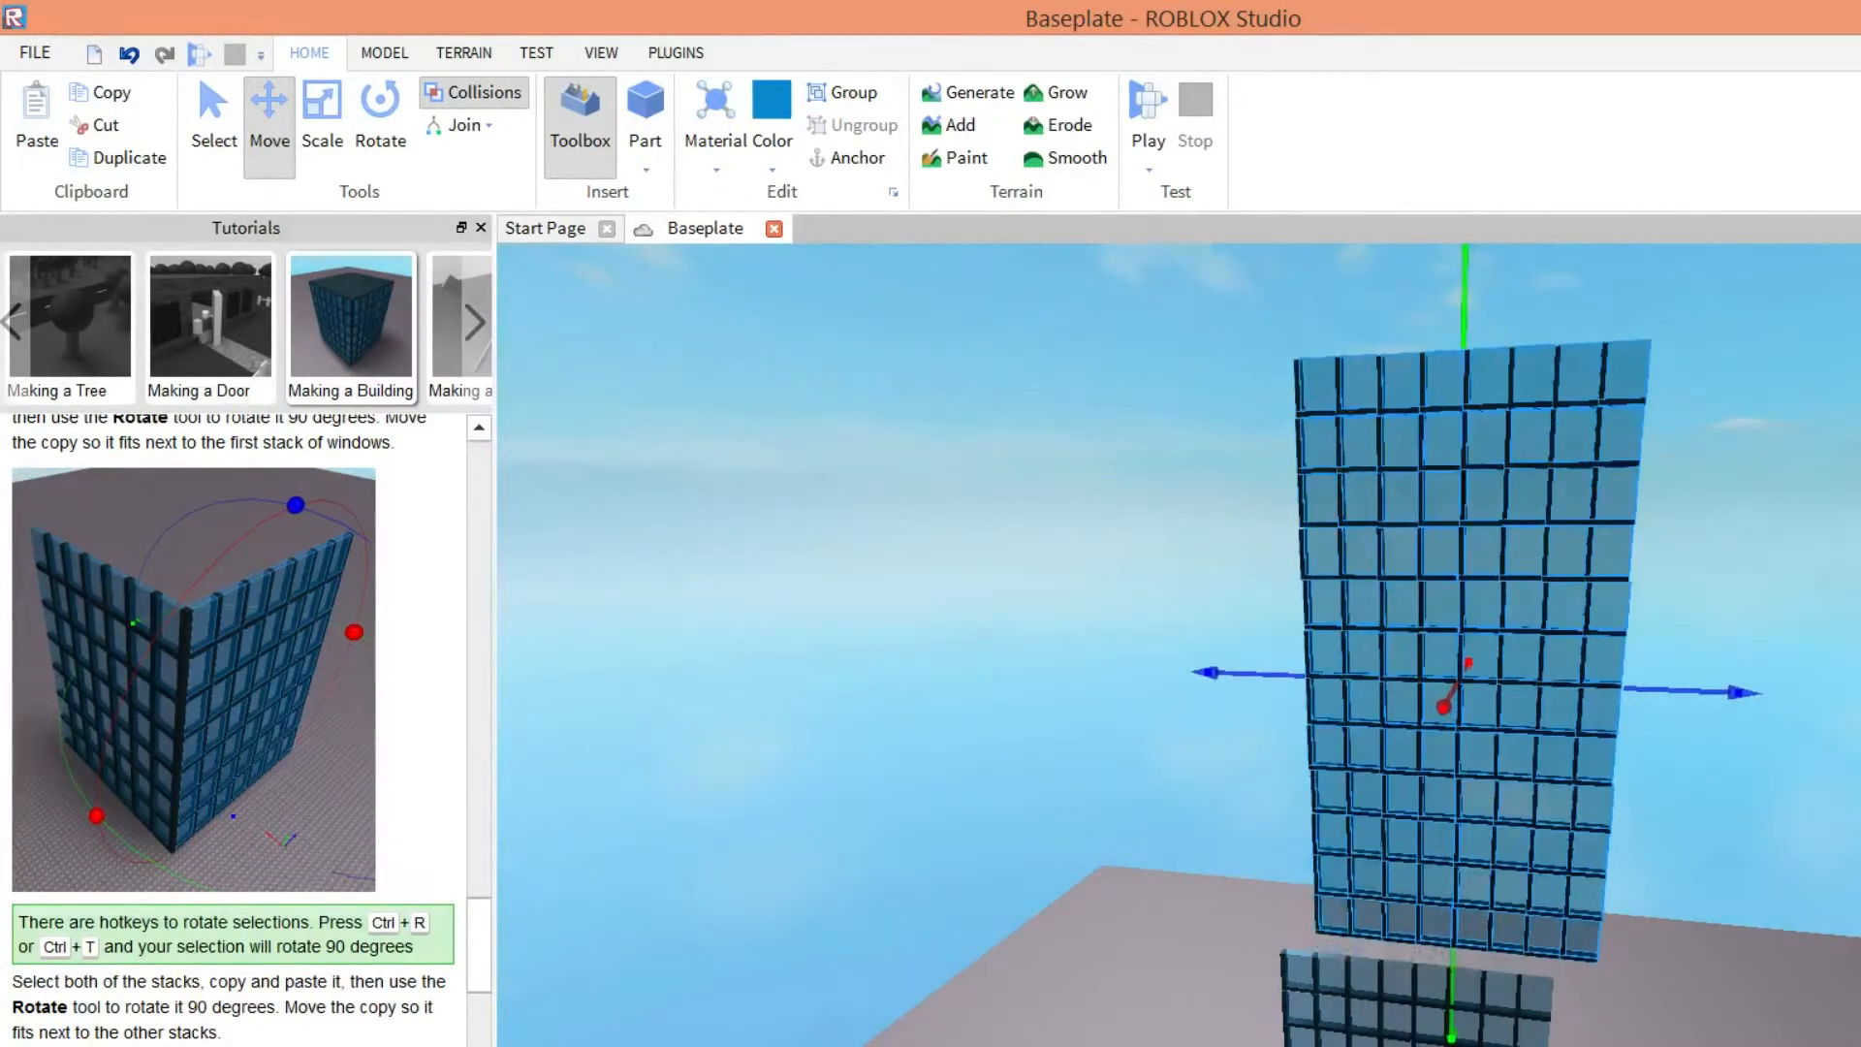
drag(1351, 539, 1664, 563)
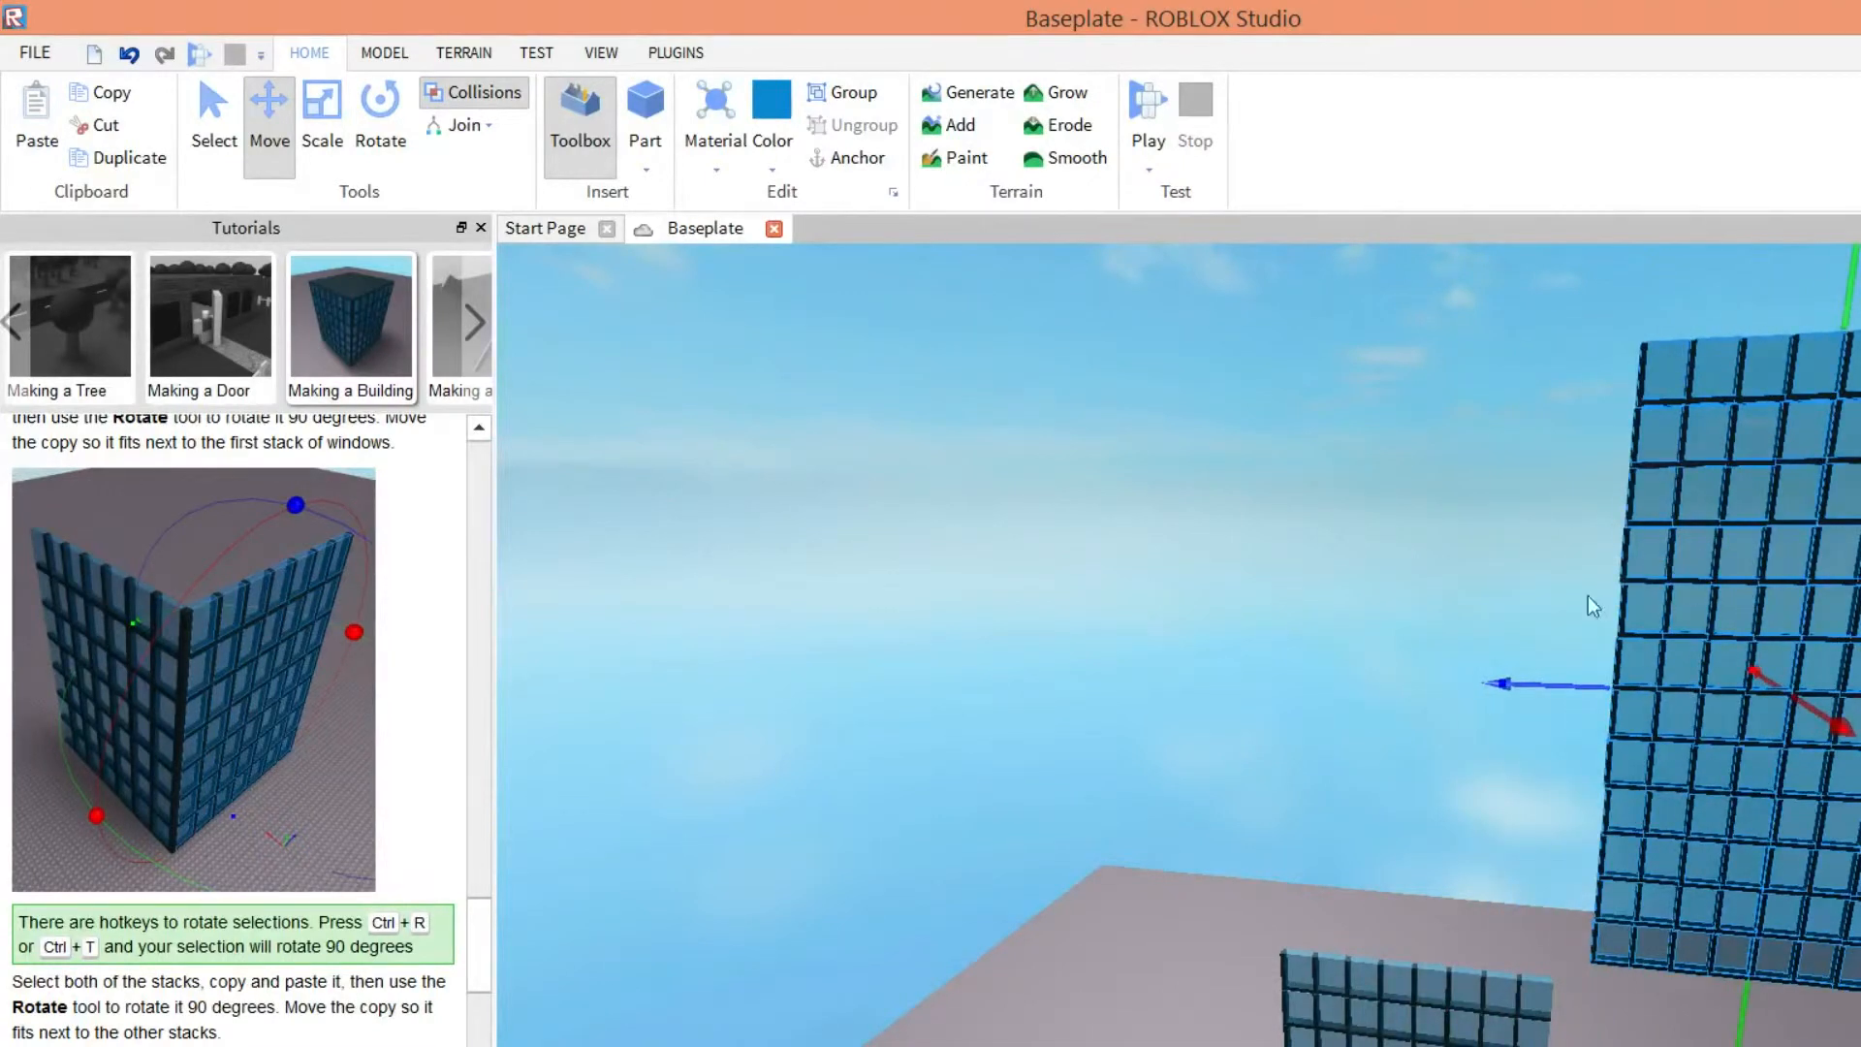
scroll(1528, 640, down, 4)
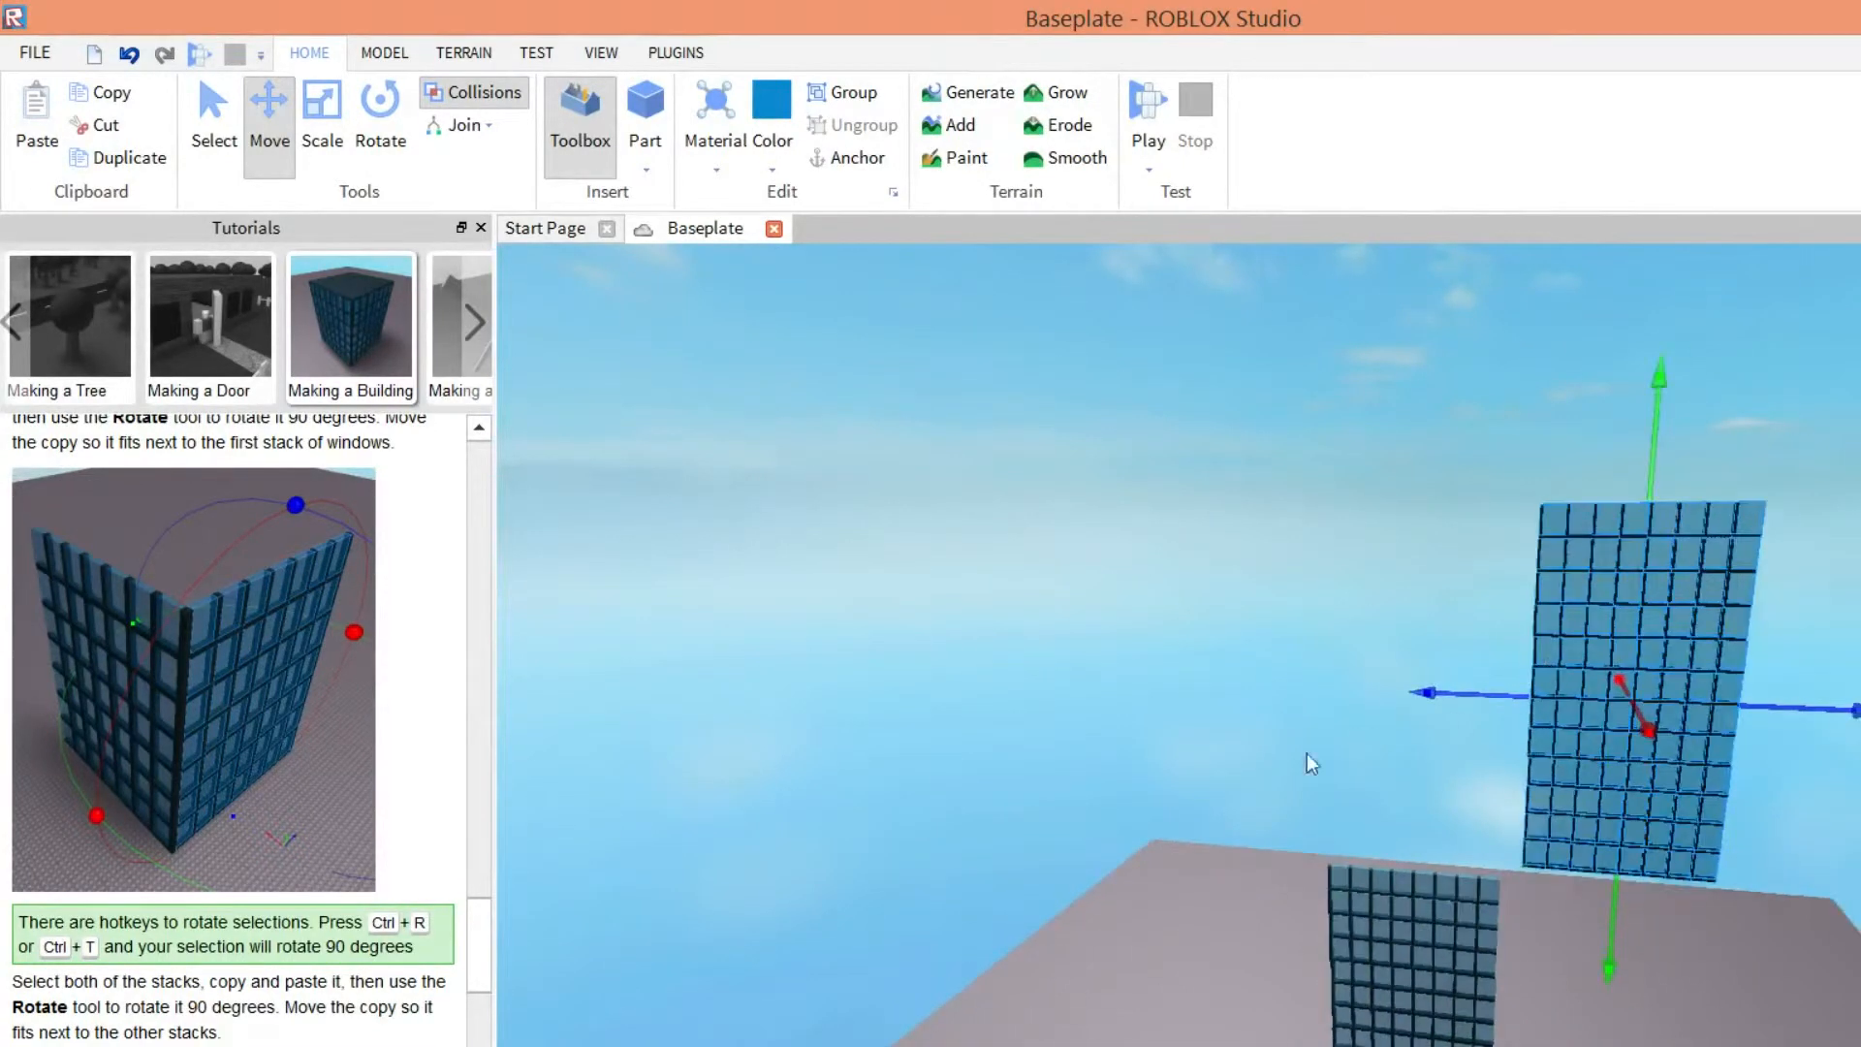
drag(1264, 788, 1242, 904)
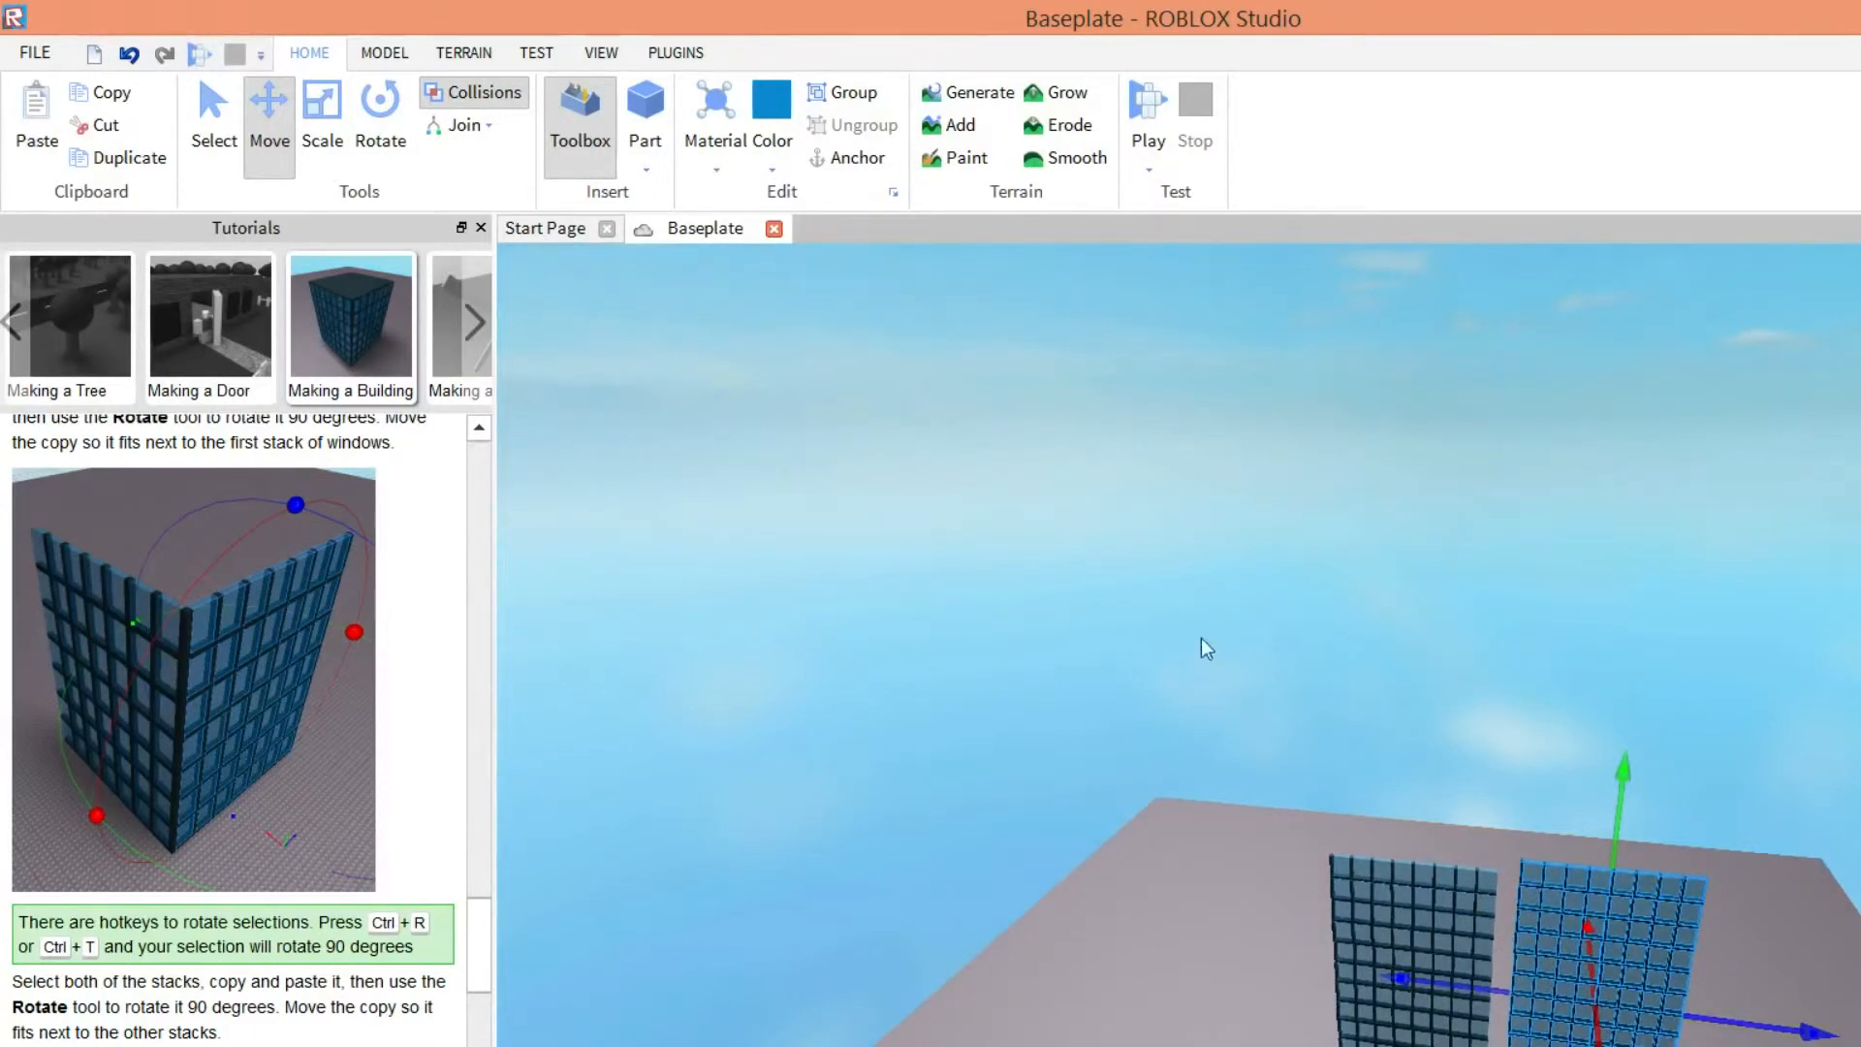
drag(1288, 609, 1299, 567)
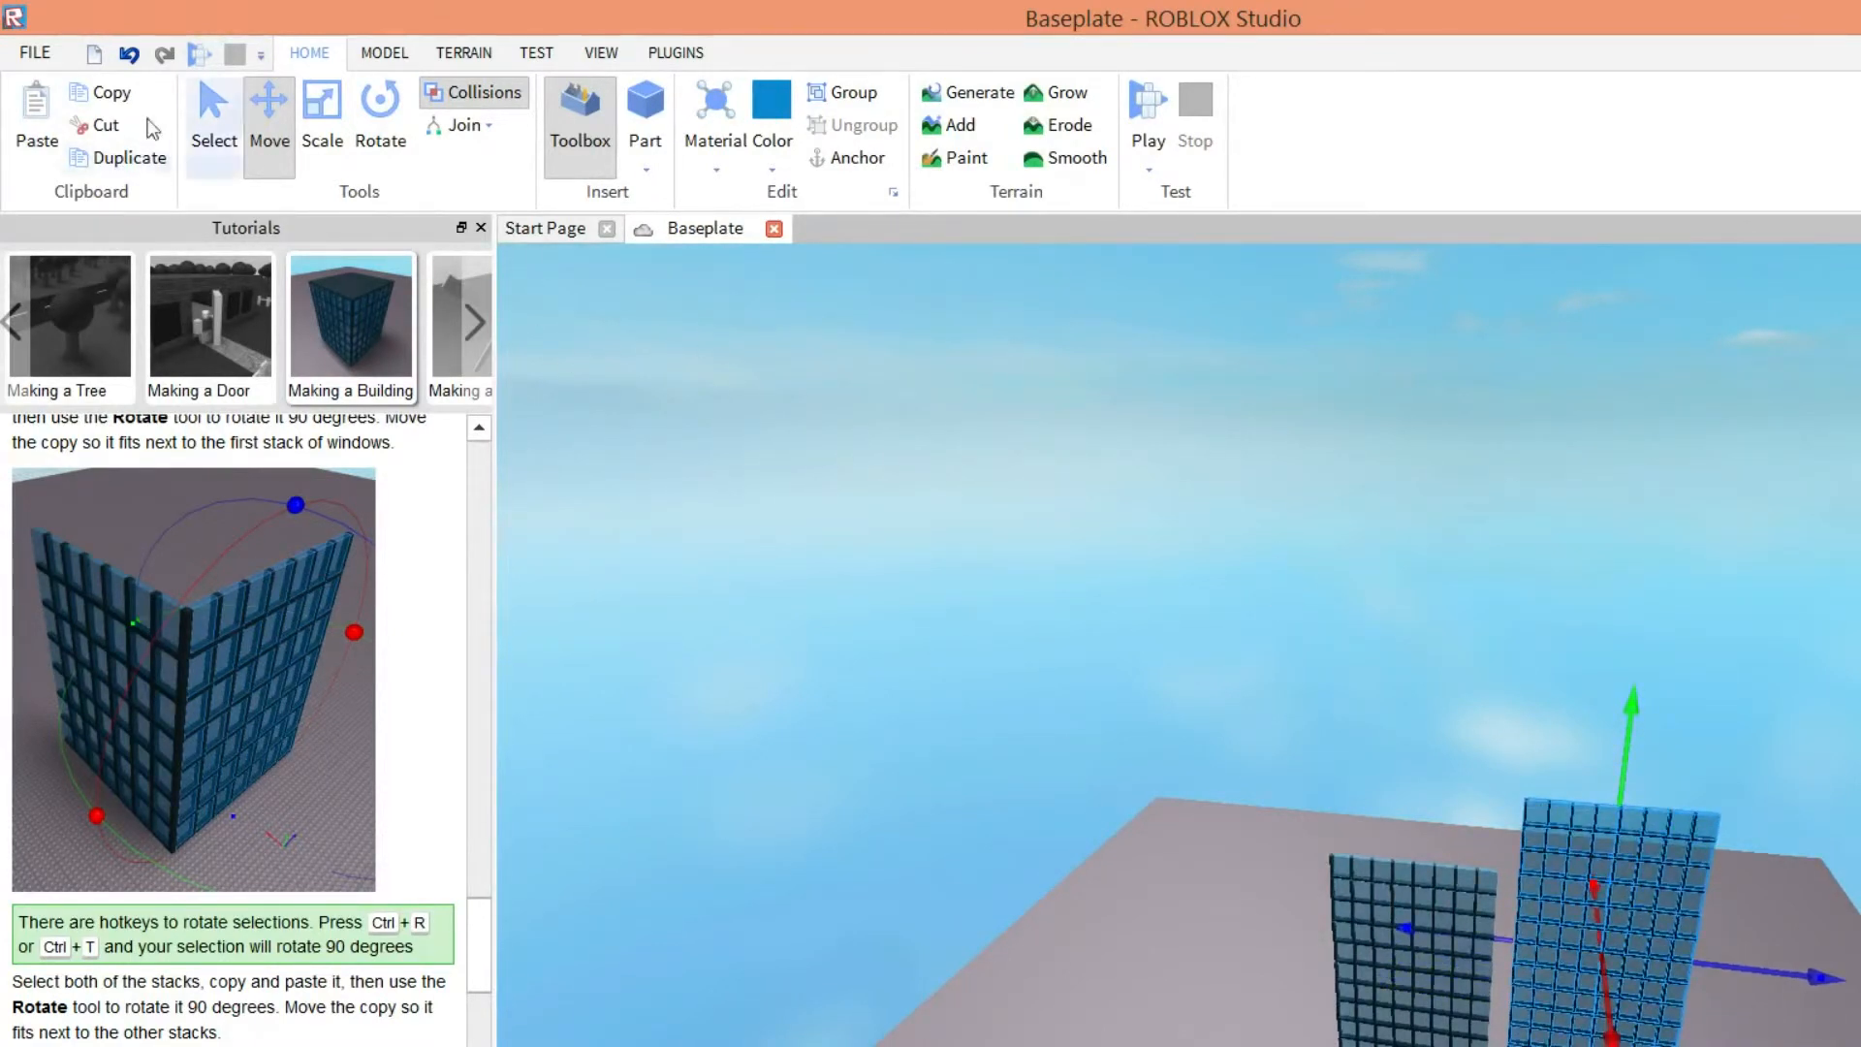
- Rotate the duplicated wall 90 degrees about its vertical axis so it stands perpendicular to the original wall
key(ctrl+4)
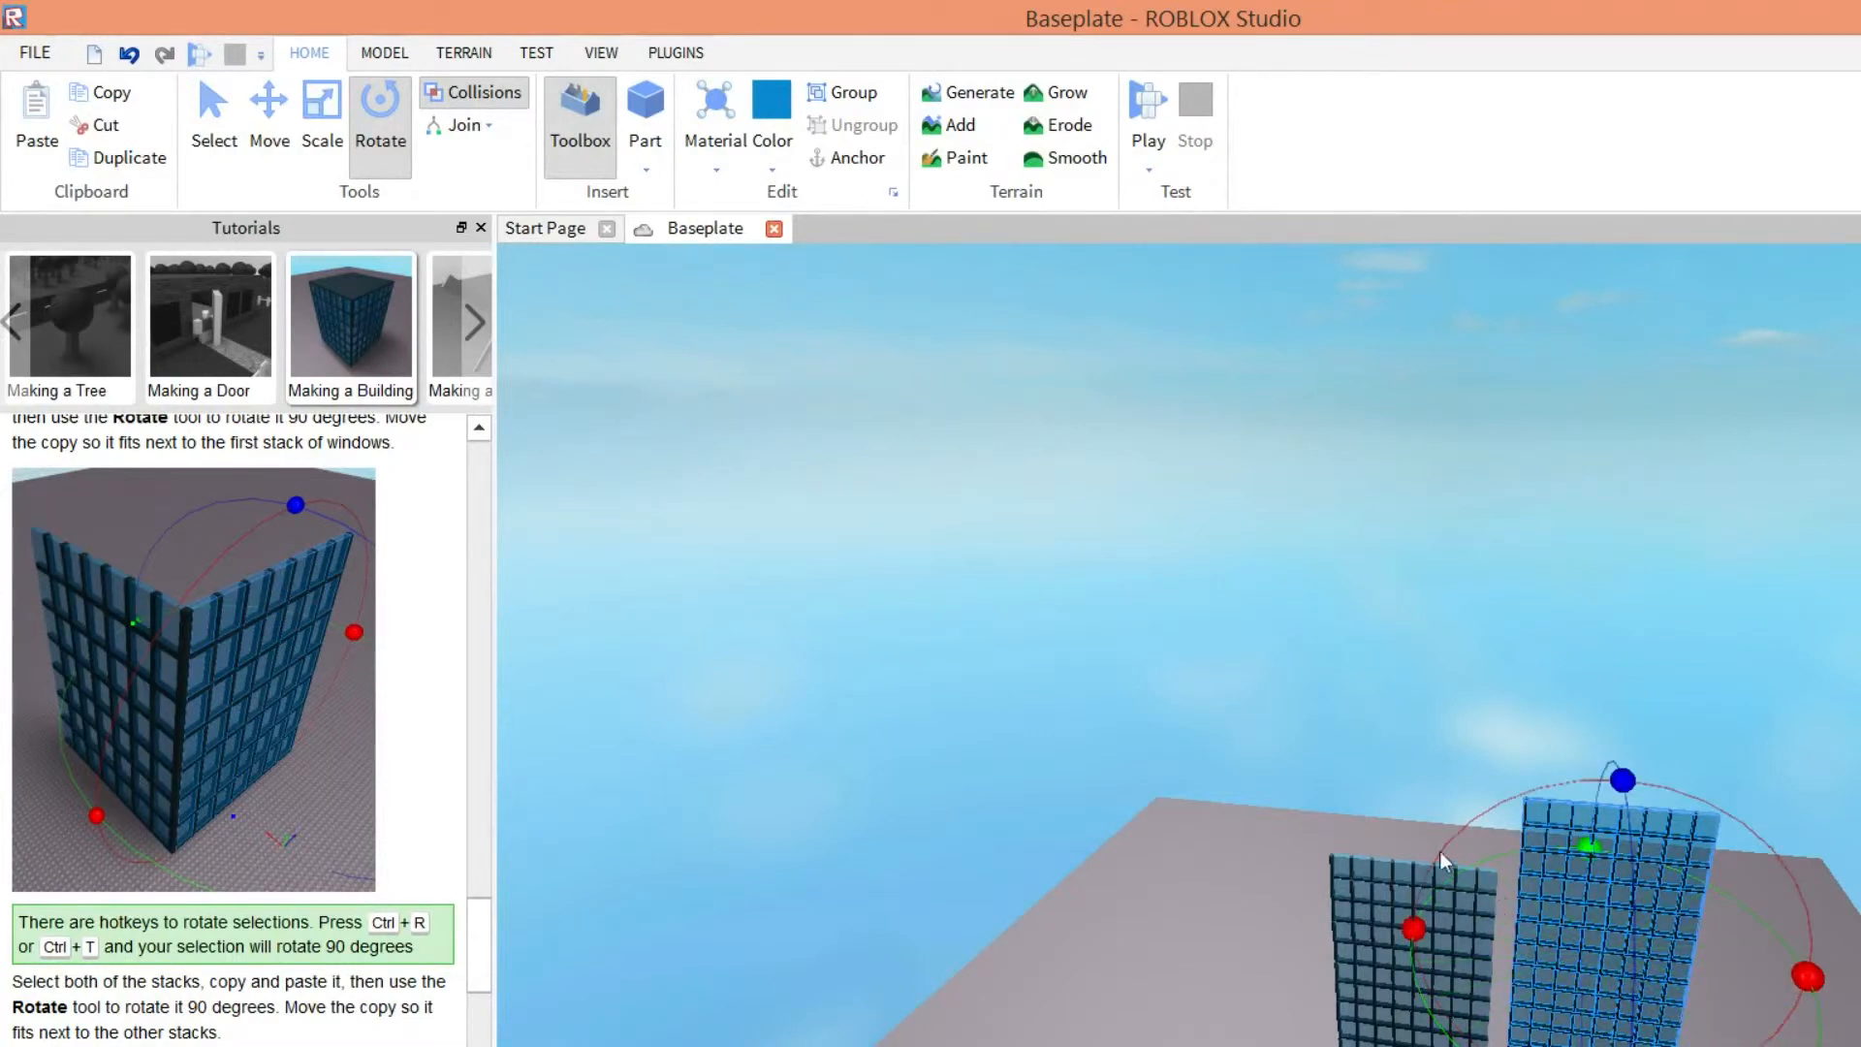
key(f)
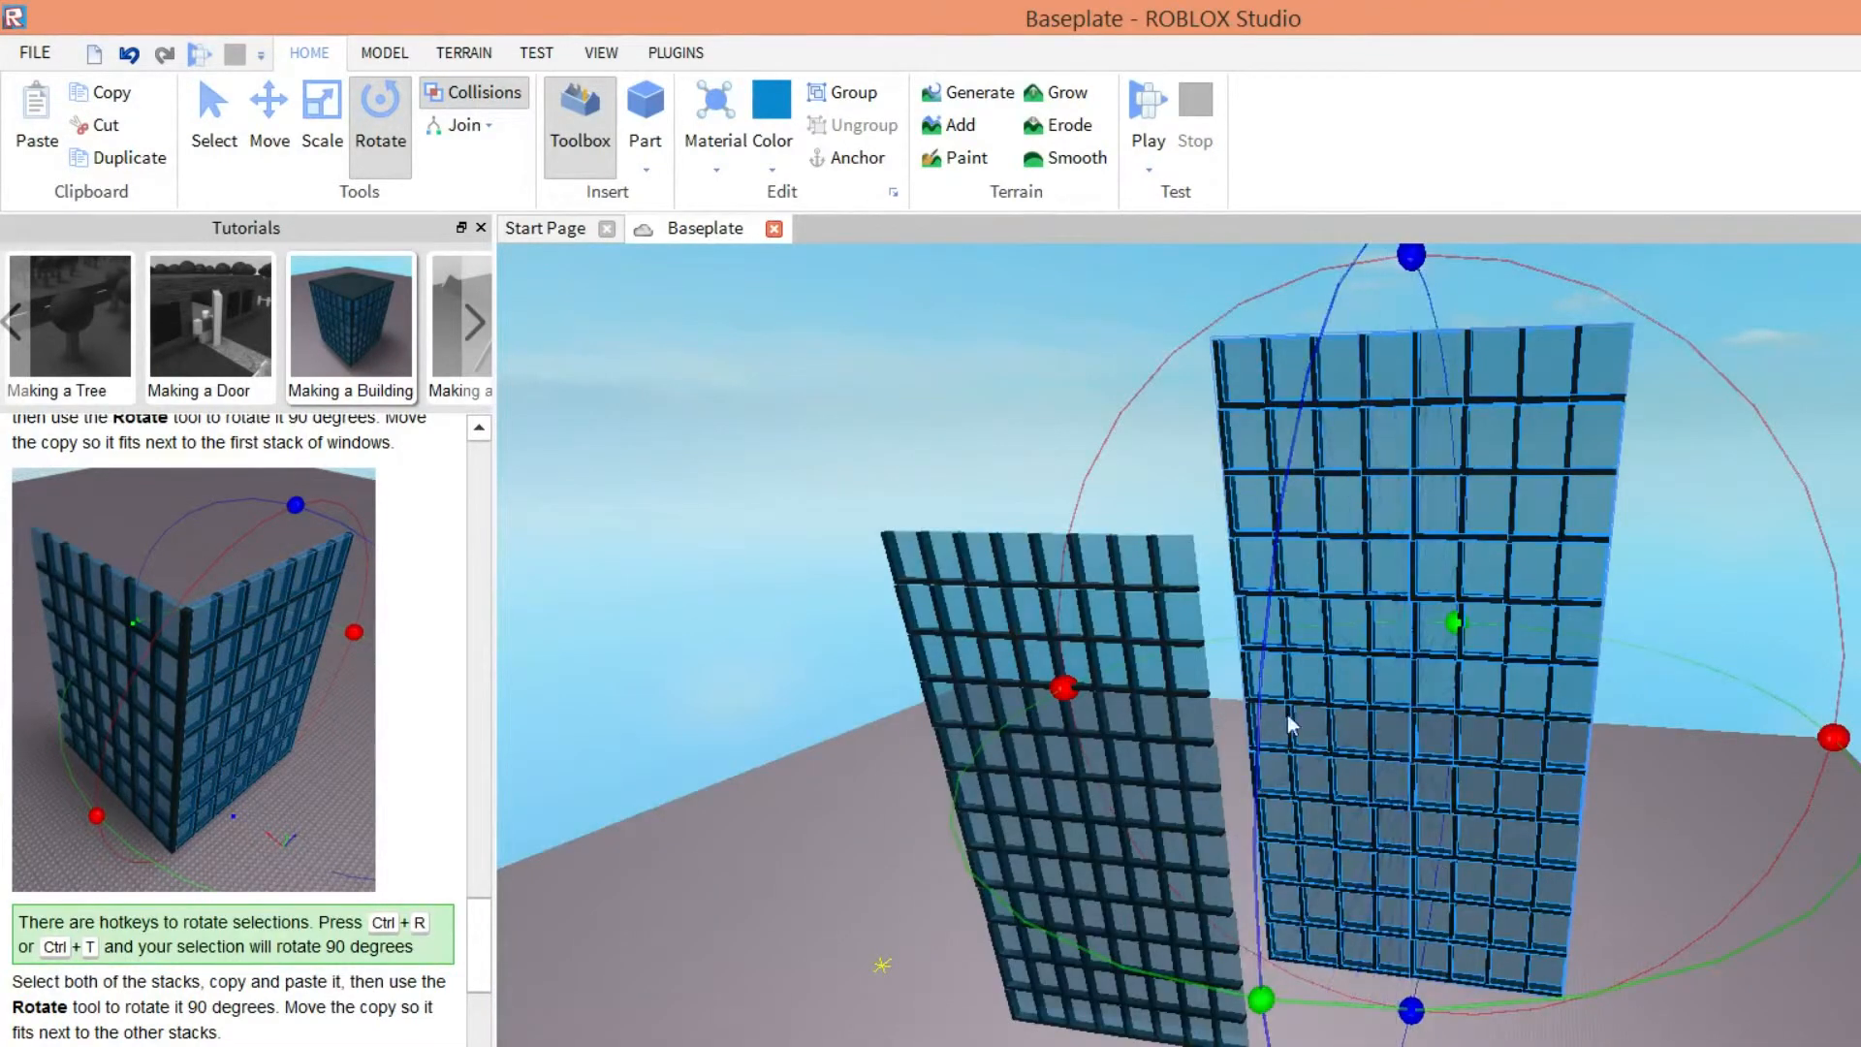
drag(969, 797, 1204, 783)
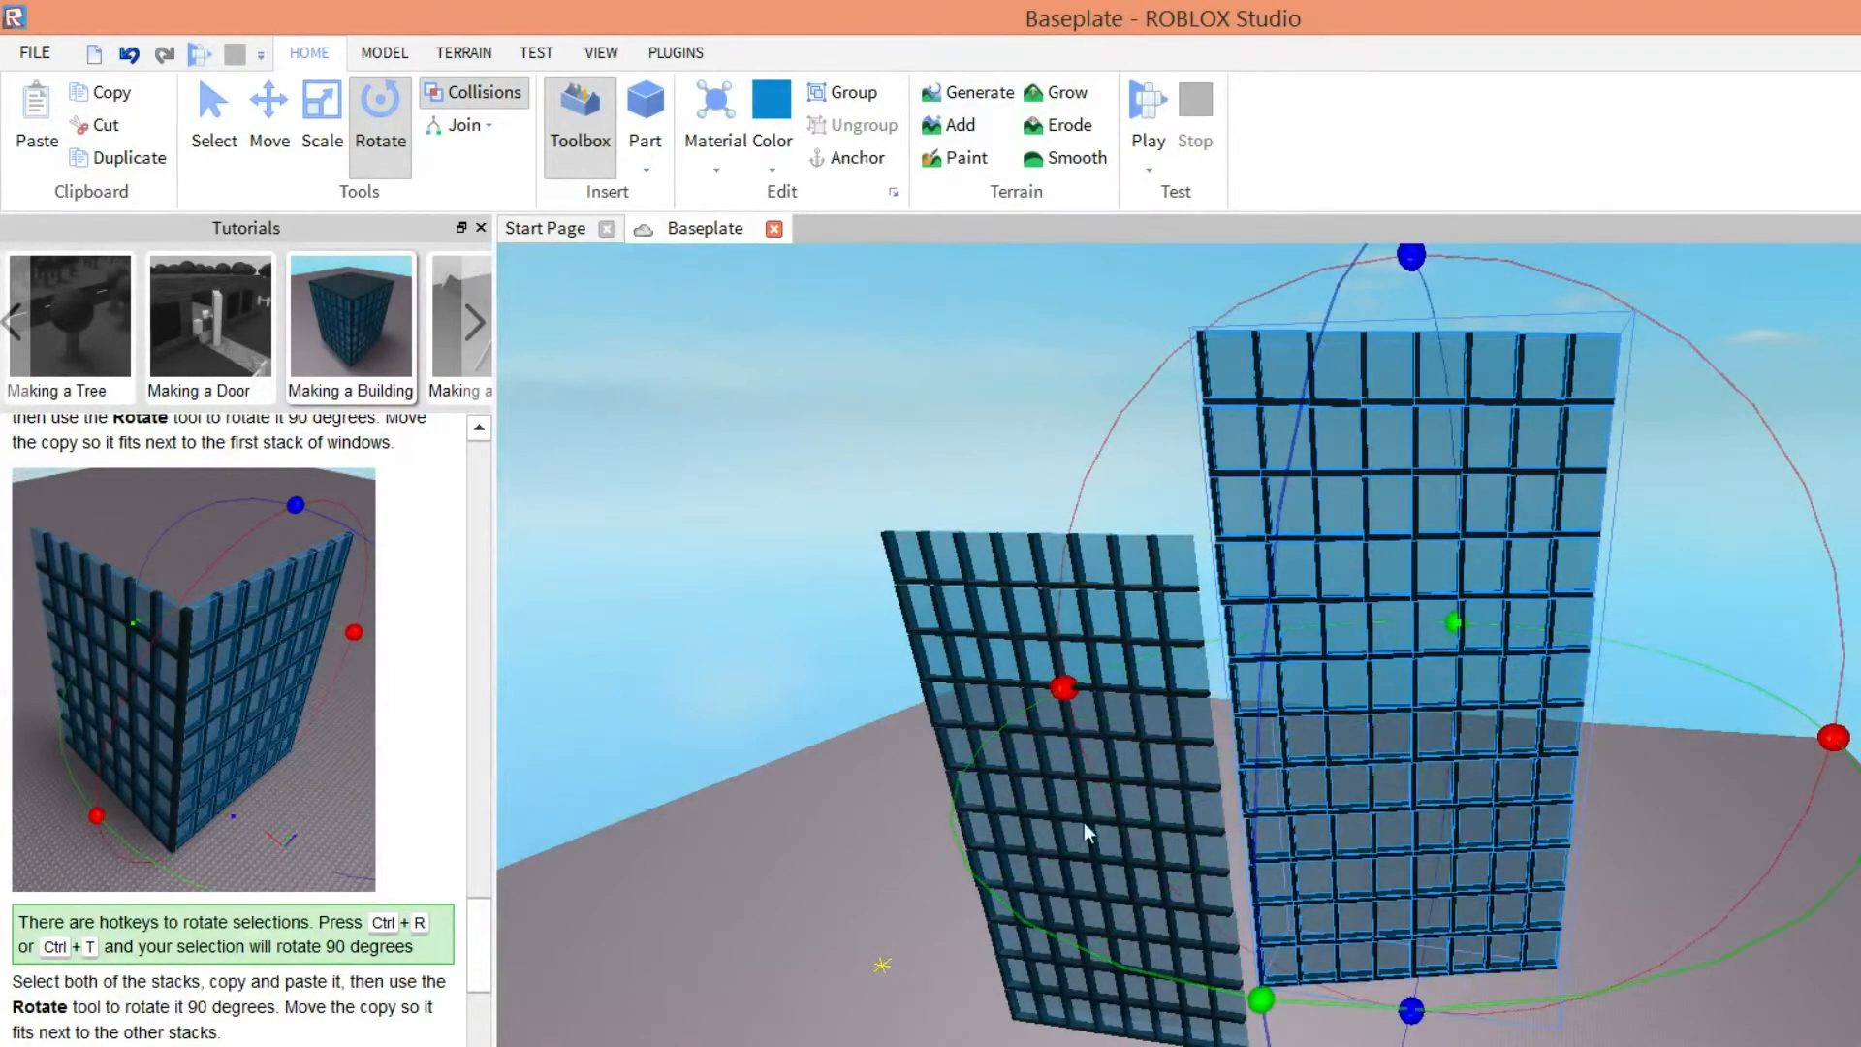
drag(959, 816, 1507, 649)
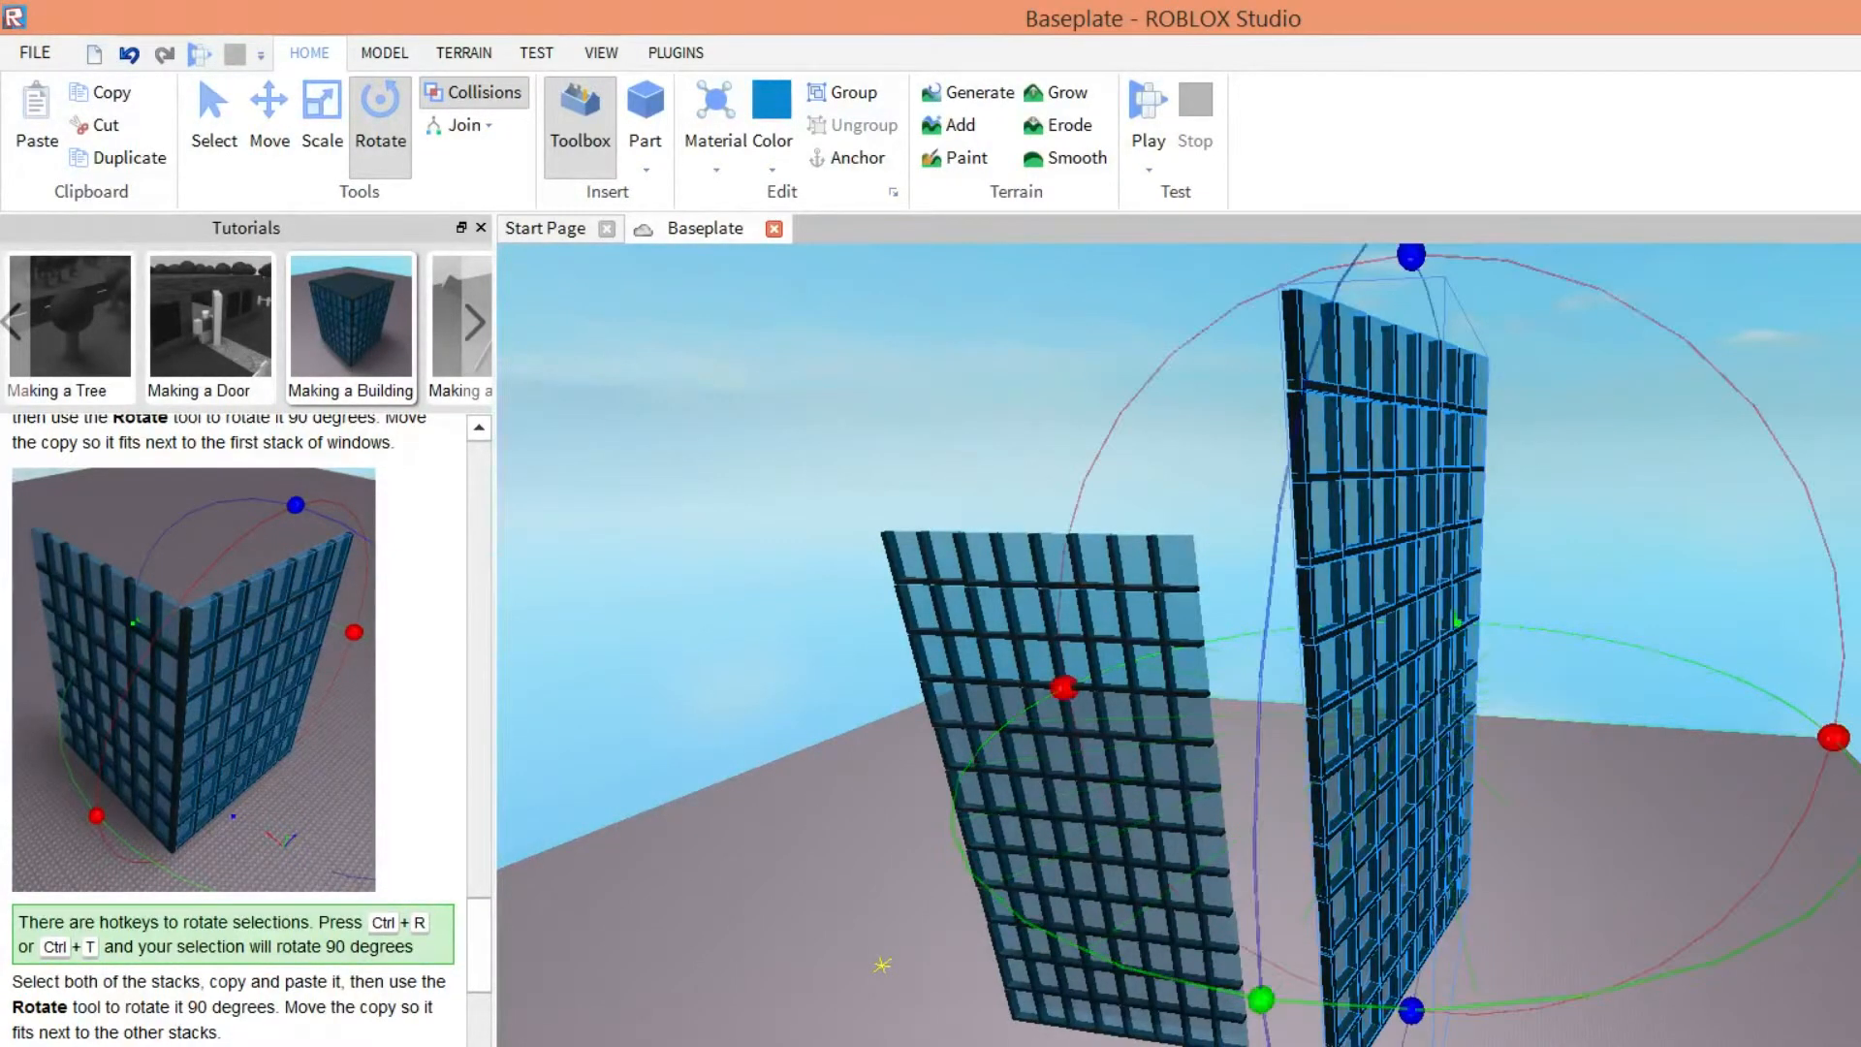
right_drag(1547, 793, 1532, 805)
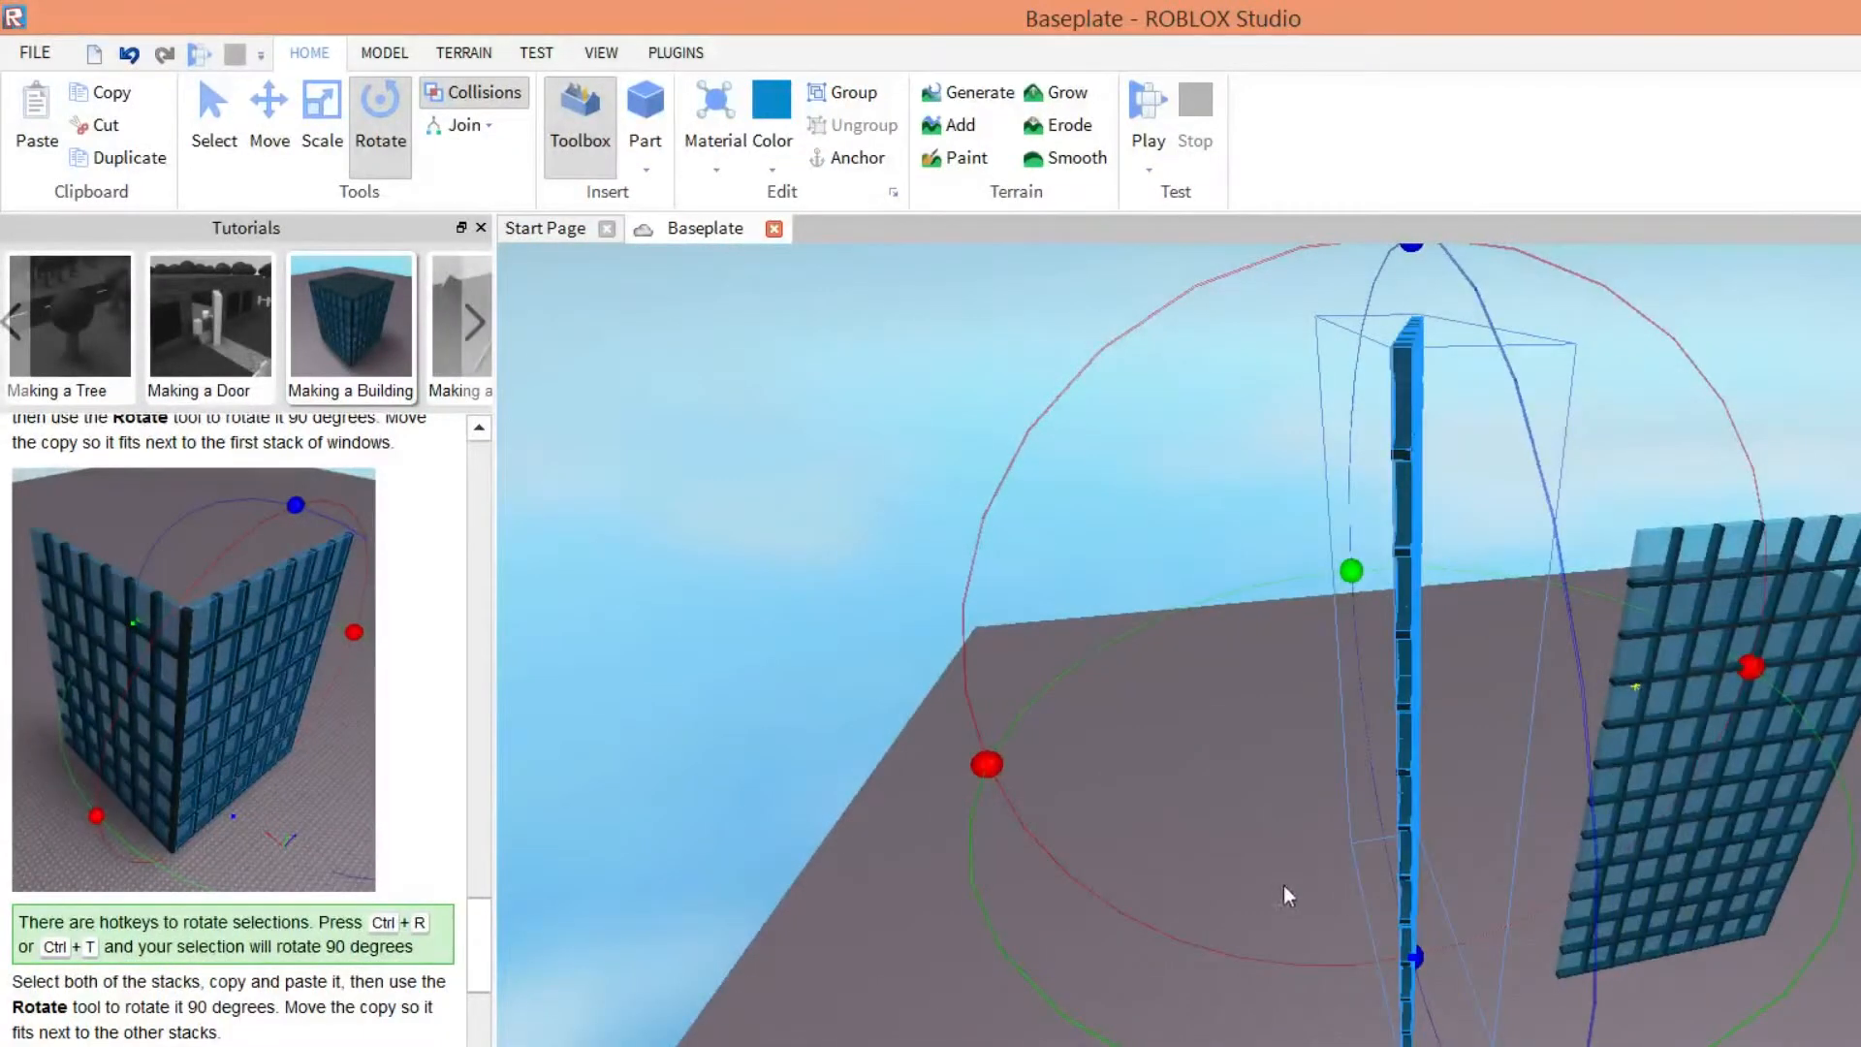
drag(1247, 869, 1427, 811)
right_drag(1569, 851, 1569, 851)
- Move the rotated wall down and against the end of the original wall to form a flush corner
click(269, 112)
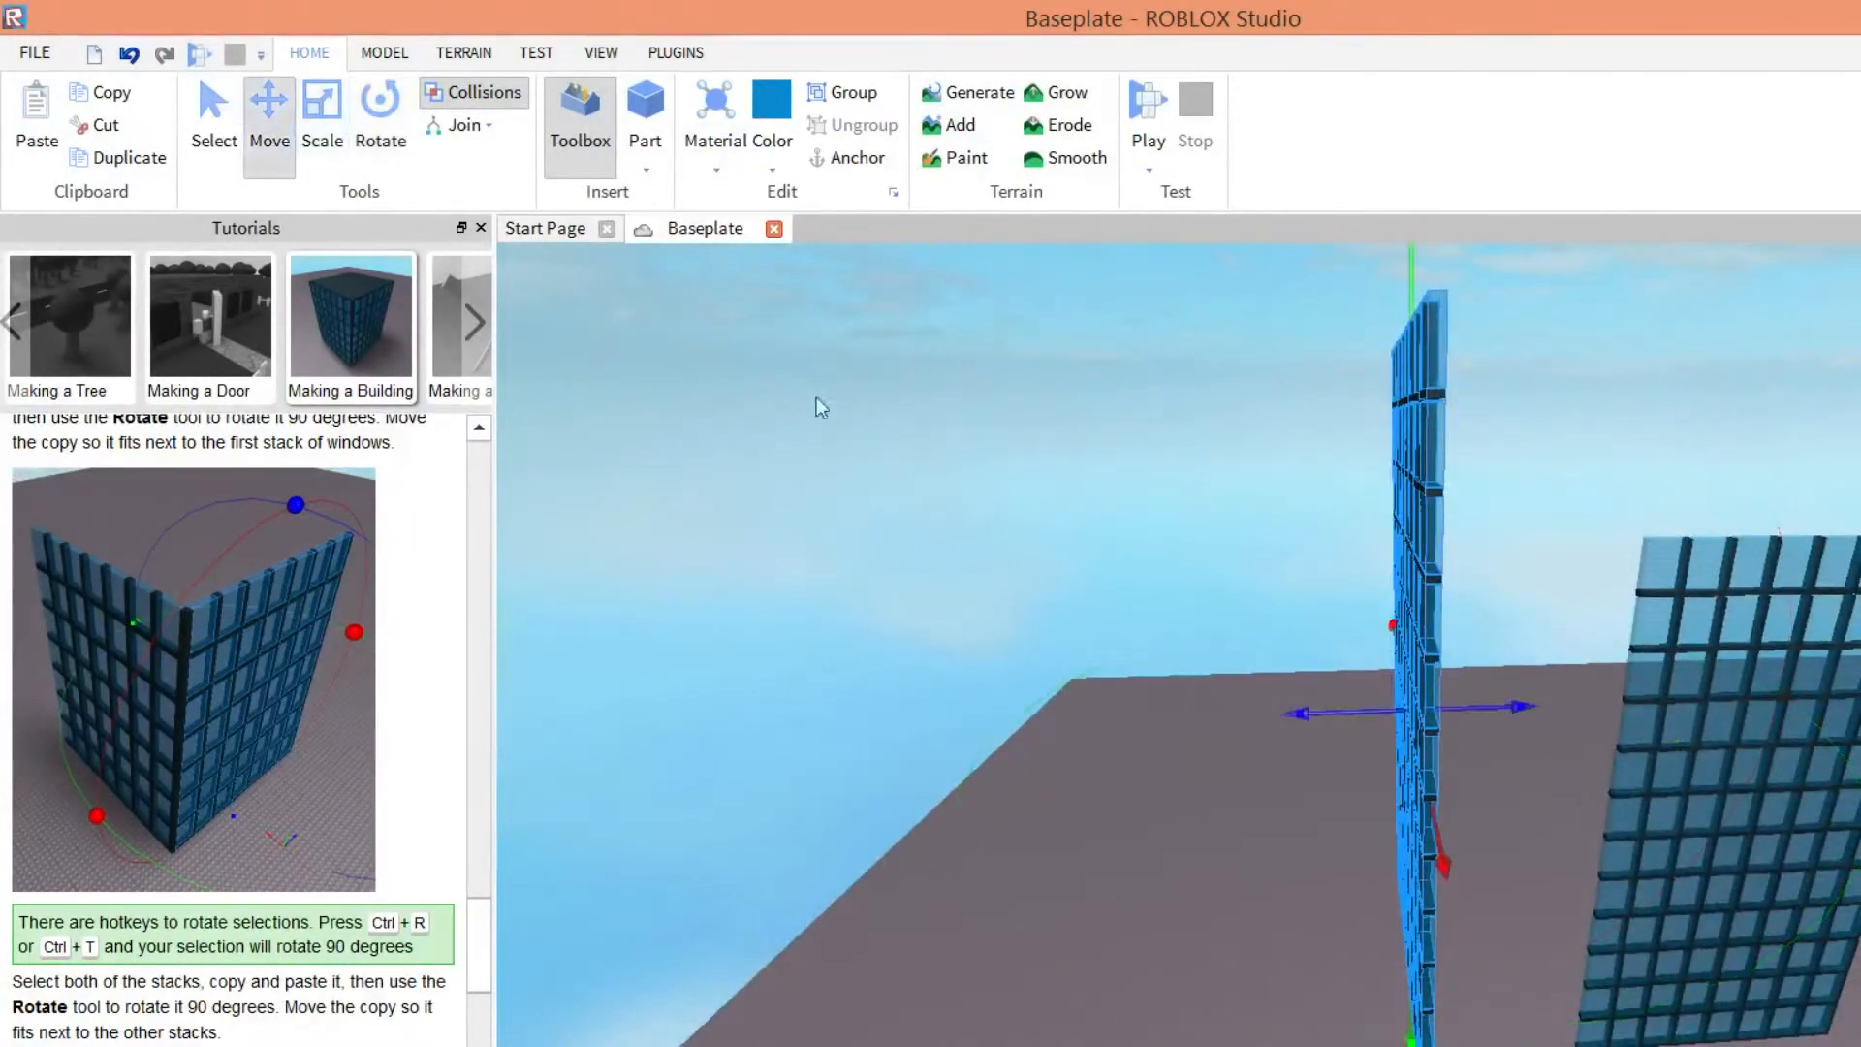
right_drag(1176, 544, 1228, 644)
drag(1214, 785, 1206, 902)
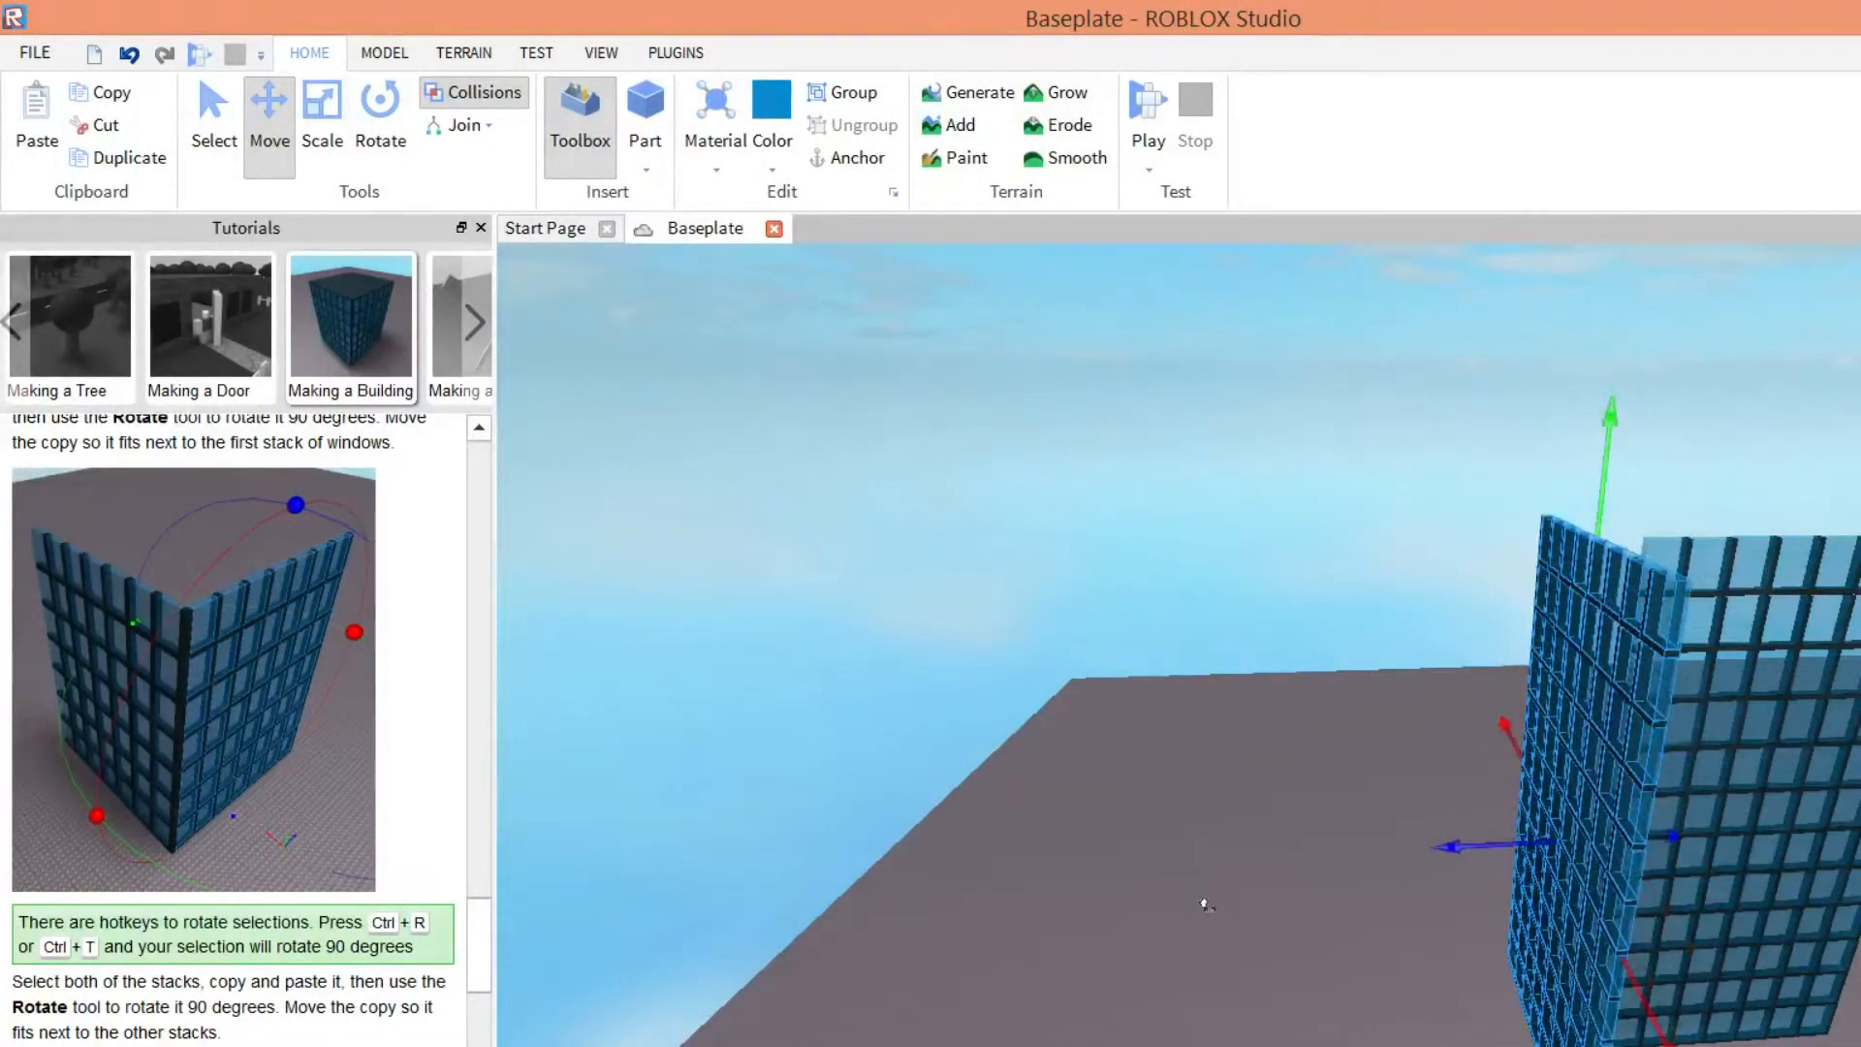
drag(1328, 858, 1359, 890)
right_drag(1359, 890, 1461, 939)
right_drag(1575, 621, 1555, 611)
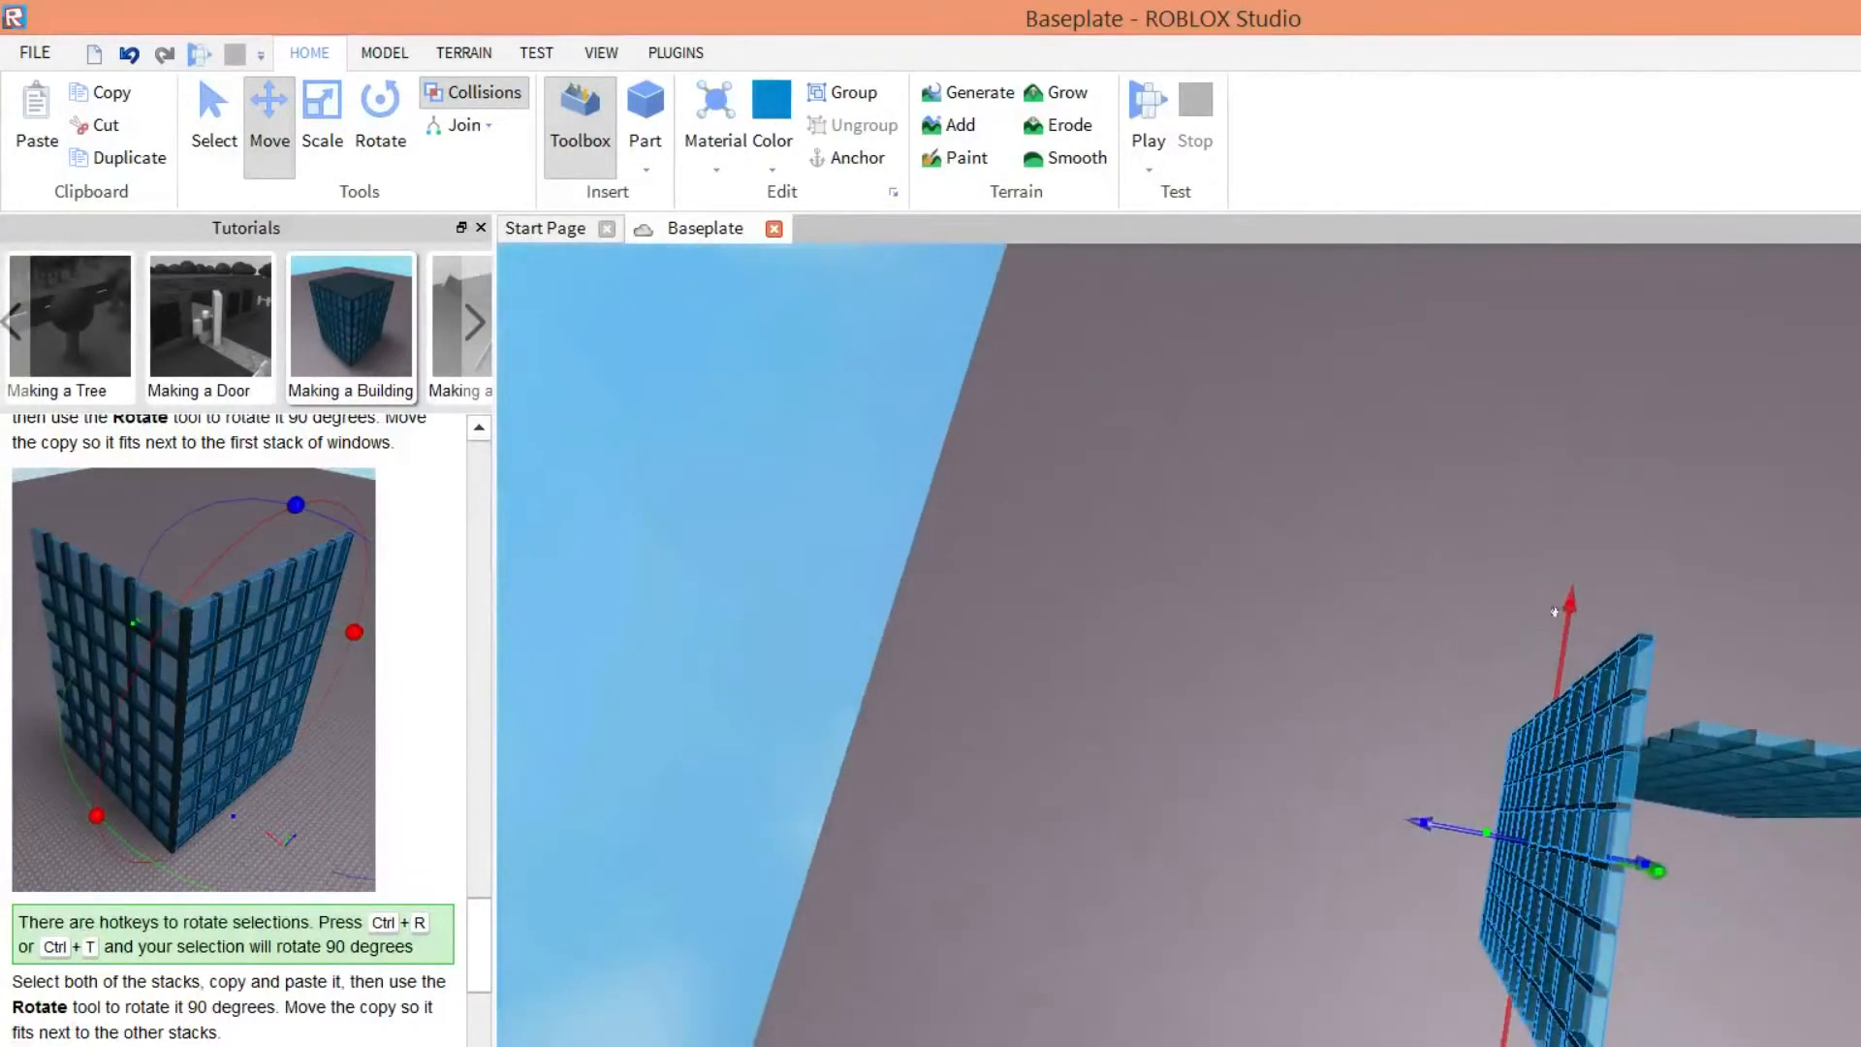
drag(1179, 840, 1170, 891)
drag(1300, 713, 1327, 720)
drag(1250, 529, 1254, 527)
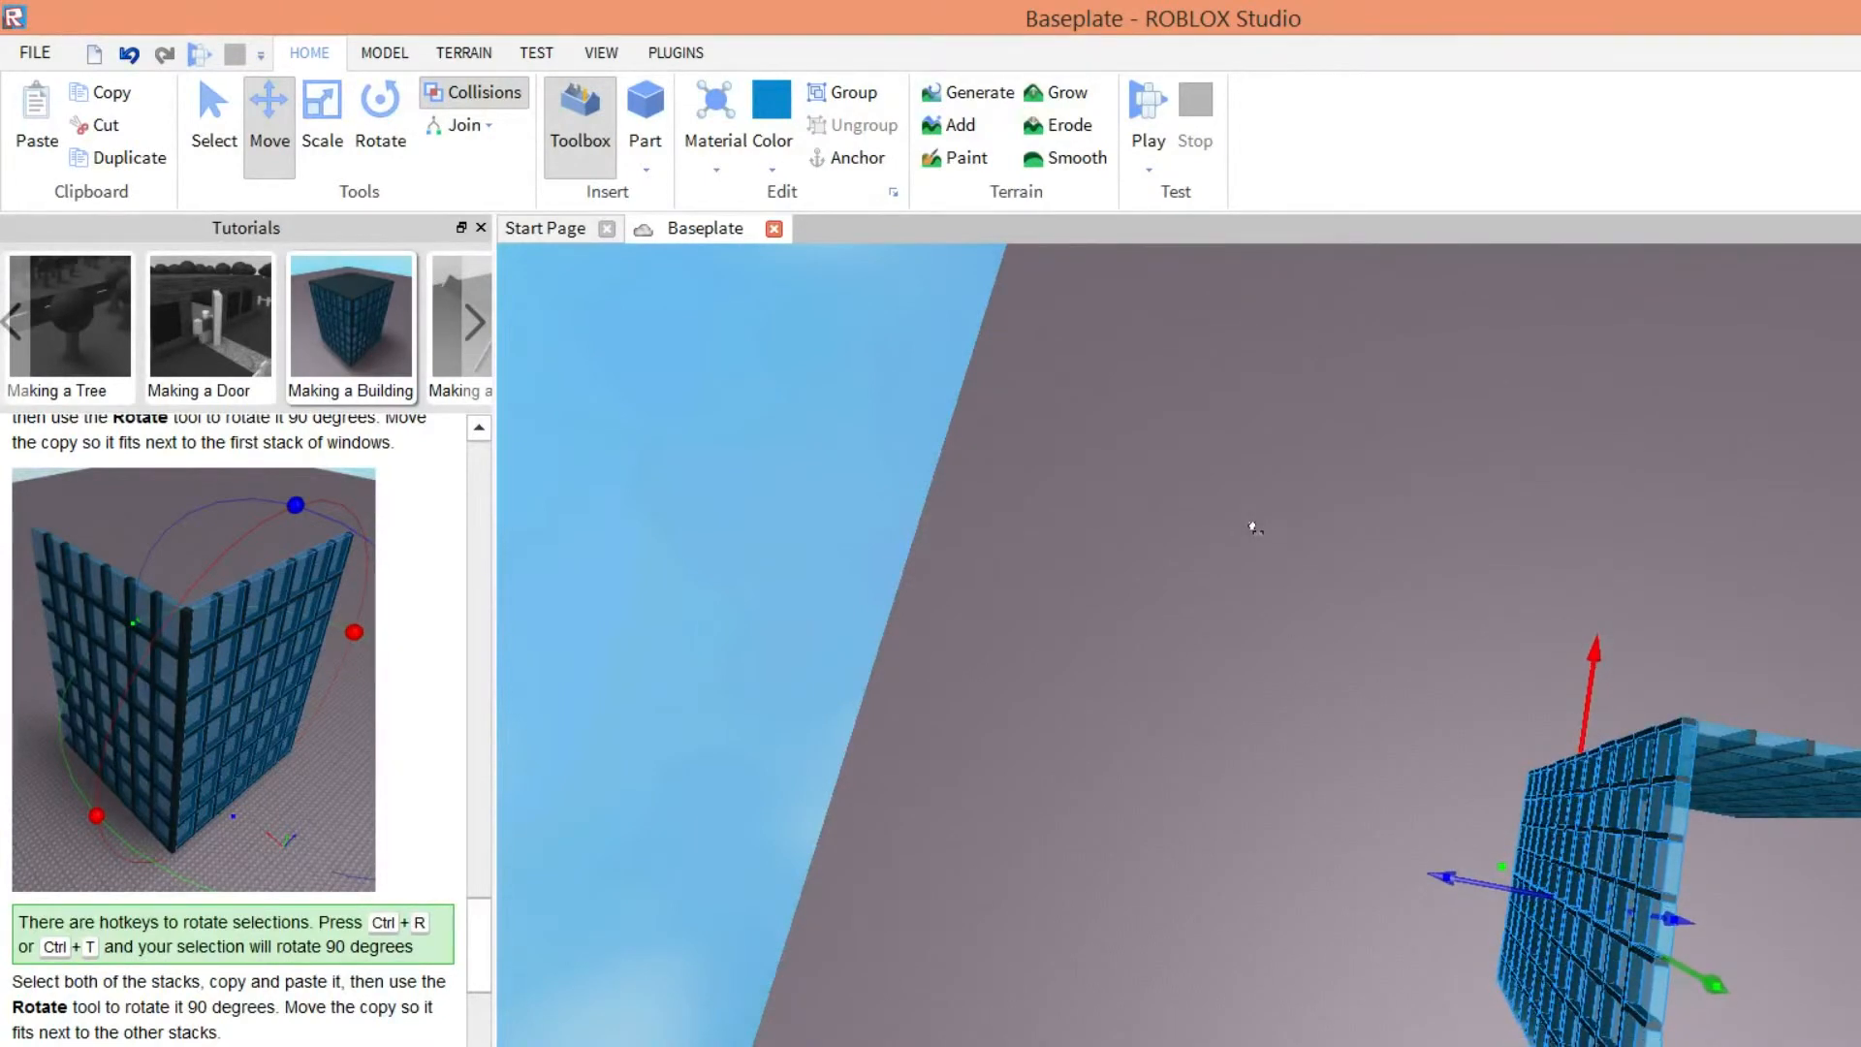
right_drag(1510, 826, 1510, 832)
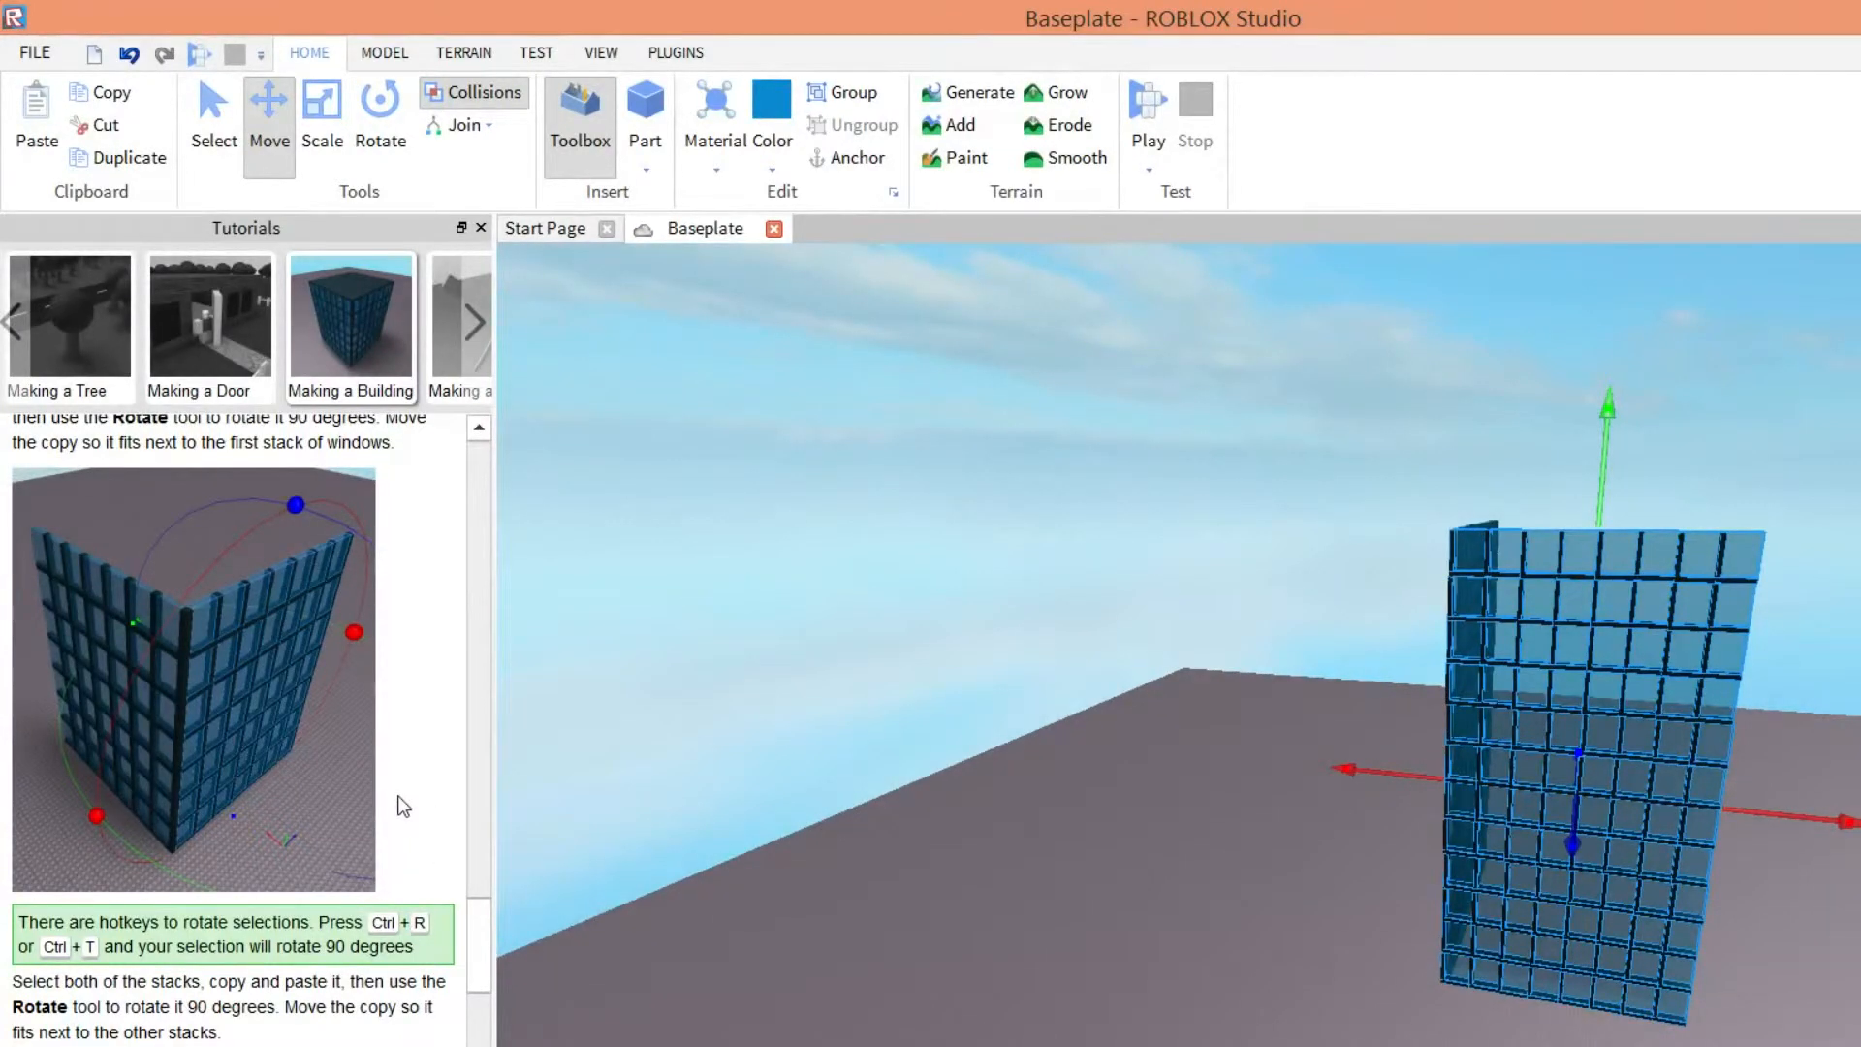
- Read the tutorial's next instructions, then select both joined walls, copy them and paste a duplicate of the pair
scroll(386, 775, down, 3)
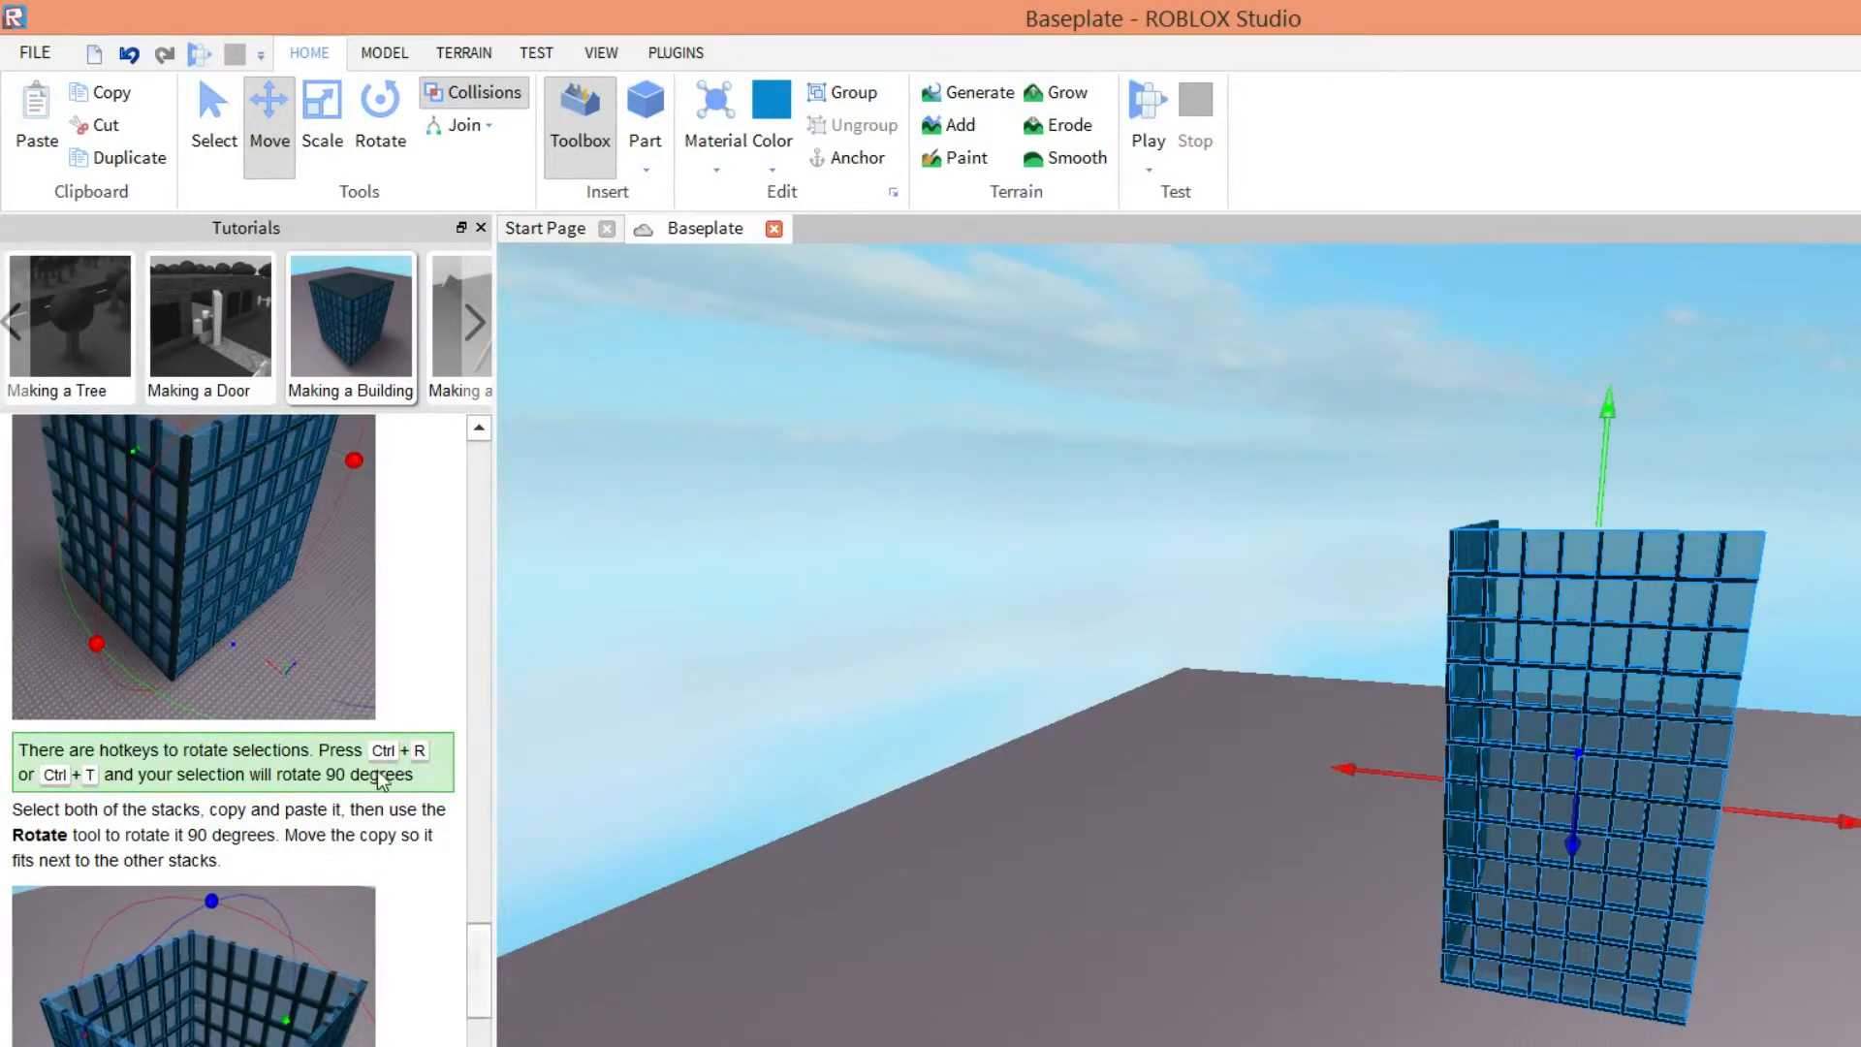
scroll(380, 814, down, 6)
scroll(382, 811, up, 4)
scroll(381, 861, down, 3)
scroll(381, 861, up, 3)
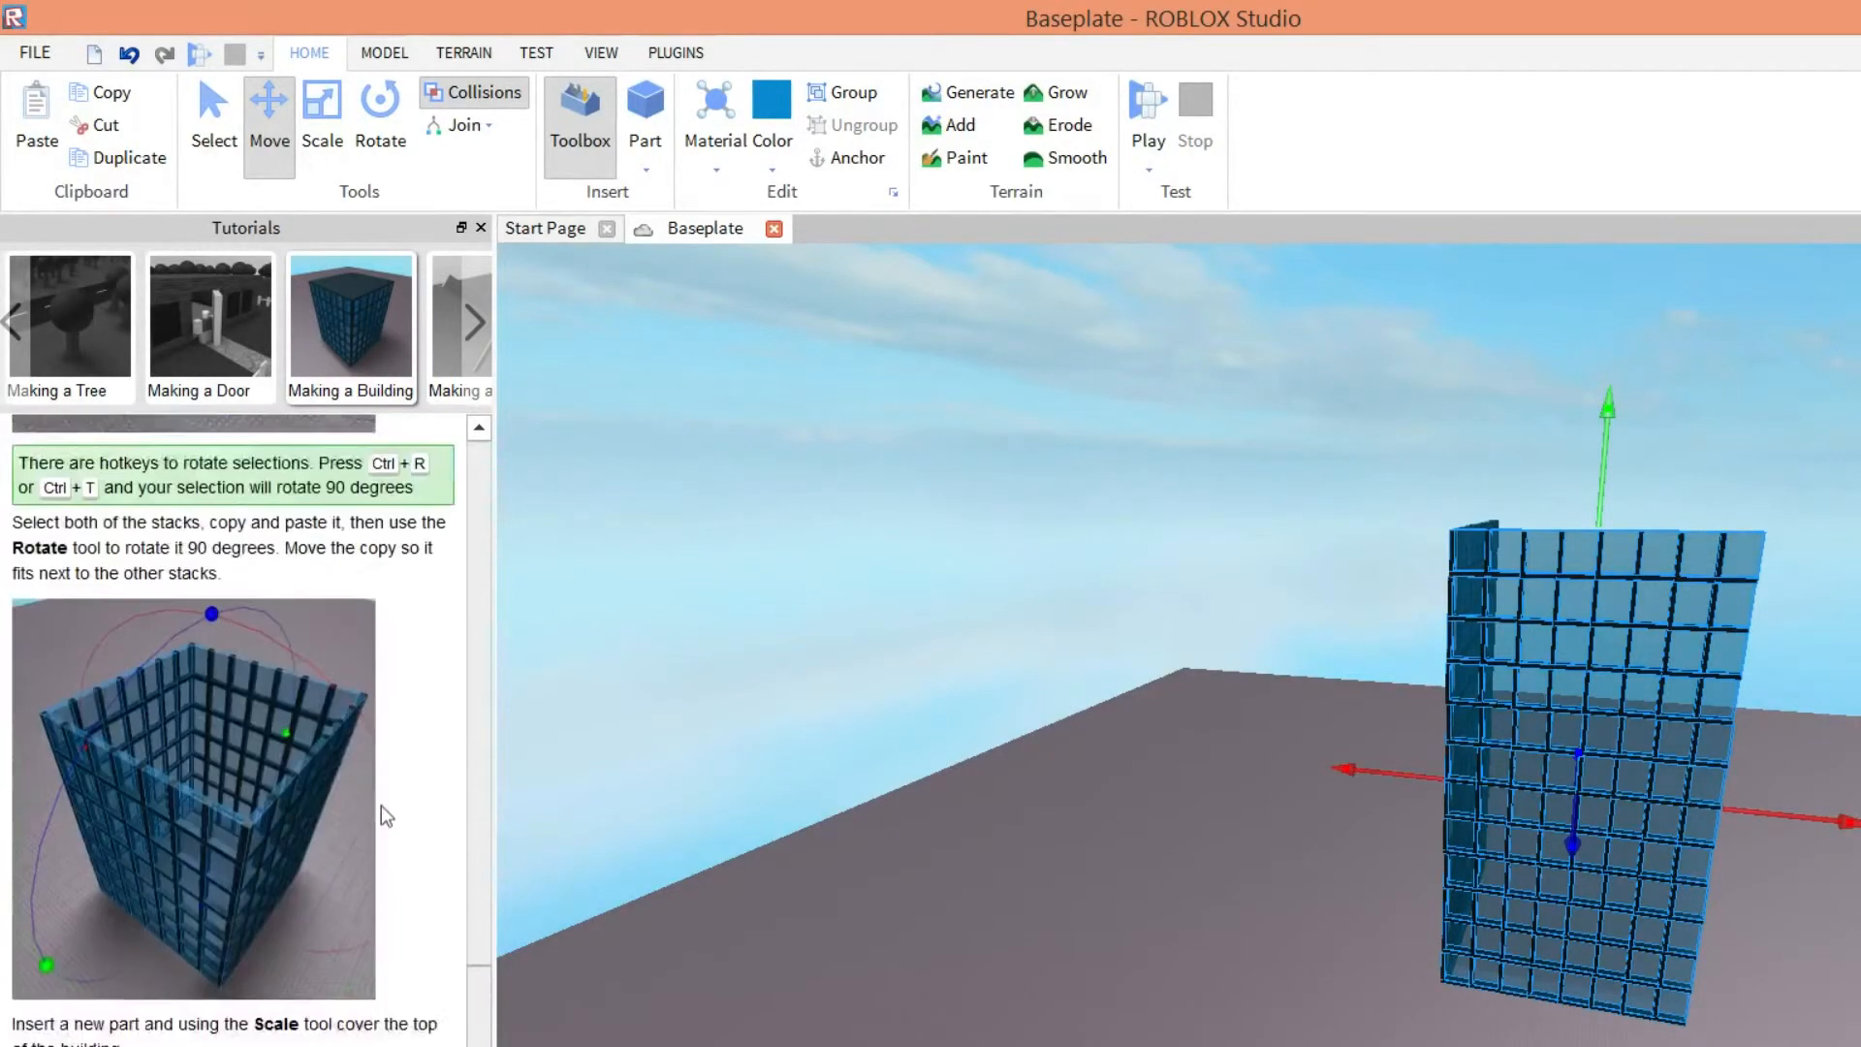
right_drag(923, 366, 904, 386)
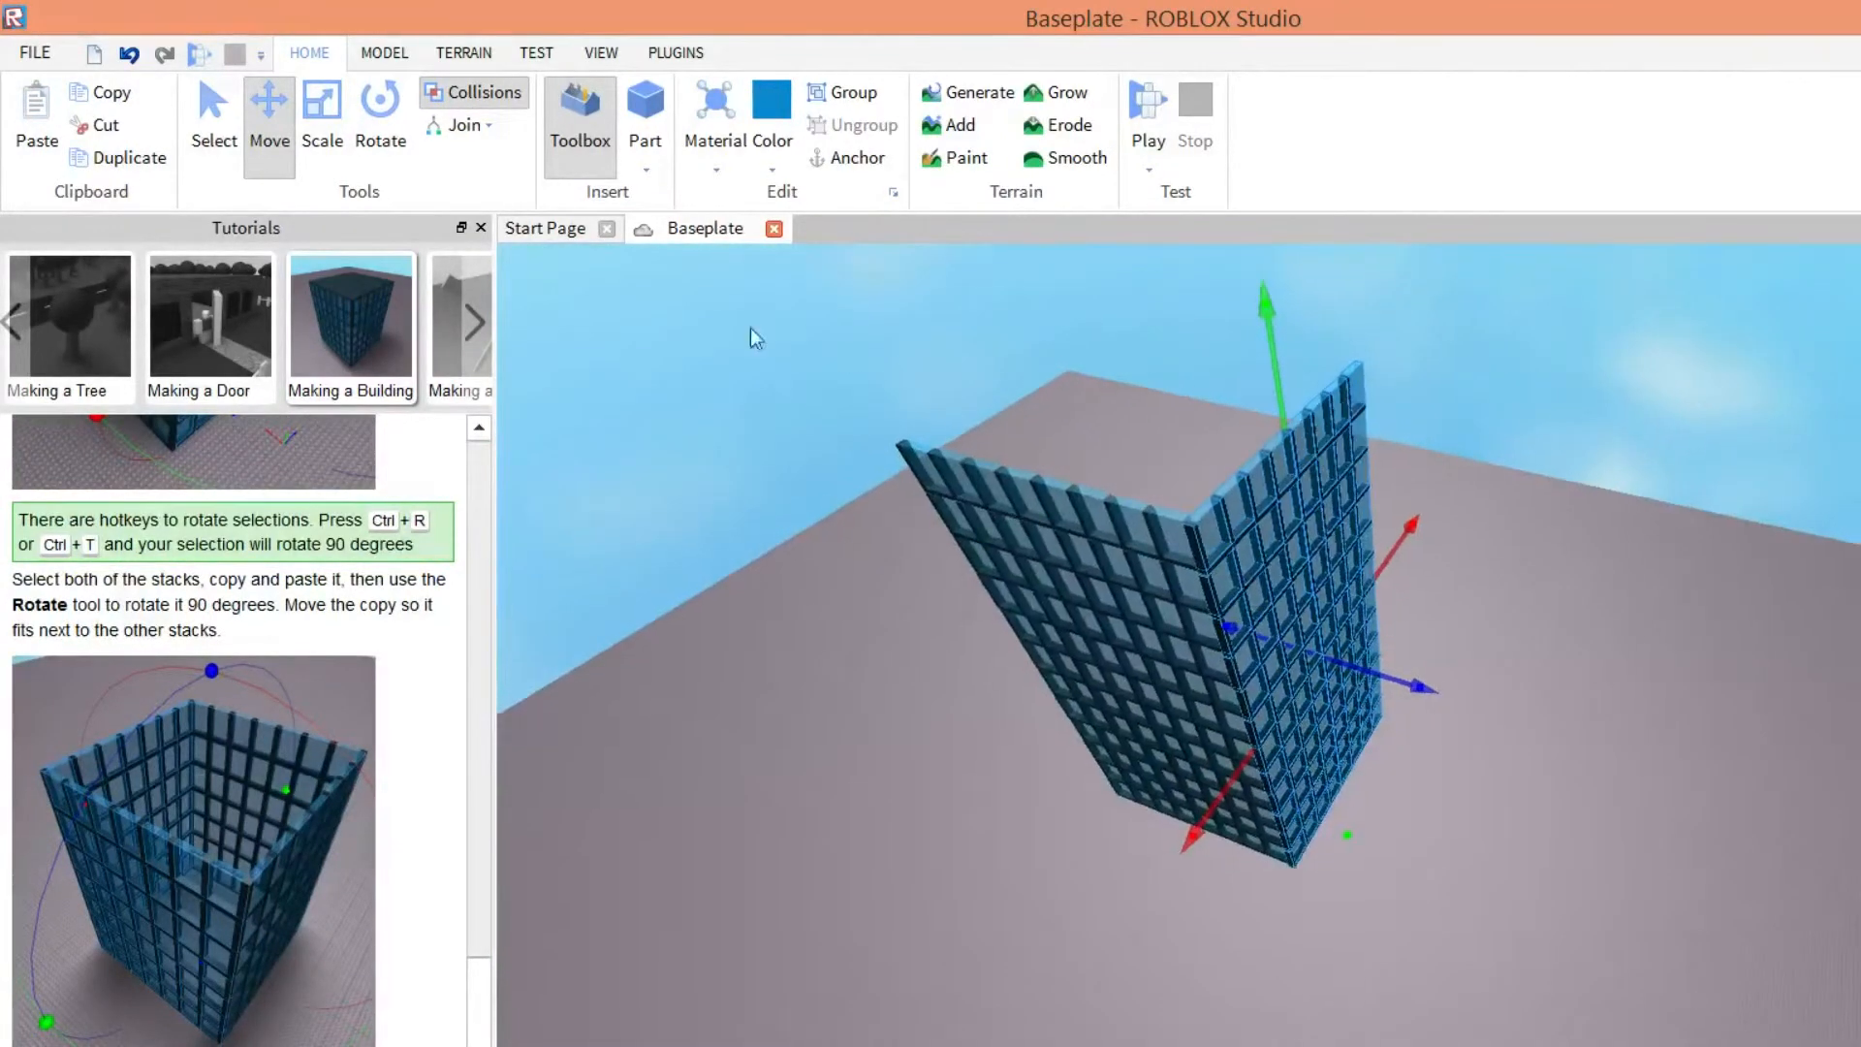
click(708, 311)
drag(1469, 386, 822, 679)
click(1291, 613)
drag(883, 250, 1258, 777)
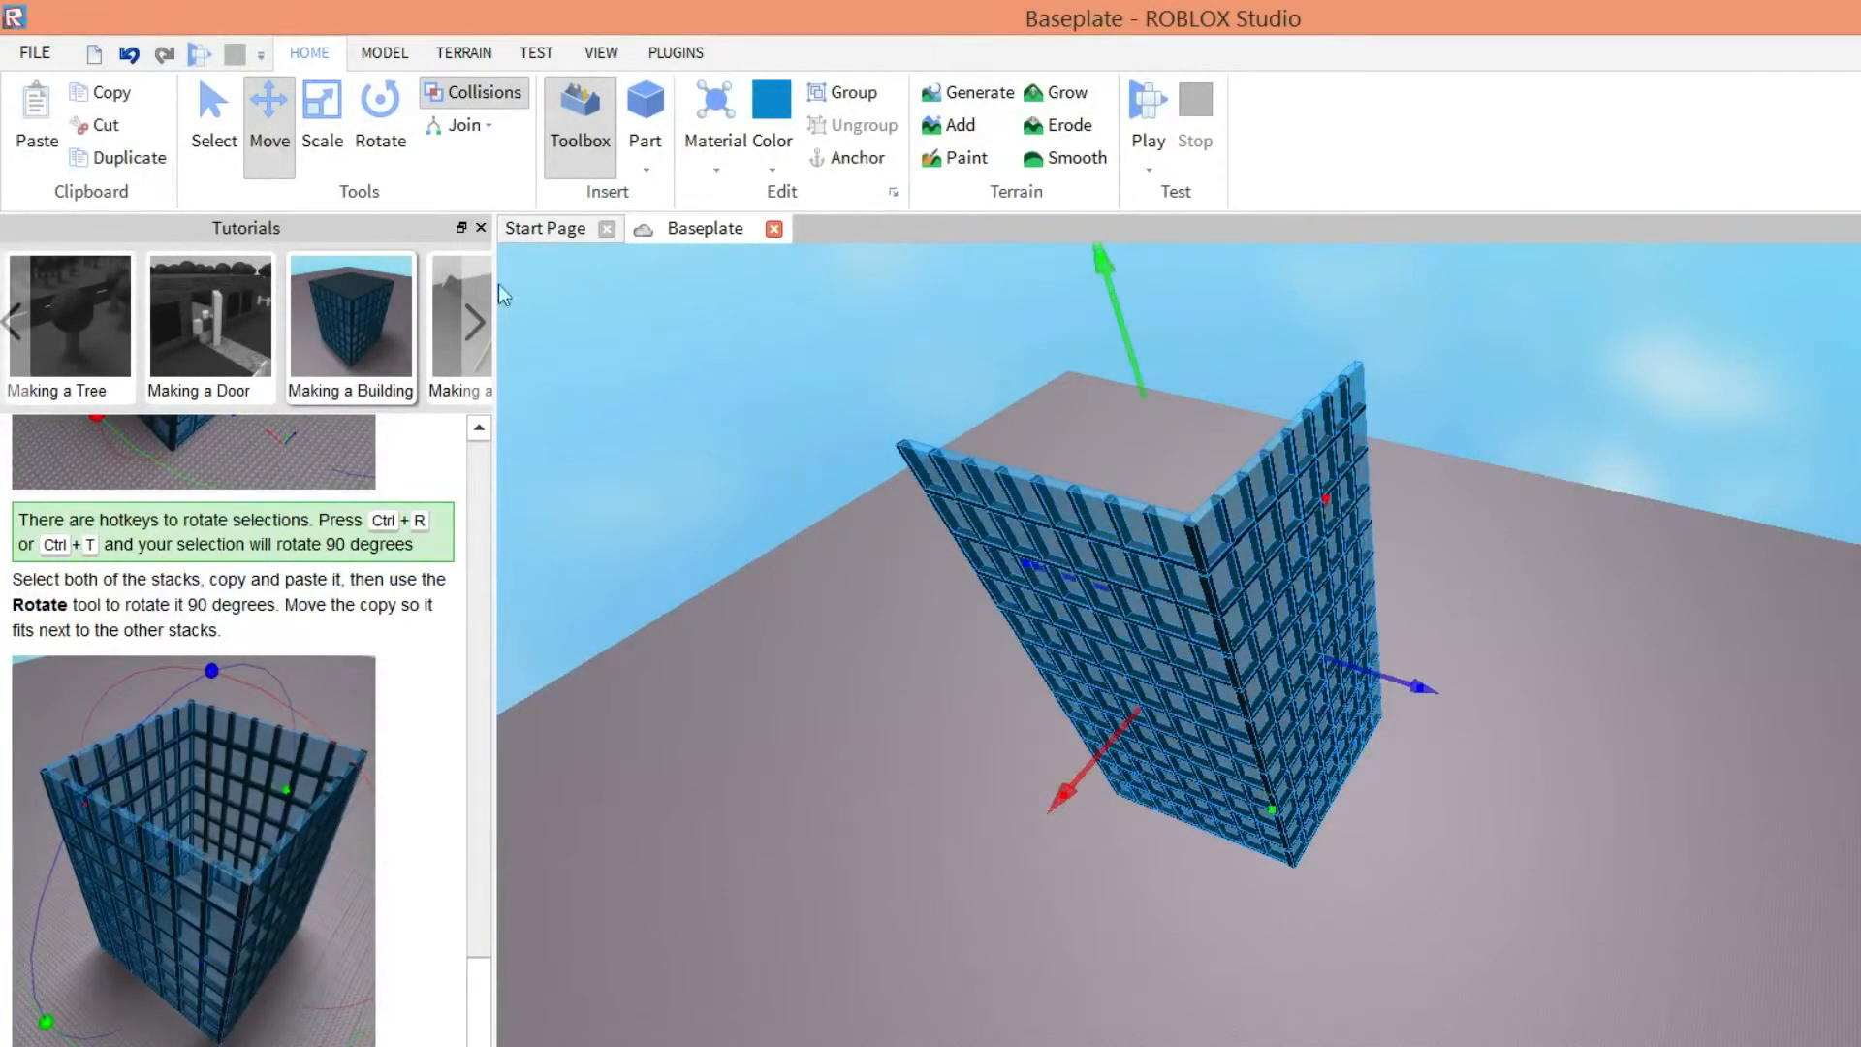
click(97, 92)
click(37, 121)
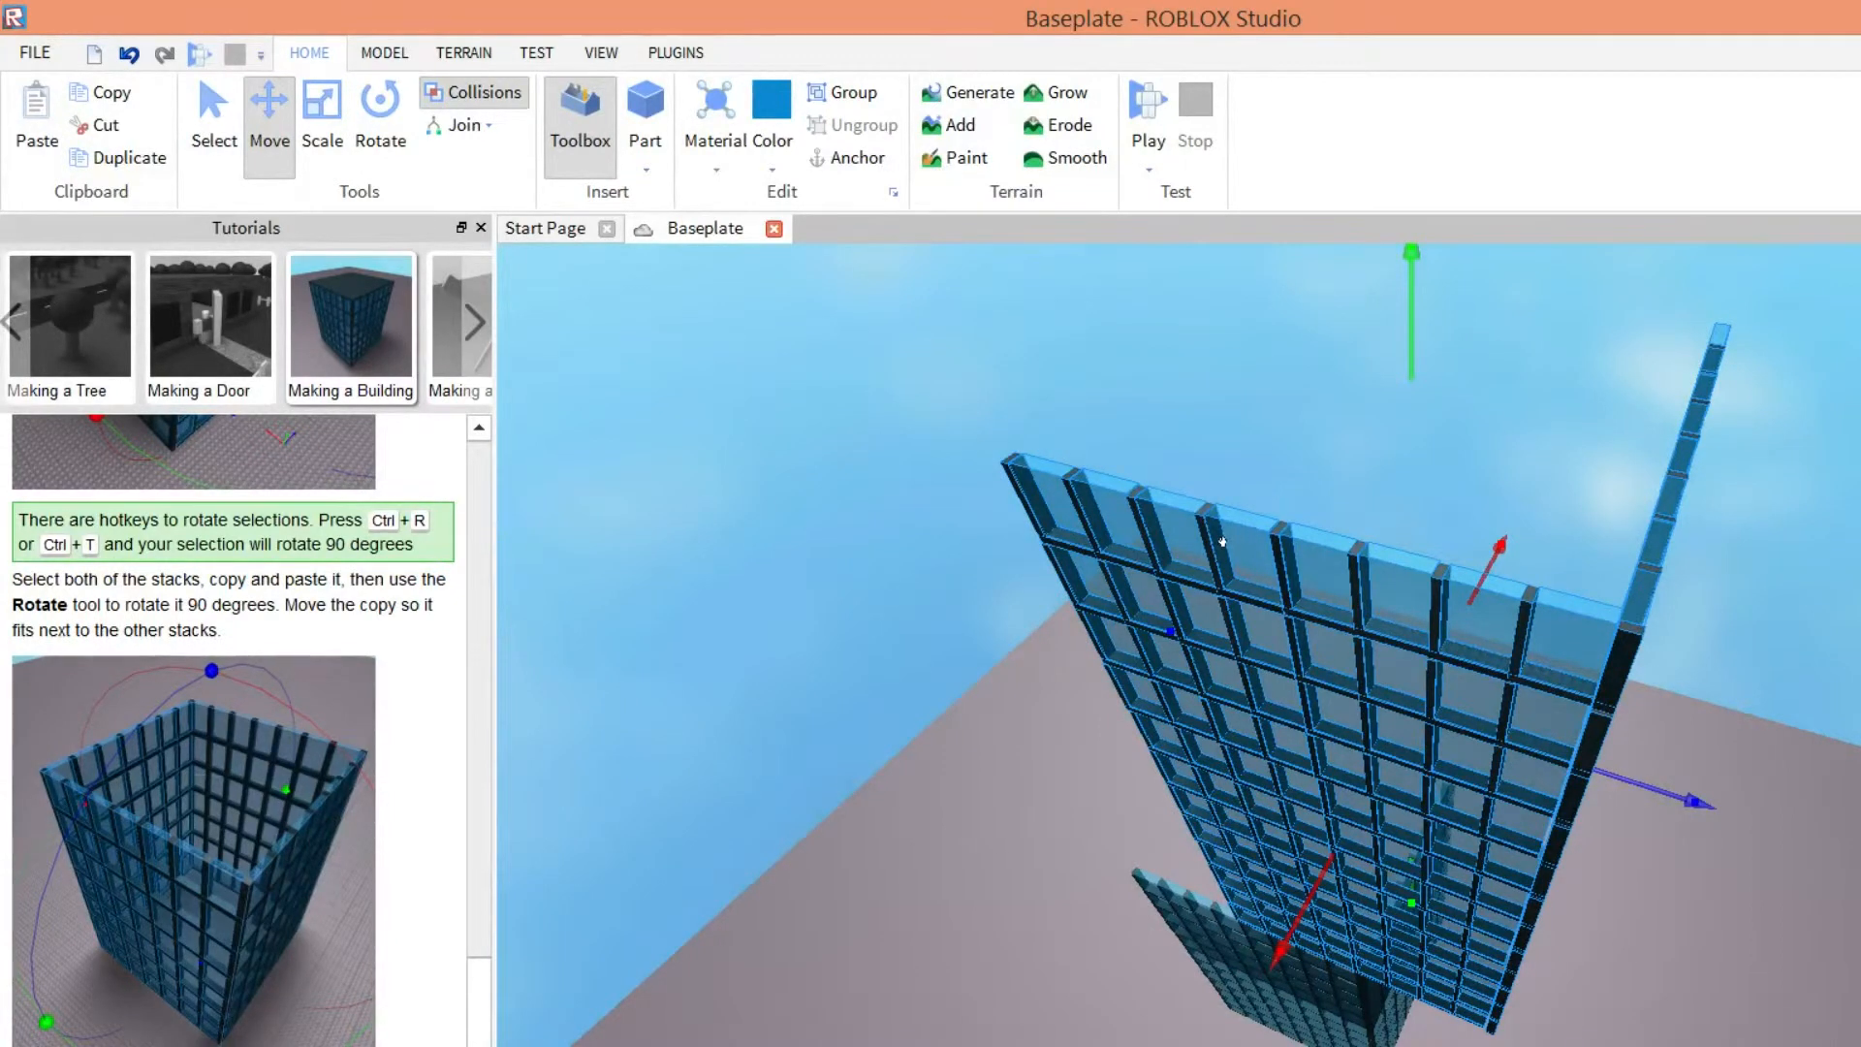
- Rotate the pasted pair of walls 180 degrees in two 90-degree turns and shift it sideways above the original pair
key(ctrl+r)
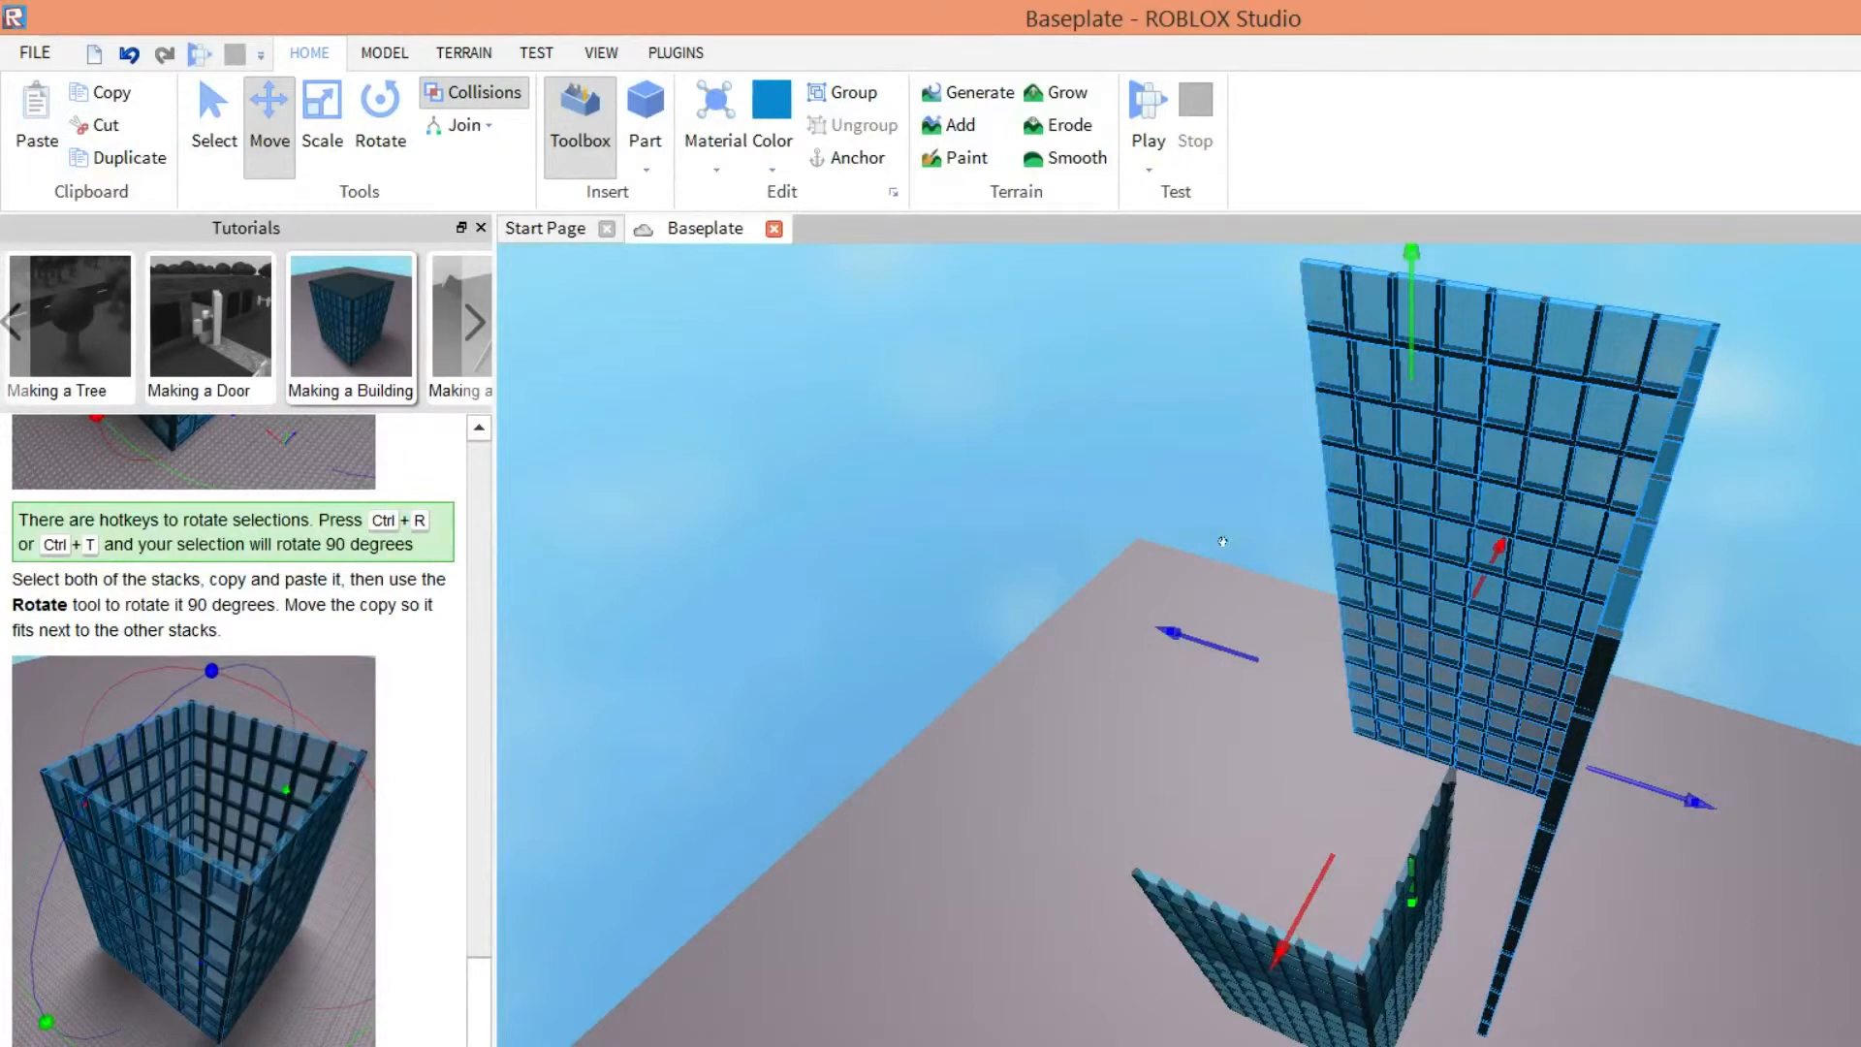
key(ctrl+r)
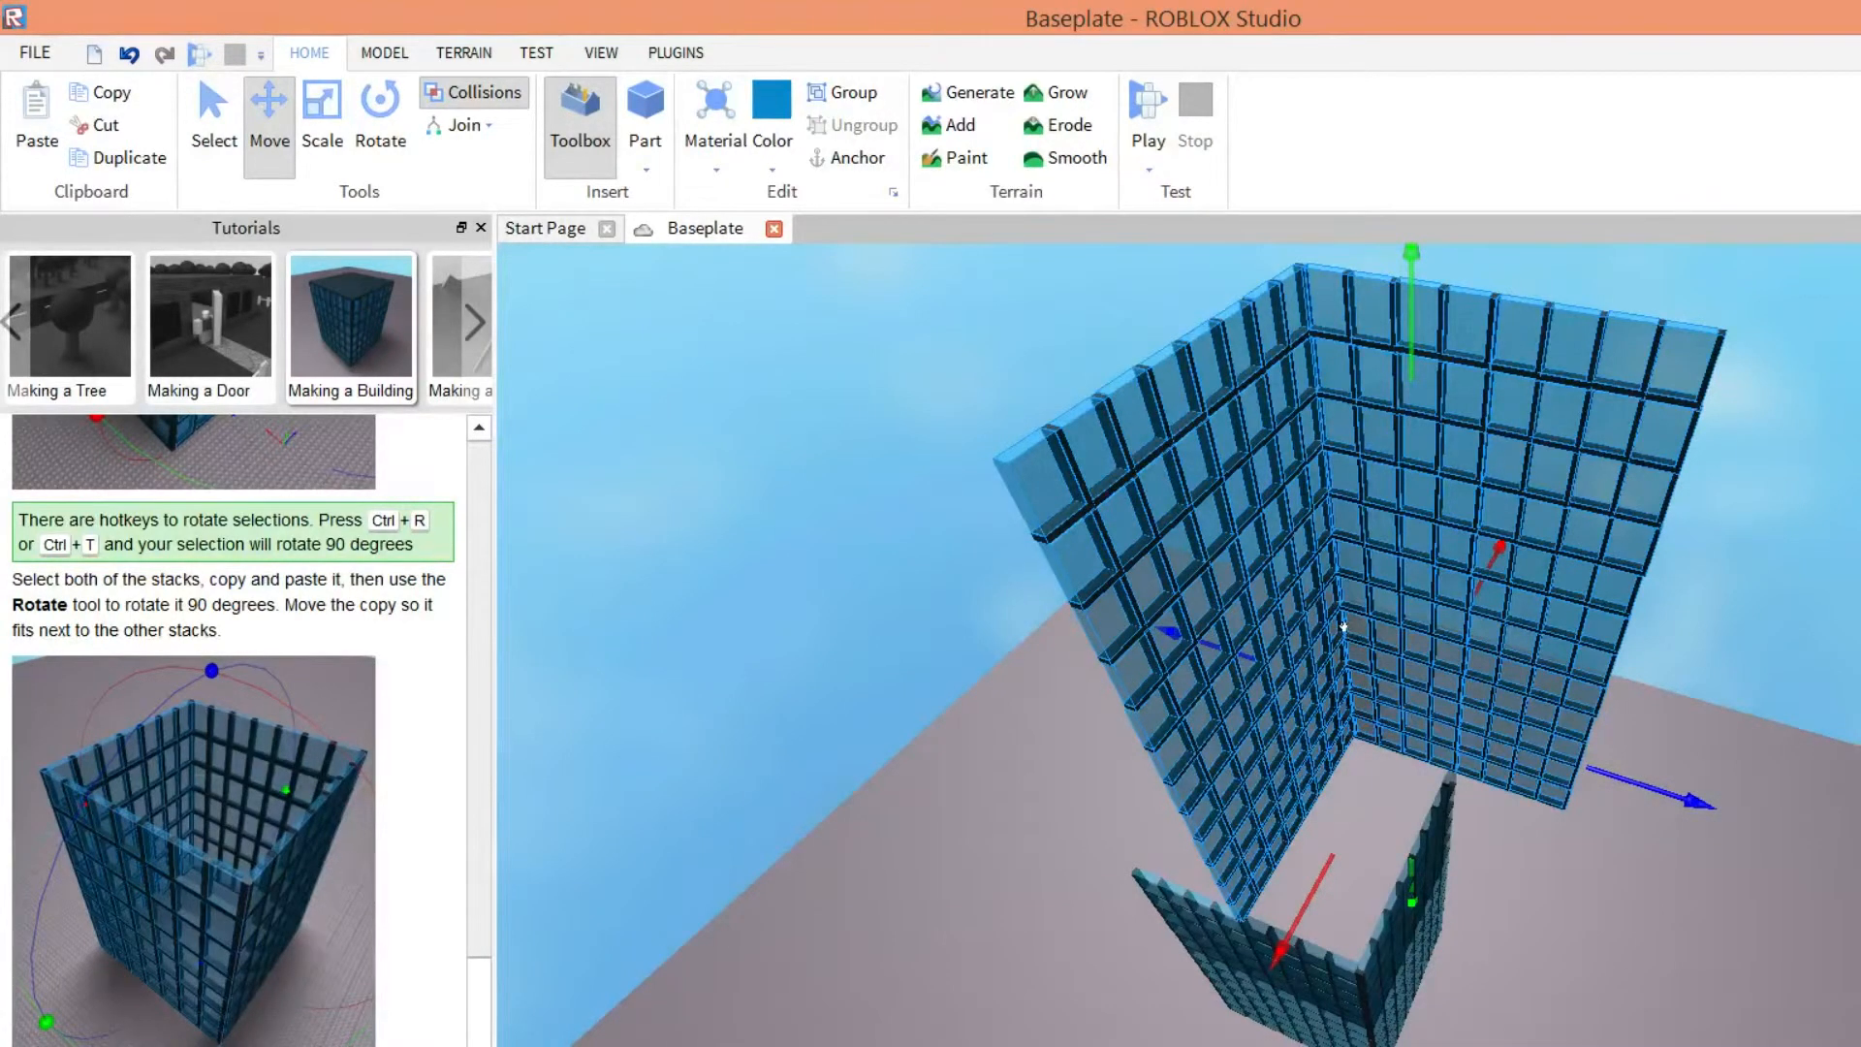
drag(1345, 628, 1208, 606)
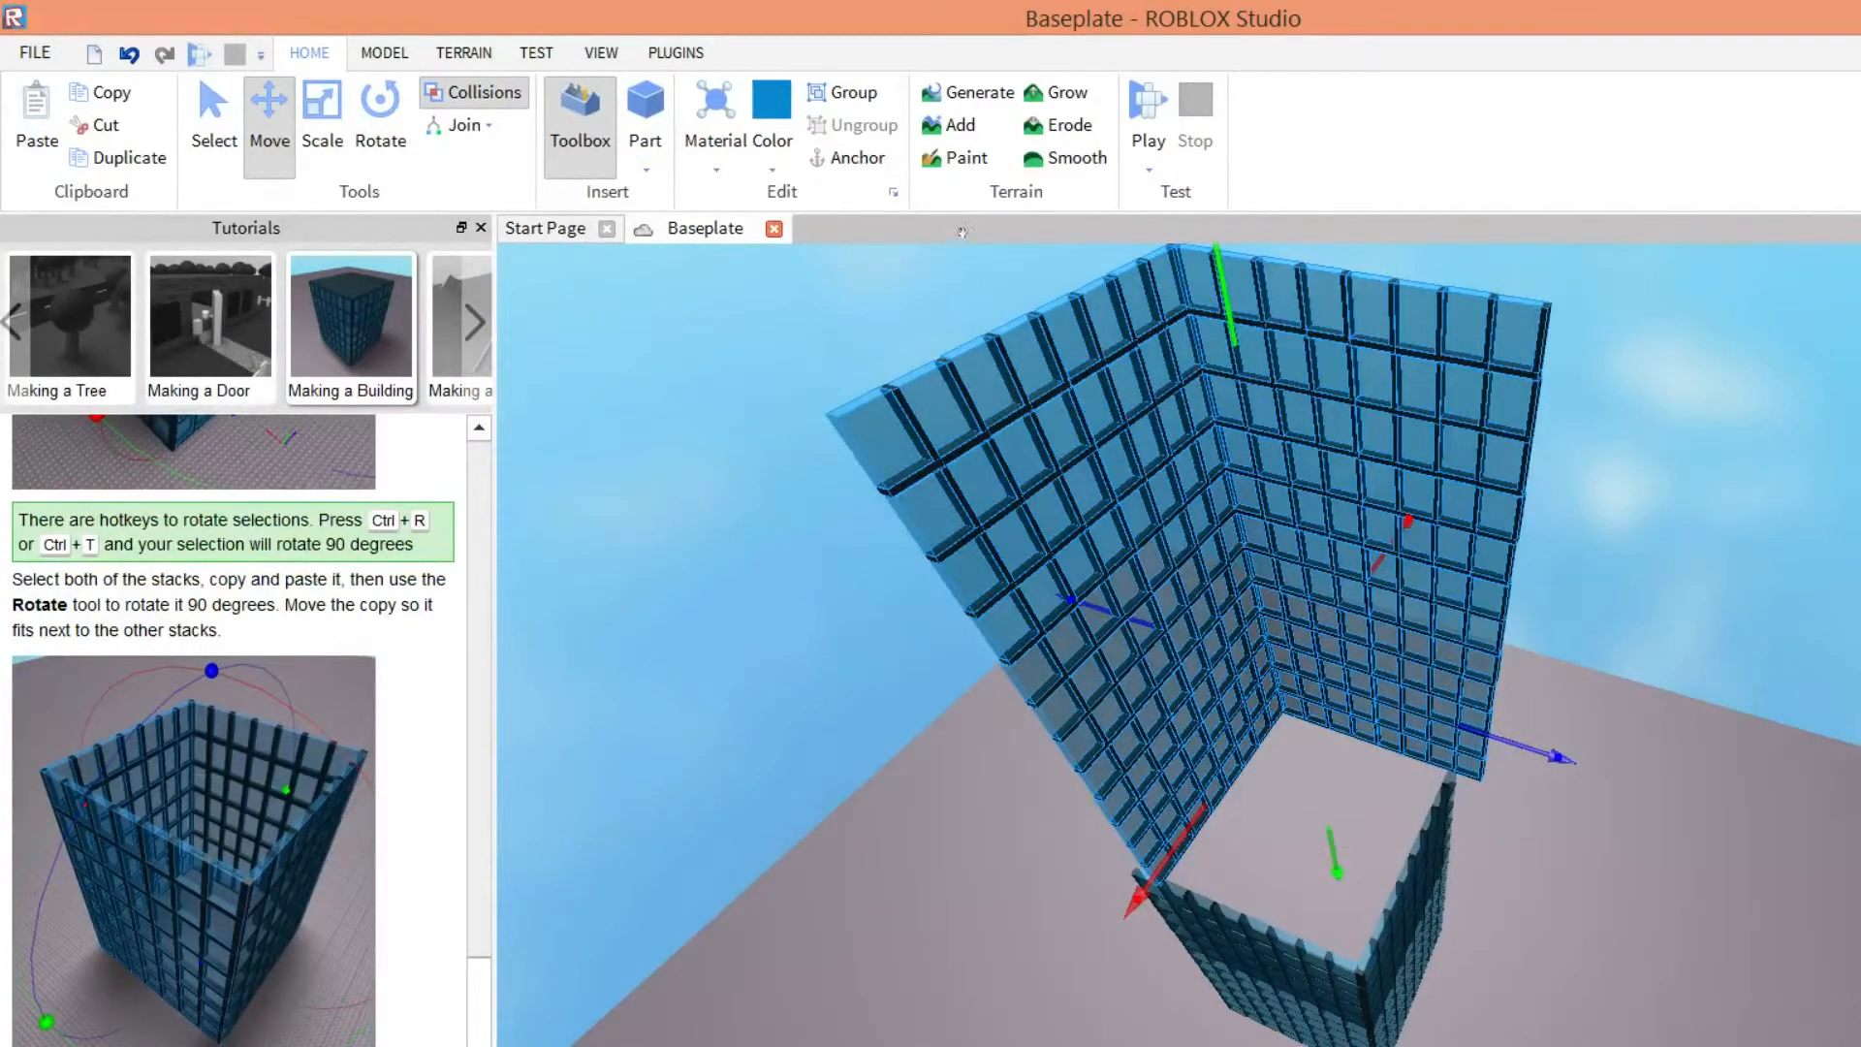
scroll(1352, 747, down, 3)
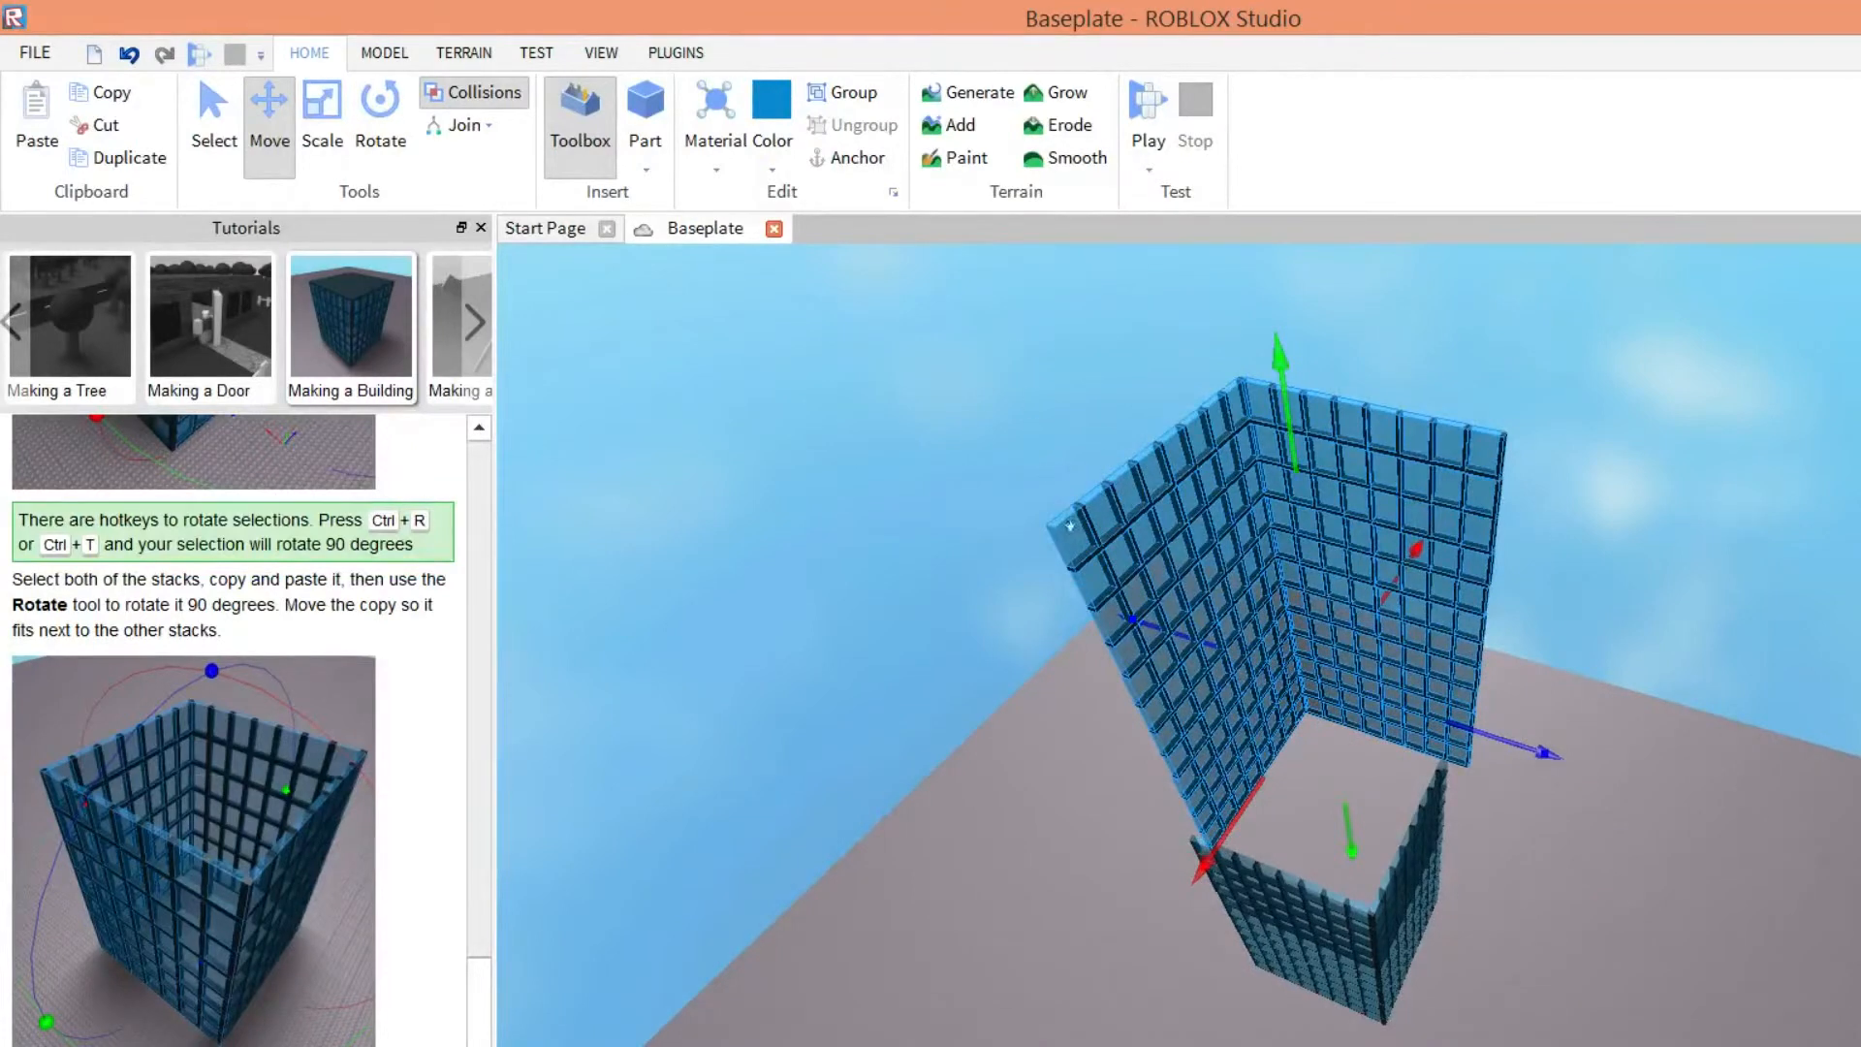
drag(1248, 648, 1173, 632)
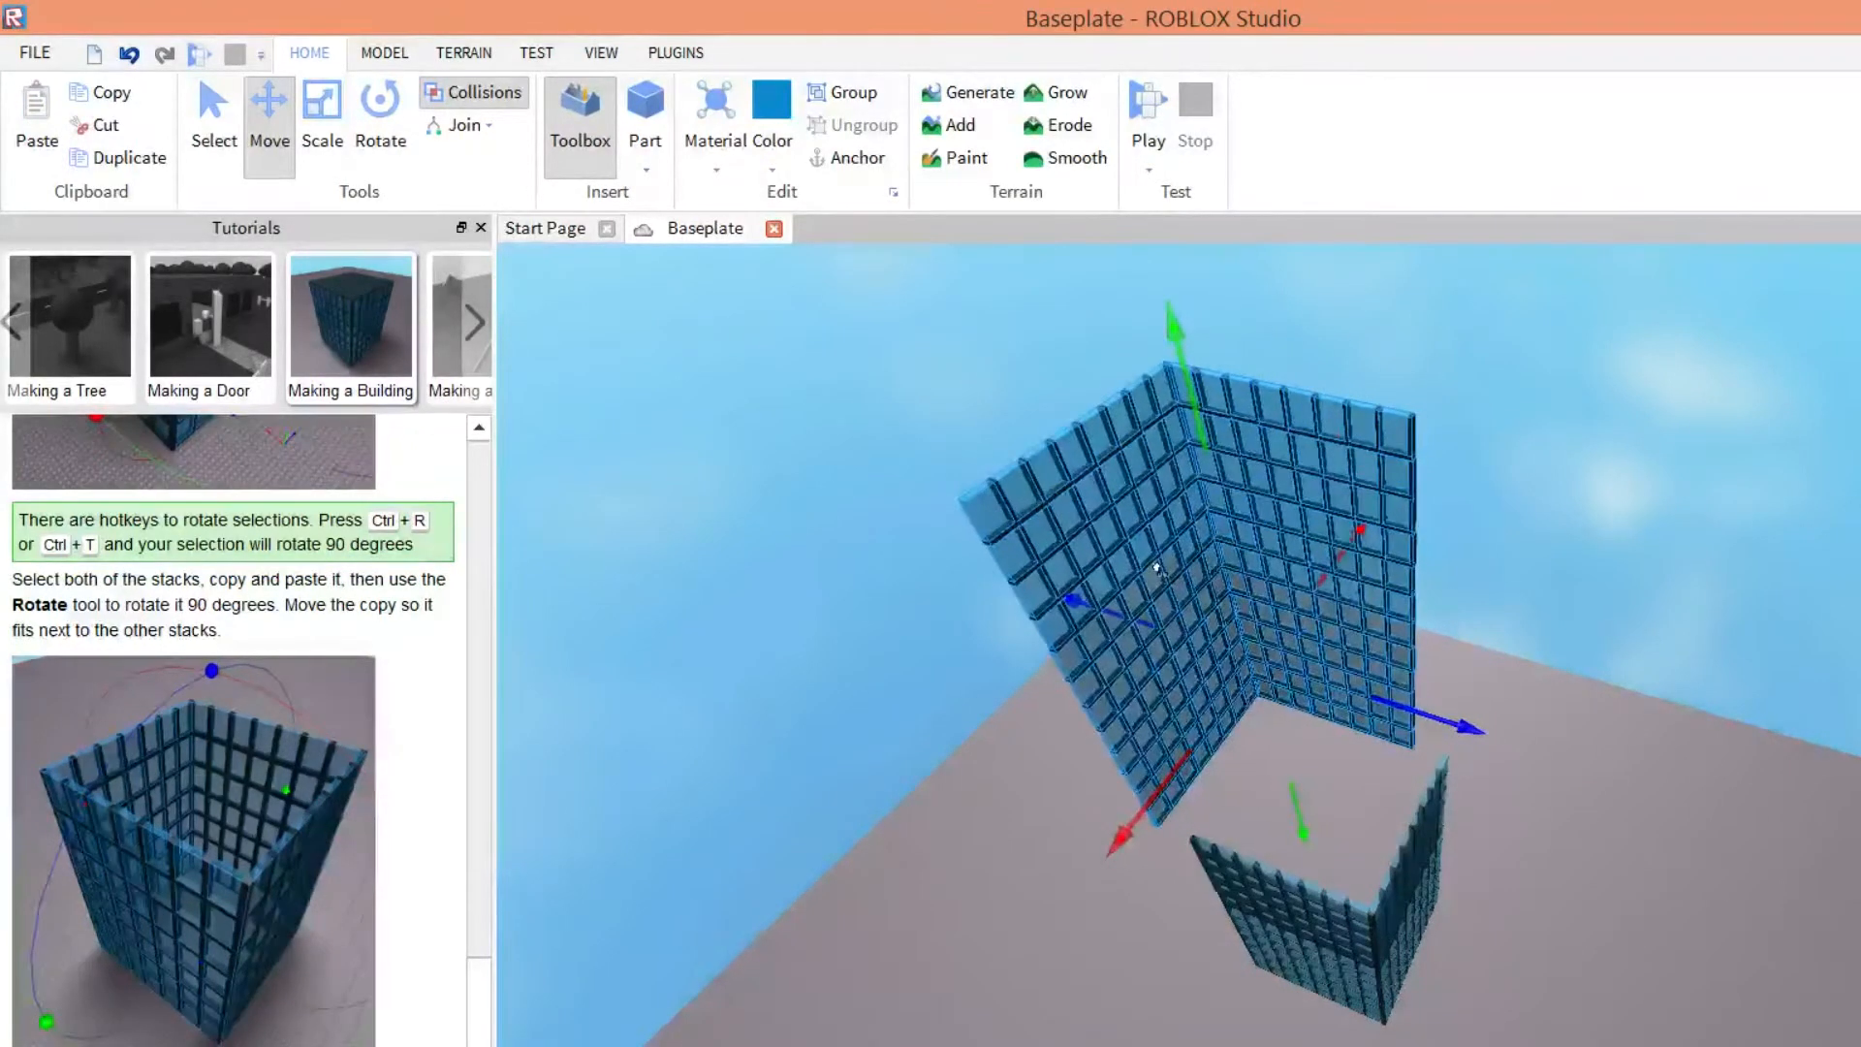
- Lower the rotated pair beside the original walls and align its edges flush to close the four-sided building
drag(1188, 330, 1259, 606)
drag(1018, 482, 1067, 608)
right_drag(1318, 745, 1445, 793)
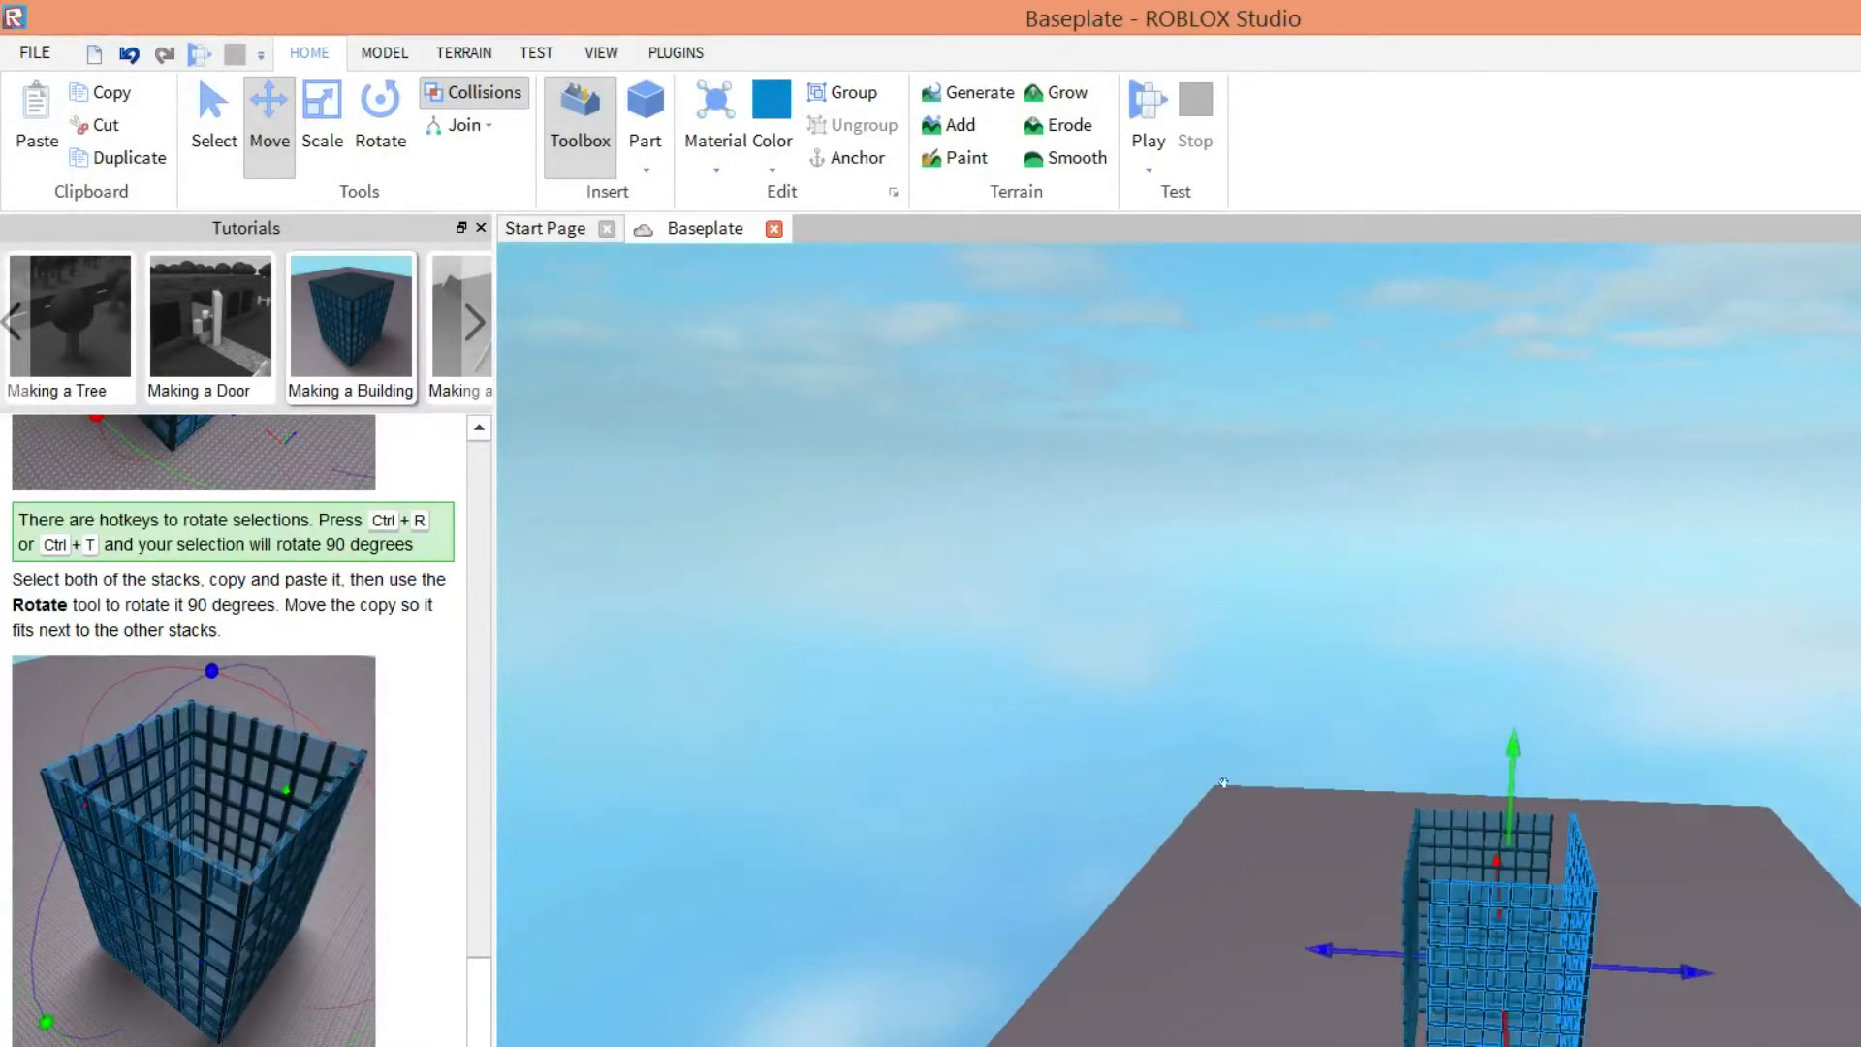
key(f)
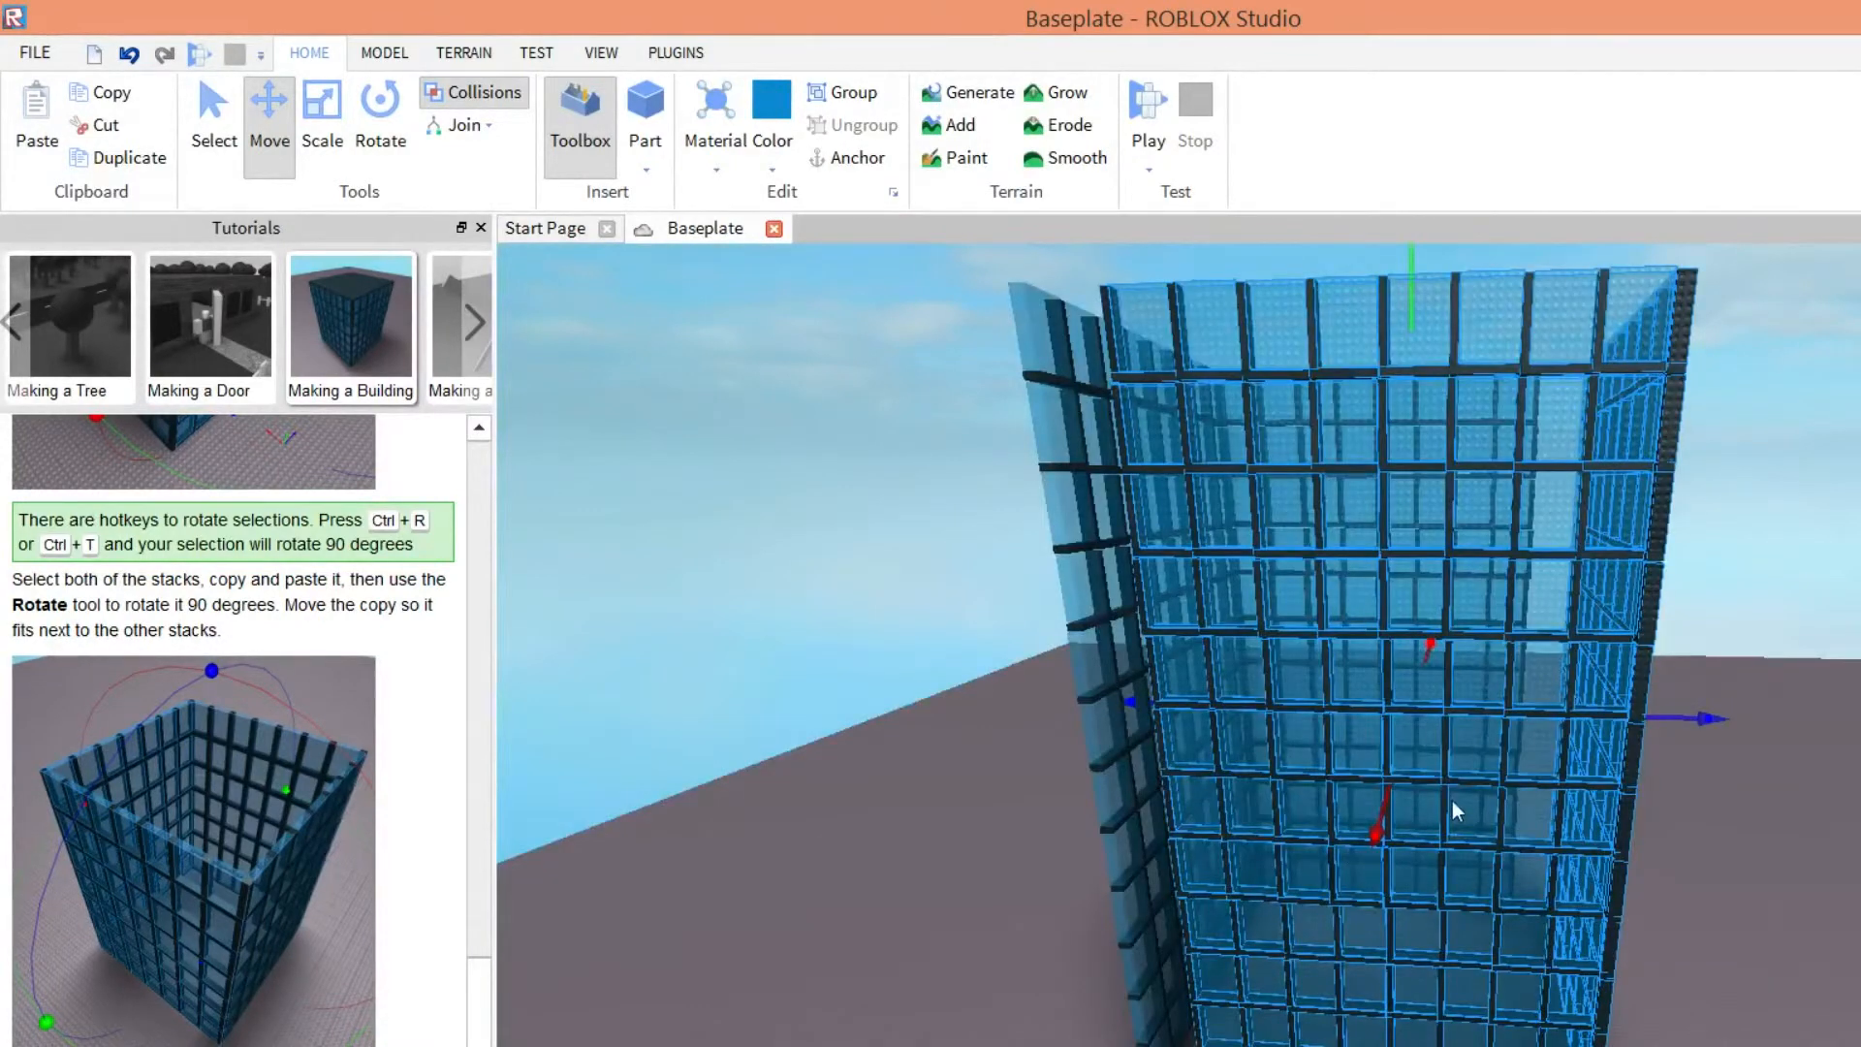
right_drag(1340, 565, 1299, 561)
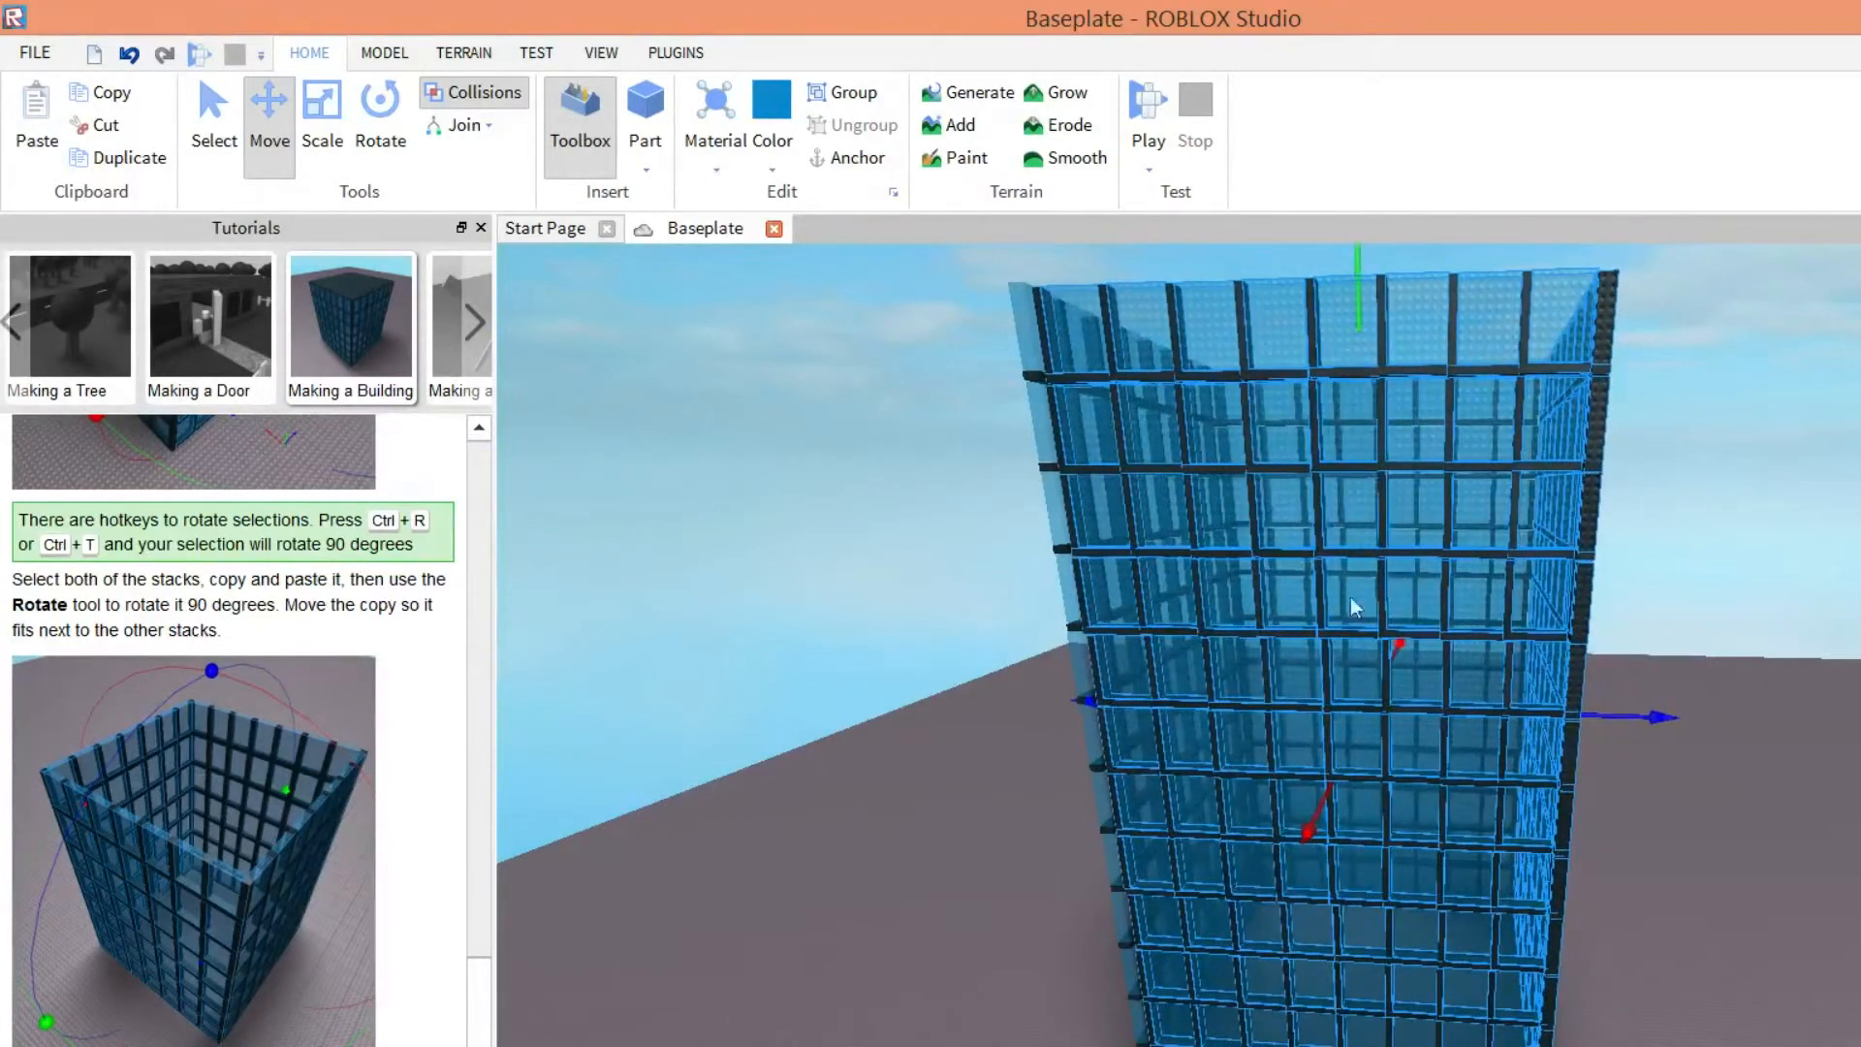
- Read the tutorial's instruction on covering the top, then insert a block part and raise it above the building's walls
right_drag(1440, 599, 1421, 579)
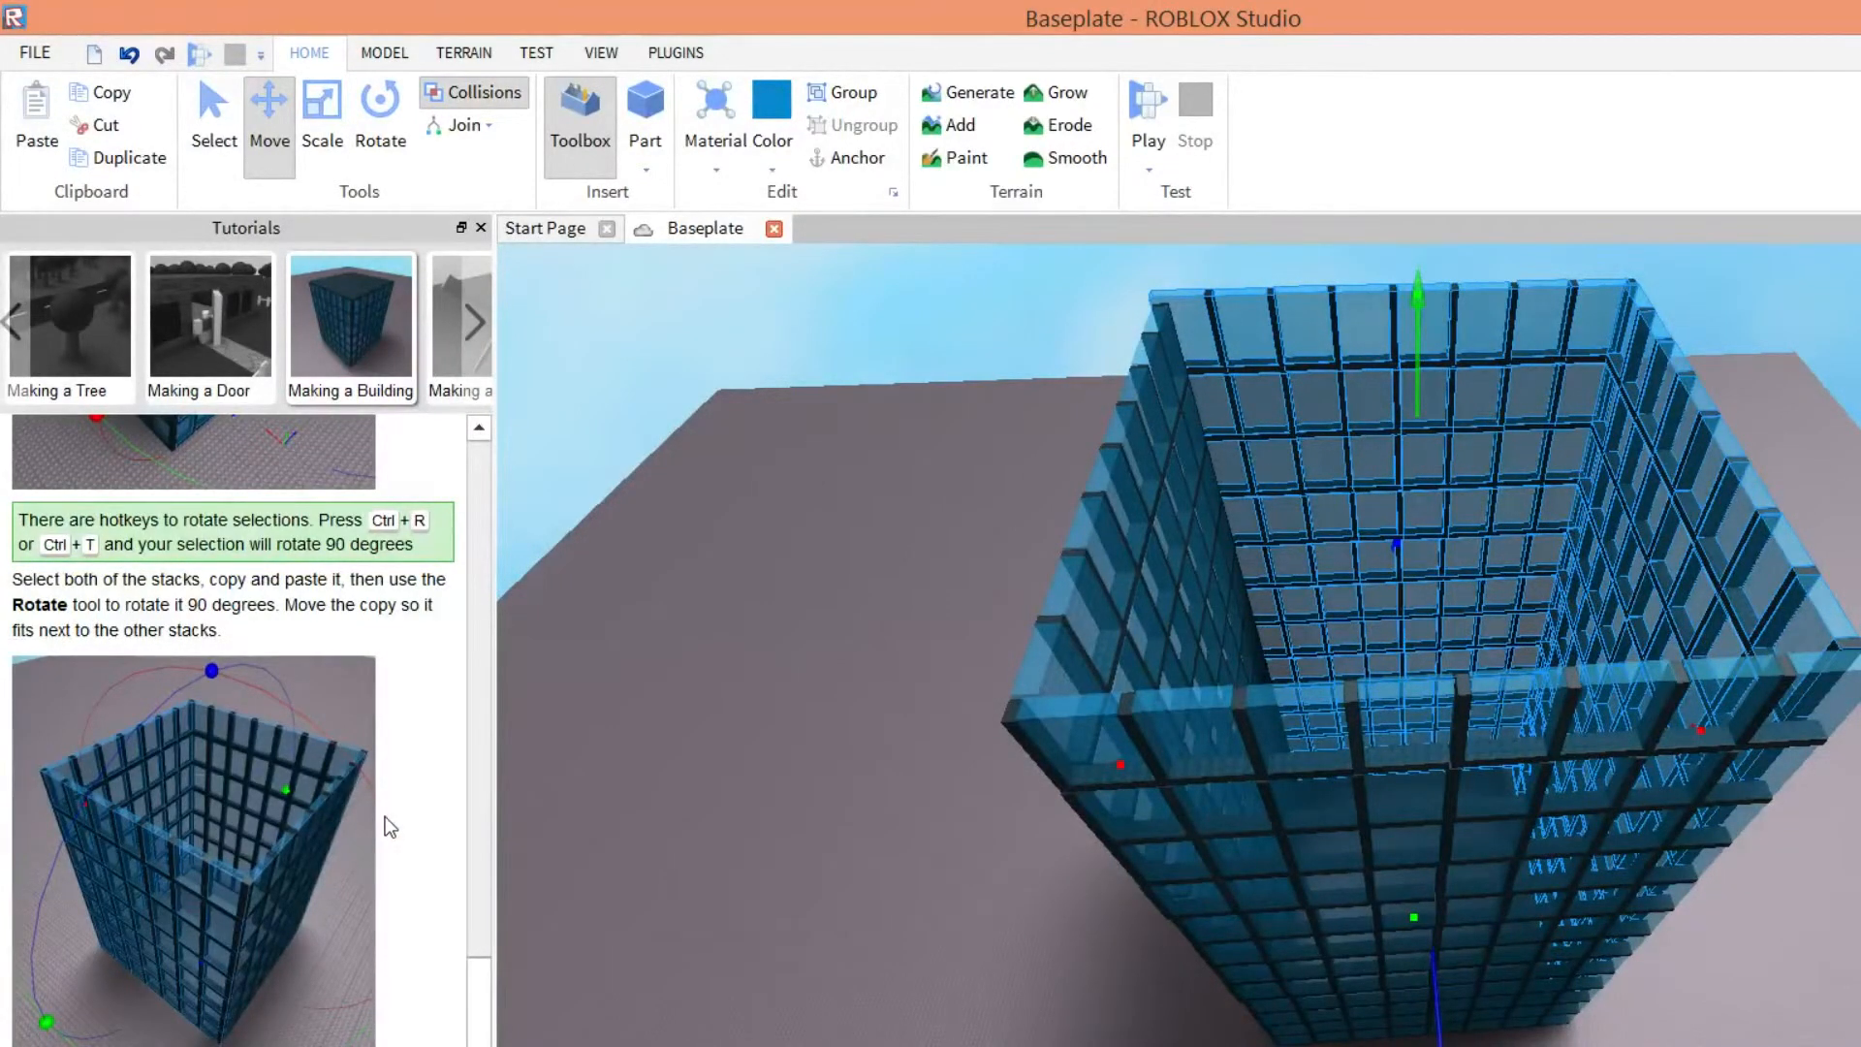
scroll(386, 816, down, 1)
scroll(386, 819, down, 3)
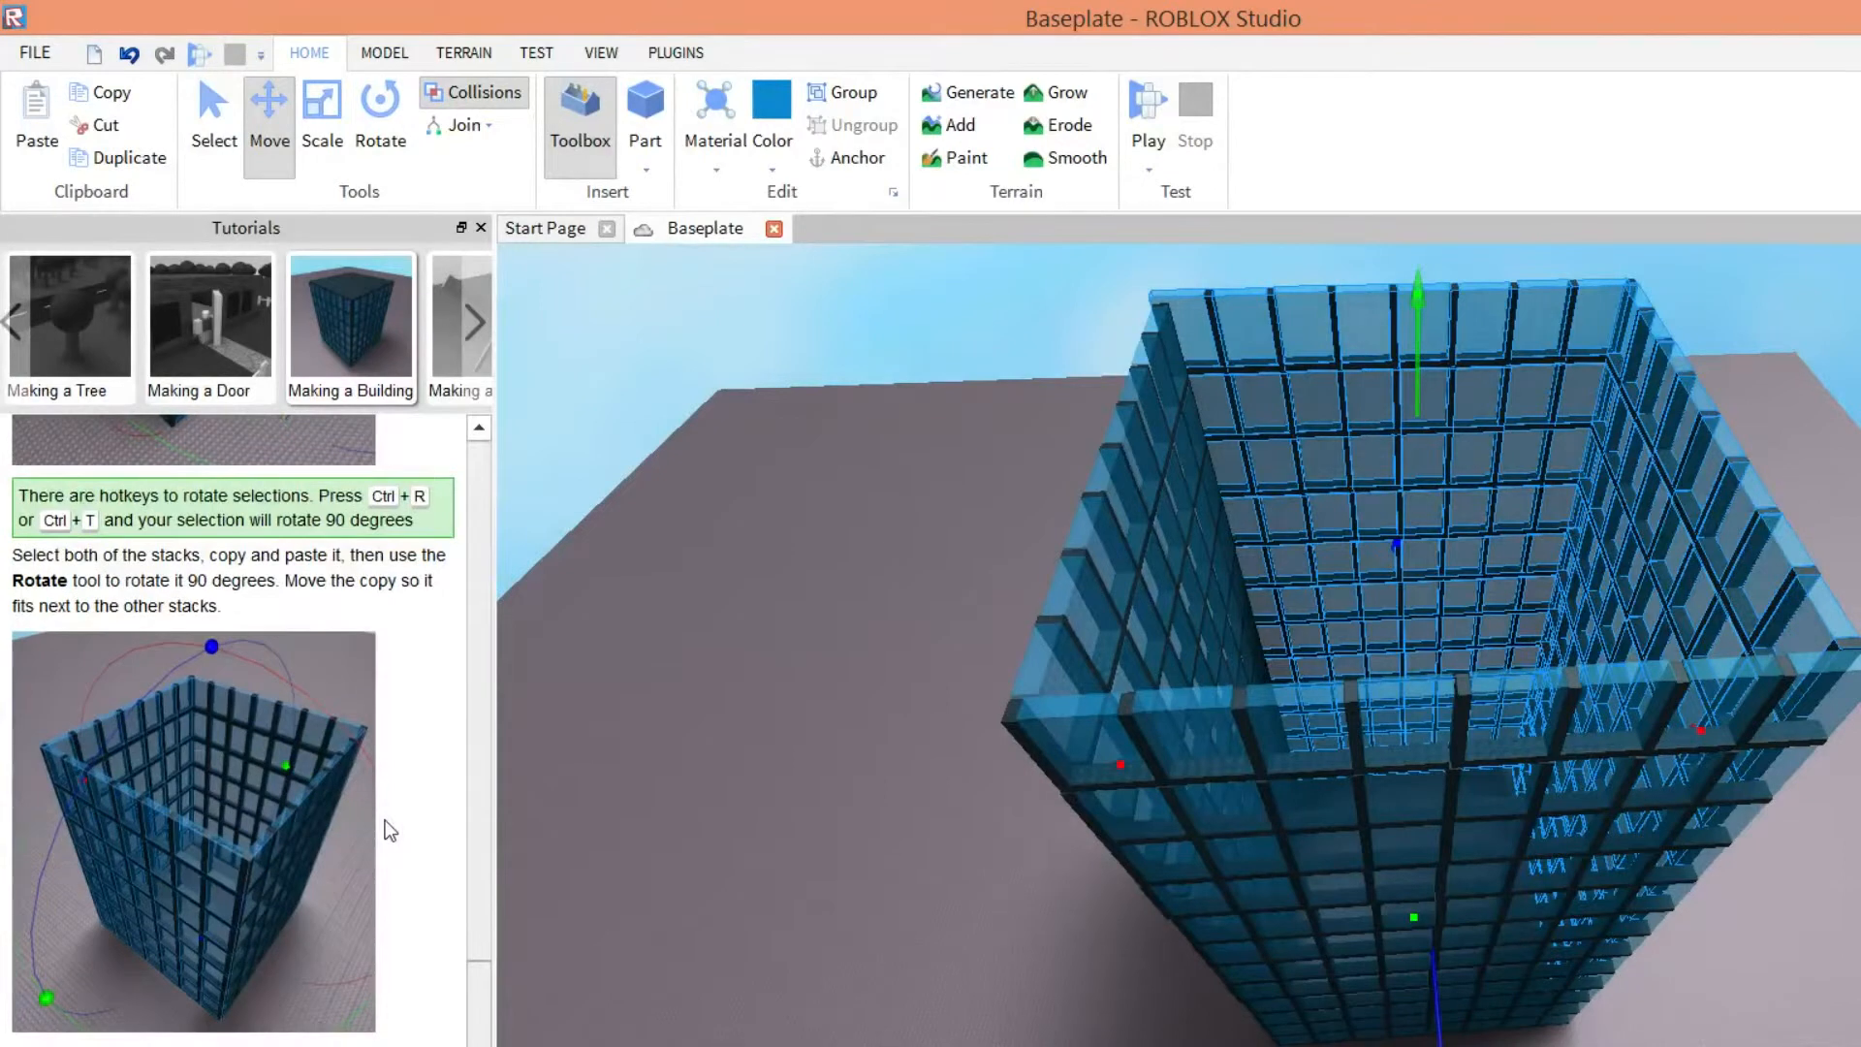
scroll(385, 833, down, 7)
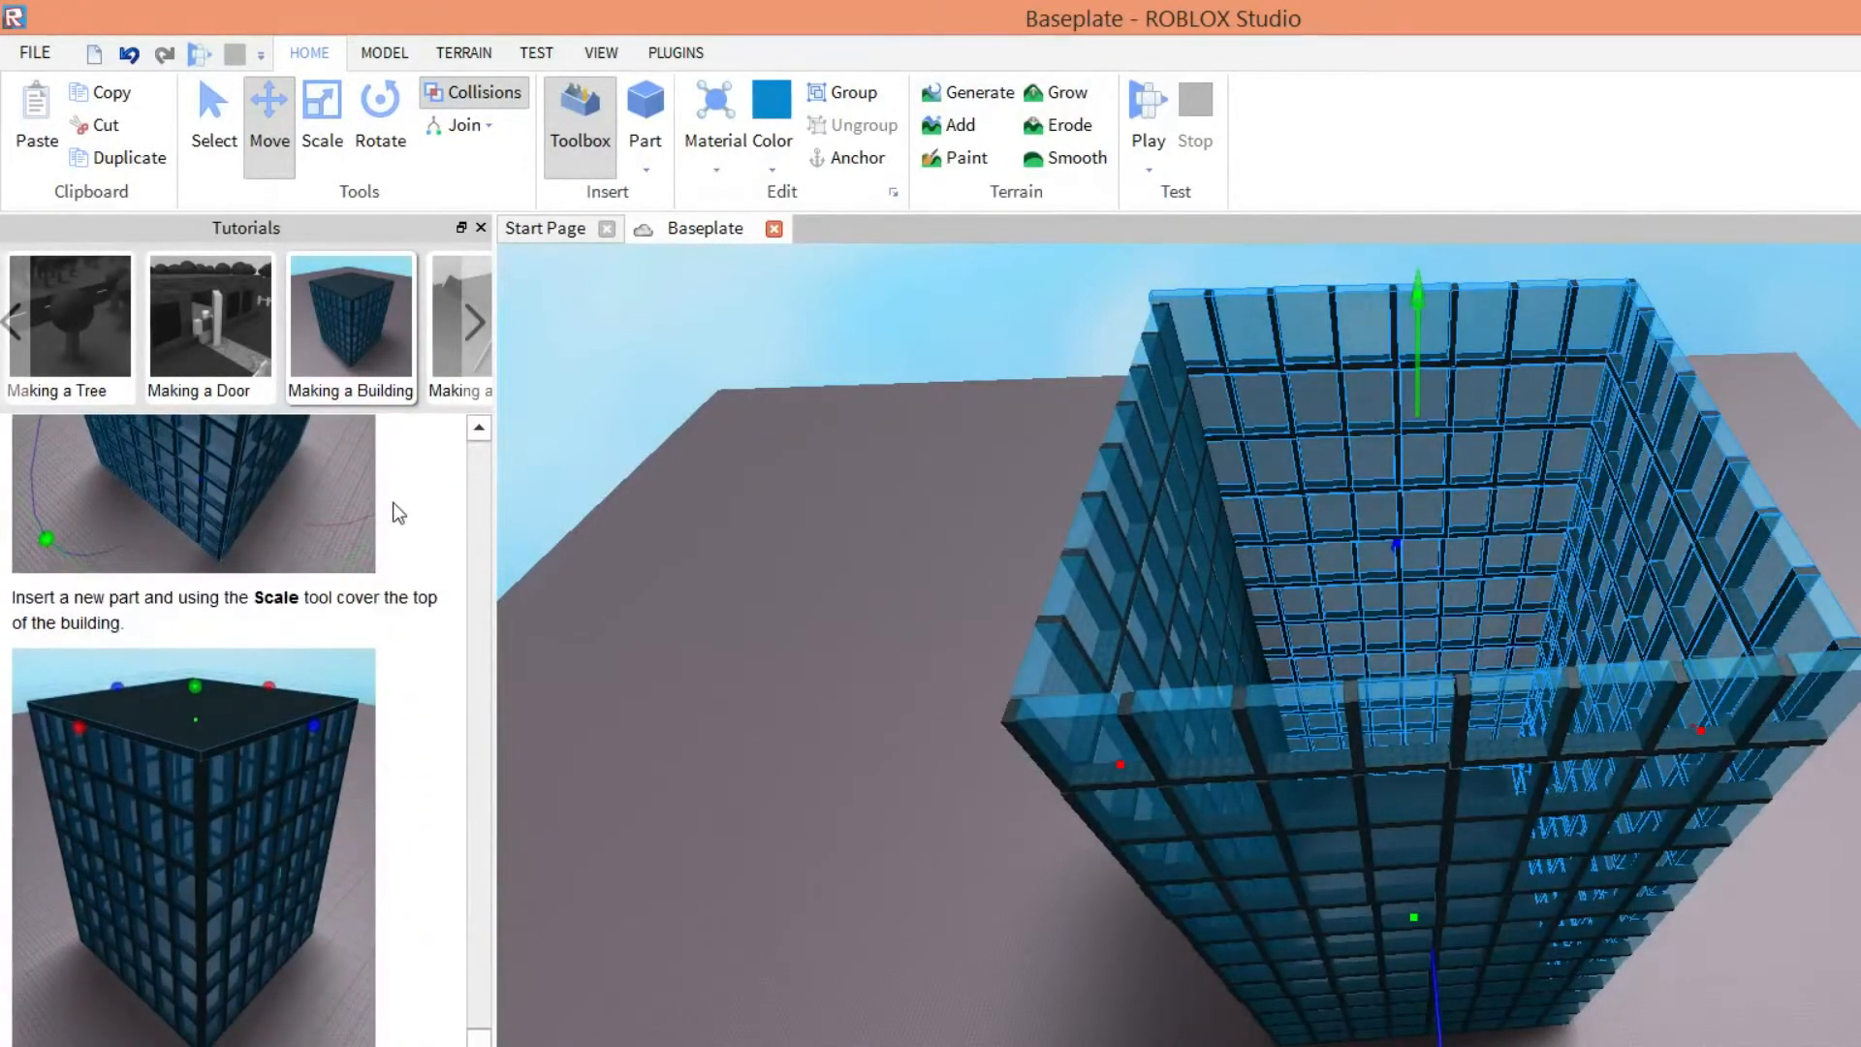
click(649, 153)
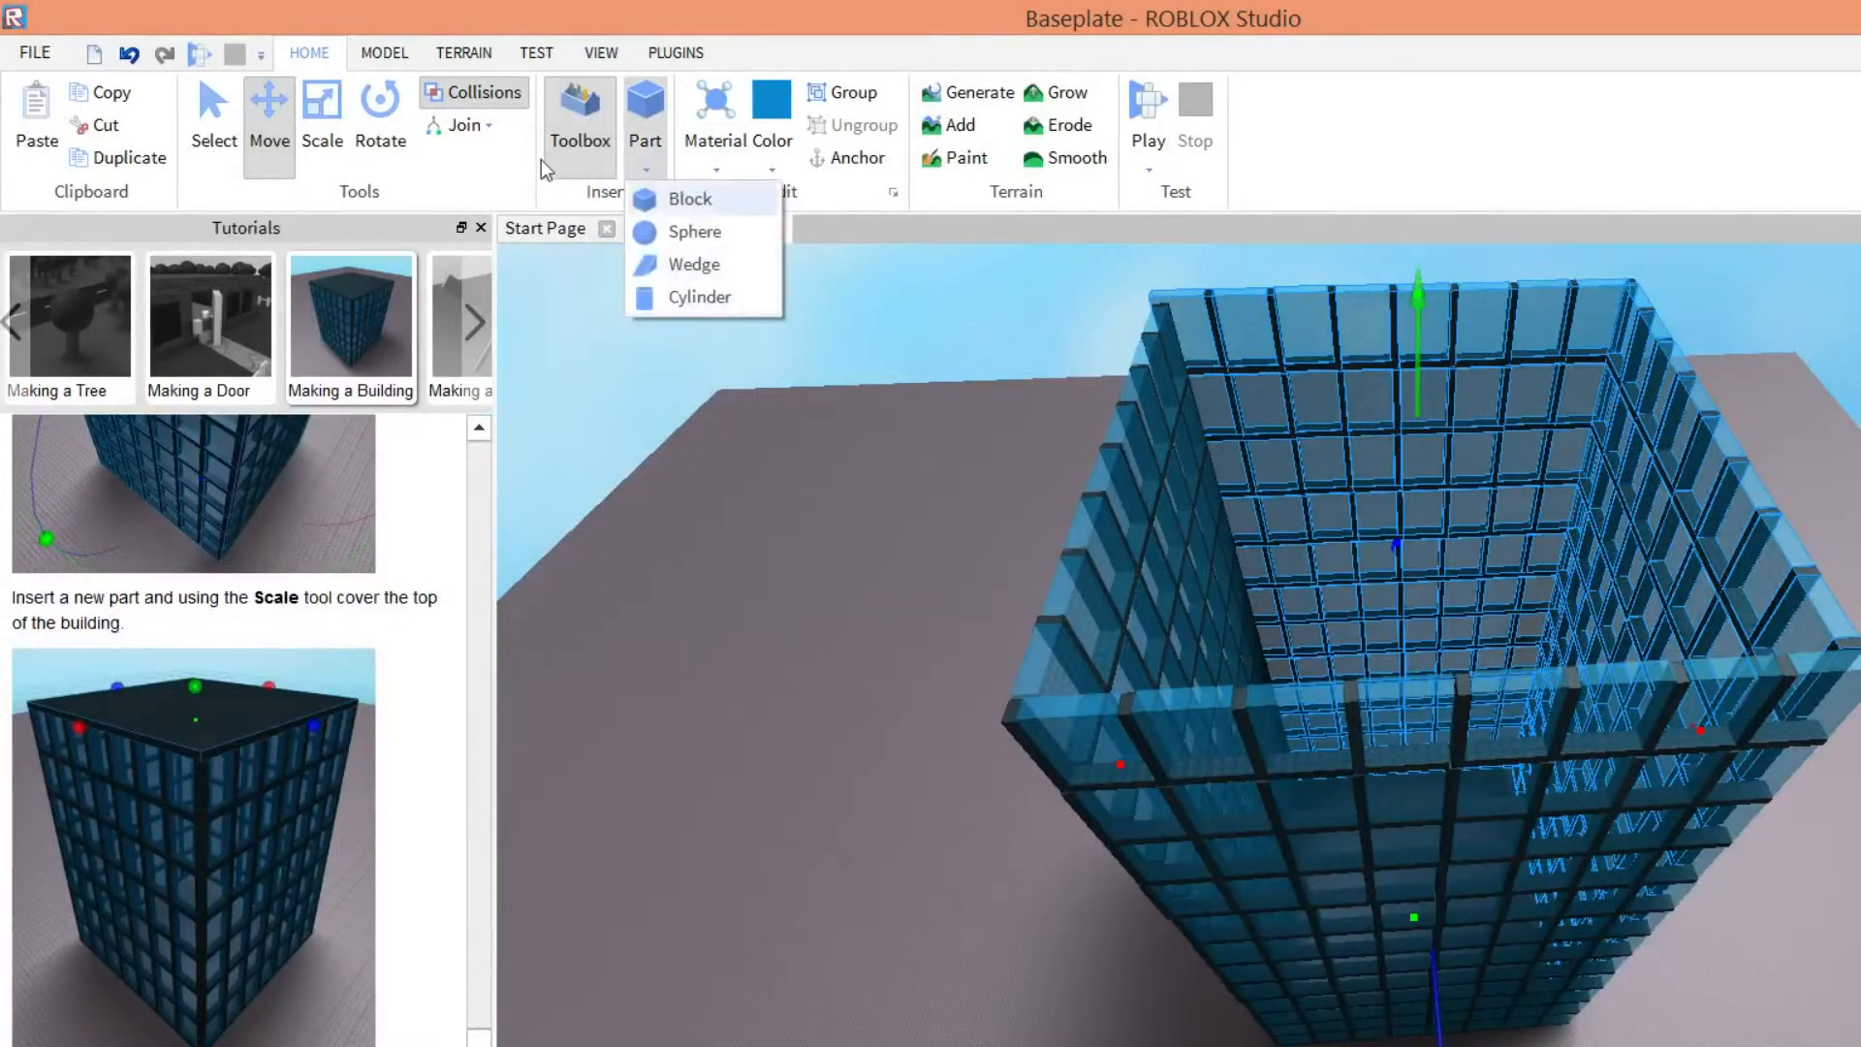
click(678, 201)
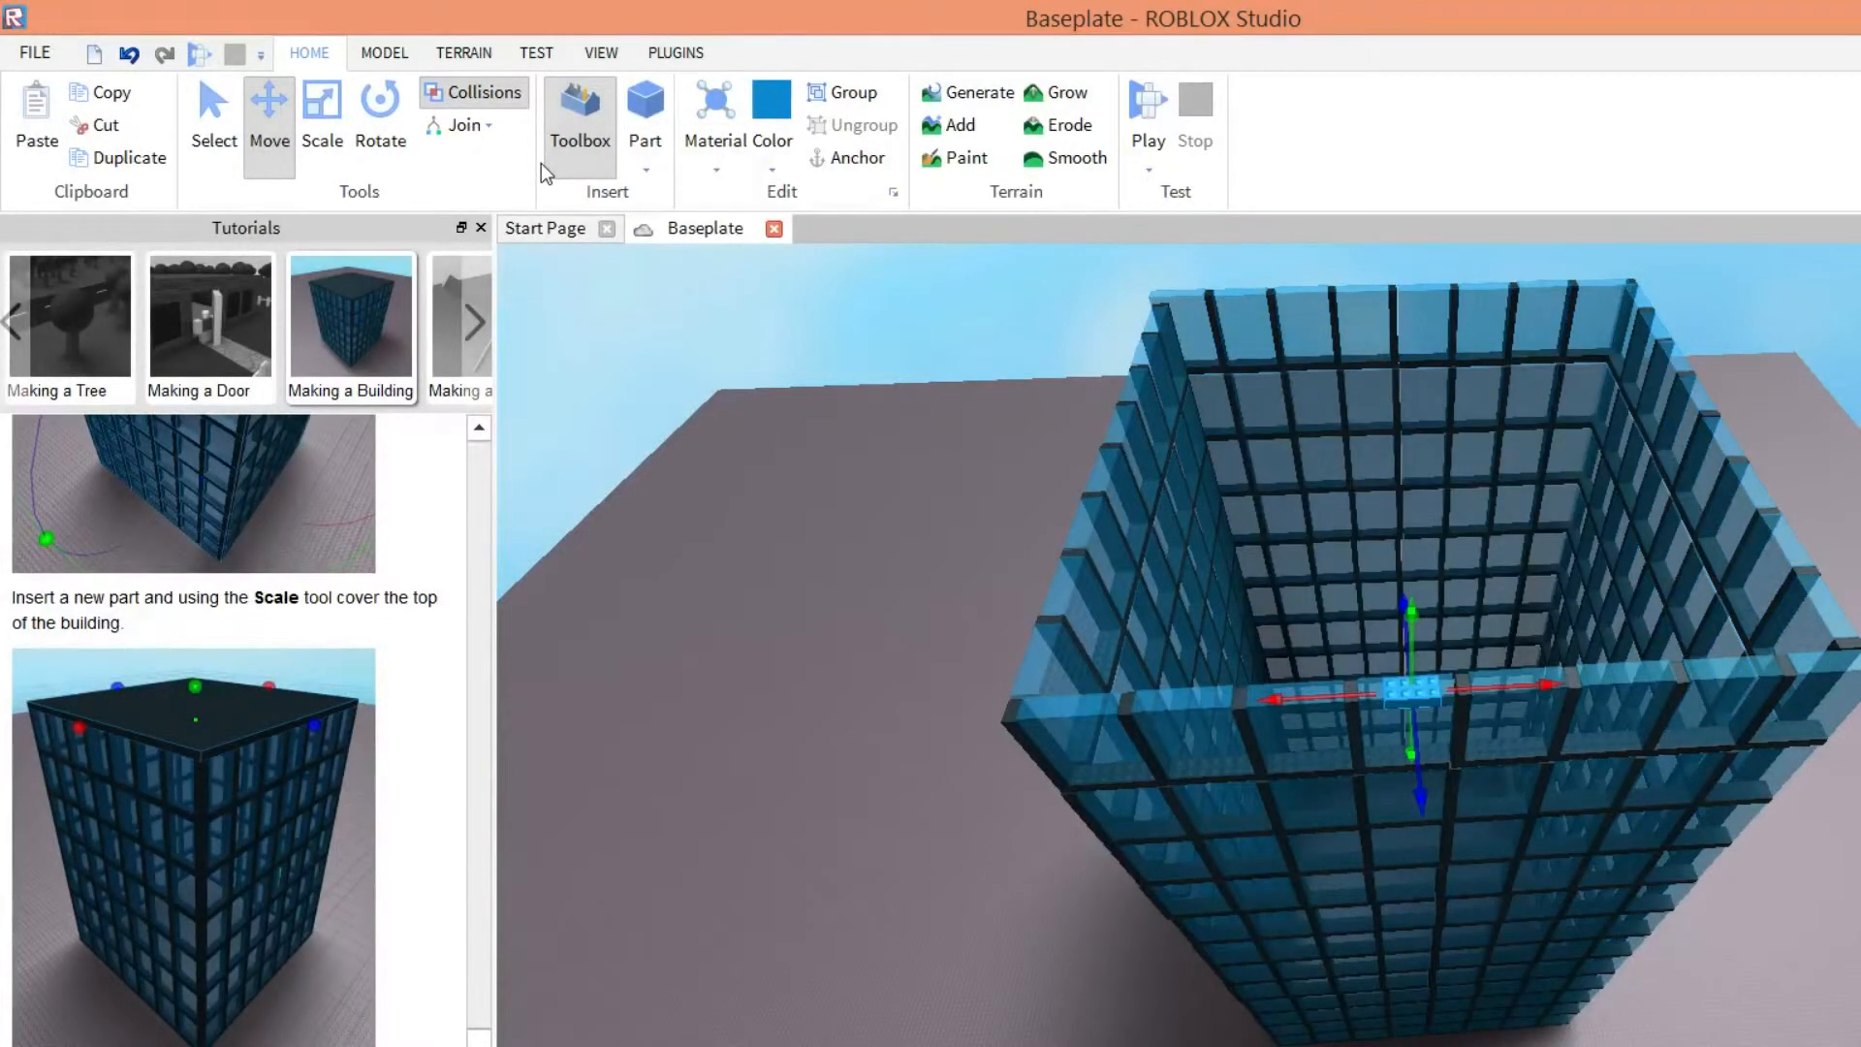
drag(1411, 665, 1412, 472)
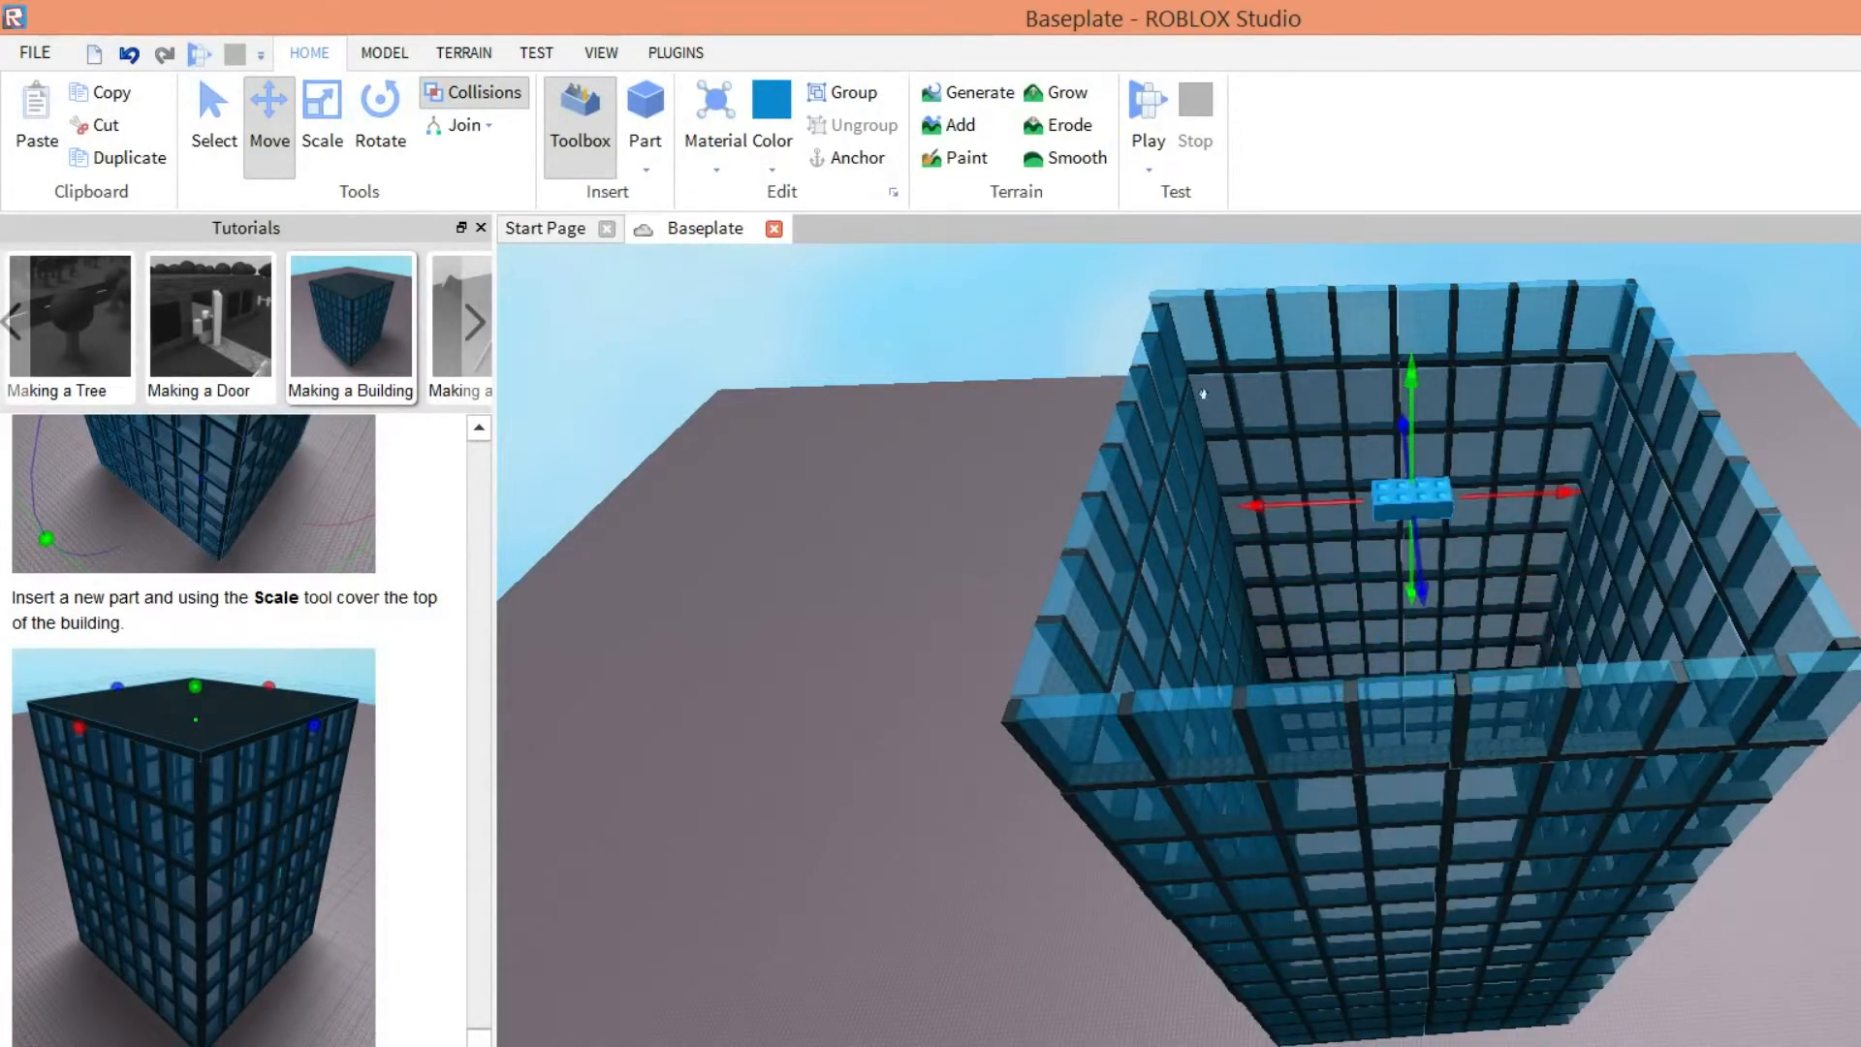
- Scale the new block lengthwise in both directions into a beam that spans the building's full width
click(322, 121)
drag(1049, 393, 800, 379)
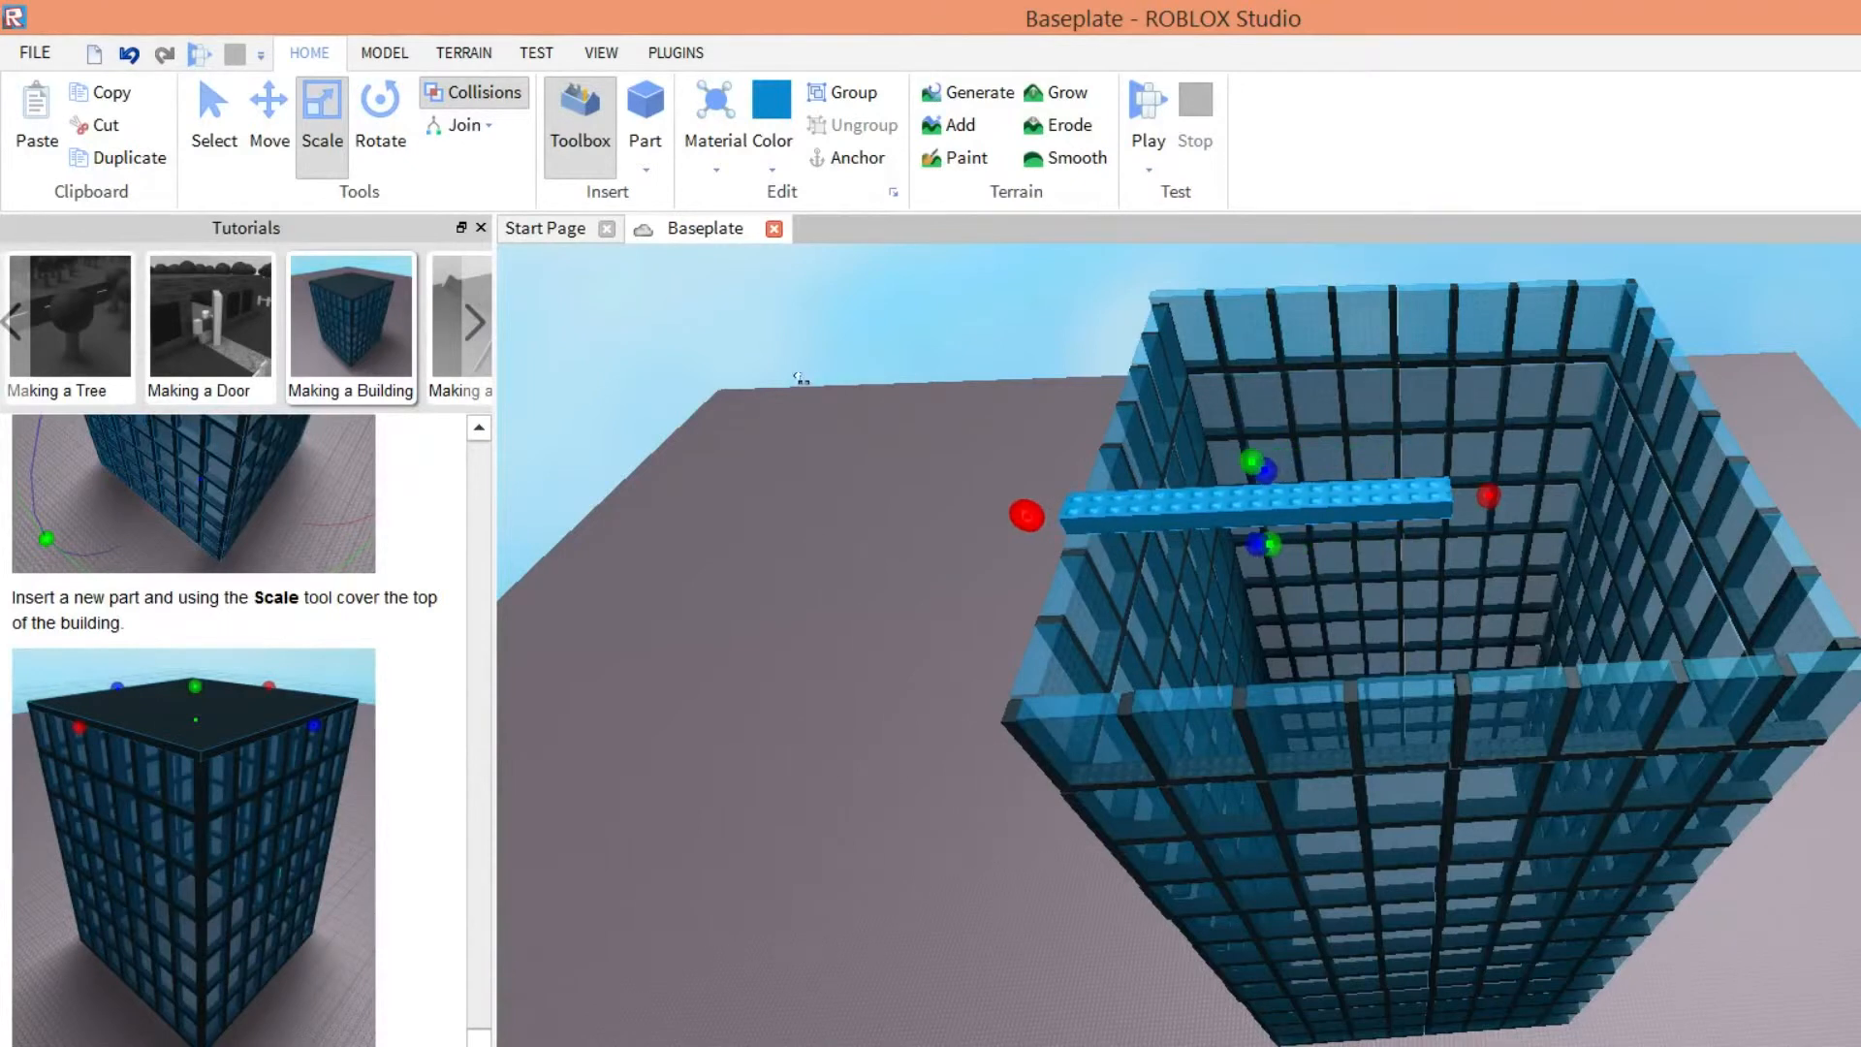
drag(1175, 381, 1422, 362)
mouse_move(1116, 415)
mouse_down()
mouse_move(1127, 495)
mouse_move(1115, 407)
mouse_move(1123, 471)
mouse_move(1120, 427)
mouse_up()
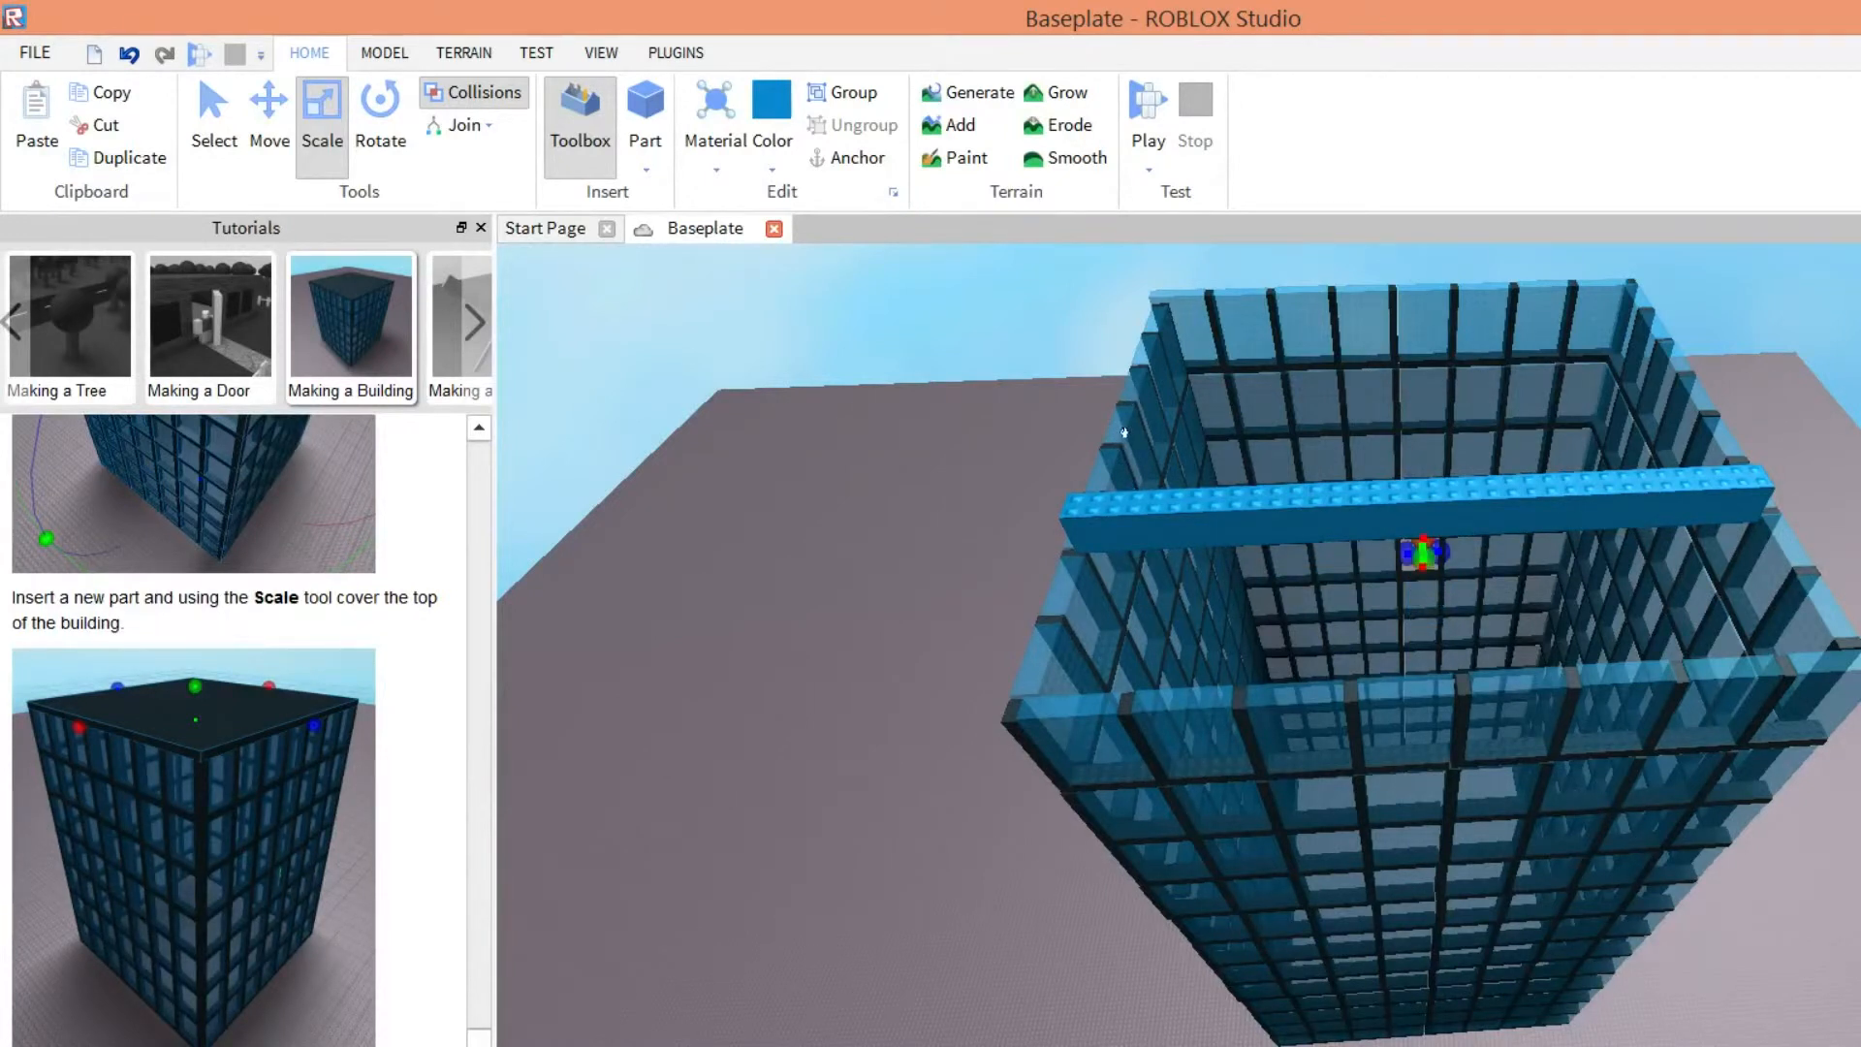
click(128, 54)
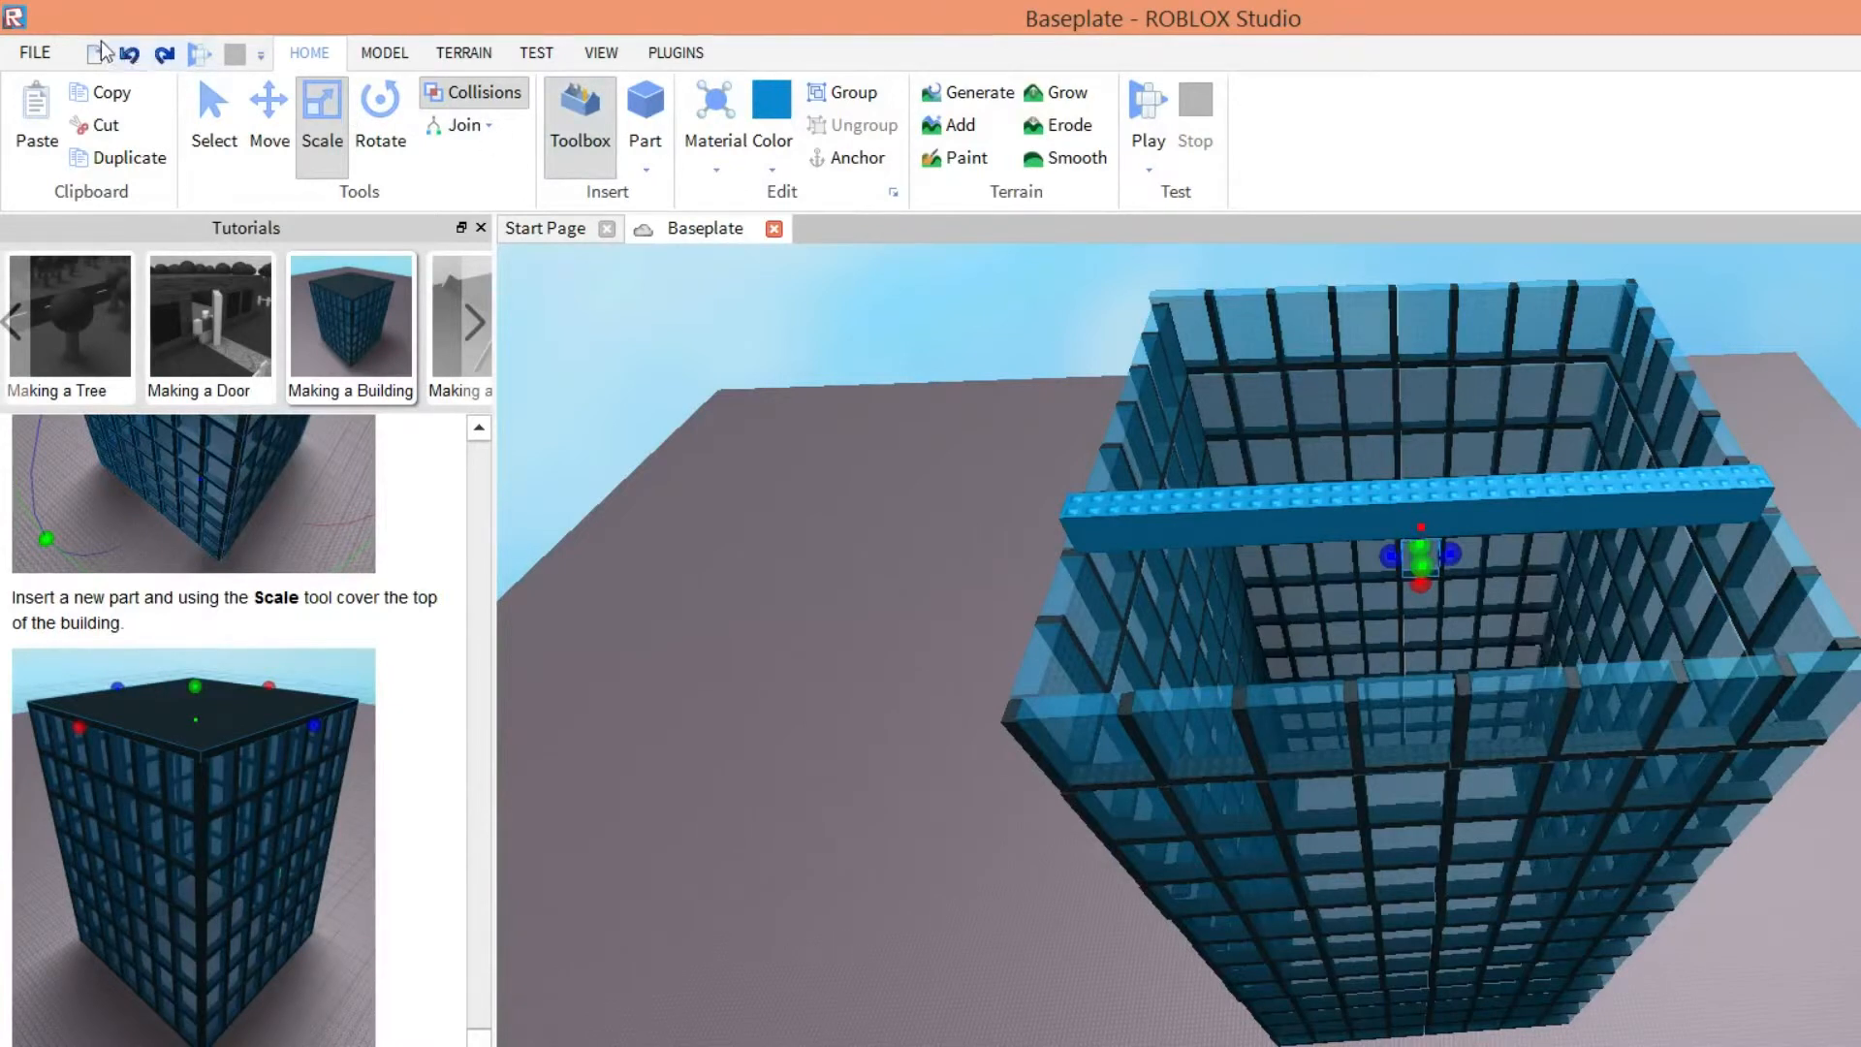
click(129, 55)
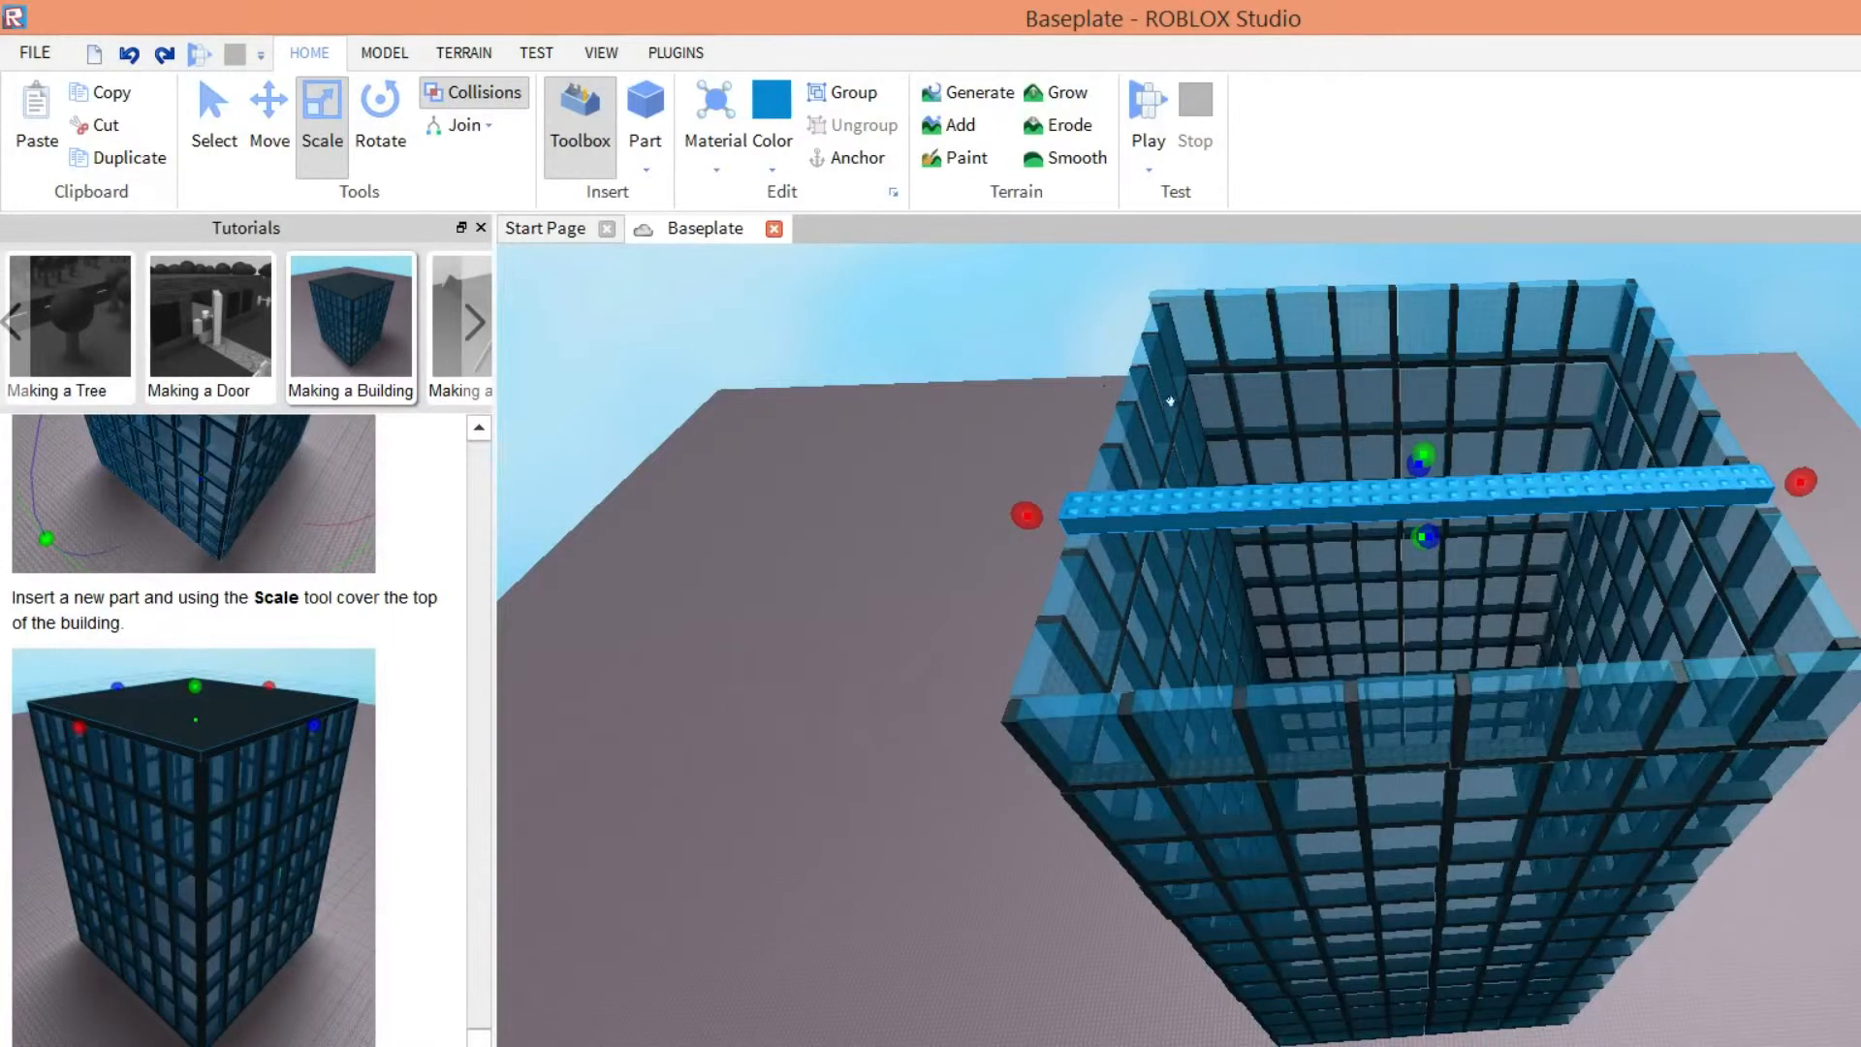
- Move the long beam back over the building's open top and line it up with the wall edges
mouse_move(1423, 454)
mouse_down()
mouse_move(1423, 418)
mouse_move(1423, 450)
mouse_up()
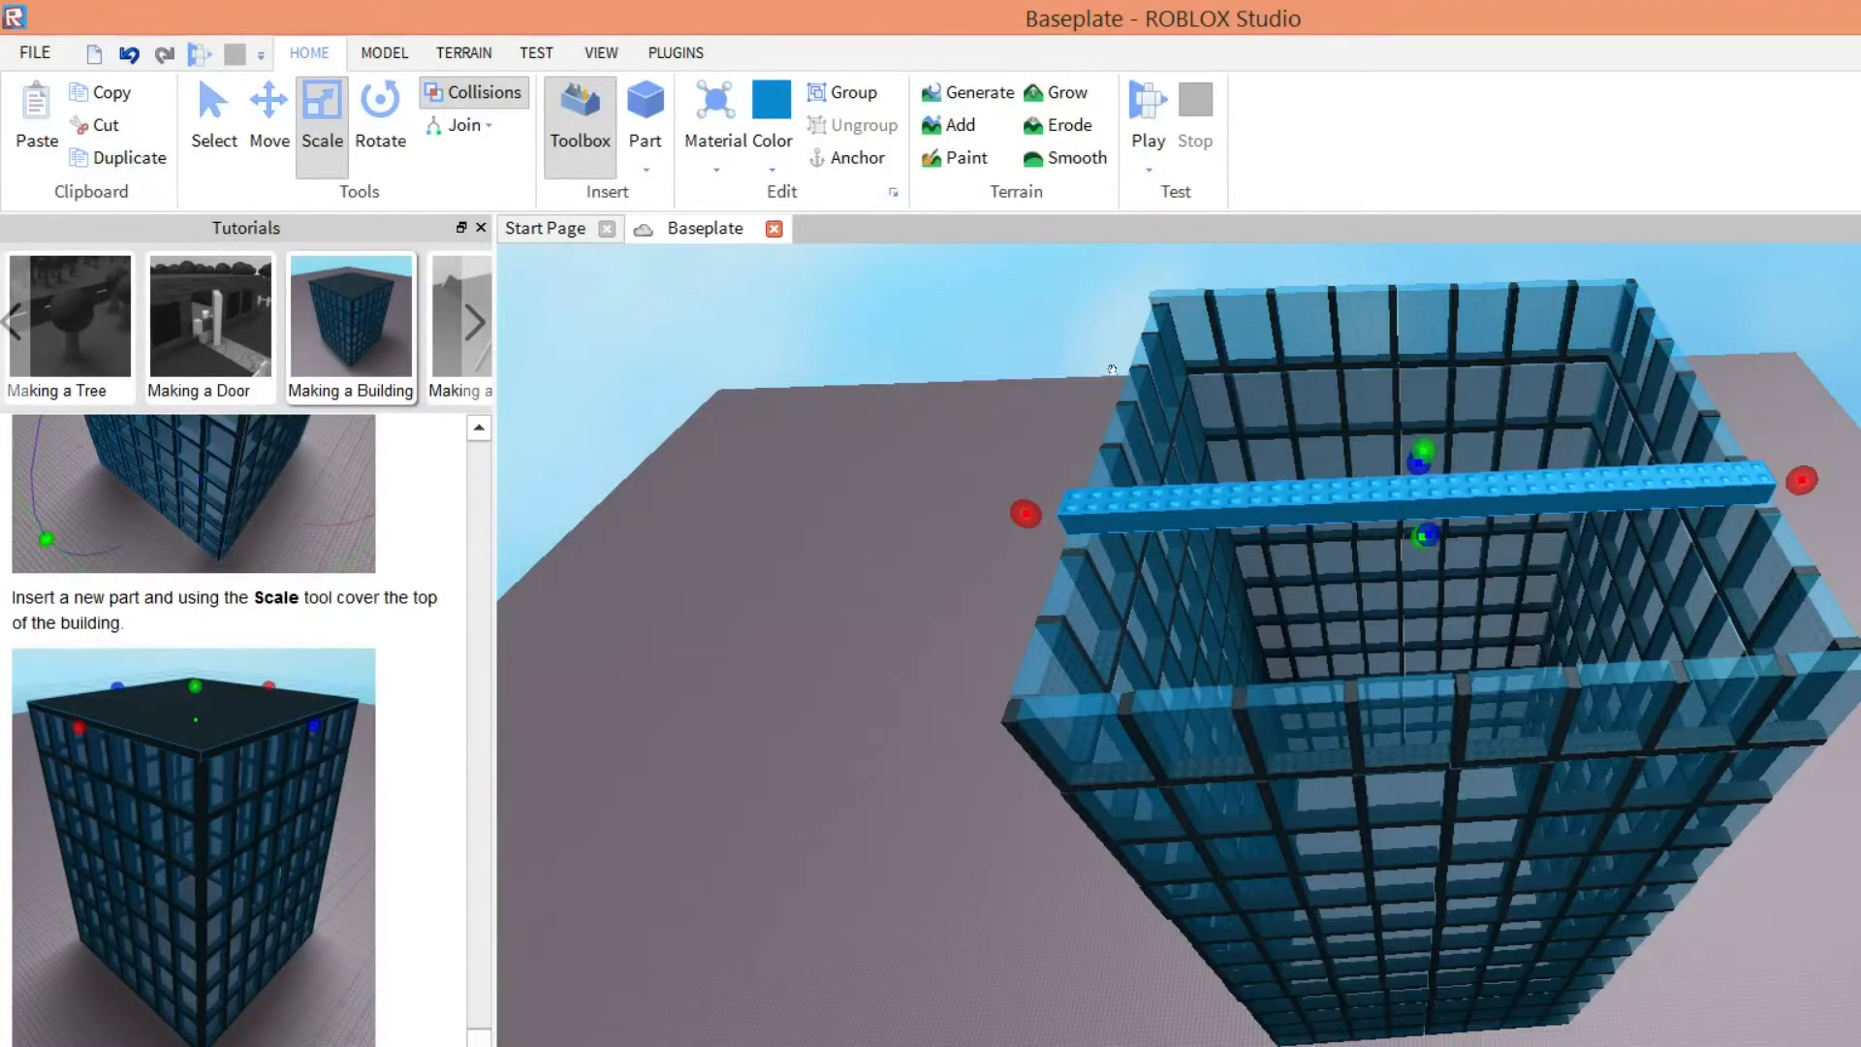
right_drag(902, 359, 948, 332)
key(Delete)
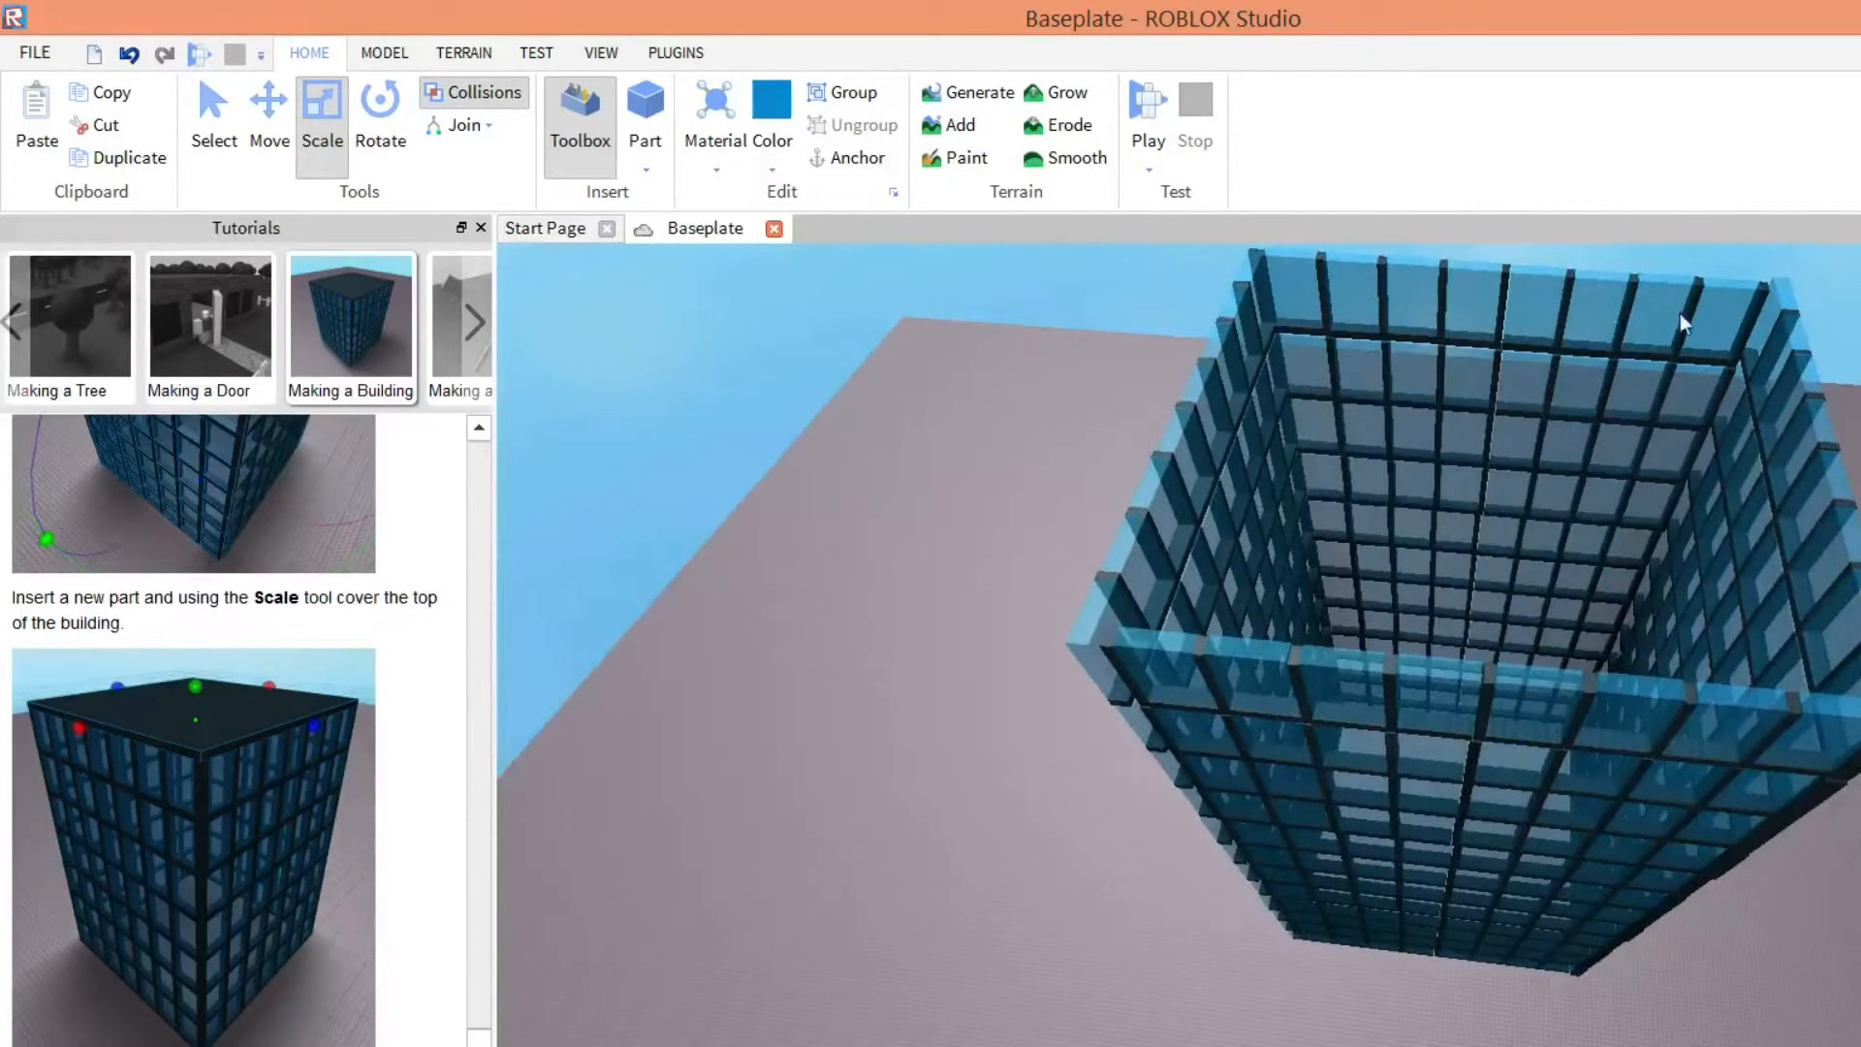
key(ctrl+2)
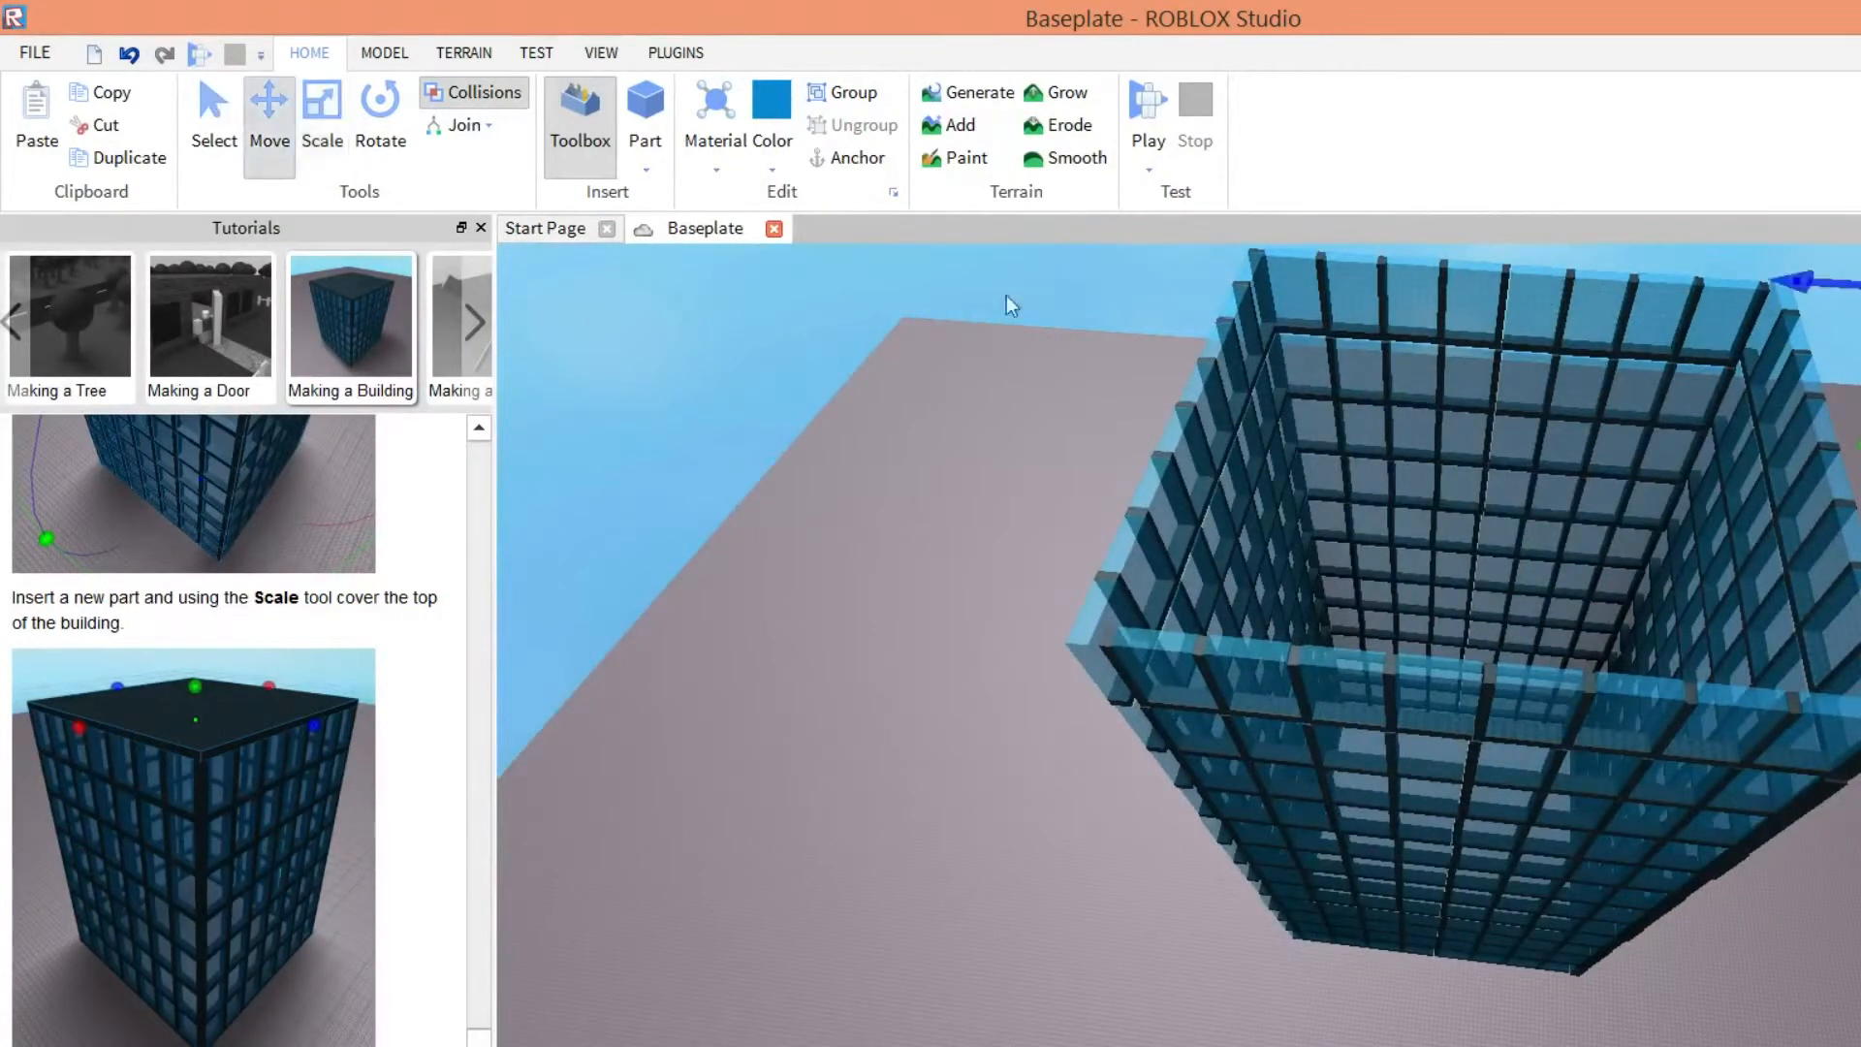
drag(1415, 223, 1208, 213)
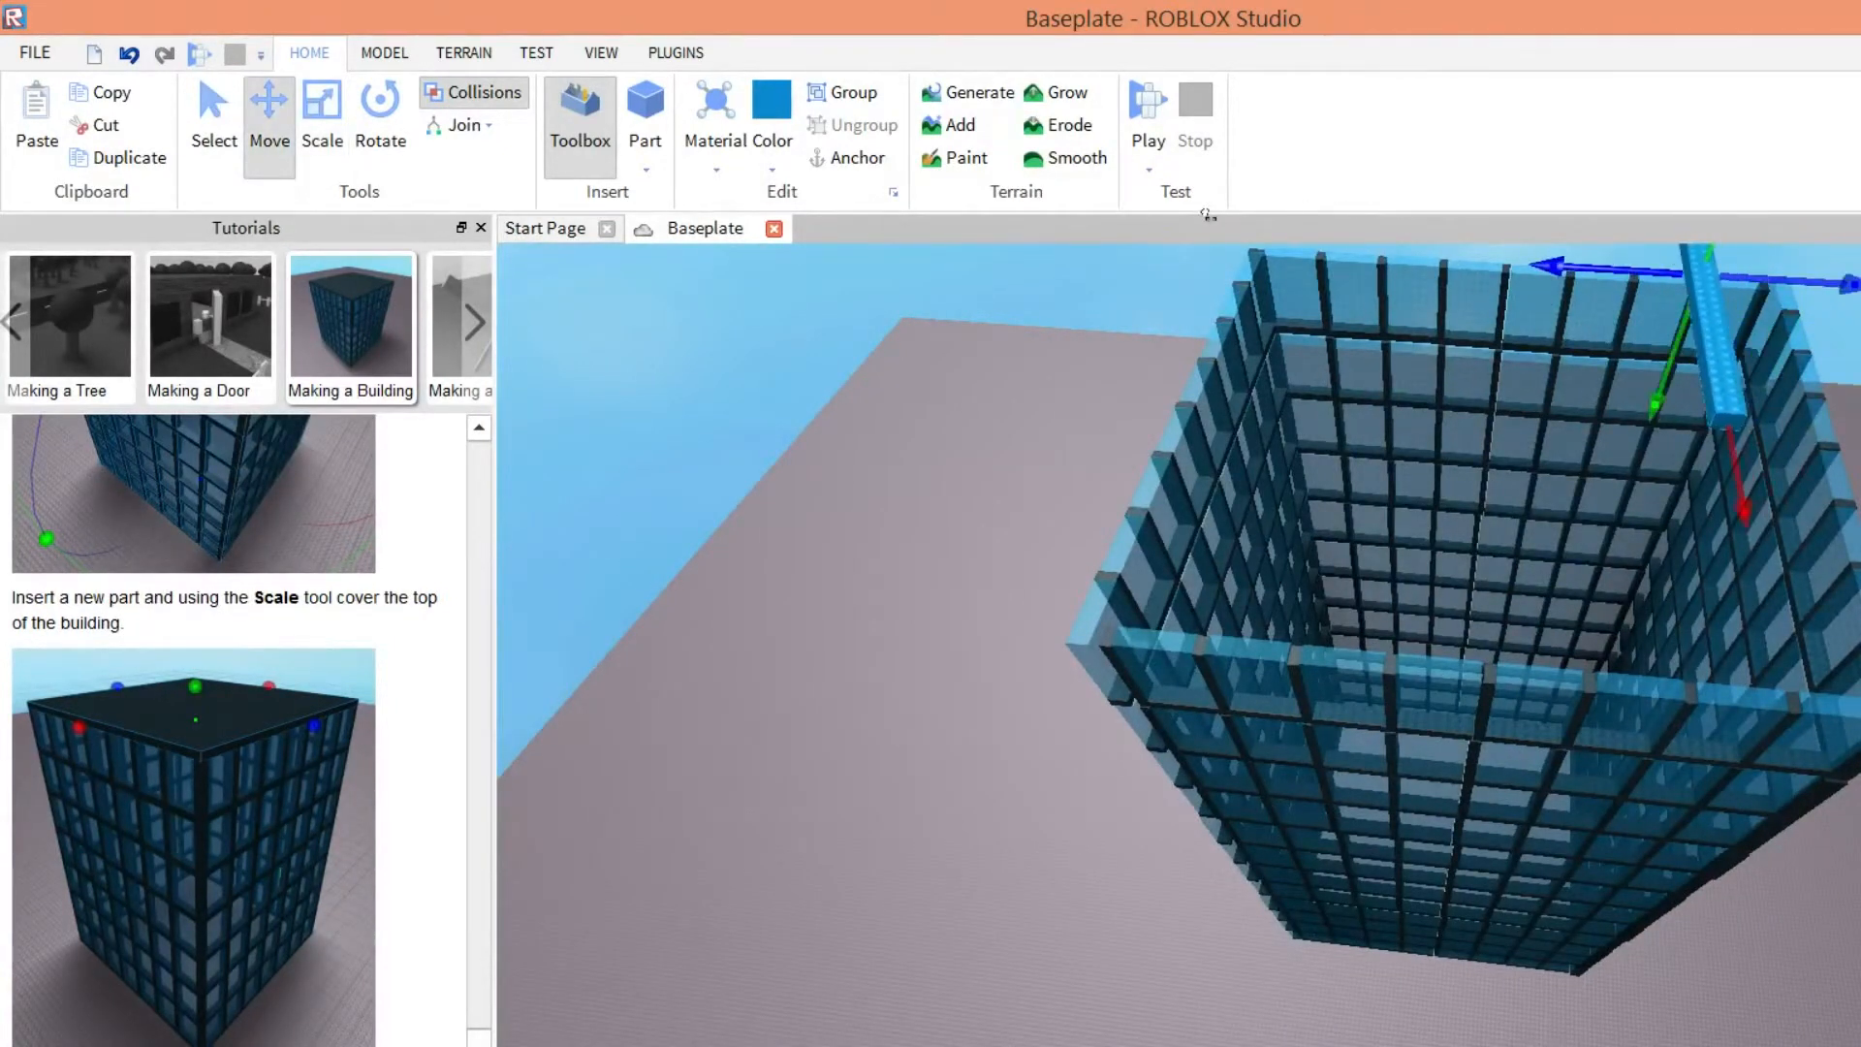
drag(1317, 278, 1284, 378)
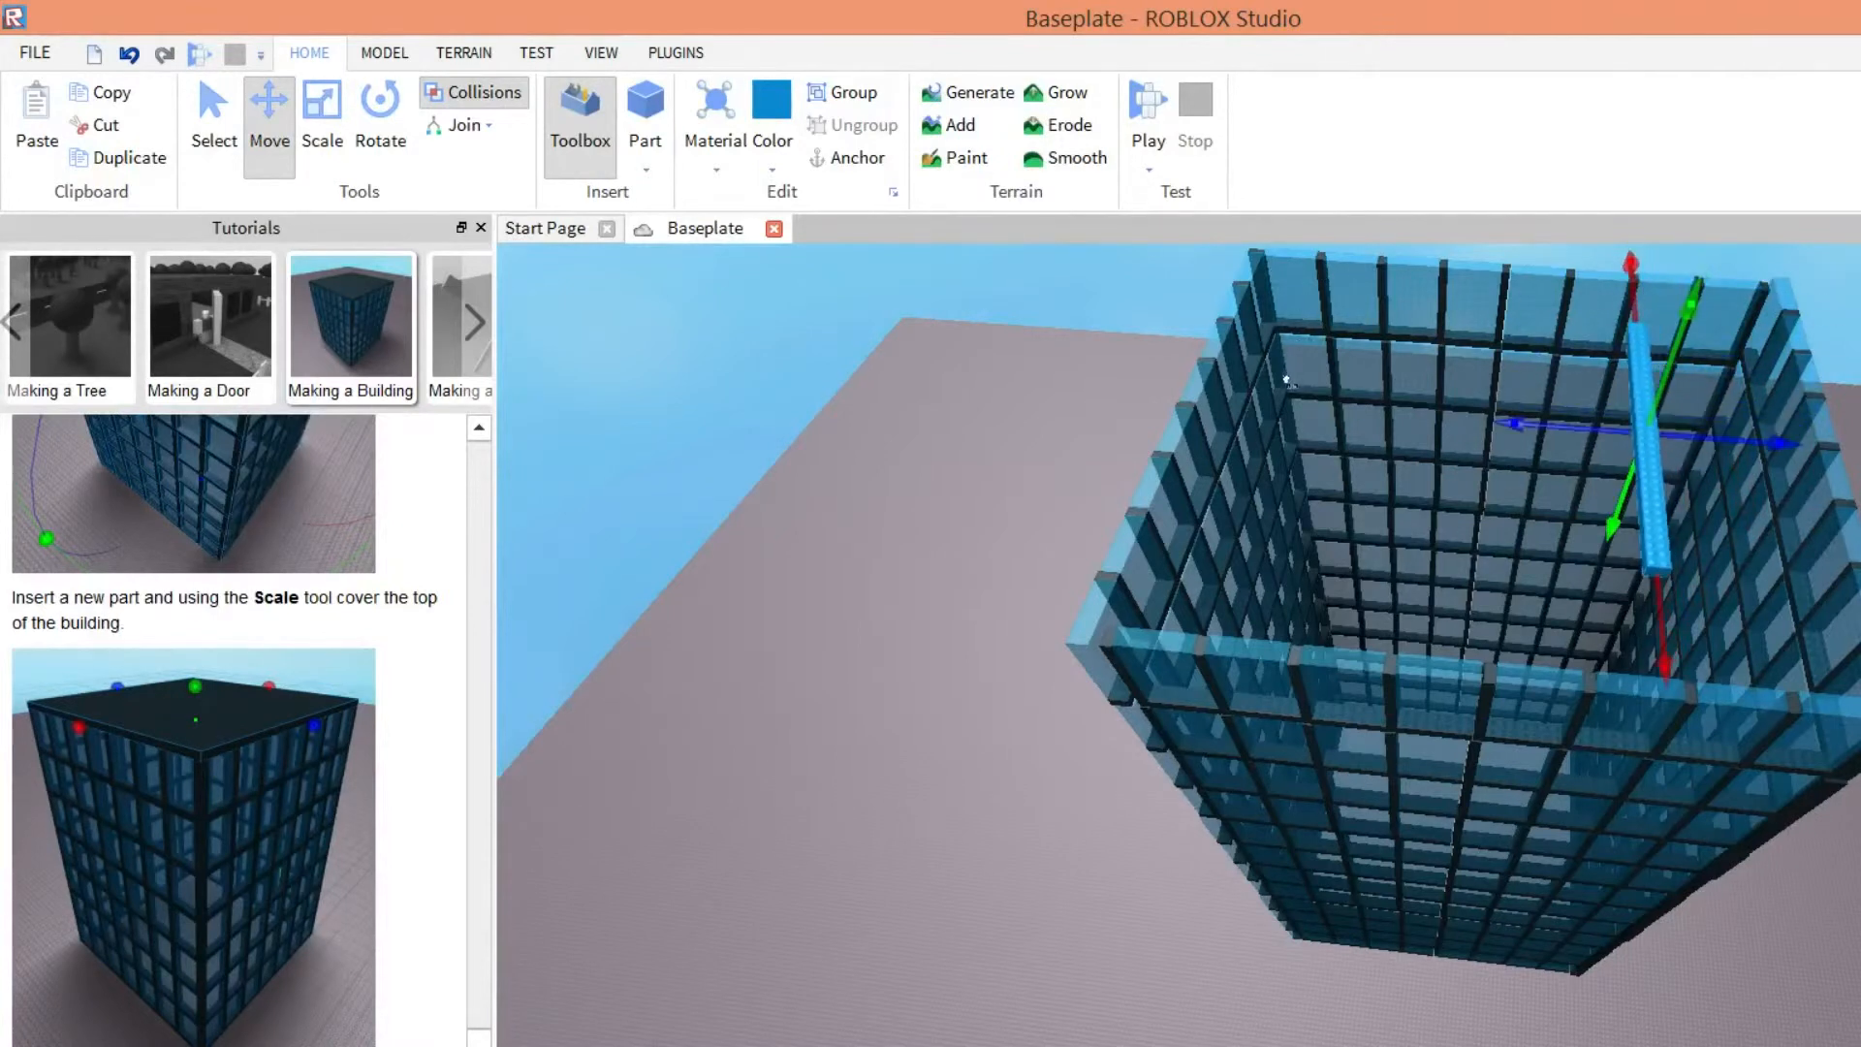
drag(1315, 472, 1319, 568)
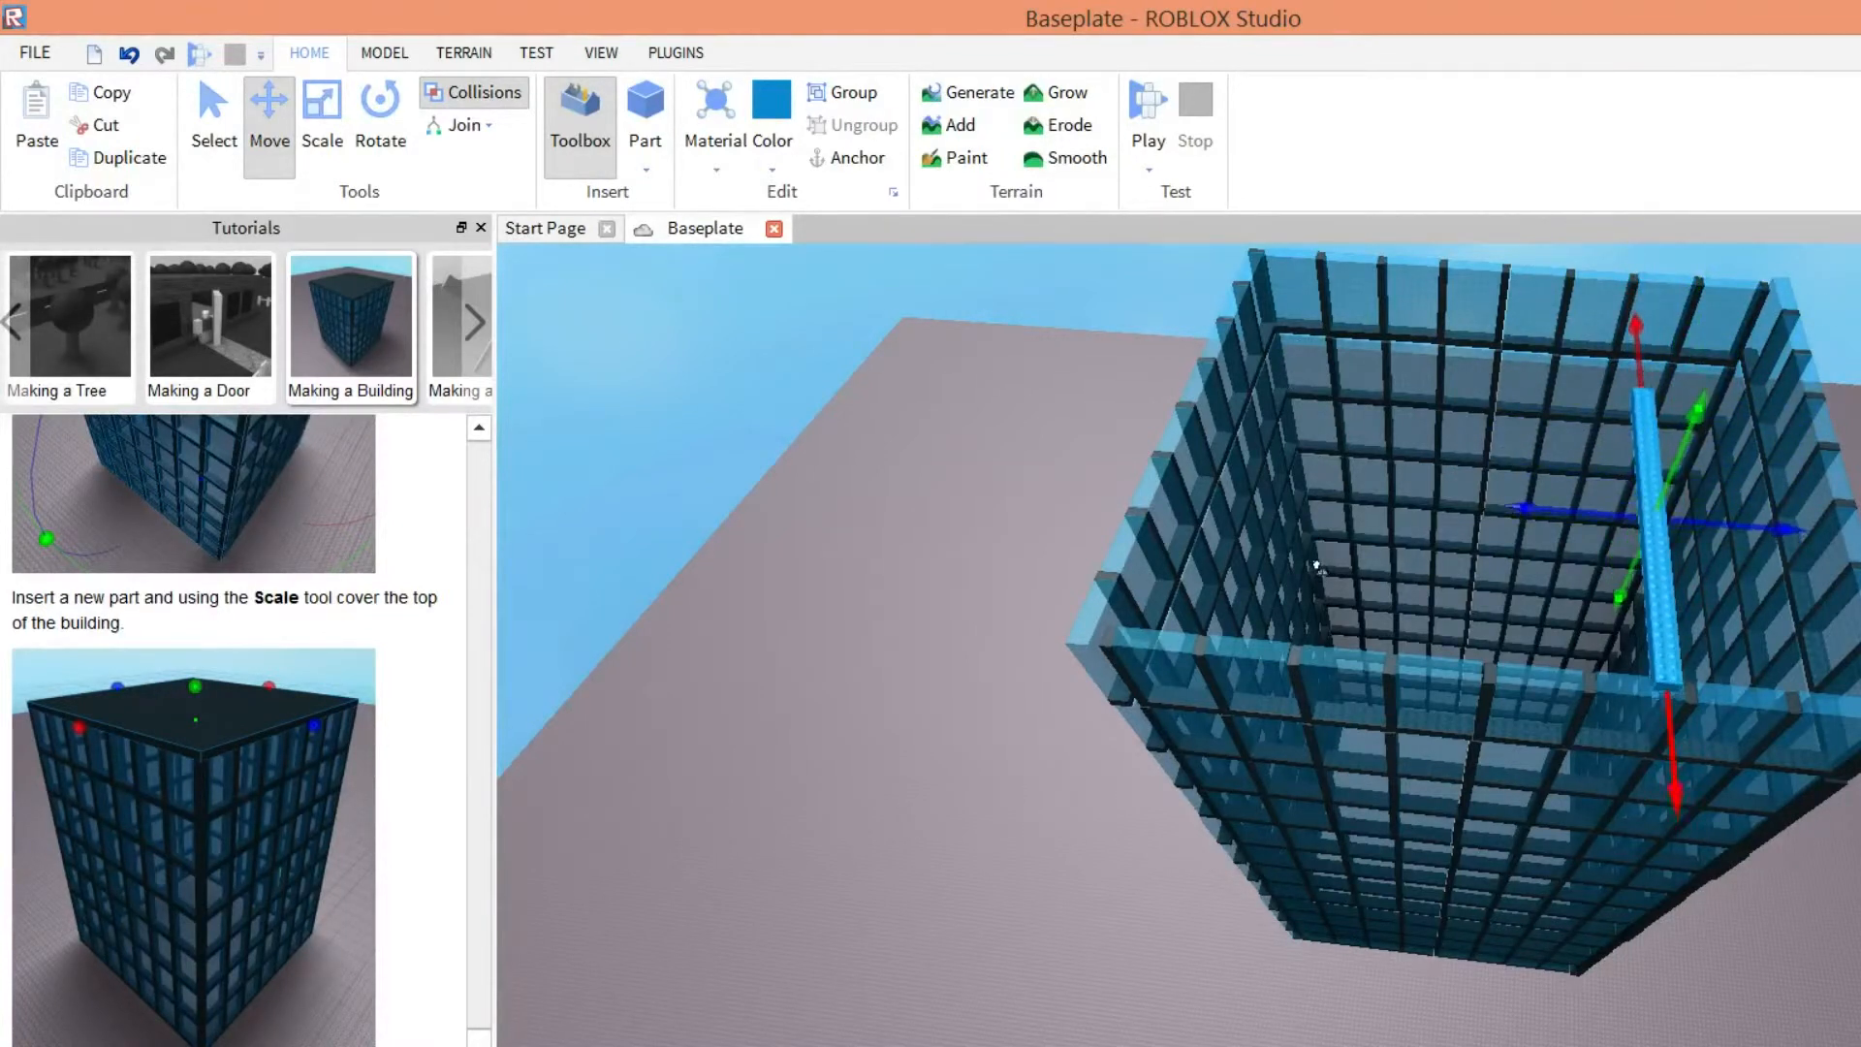
- Scale the beam sideways in both directions into a flat roof plate over the building's open top
click(322, 107)
drag(1617, 512, 885, 405)
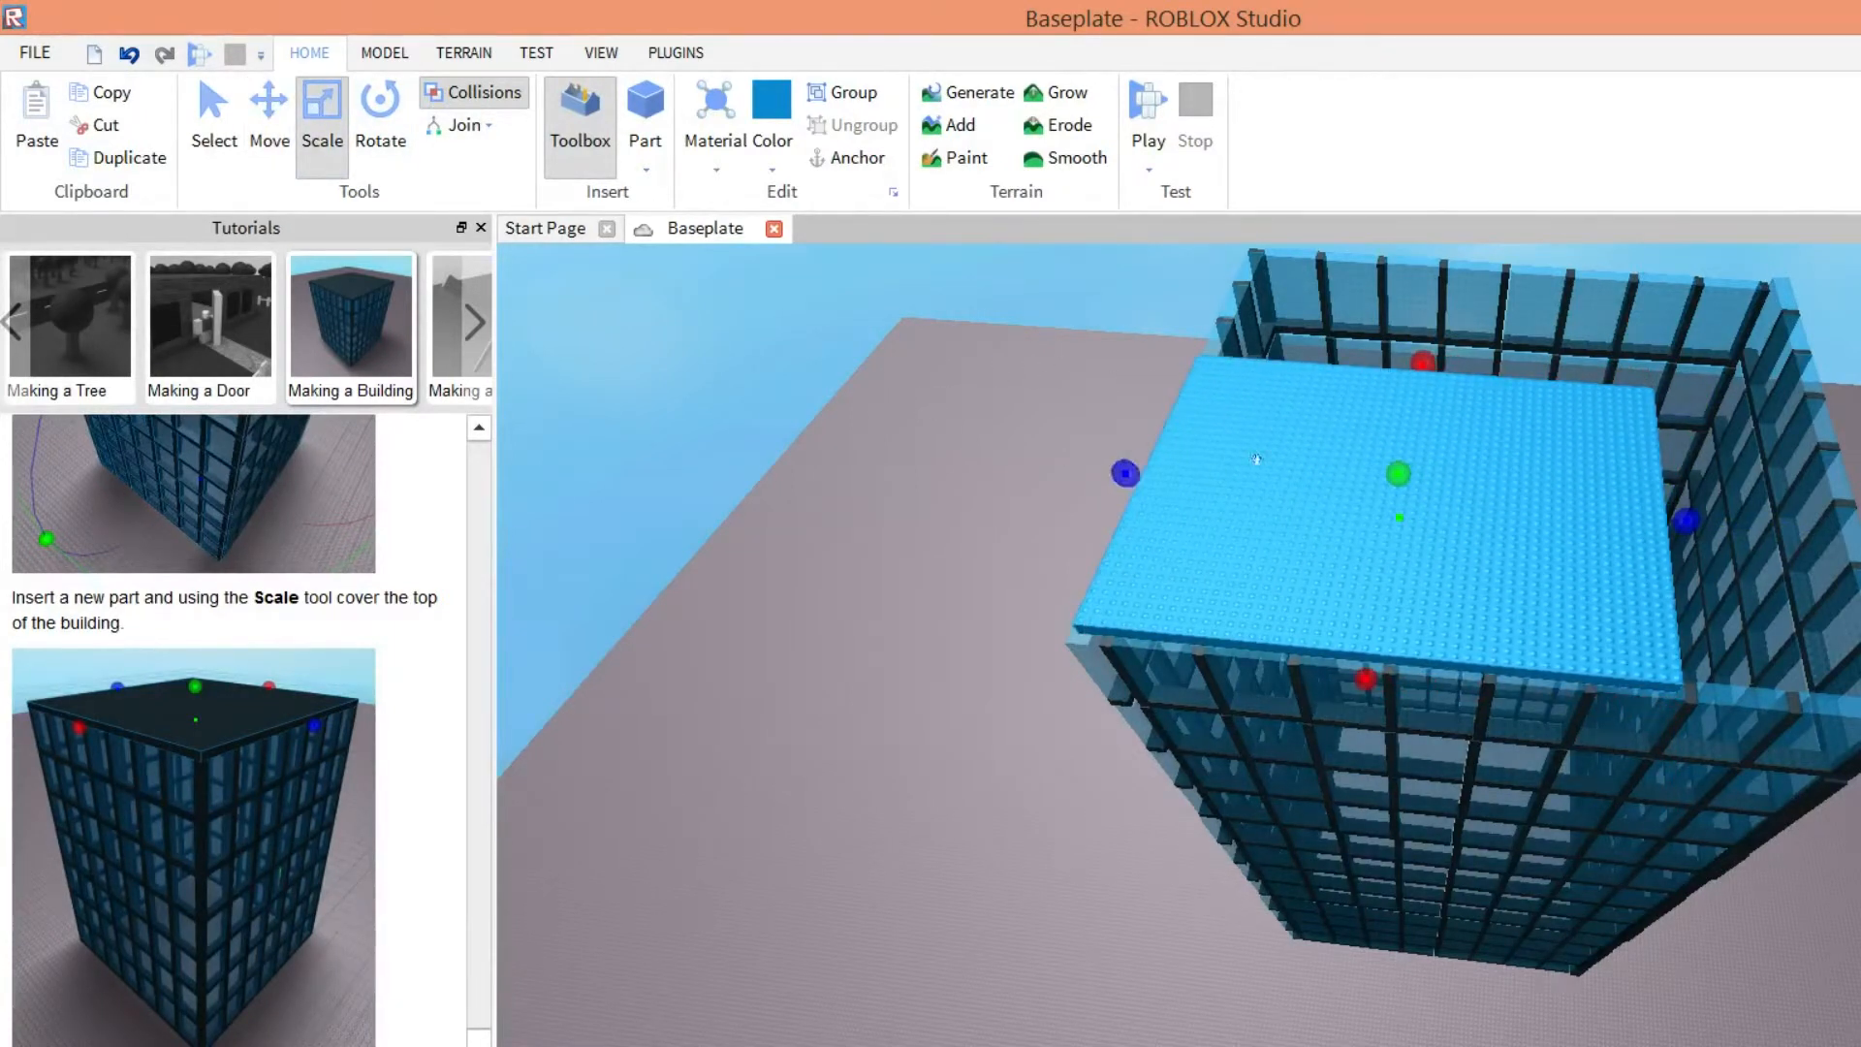
drag(1339, 413, 1494, 418)
right_drag(1494, 418, 1677, 540)
drag(1100, 331, 1304, 412)
- Extend the roof plate's remaining edges slightly past the walls so the whole top is covered
right_drag(1422, 618, 1421, 623)
scroll(1434, 504, up, 3)
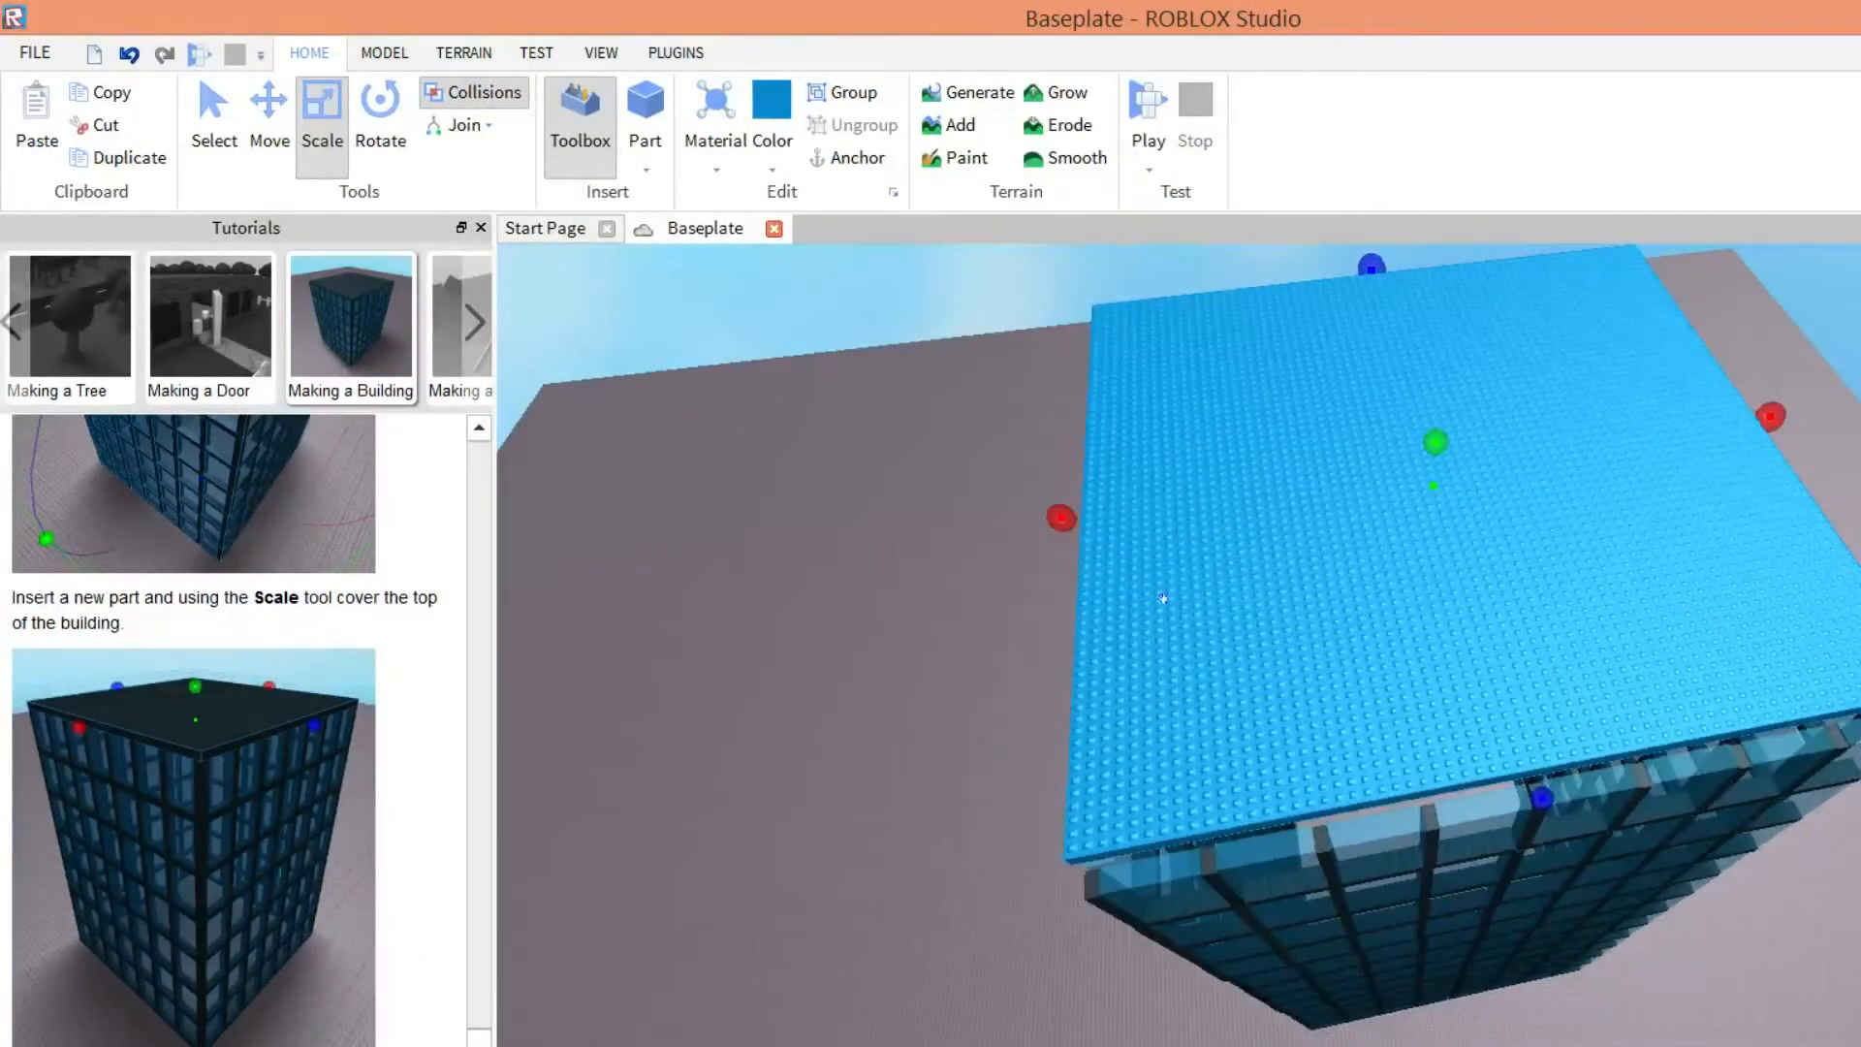
drag(1217, 621, 1234, 647)
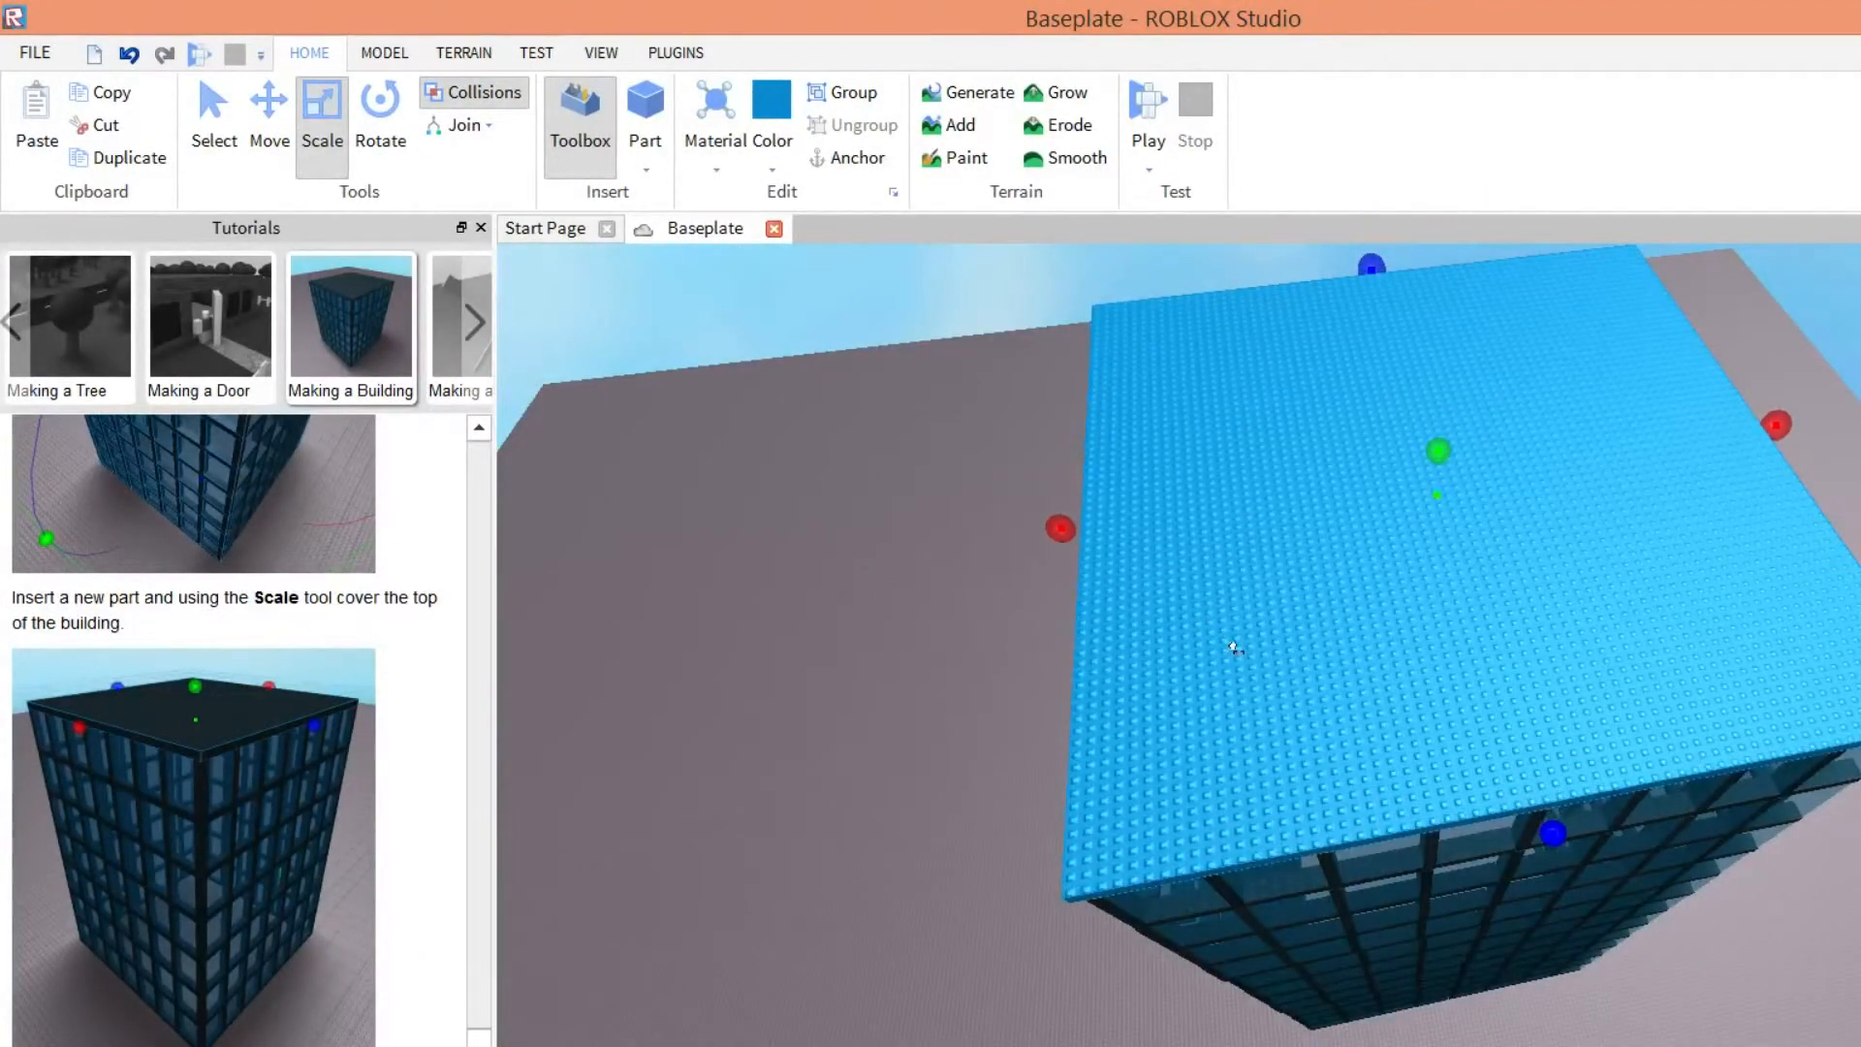
right_drag(1631, 653, 1631, 653)
drag(1535, 521, 1574, 561)
right_drag(1574, 561, 1574, 561)
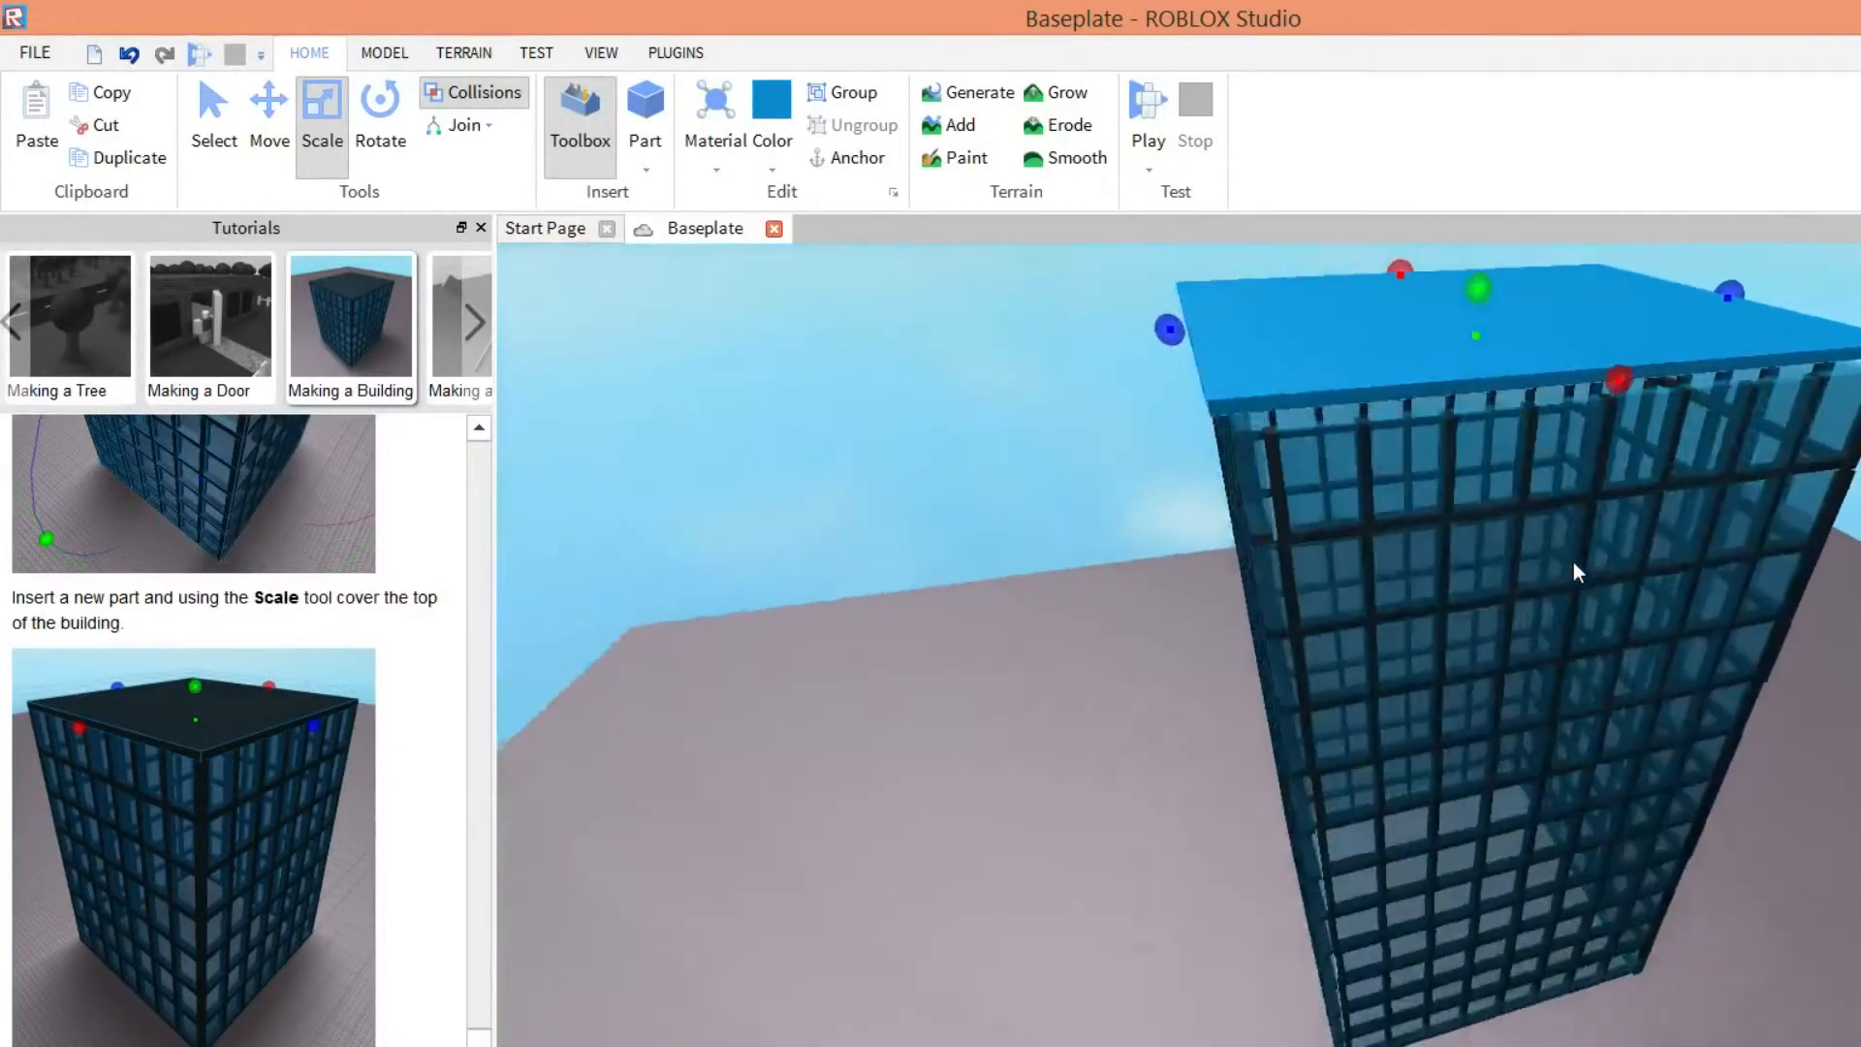
drag(1628, 400, 1643, 510)
right_drag(1642, 510, 1642, 511)
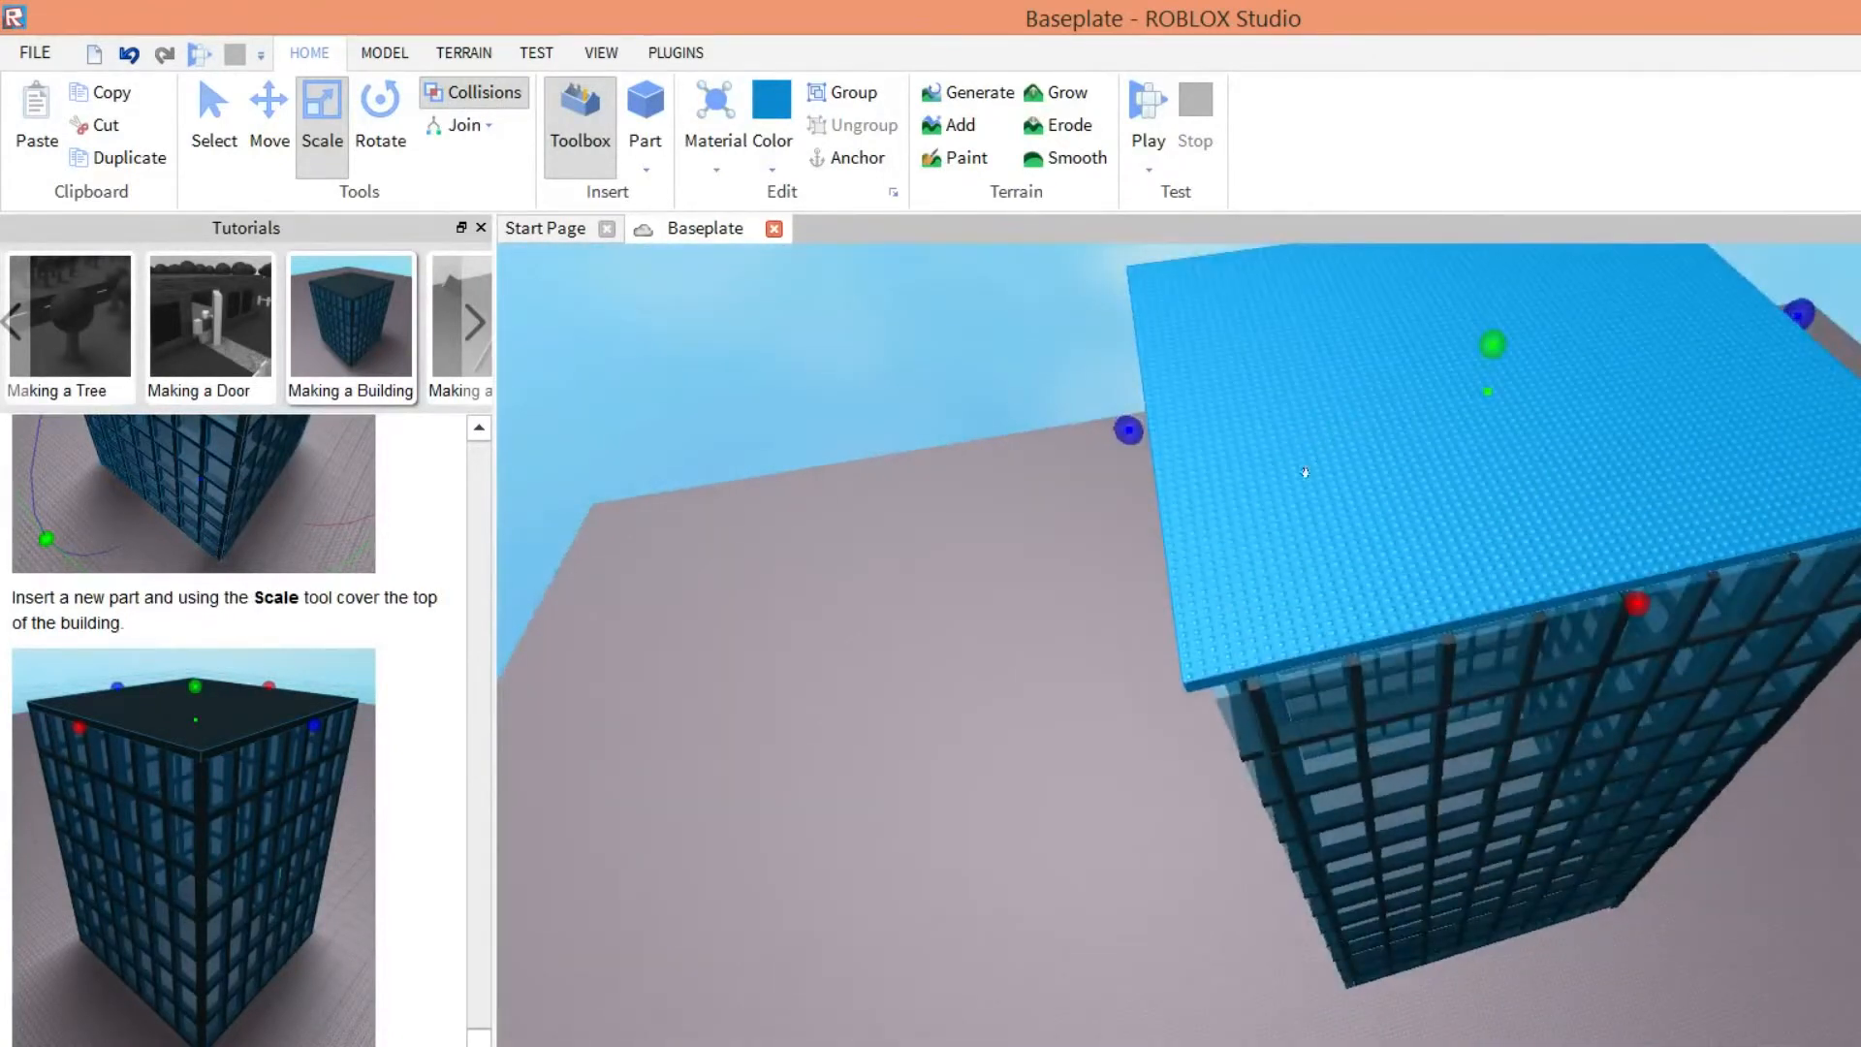
key(ctrl+v)
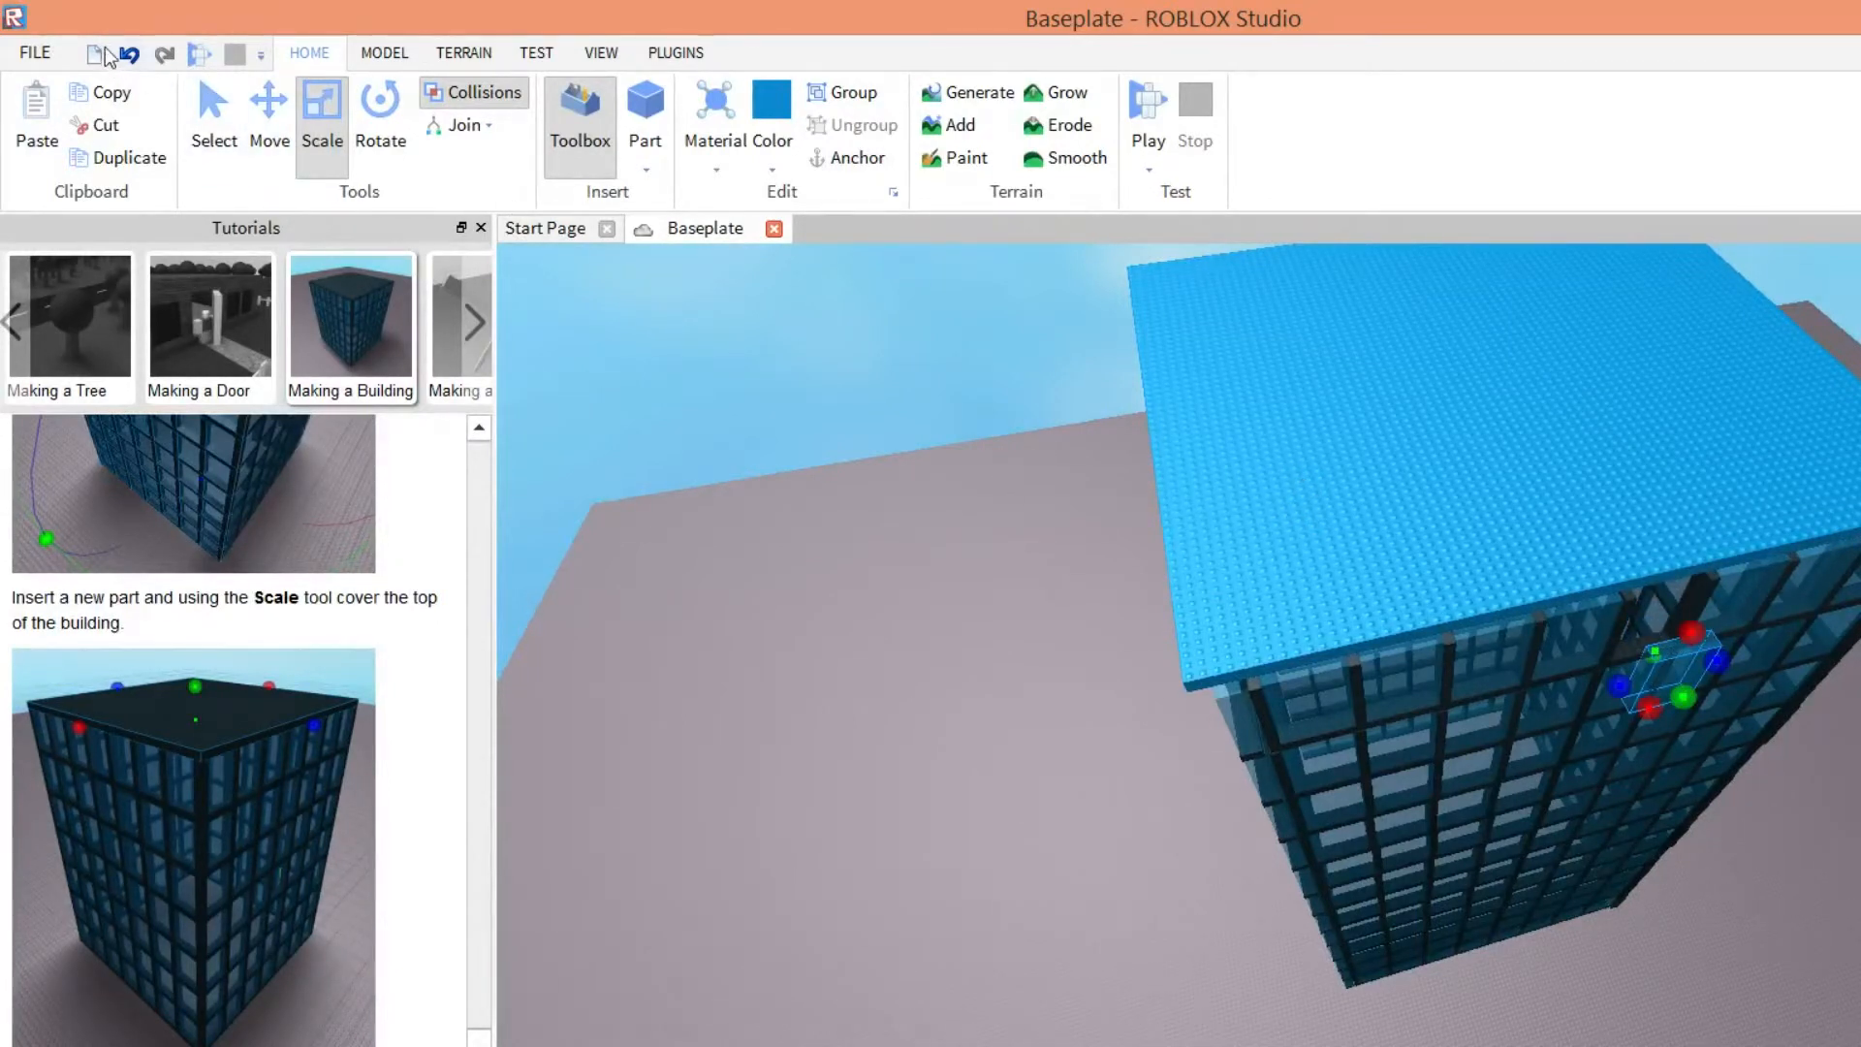
click(124, 55)
click(1274, 414)
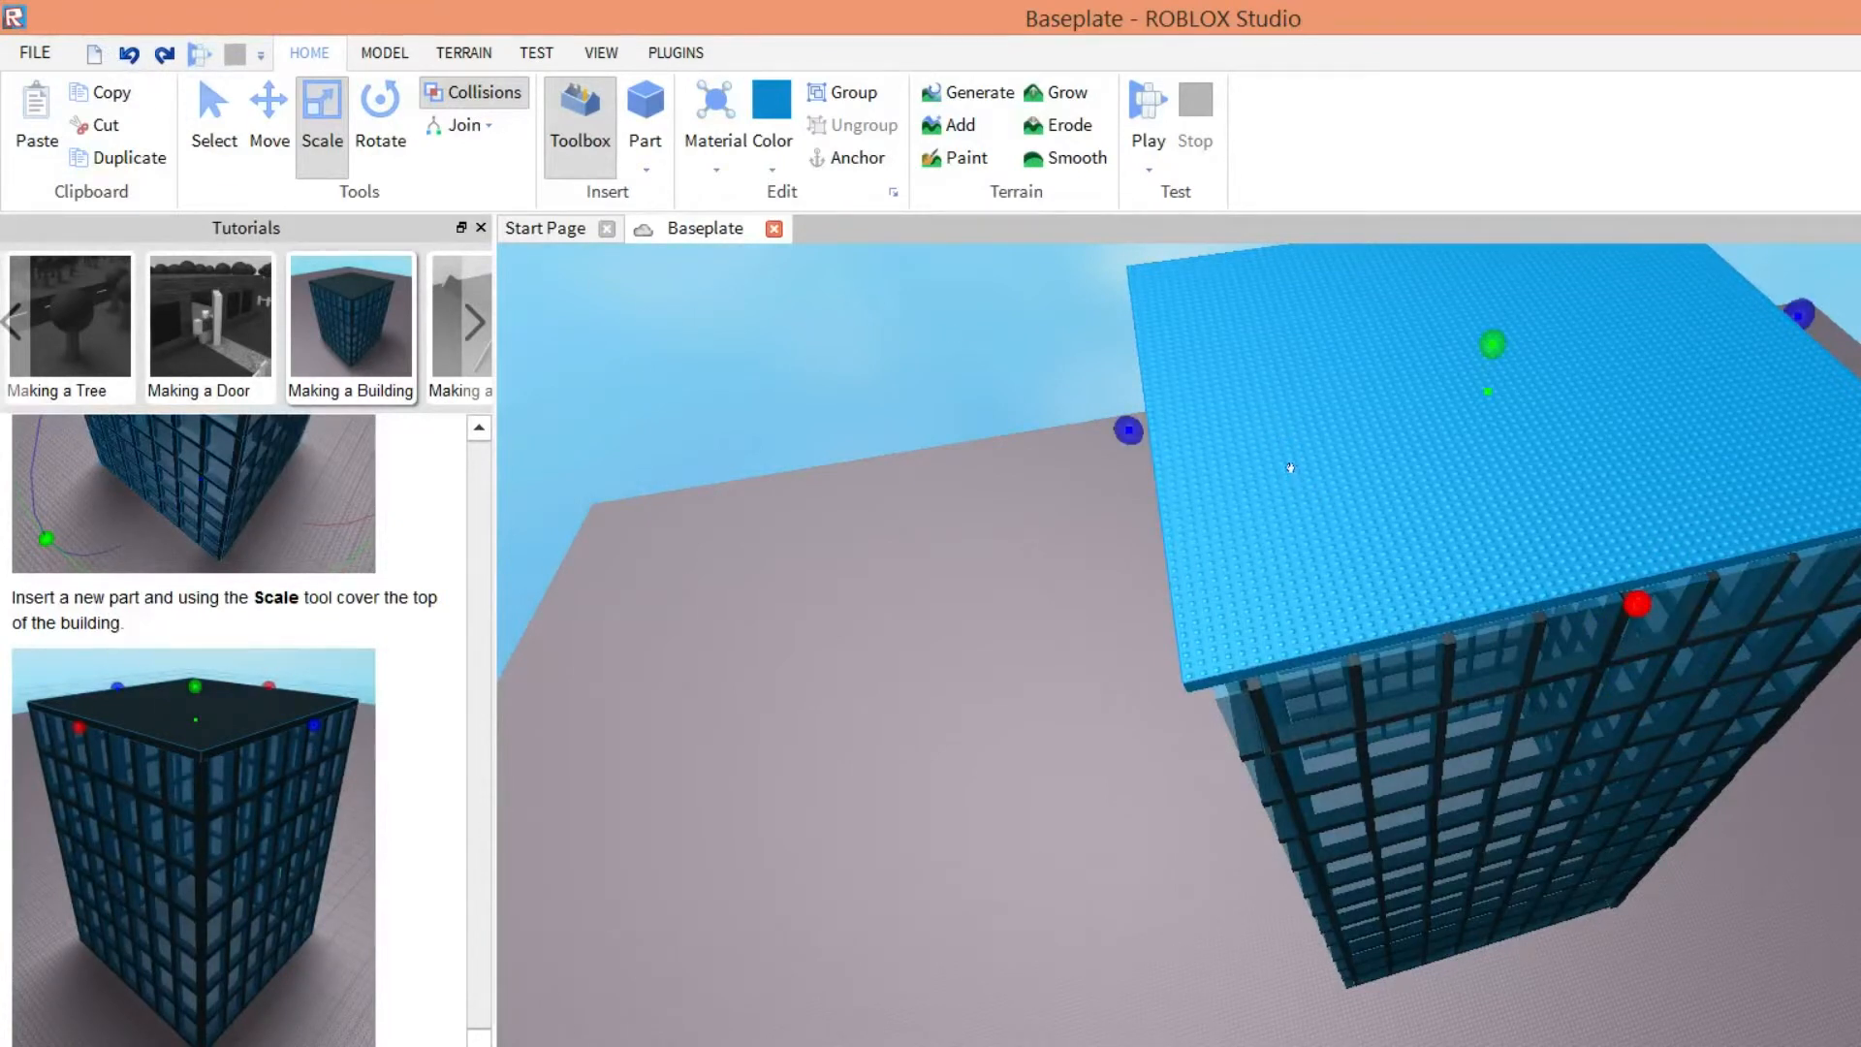
- Fine-tune the roof plate's edge and lower the plate onto the tops of the walls
drag(1290, 468, 1296, 478)
right_drag(905, 683, 906, 682)
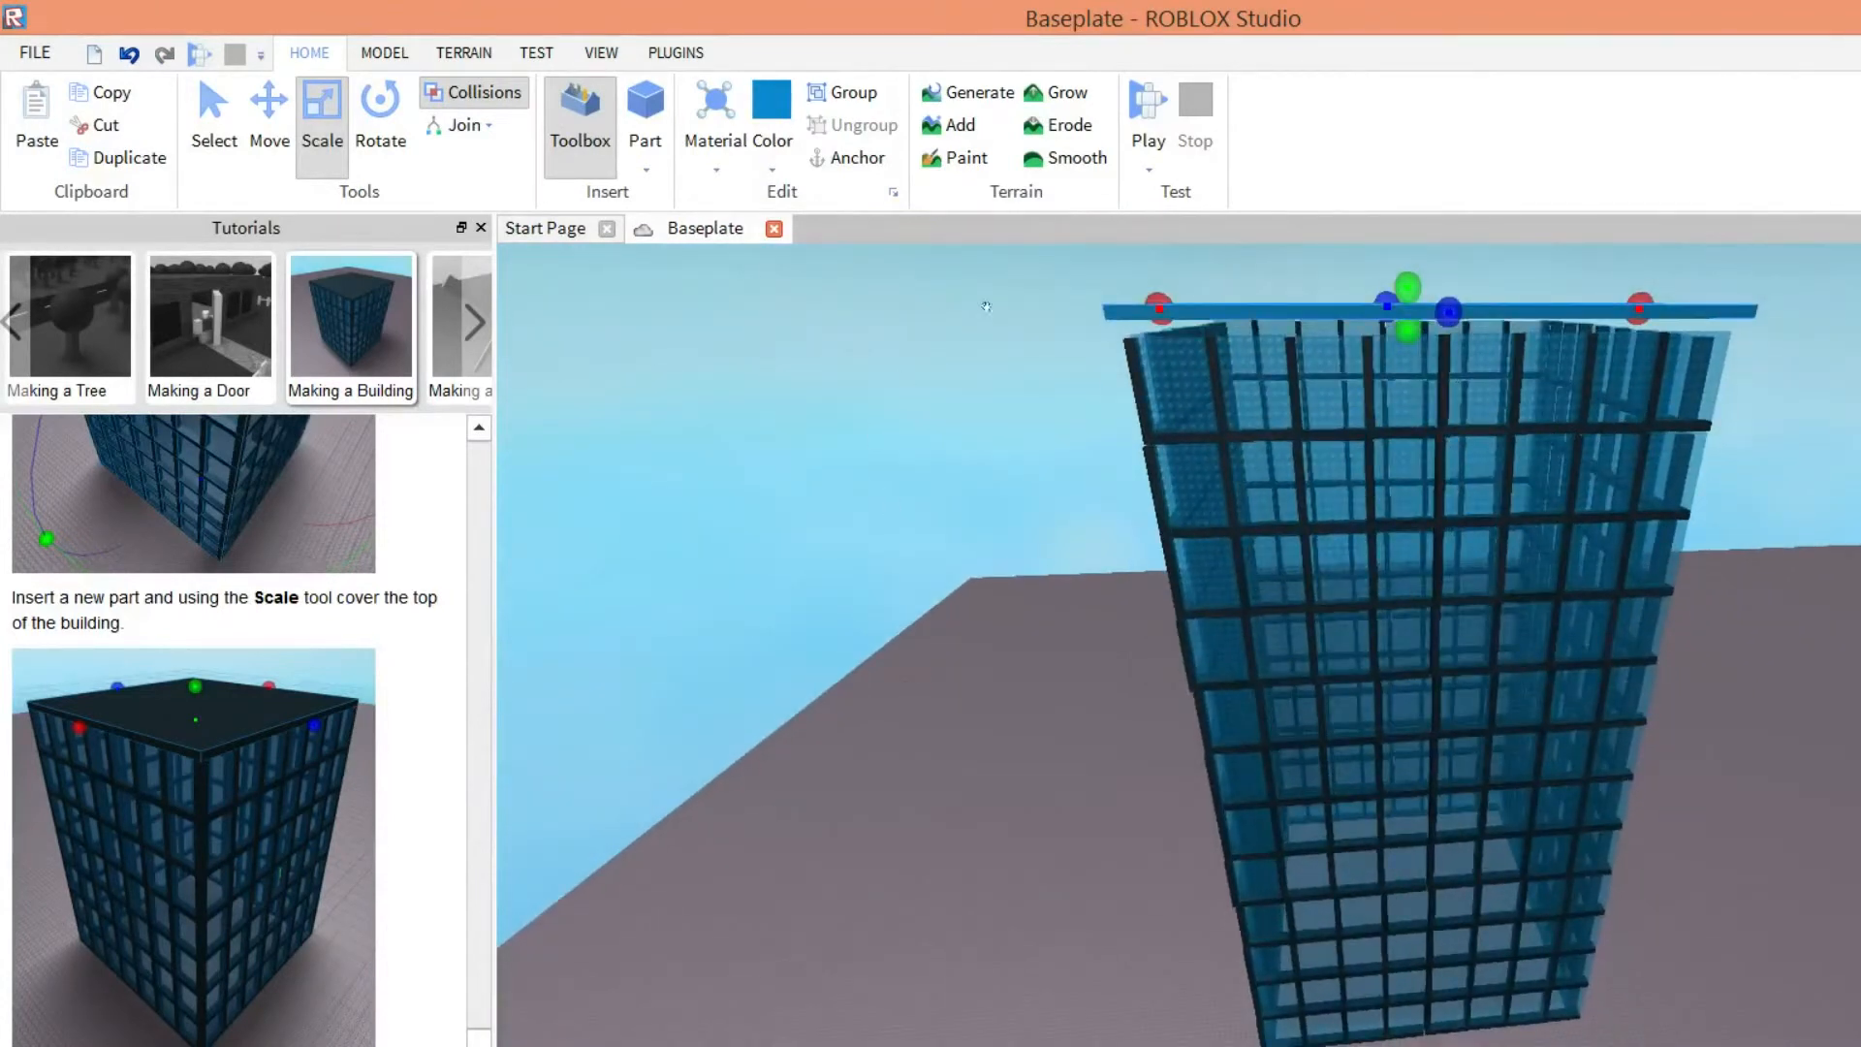
click(270, 126)
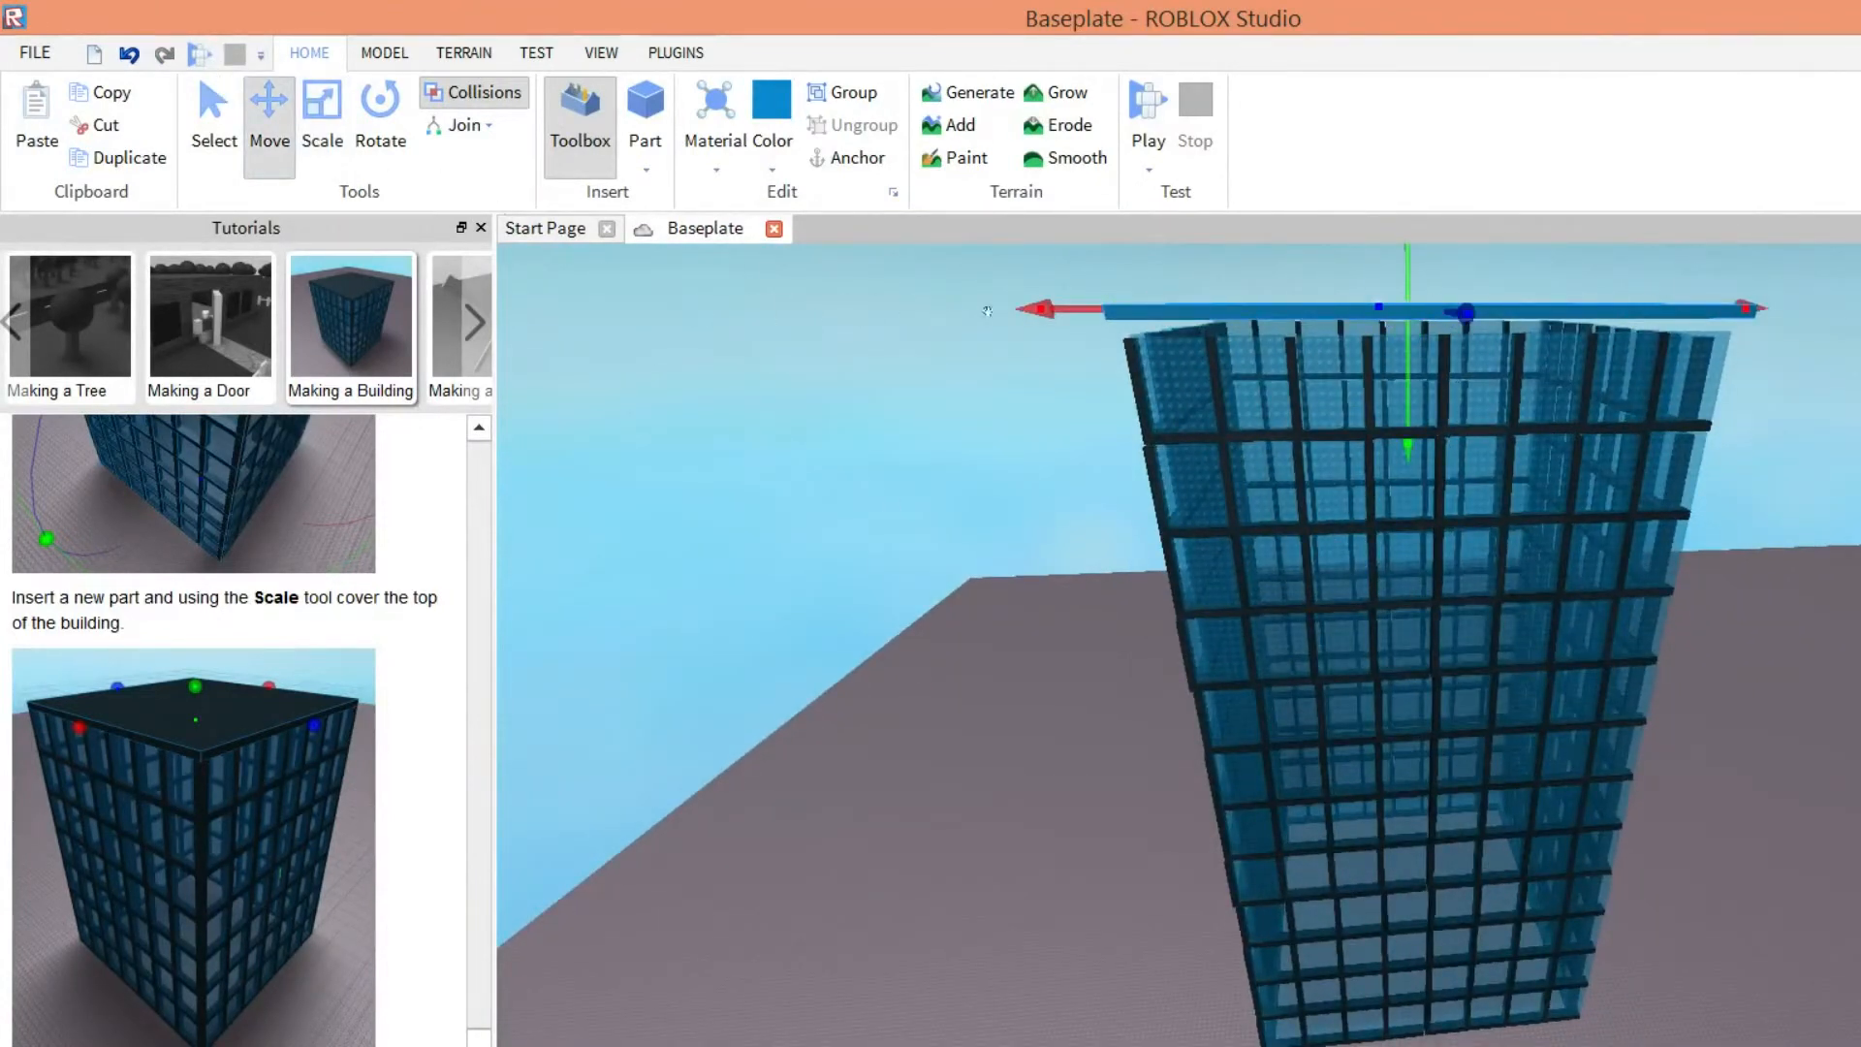
drag(1106, 194, 1112, 214)
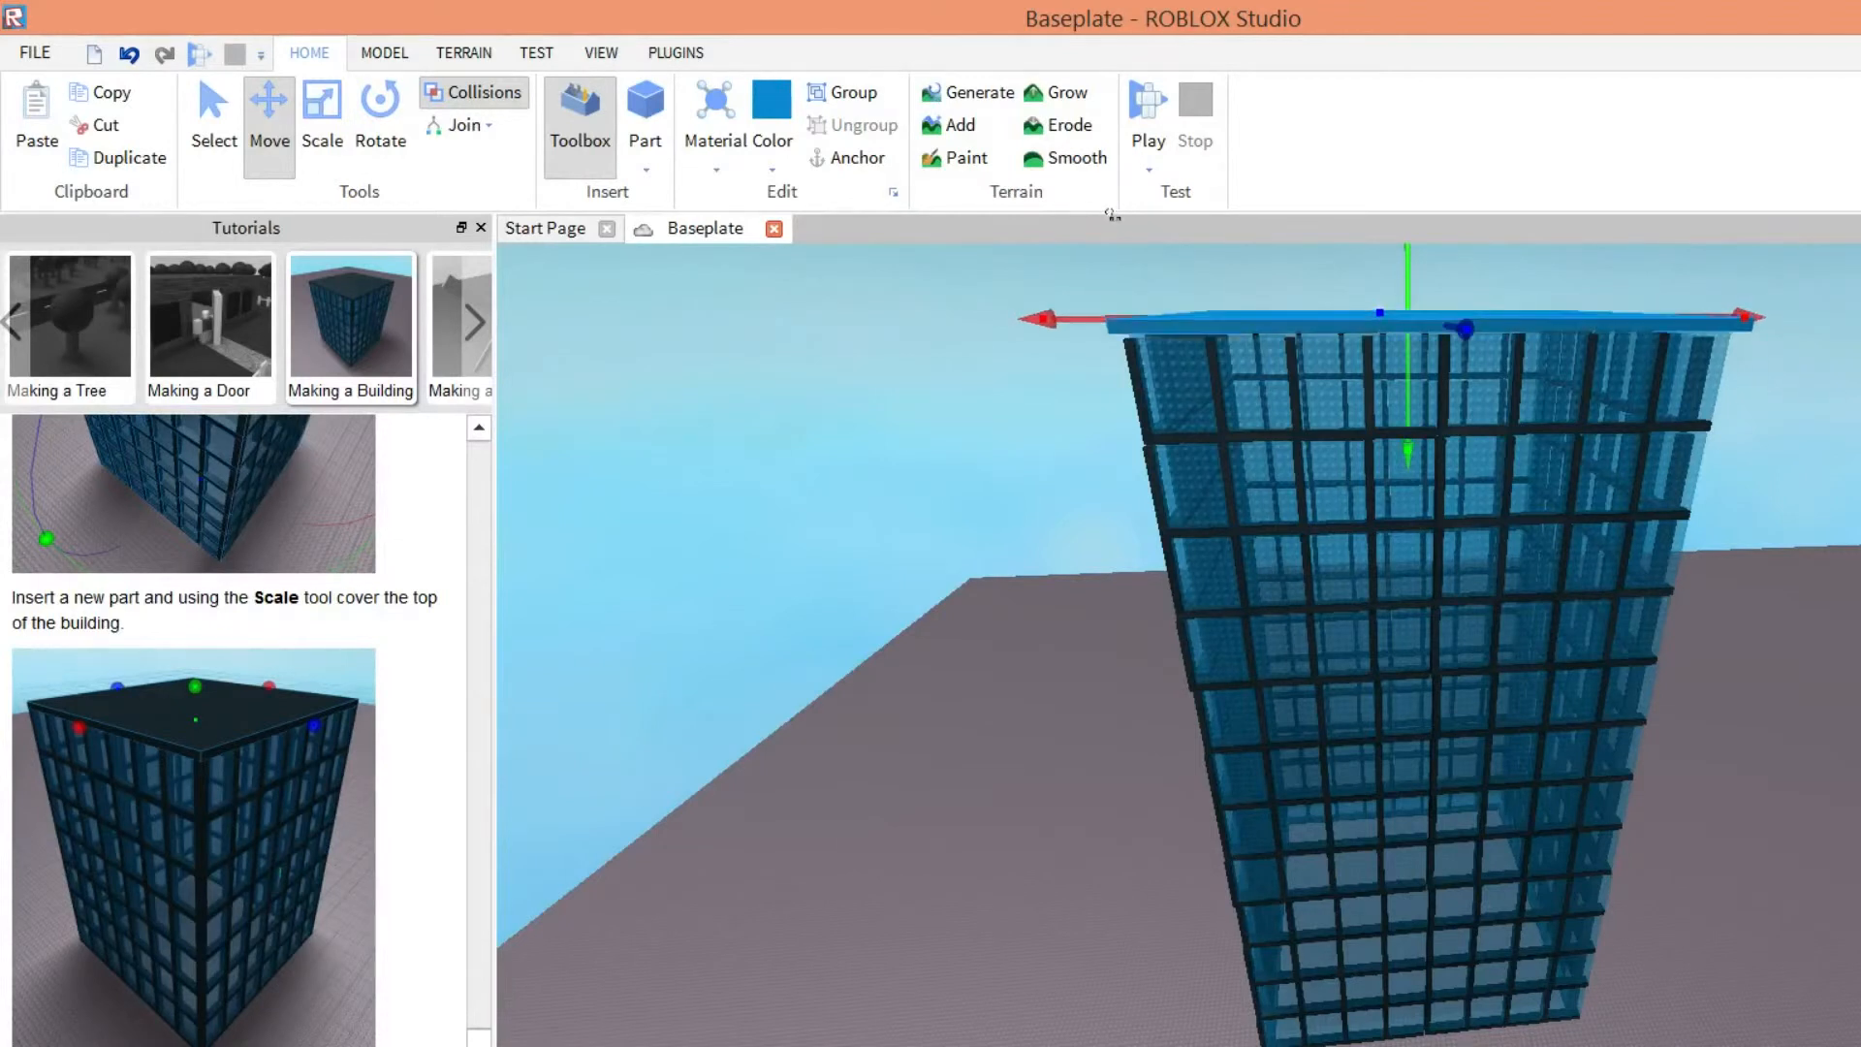
- Color the roof plate black to match the window frames, then deselect it
right_click(1439, 624)
click(1412, 670)
right_drag(1500, 454, 1498, 442)
click(1178, 355)
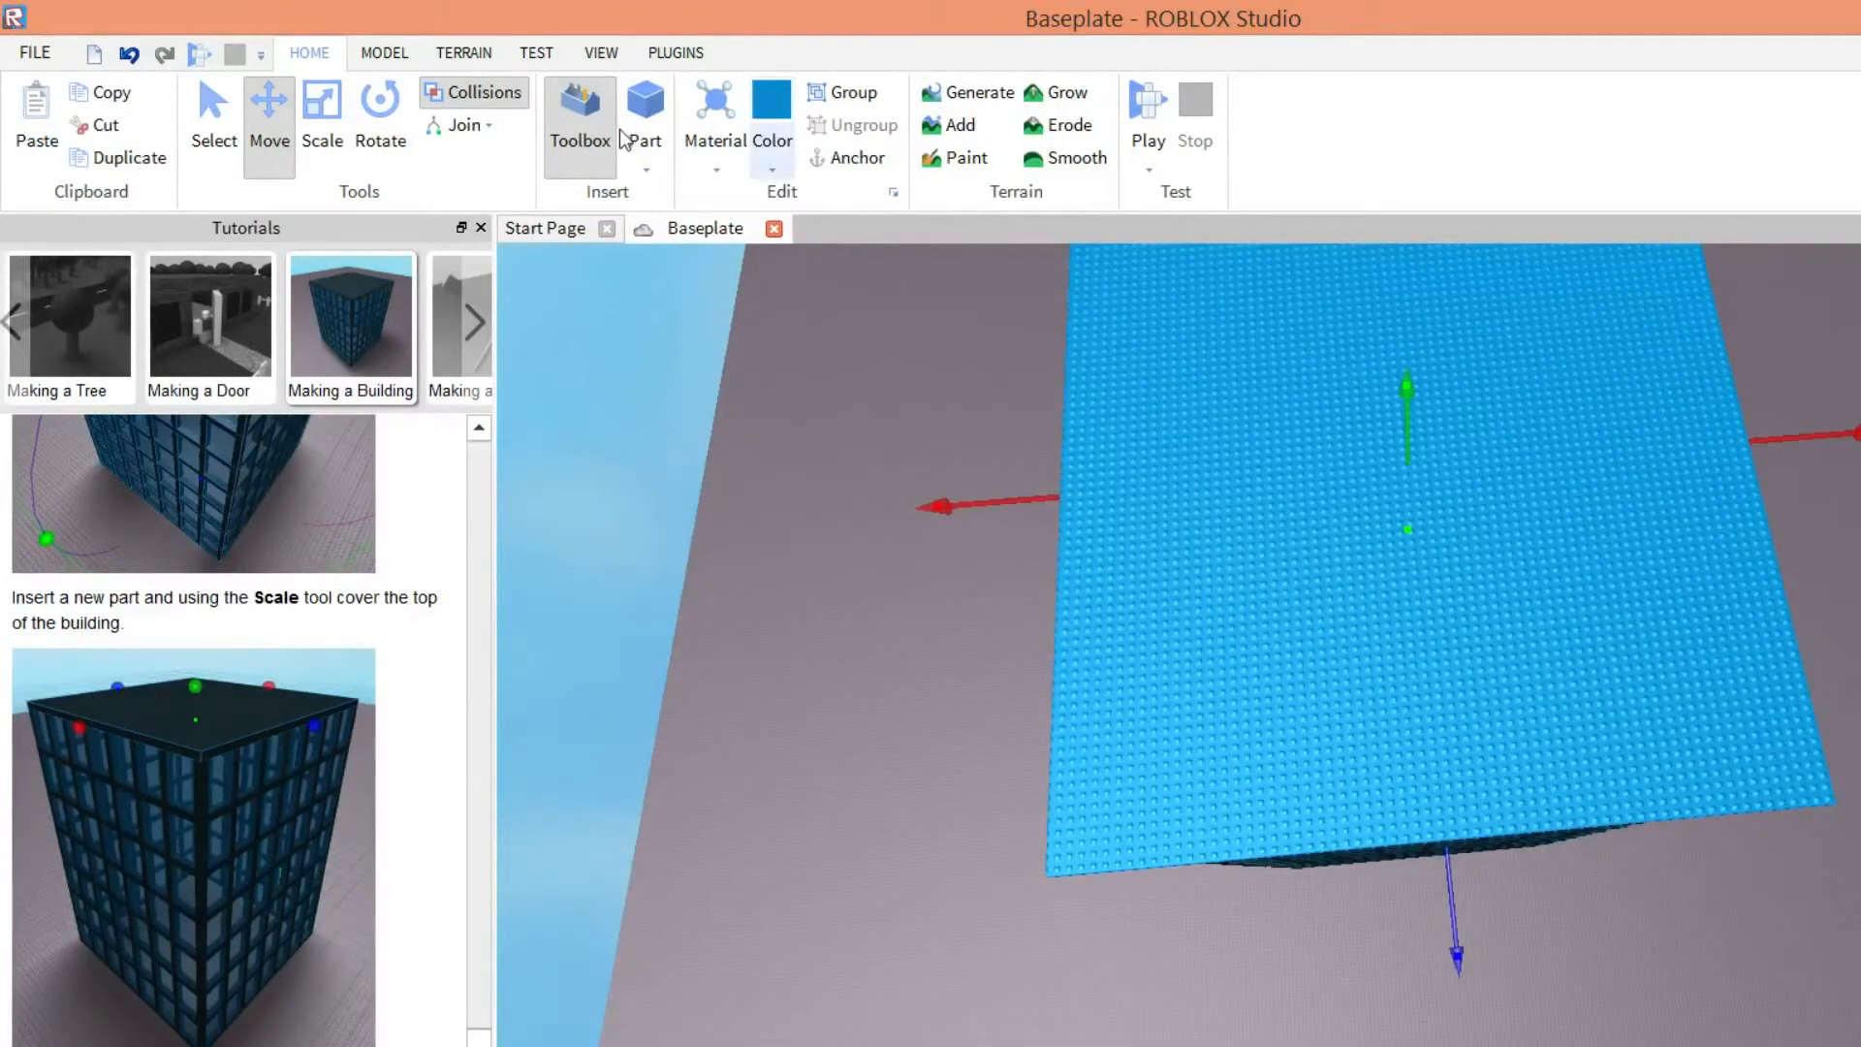
click(774, 163)
click(793, 495)
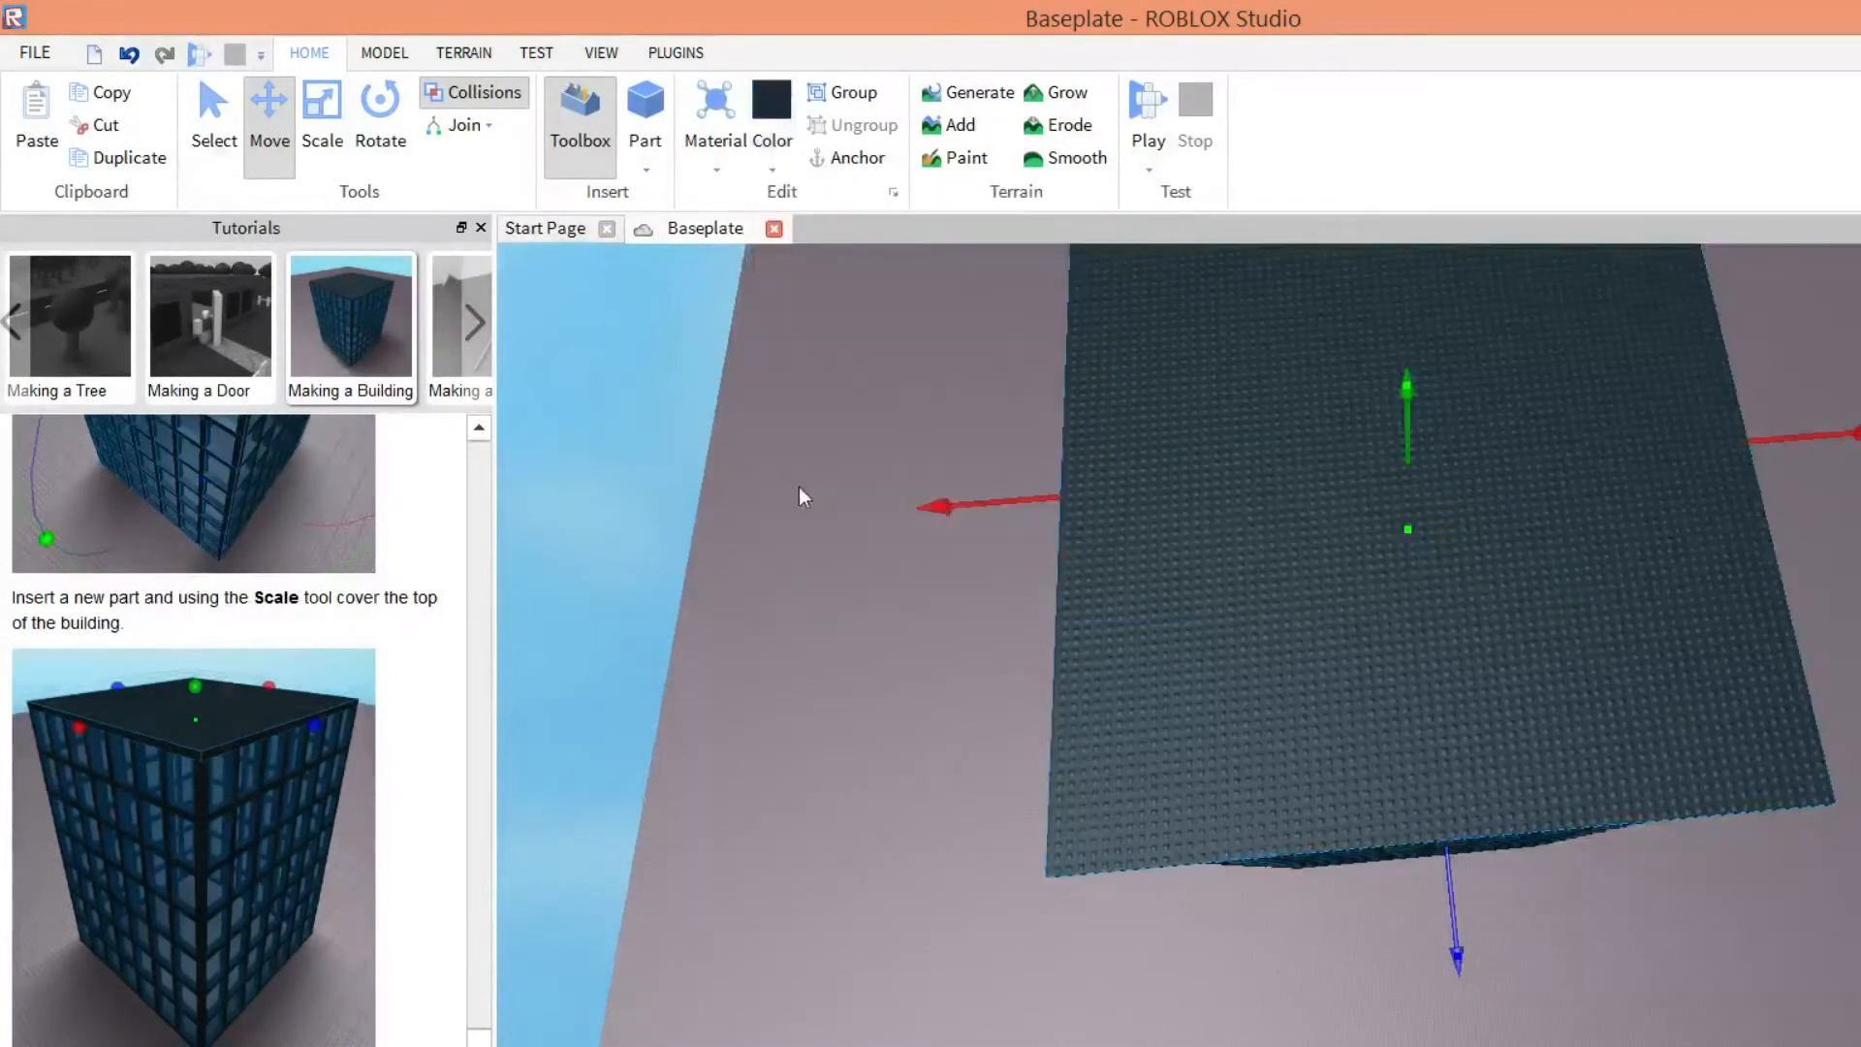
mouse_move(1382, 825)
right_down()
mouse_move(1413, 831)
mouse_move(1367, 843)
right_up()
click(1478, 818)
- Start a playtest of the finished building and walk and jump the character among its walls
scroll(1425, 716, down, 2)
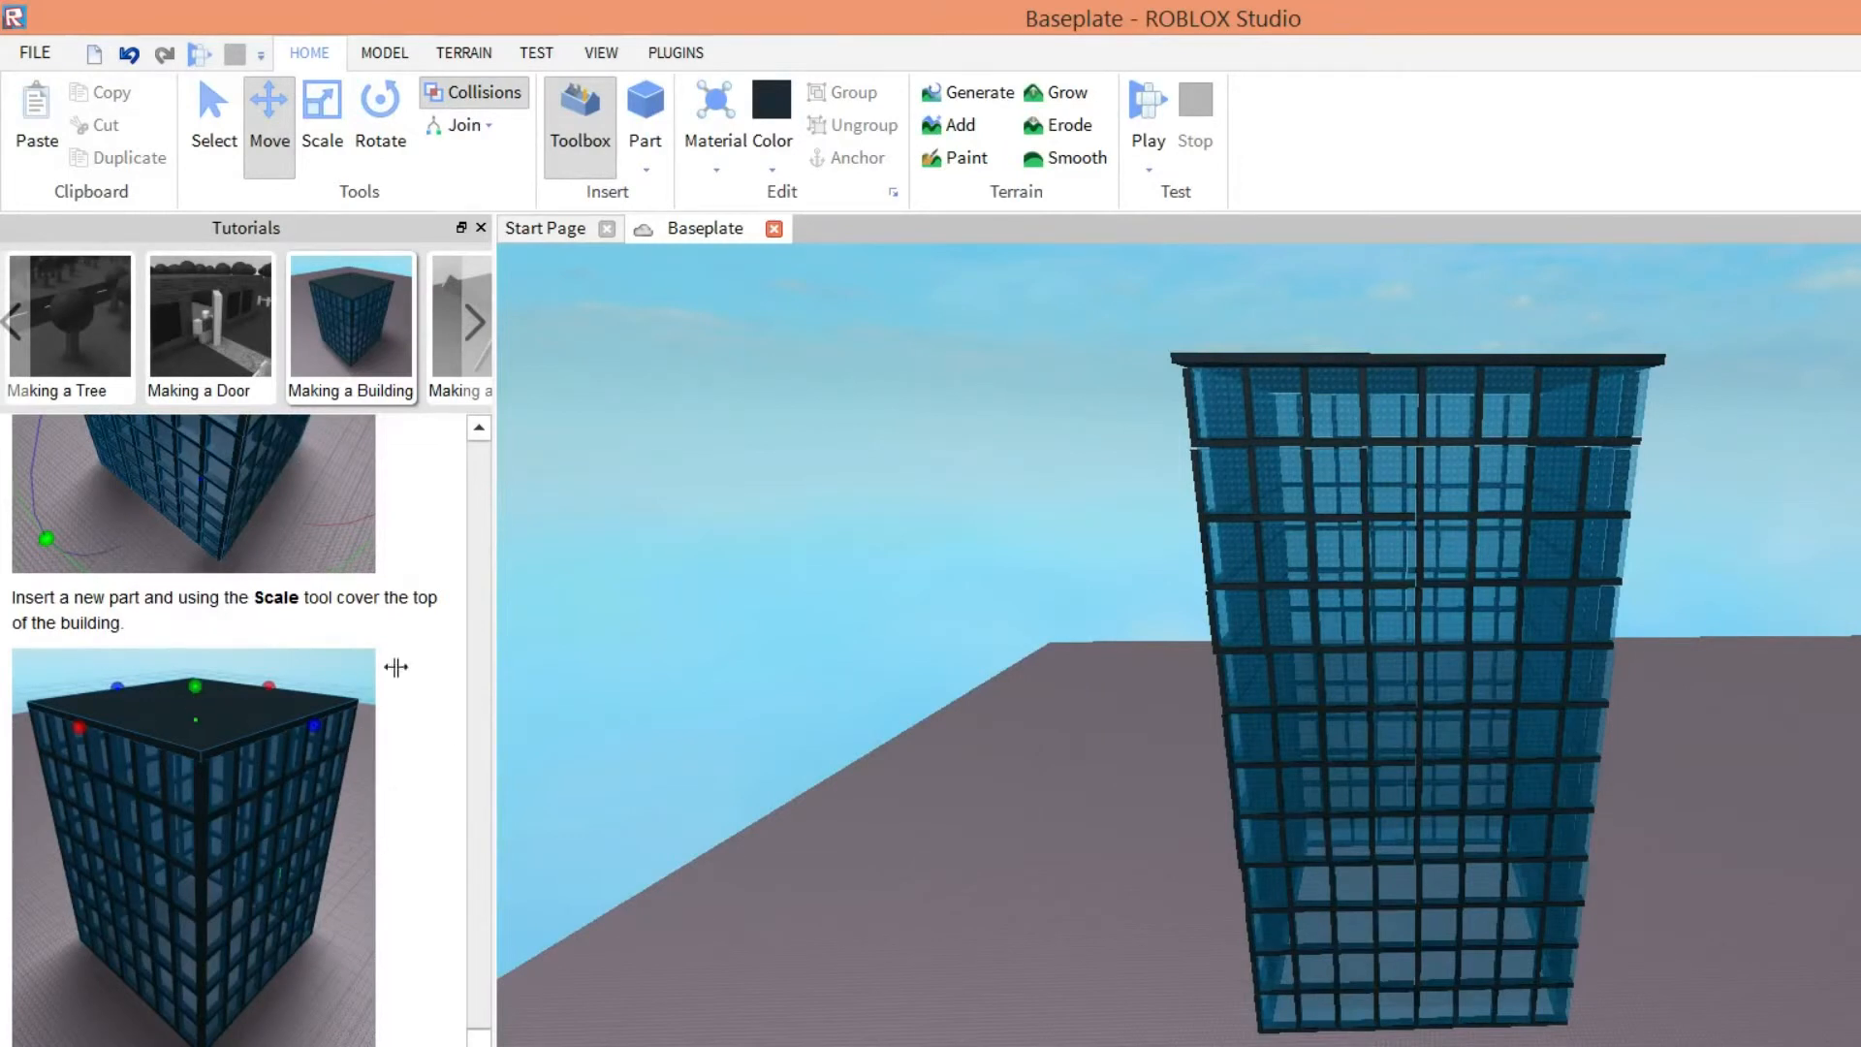
right_drag(1357, 872, 1372, 872)
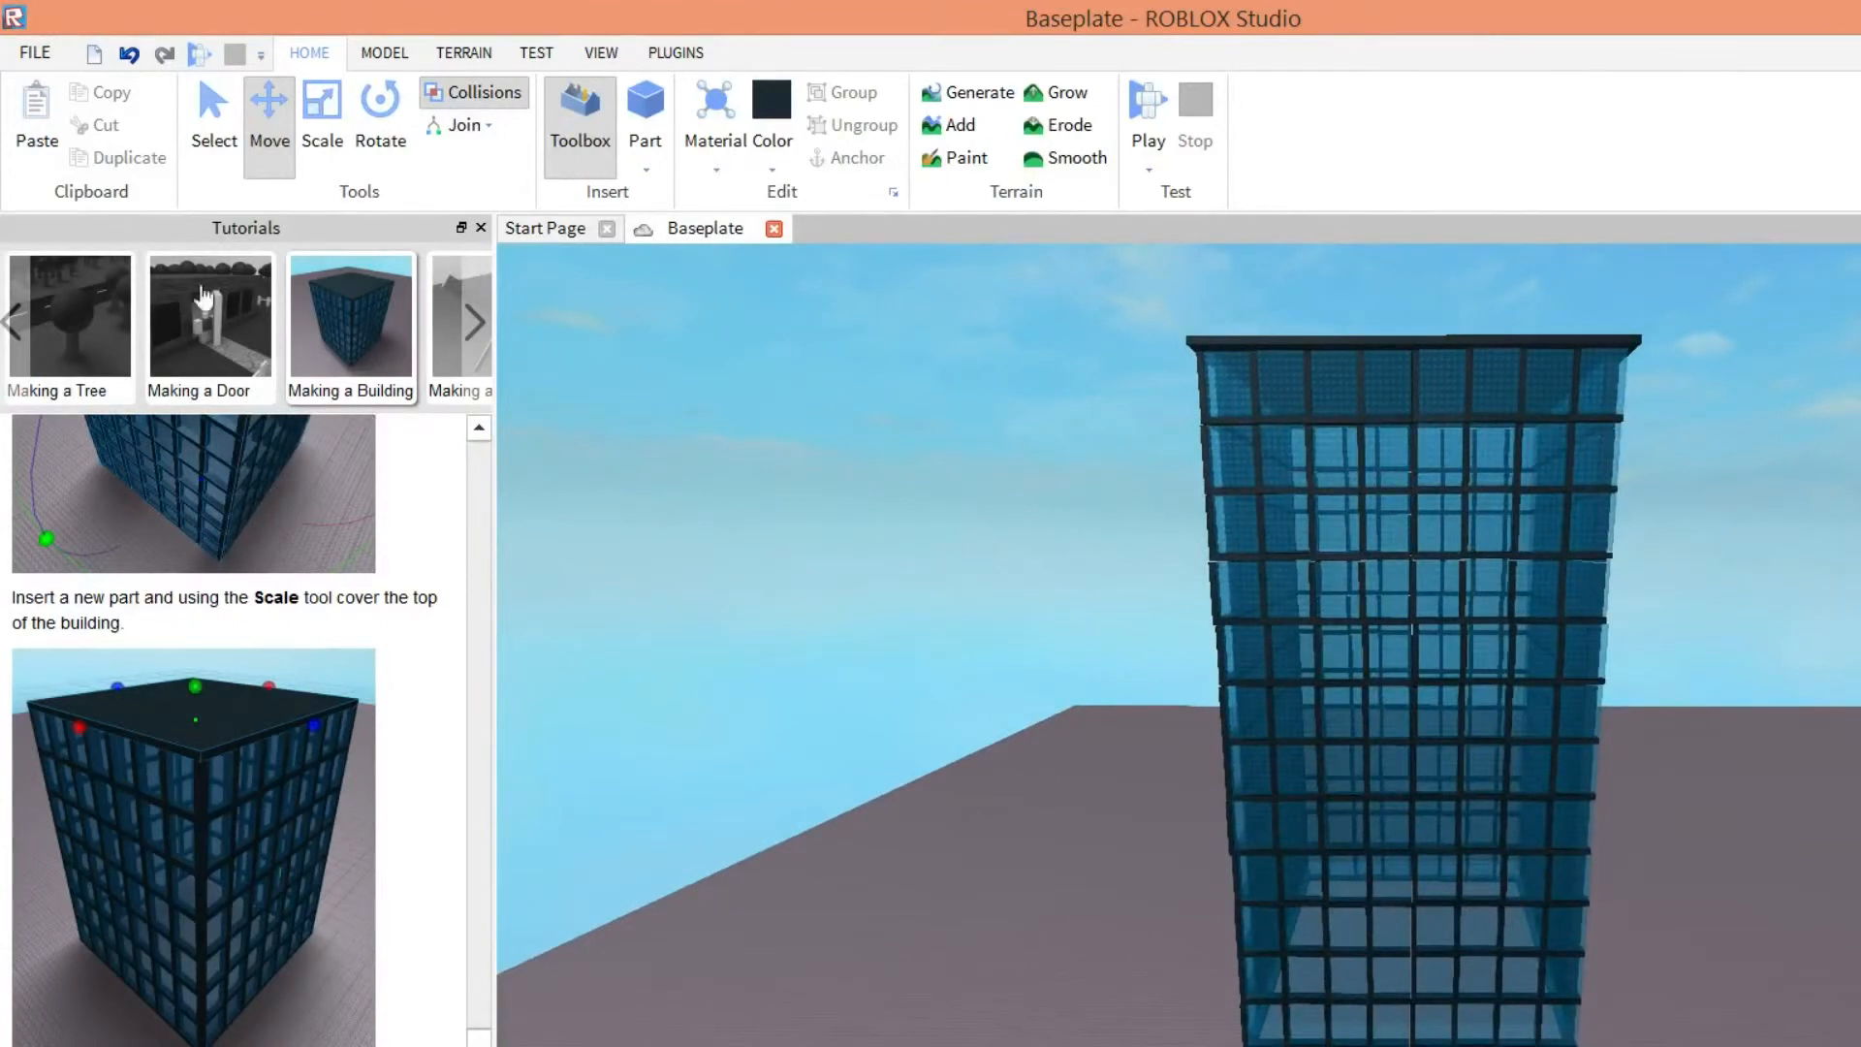
click(536, 52)
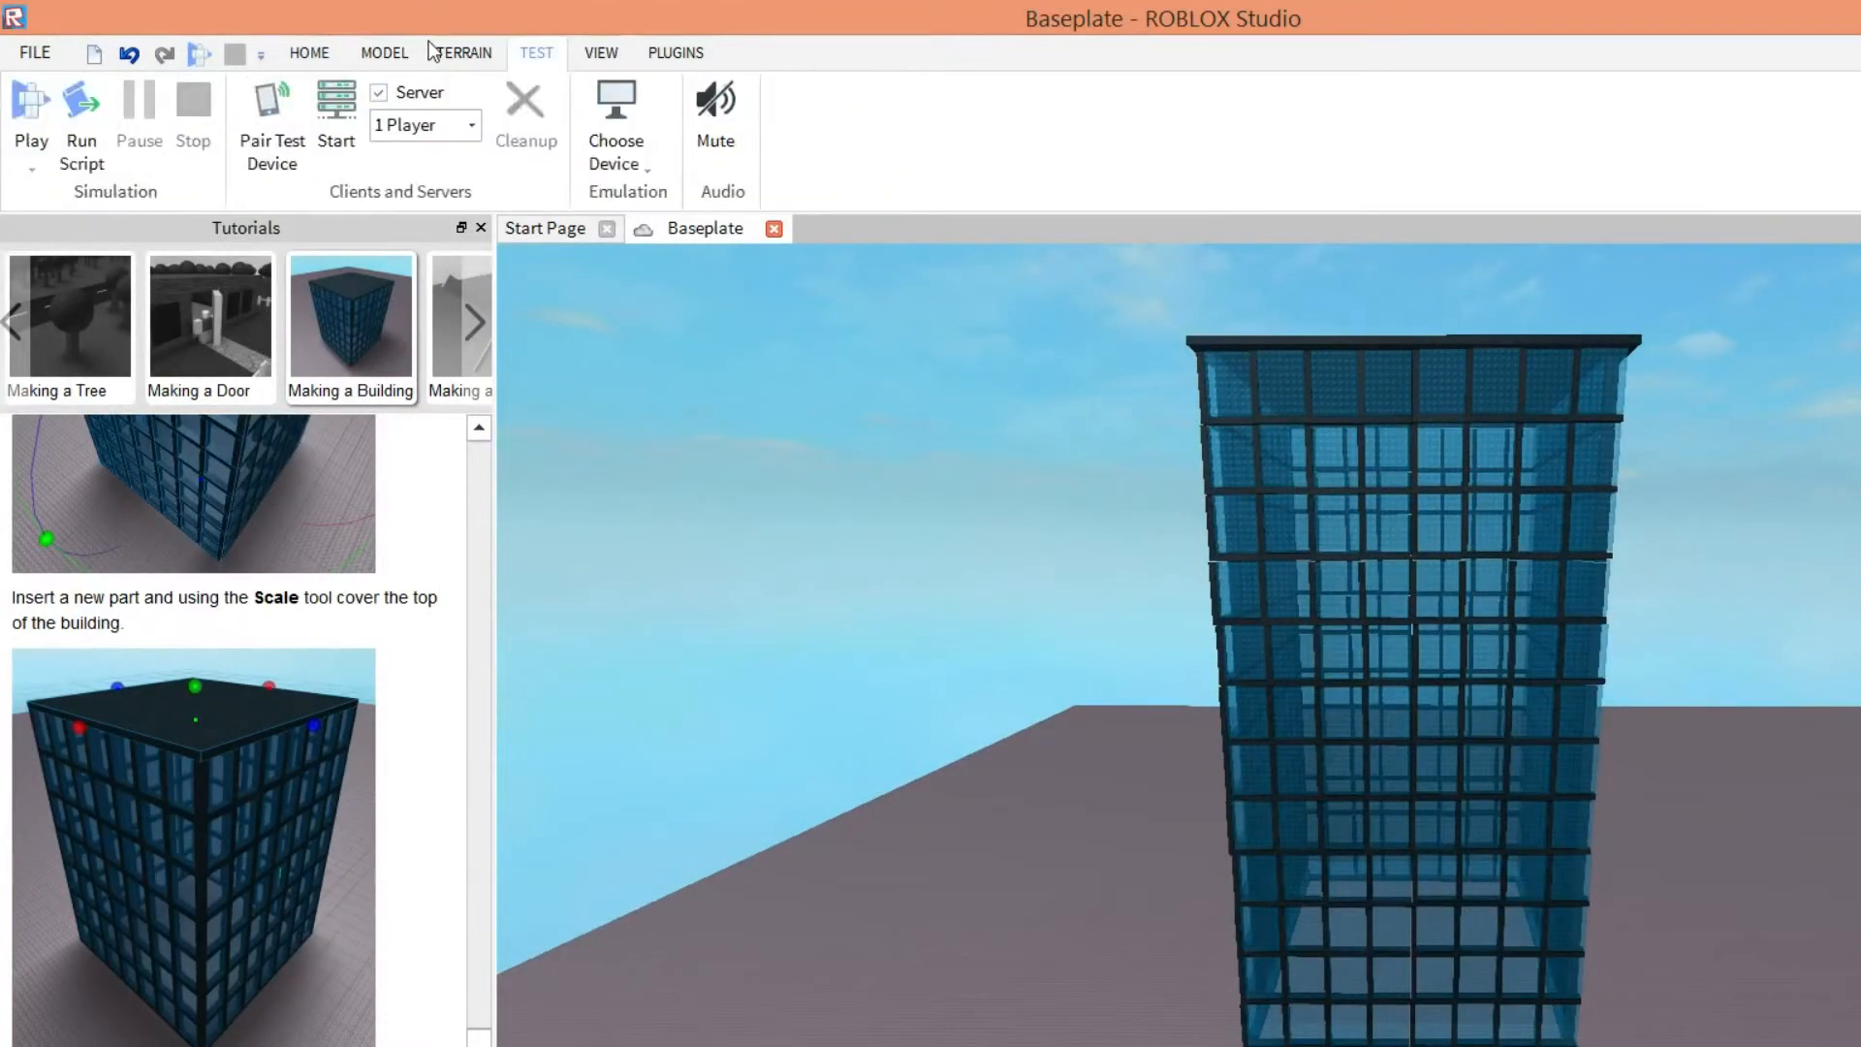
click(28, 146)
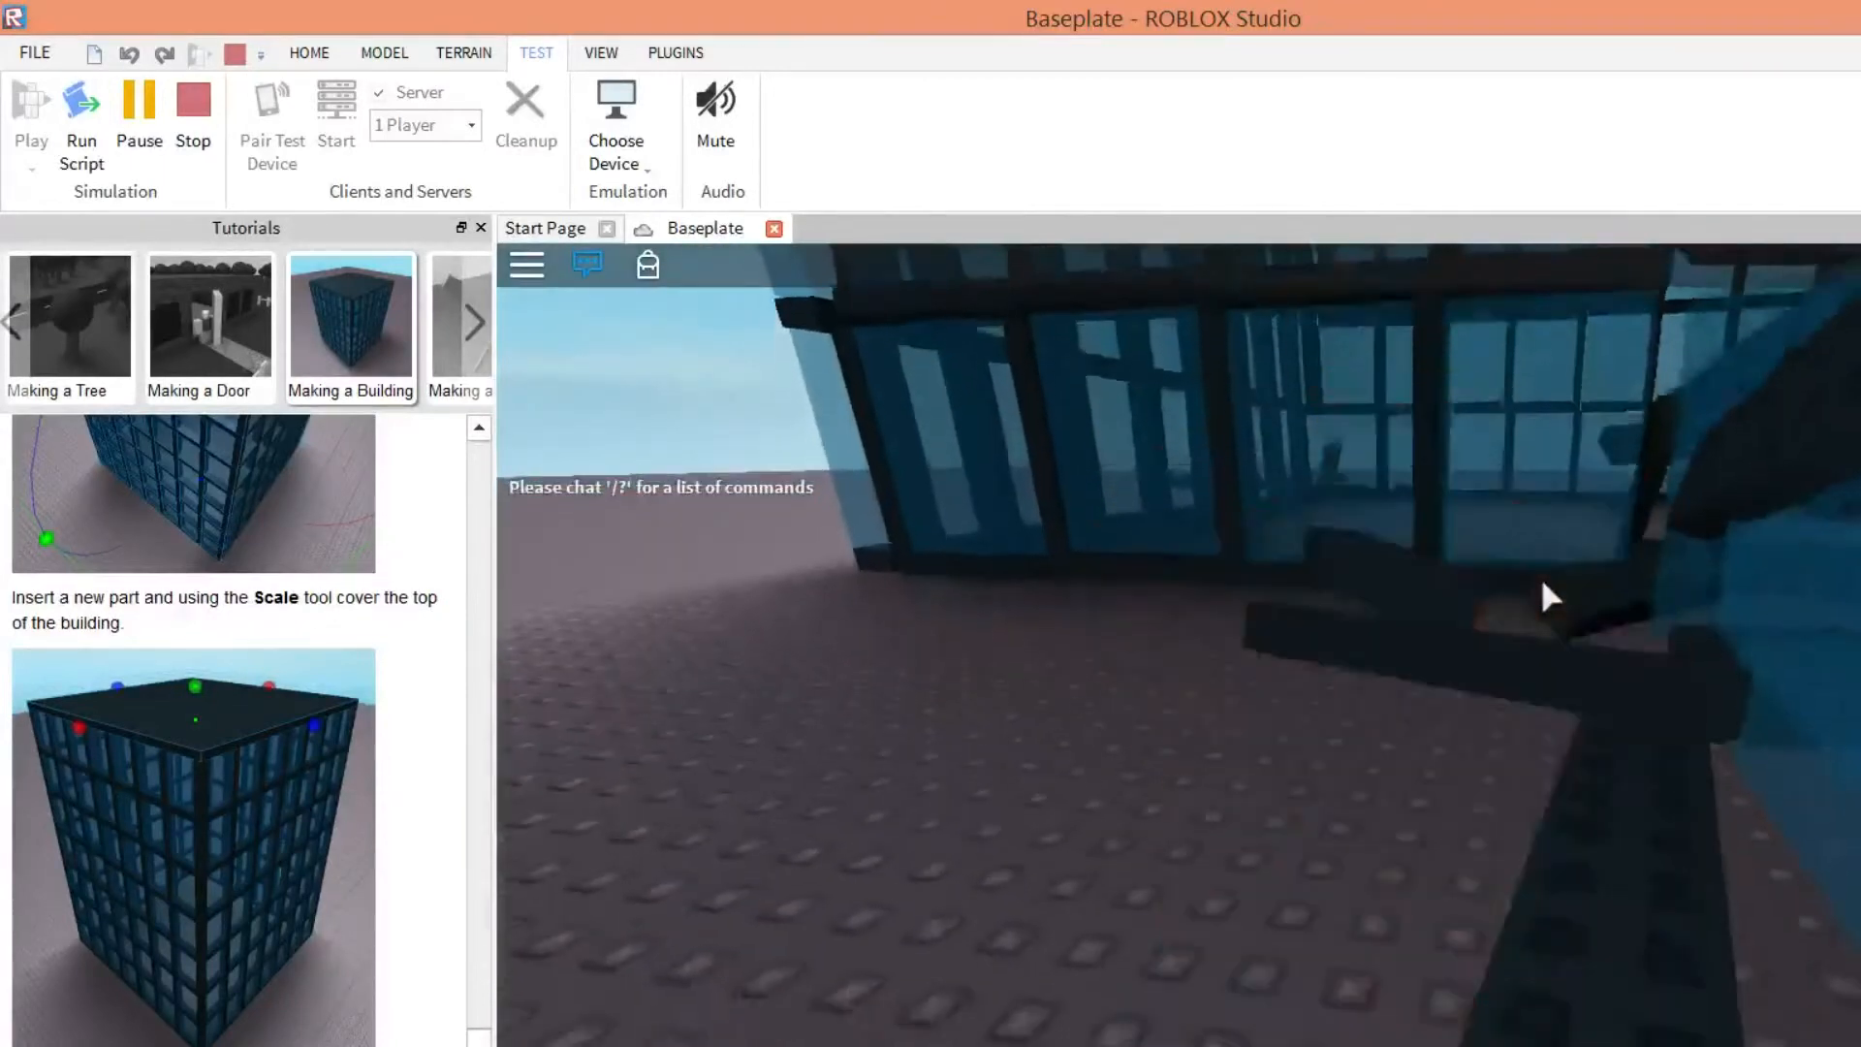
key(d)
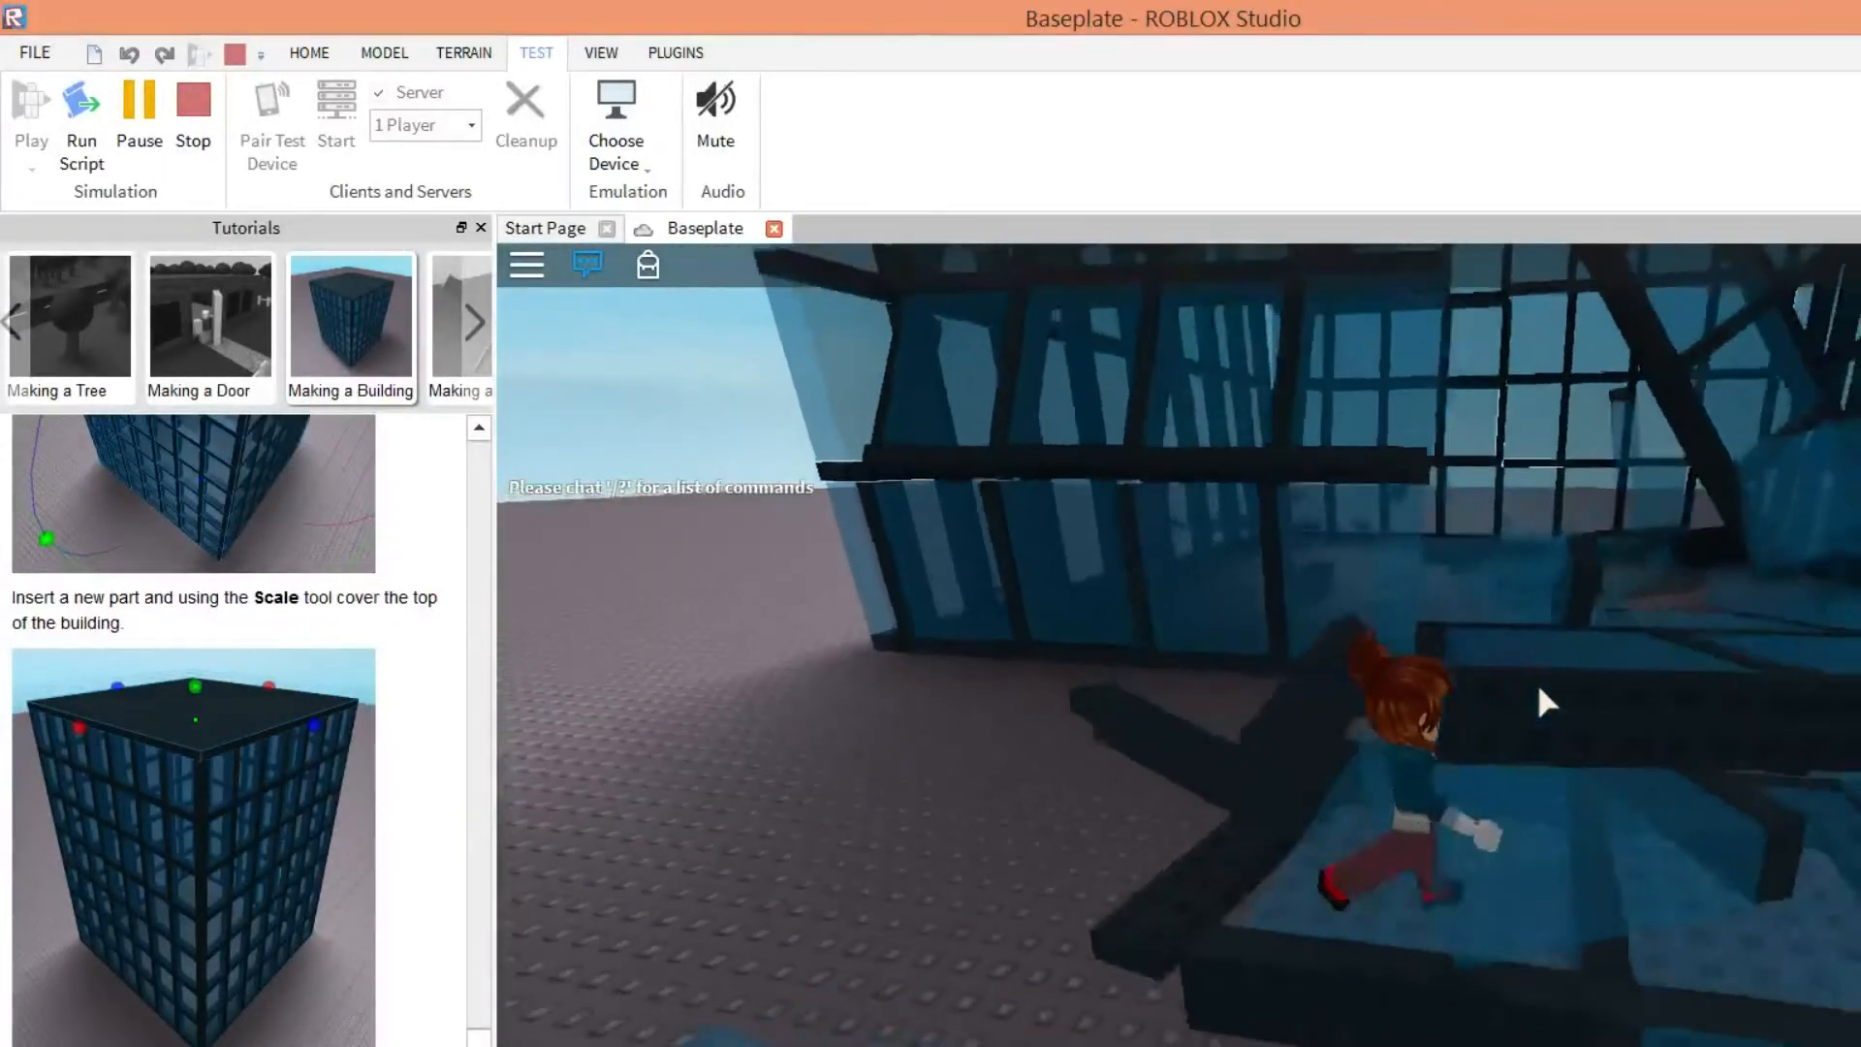
key(space)
key(d)
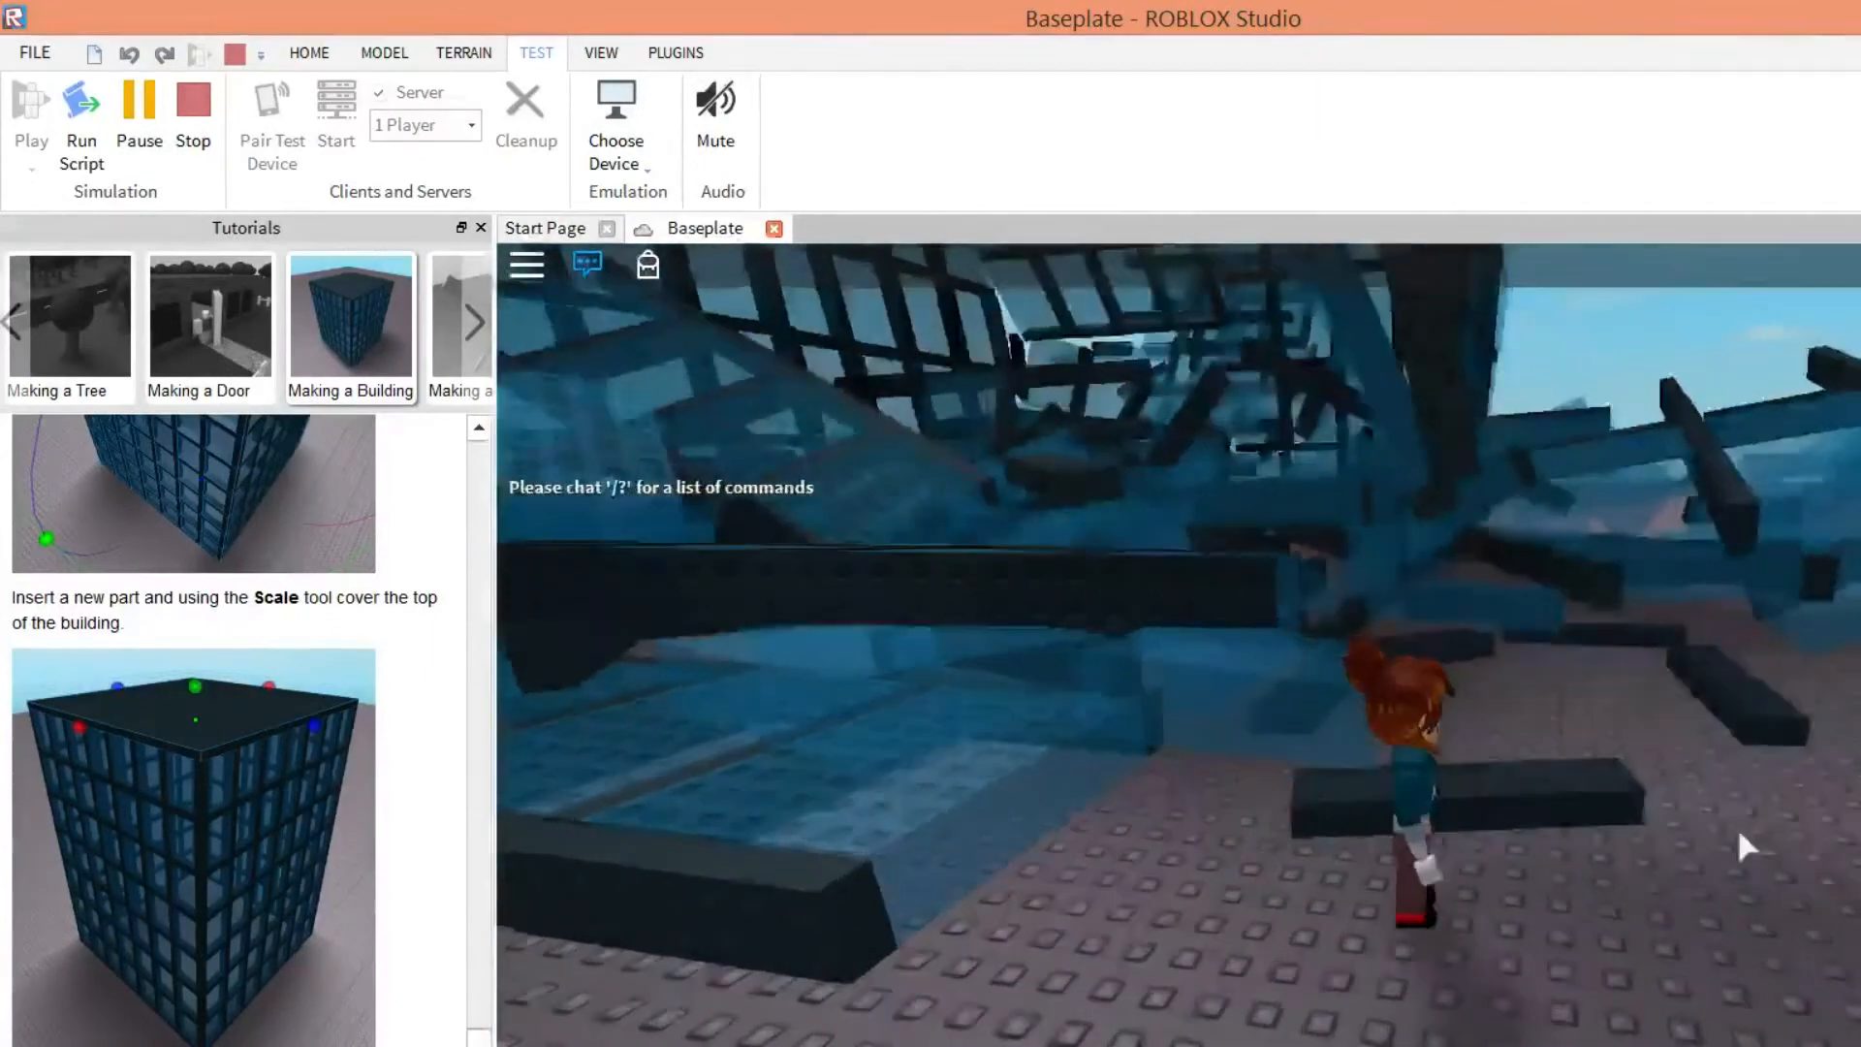
- Back the character away to watch the whole building from a distance, and stop the playtest
right_drag(1740, 832, 1740, 831)
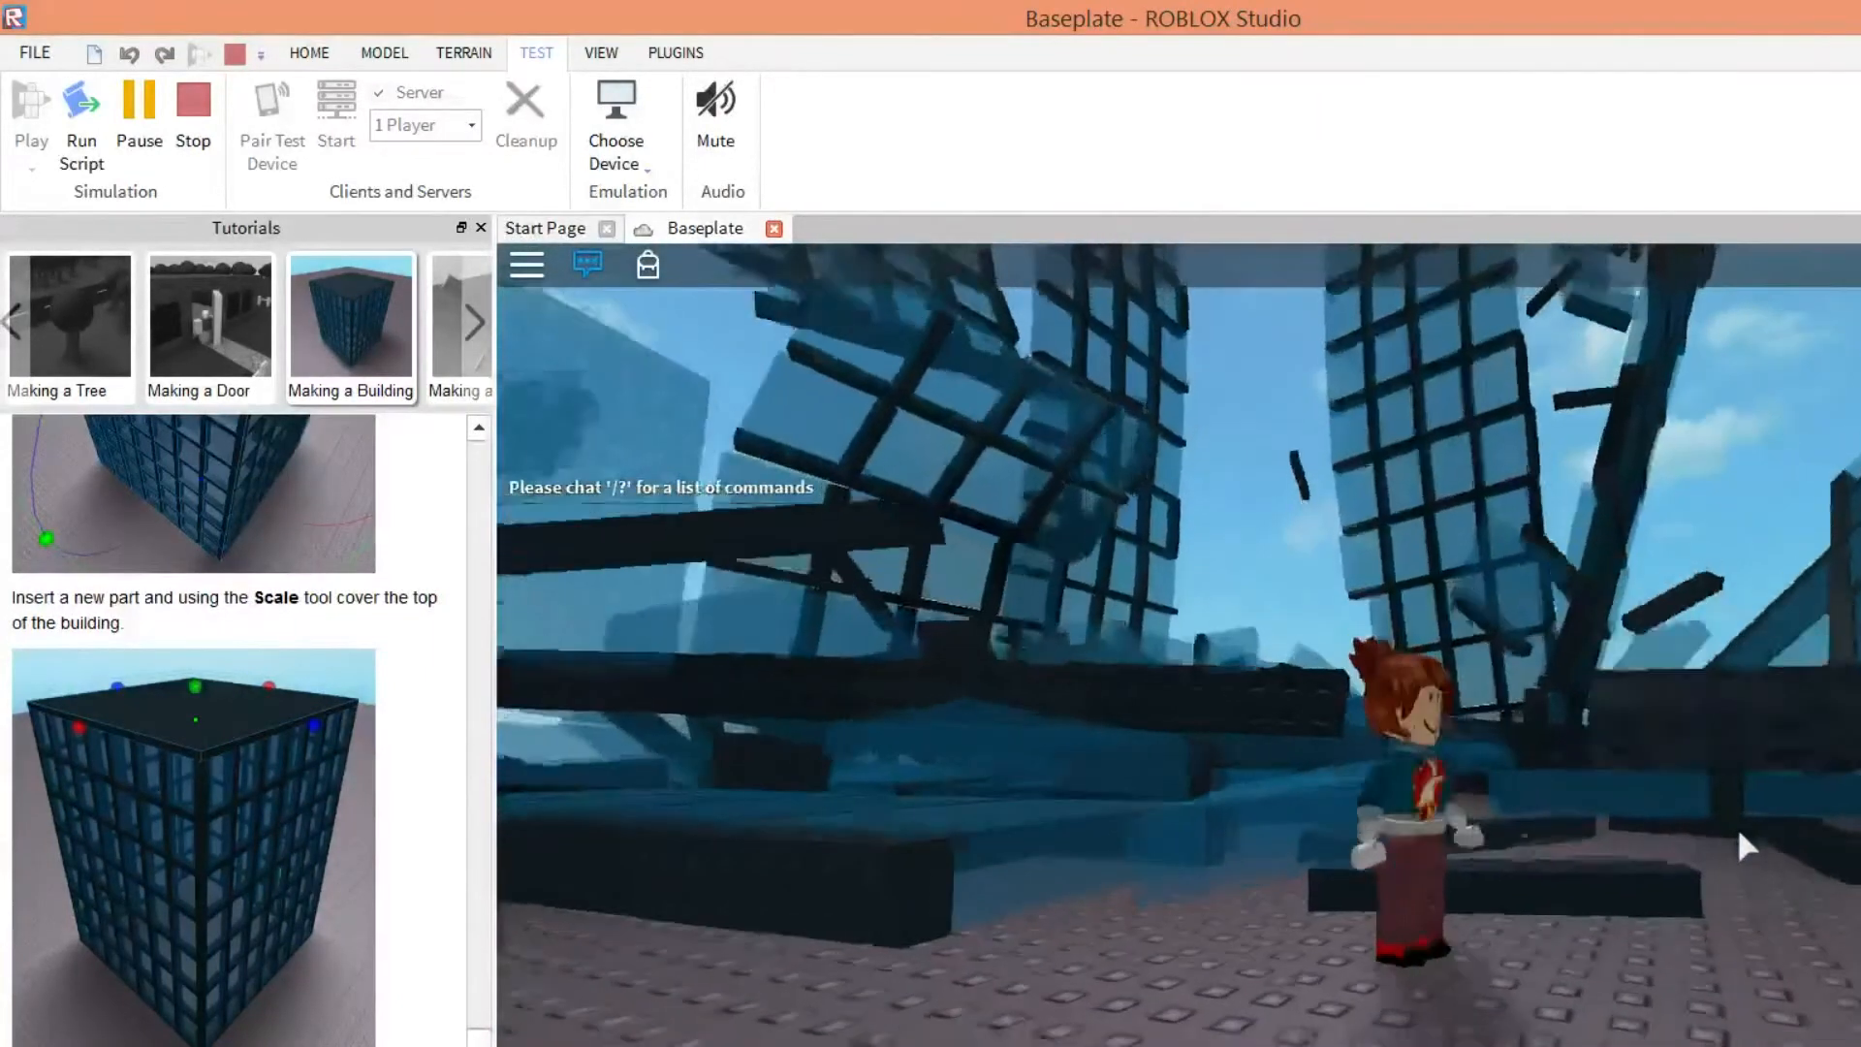
key(s)
key(s)
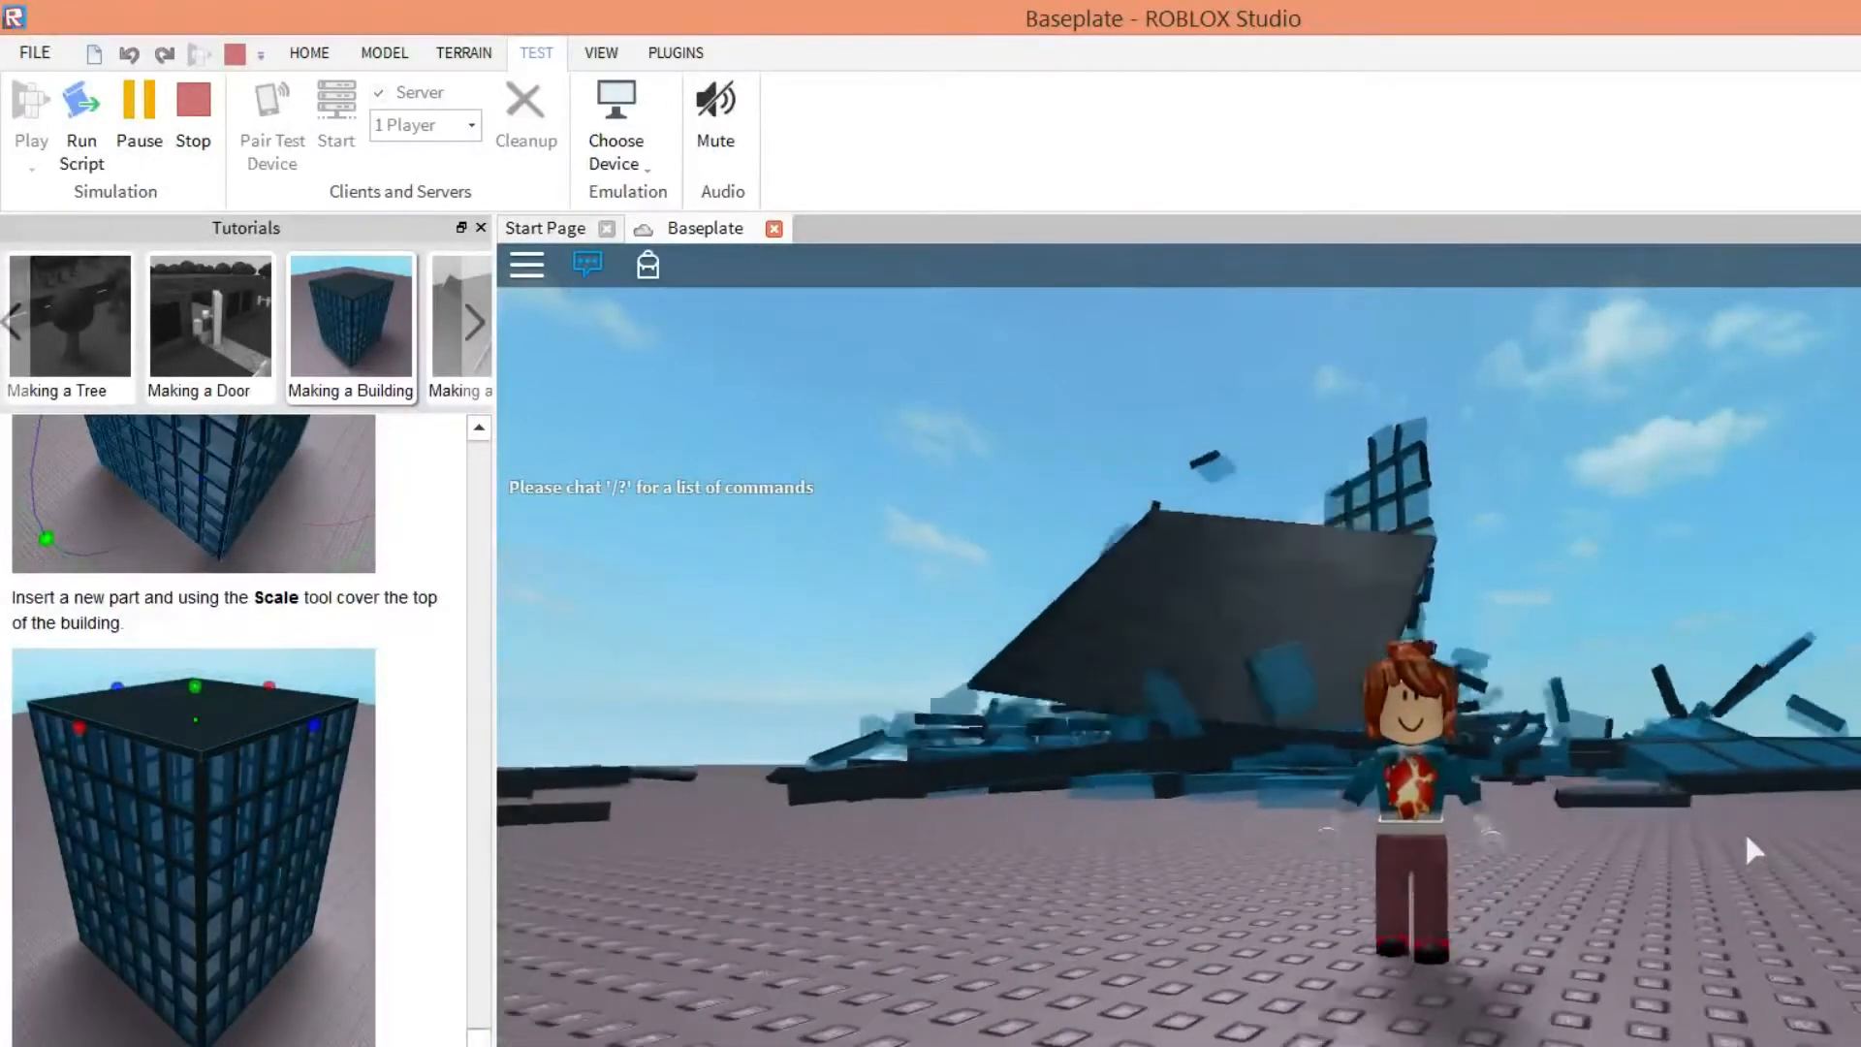
key(w)
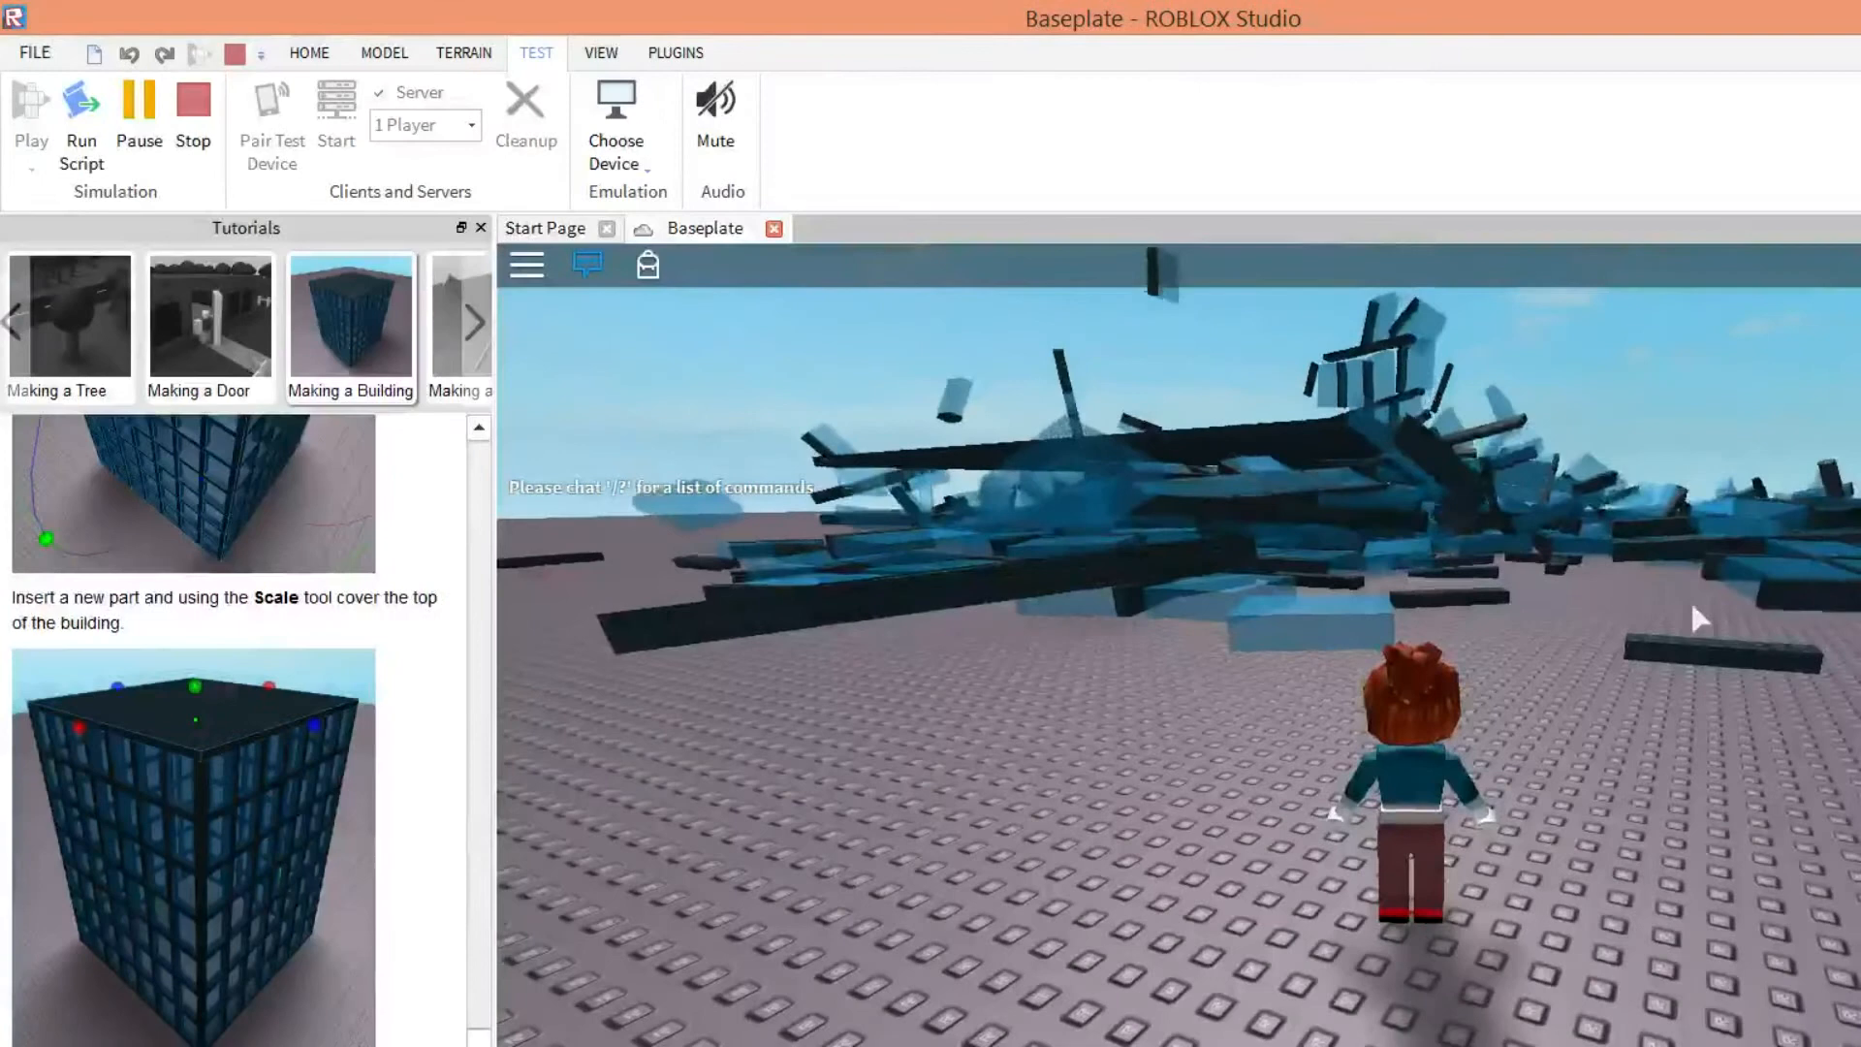
key(space)
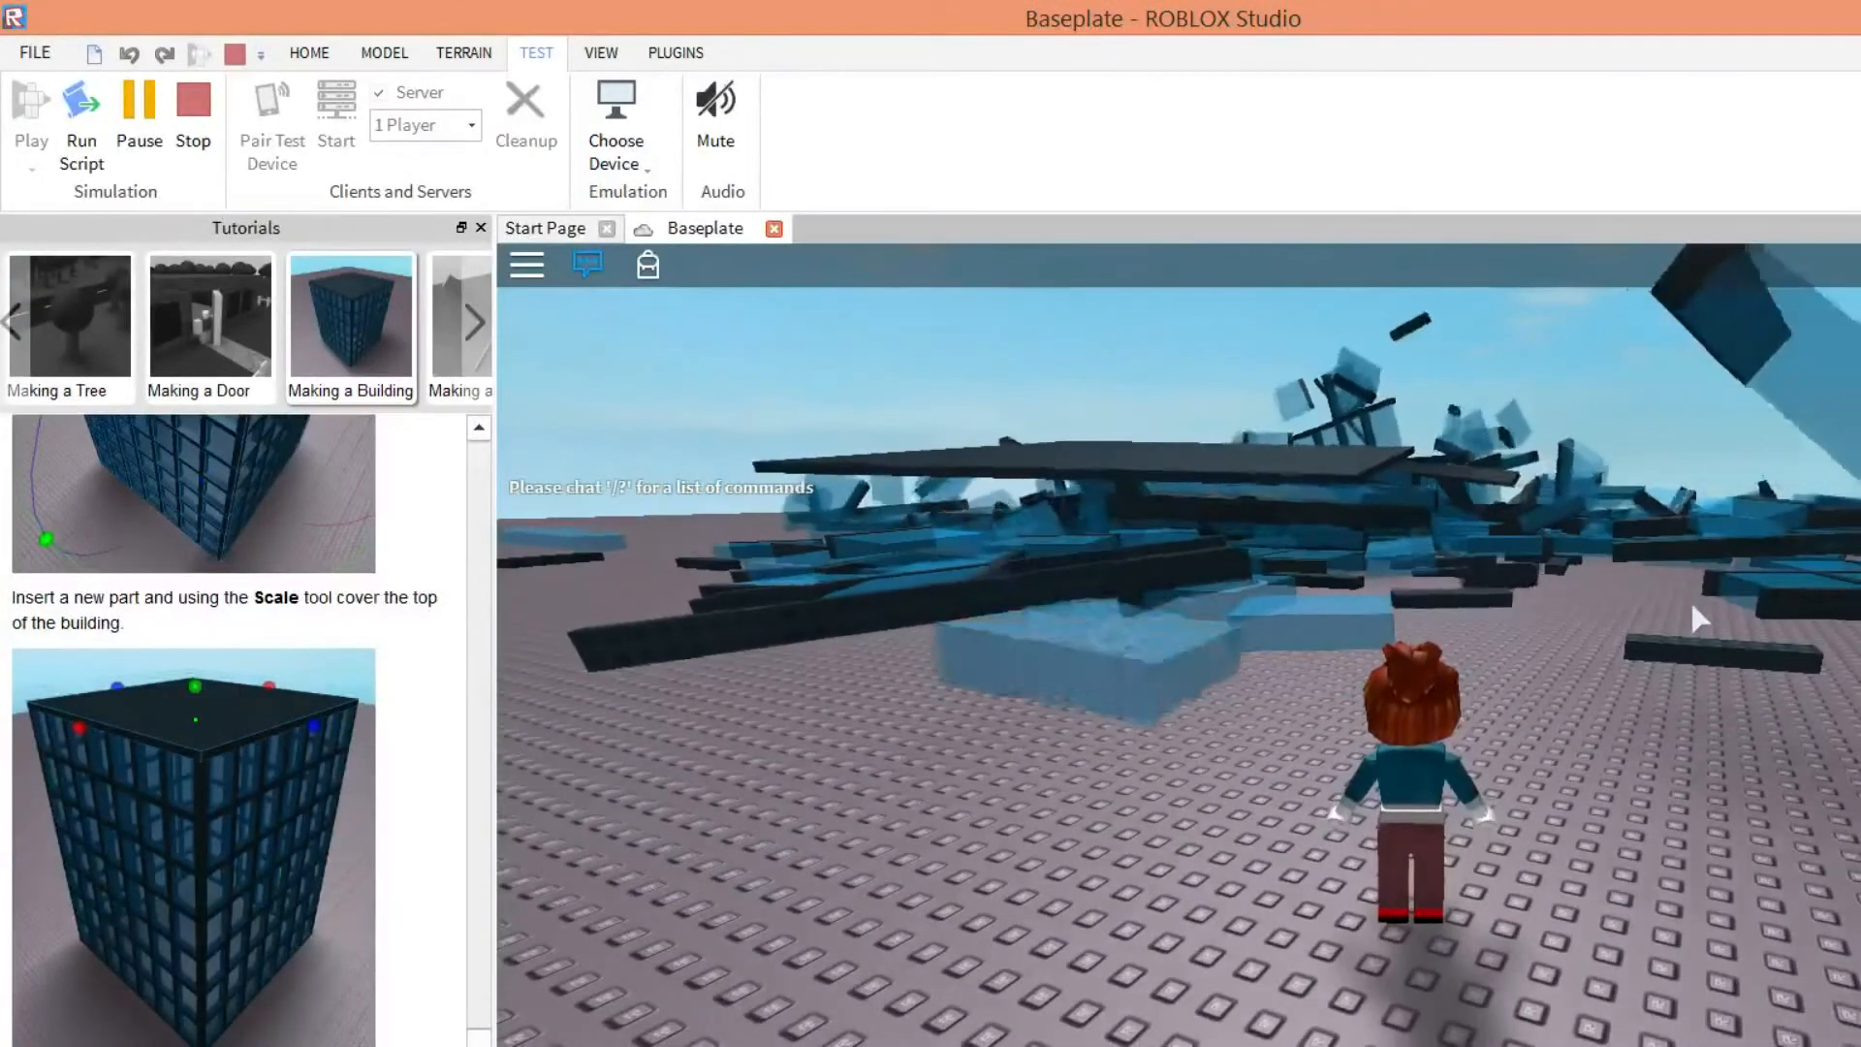
right_drag(1776, 799, 1778, 805)
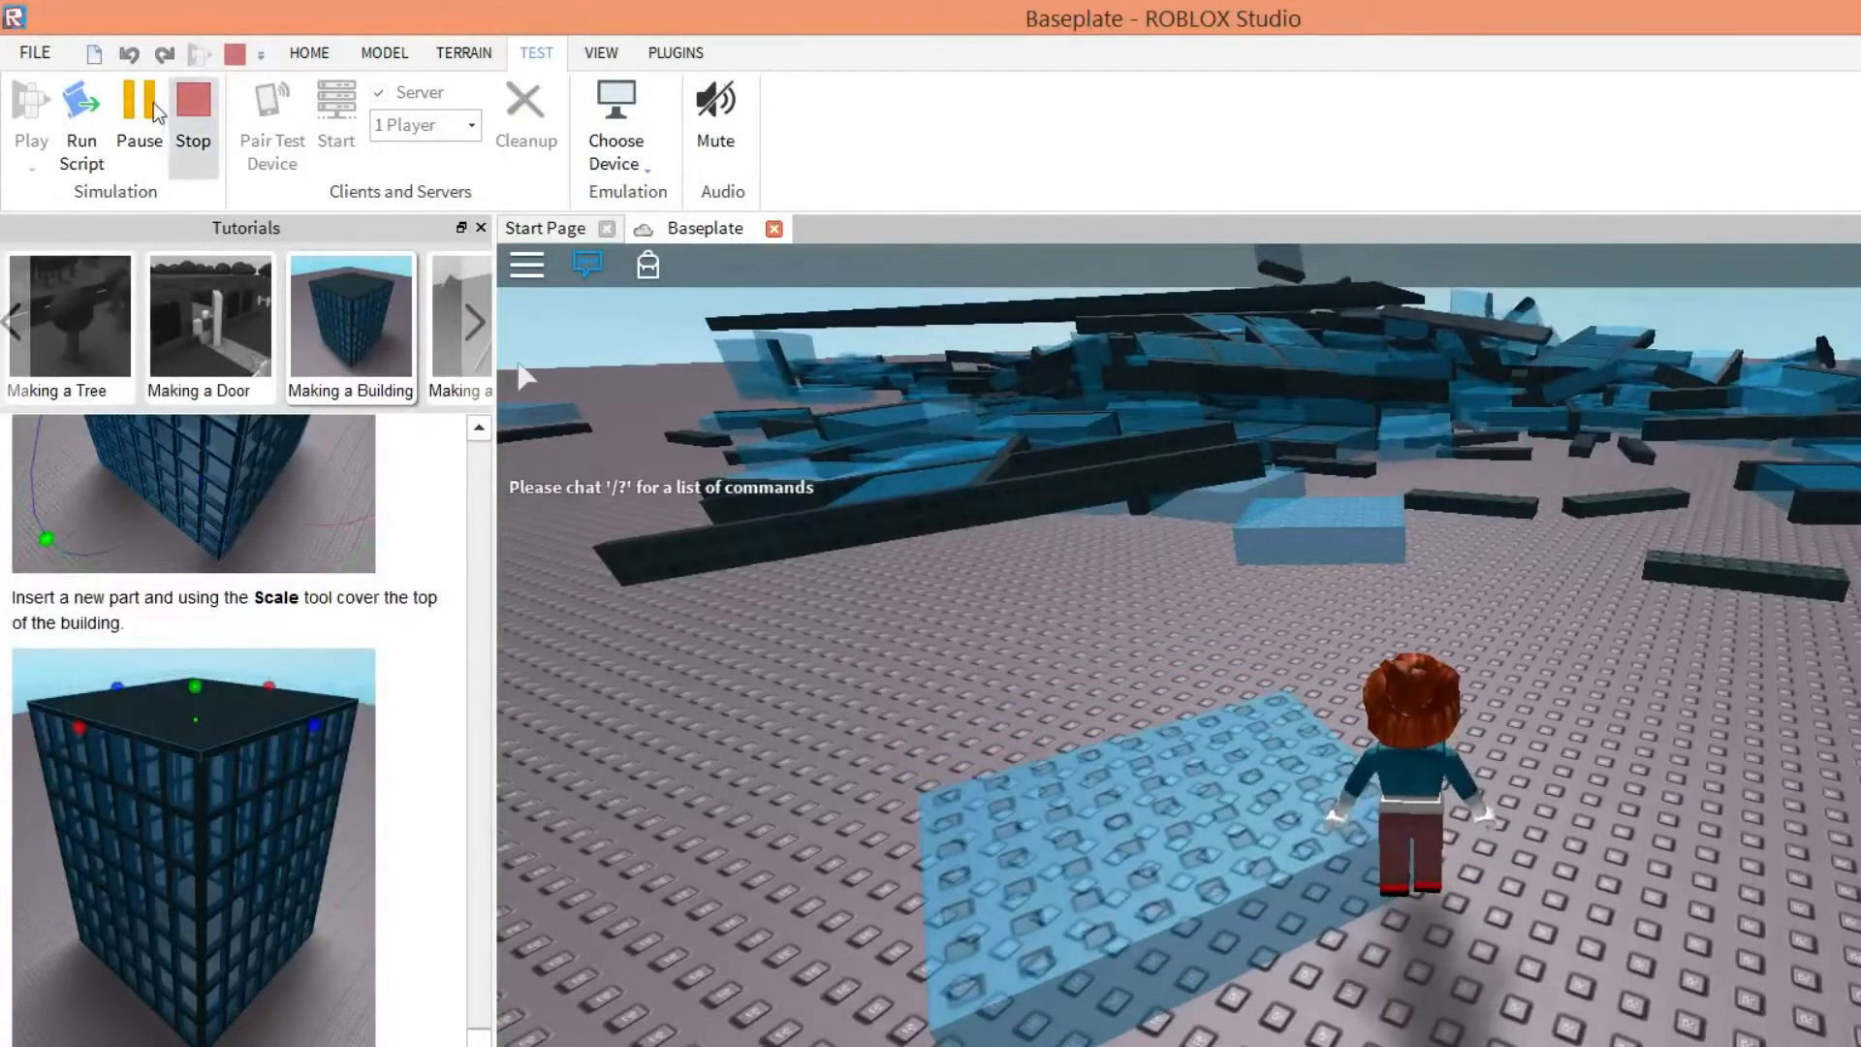
key(shift+F5)
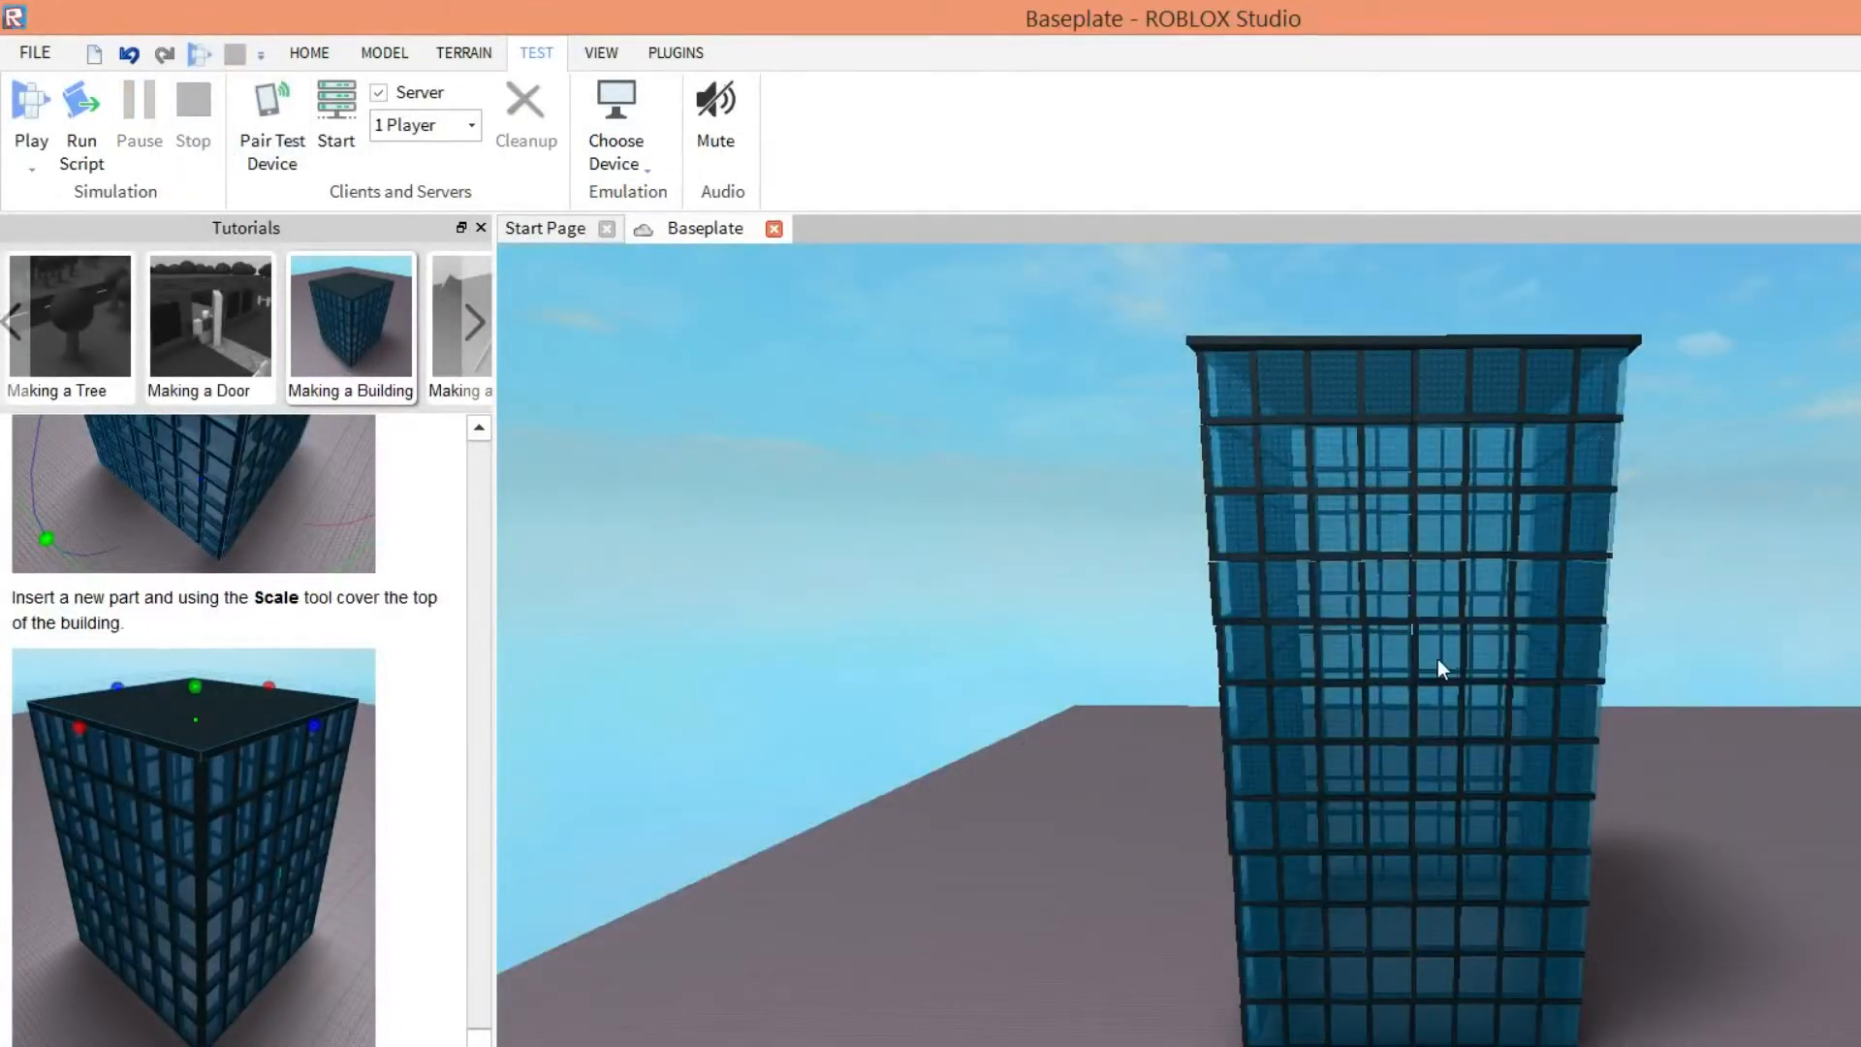
- Select all parts of the building, anchor them, and clear the selection
click(303, 53)
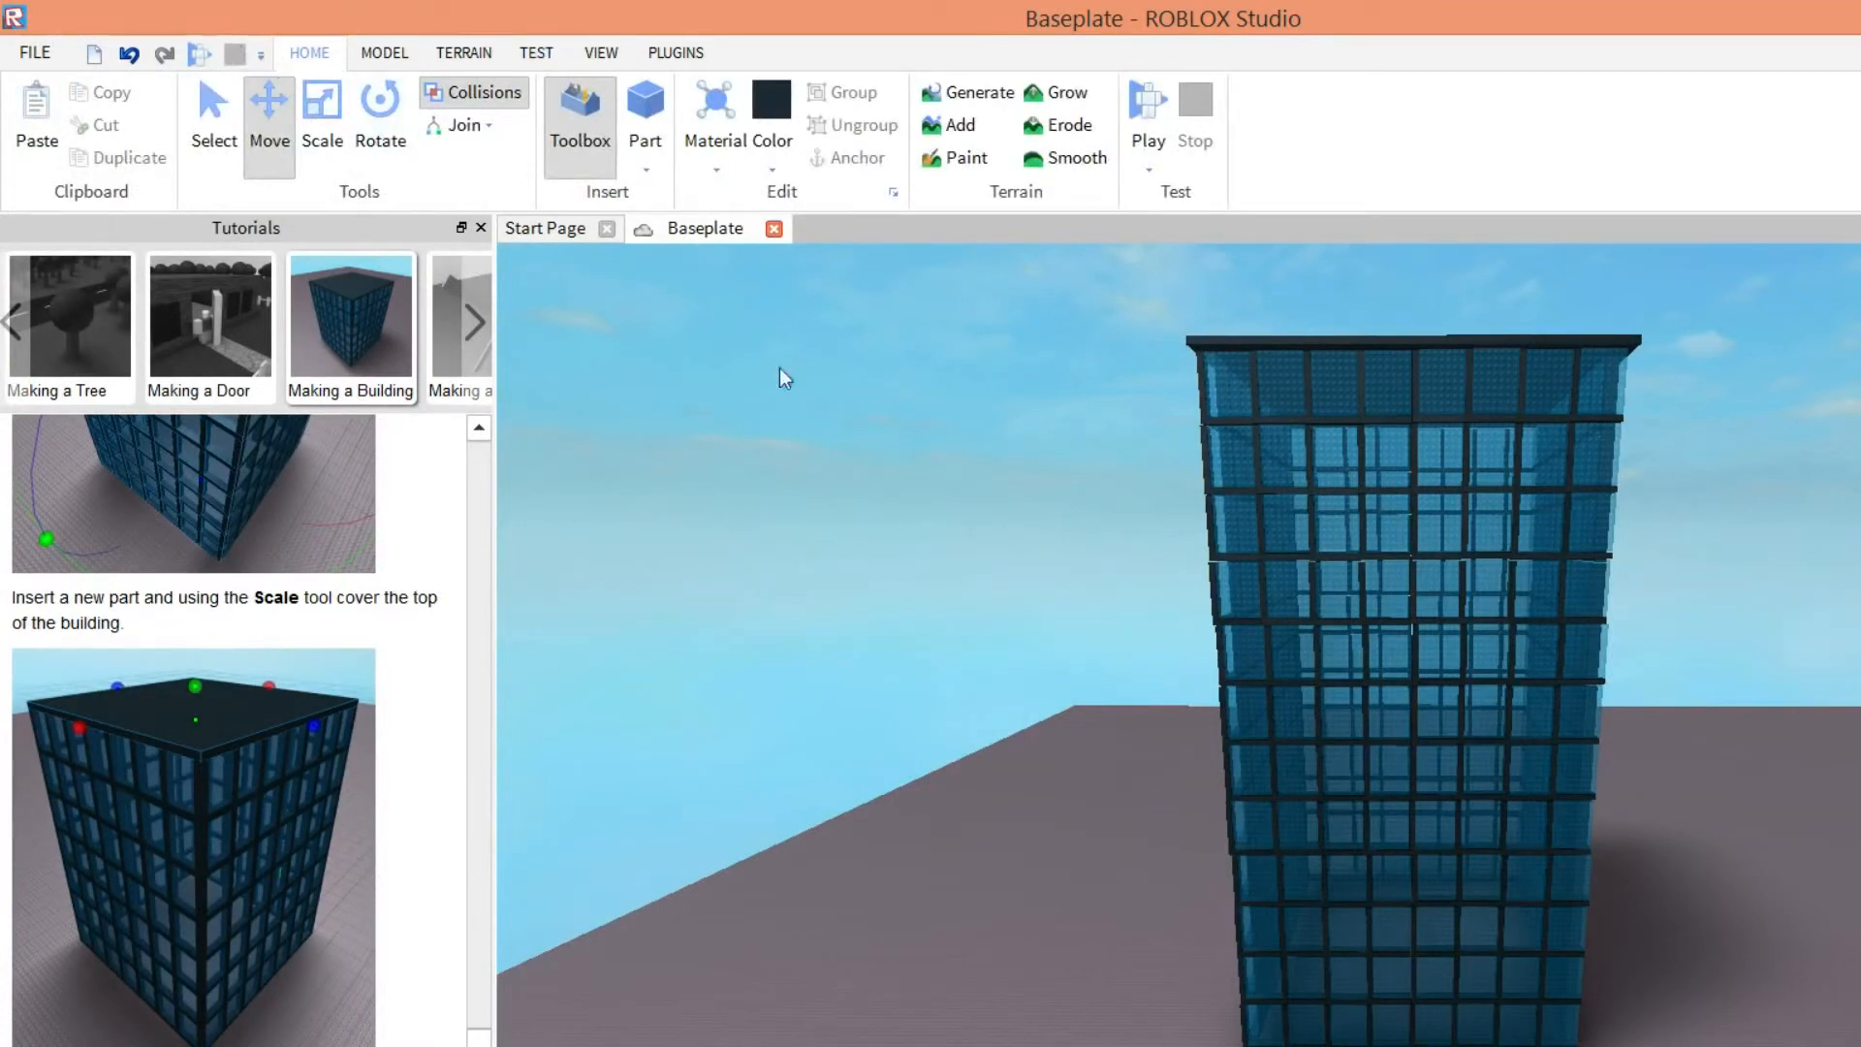
click(214, 126)
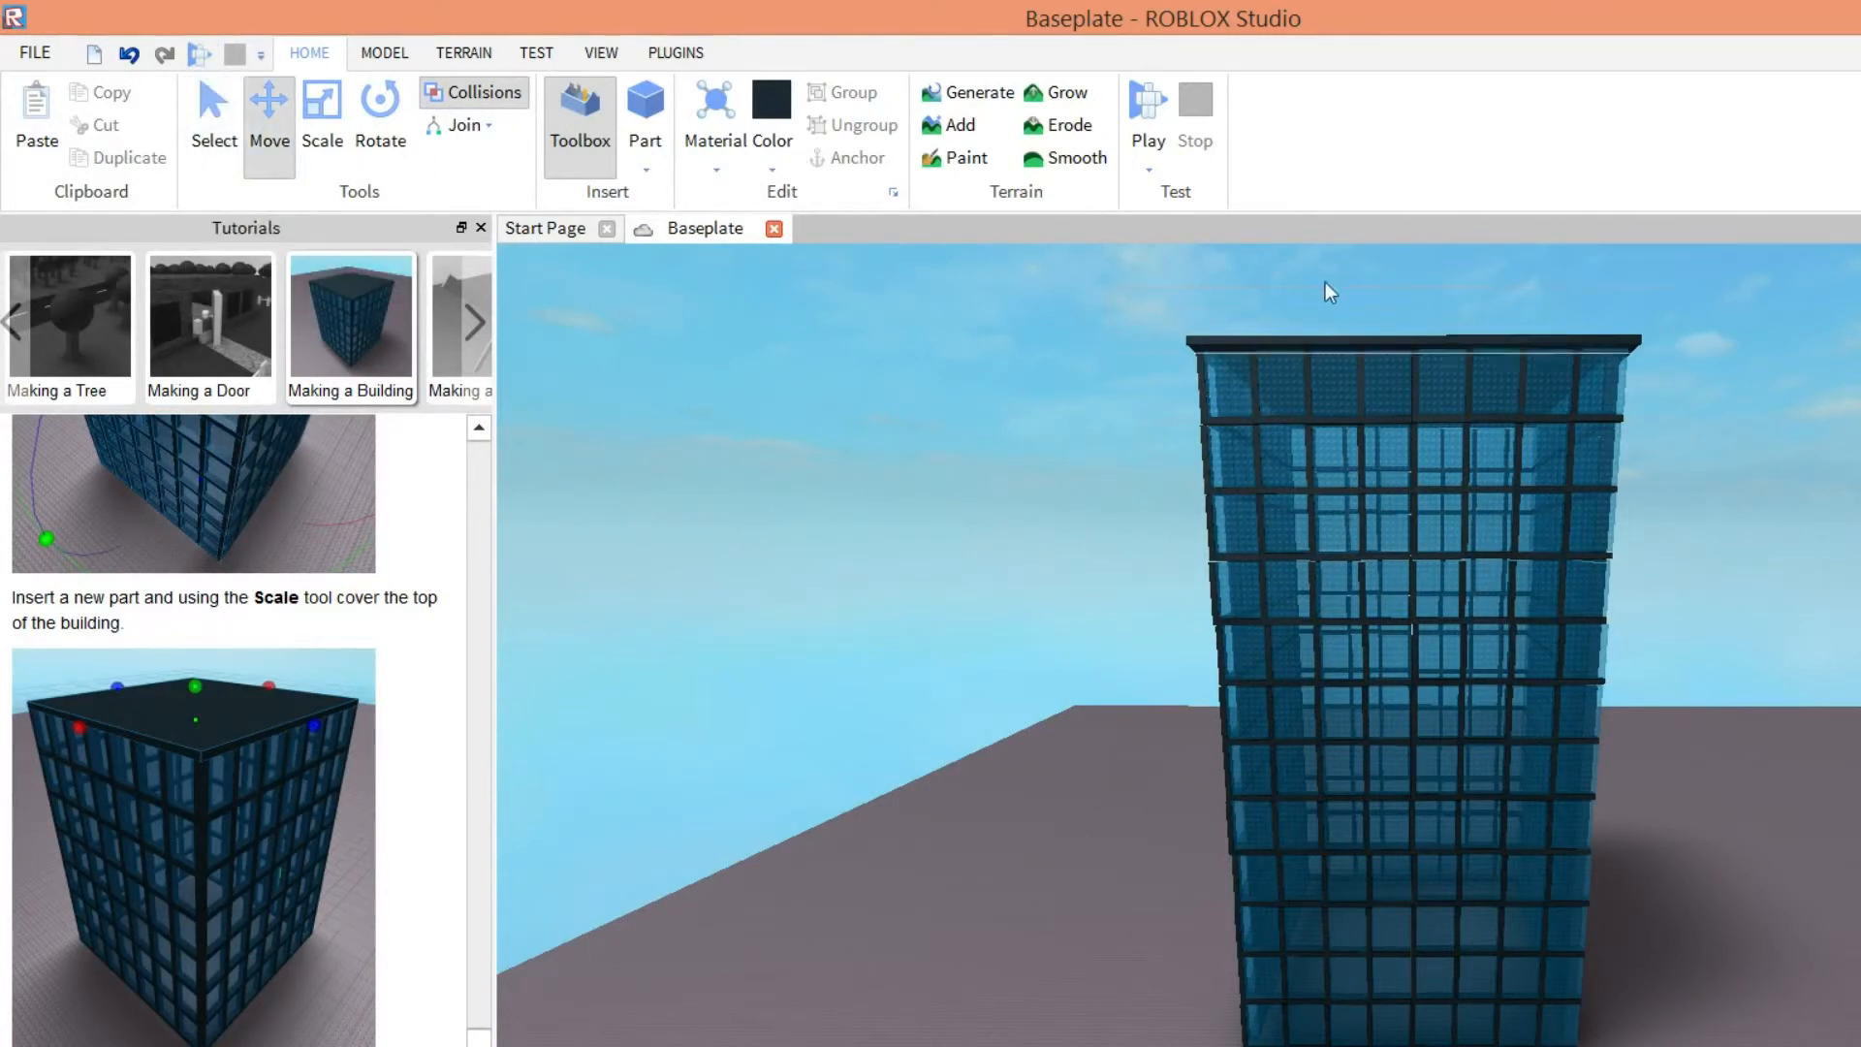
click(1362, 898)
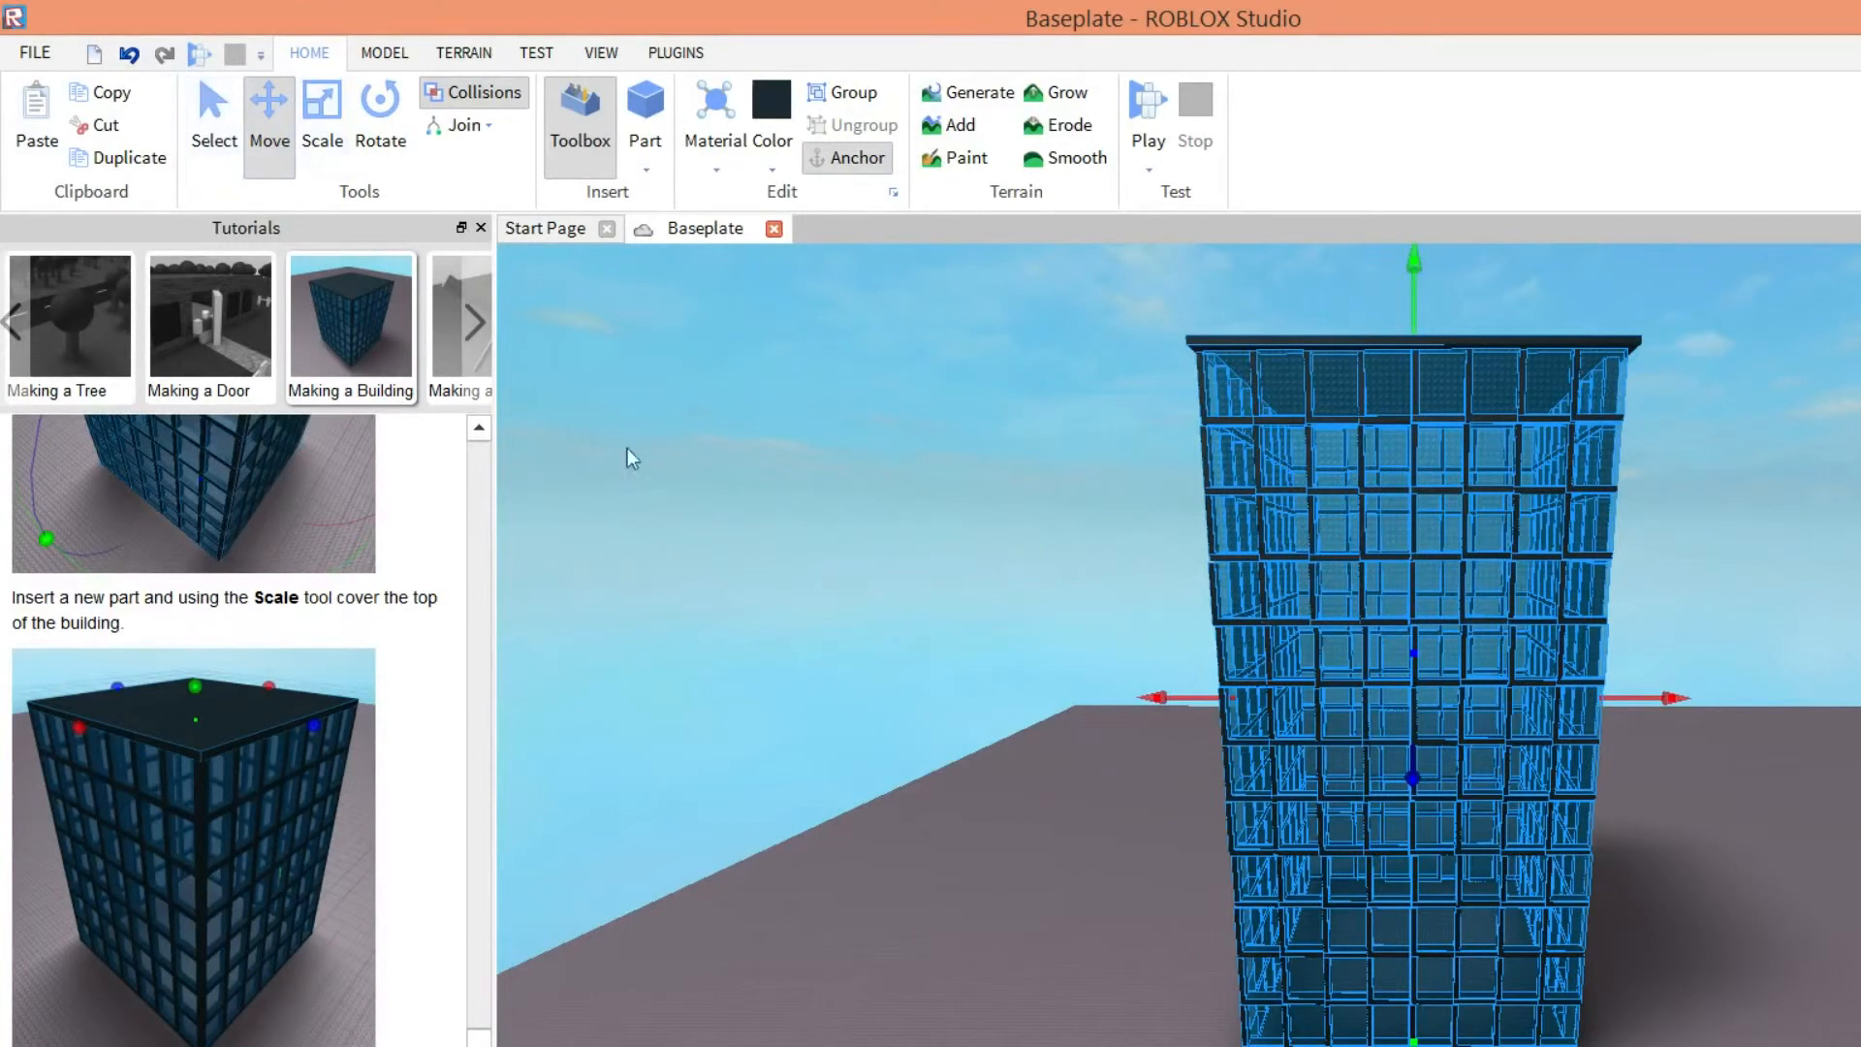
click(716, 829)
- Start a new playtest of the anchored building and walk the character away from it for a full front view
click(536, 52)
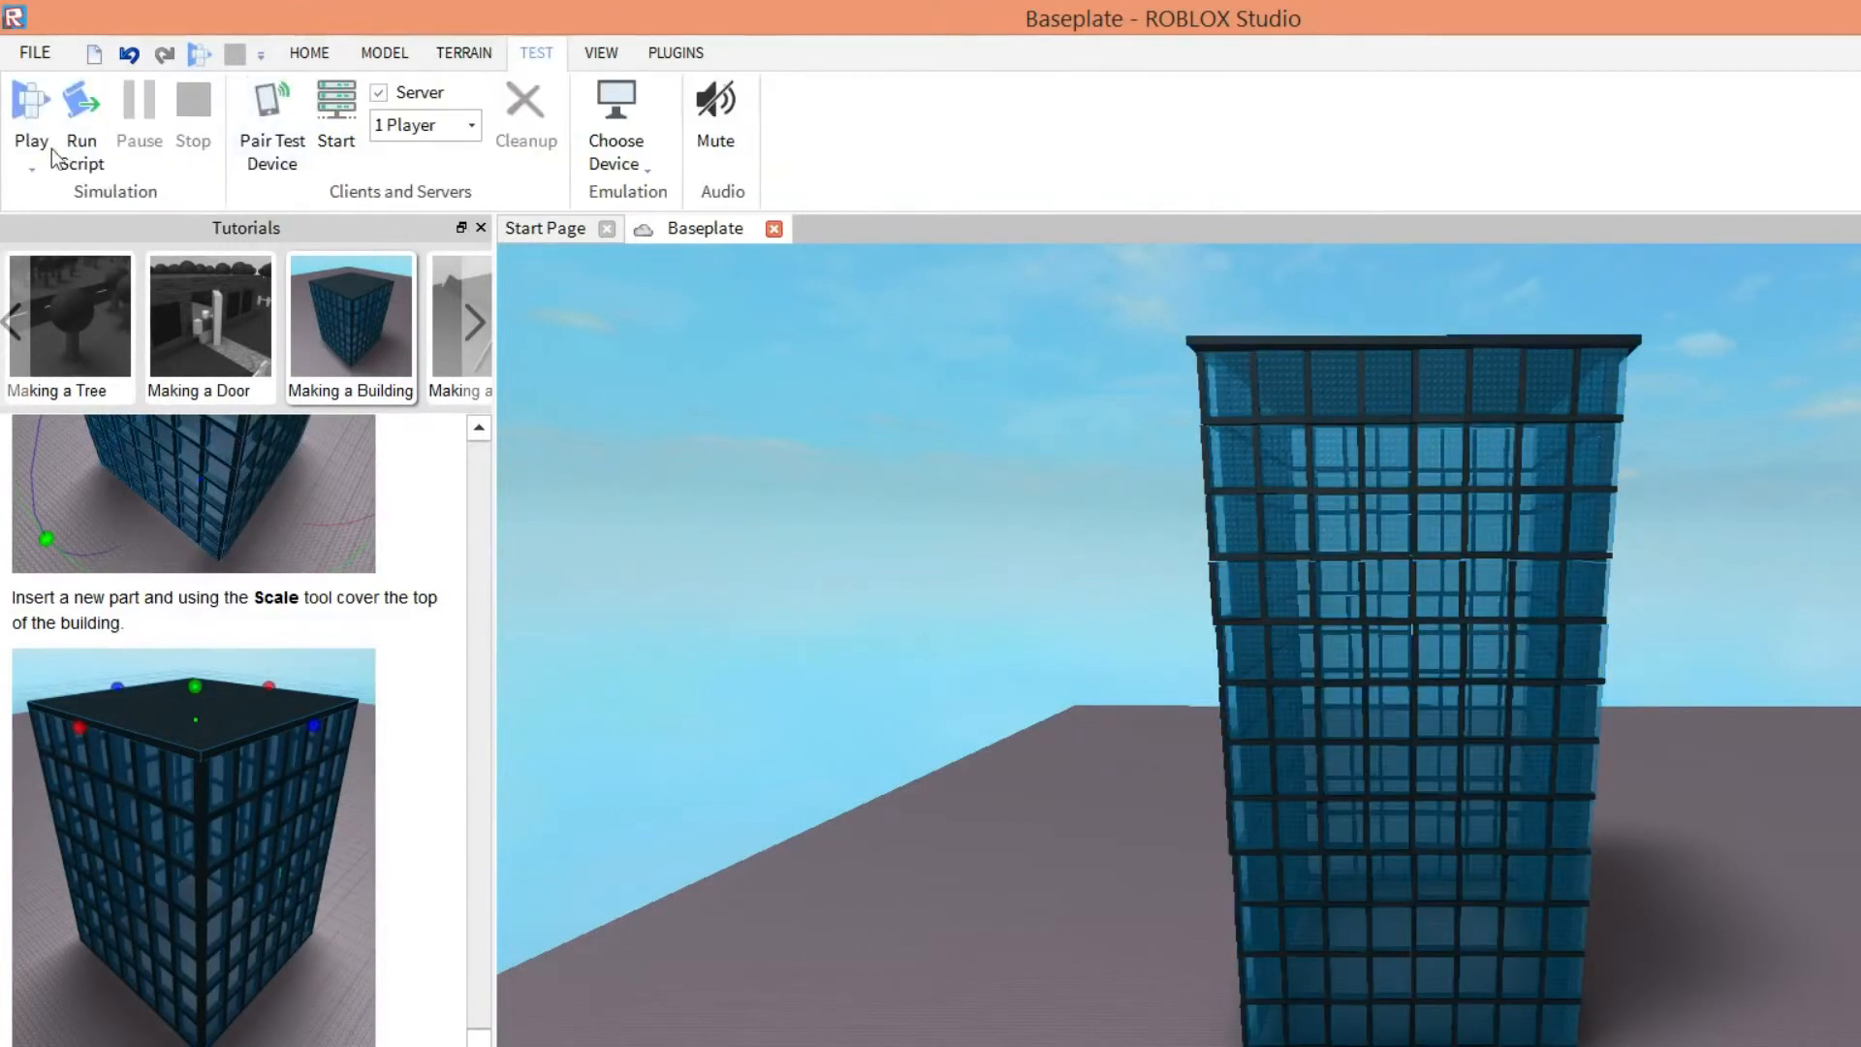
click(36, 147)
click(73, 199)
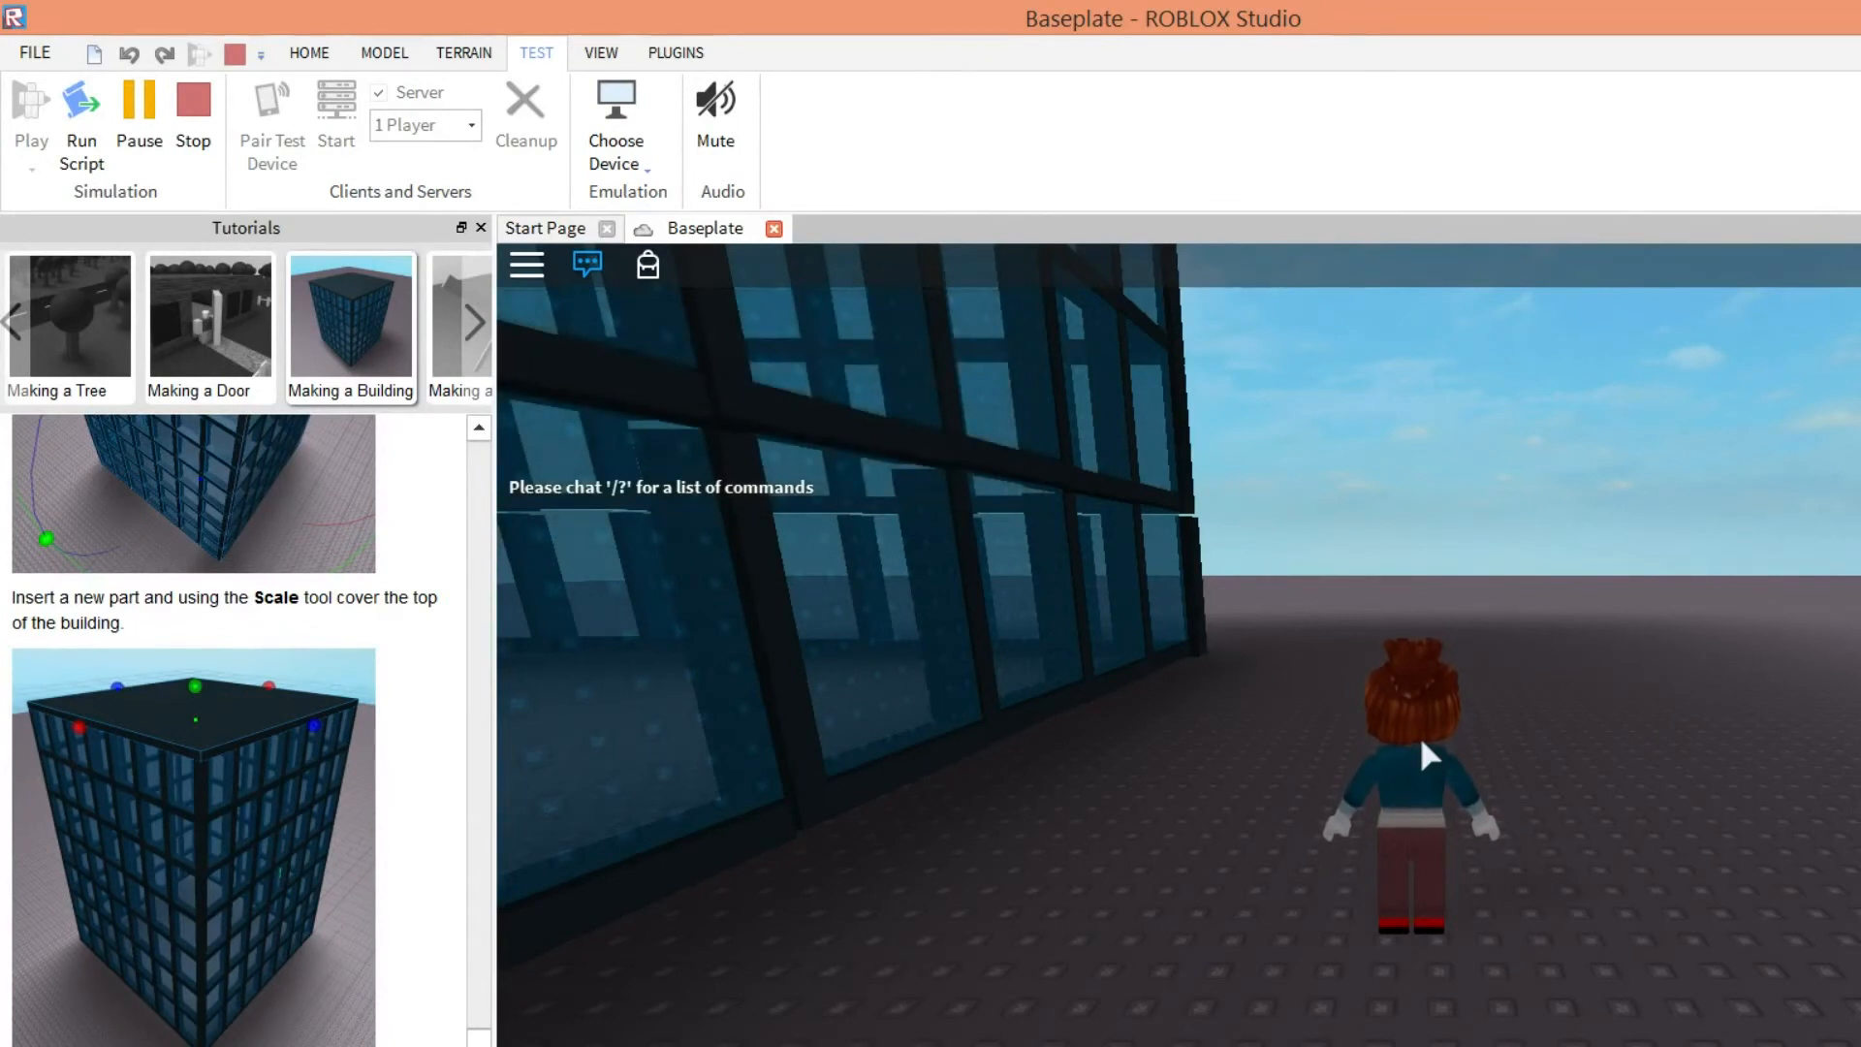
right_drag(1595, 710, 1587, 747)
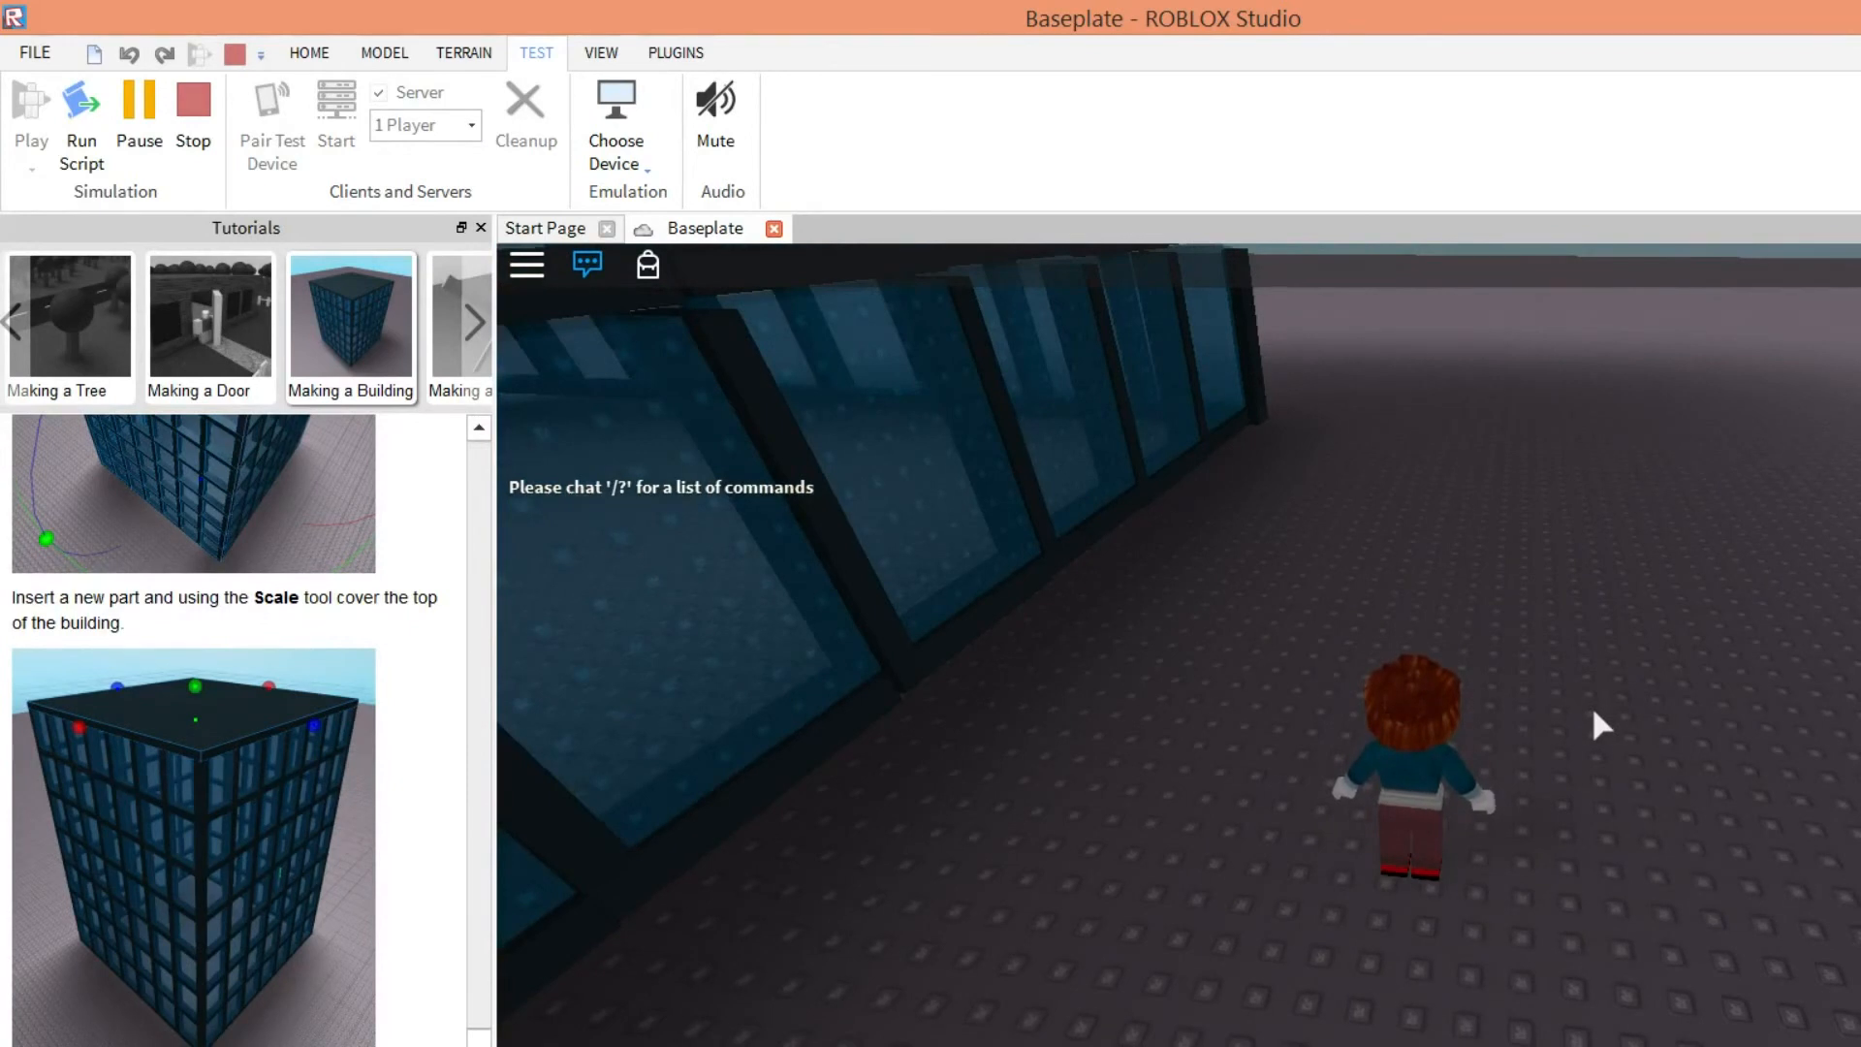
key(d)
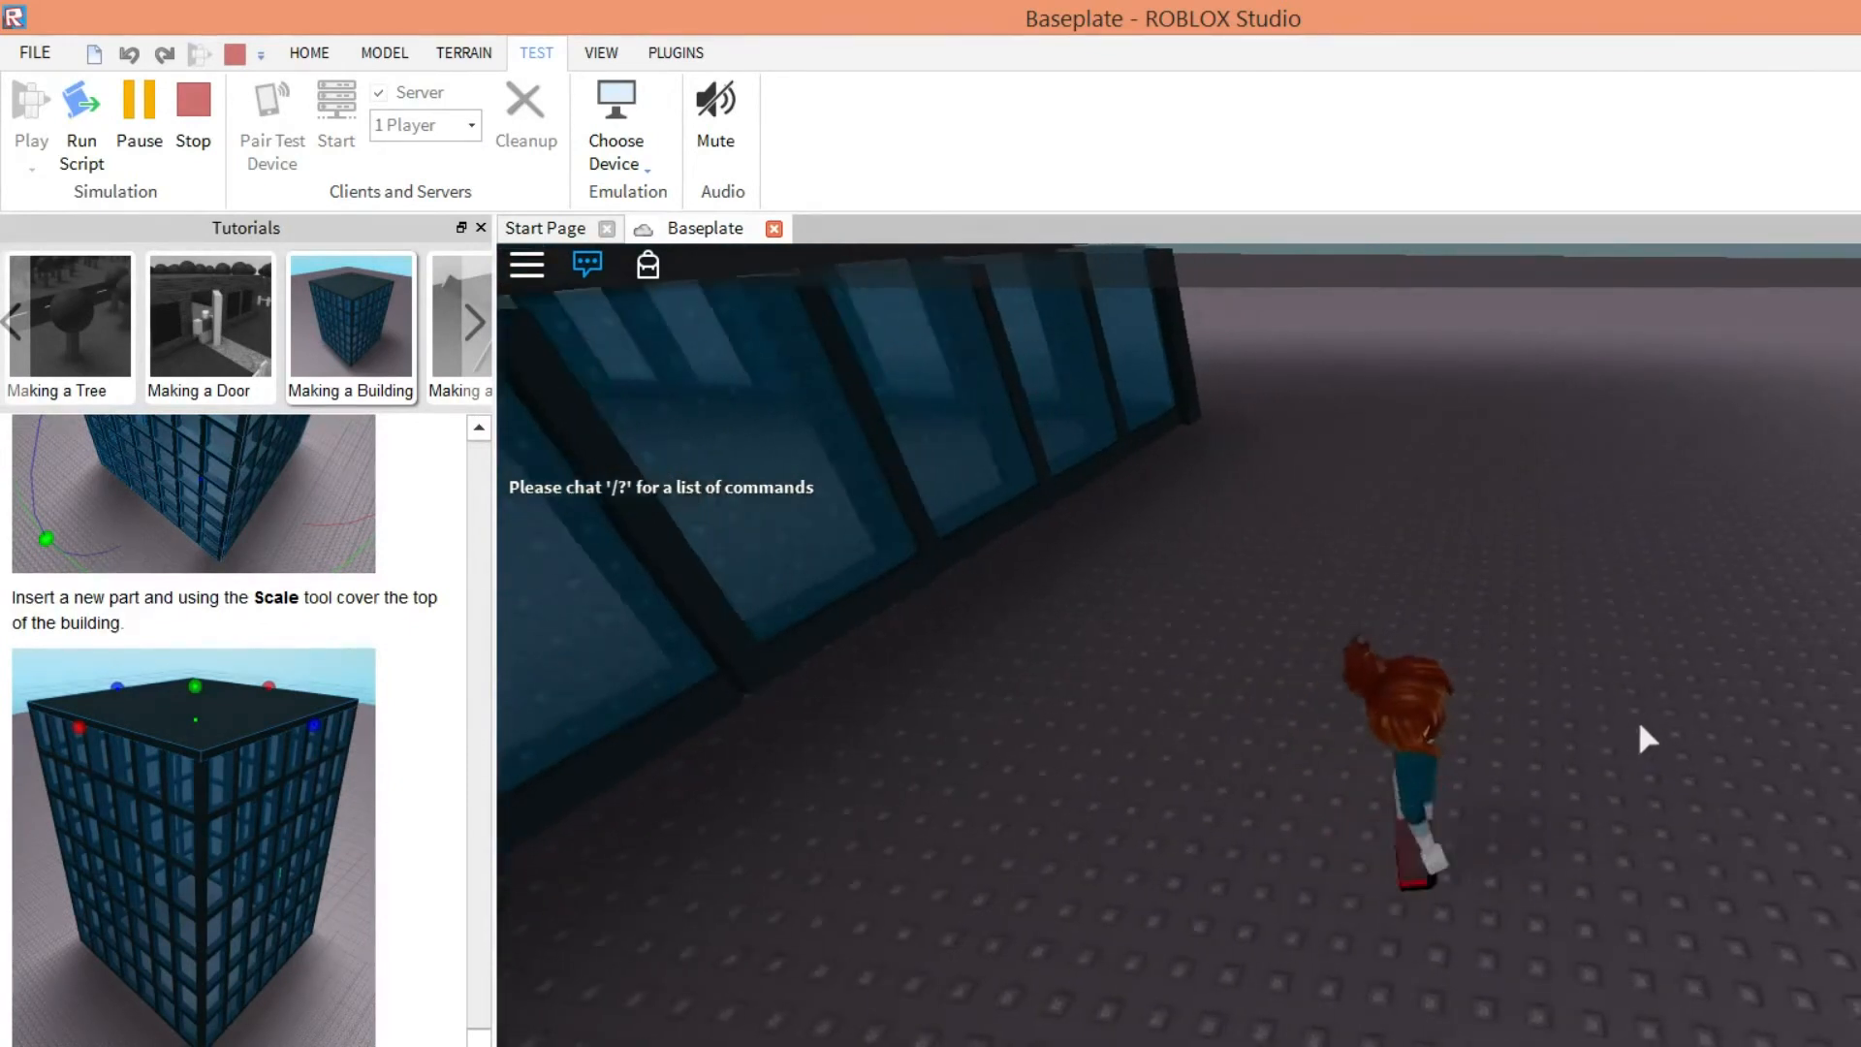
key(w)
right_drag(1675, 729, 1681, 736)
key(d)
key(s)
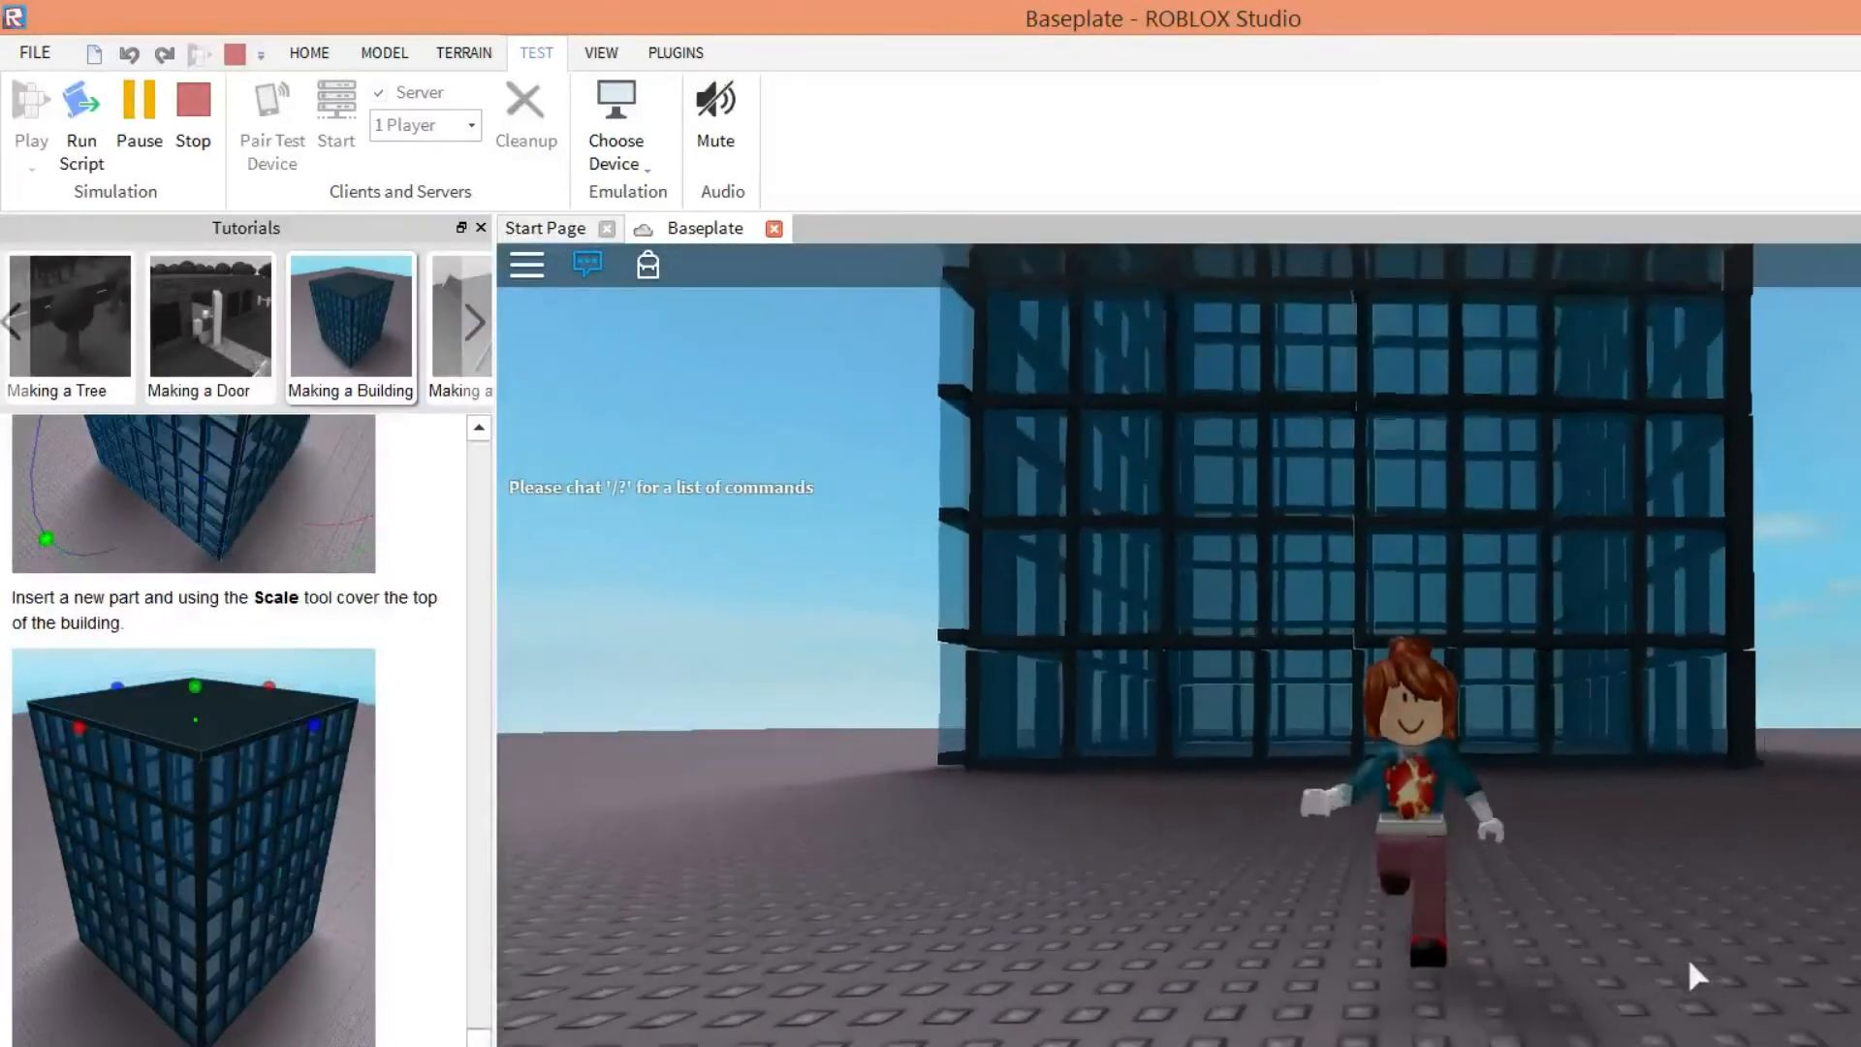
- Walk the character up against the window wall to test it, and back away again
key(w)
right_drag(1689, 957, 1683, 957)
right_drag(1671, 750, 1669, 745)
key(w)
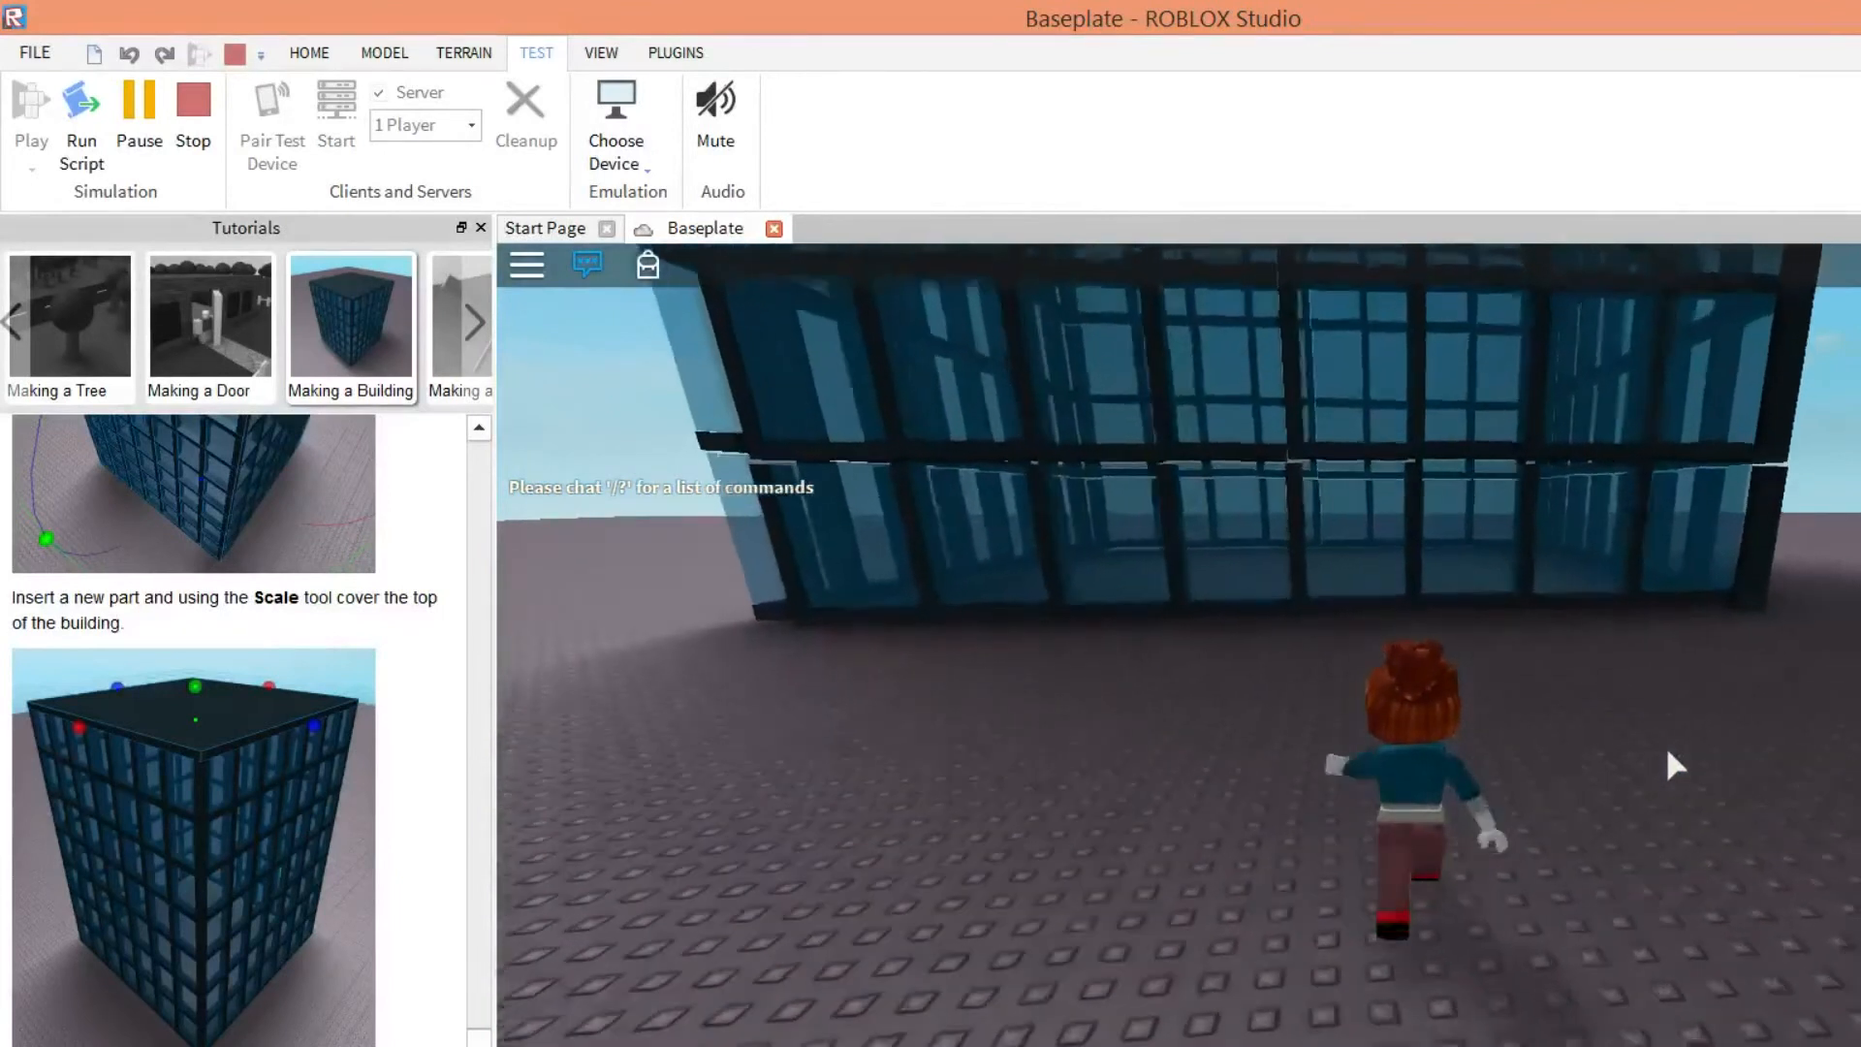
key(w)
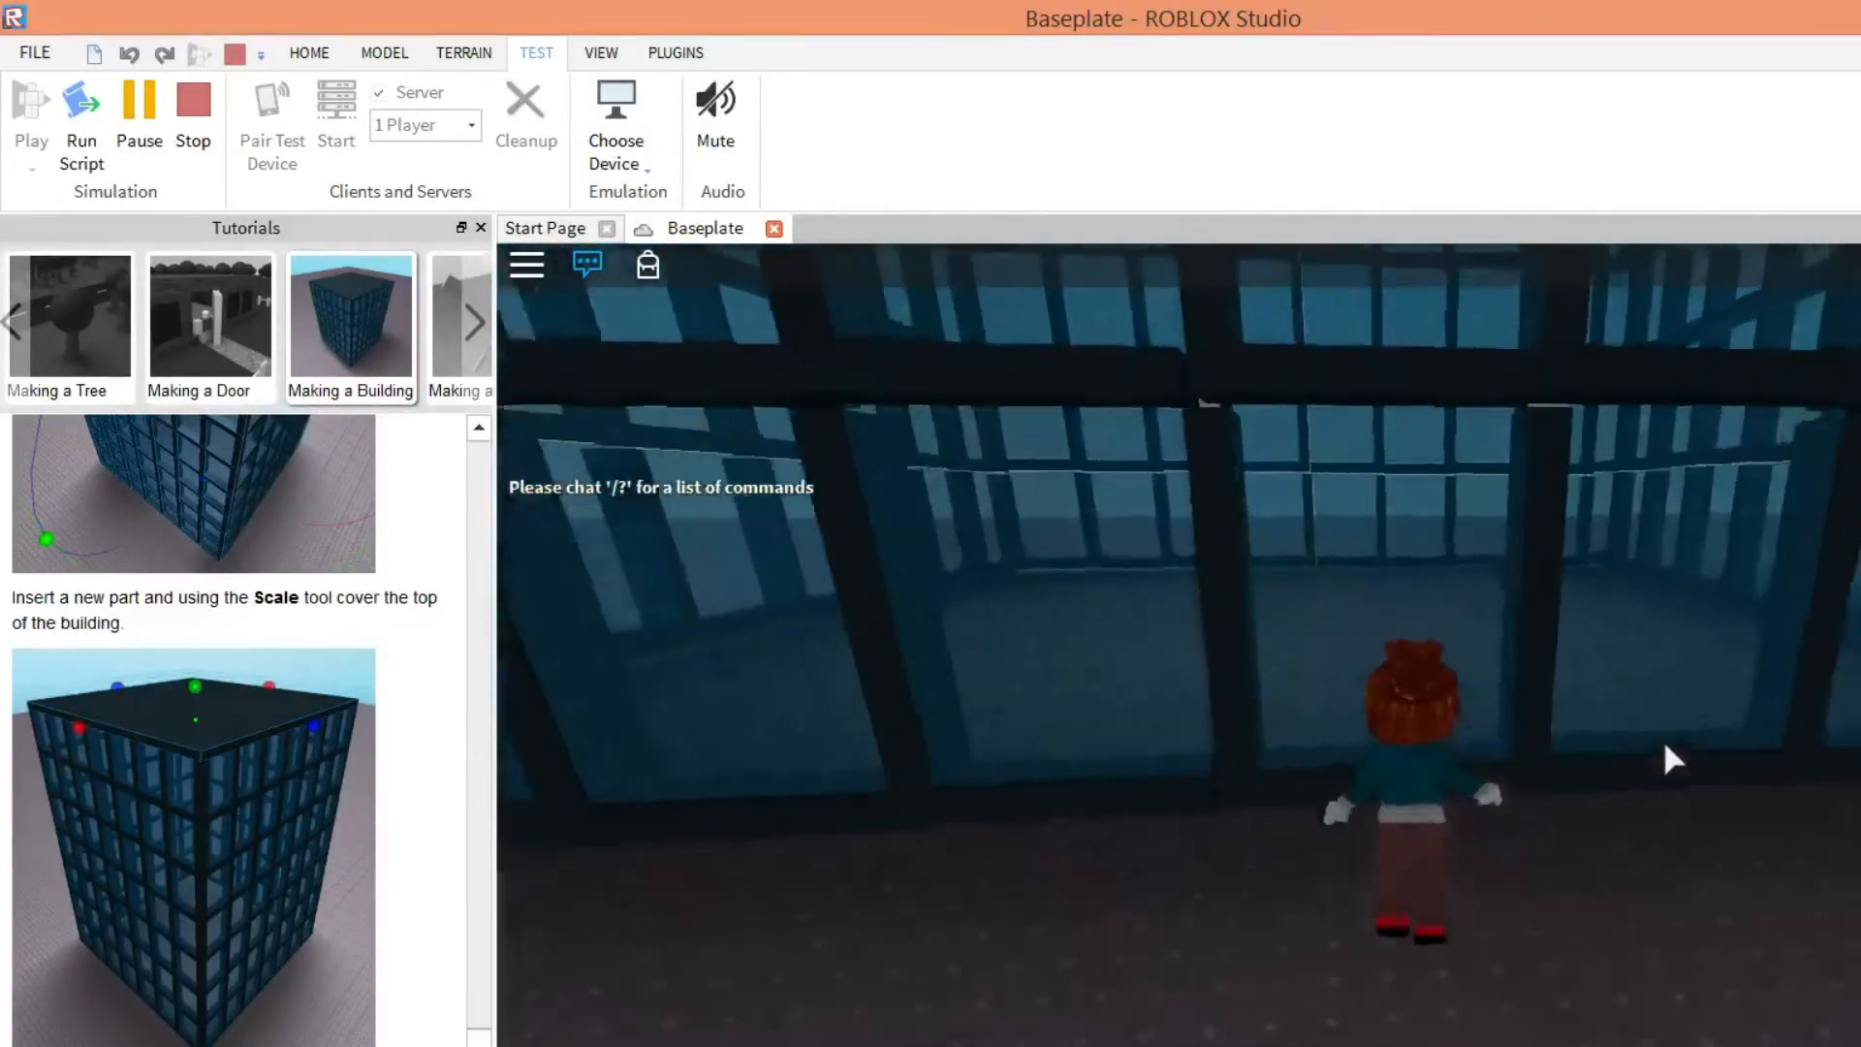
key(s)
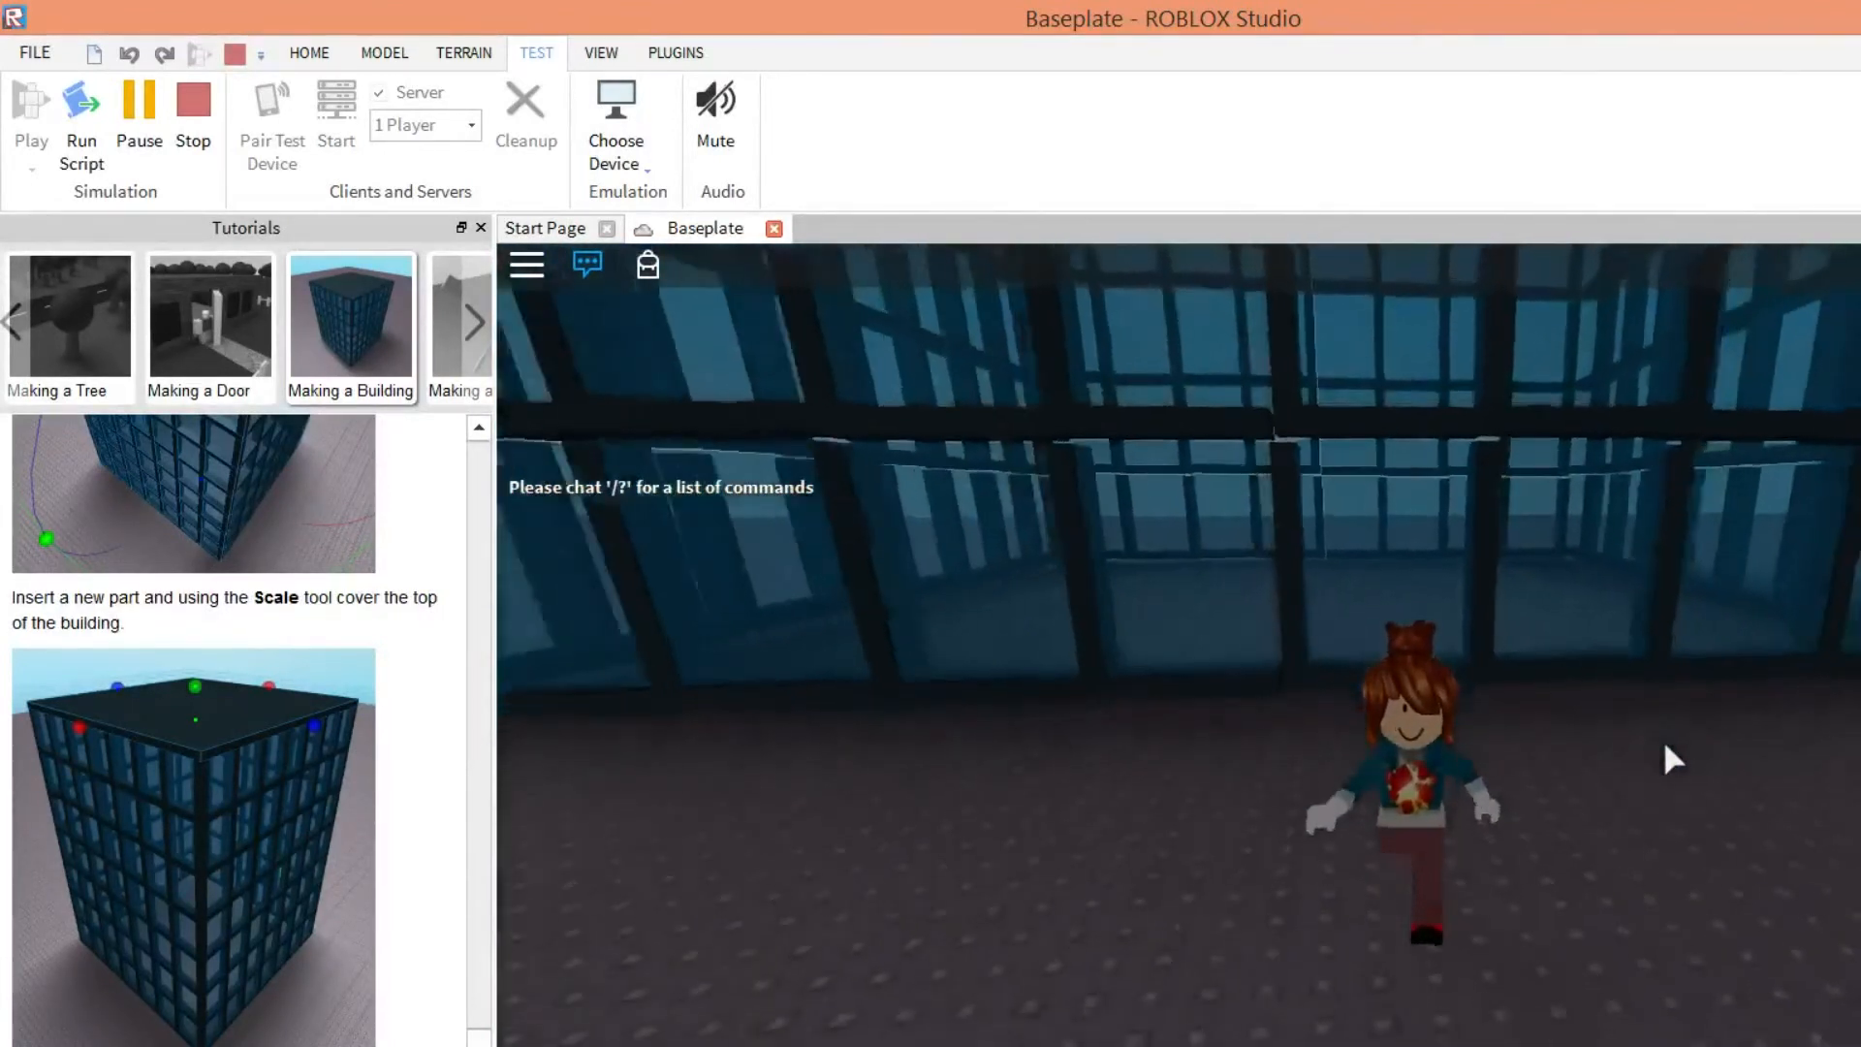
key(s)
- Run the character around the building's corner to inspect the adjoining side
right_drag(1663, 740, 1656, 759)
key(w)
key(w)
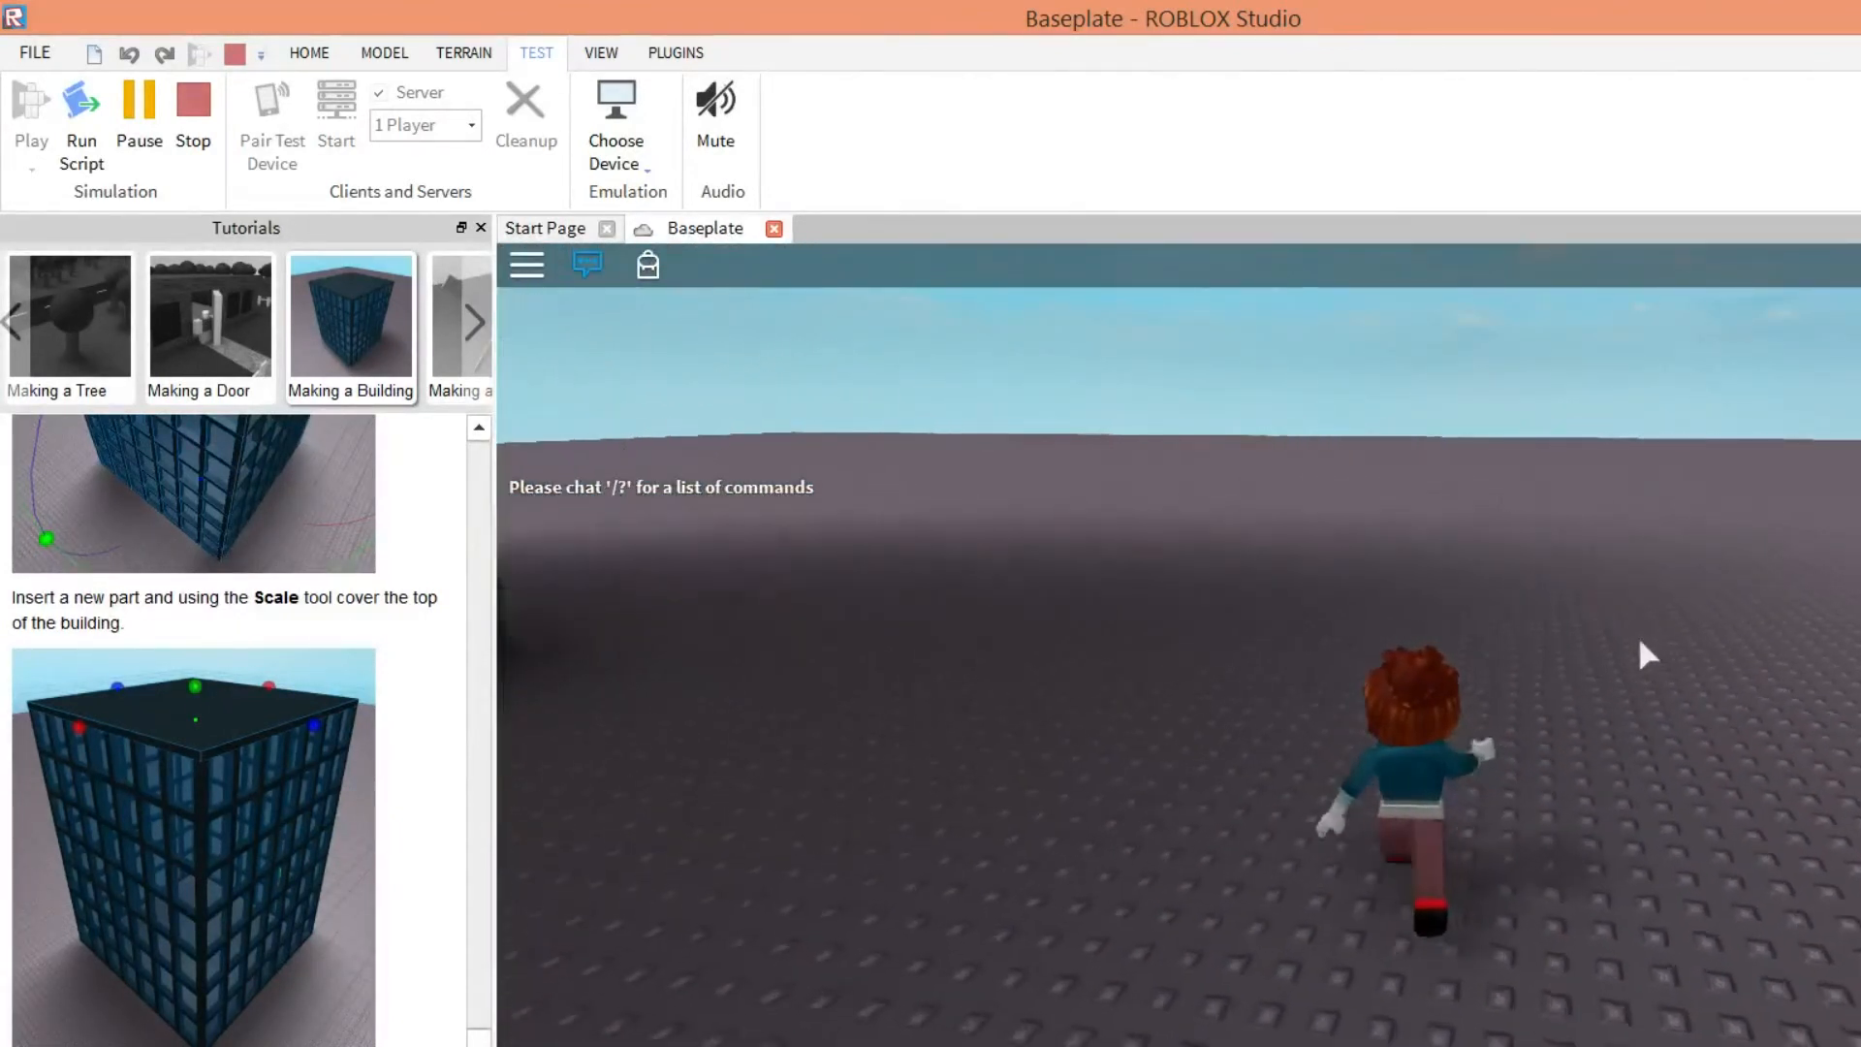
key(w)
right_drag(1639, 640, 1638, 640)
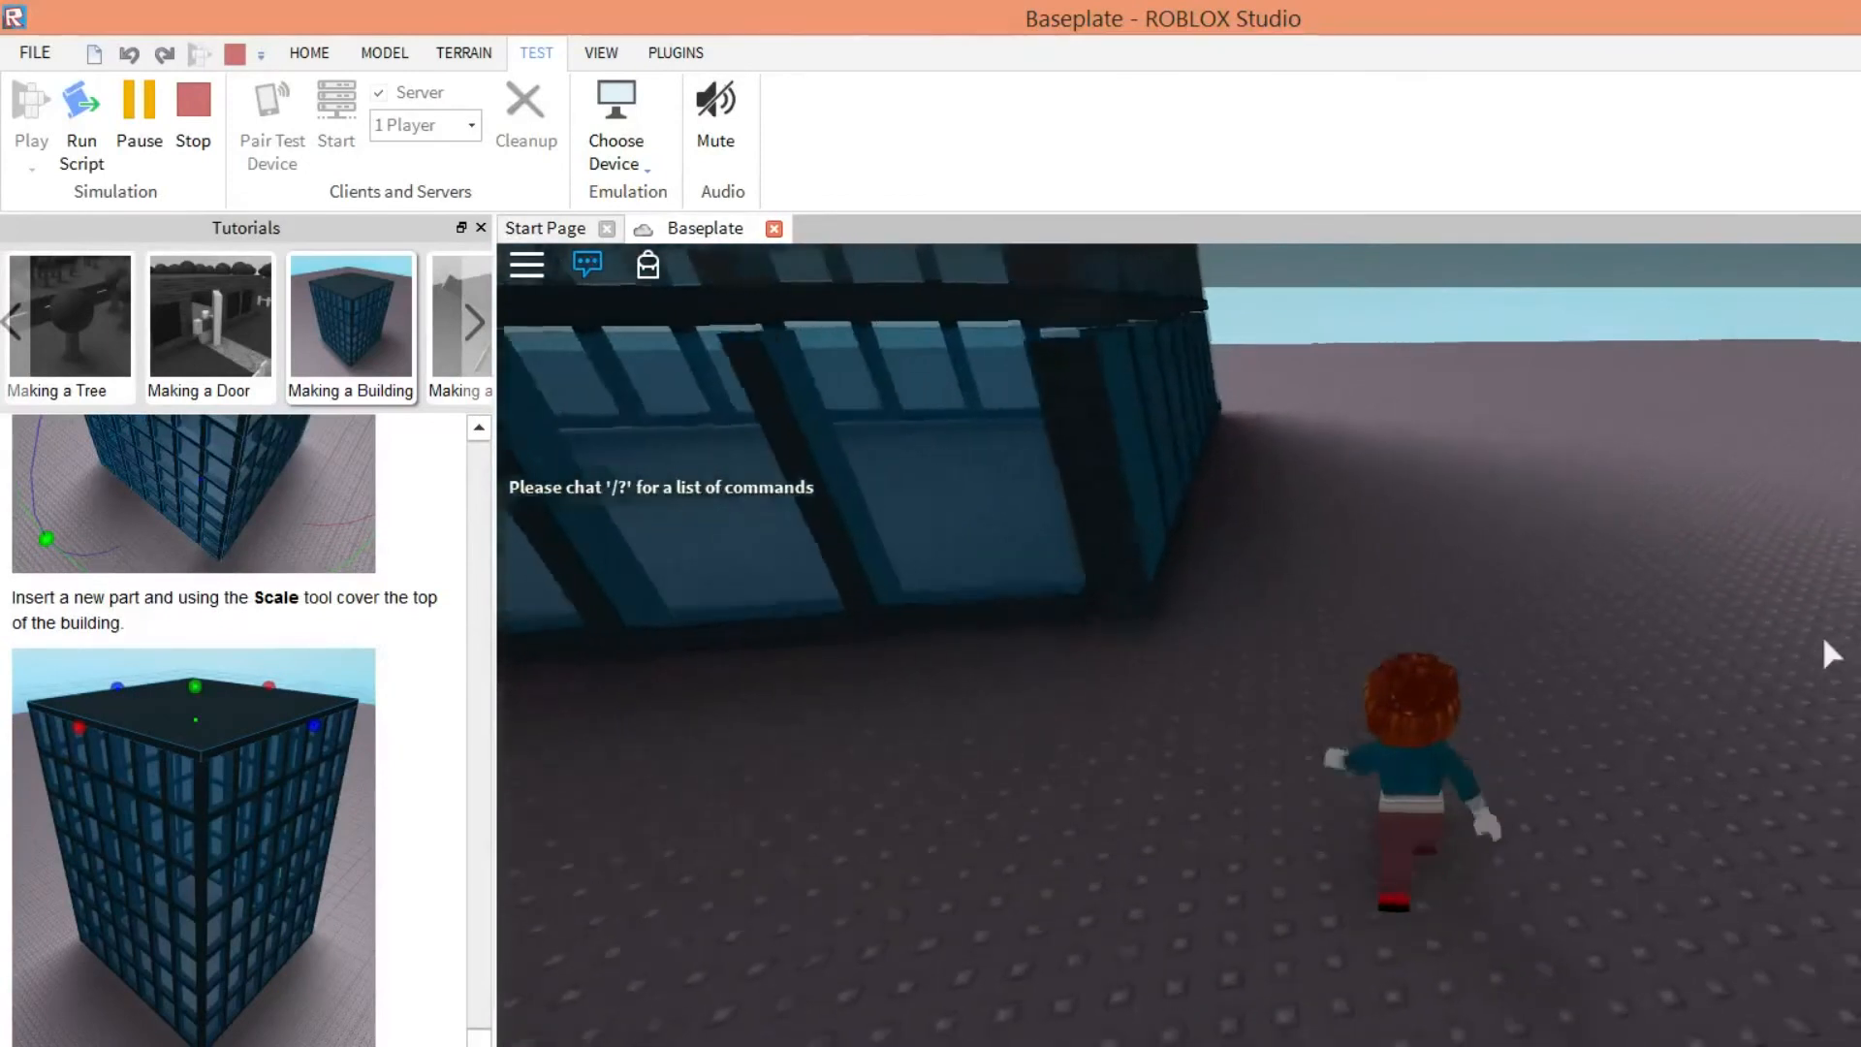
key(w)
right_drag(1822, 634, 1823, 711)
- Run the character along the length of the next window wall to the building's far corner
key(s)
key(w)
key(d)
key(w)
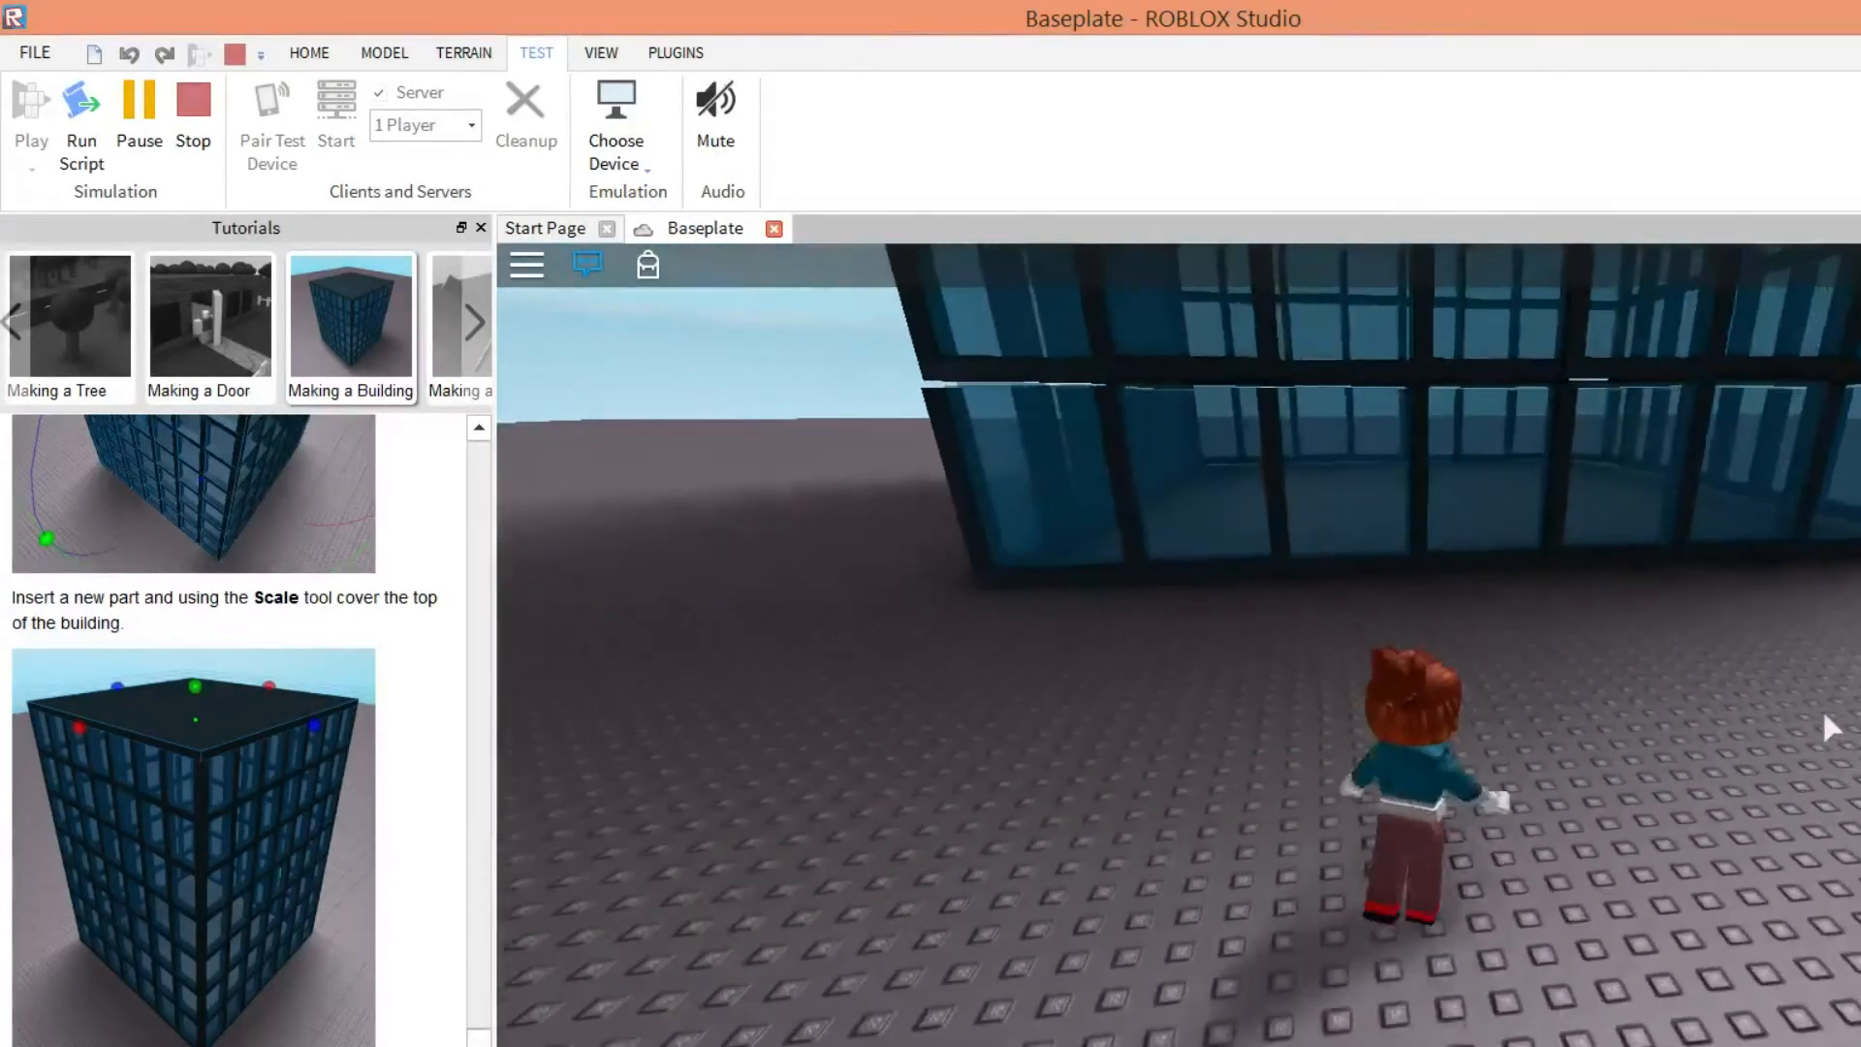
key(d)
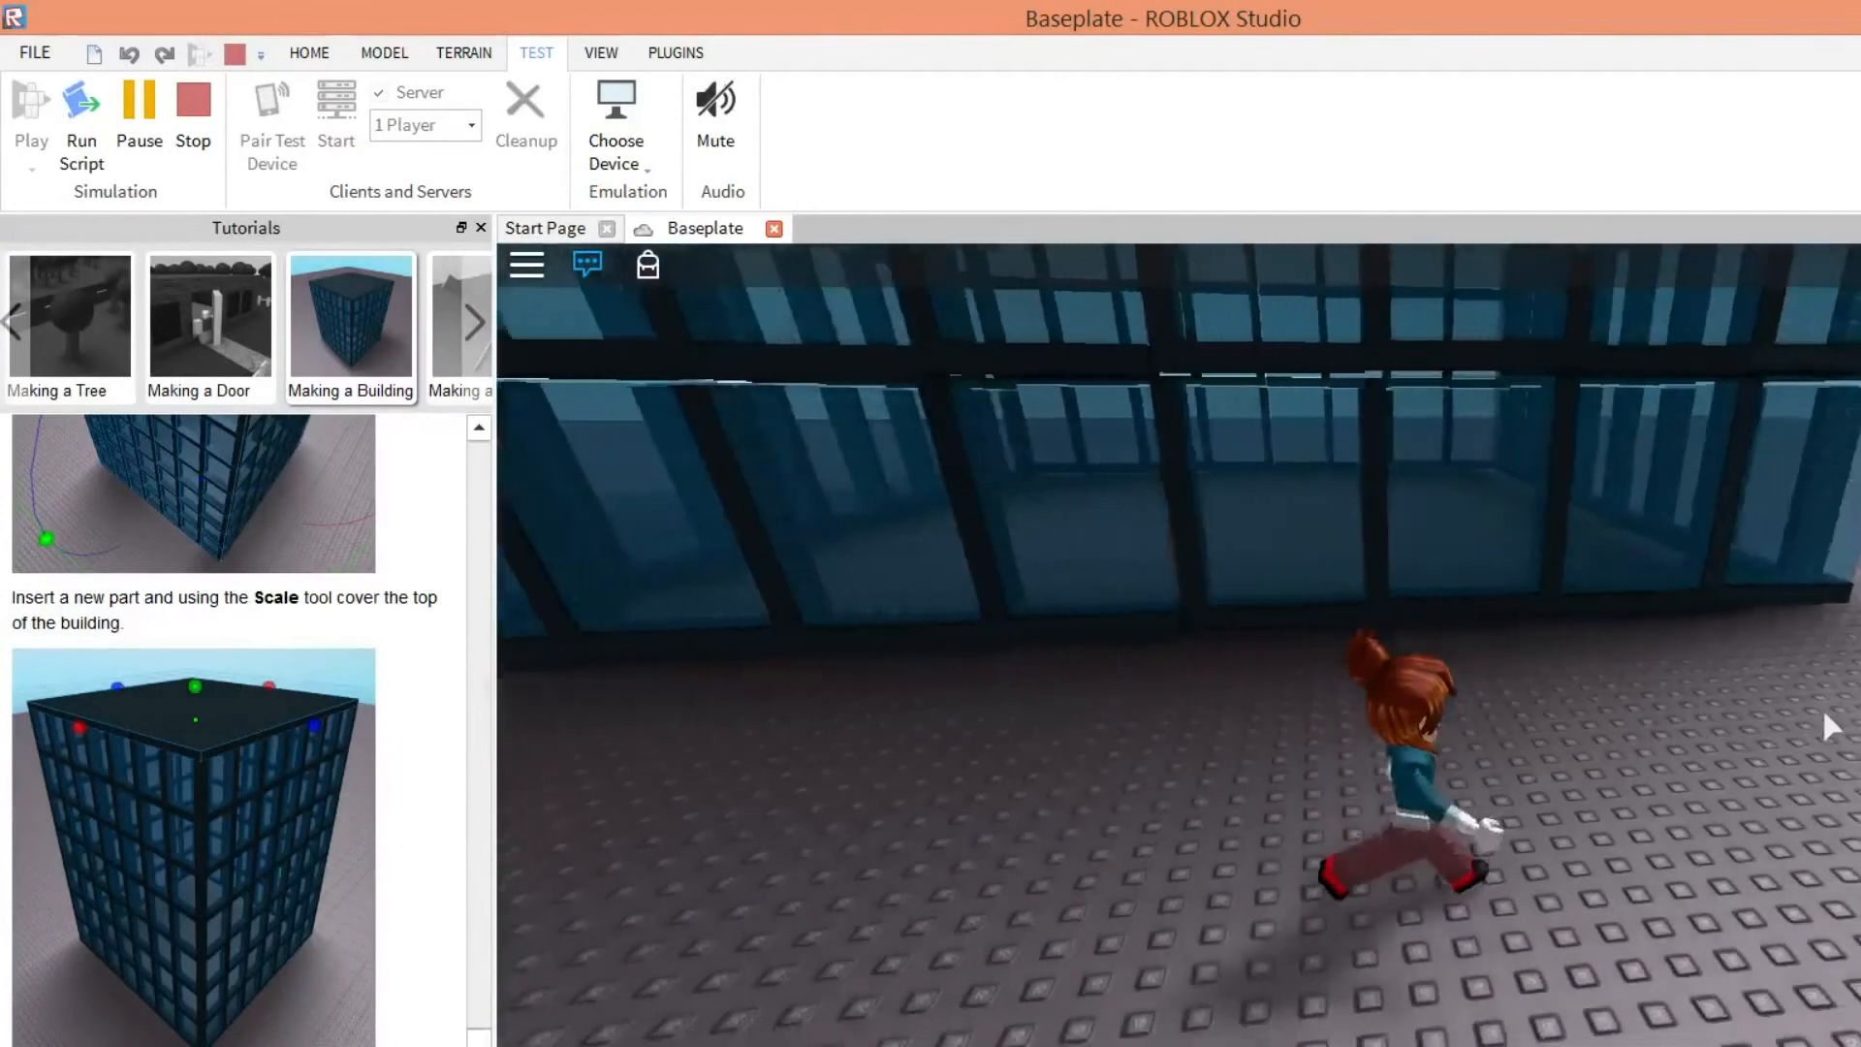
key(d)
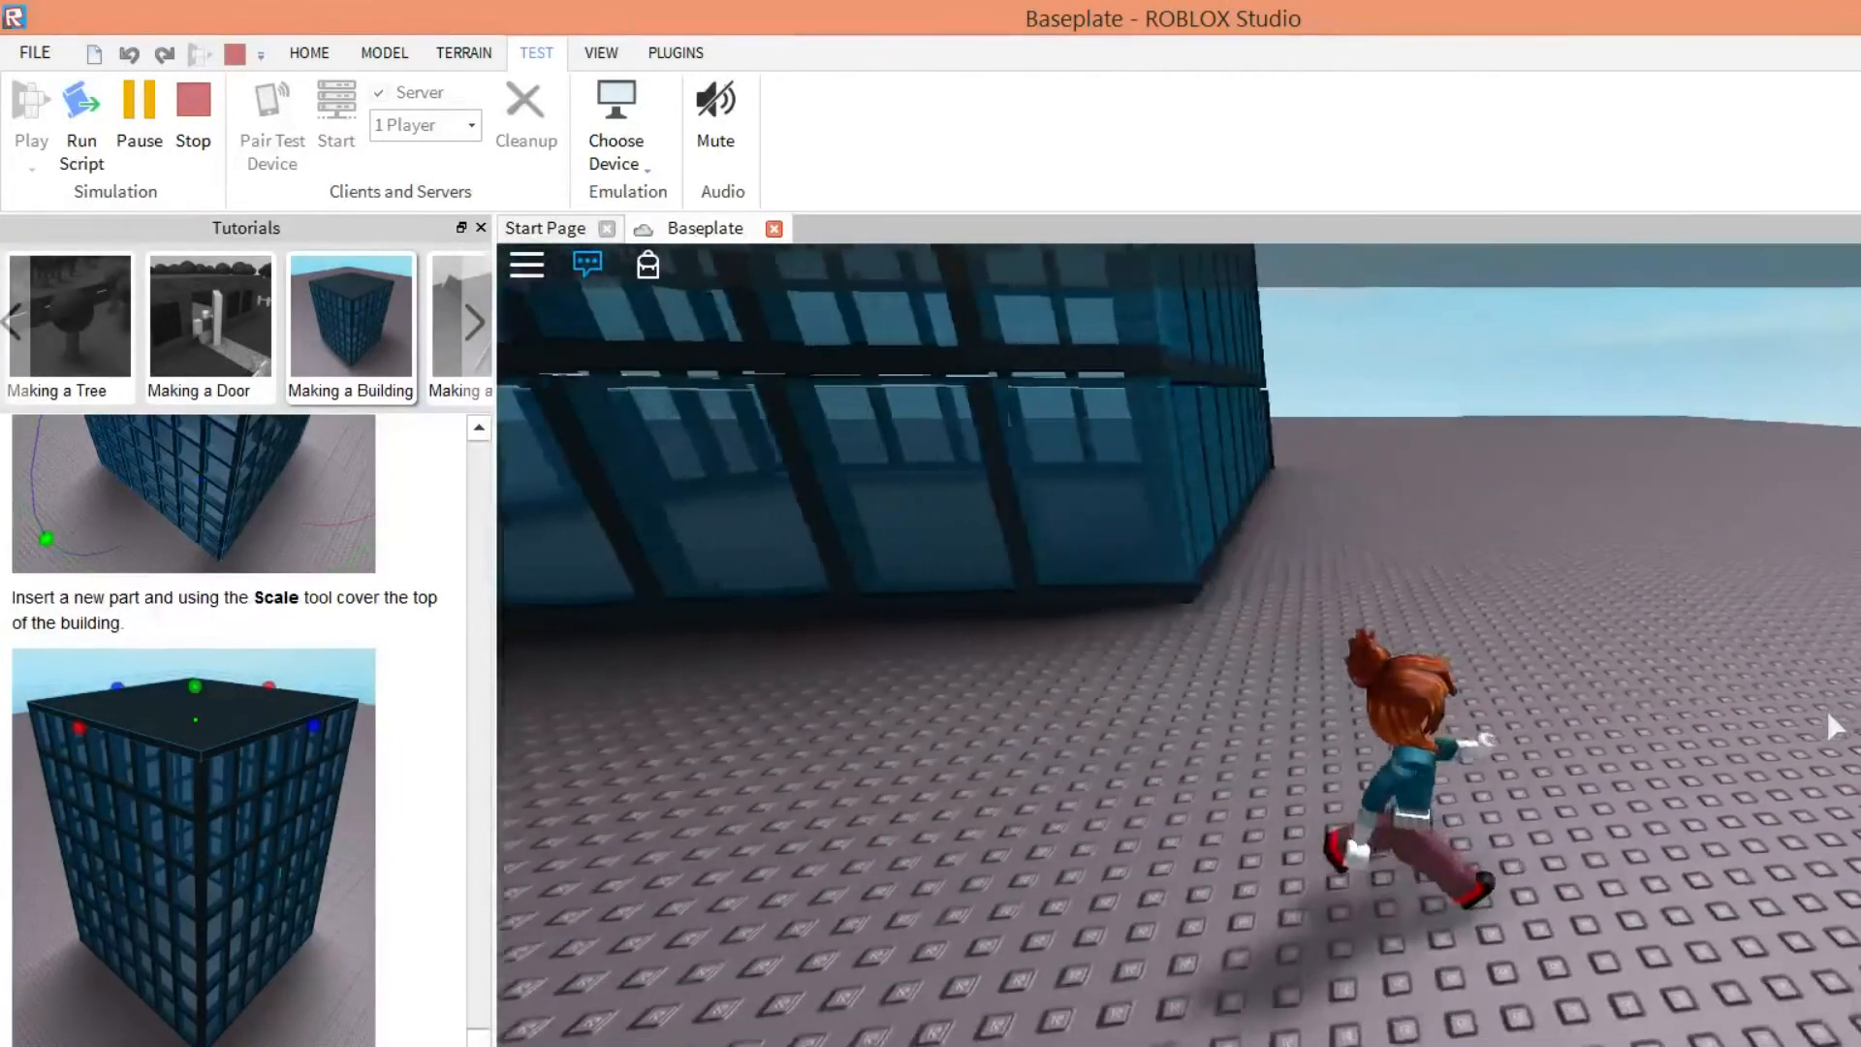
- Circle to the sunlit side of the building and make the character jump beside it
key(w)
key(d)
right_drag(1783, 589, 1782, 589)
key(space)
key(space)
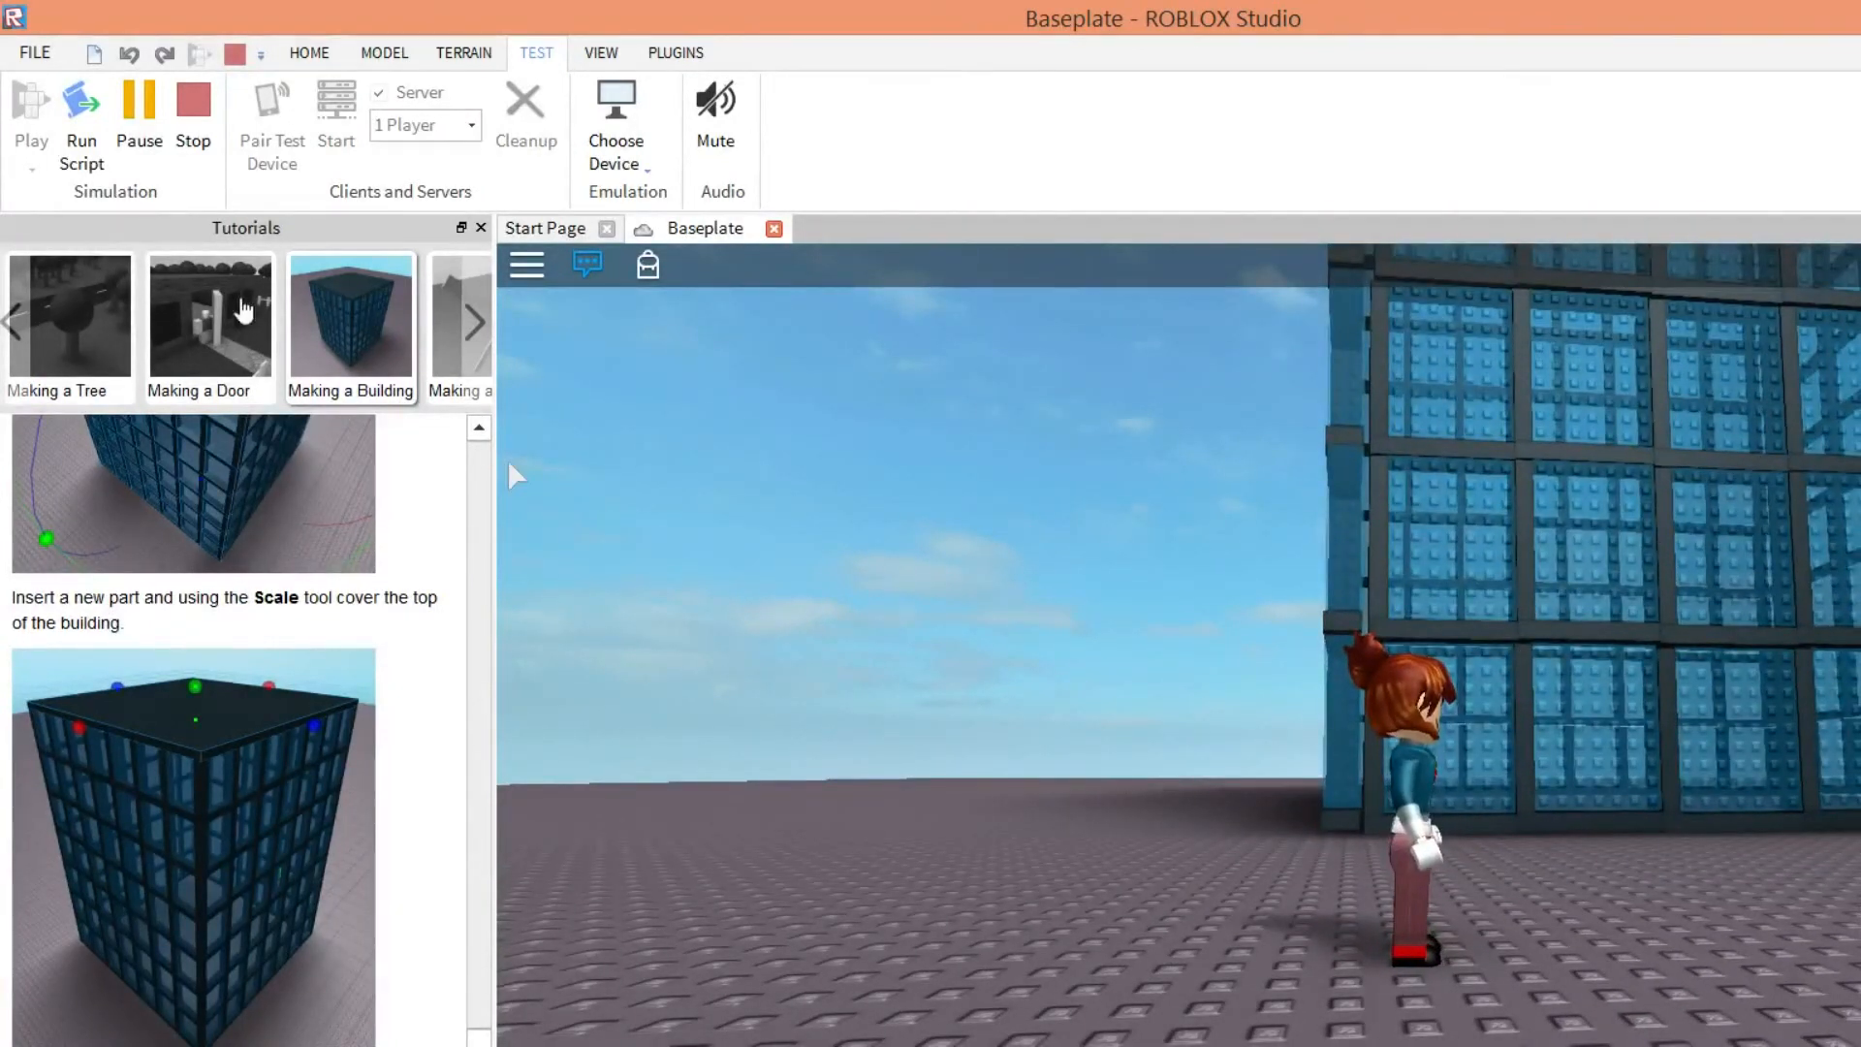
- Browse the tutorial list past Making a Building toward Making a Windmill
click(475, 322)
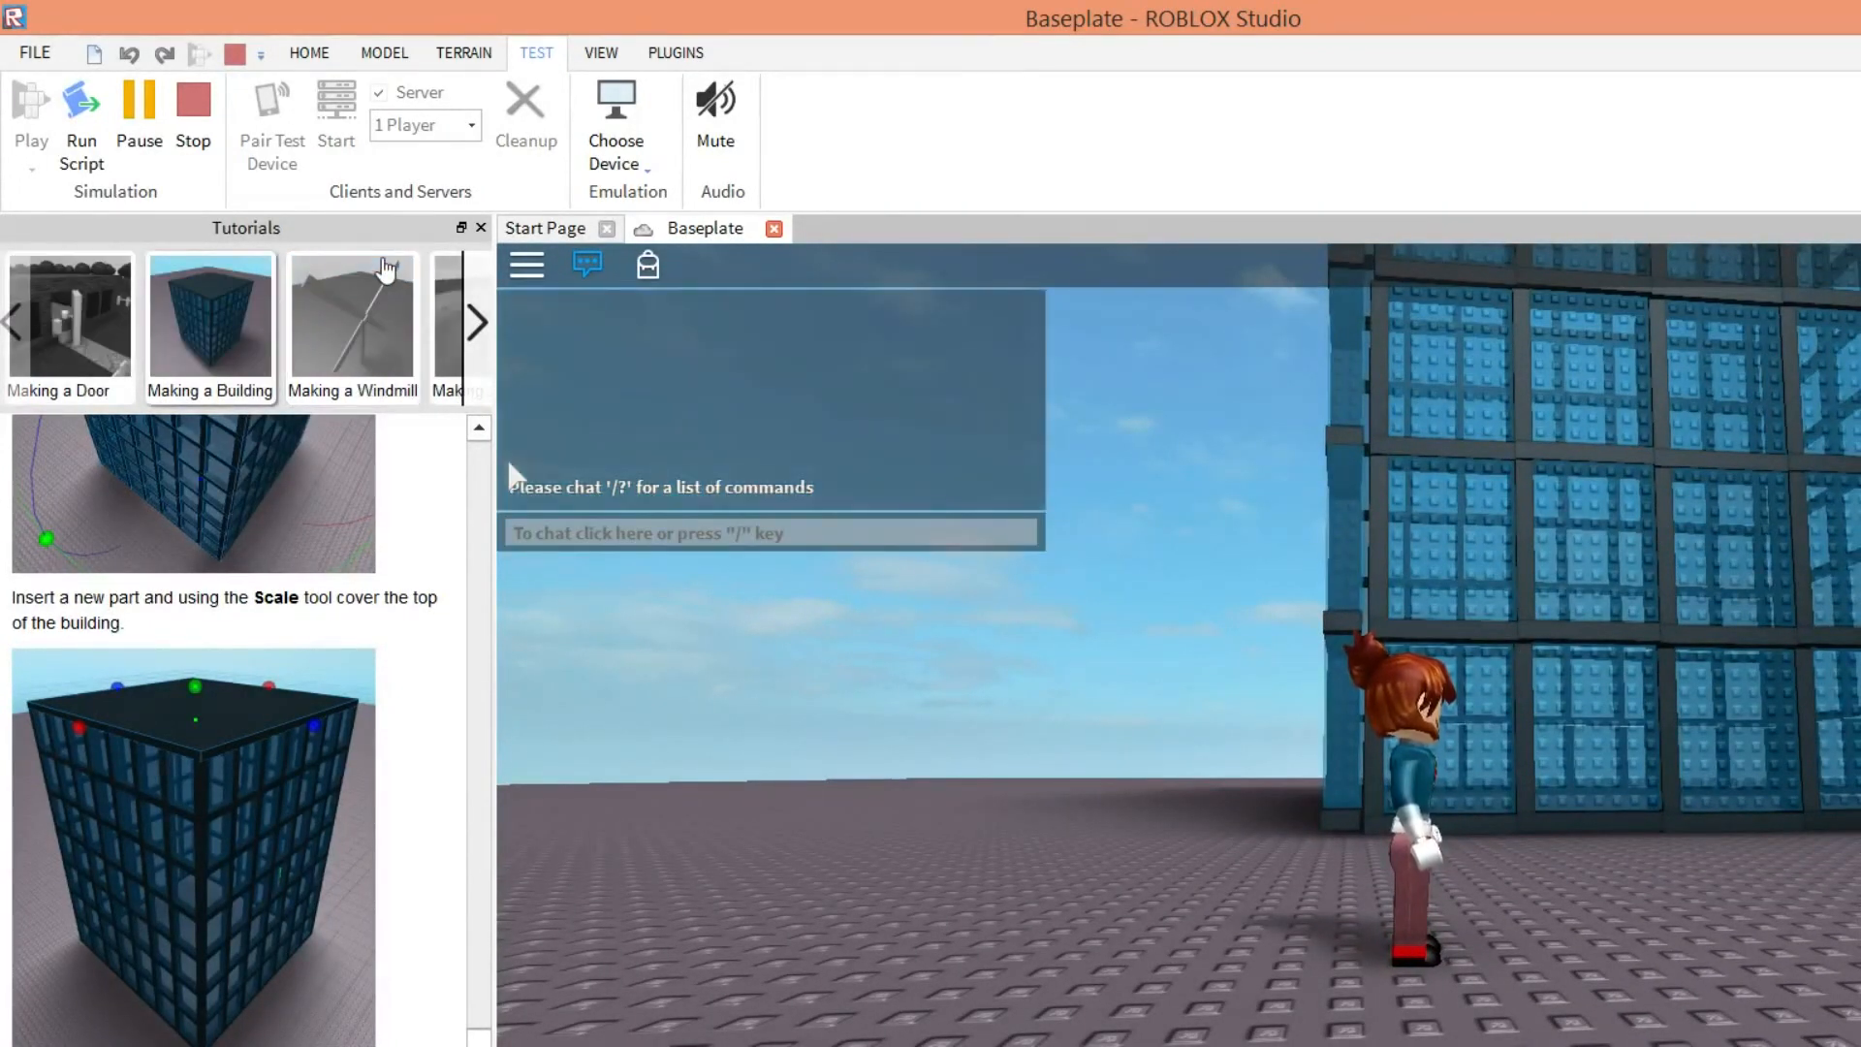